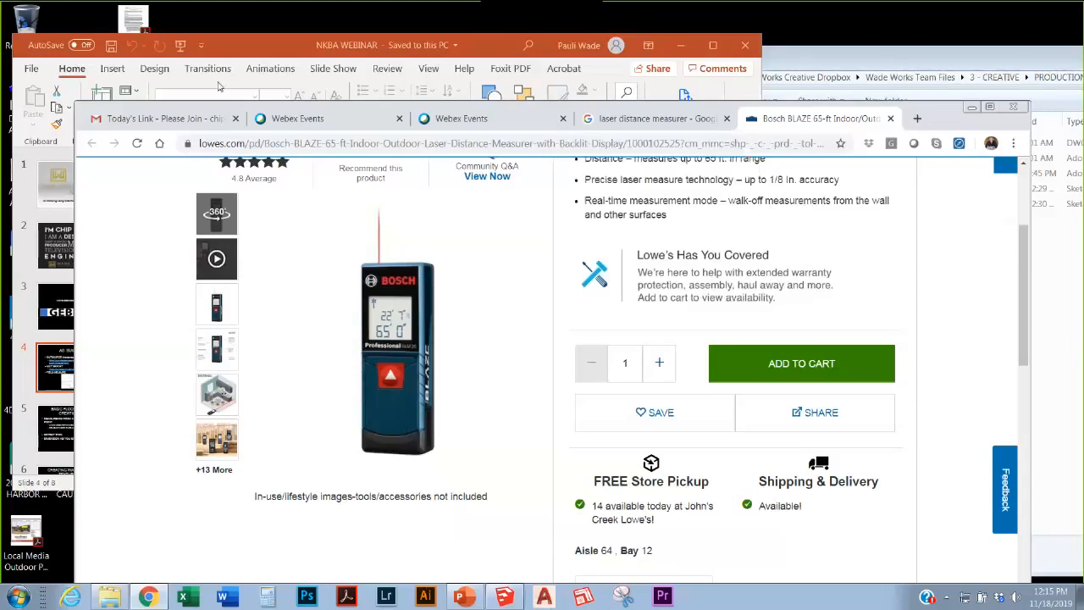
Step: Bring the NKBA WEBINAR AS BUILD slide in front of the Lowe's page, then click toward SketchUp
click(274, 55)
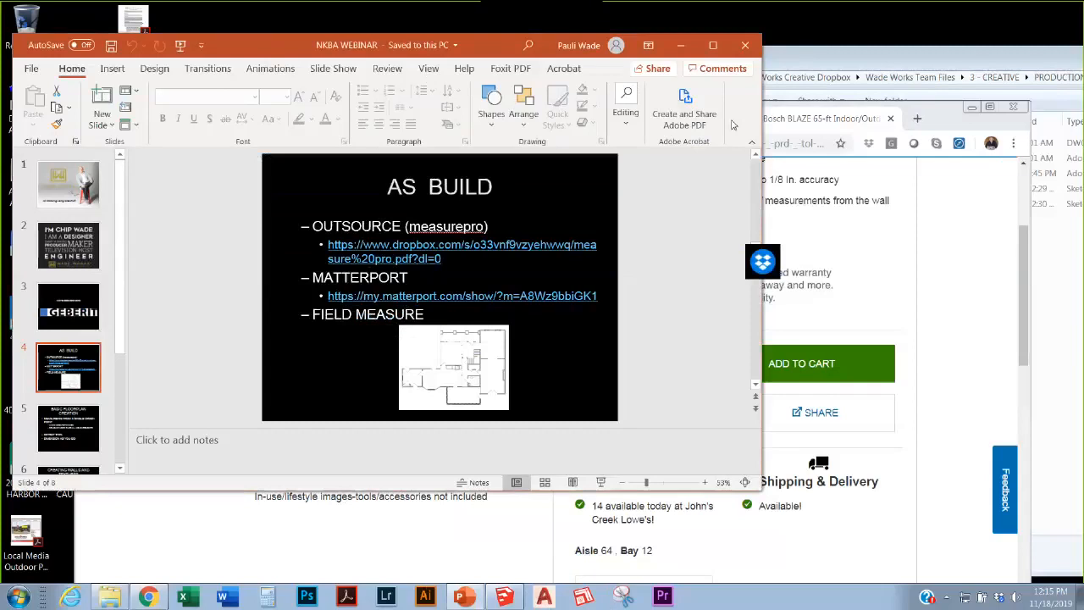
click(504, 596)
Step: Move the SketchUp window, window-select the default cube and delete it
mouse_move(728, 343)
mouse_down()
mouse_move(661, 206)
mouse_move(710, 90)
mouse_up()
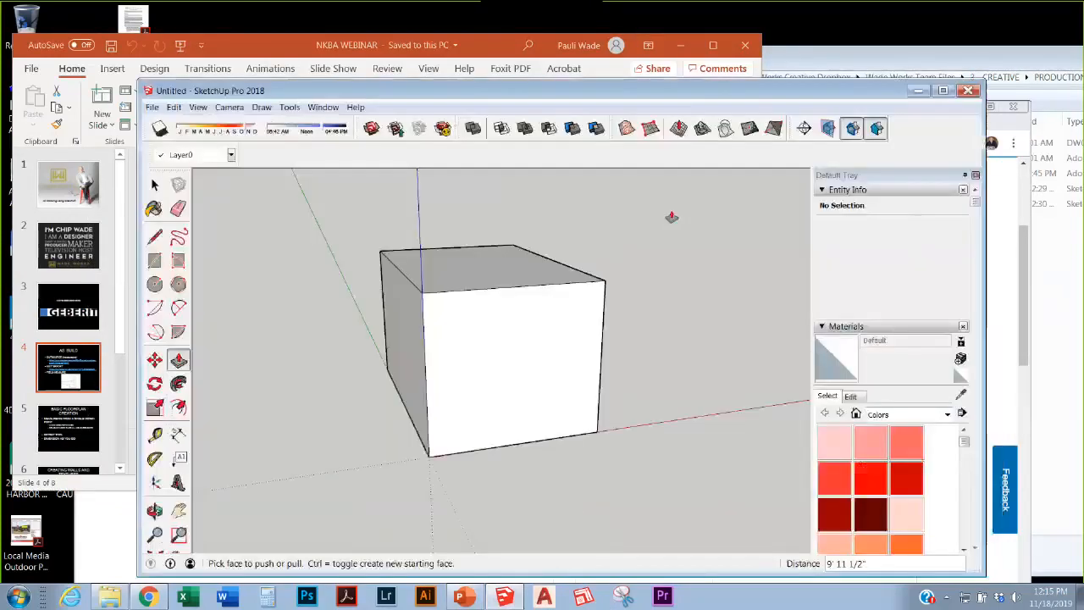
scroll(580, 326, down, 2)
click(155, 184)
drag(387, 234, 598, 429)
key(Delete)
scroll(505, 258, down, 1)
mouse_move(506, 263)
middle_down()
mouse_move(492, 460)
mouse_move(520, 458)
mouse_move(629, 260)
mouse_move(467, 310)
mouse_move(574, 428)
mouse_move(412, 254)
mouse_move(440, 344)
middle_up()
Step: Draw a stray test rectangle, undo it, and cancel a centered rectangle at the origin
click(155, 261)
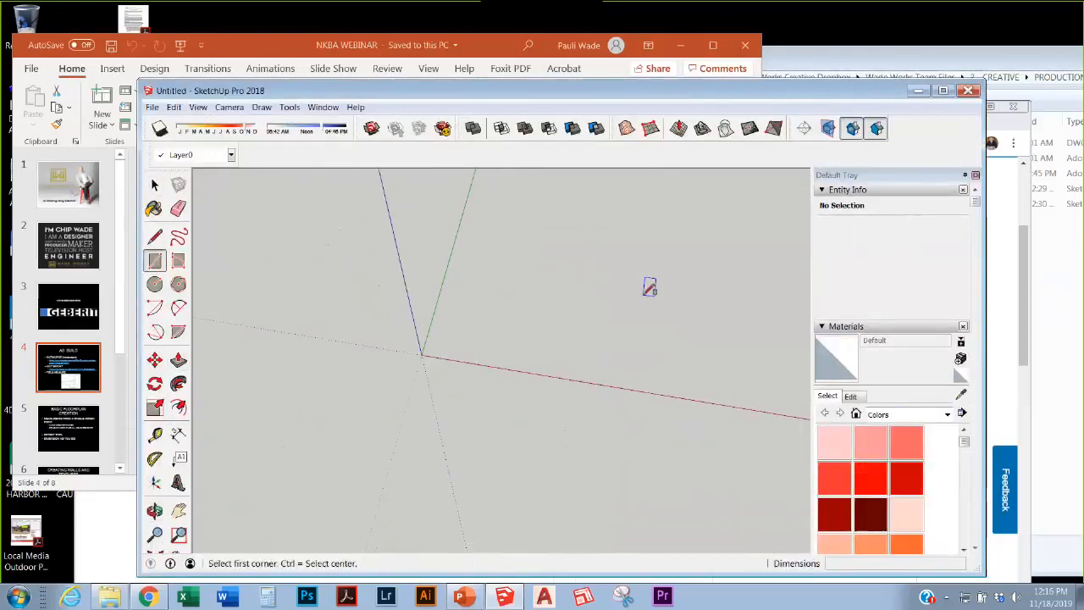
click(642, 302)
click(742, 240)
mouse_move(581, 314)
middle_down()
mouse_move(502, 237)
mouse_move(661, 245)
mouse_move(659, 261)
middle_up()
key(ctrl+z)
scroll(546, 319, up, 1)
middle_drag(535, 317, 416, 319)
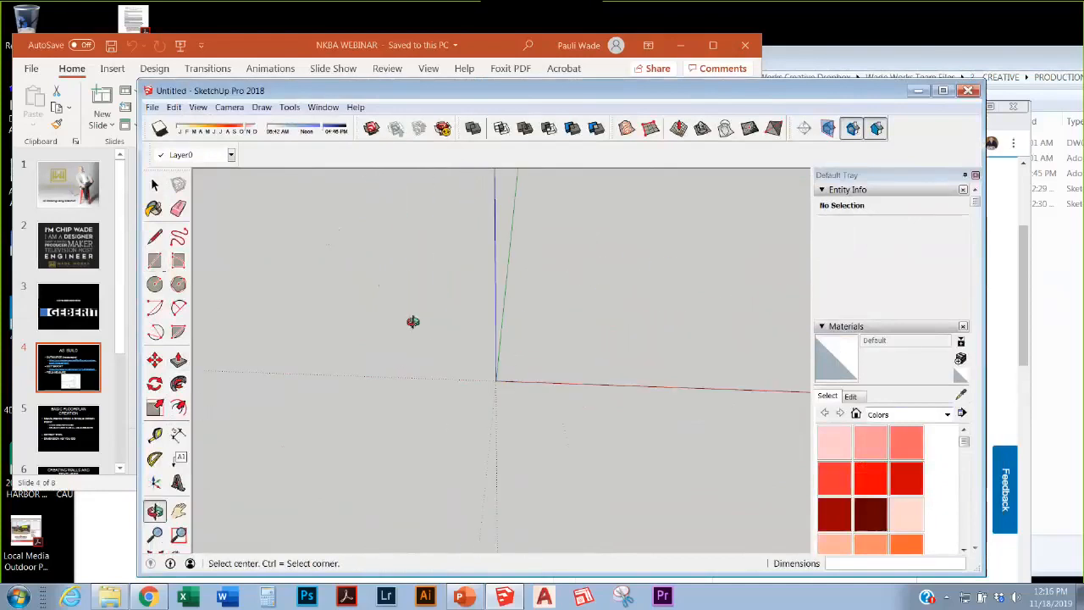
click(495, 379)
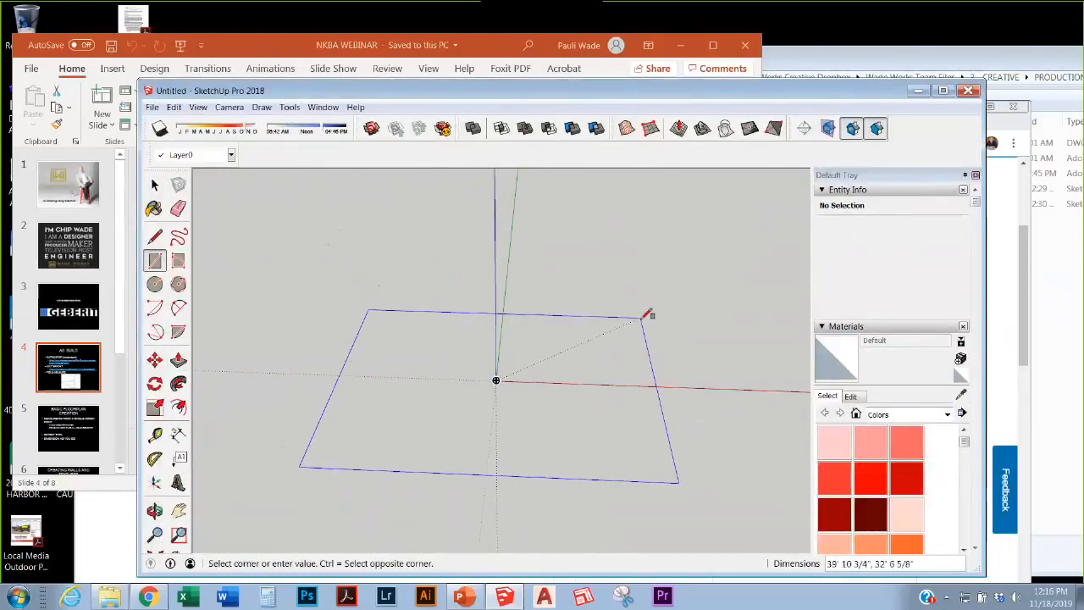
key(Escape)
Step: Draw a rectangular face with its first corner anchored at the origin
key(l)
key(r)
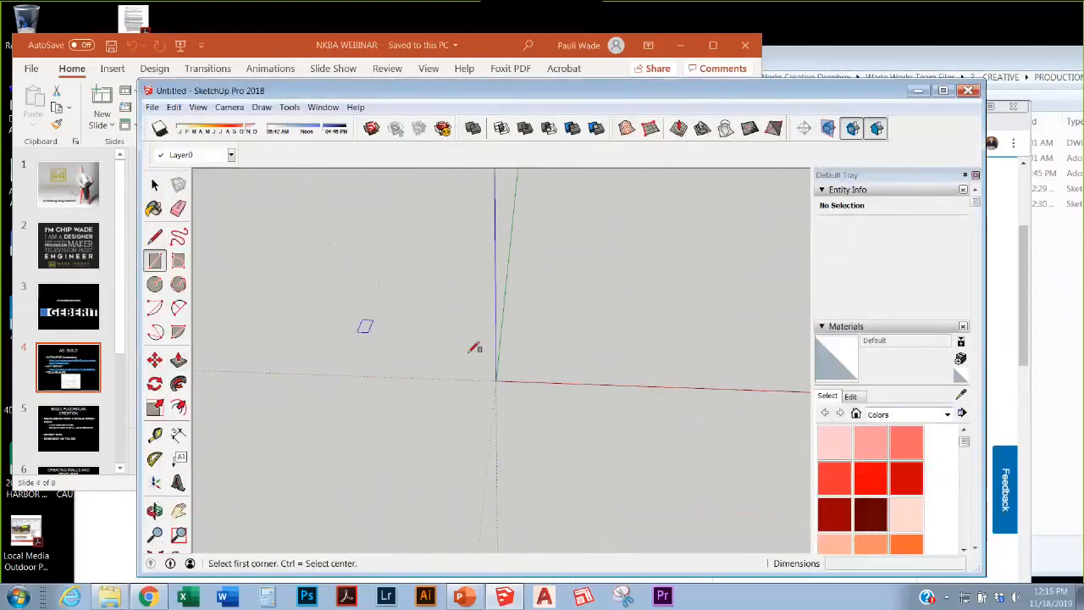
click(495, 380)
click(710, 238)
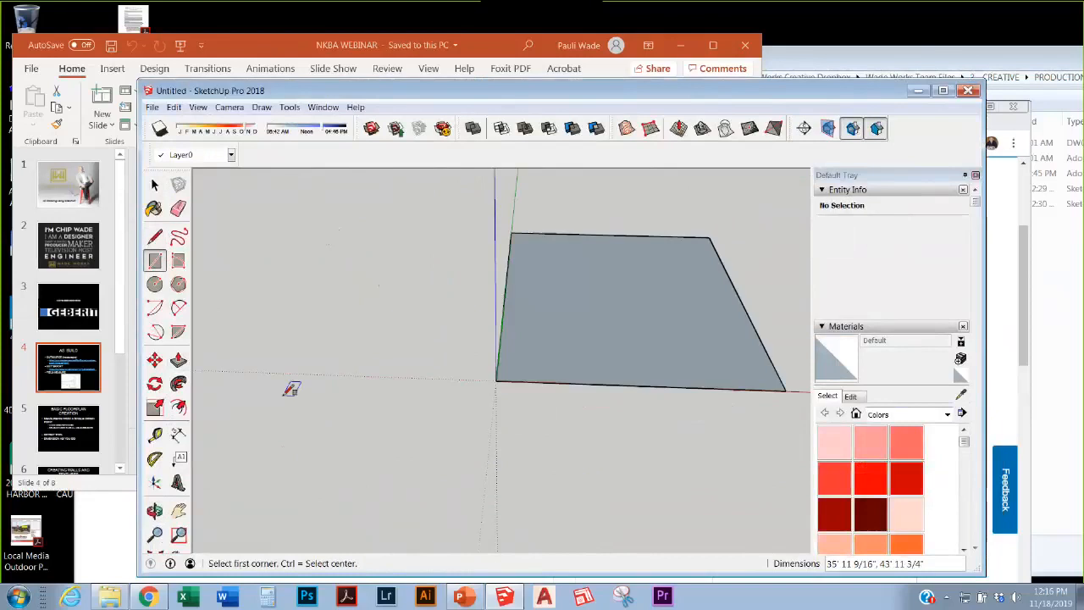
scroll(294, 387, down, 3)
middle_drag(468, 338, 505, 435)
scroll(506, 432, down, 3)
scroll(511, 358, up, 3)
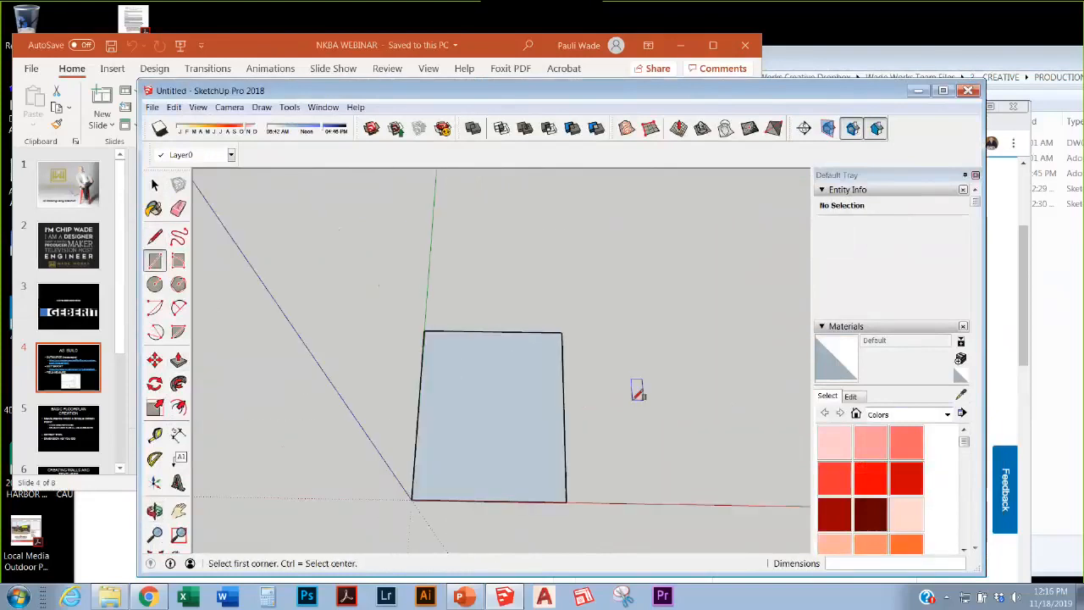
scroll(430, 271, down, 3)
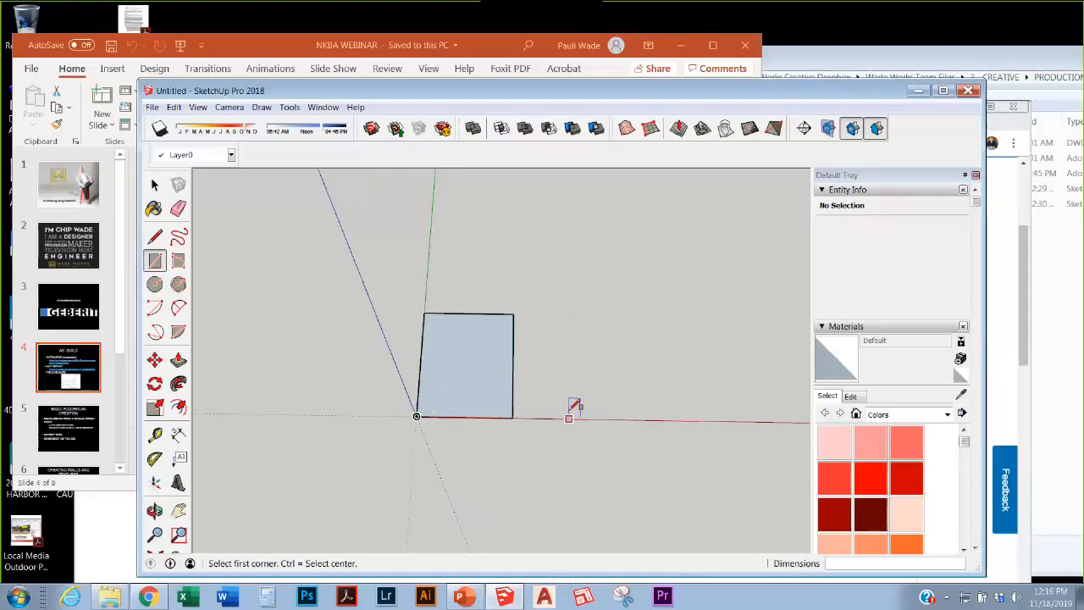
Step: Start a line at the origin with the pencil tool, heading along the red axis
click(154, 237)
click(416, 416)
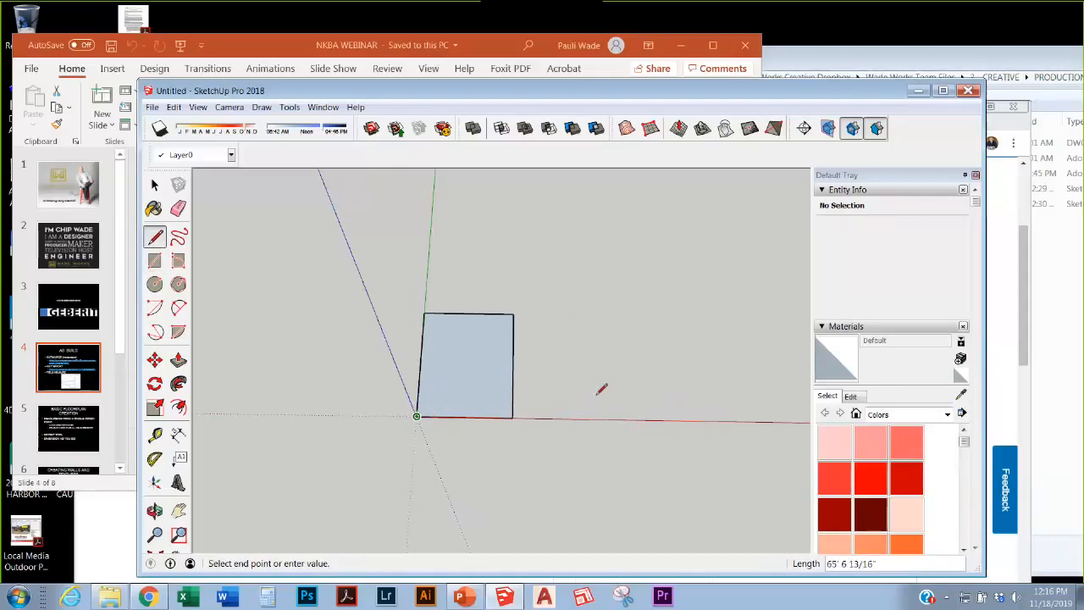
Step: Maximize SketchUp and draw a 12' line from the origin along the red axis
double_click(630, 95)
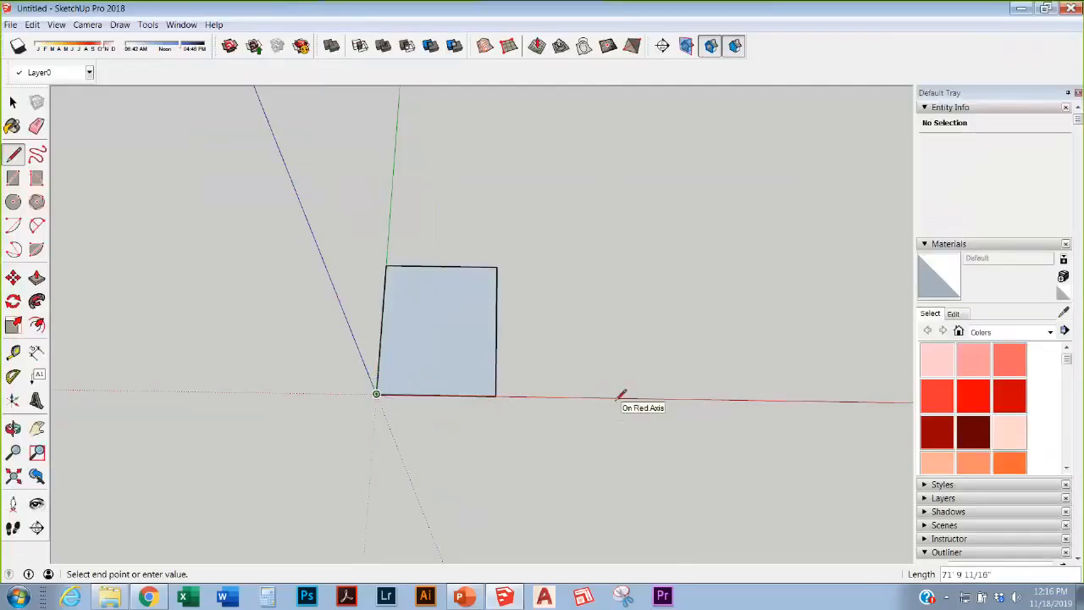
text(12)
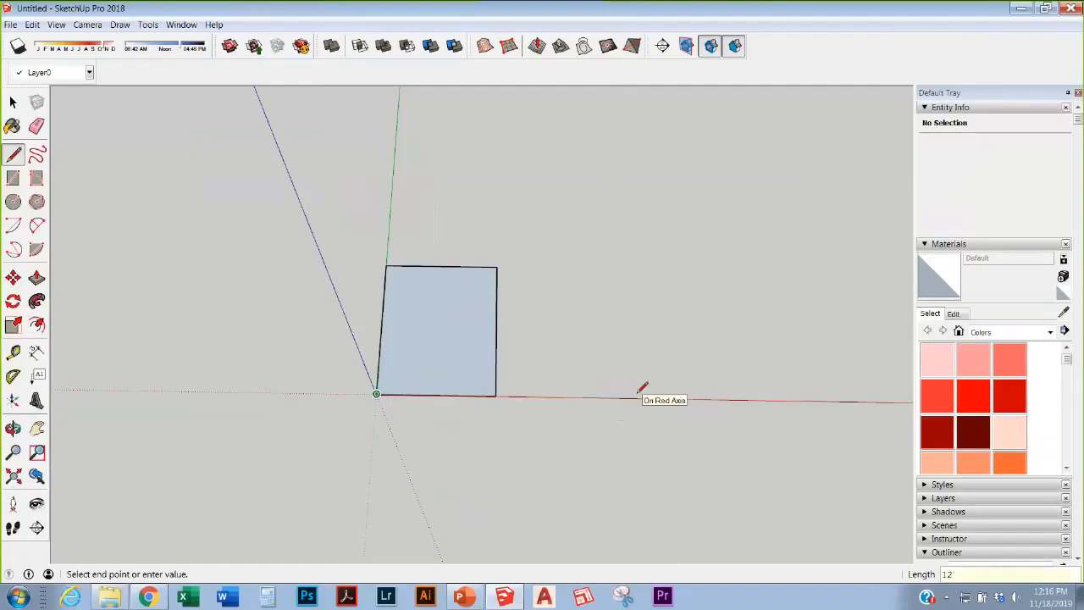
key(Return)
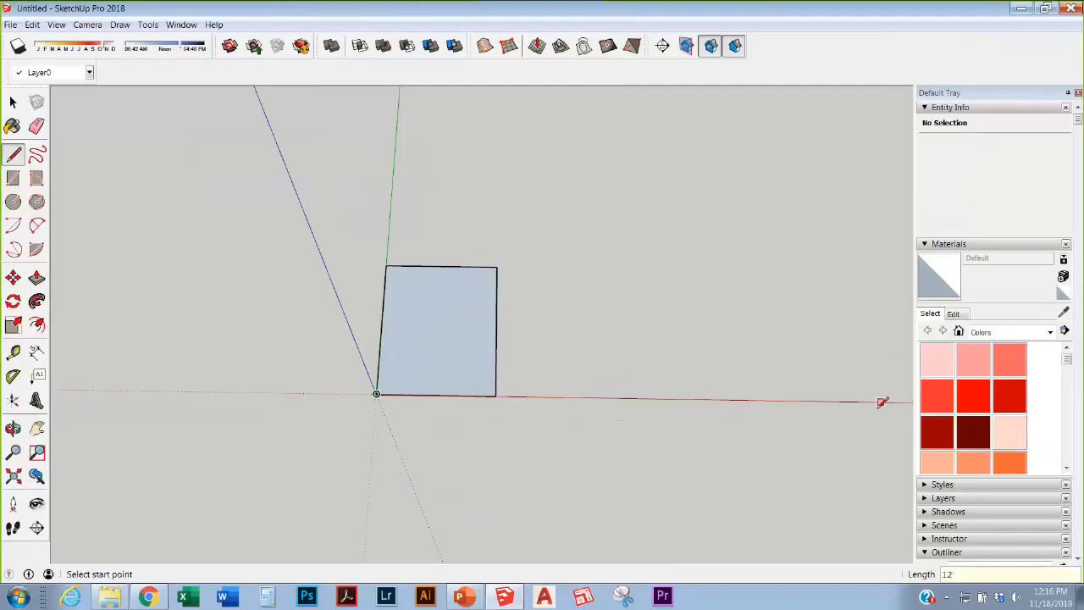
scroll(421, 426, down, 2)
scroll(418, 429, down, 2)
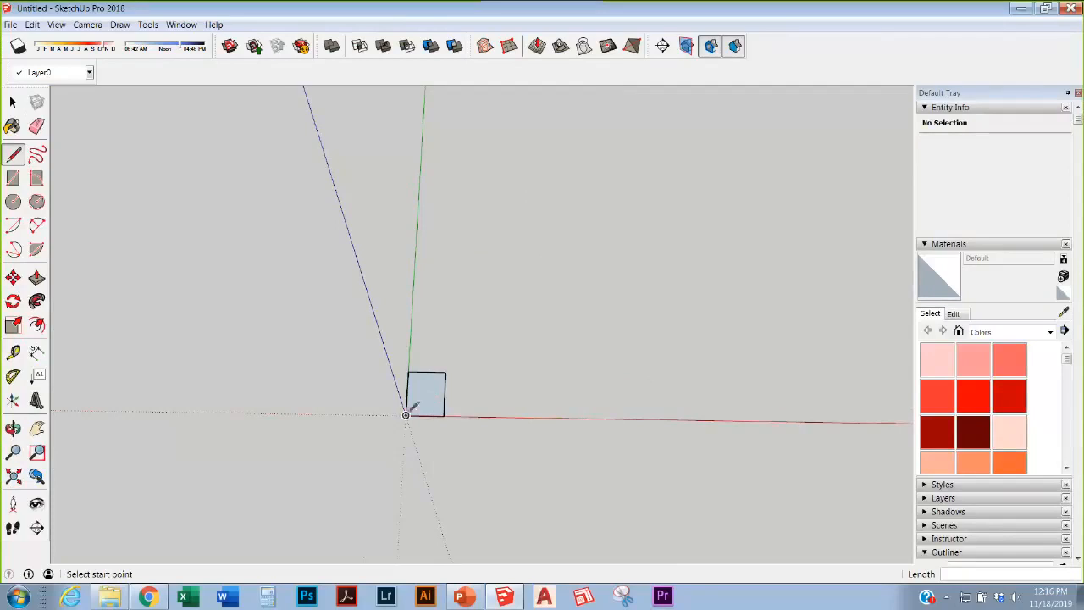
click(405, 415)
scroll(425, 416, up, 3)
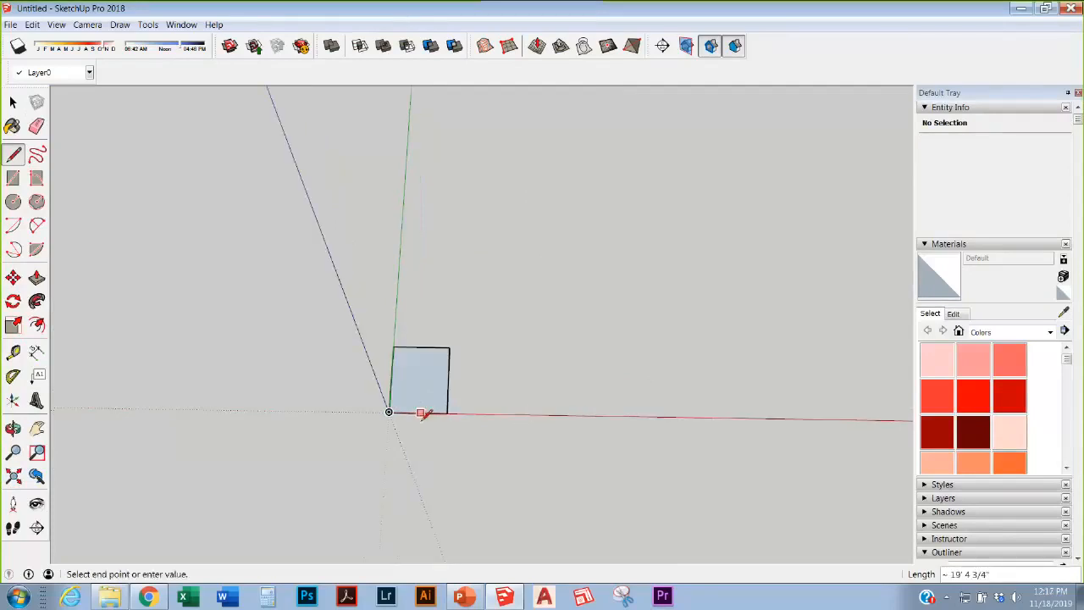
scroll(425, 407, up, 4)
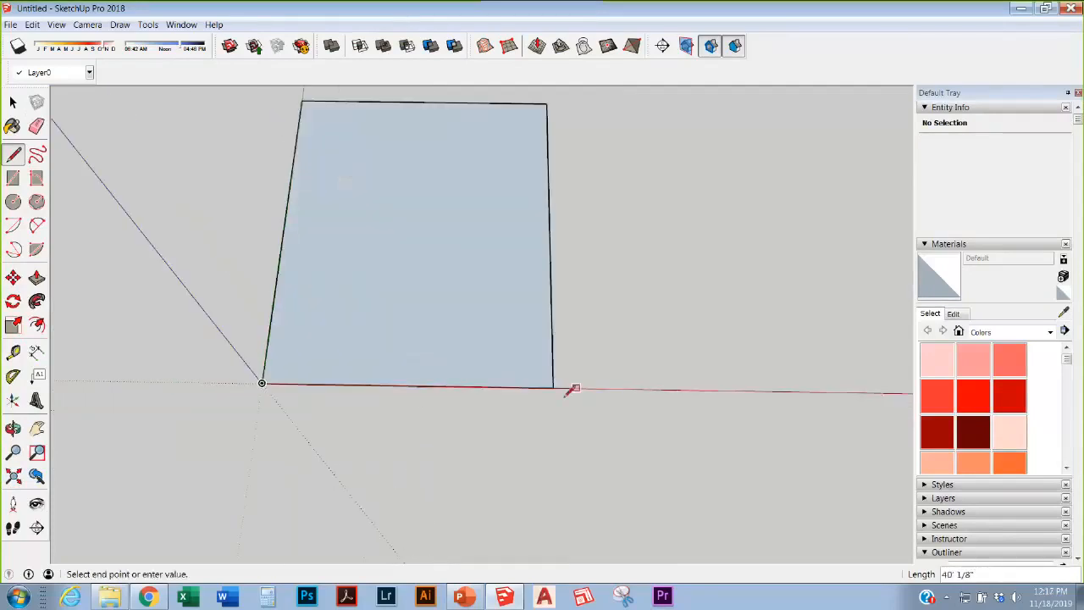
click(311, 383)
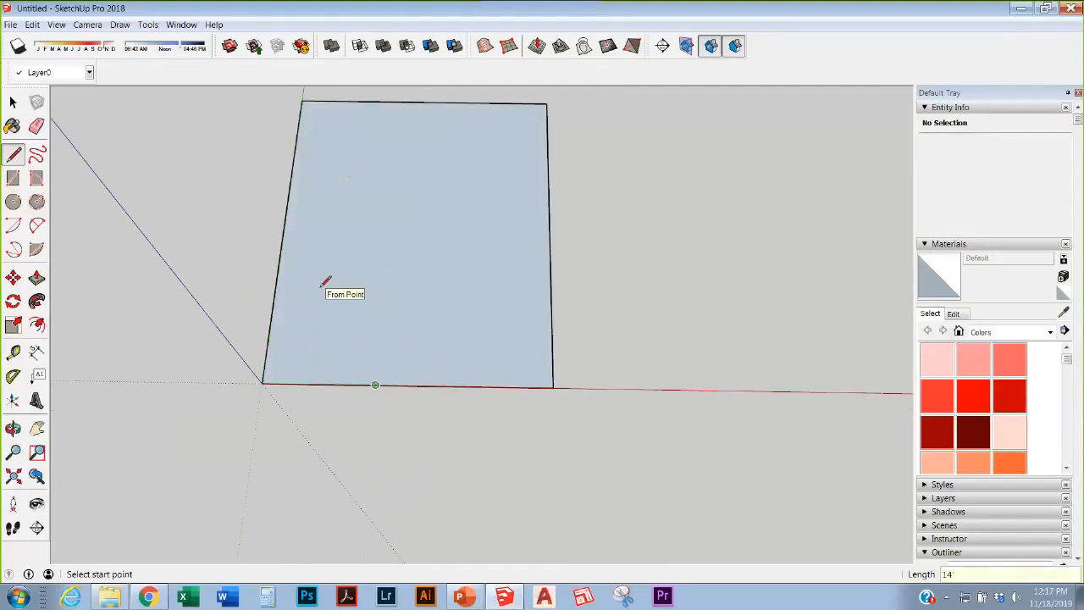
Step: Draw edges up from the bottom edge and across to the left edge, splitting off a lower-left rectangle
scroll(343, 326, up, 2)
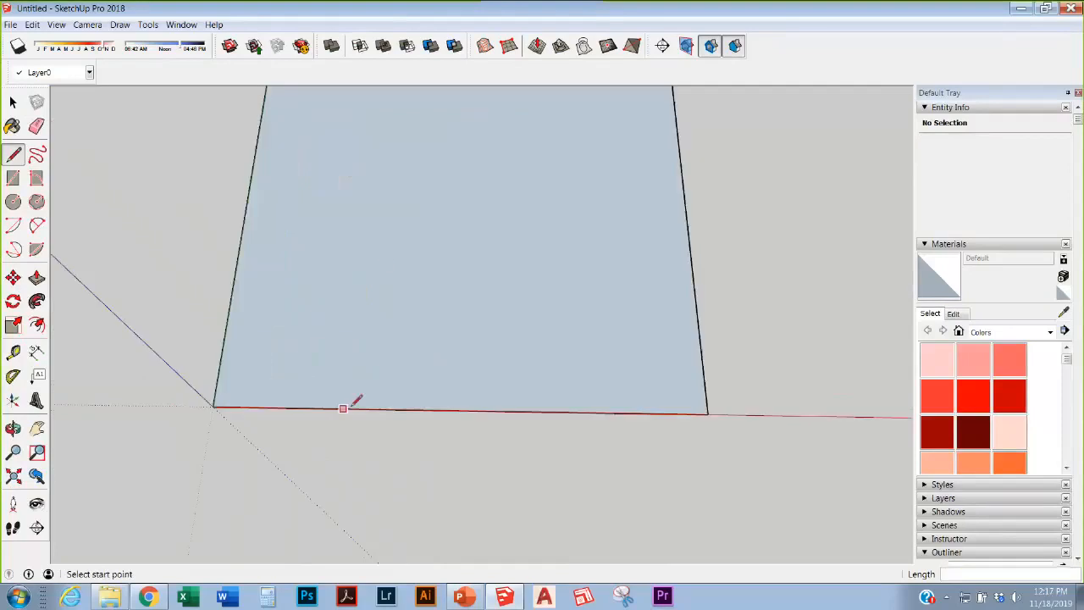
click(378, 409)
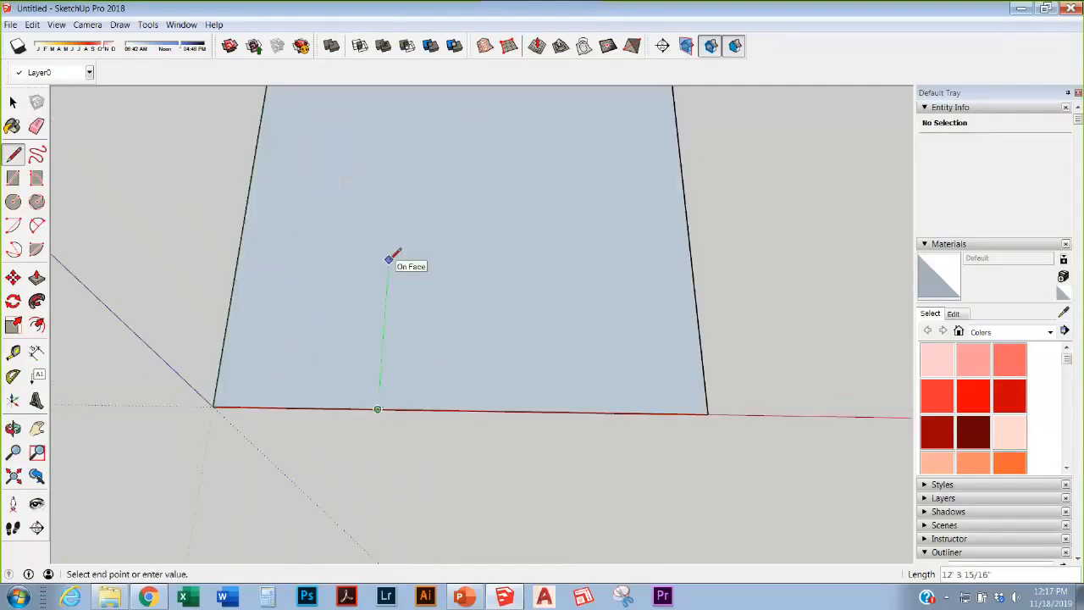
click(391, 241)
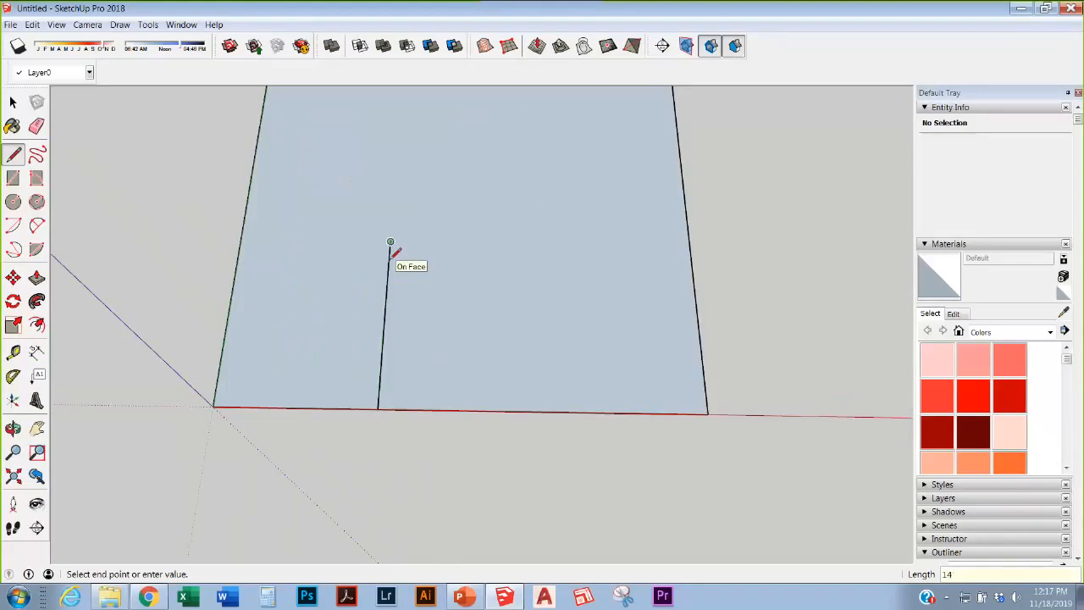
click(236, 240)
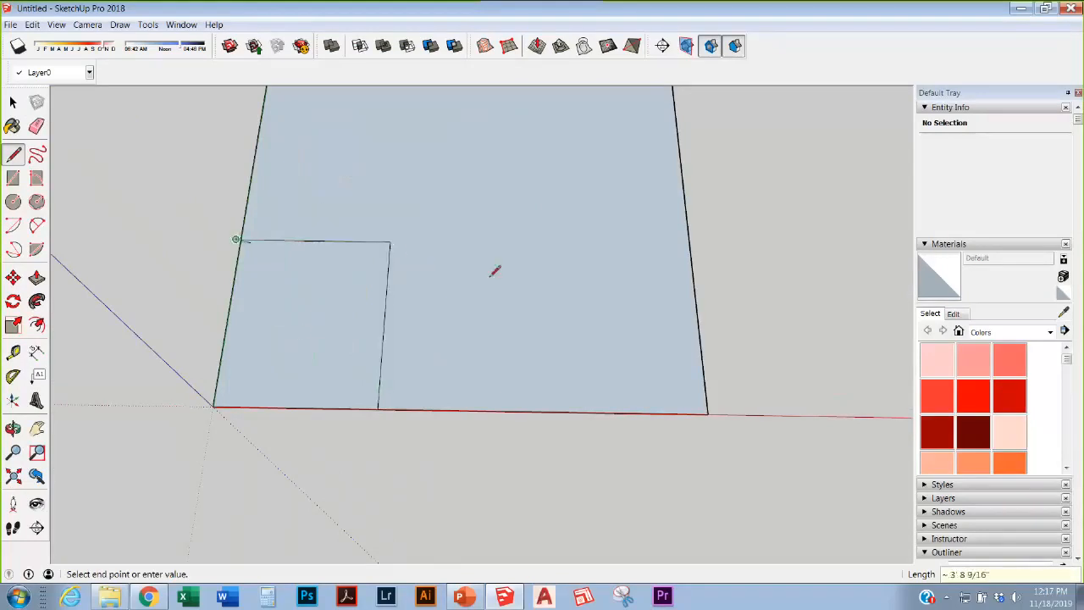
key(e)
scroll(240, 224, up, 2)
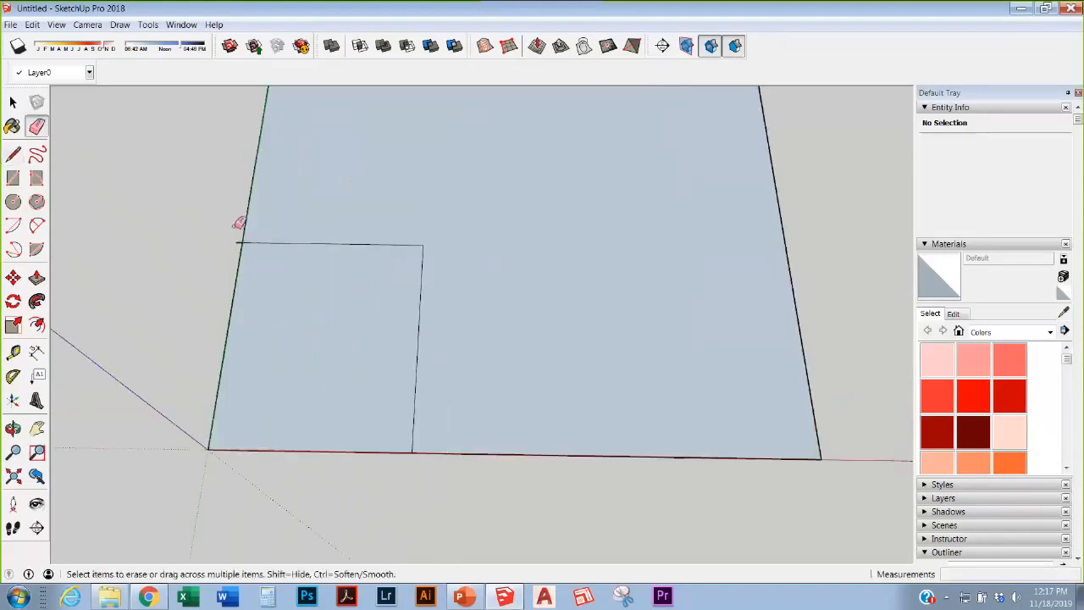
Step: Erase the large rectangle's left, right, top and bottom edges, keeping the small face at the origin
click(249, 233)
scroll(356, 356, down, 5)
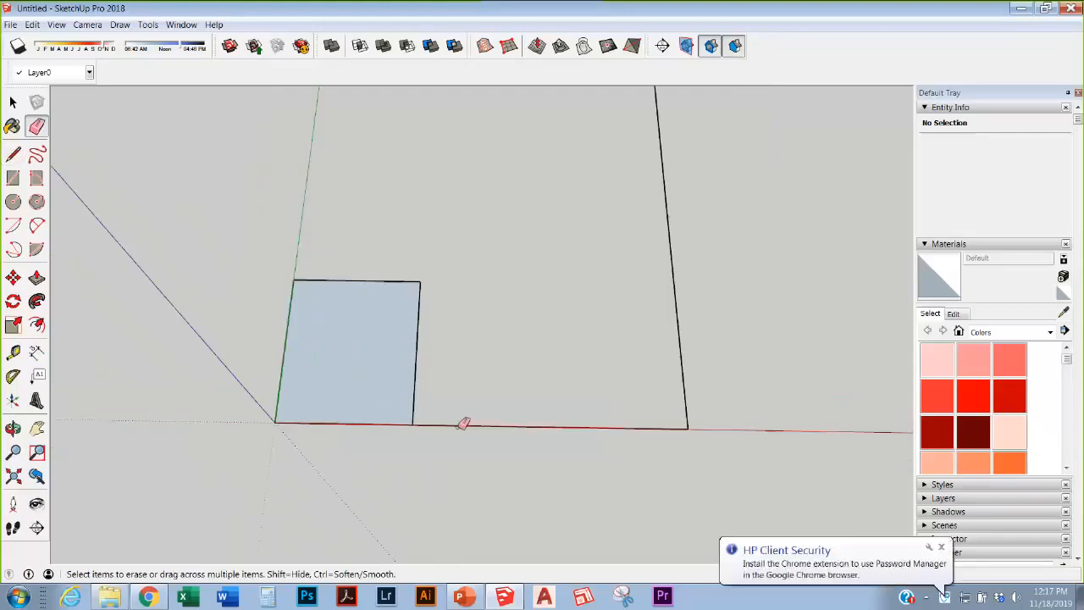
click(608, 216)
click(590, 176)
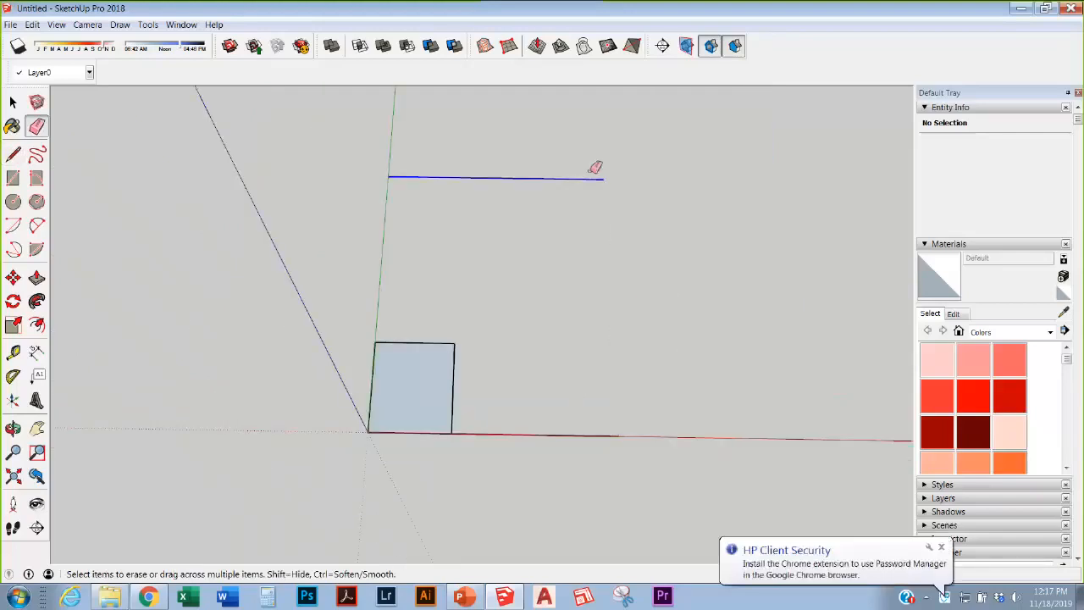
click(559, 434)
scroll(576, 415, up, 3)
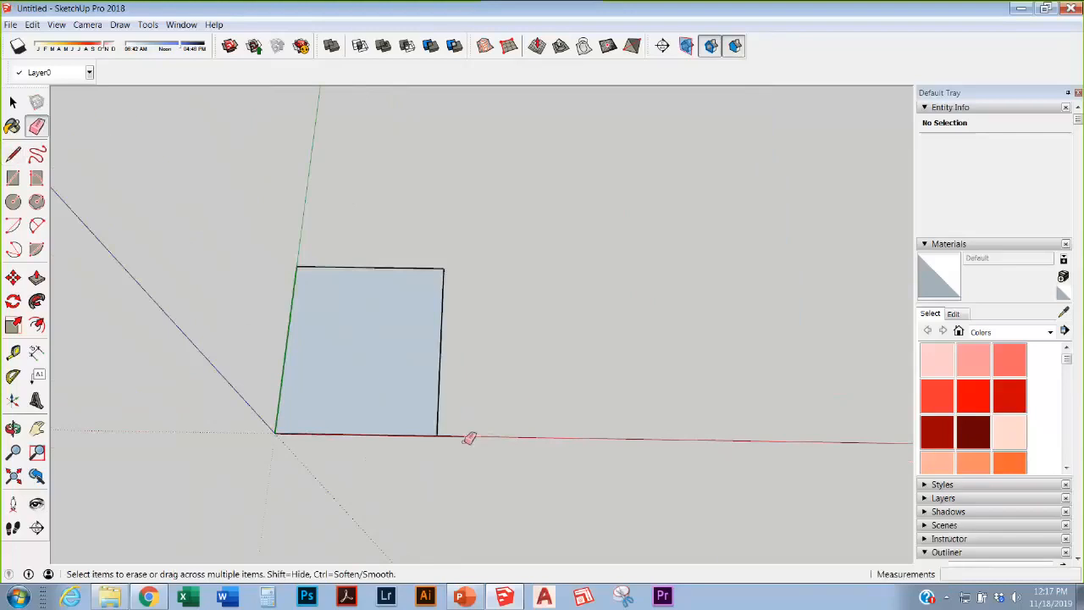
scroll(453, 373, down, 2)
scroll(453, 374, up, 2)
scroll(469, 344, down, 1)
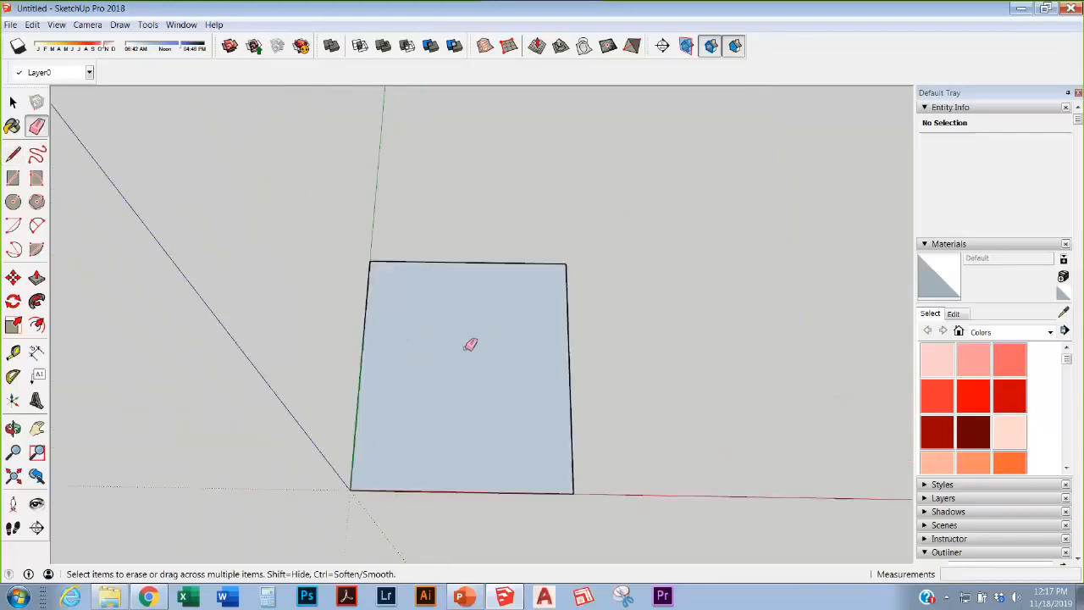
middle_drag(469, 344, 462, 398)
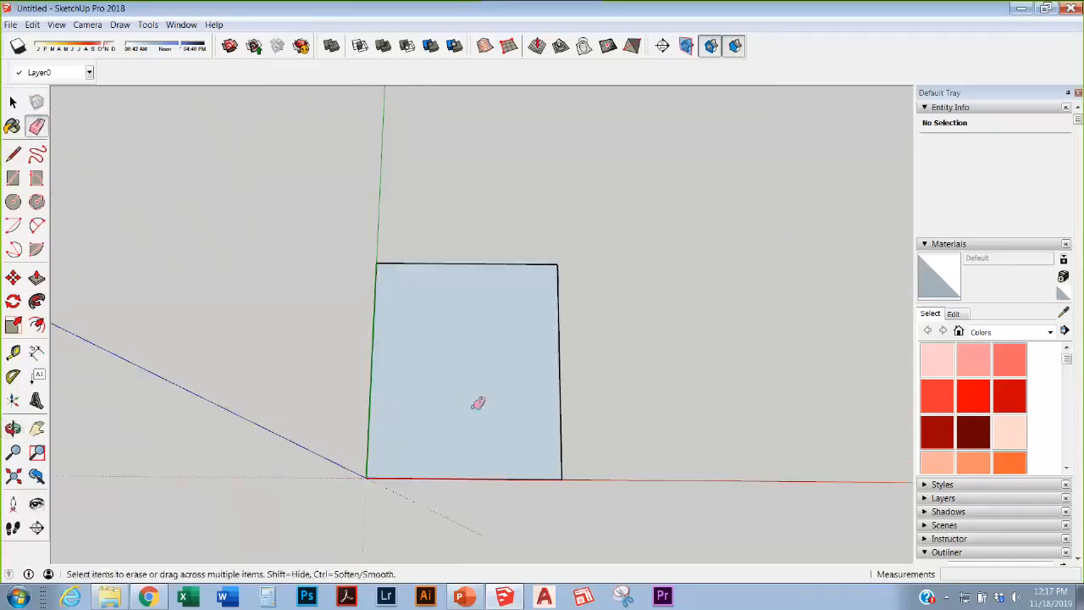
click(37, 352)
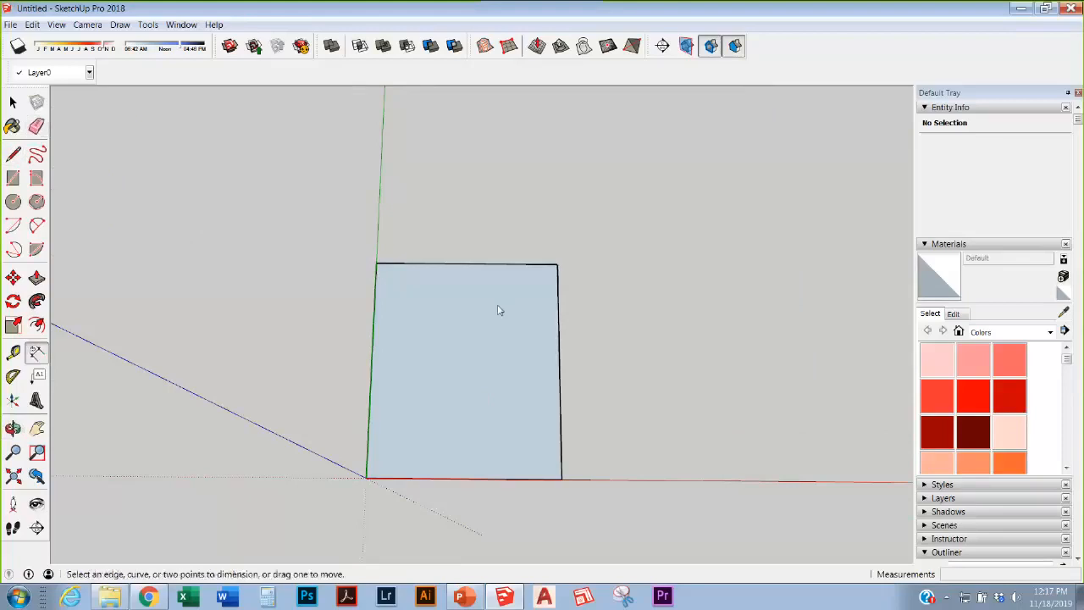
click(370, 400)
click(344, 398)
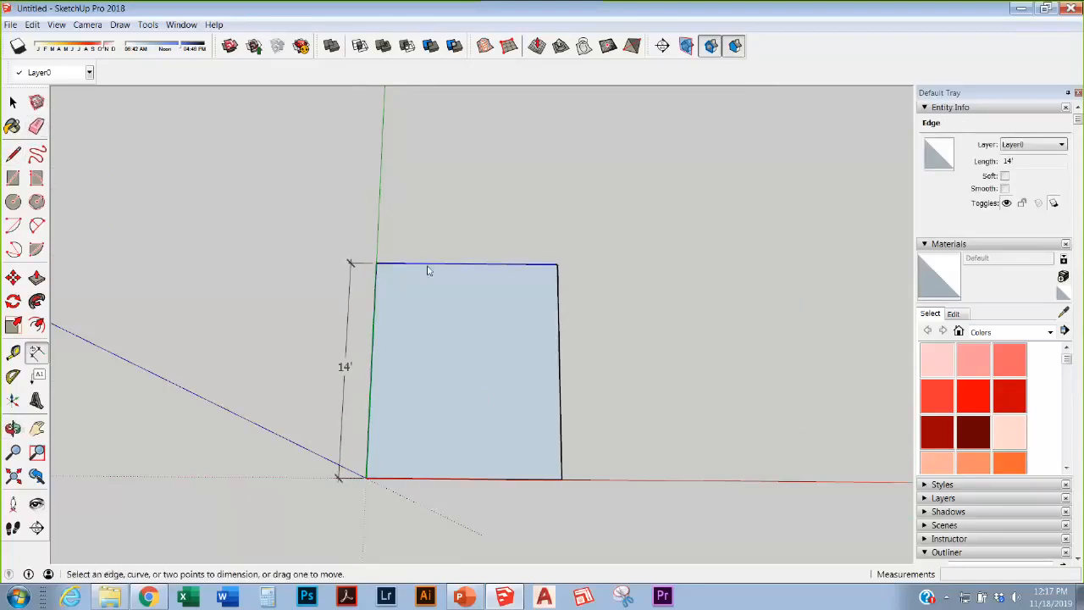
click(429, 265)
click(429, 236)
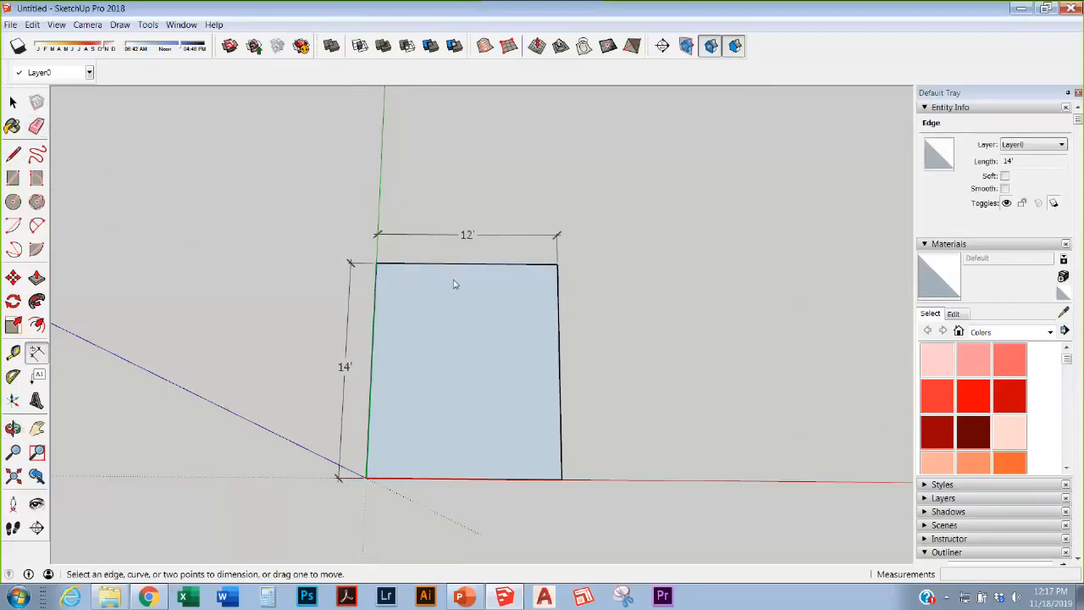
scroll(474, 330, up, 3)
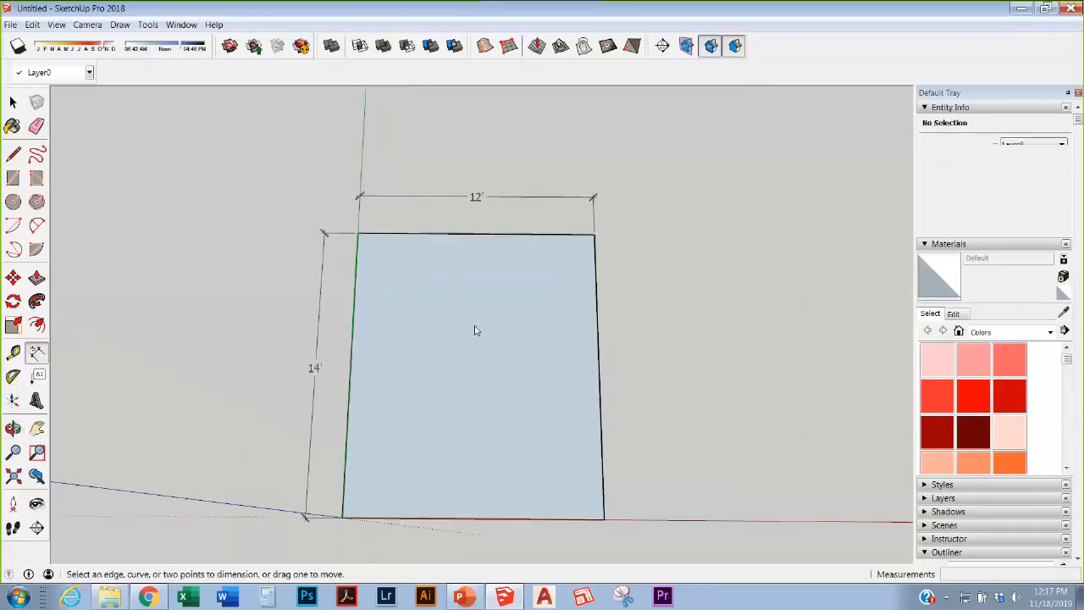
scroll(476, 330, up, 1)
scroll(465, 129, down, 5)
scroll(489, 252, up, 5)
scroll(410, 322, down, 4)
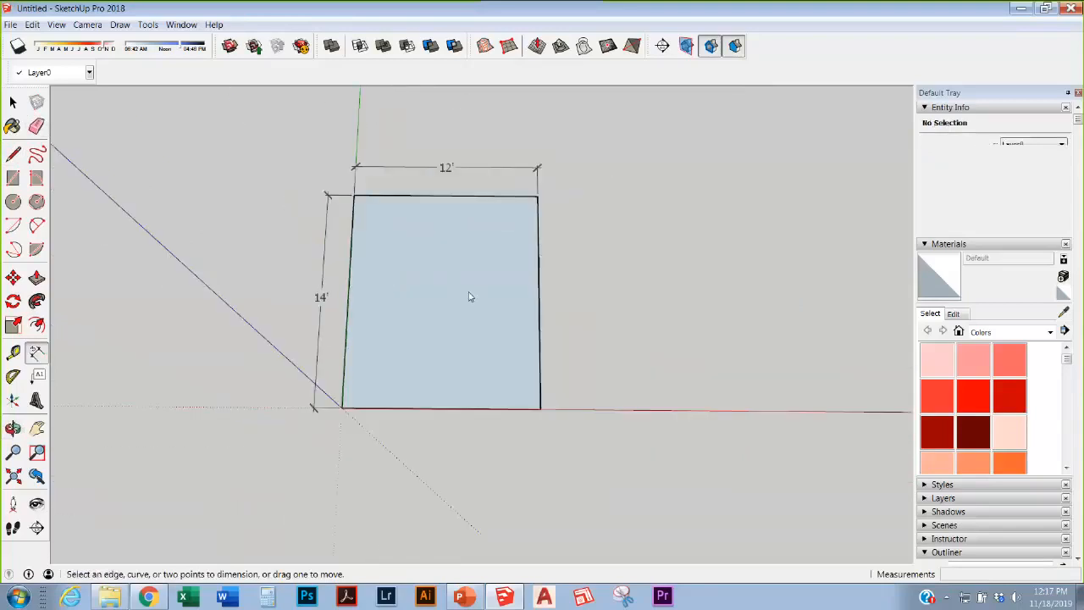
scroll(504, 213, up, 2)
scroll(436, 271, down, 2)
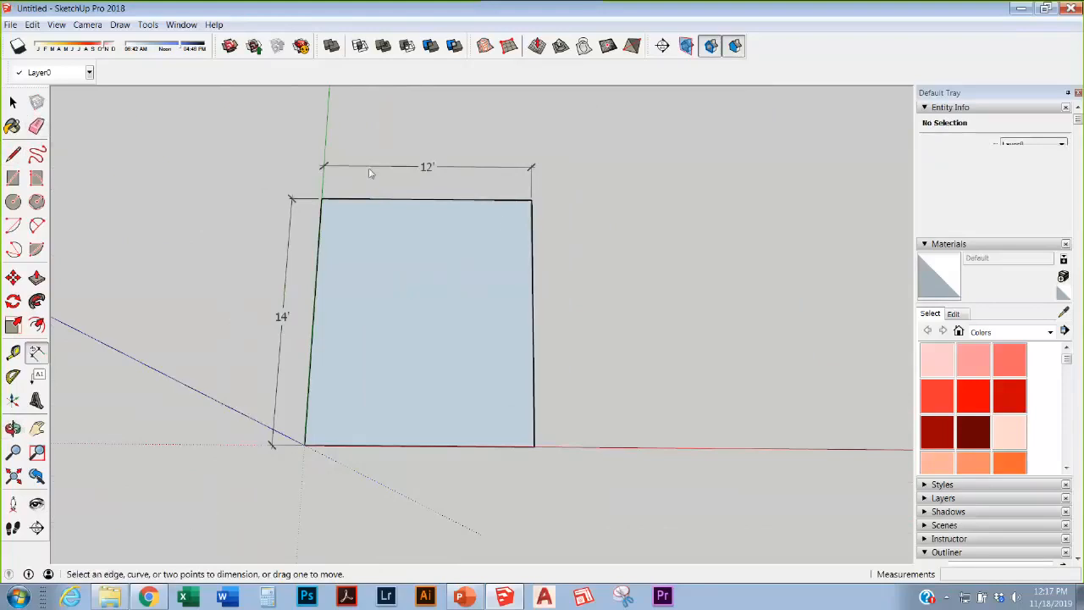
Step: Offset the 12' by 14' room face by 6 inches to form a wall band
click(37, 328)
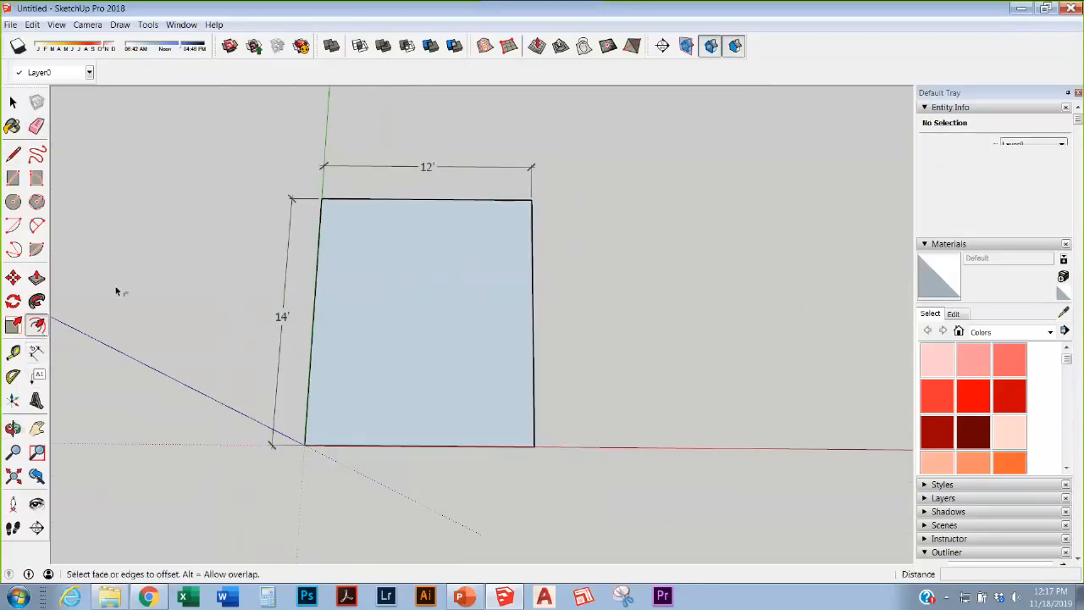
click(485, 382)
text(6)
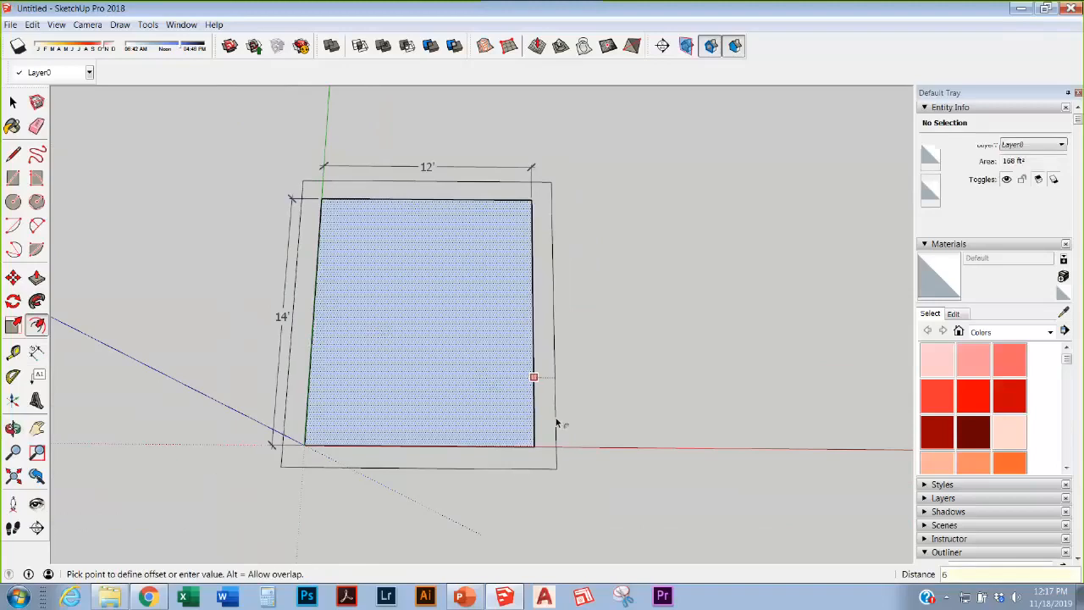
key(Return)
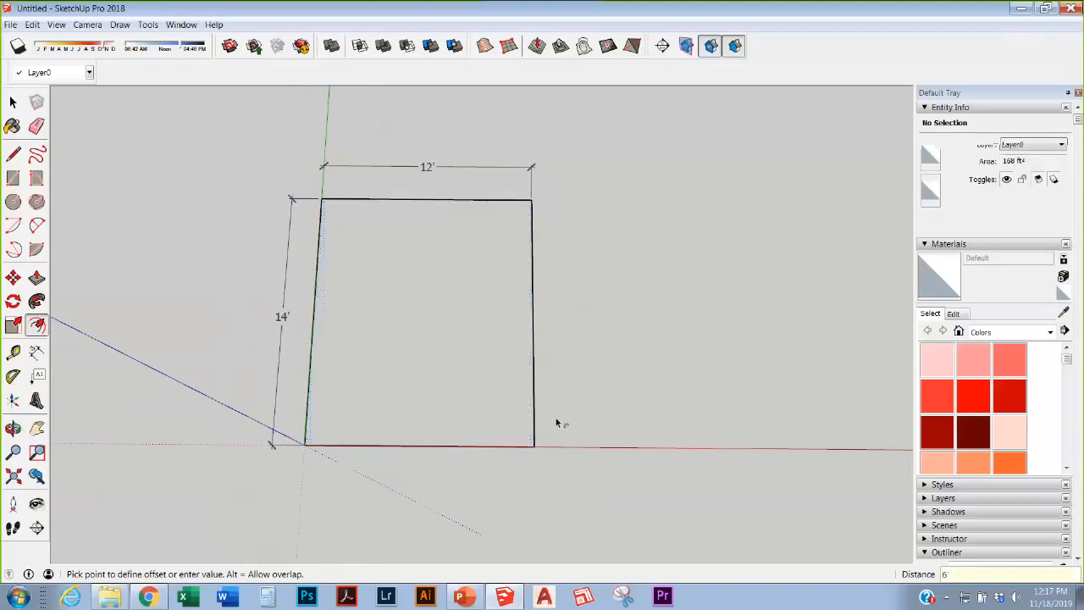
click(481, 353)
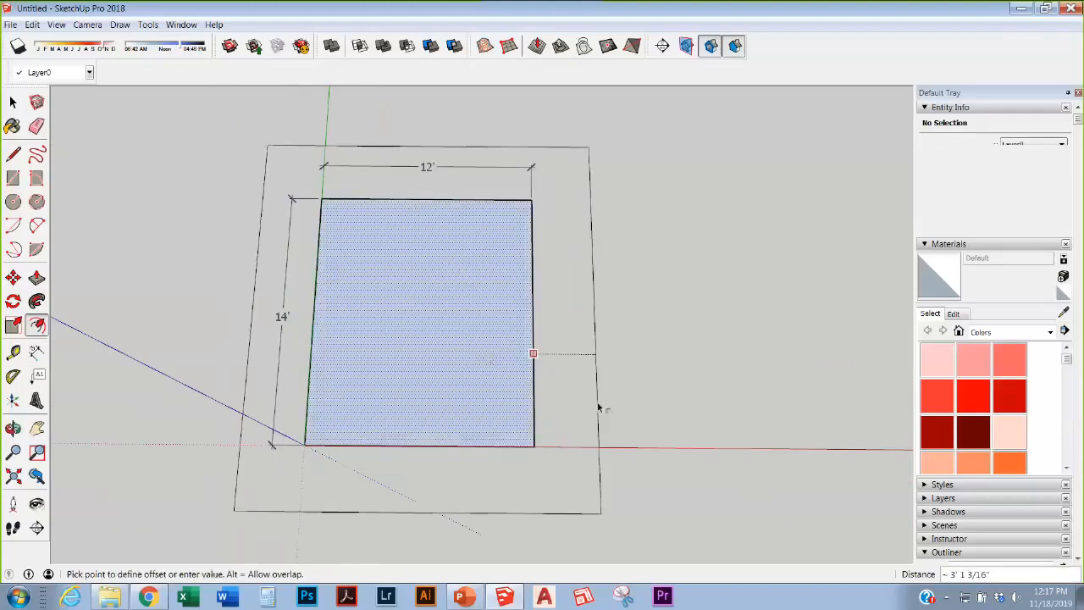
text(6)
key(Return)
scroll(539, 264, up, 3)
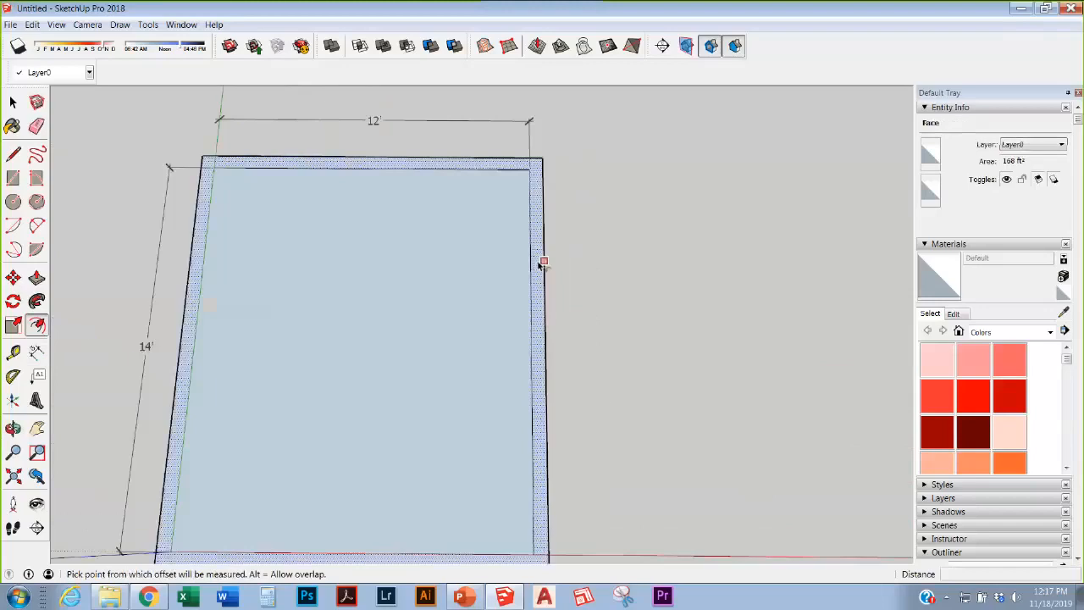
middle_drag(543, 264, 472, 318)
scroll(508, 201, up, 1)
scroll(371, 329, down, 3)
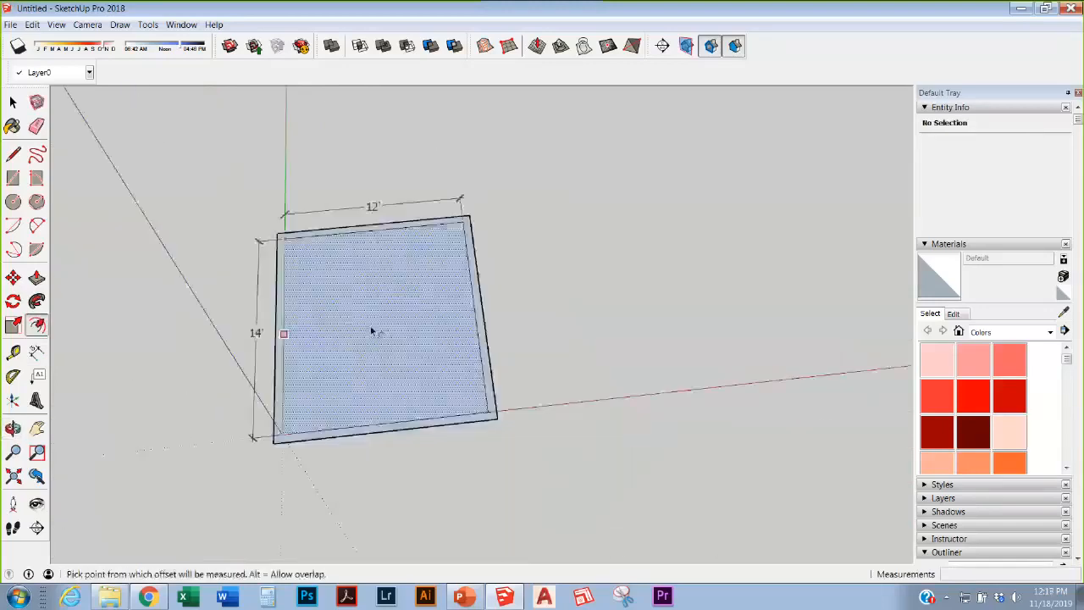
scroll(501, 370, up, 3)
scroll(494, 168, down, 2)
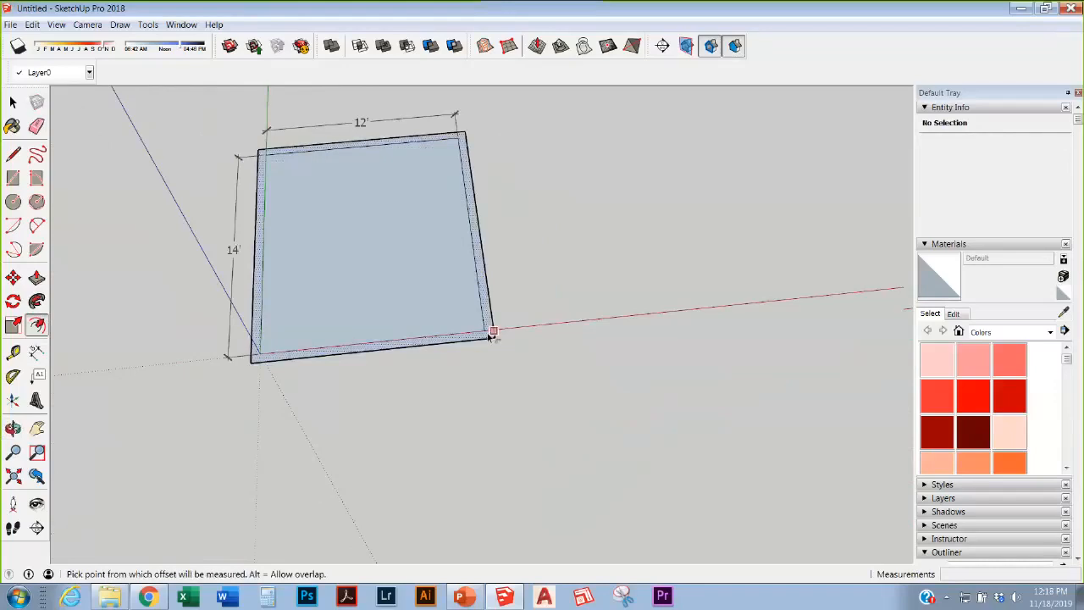
key(l)
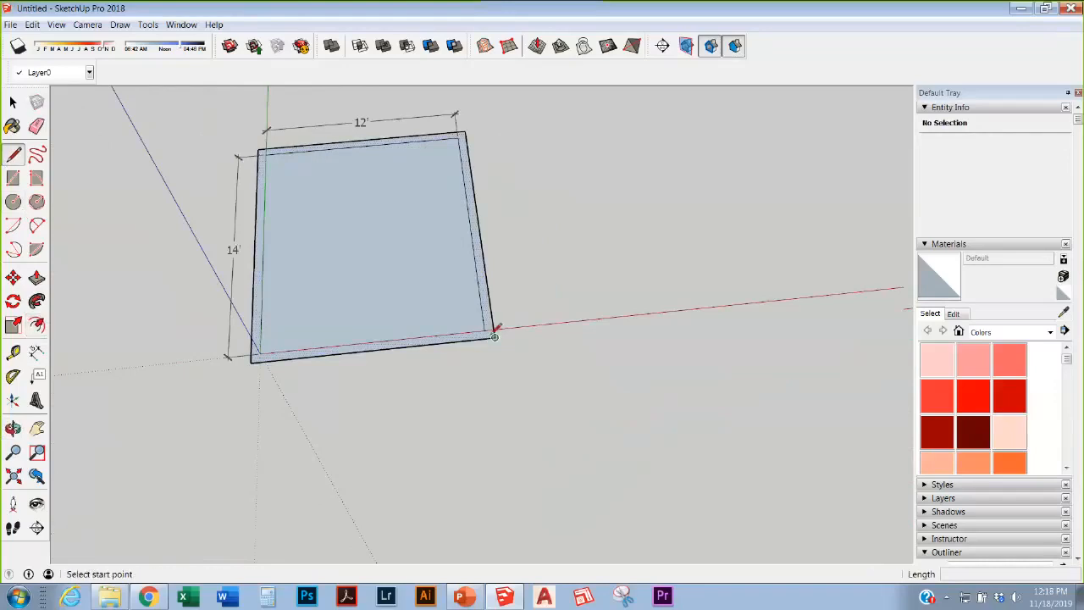
click(495, 336)
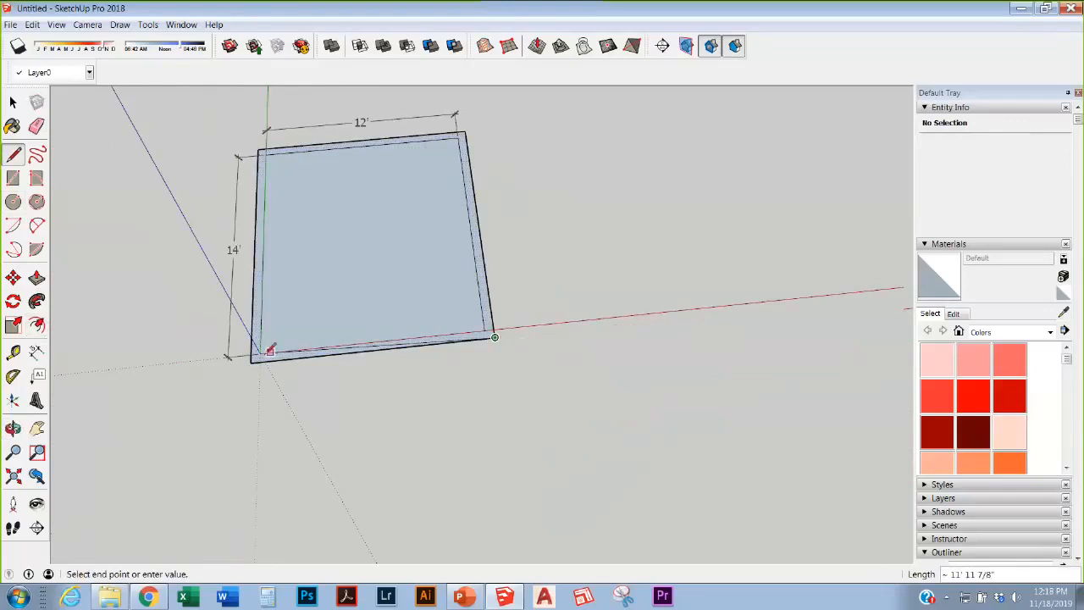
key(Escape)
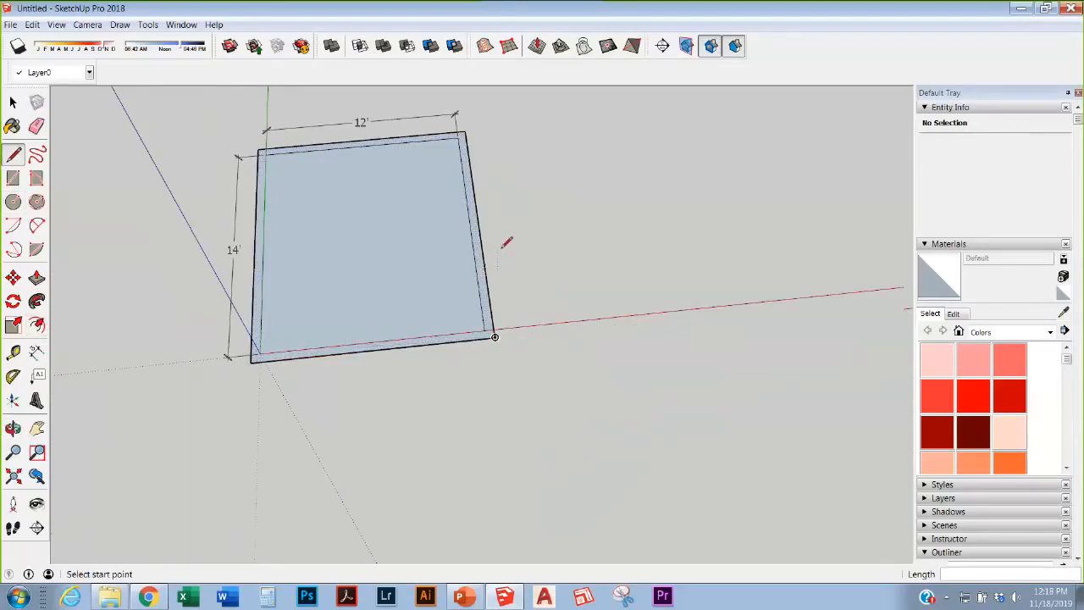
scroll(626, 404, down, 2)
scroll(583, 290, up, 3)
middle_drag(585, 291, 527, 249)
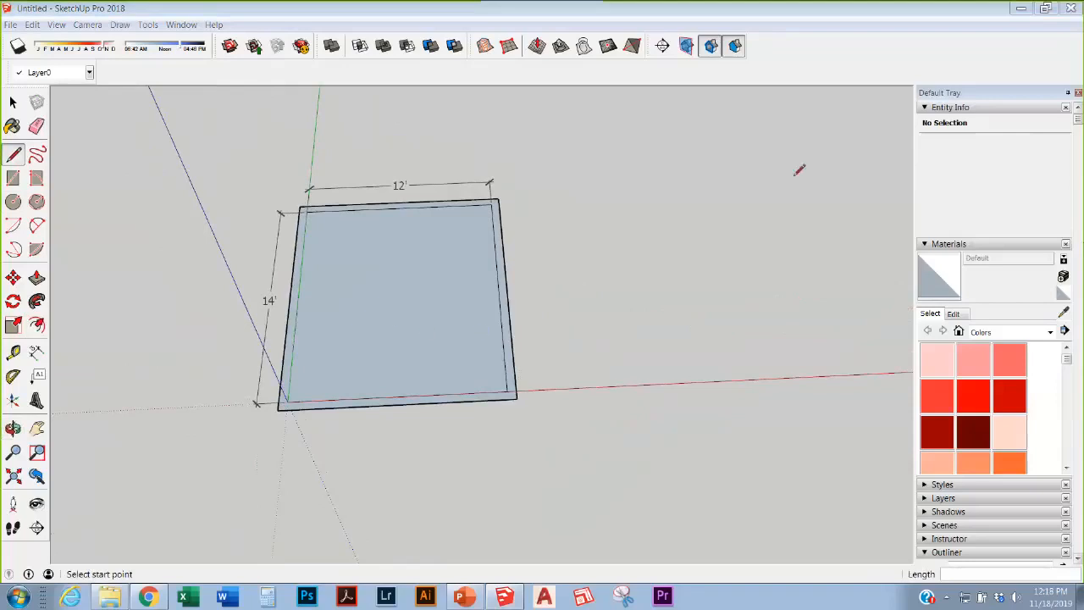
click(292, 350)
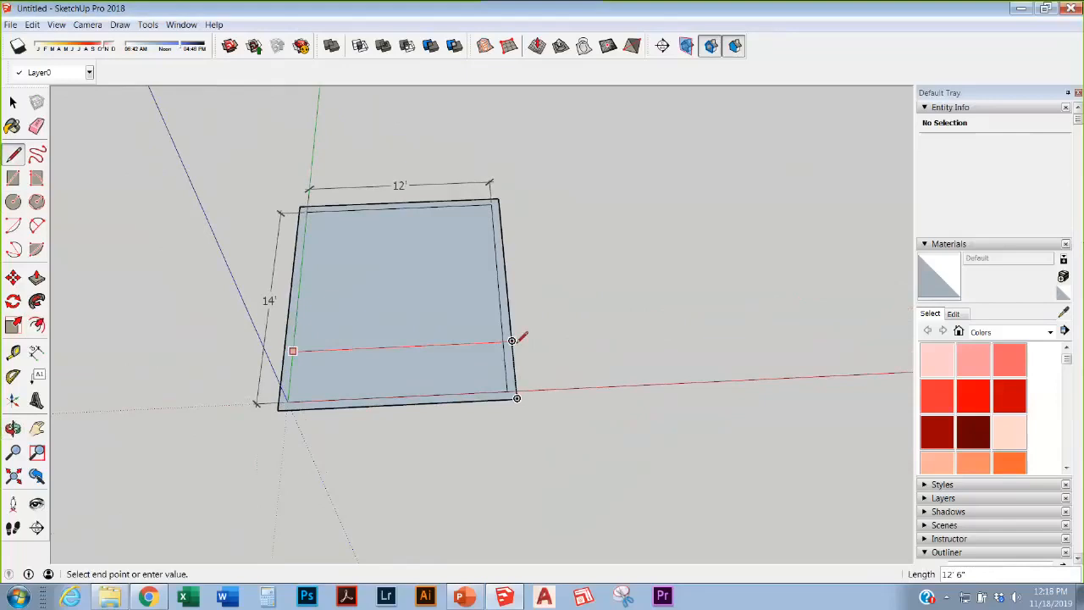
key(Escape)
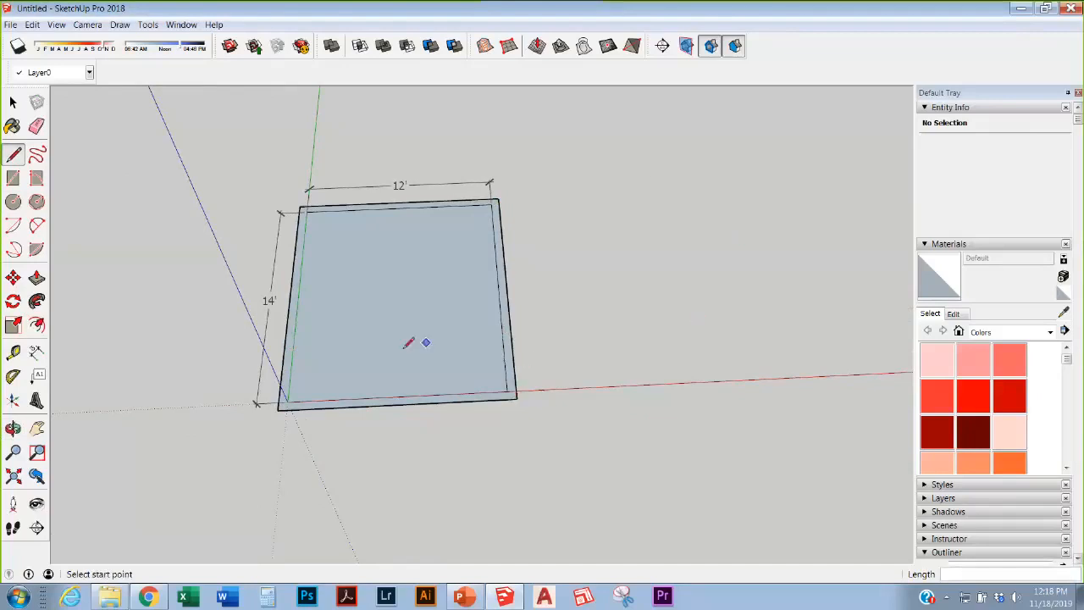
click(288, 402)
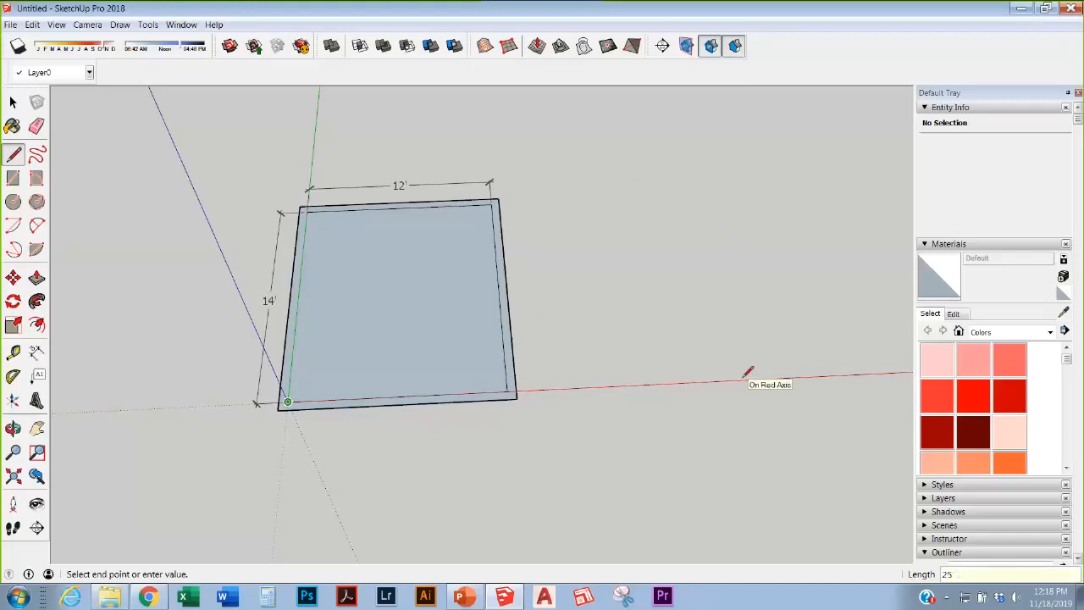
Step: Close a second room outline along the red axis off the first room's right side
click(742, 378)
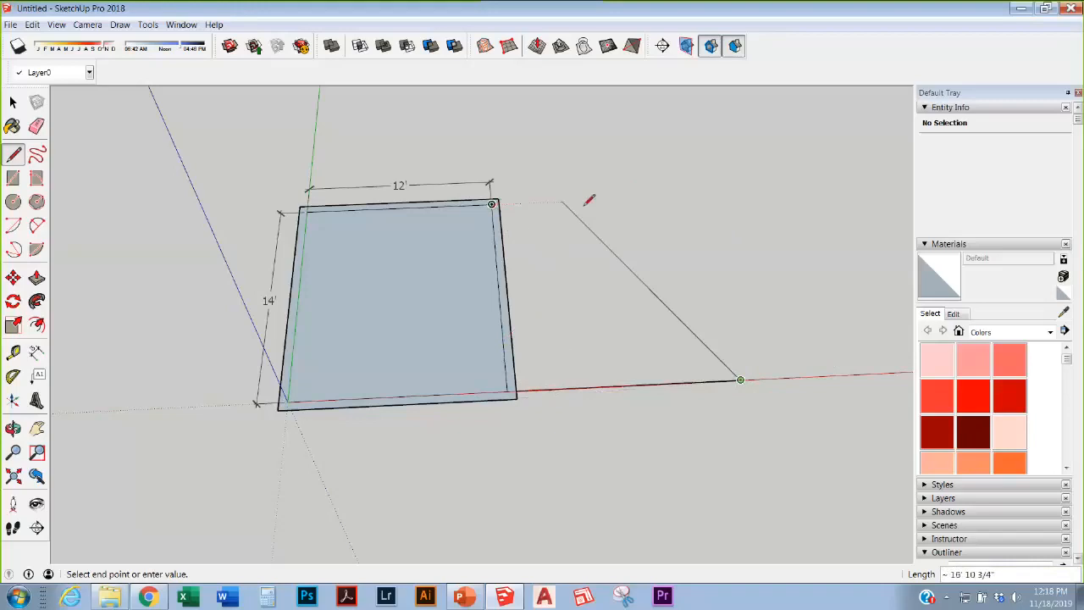
click(688, 197)
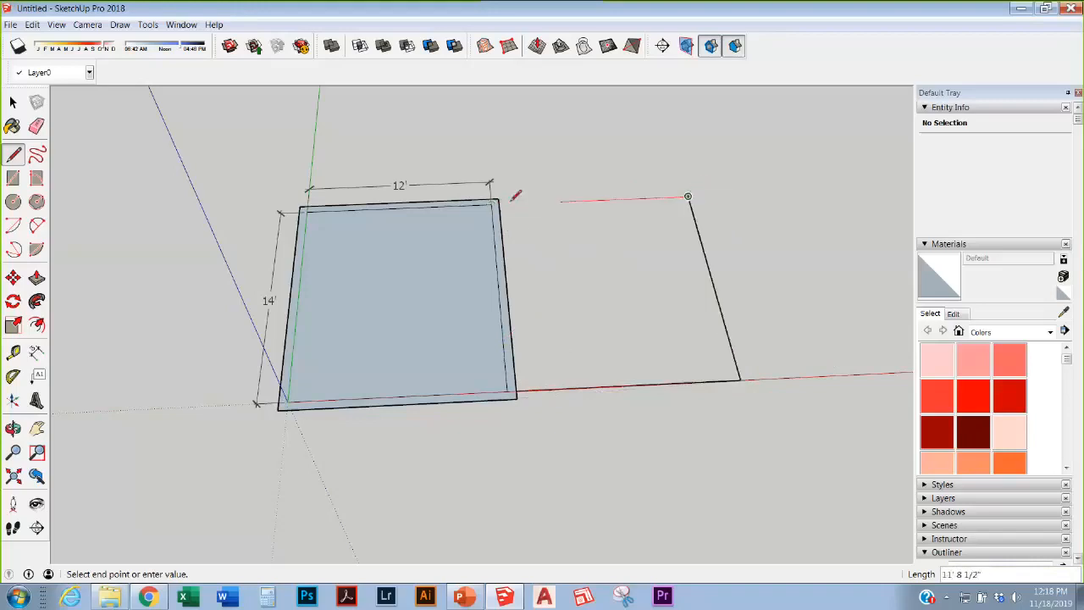
click(492, 203)
scroll(637, 261, up, 3)
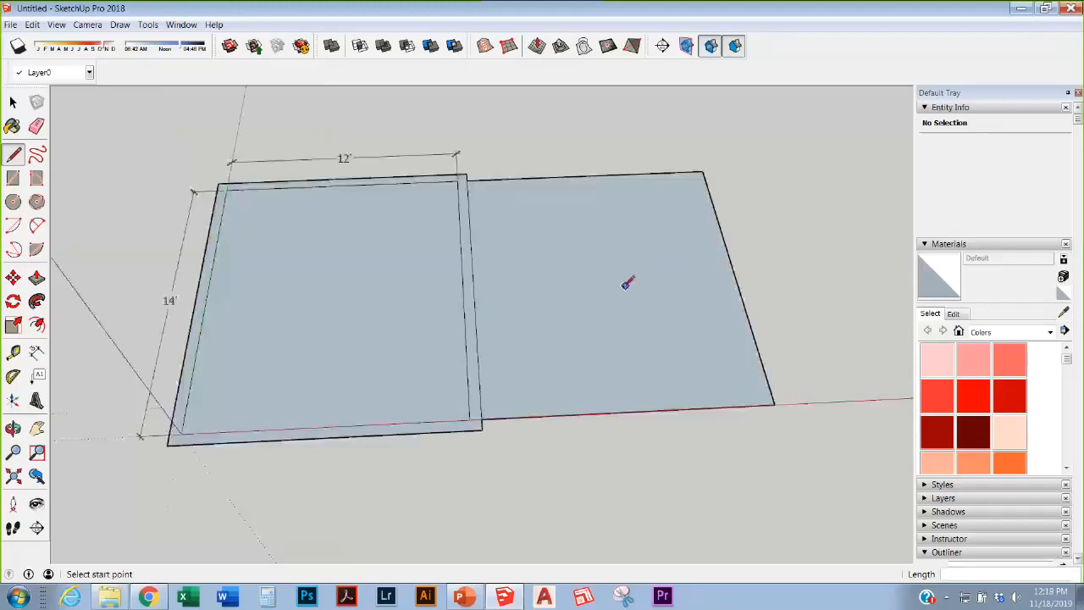
Step: Apply the same wall offset to the new room's face
click(36, 324)
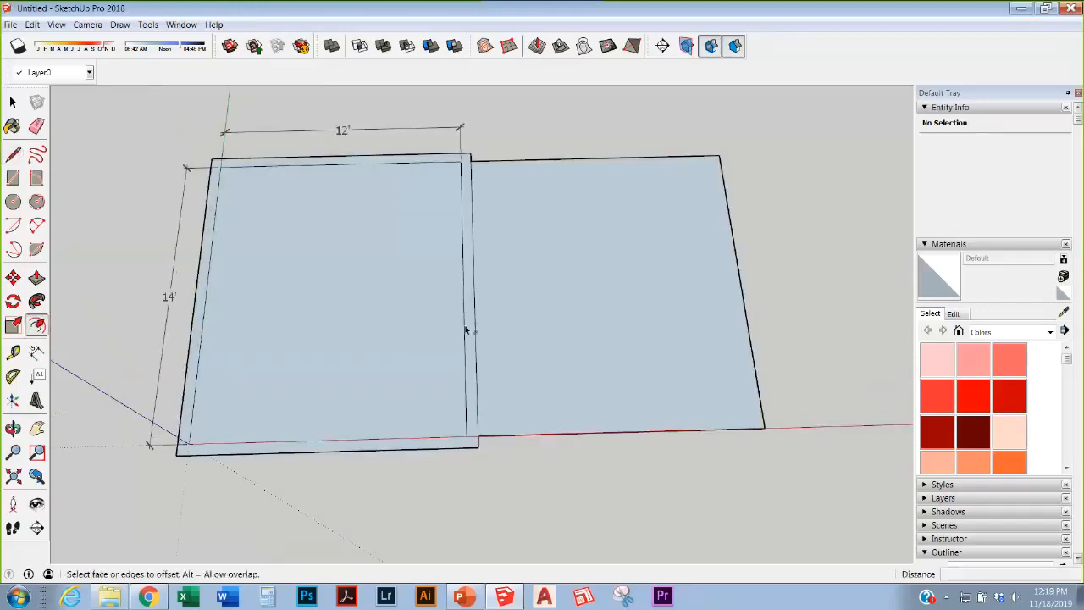
double_click(536, 335)
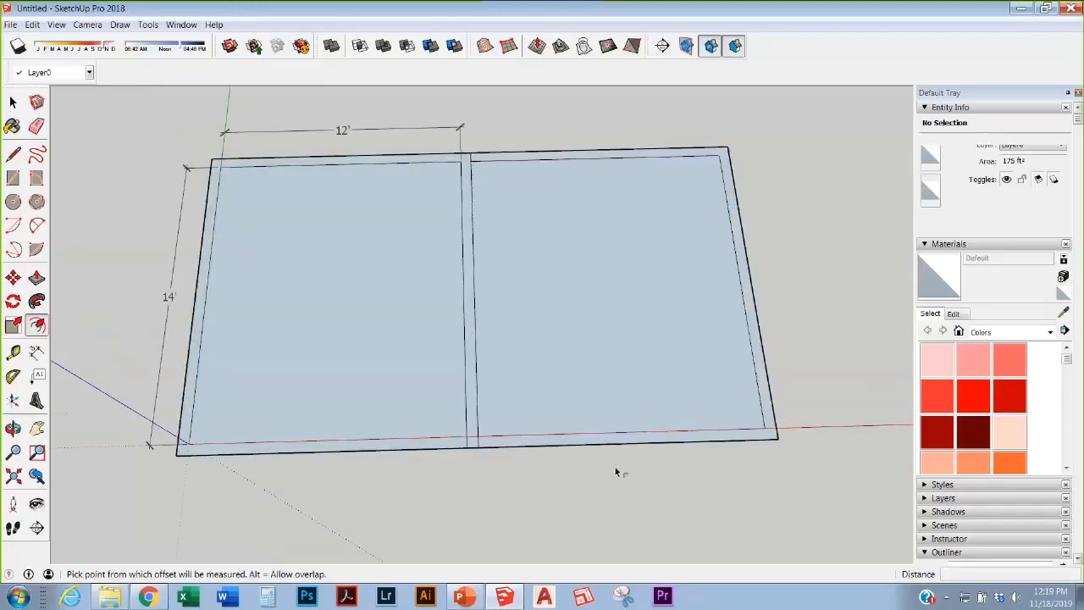
scroll(423, 218, up, 2)
scroll(428, 221, down, 2)
Step: Draw a 36 by 6 inch doorway rectangle in the shared wall
key(r)
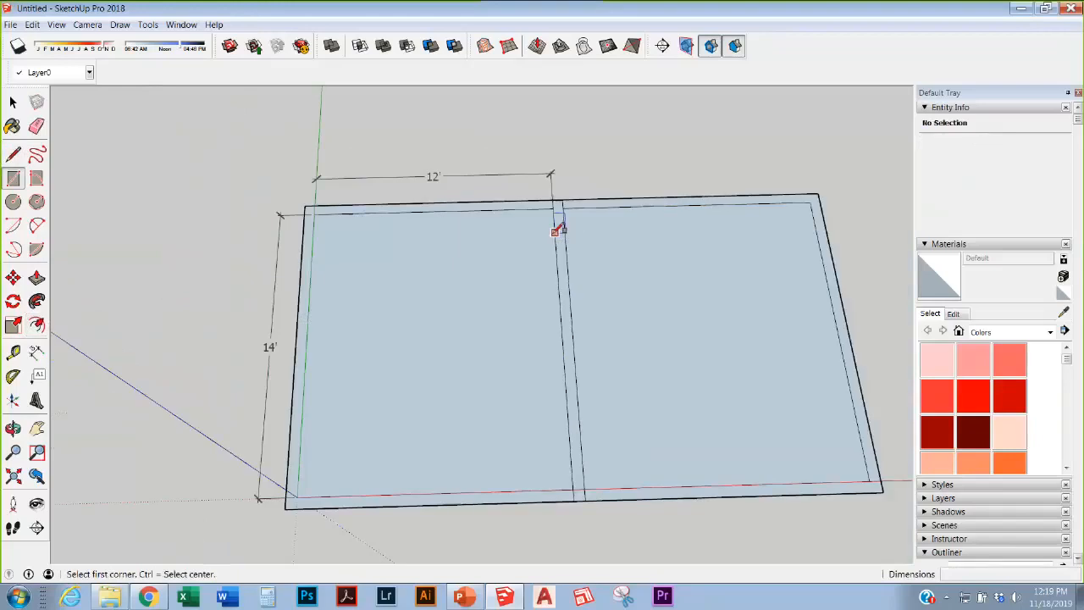
click(555, 232)
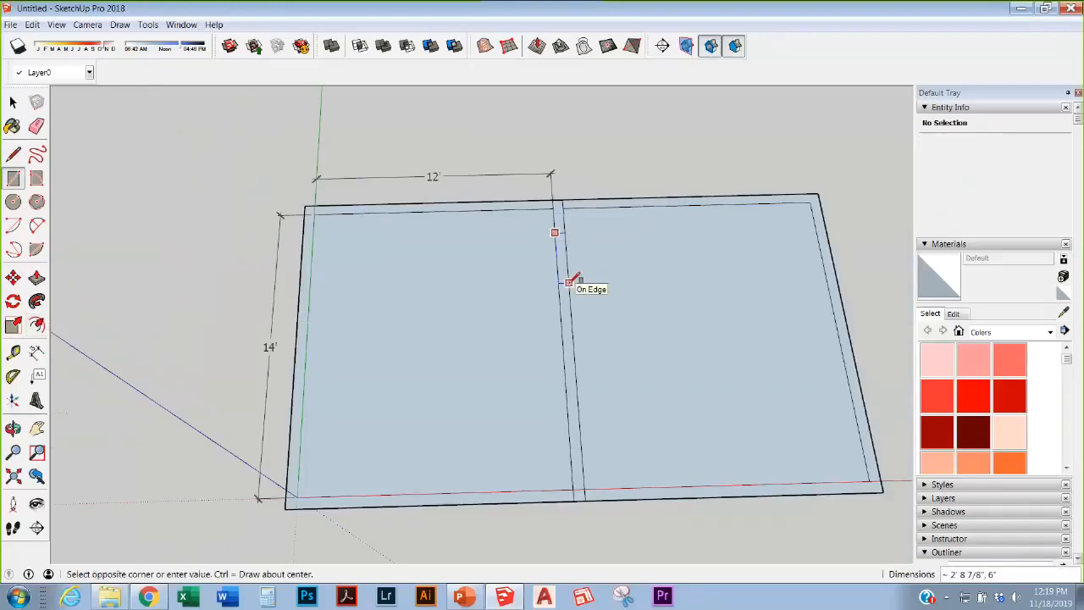
text(36,6)
key(Return)
click(12, 102)
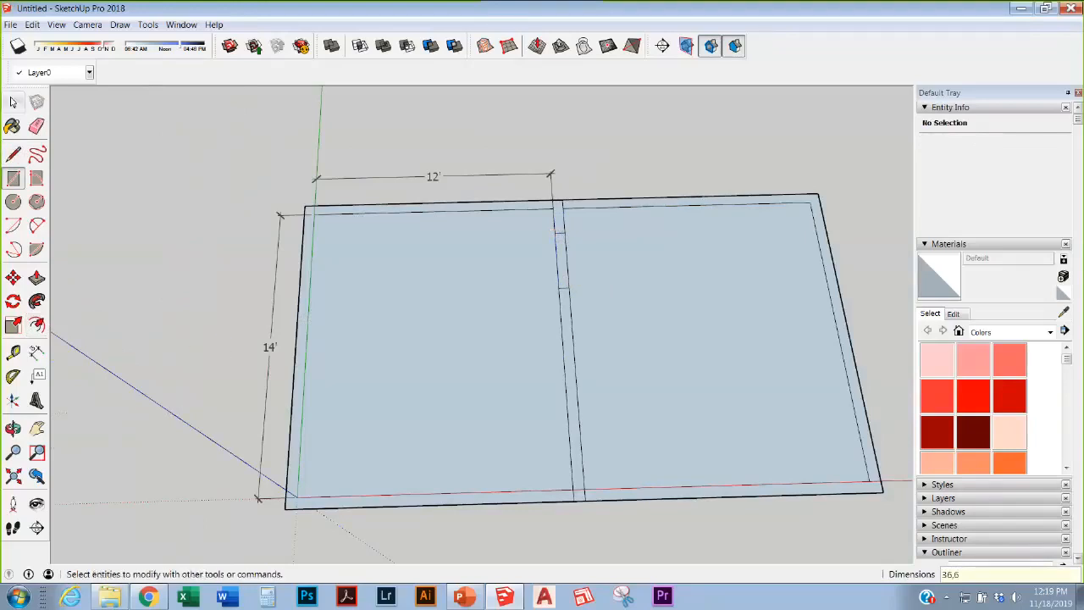
Step: Dimension the doorway's distance from the top wall line (1' 11 1/8")
scroll(467, 217, up, 3)
click(36, 352)
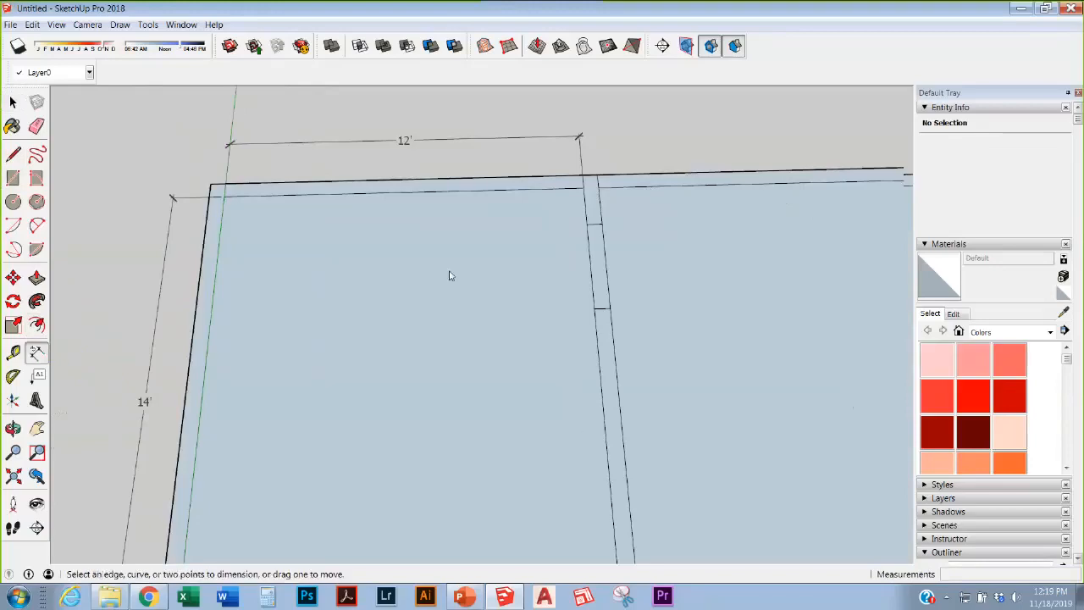
click(599, 186)
click(601, 223)
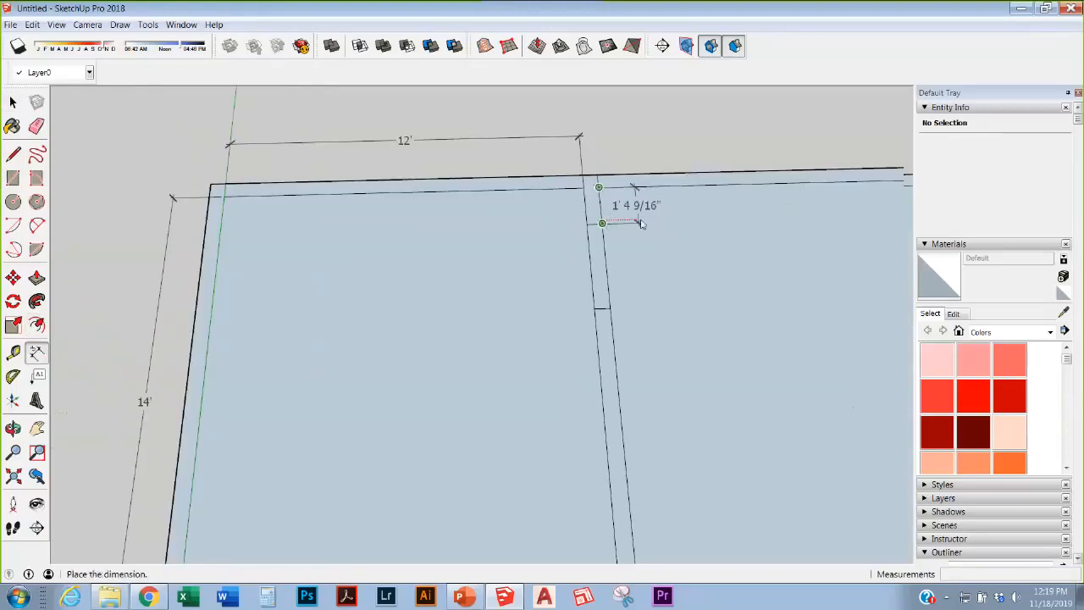
click(641, 224)
Step: Try sliding the doorway along the wall, undo the move, and orbit to view both rooms
key(m)
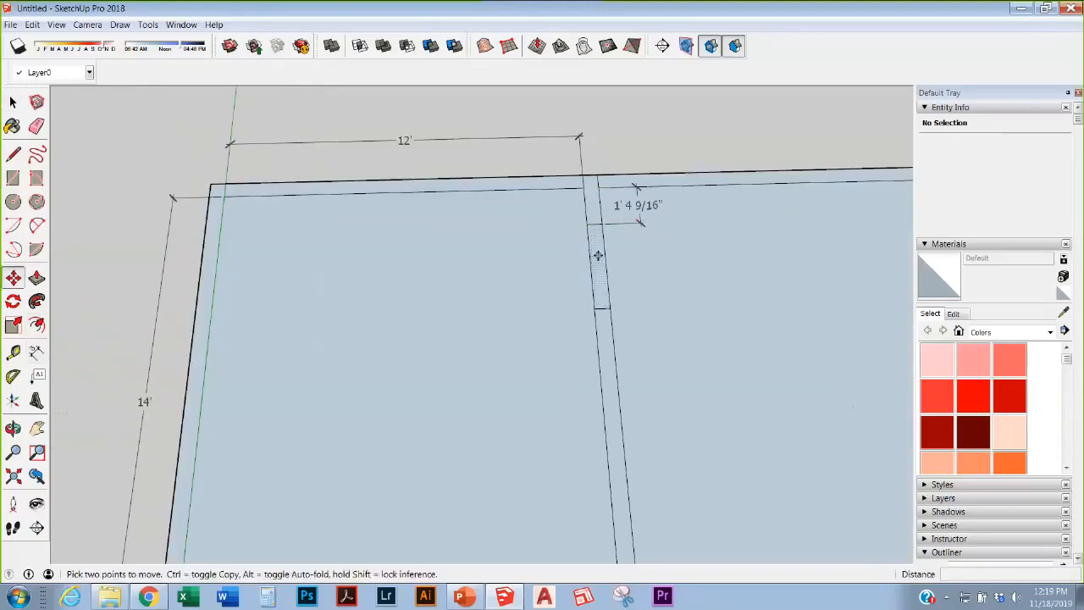
click(598, 255)
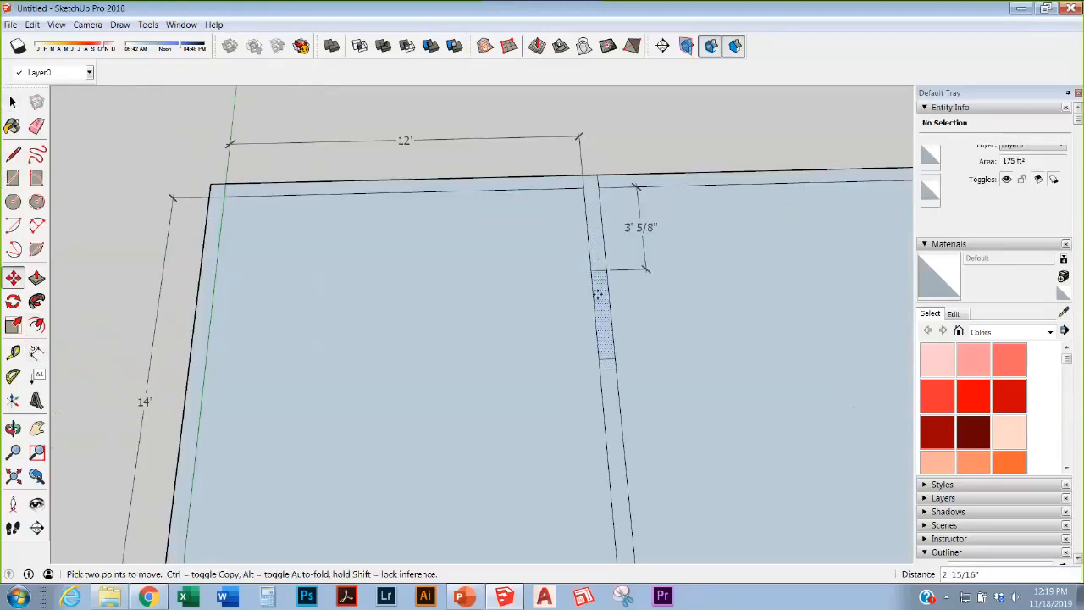
click(598, 259)
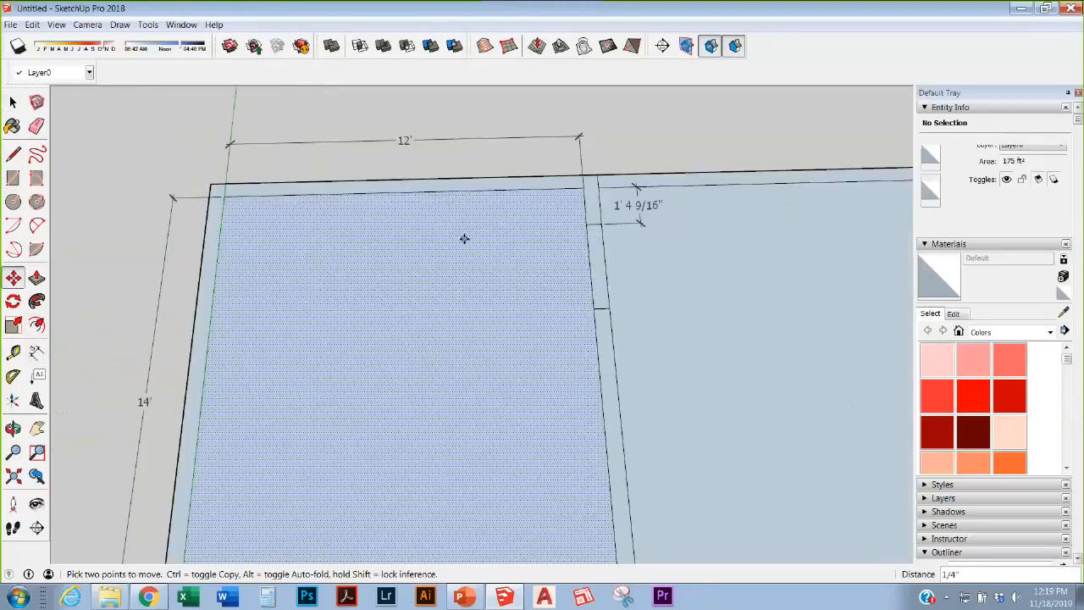
scroll(525, 257, down, 2)
scroll(576, 273, up, 3)
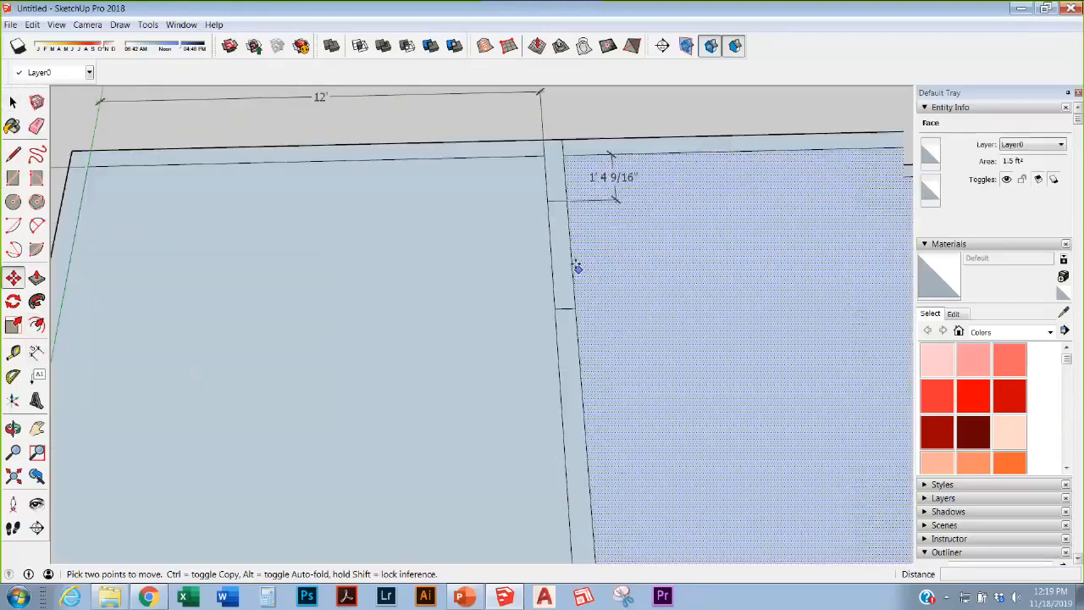
key(ctrl+z)
scroll(575, 270, down, 5)
scroll(675, 271, up, 2)
scroll(590, 270, down, 1)
middle_drag(563, 278, 555, 307)
Step: Draw a 6-inch test line from the slab's top-left corner, then cancel further lines
key(l)
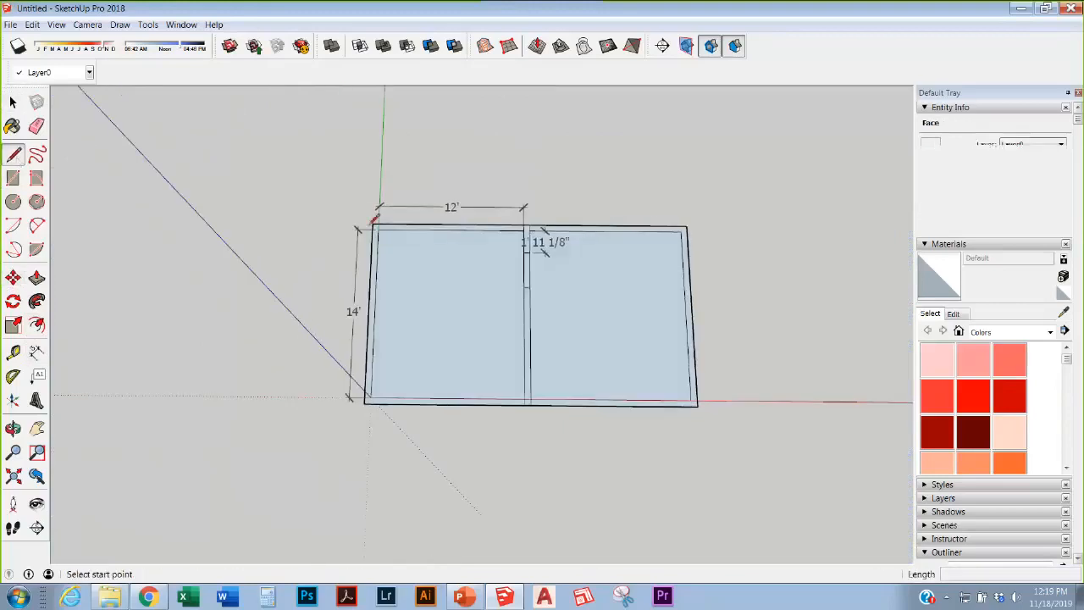
click(373, 222)
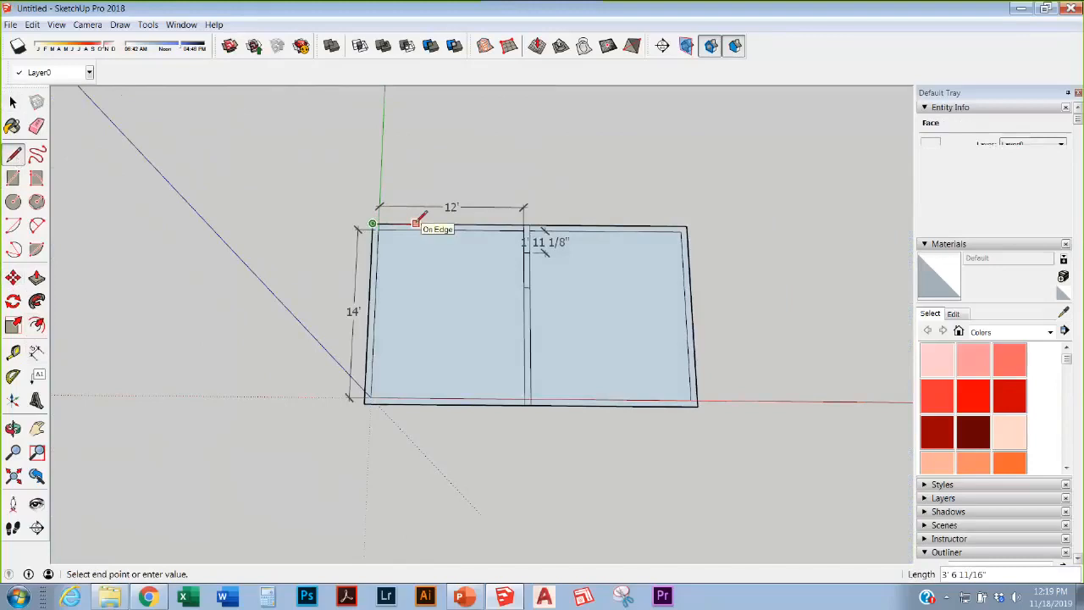
text(6)
key(Return)
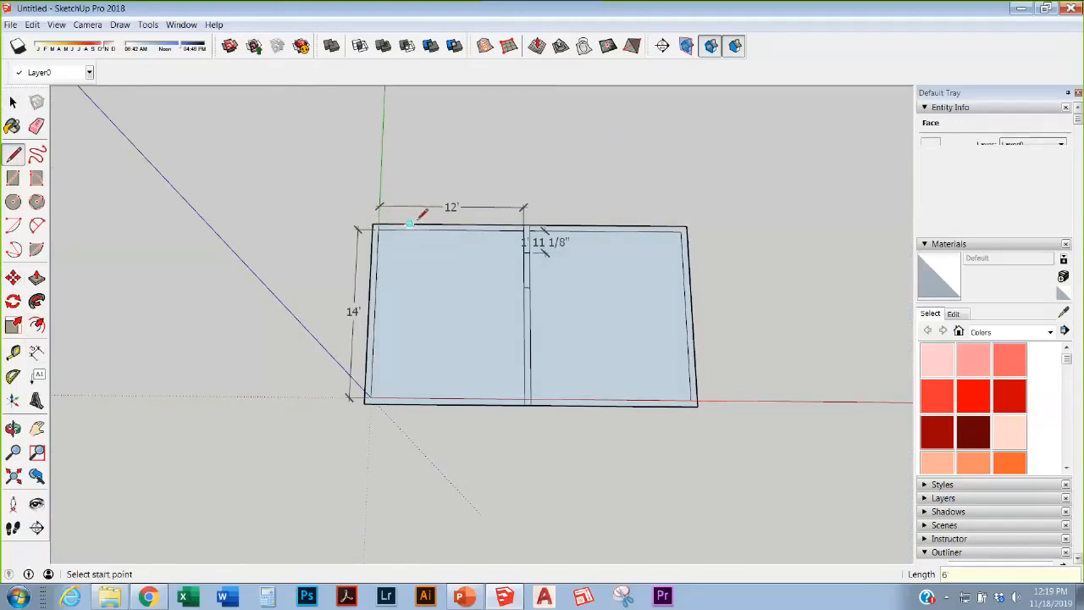
click(409, 223)
click(411, 129)
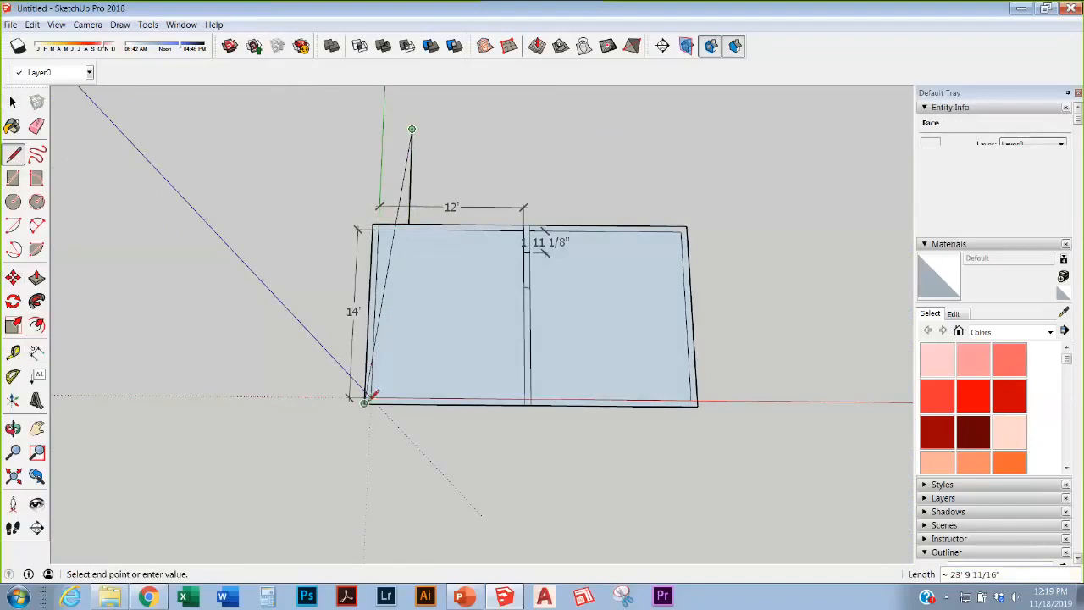
key(Escape)
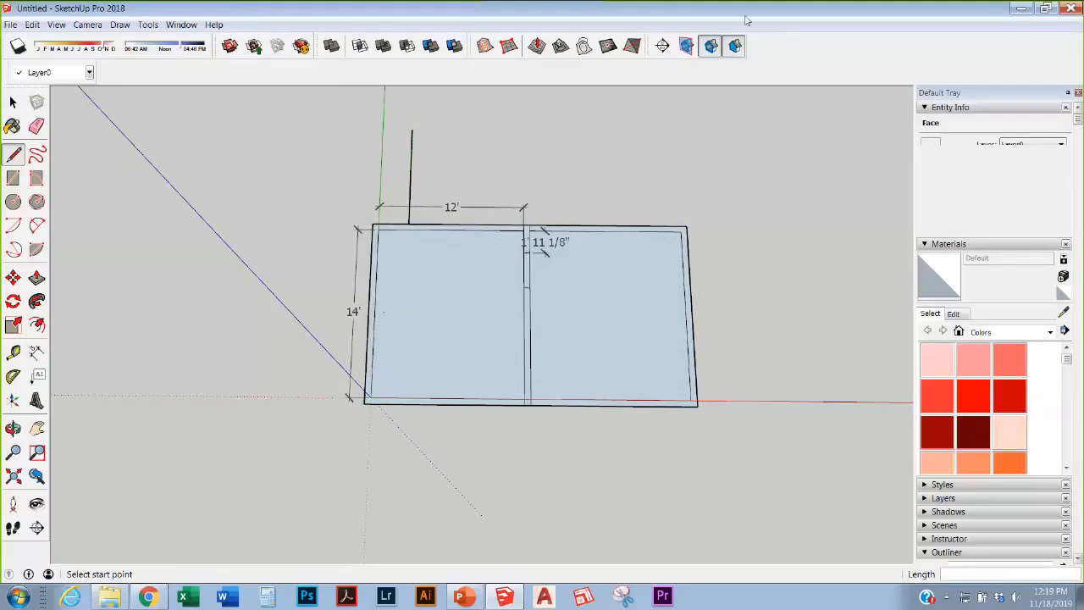
Step: Window-select the two-room slab with its dimensions and delete it
scroll(610, 288, down, 3)
scroll(547, 277, up, 1)
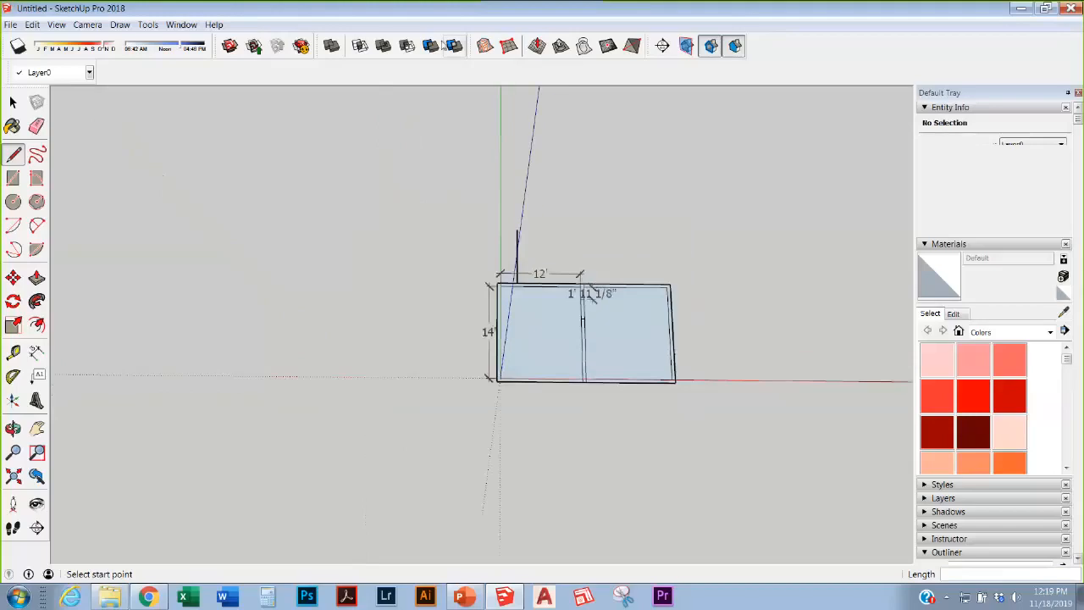
key(space)
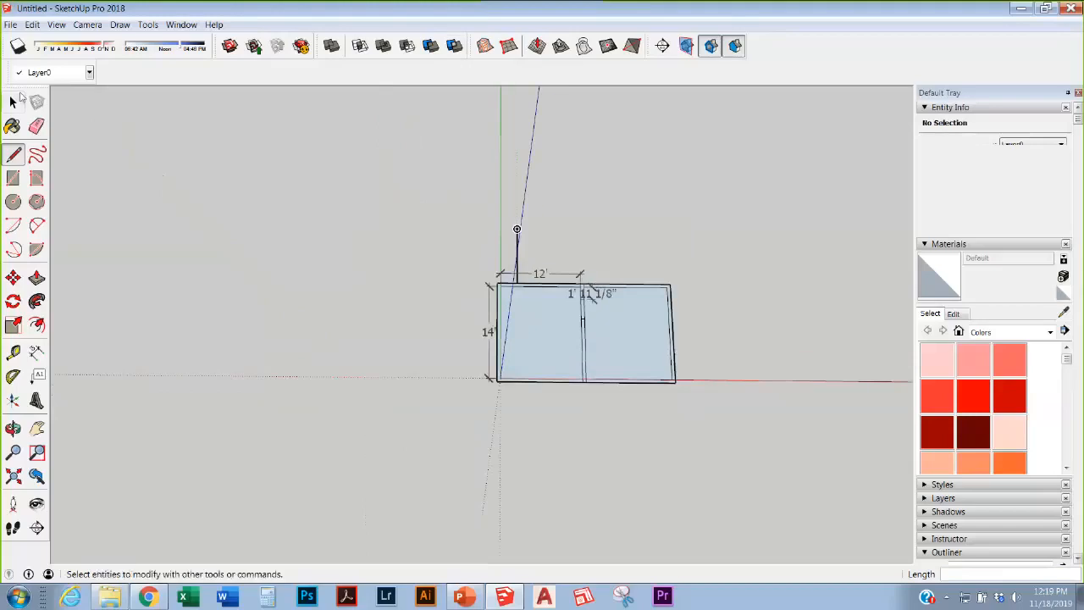
drag(404, 228, 759, 460)
key(Delete)
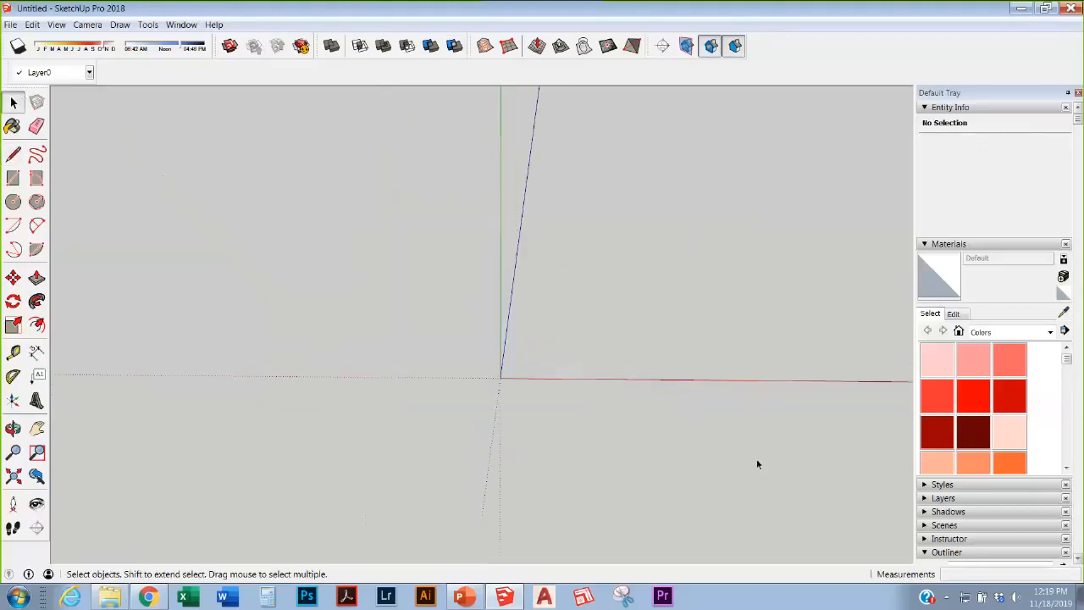
scroll(758, 459, down, 2)
scroll(585, 308, up, 2)
scroll(584, 307, down, 2)
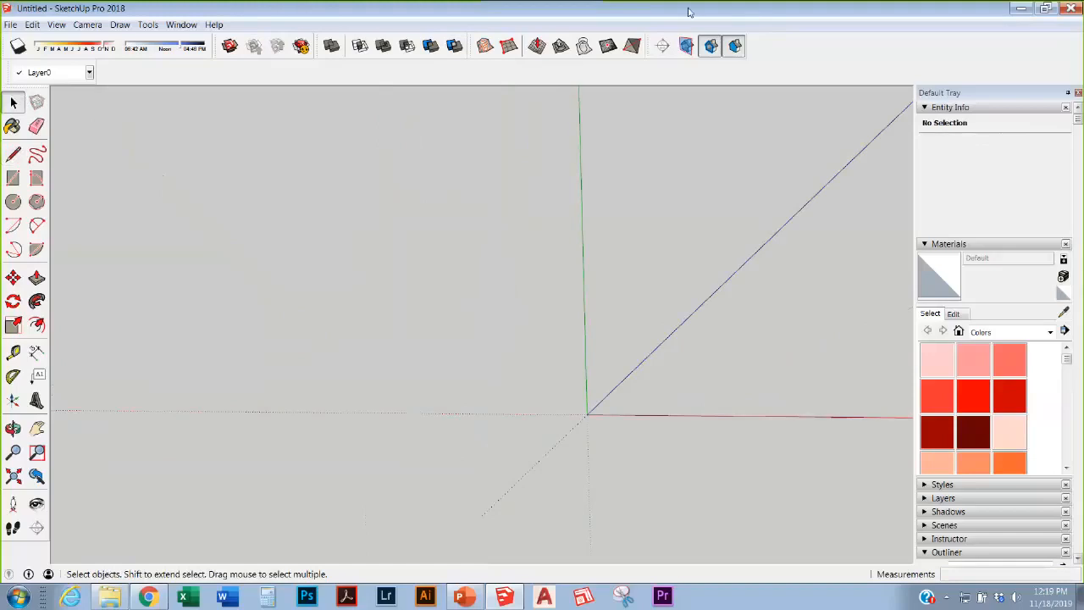
Step: Restore SketchUp's window and open As Built-Model.pdf from the webinar files folder
drag(685, 9, 680, 240)
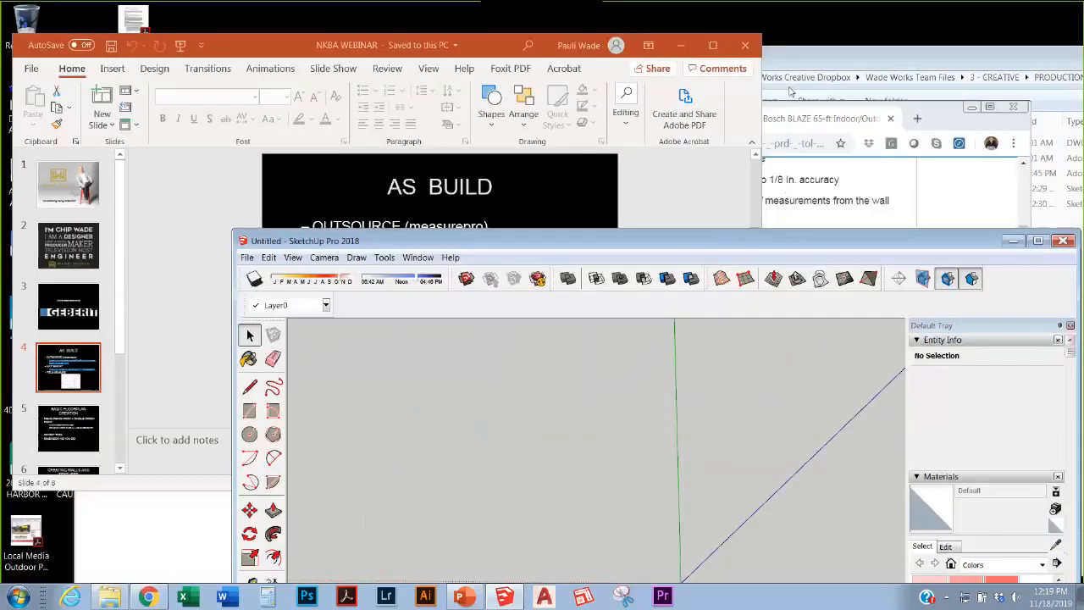
click(863, 61)
drag(803, 65, 635, 55)
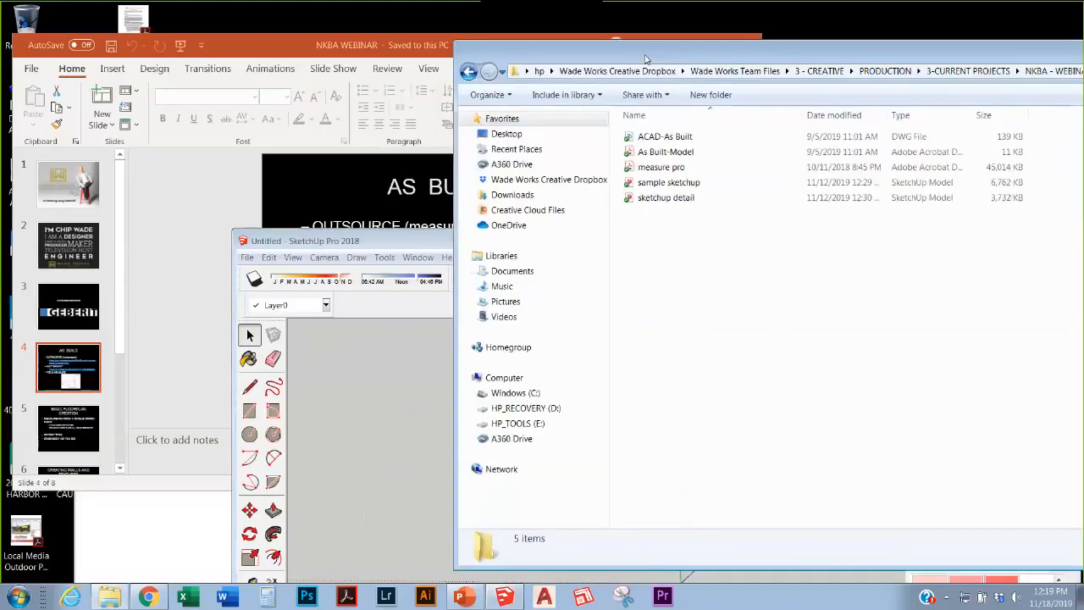
drag(715, 56, 526, 44)
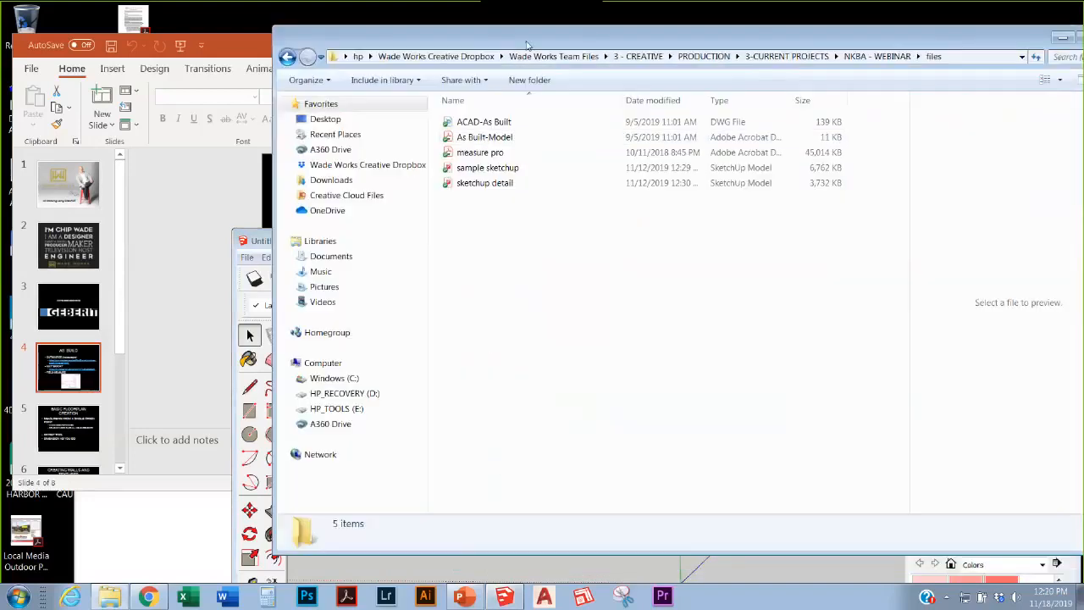
double_click(486, 137)
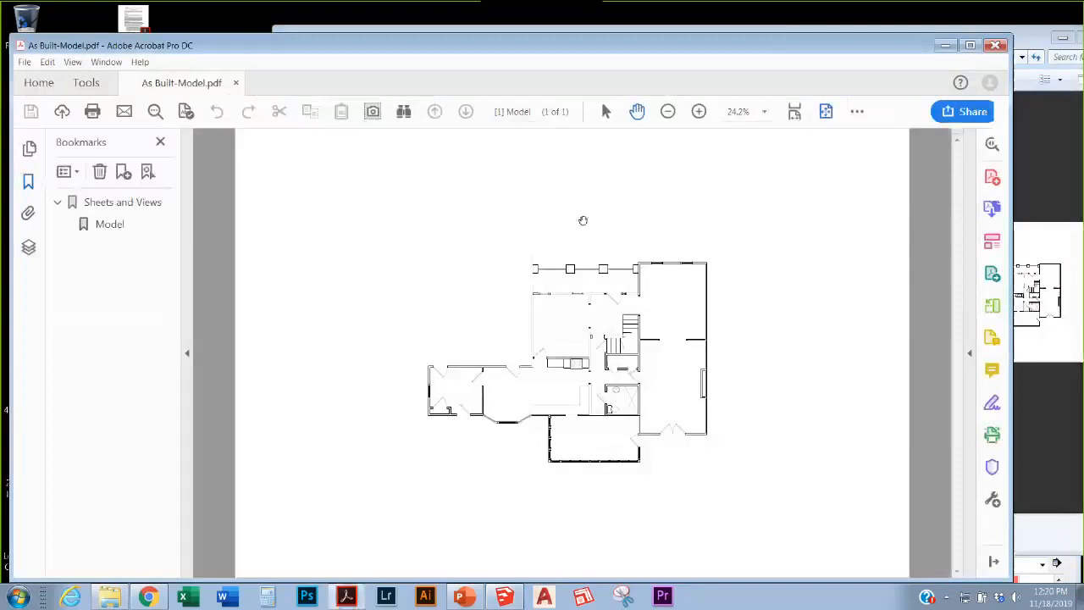
Step: Snip the floor plan, save it as JPEG 'Capture' on the Desktop, and close Snipping Tool
drag(530, 89, 548, 76)
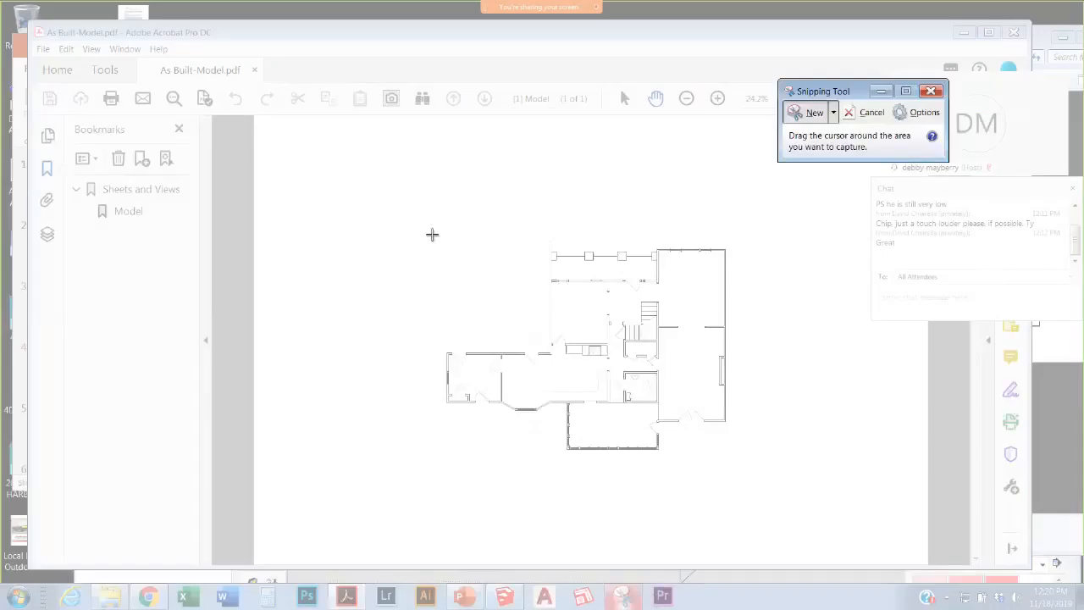
drag(432, 235, 759, 481)
click(420, 155)
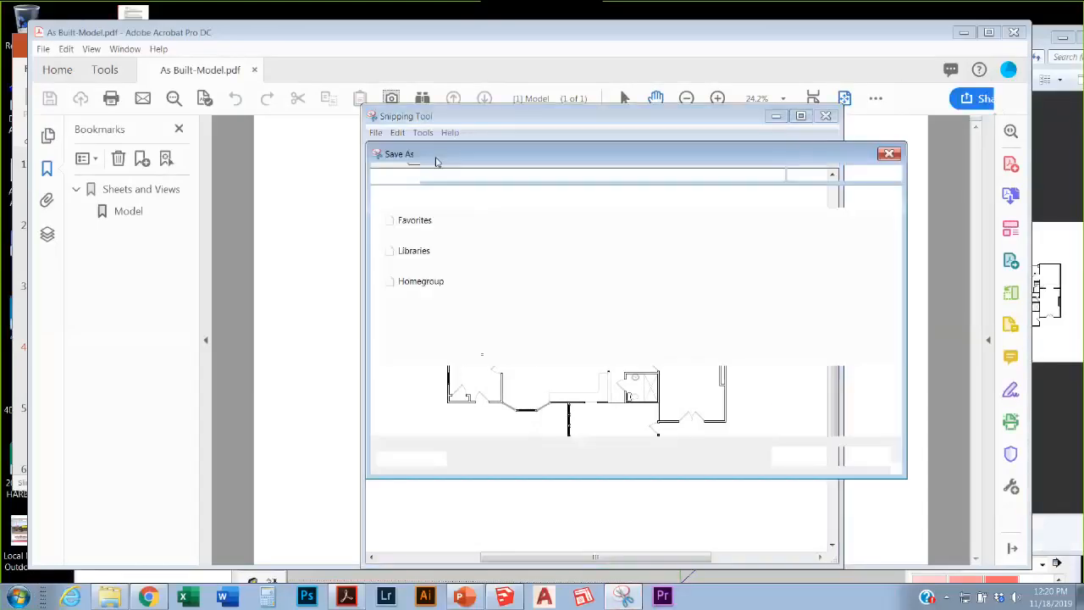
click(484, 381)
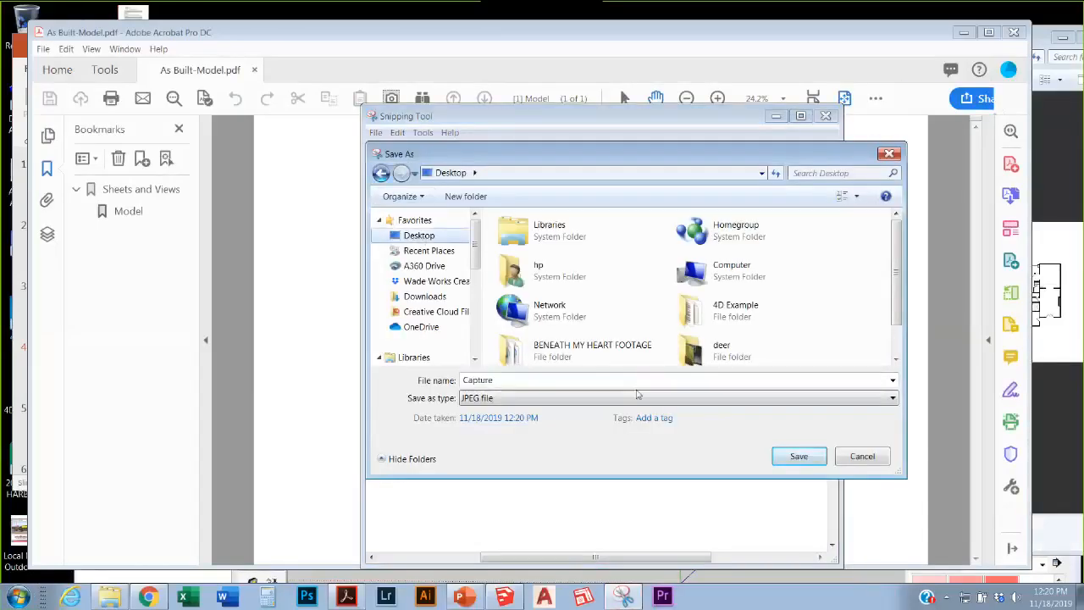
click(811, 456)
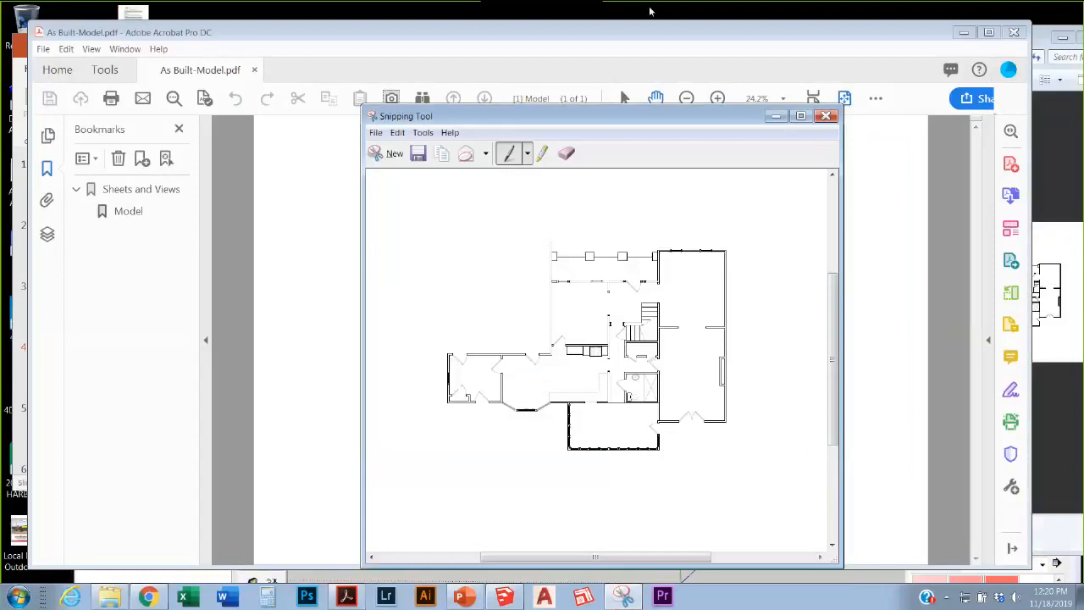
click(824, 117)
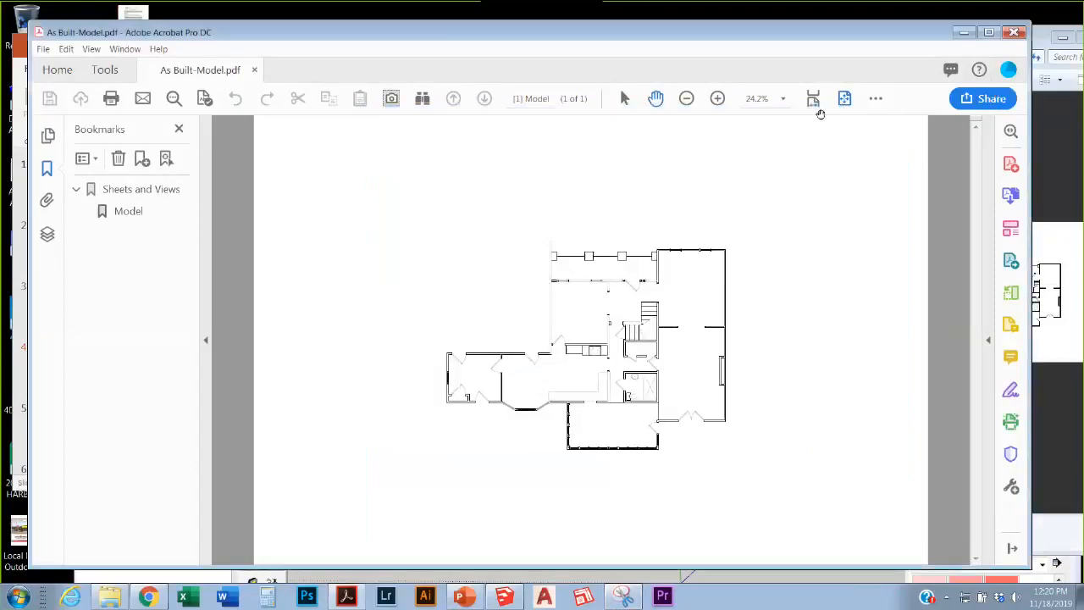
Step: Close the As Built-Model PDF and snap the files folder to the right half
click(965, 34)
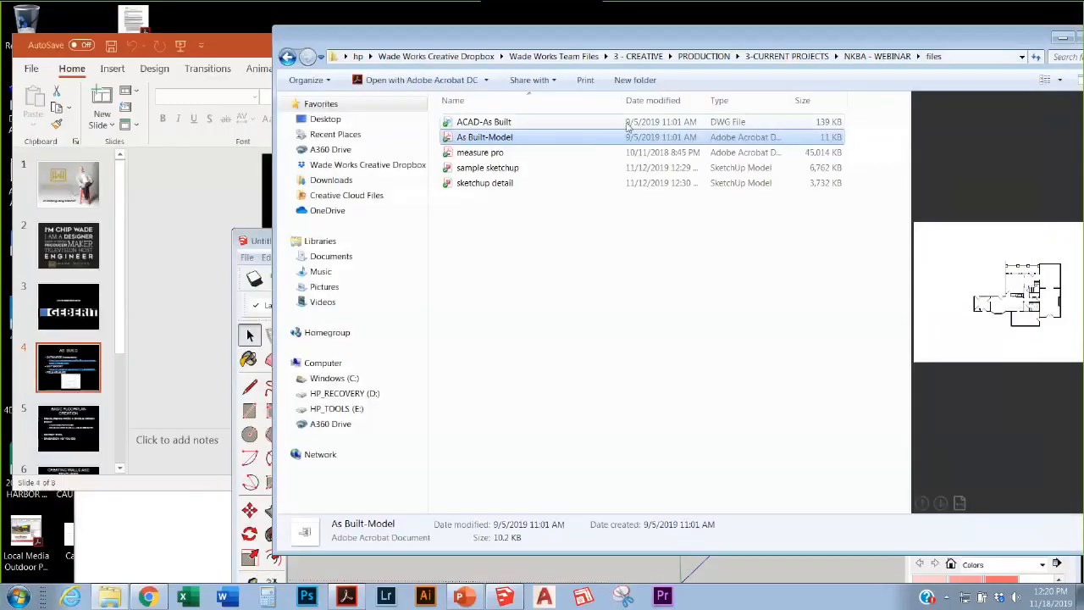
drag(615, 38, 1082, 278)
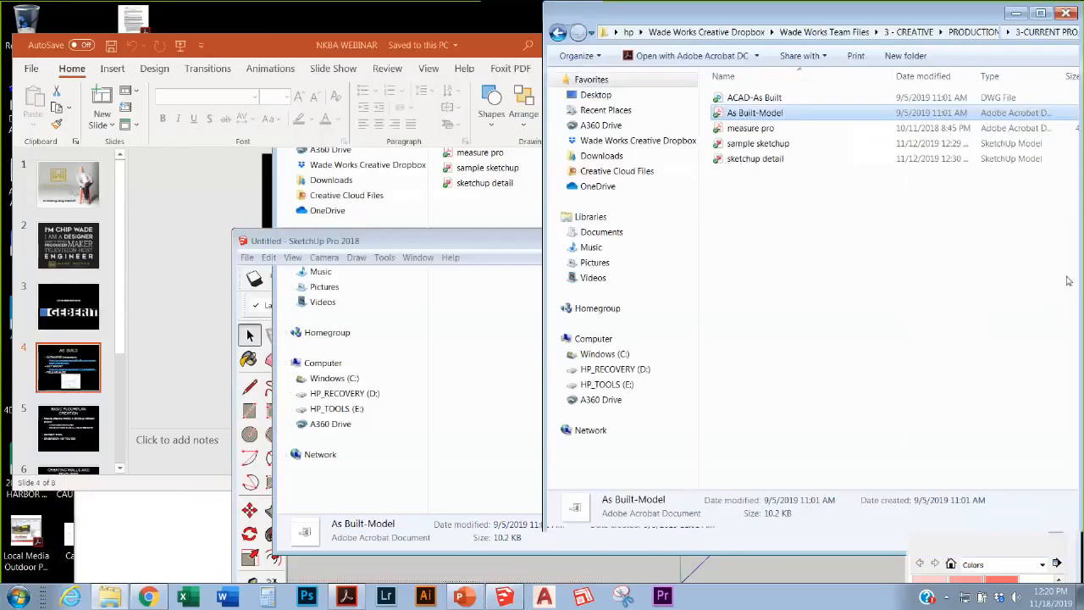
click(523, 254)
Step: Show the As Build slide, minimize PowerPoint, then view the Lowe's tab and minimize Chrome
click(481, 53)
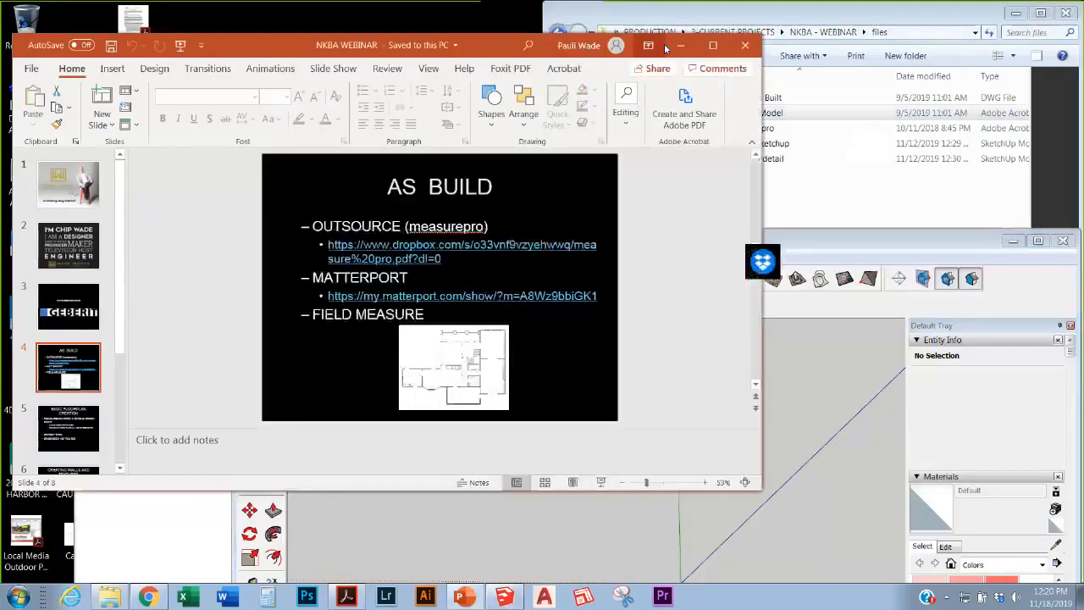
click(680, 45)
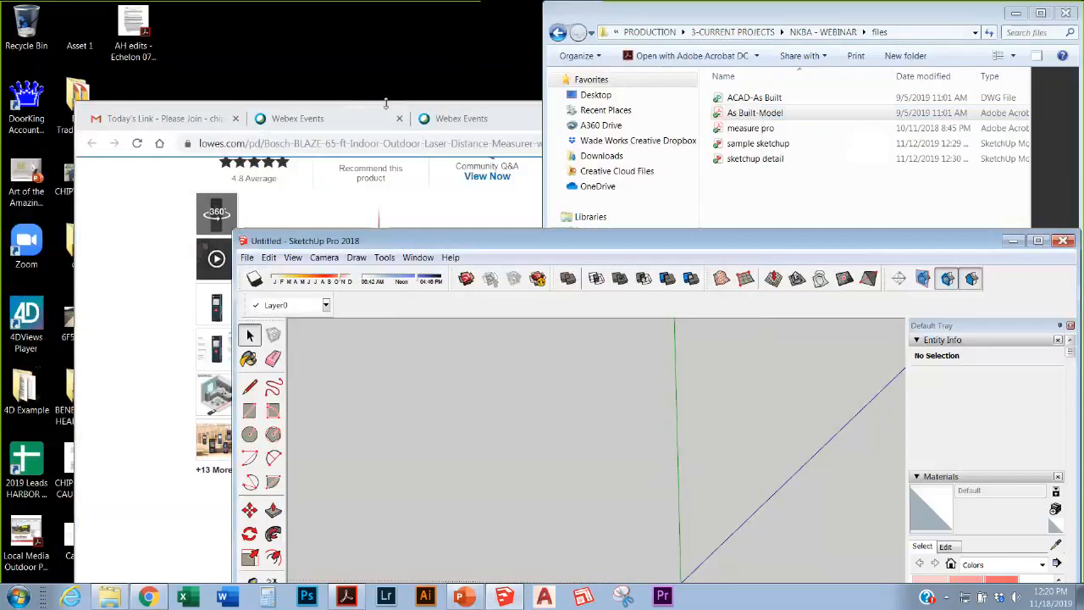
click(385, 108)
drag(803, 110, 804, 139)
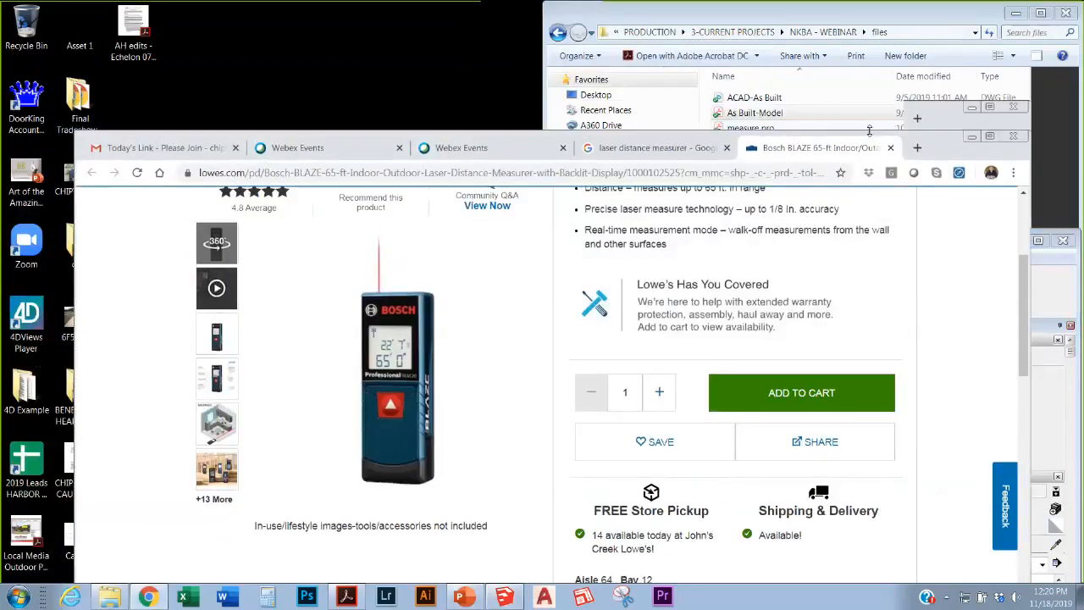
drag(725, 152, 624, 161)
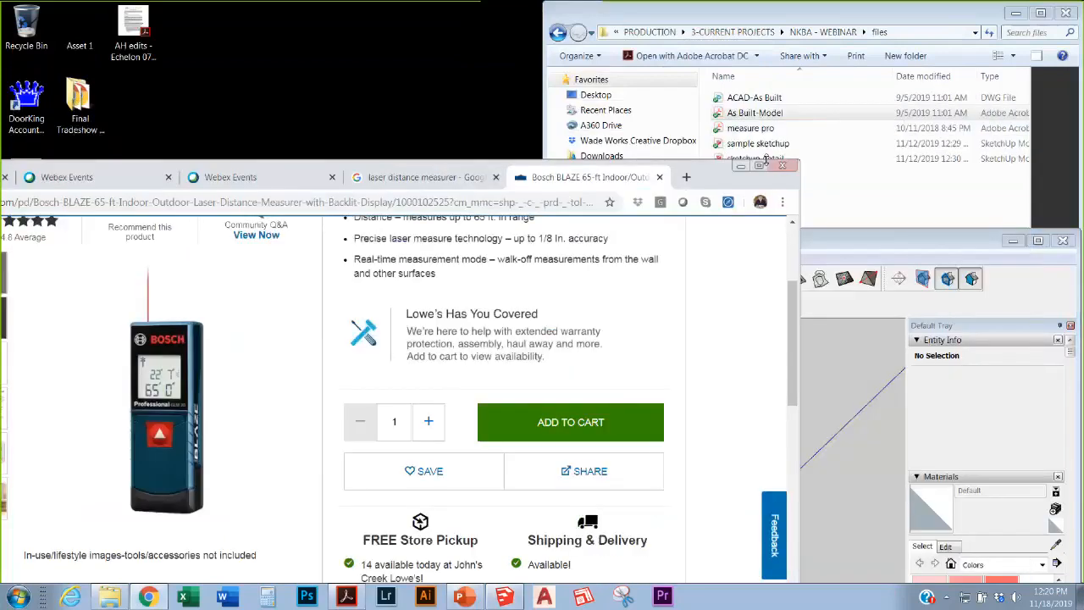
click(740, 166)
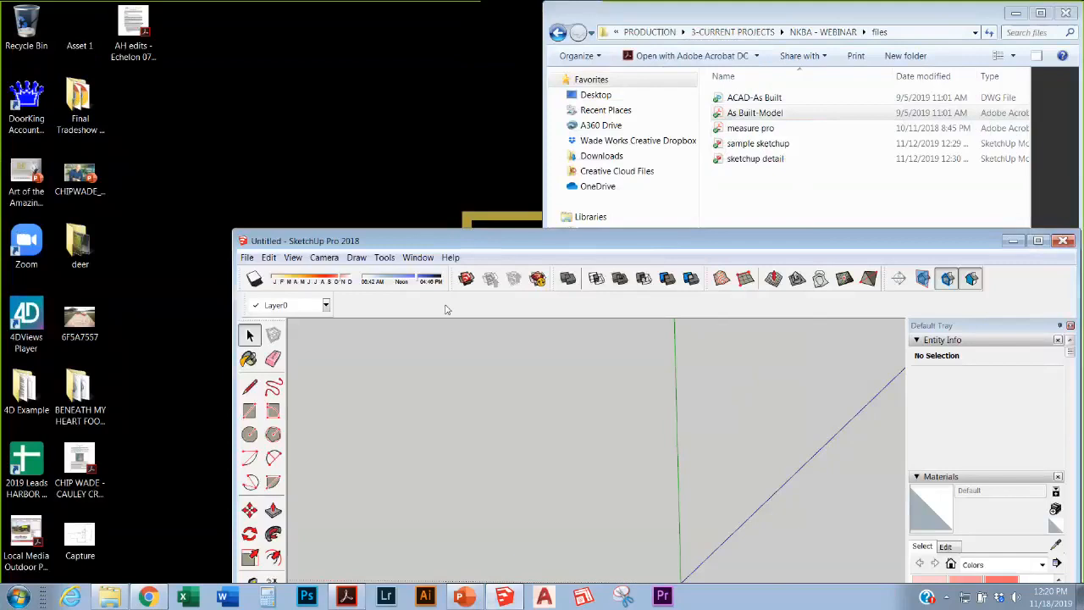
Step: Drag the Capture floor-plan snip from the desktop into the model, placed flat at the origin
drag(441, 245, 357, 38)
scroll(542, 359, down, 5)
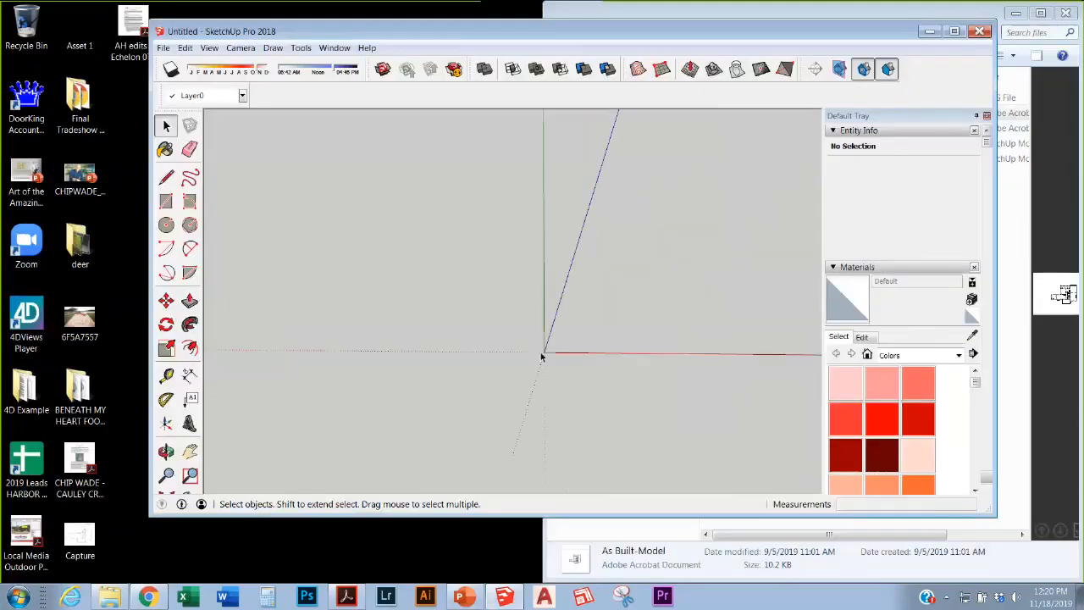
mouse_move(89, 542)
mouse_down()
mouse_move(339, 407)
mouse_move(515, 351)
mouse_up()
click(534, 361)
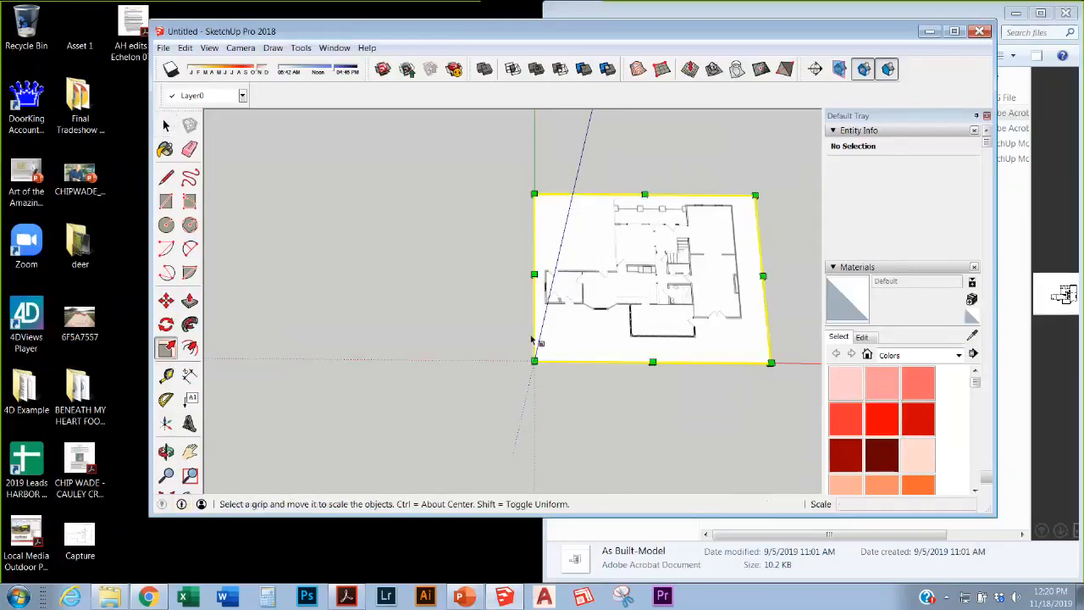
click(520, 362)
middle_drag(520, 363, 641, 395)
scroll(643, 254, up, 8)
scroll(521, 352, down, 5)
scroll(567, 337, up, 2)
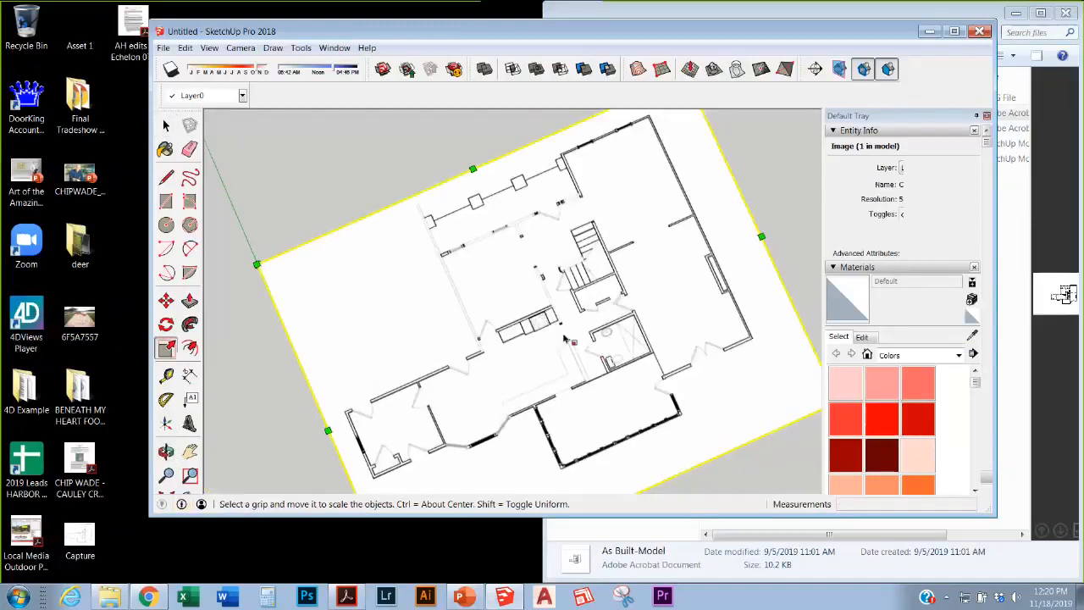
middle_drag(566, 337, 503, 296)
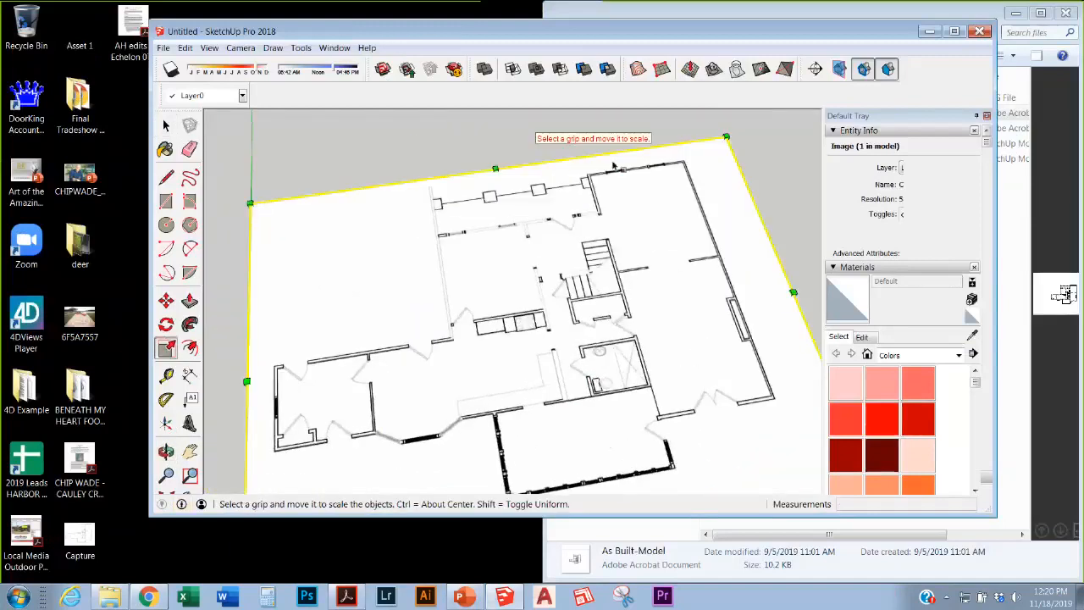
scroll(377, 269, down, 1)
scroll(377, 270, down, 1)
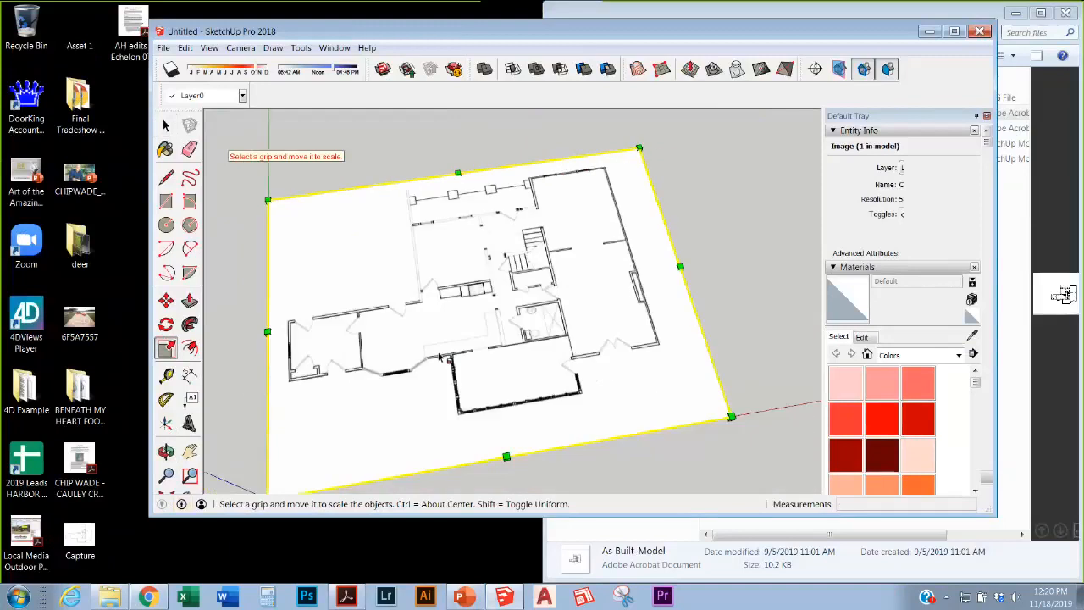
scroll(450, 362, up, 1)
scroll(732, 312, down, 2)
scroll(444, 329, up, 3)
scroll(405, 350, down, 1)
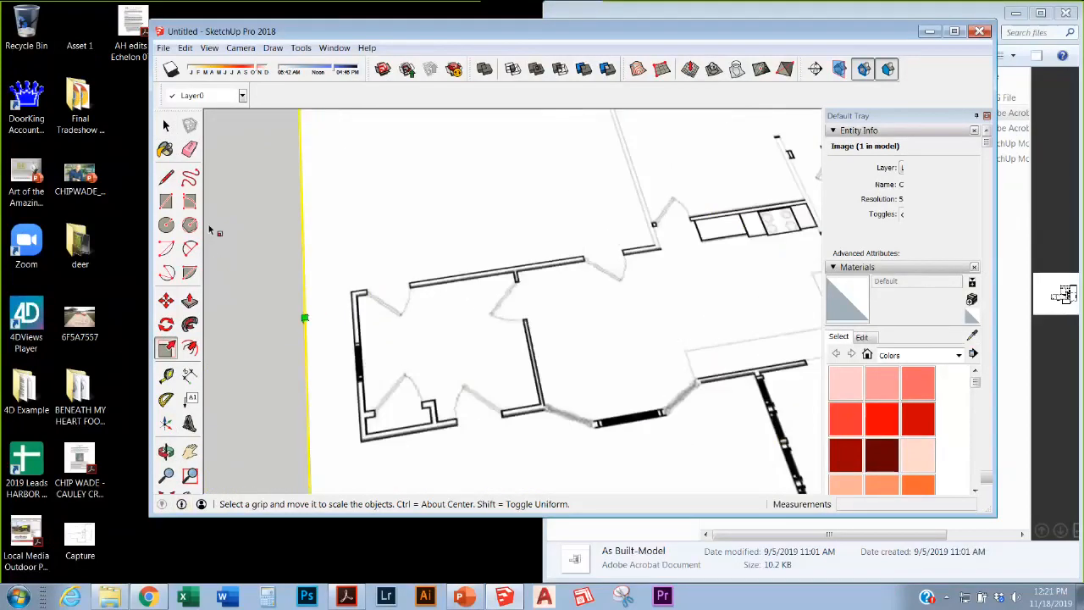
Step: Trace a line along the left wall from the bottom-left to the upper-left corner
click(166, 177)
scroll(370, 435, up, 2)
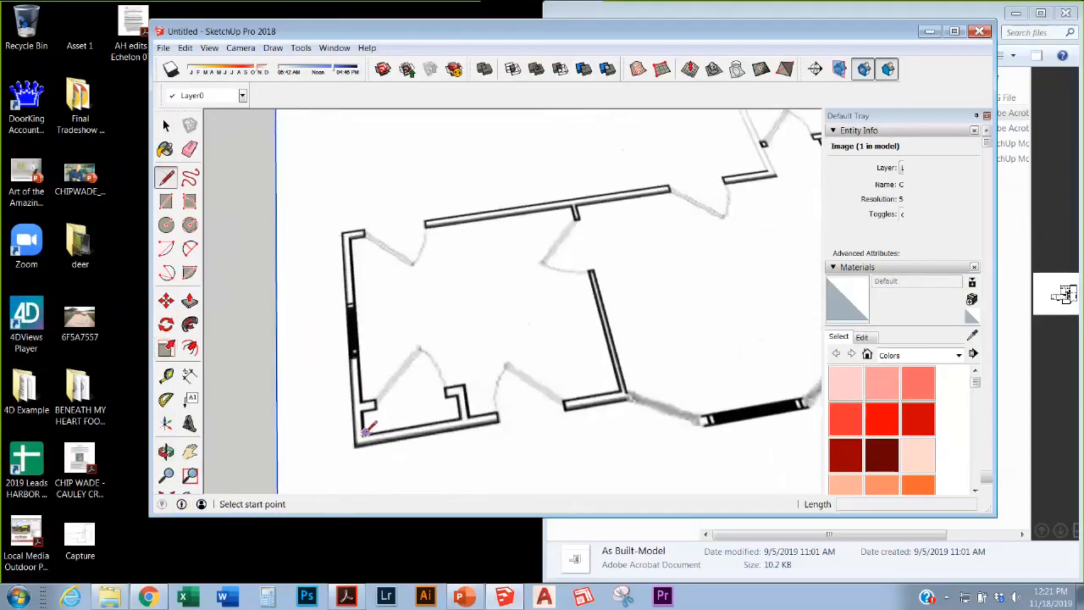
click(363, 435)
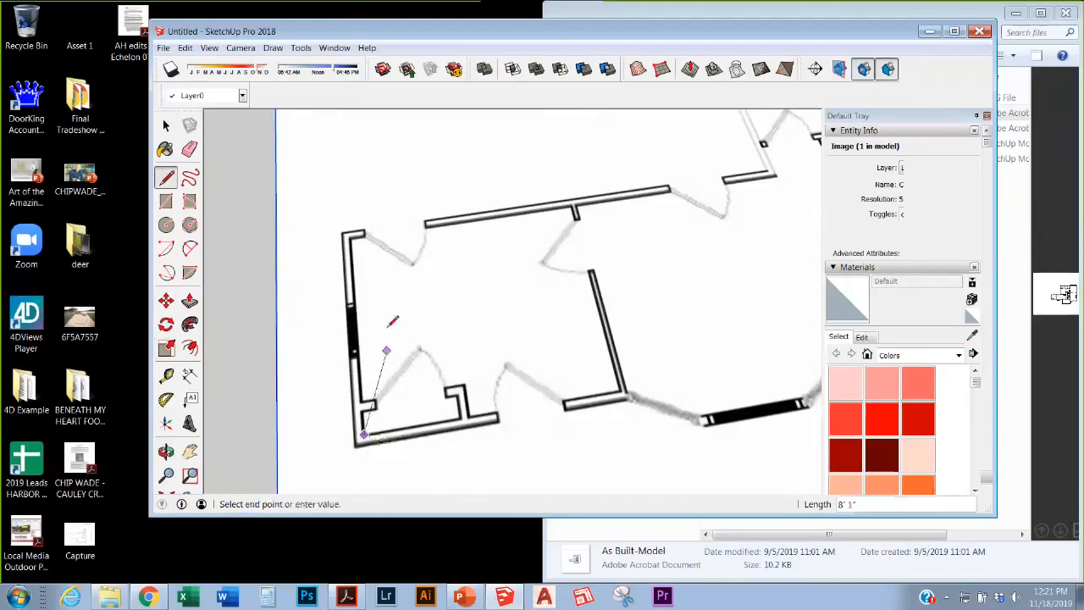
click(350, 240)
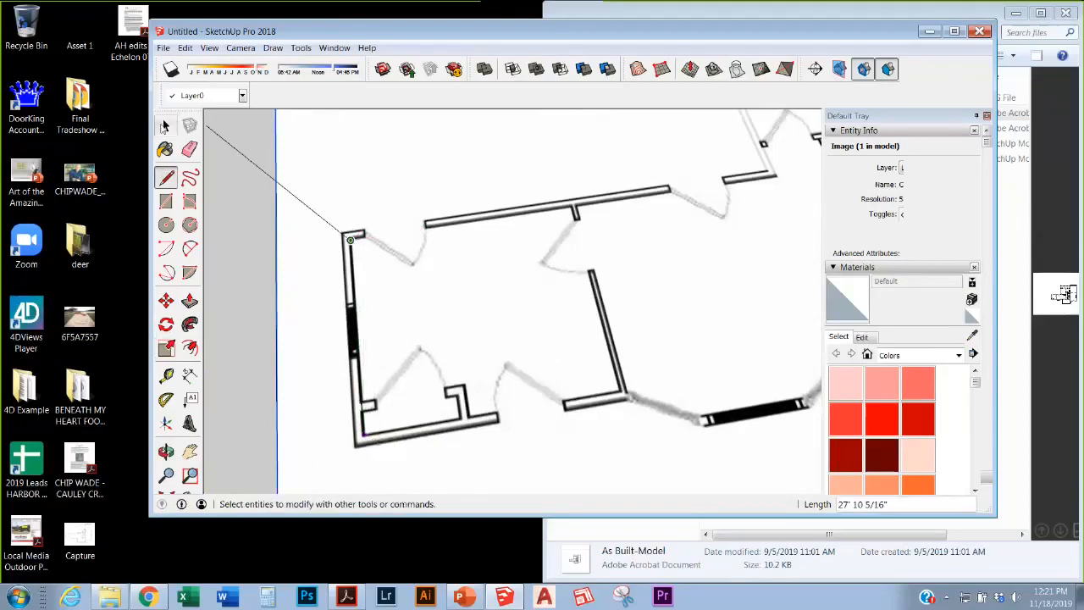
click(166, 124)
Step: Dimension the traced left wall, which reads 23' 9 1/4"
click(189, 375)
click(360, 295)
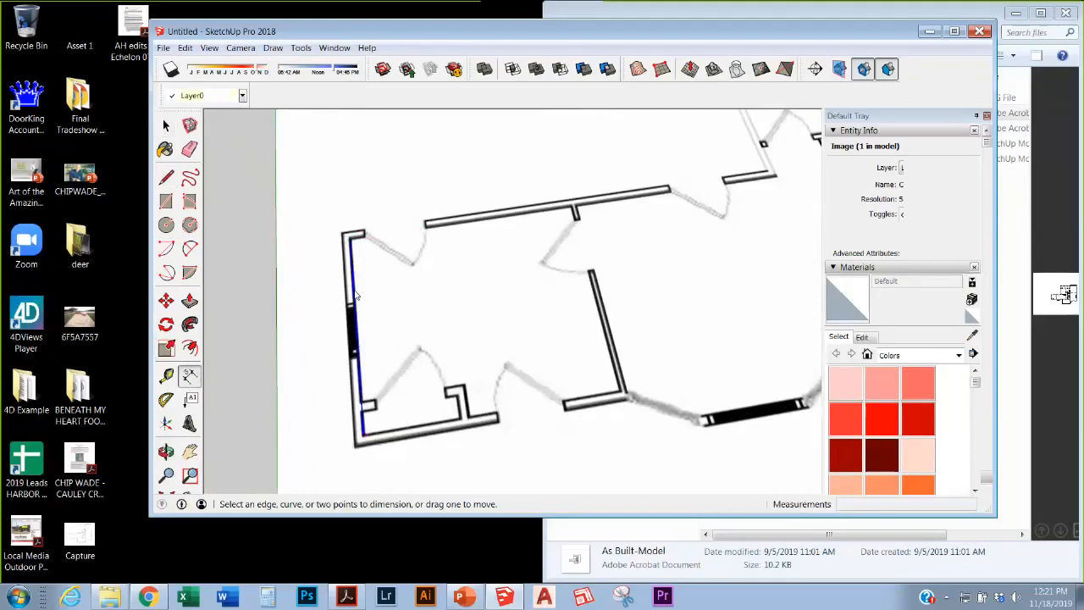
click(312, 339)
middle_drag(460, 283, 427, 322)
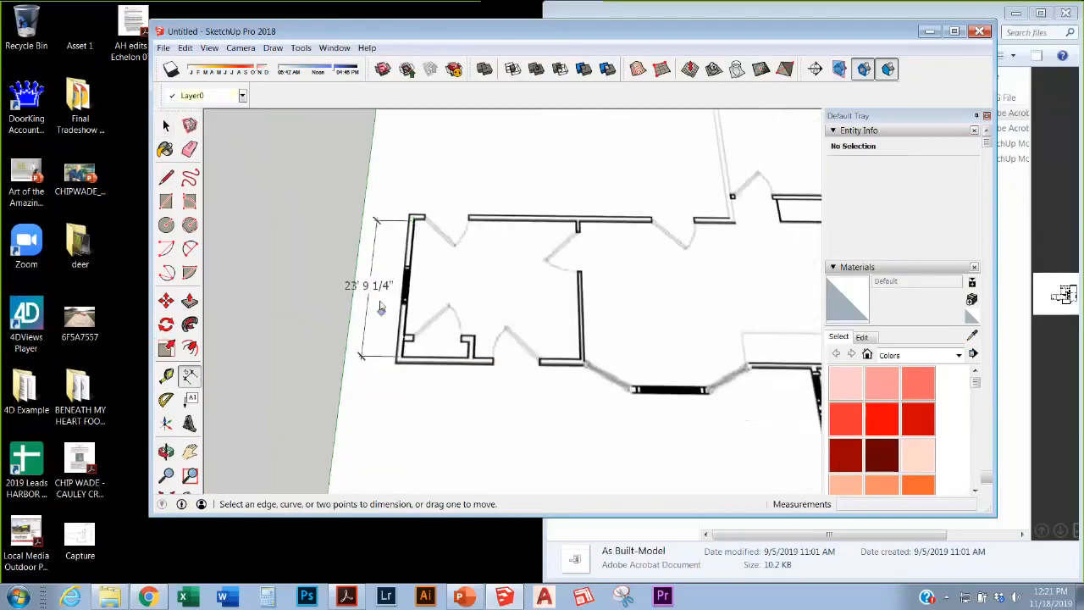
scroll(427, 364, down, 6)
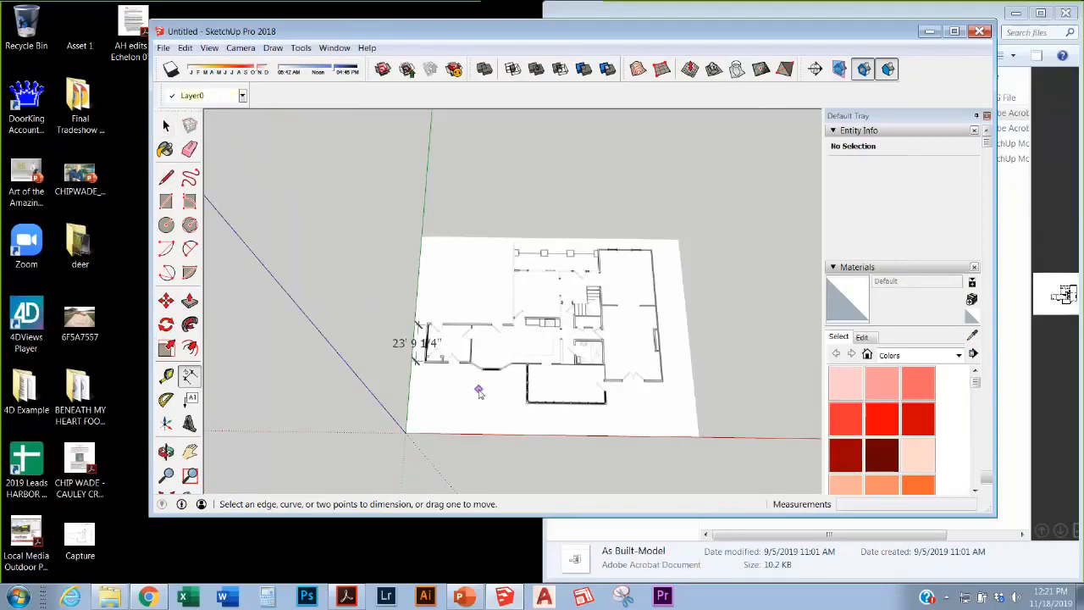
key(space)
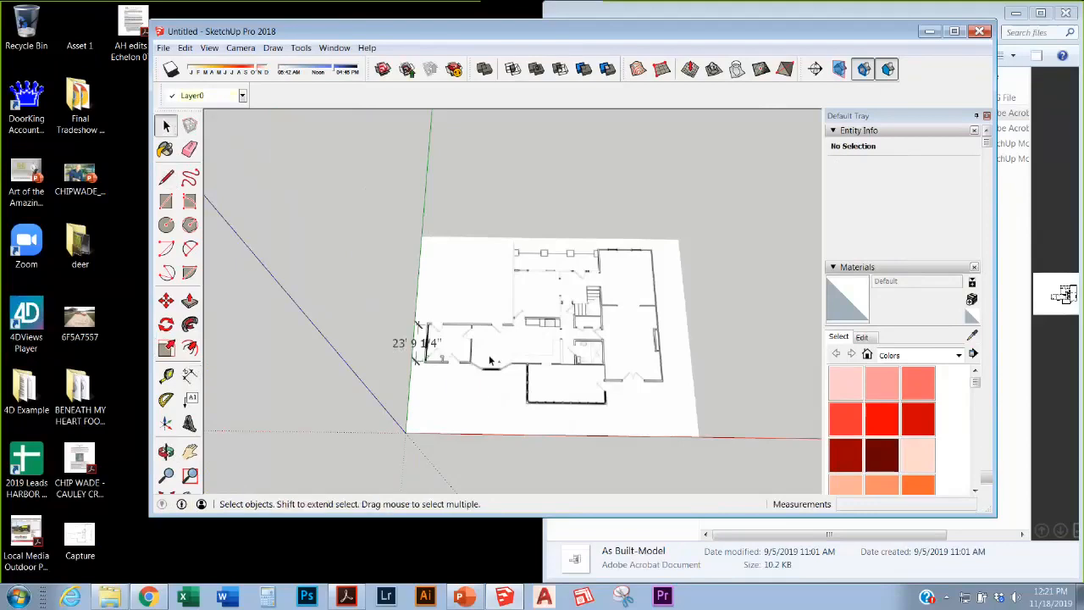
key(ctrl+s)
Step: Cancel the save and scale the floor-plan image down until the left wall reads 13' 7/8"
click(650, 373)
click(501, 383)
key(s)
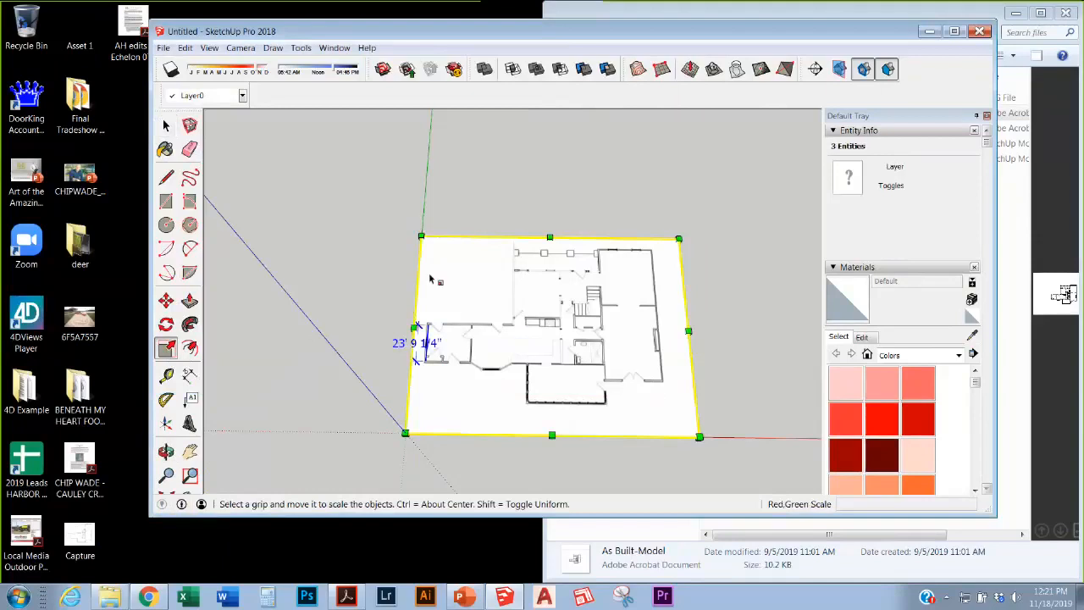
drag(677, 240, 559, 334)
scroll(577, 312, up, 3)
scroll(578, 312, up, 1)
scroll(525, 330, down, 3)
scroll(485, 347, up, 5)
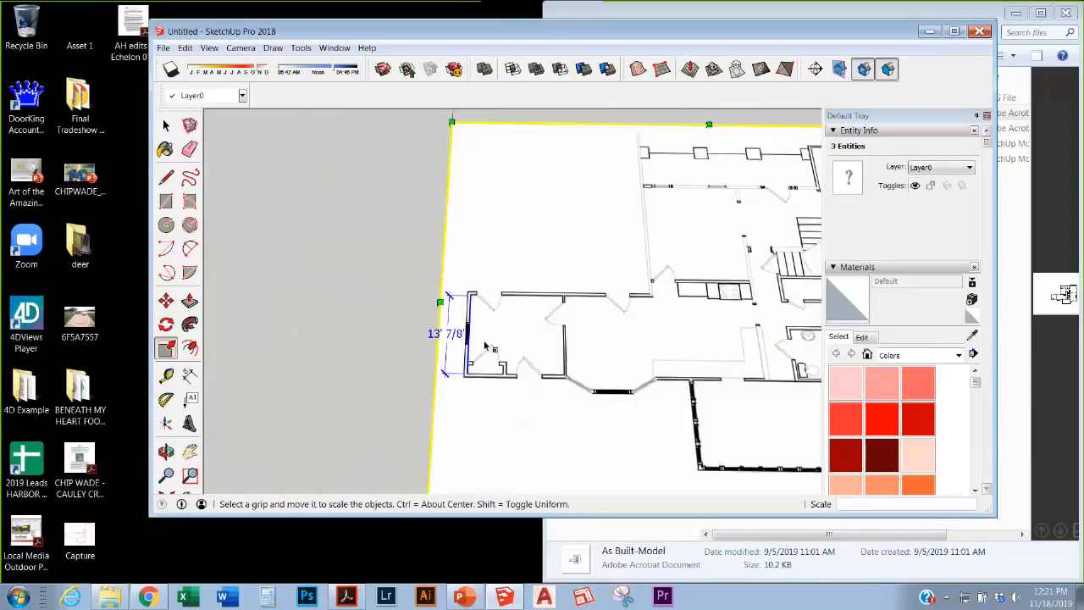
scroll(569, 390, up, 2)
Step: Exit scaling, clear the selection, and orbit to review the rescaled floor plan
click(166, 126)
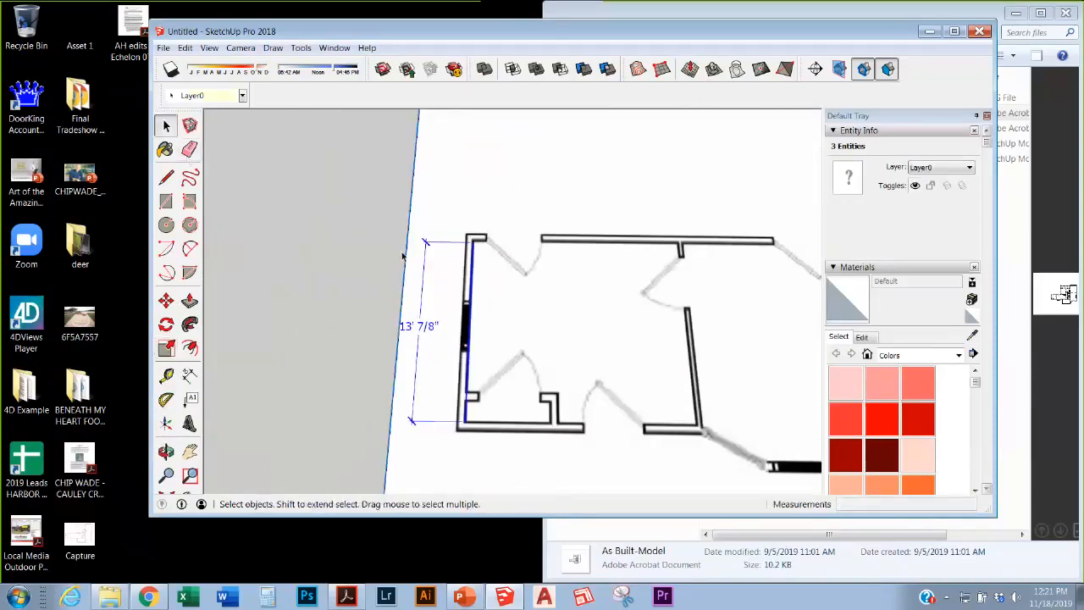
click(305, 238)
scroll(455, 296, down, 5)
middle_drag(500, 294, 545, 310)
scroll(548, 339, down, 3)
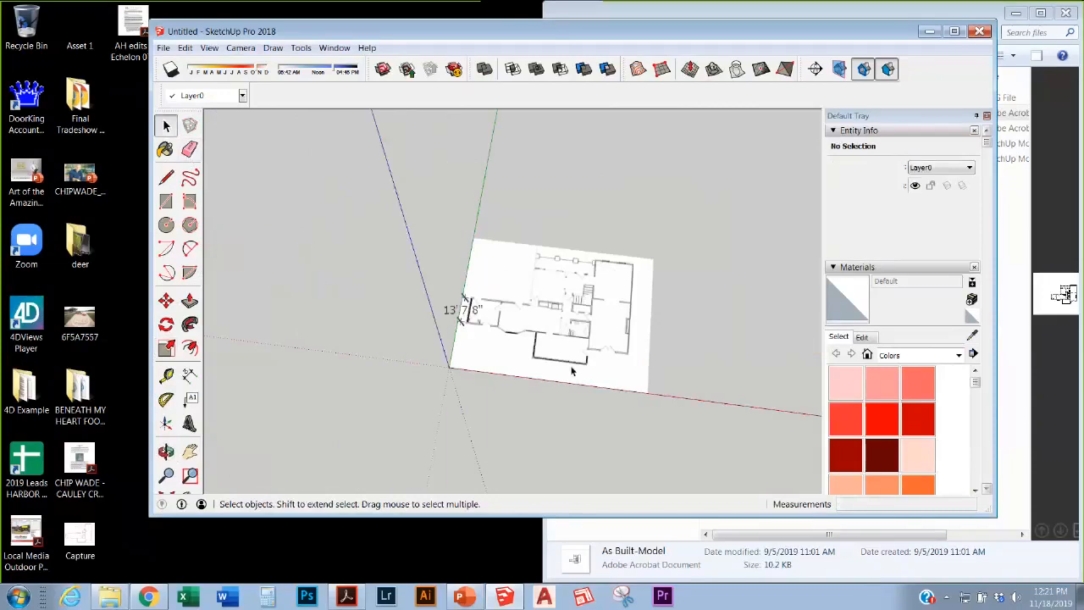
scroll(491, 322, up, 6)
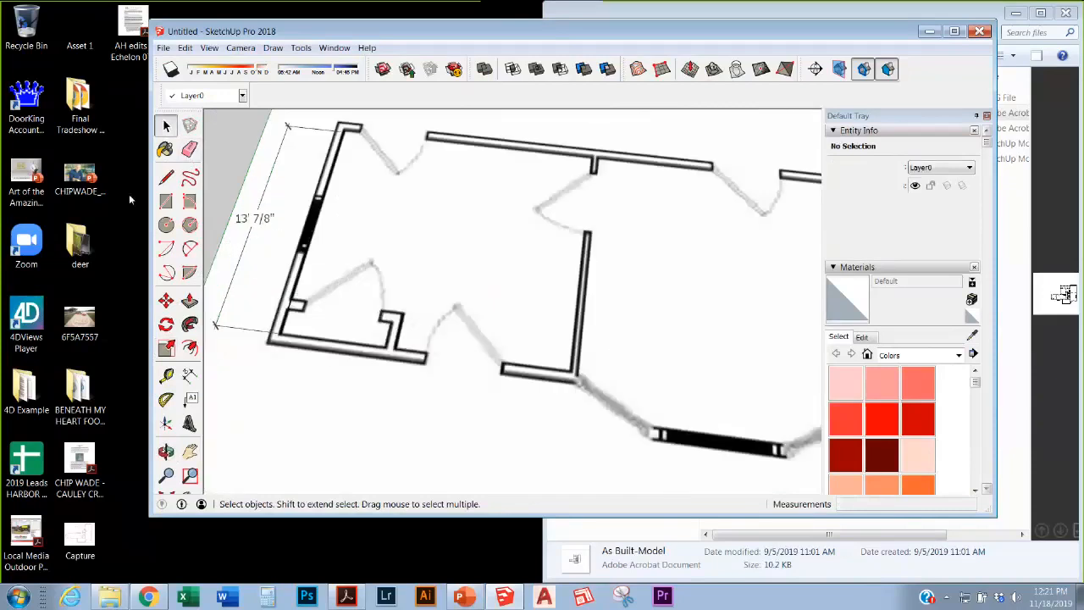
Step: Draw rectangles over the two adjoining rooms from their wall corners
click(166, 201)
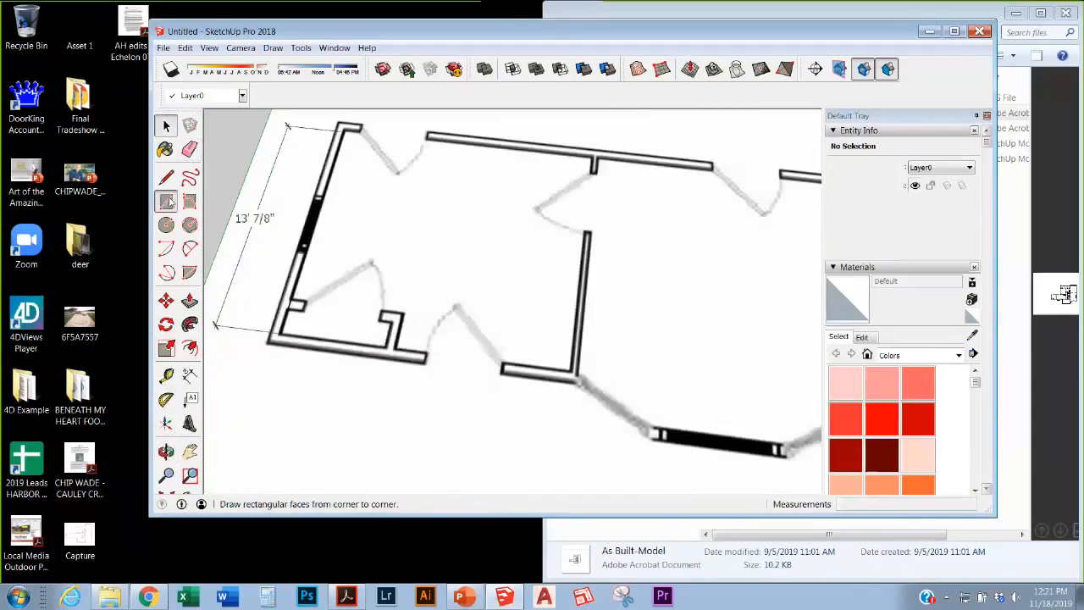
click(343, 129)
click(575, 370)
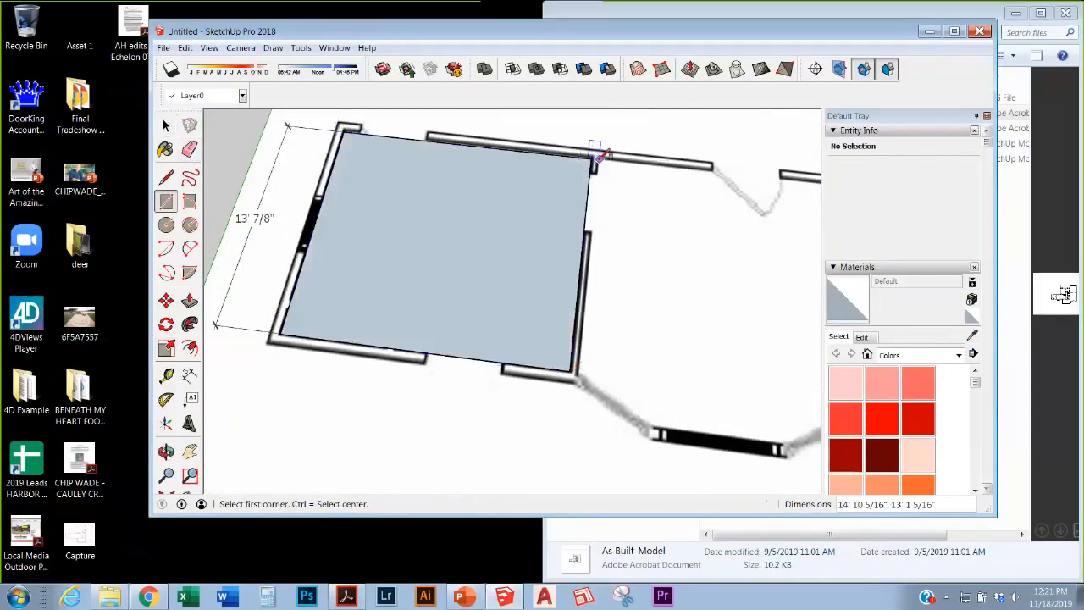
click(598, 155)
scroll(729, 322, down, 3)
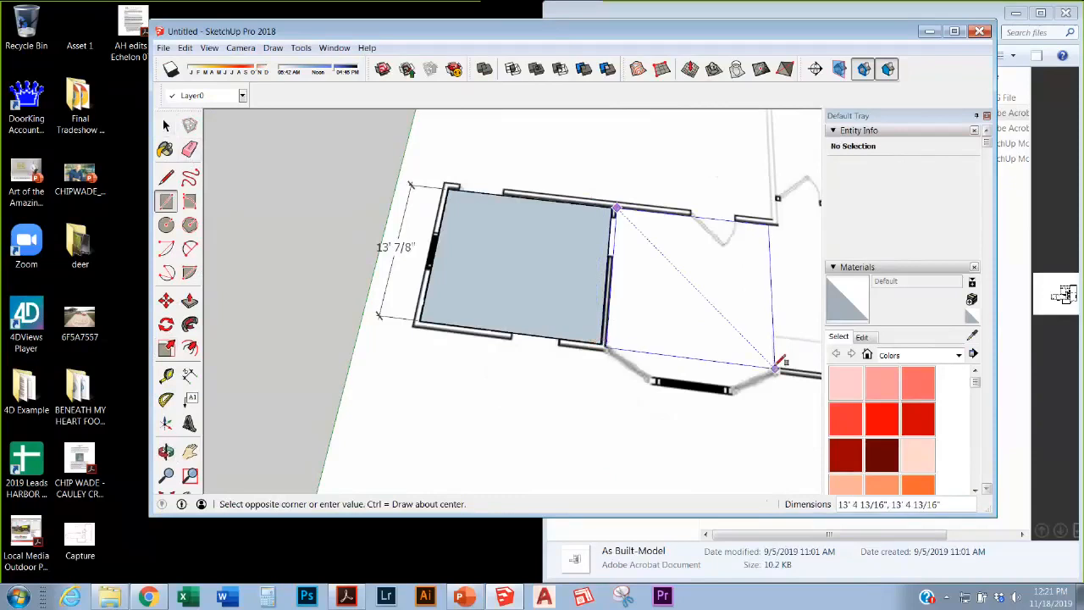
click(776, 365)
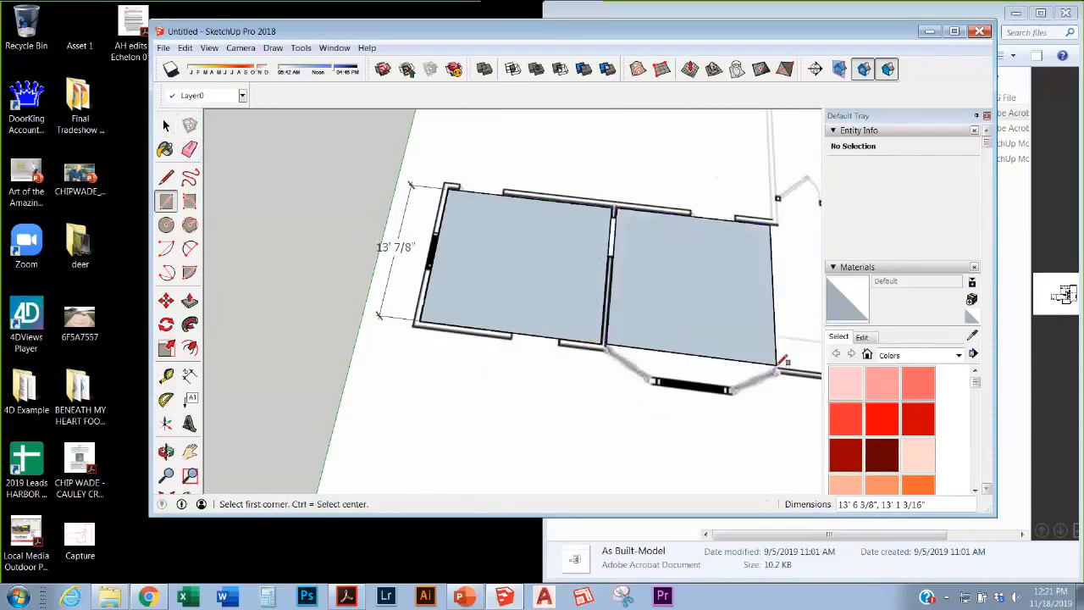
Step: Trace the angled bay wall with a line and erase the stray diagonal edge
key(l)
click(607, 344)
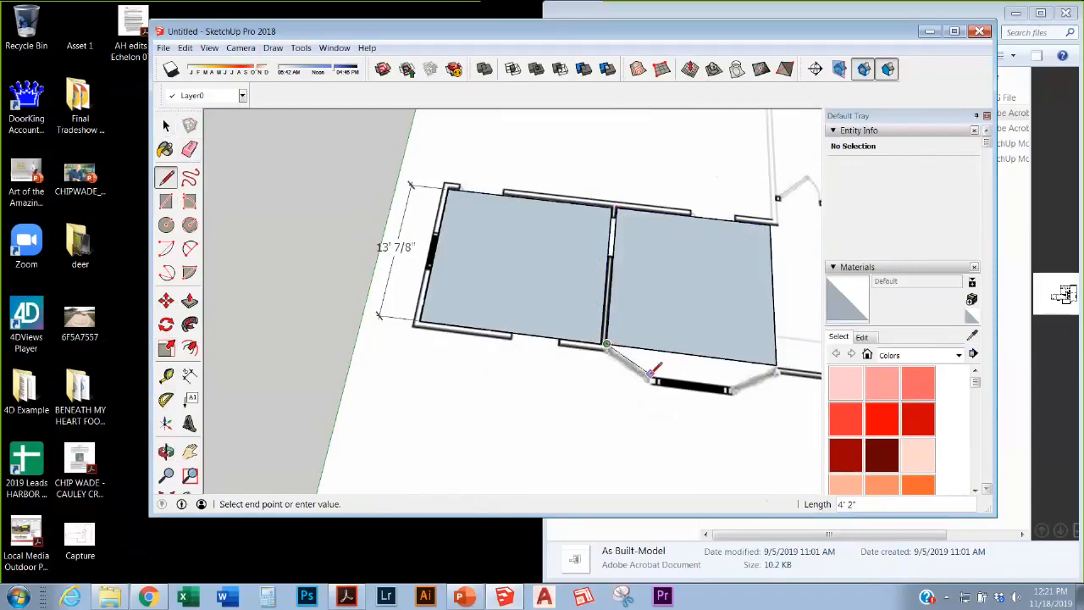
click(776, 365)
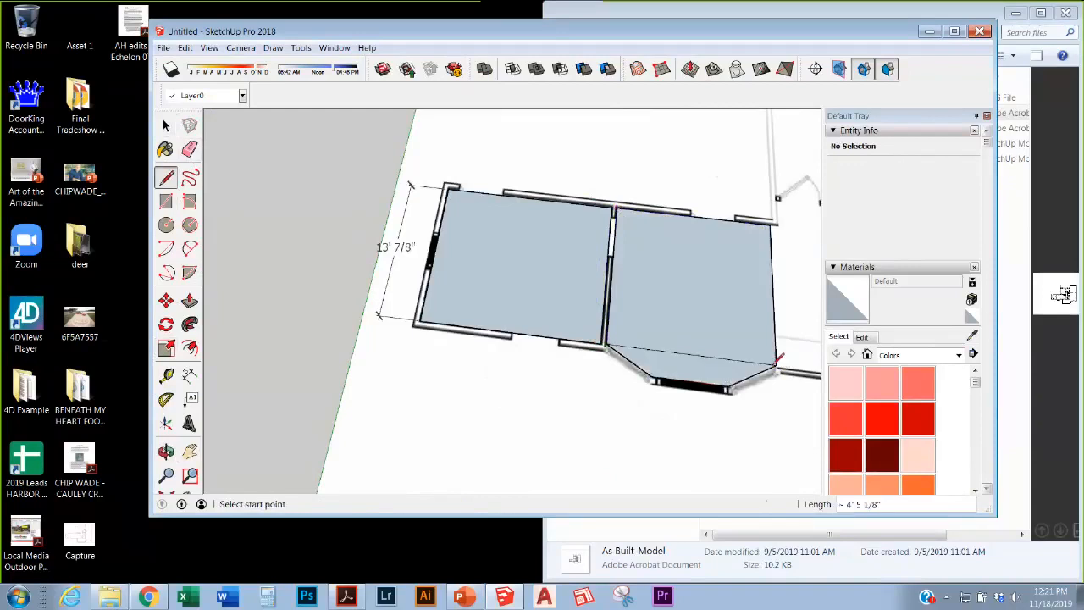
key(e)
click(665, 353)
scroll(581, 257, up, 1)
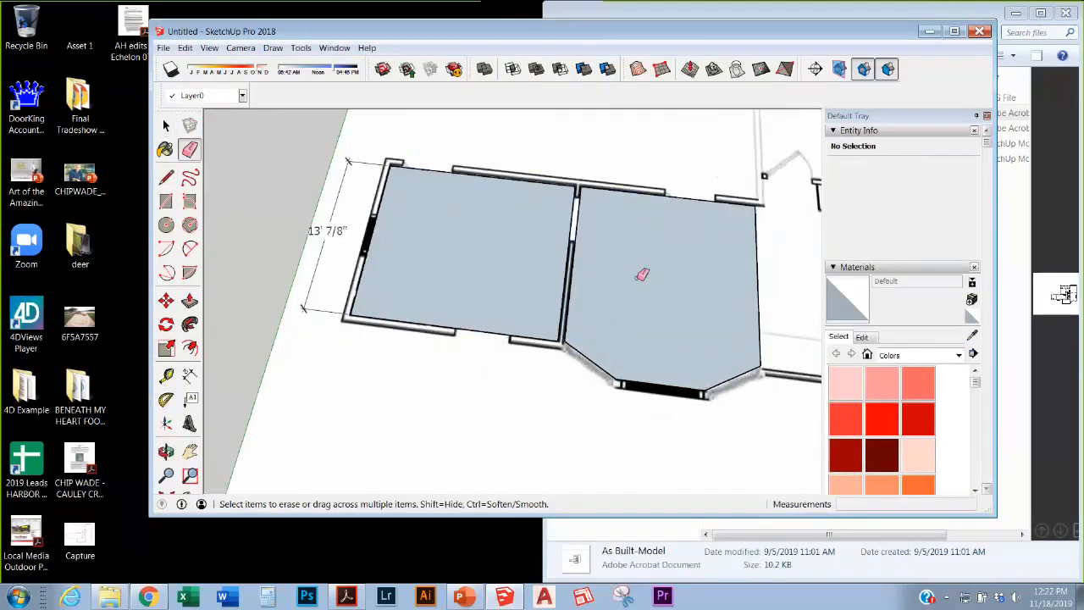
Step: Offset the left room's face outline inward to set the wall thickness
click(190, 347)
click(554, 305)
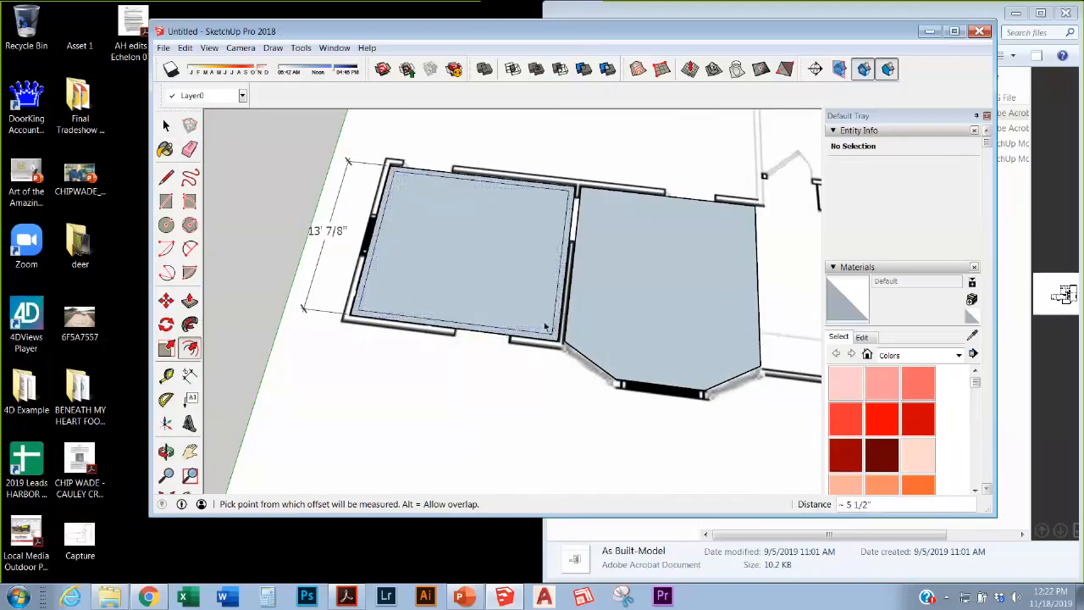
key(Escape)
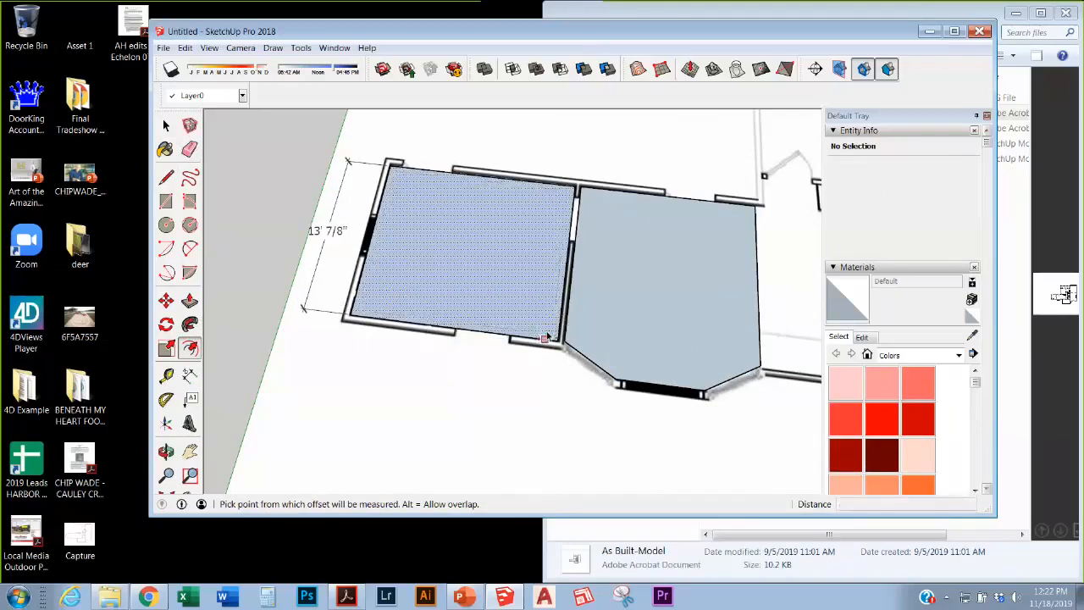
click(547, 337)
click(535, 341)
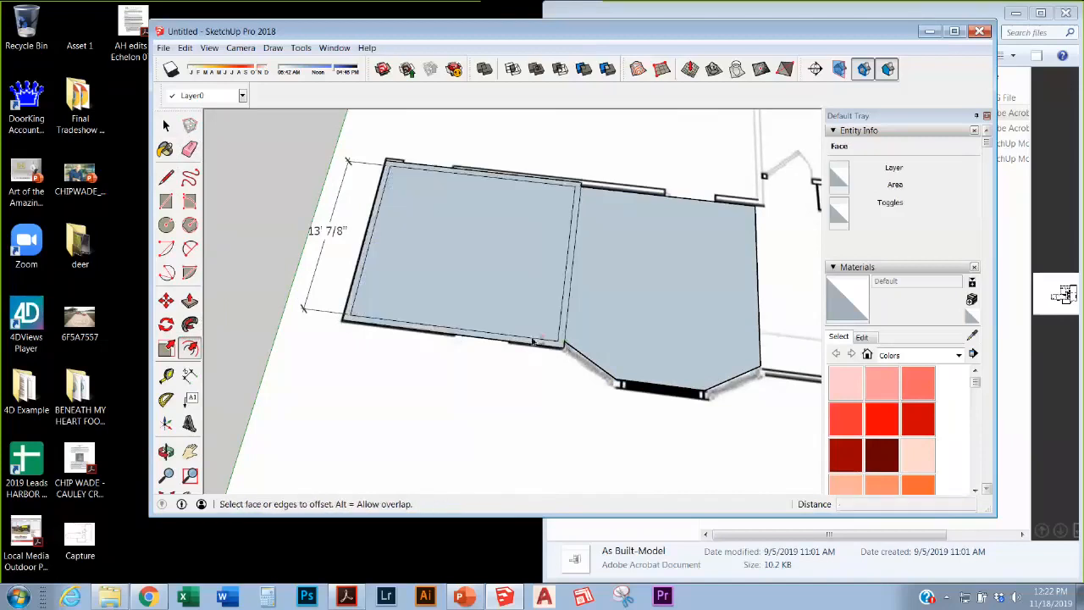
Step: Push/Pull the wall ring up into standing walls and orbit to inspect the room box
key(p)
click(559, 331)
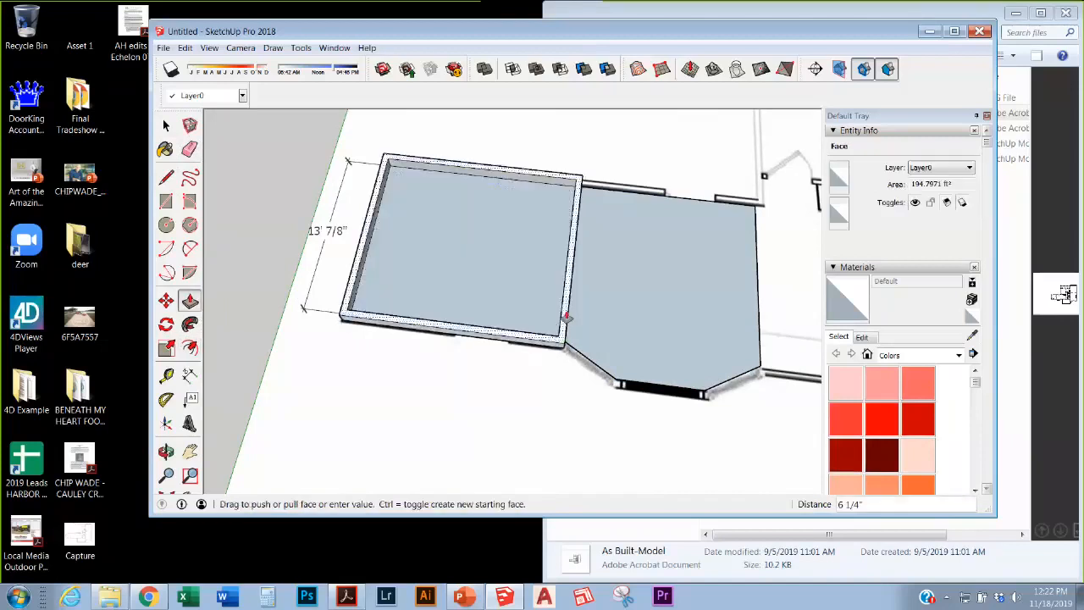
scroll(493, 309, down, 2)
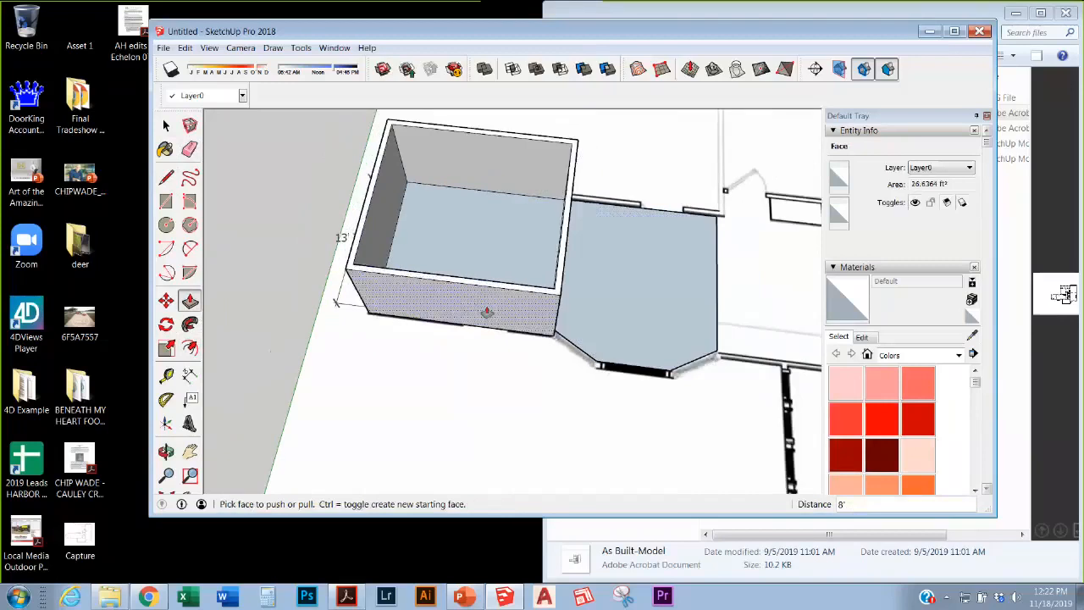
middle_drag(487, 312, 601, 191)
scroll(499, 240, up, 2)
middle_drag(499, 240, 522, 280)
Step: Draw a door rectangle on the back wall and push it through to open a doorway
key(r)
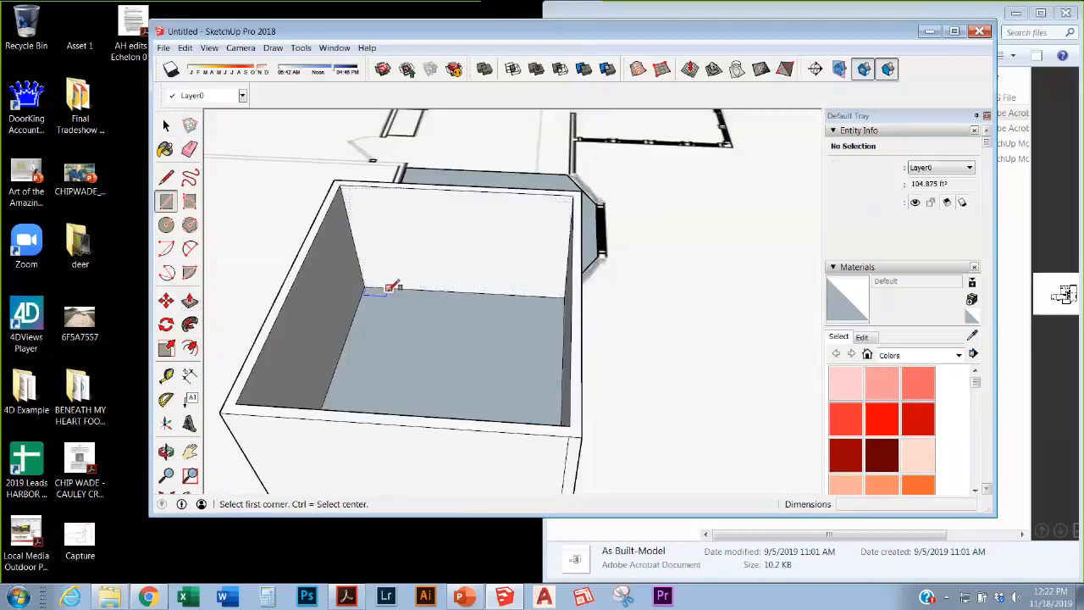
click(388, 288)
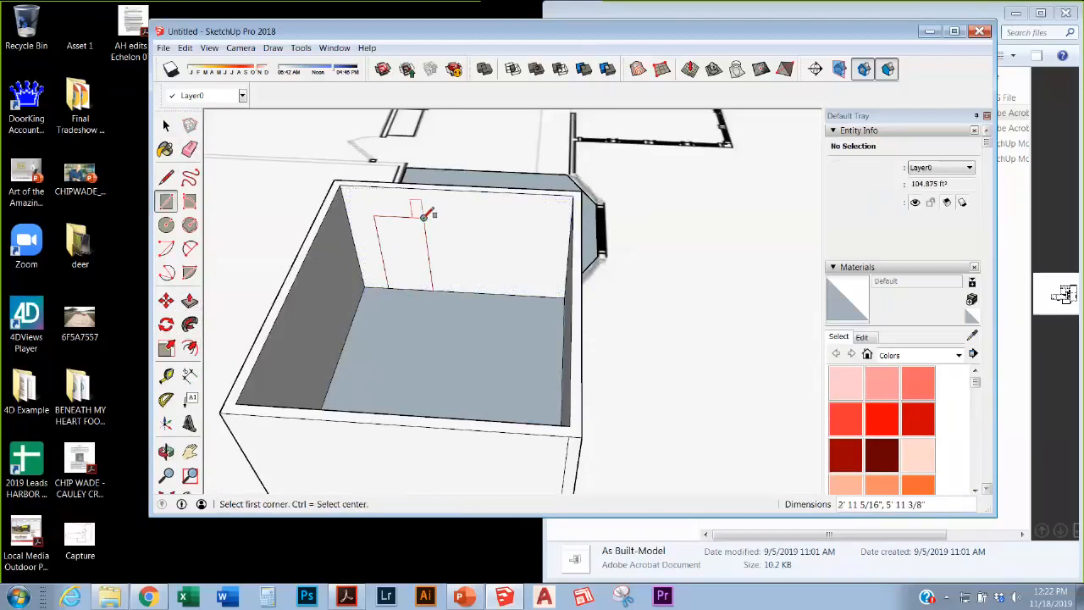
click(426, 217)
key(p)
click(400, 241)
click(401, 238)
scroll(466, 271, down, 3)
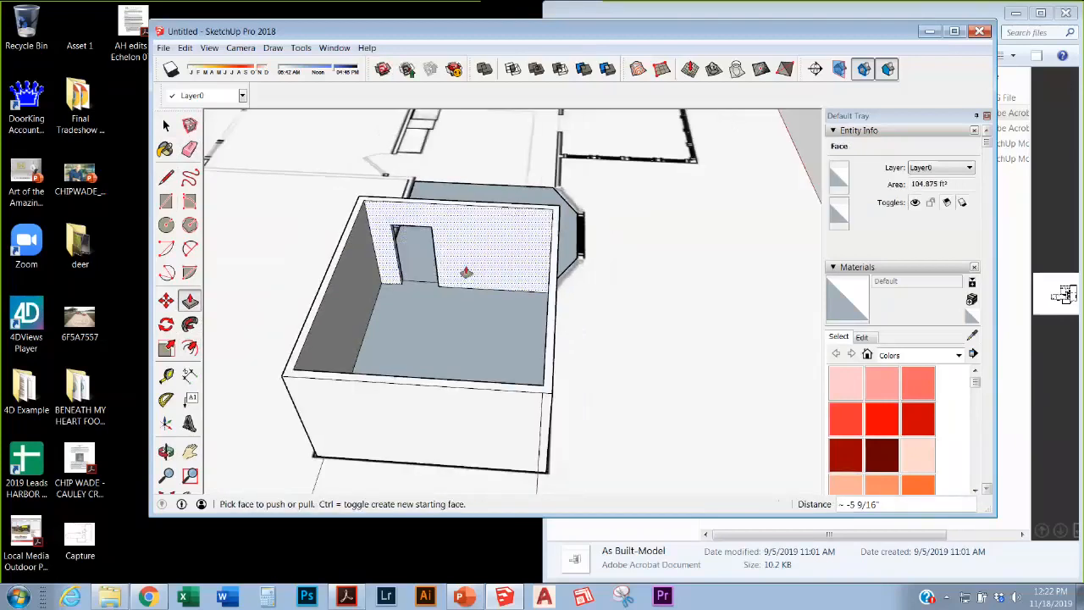
middle_drag(467, 271, 504, 226)
scroll(649, 243, up, 5)
Step: Pull the back wall out 12' with Push/Pull
key(p)
scroll(616, 402, down, 5)
scroll(606, 278, up, 4)
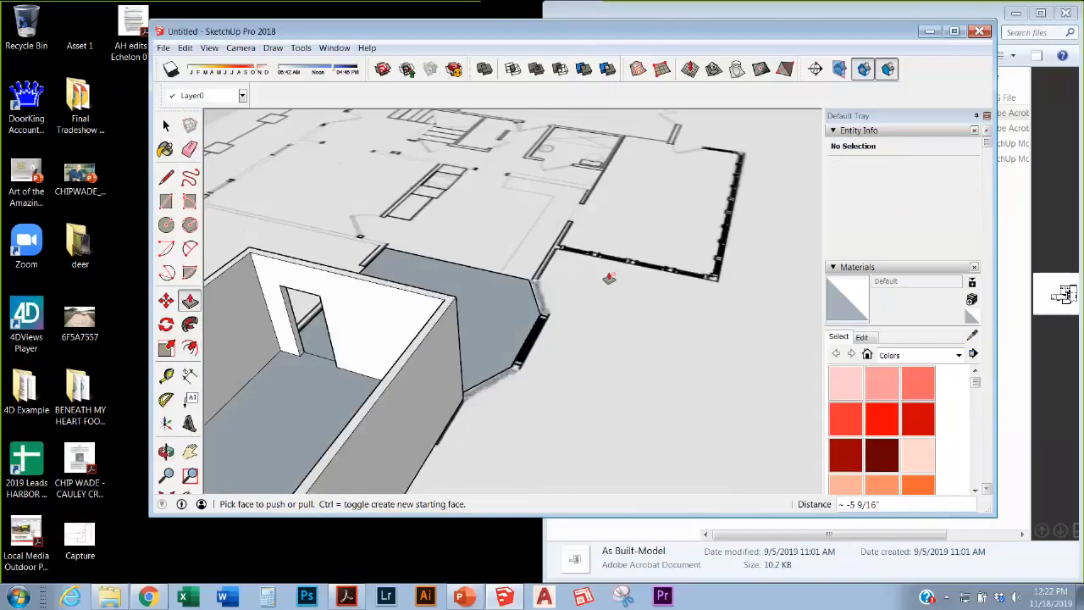
scroll(615, 279, down, 4)
middle_drag(615, 278, 569, 249)
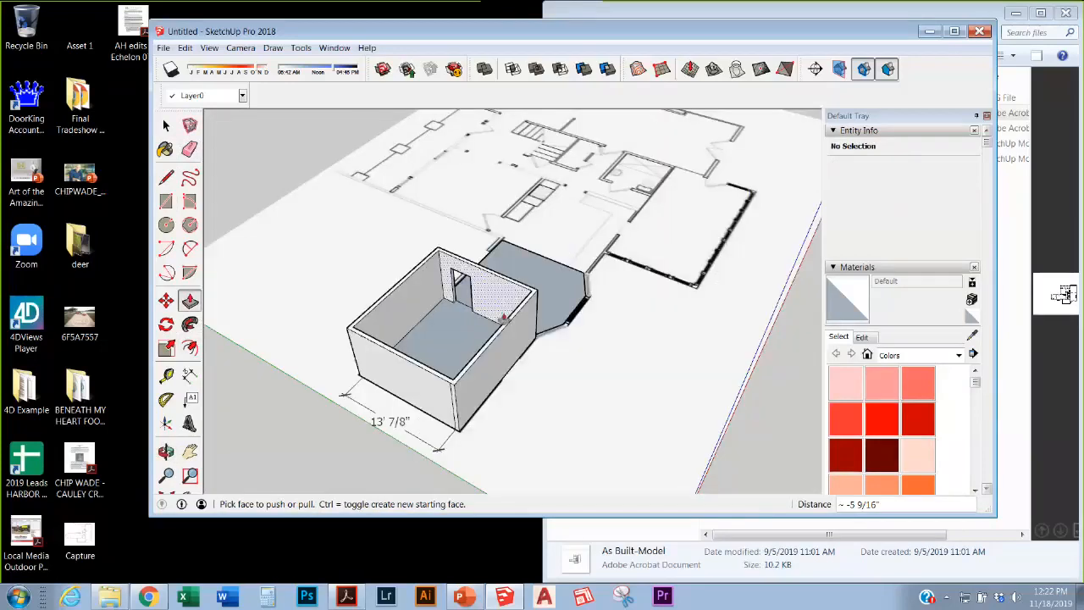
scroll(491, 321, up, 3)
scroll(487, 327, down, 3)
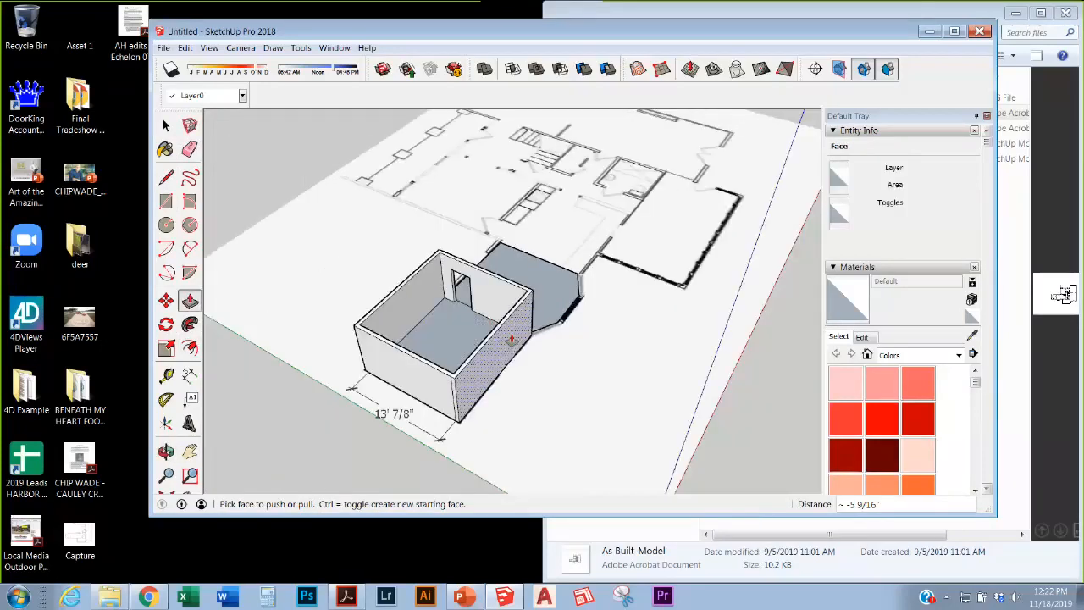
scroll(494, 320, up, 3)
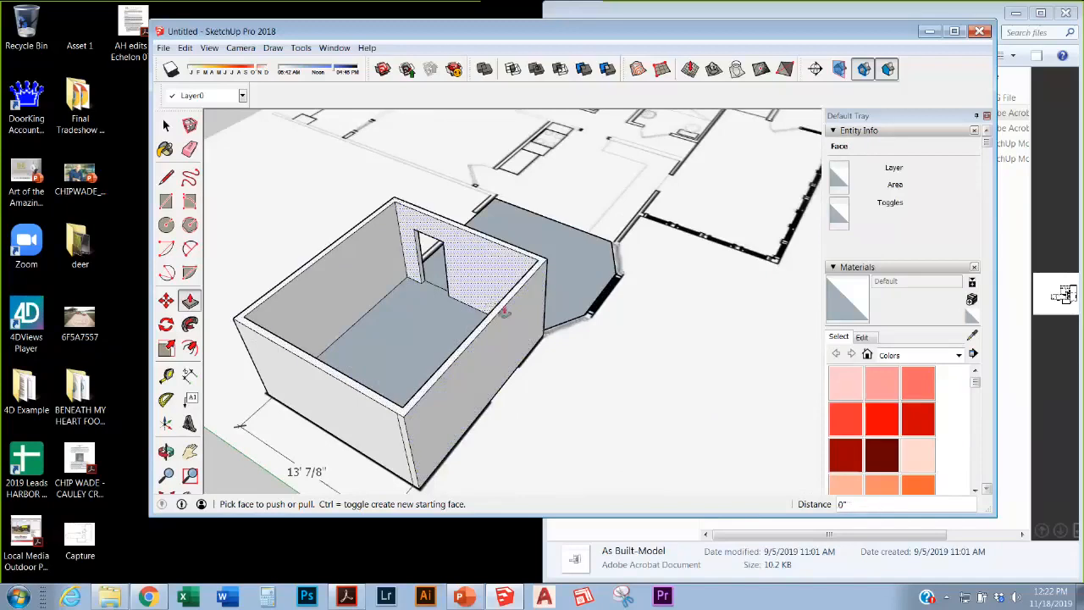
click(515, 322)
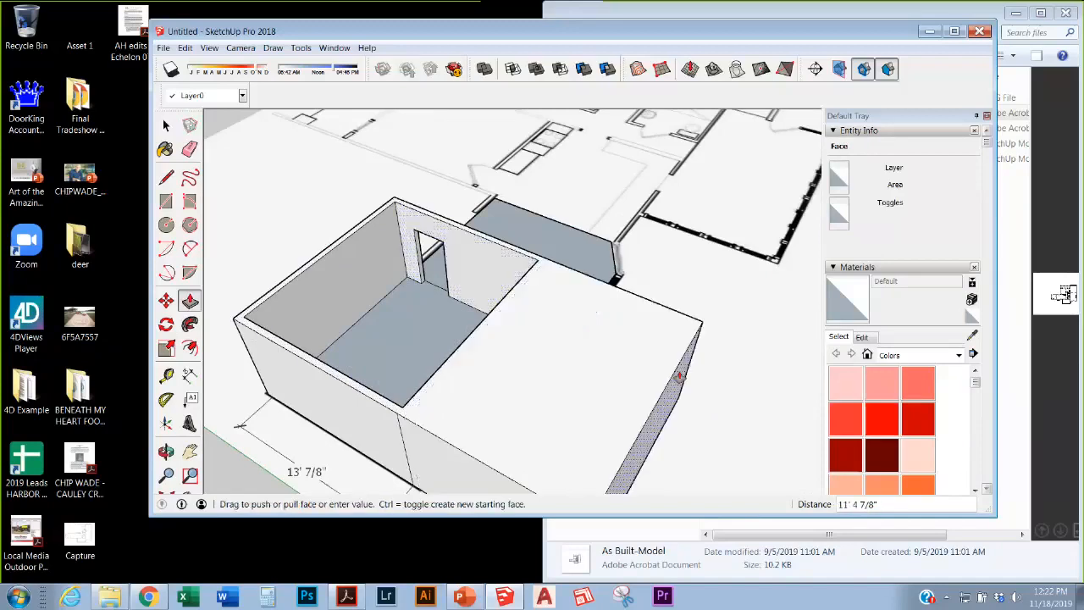
text(12')
key(Return)
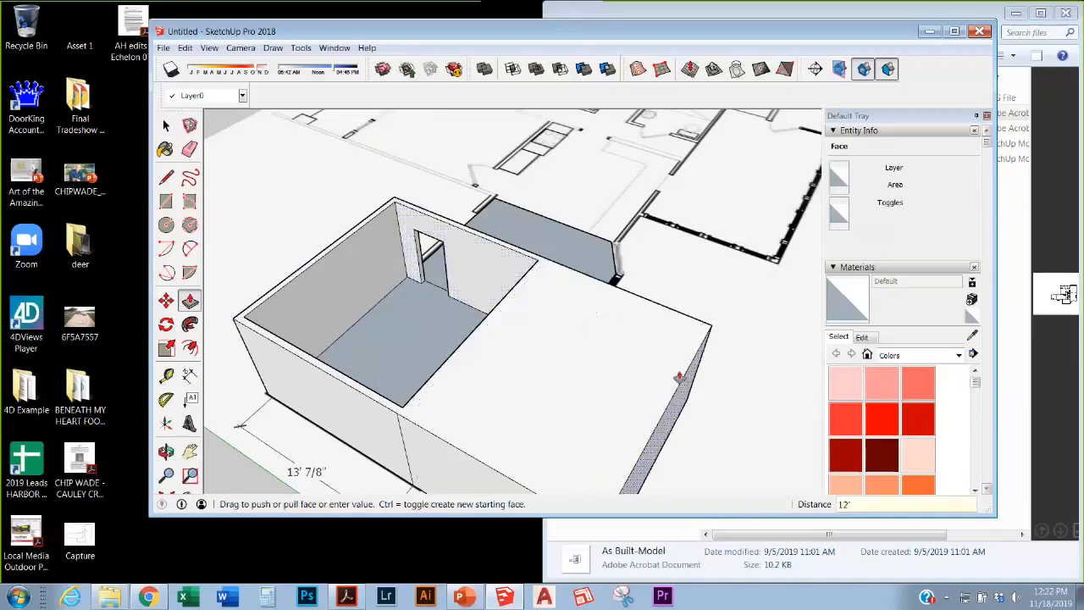
Step: Push the inner wall faces 12', including the right-hand inner wall
scroll(624, 375, up, 1)
middle_drag(624, 375, 638, 243)
drag(638, 242, 649, 235)
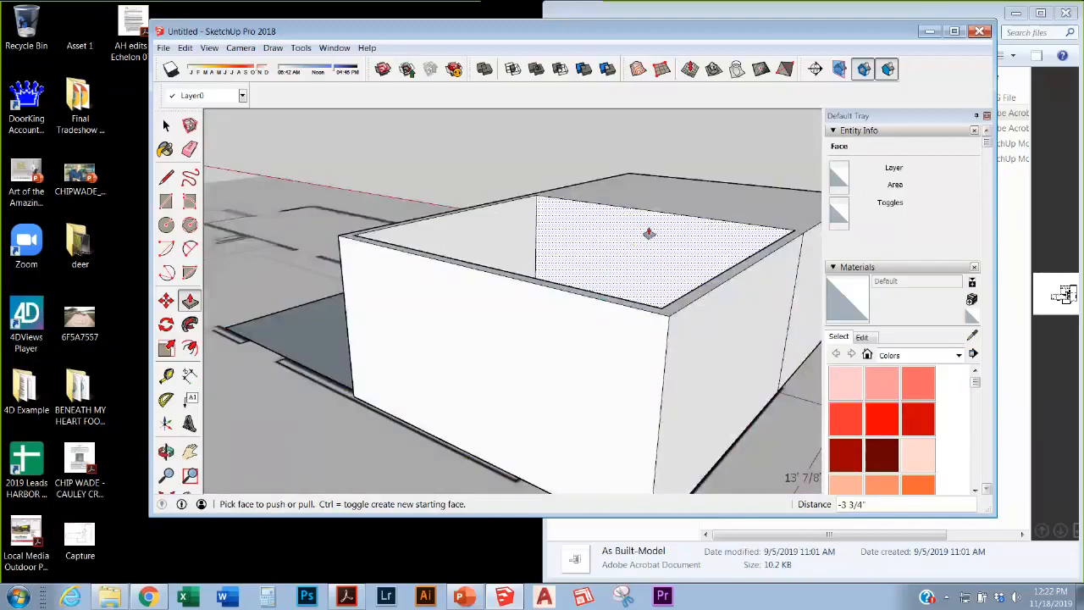
click(557, 242)
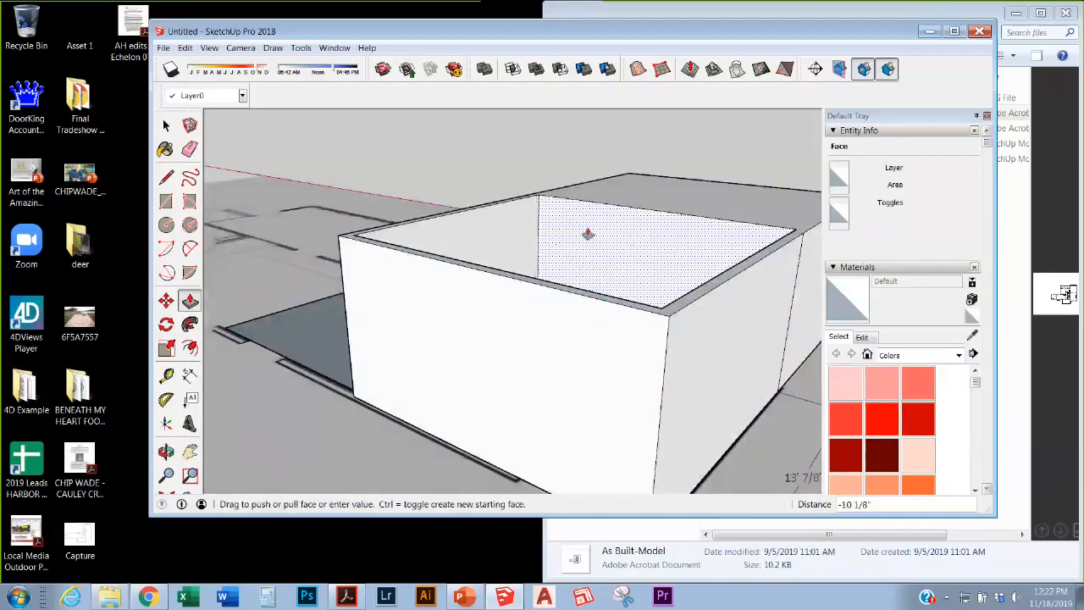
text(12')
key(Return)
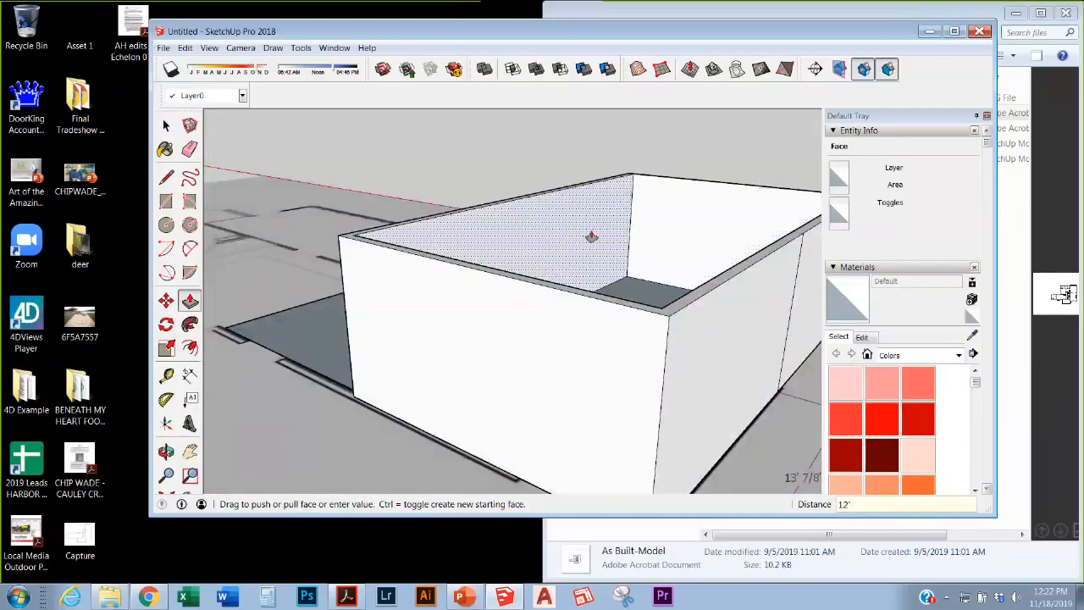
scroll(653, 203, up, 2)
click(653, 204)
click(627, 217)
scroll(601, 229, down, 1)
Step: Orbit and zoom out to review the 12' walled room from a near top-down view
middle_drag(600, 229, 312, 346)
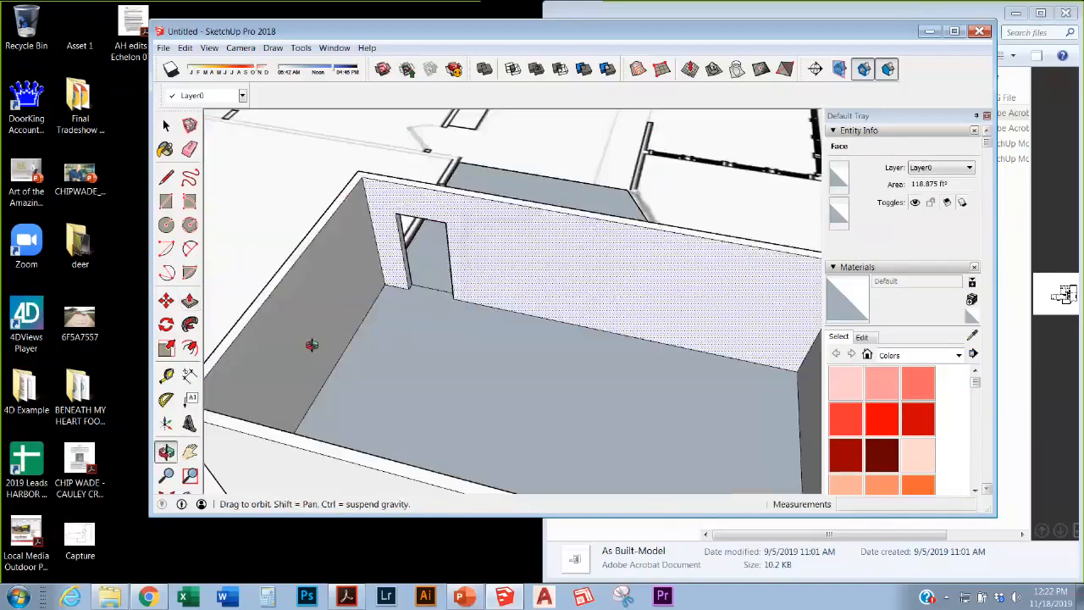
scroll(459, 303, down, 2)
scroll(631, 314, up, 3)
middle_drag(611, 360, 709, 314)
middle_drag(537, 212, 373, 333)
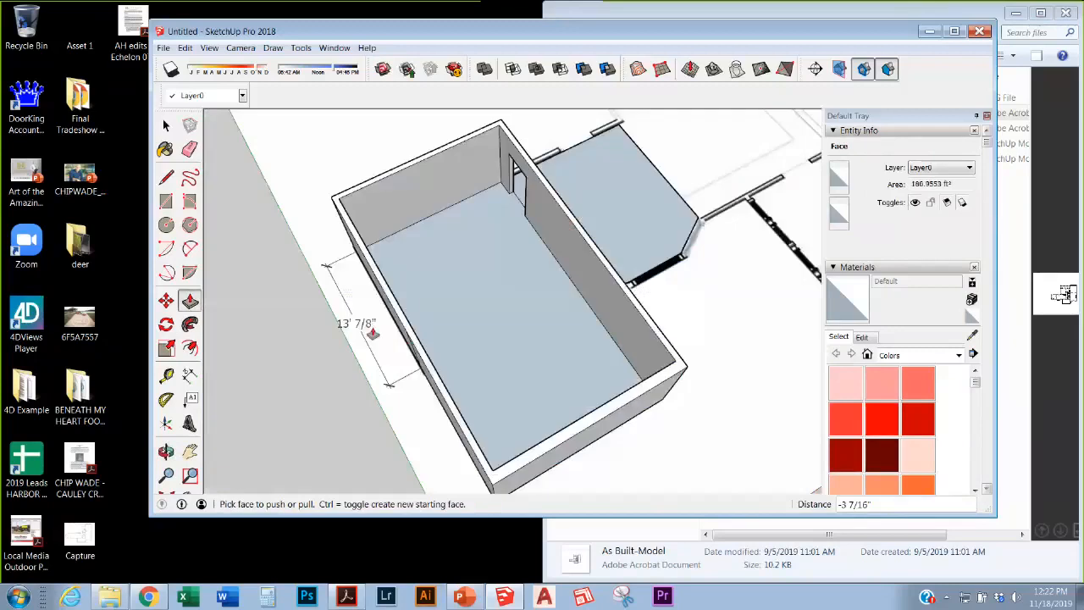
scroll(385, 328, down, 3)
scroll(514, 389, up, 2)
scroll(495, 465, down, 2)
scroll(552, 421, down, 3)
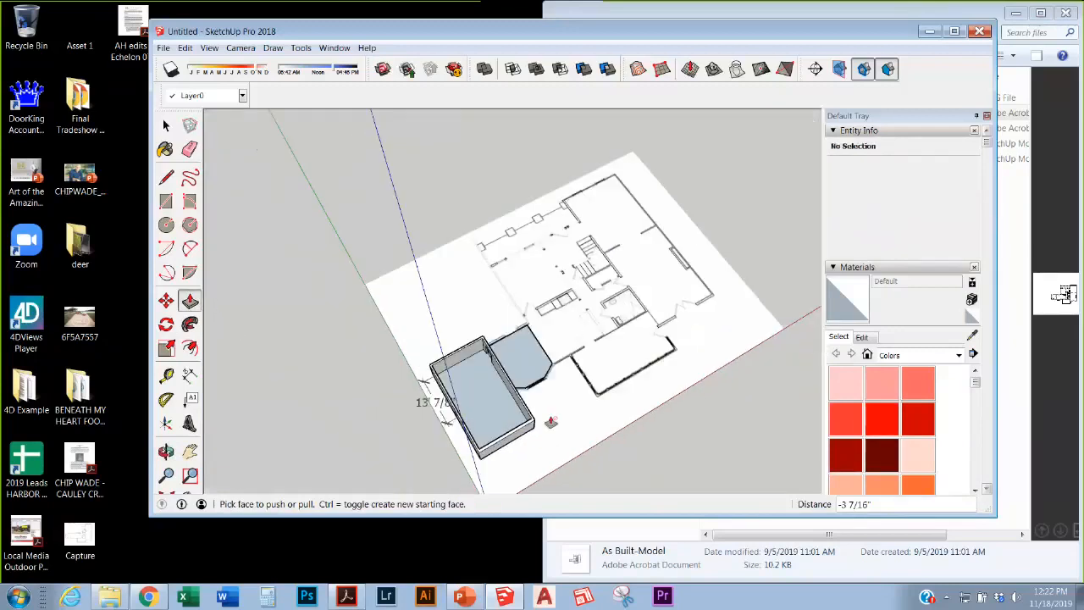
scroll(634, 304, up, 4)
middle_drag(628, 303, 507, 386)
scroll(646, 285, down, 3)
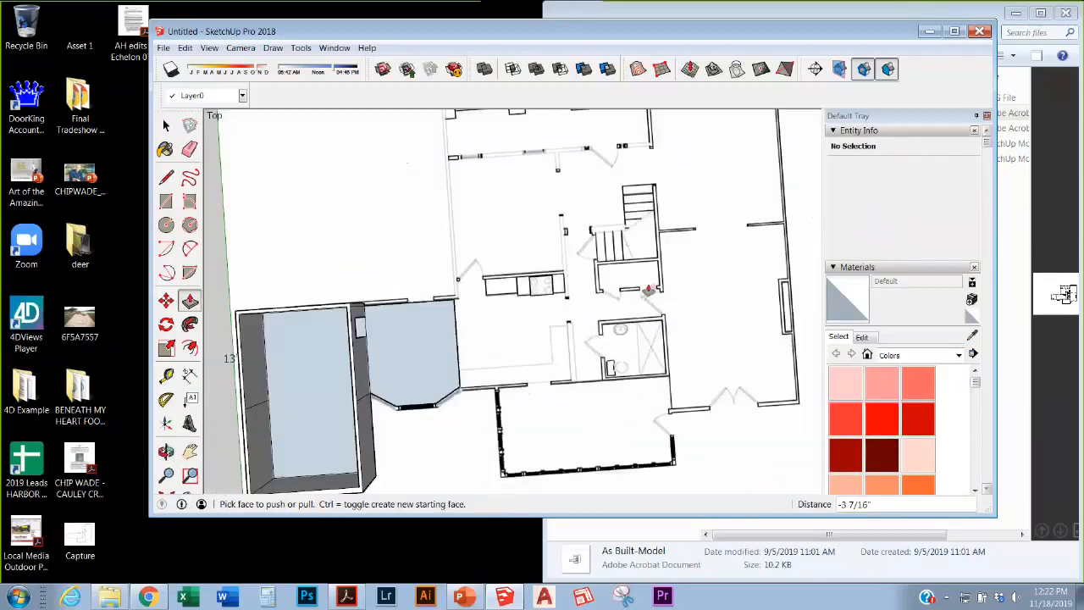
scroll(530, 310, up, 4)
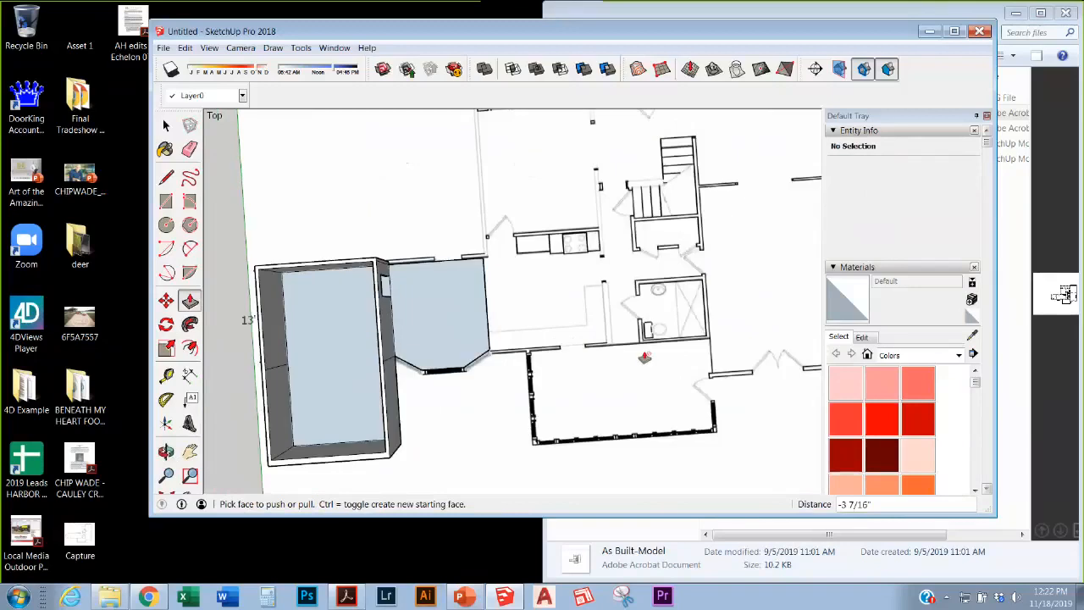
scroll(647, 356, down, 3)
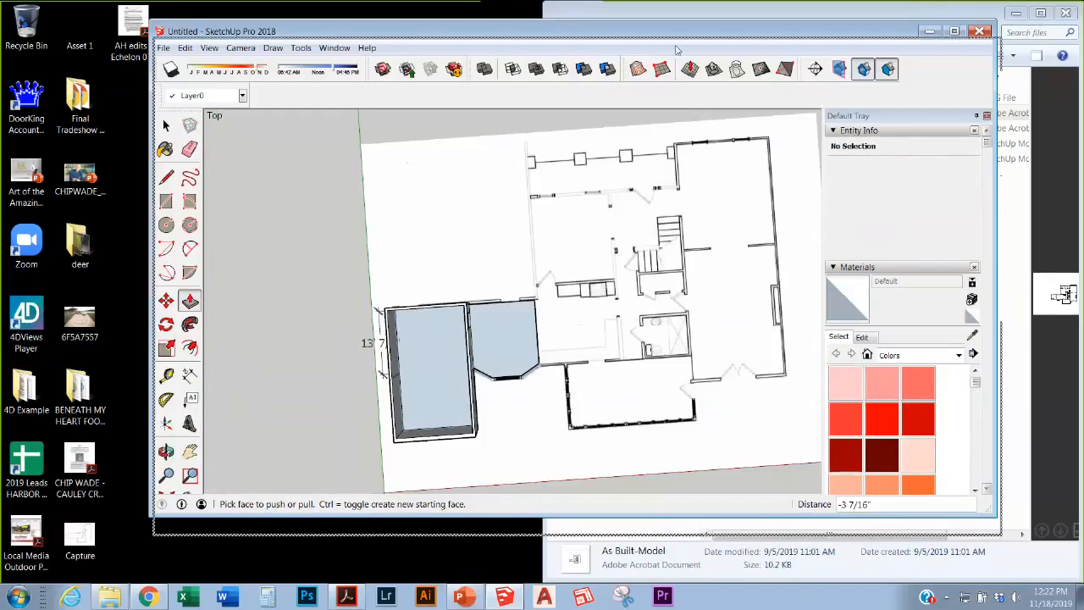
Step: Bring the files folder forward and copy the ACAD-As Built drawing onto the desktop
drag(672, 33, 676, 50)
click(673, 40)
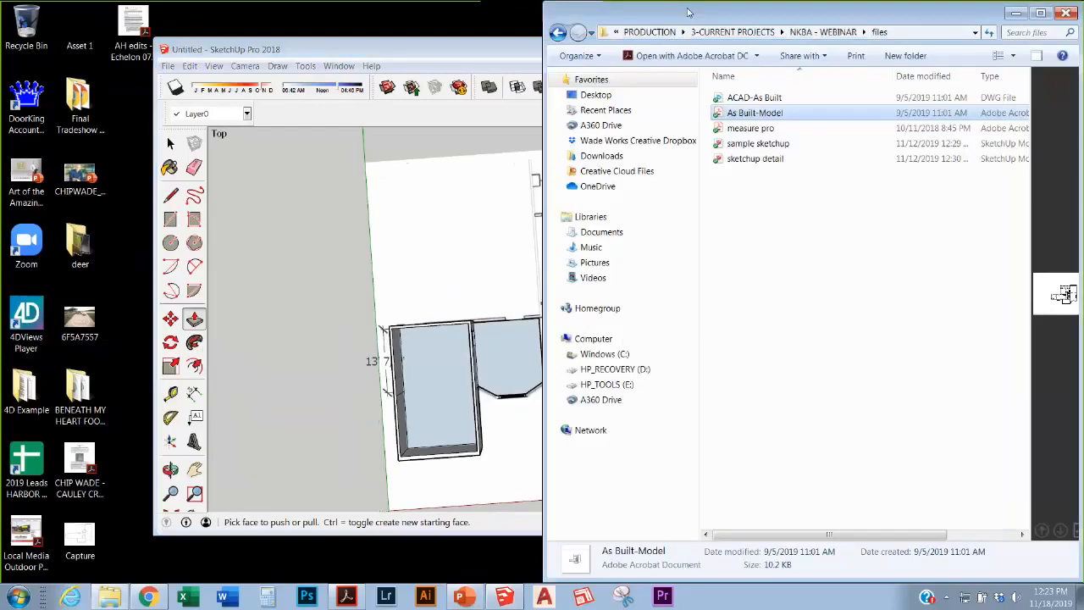
drag(780, 19, 753, 64)
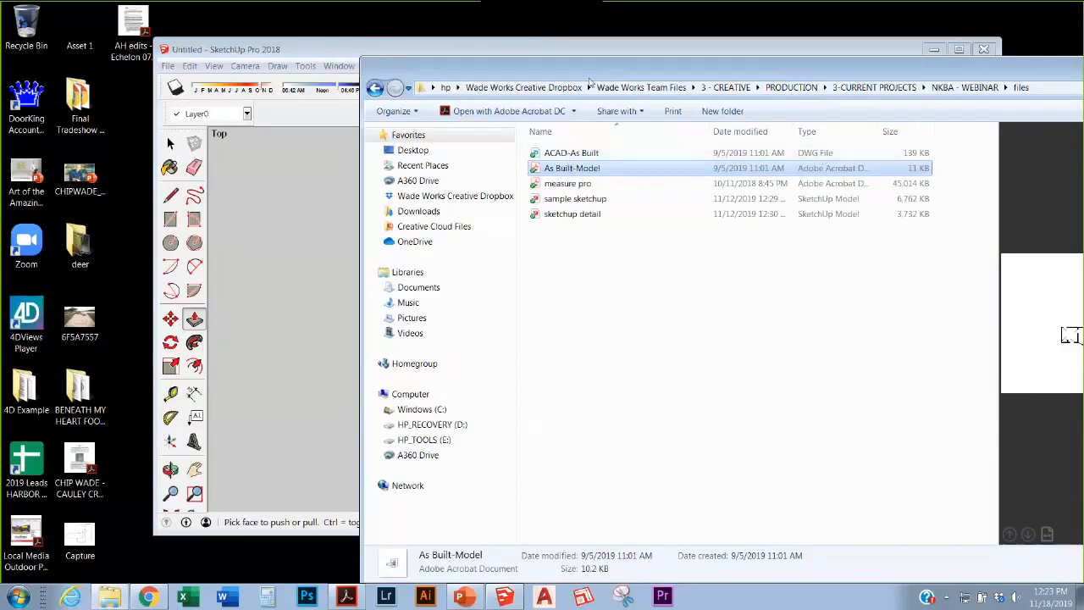
click(590, 155)
drag(591, 155, 125, 332)
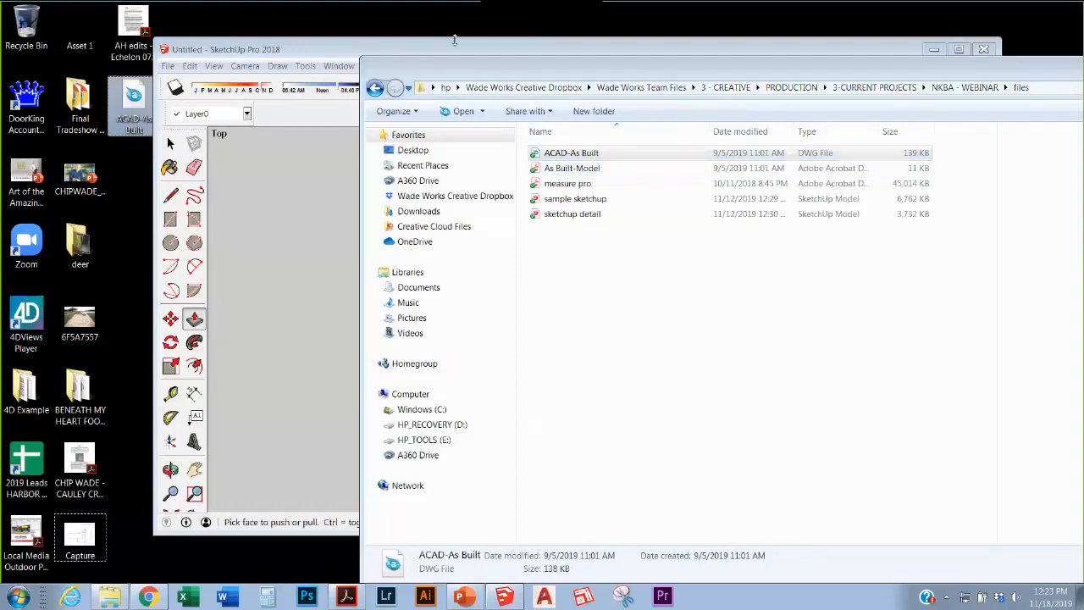
Step: Return to SketchUp and orbit from the top view to a tilted 3-D view
click(384, 51)
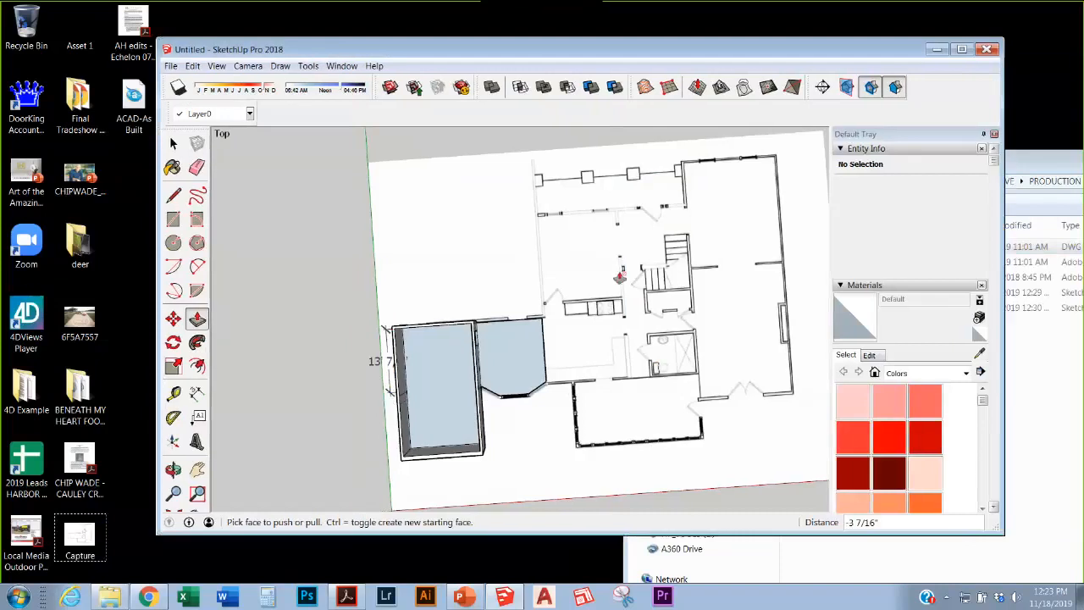
scroll(659, 320, down, 3)
scroll(608, 312, up, 1)
middle_drag(608, 313, 679, 186)
Step: Import the ACAD-As Built drawing from the Desktop as AutoCAD Files and close the import summary
key(p)
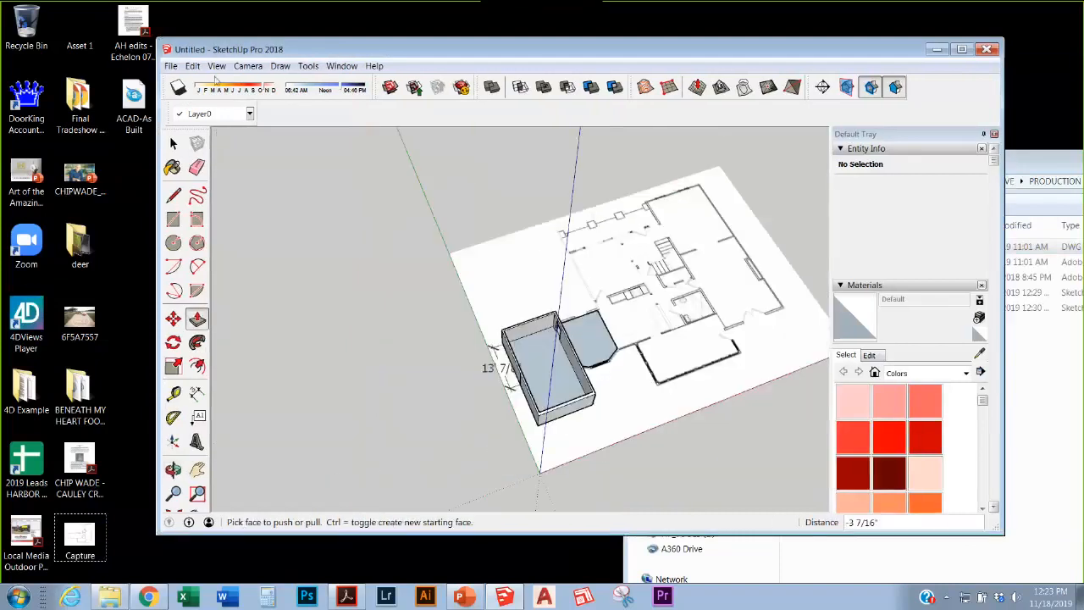
click(170, 65)
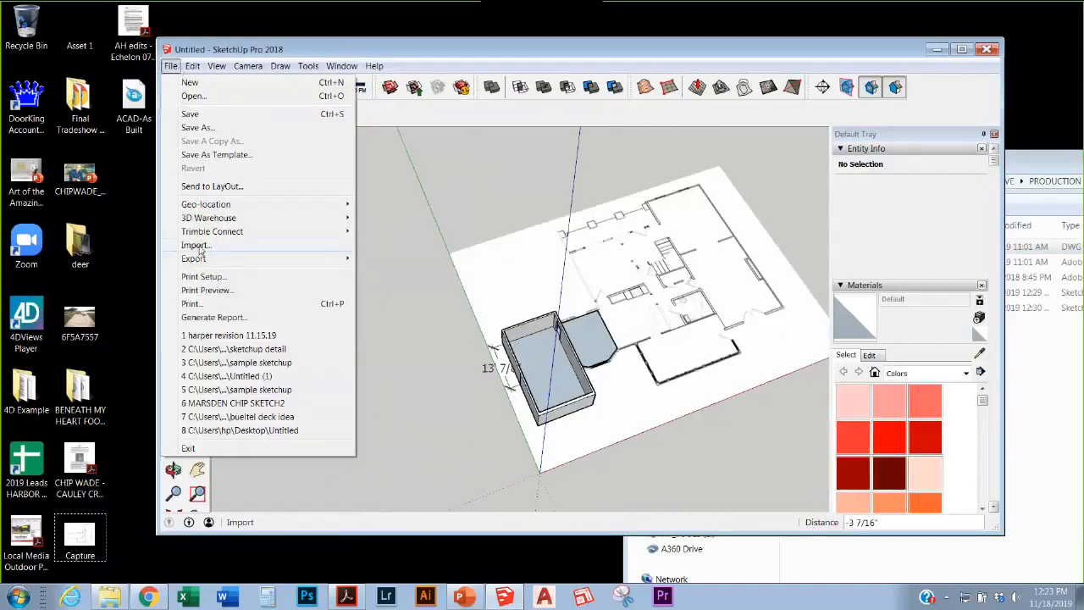
click(197, 244)
click(817, 390)
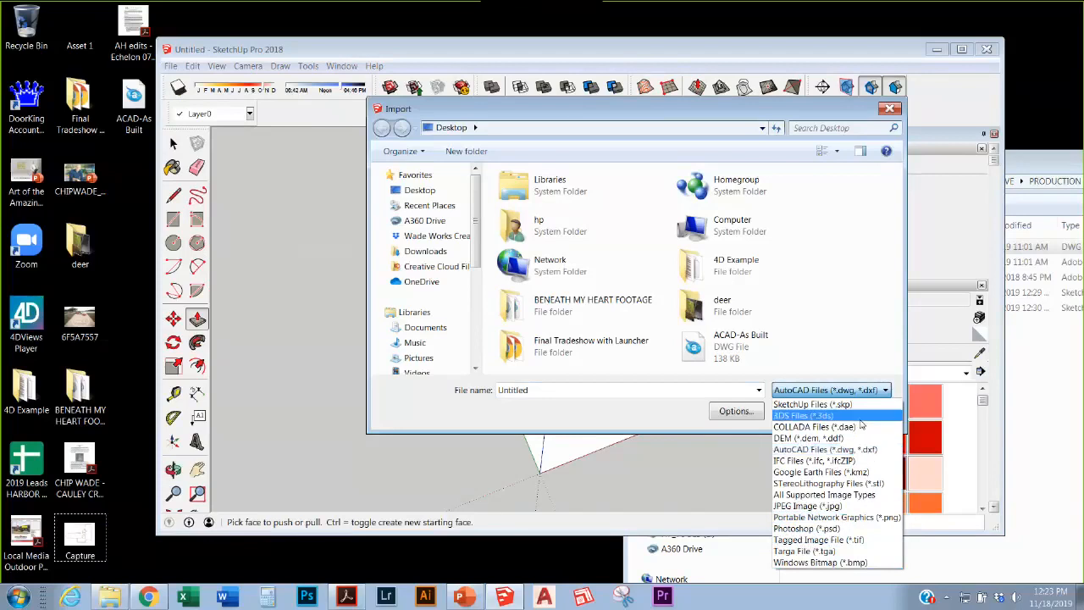
click(841, 391)
click(419, 190)
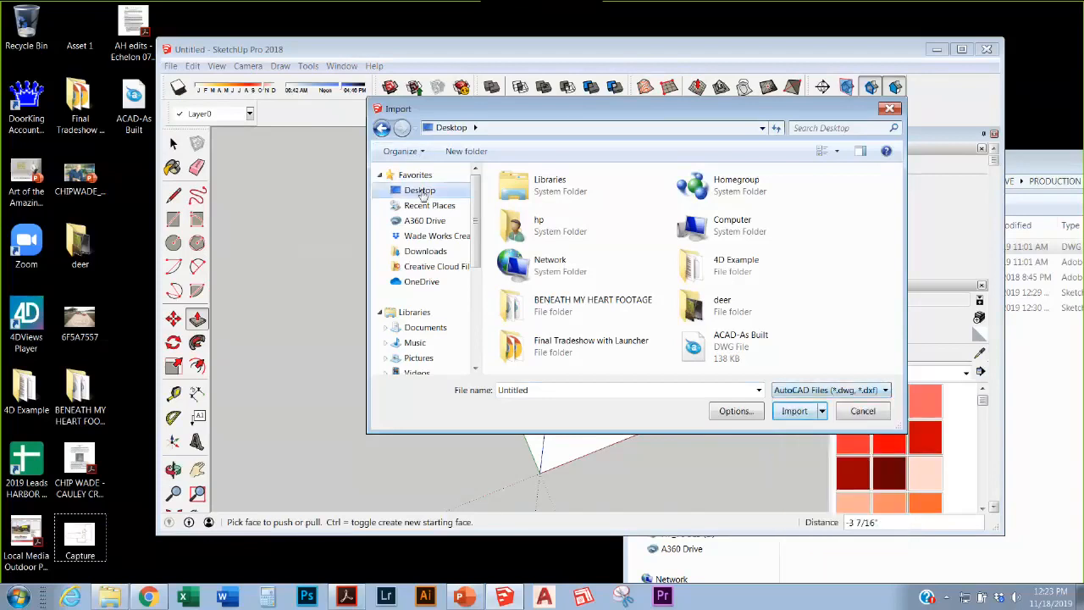
click(736, 343)
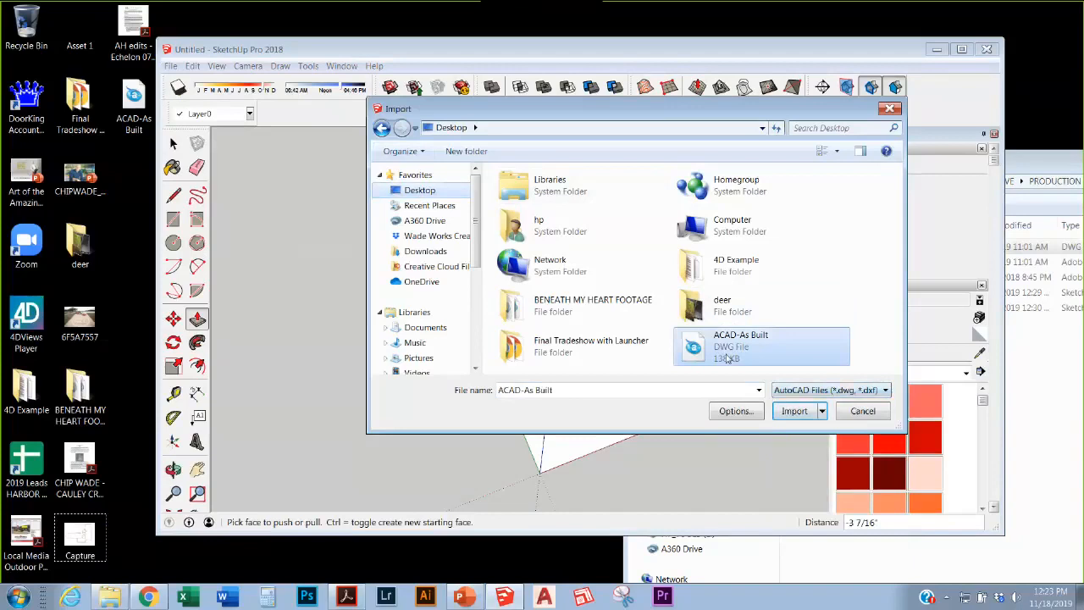
click(794, 411)
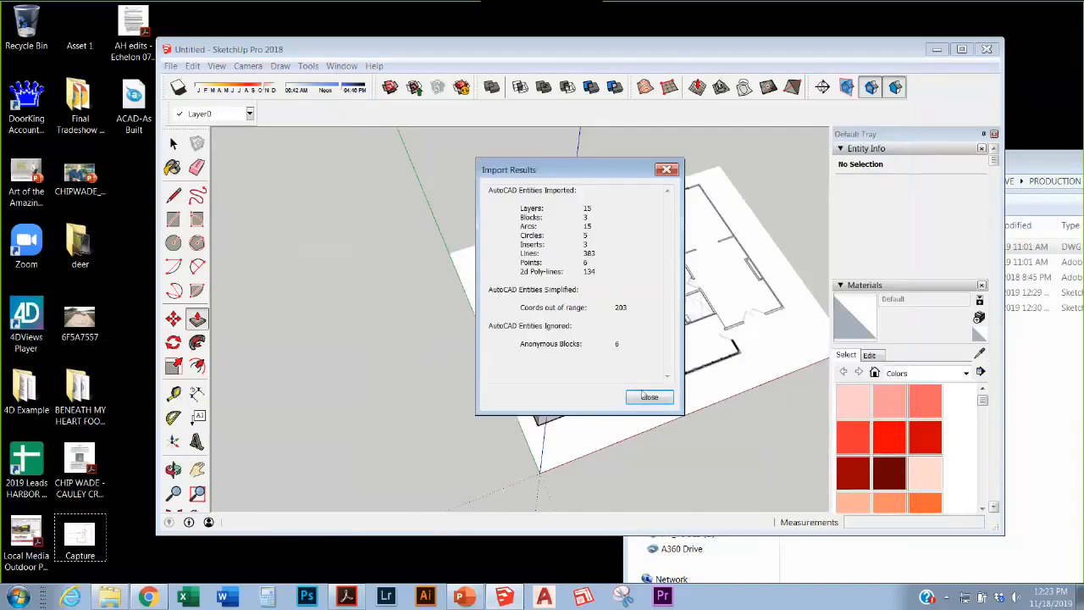
click(649, 397)
scroll(540, 284, down, 3)
scroll(424, 297, up, 5)
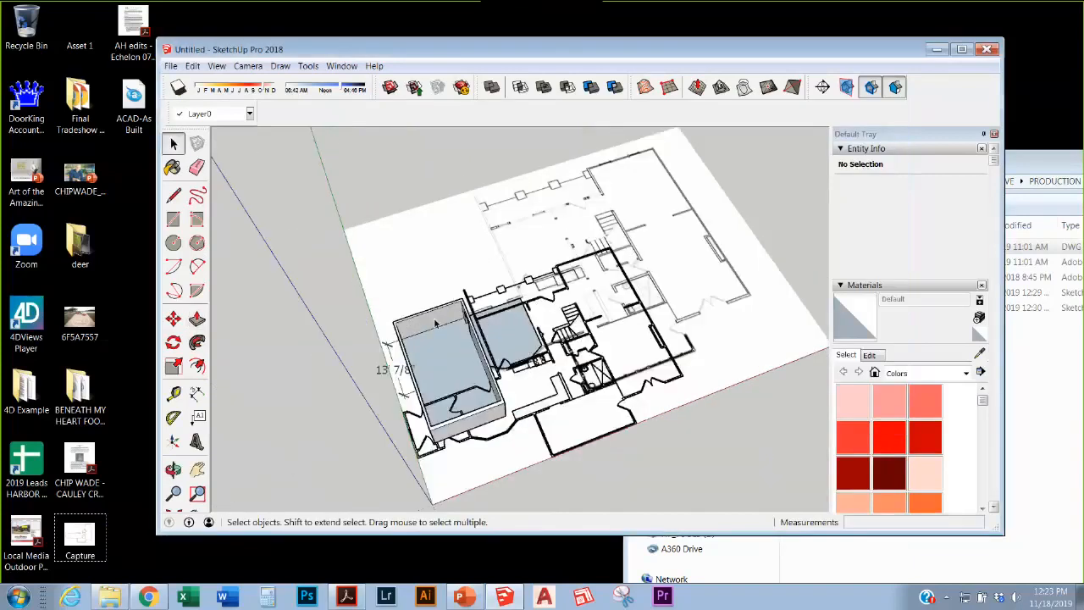
Step: Move the imported ACAD-As Built plan off the scanned sheet to sit beside it
click(685, 257)
key(m)
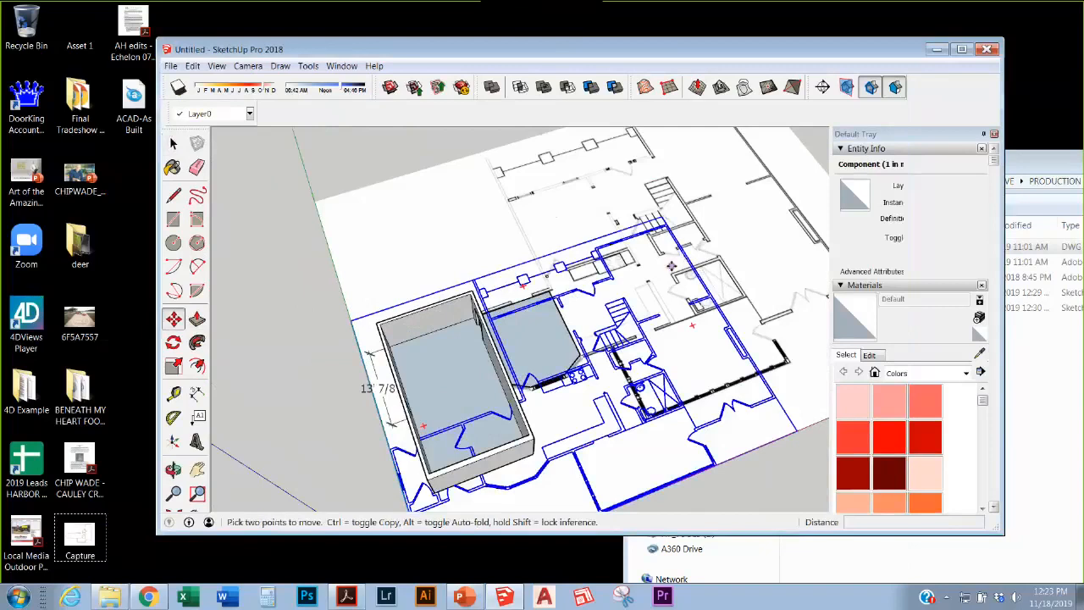
click(680, 259)
scroll(520, 280, down, 5)
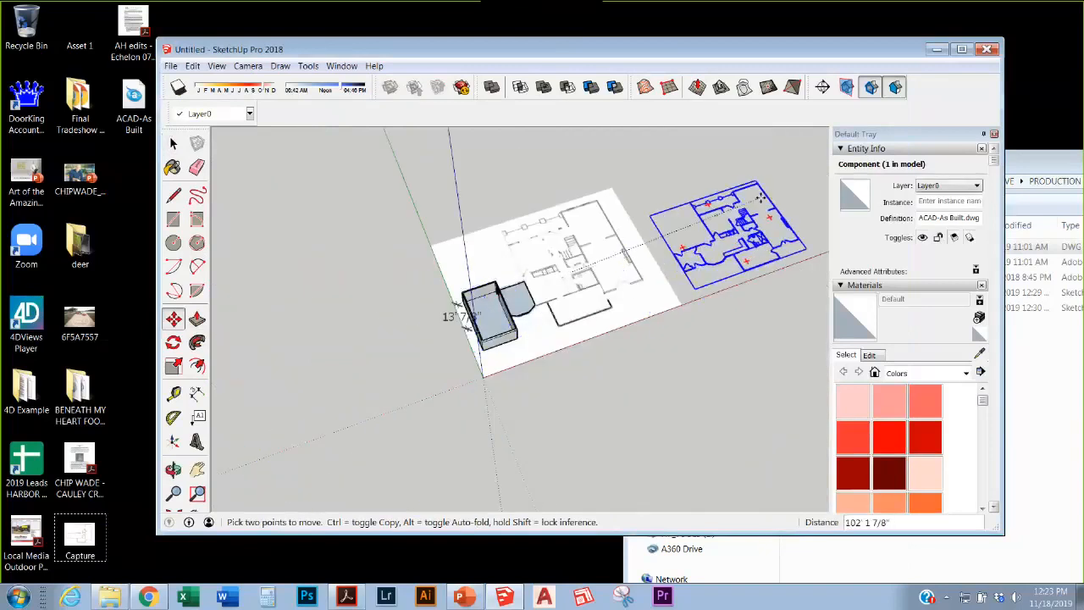
click(783, 242)
scroll(774, 229, up, 3)
scroll(610, 282, up, 8)
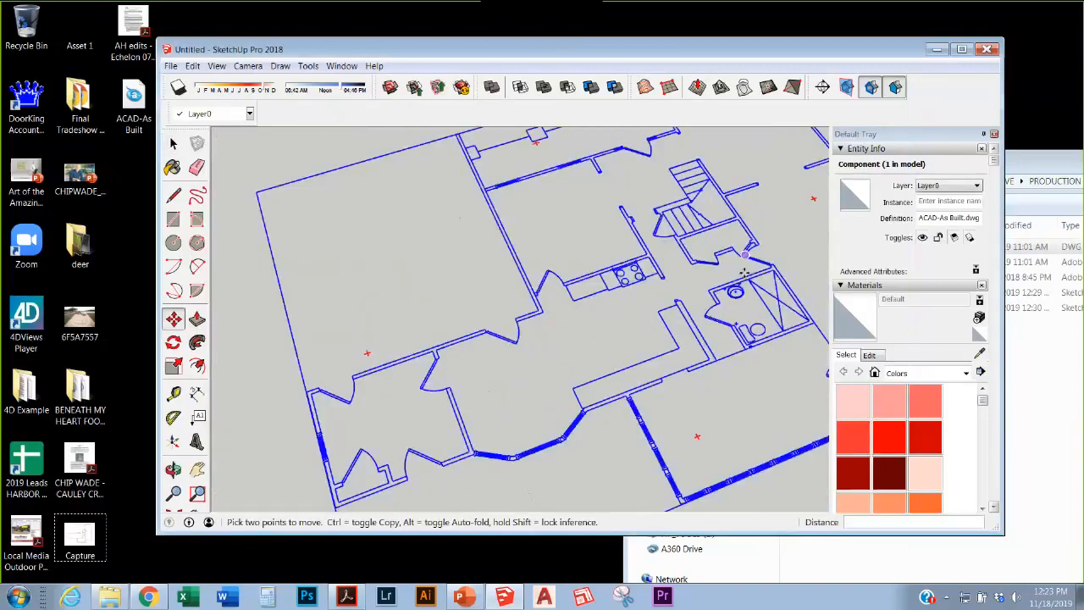
Step: Orbit to inspect both plans, deselect the imported plan, and settle on a tilted overview
key(o)
scroll(610, 282, up, 10)
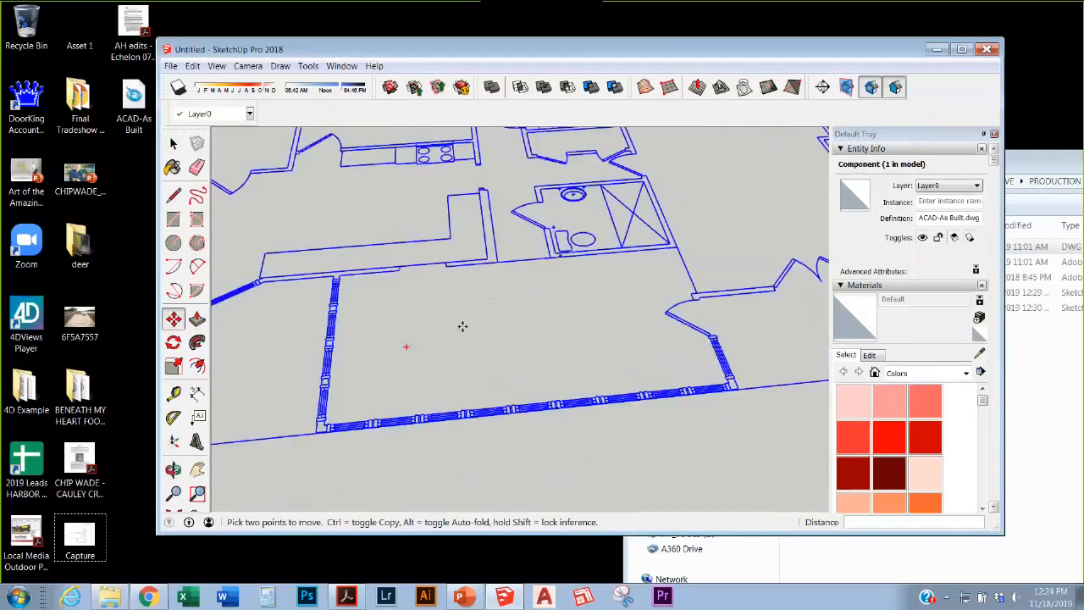
scroll(544, 361, down, 10)
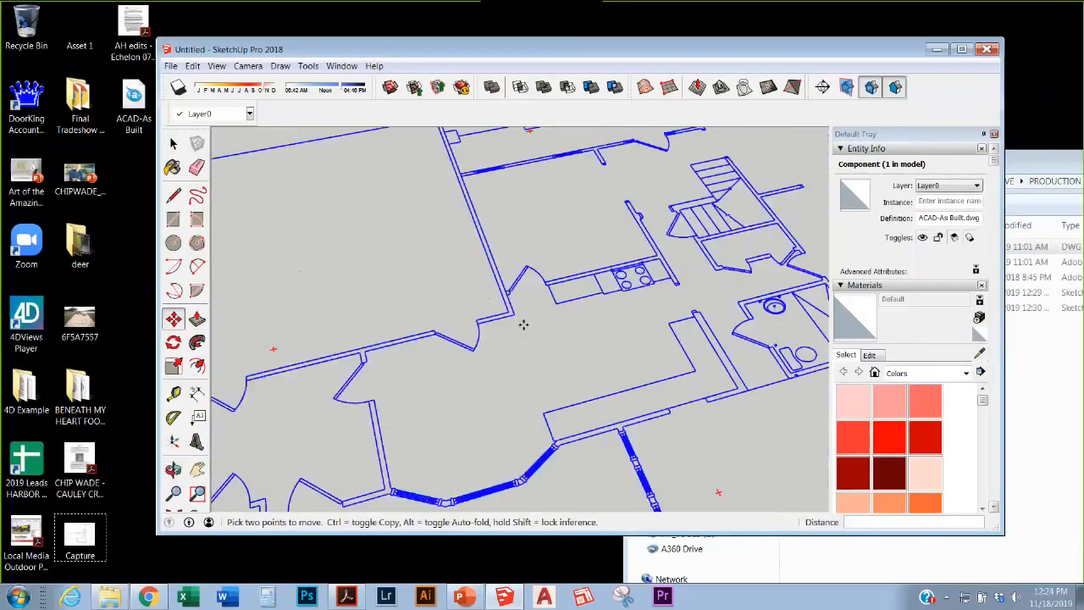
middle_drag(547, 222, 640, 285)
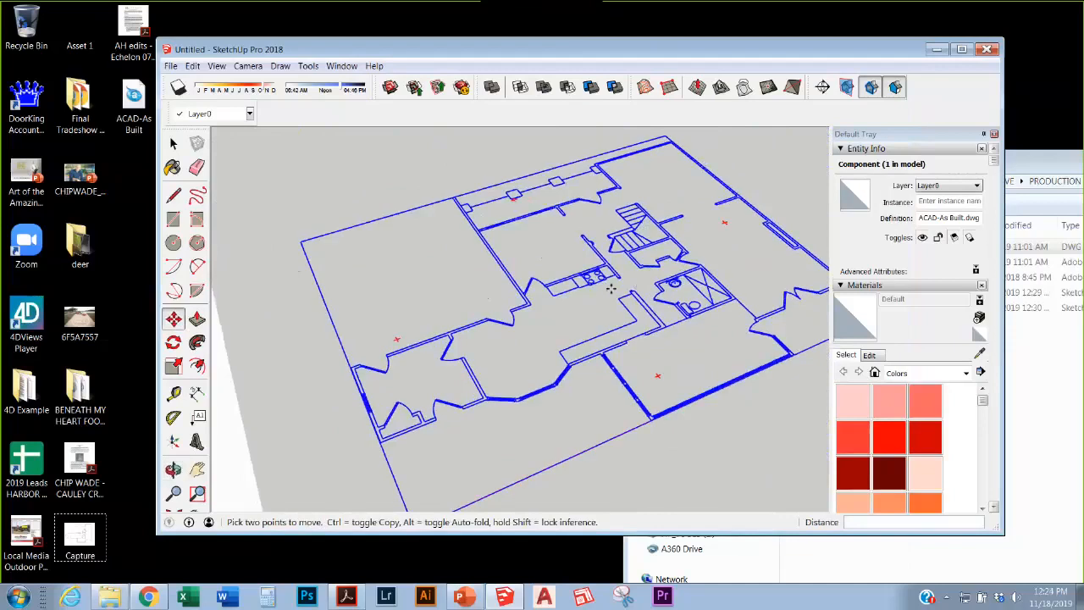
key(Escape)
scroll(465, 334, up, 1)
scroll(460, 333, up, 1)
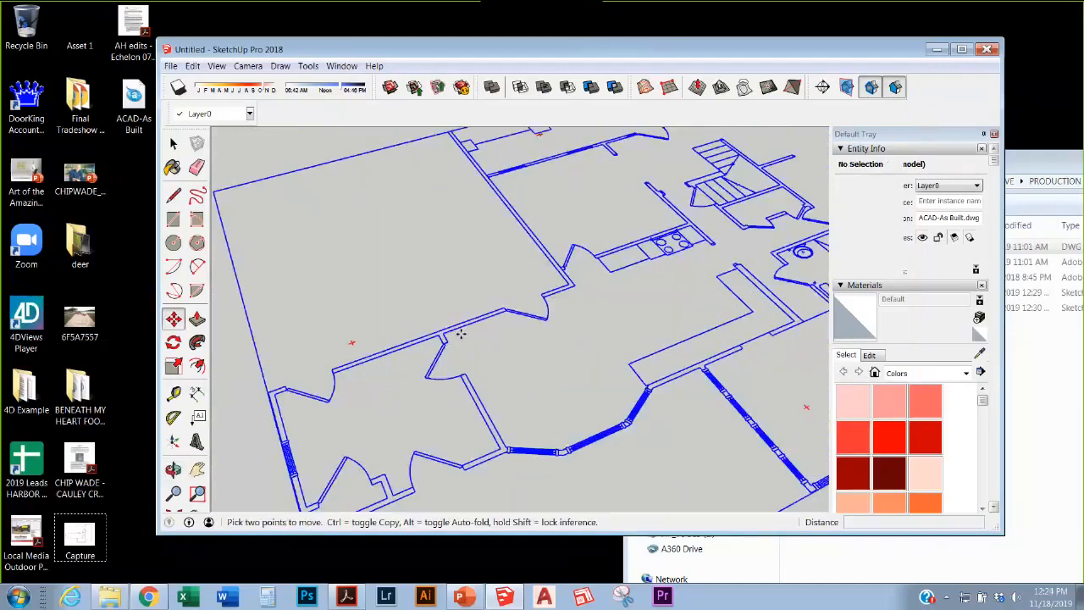
click(173, 144)
click(557, 328)
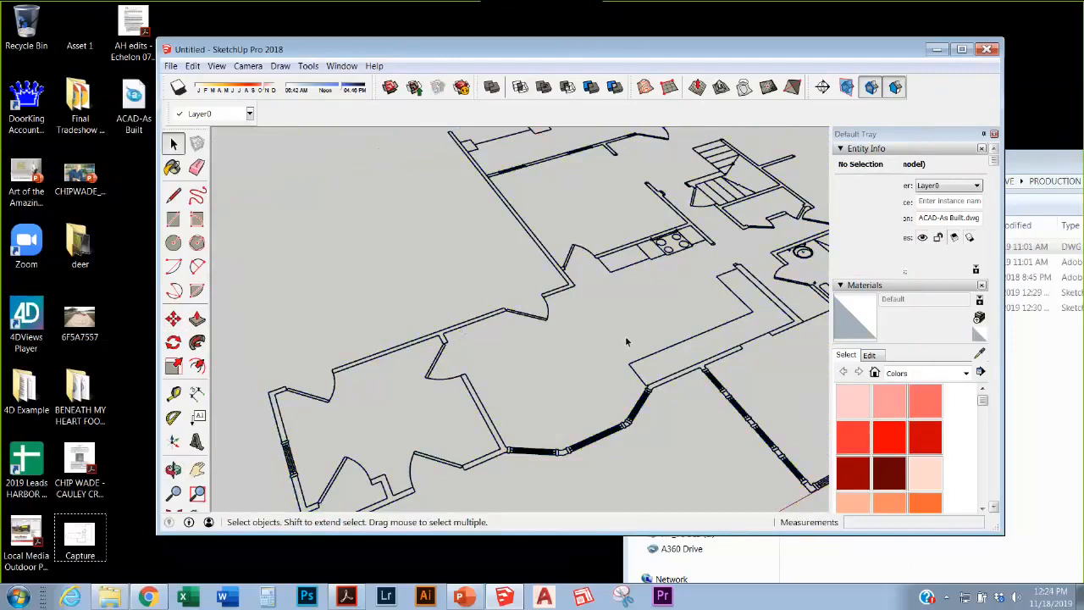
scroll(647, 332, down, 1)
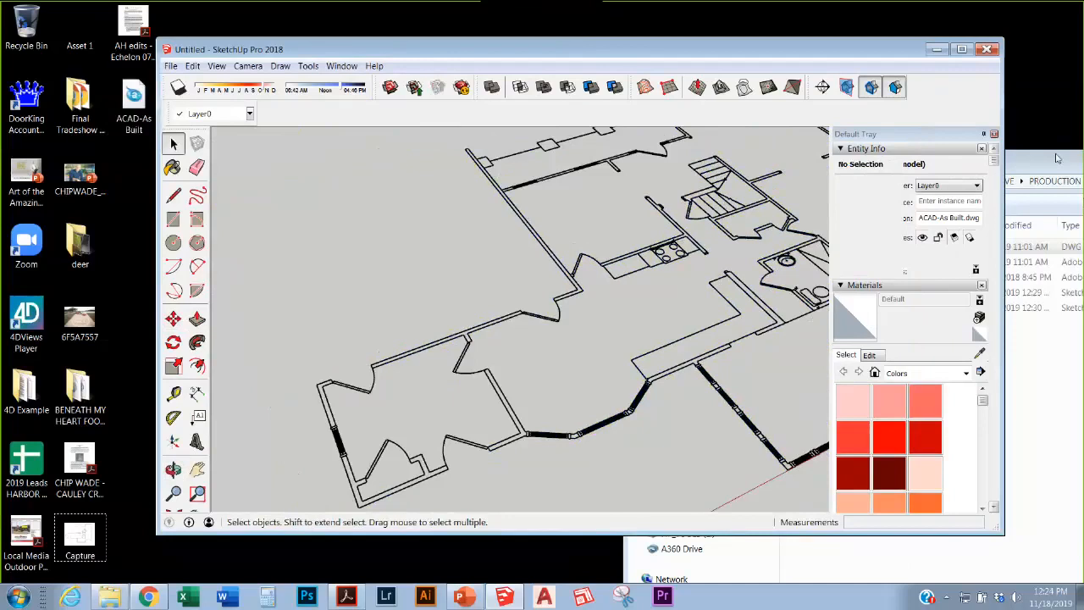
scroll(608, 338, down, 5)
middle_drag(540, 361, 527, 226)
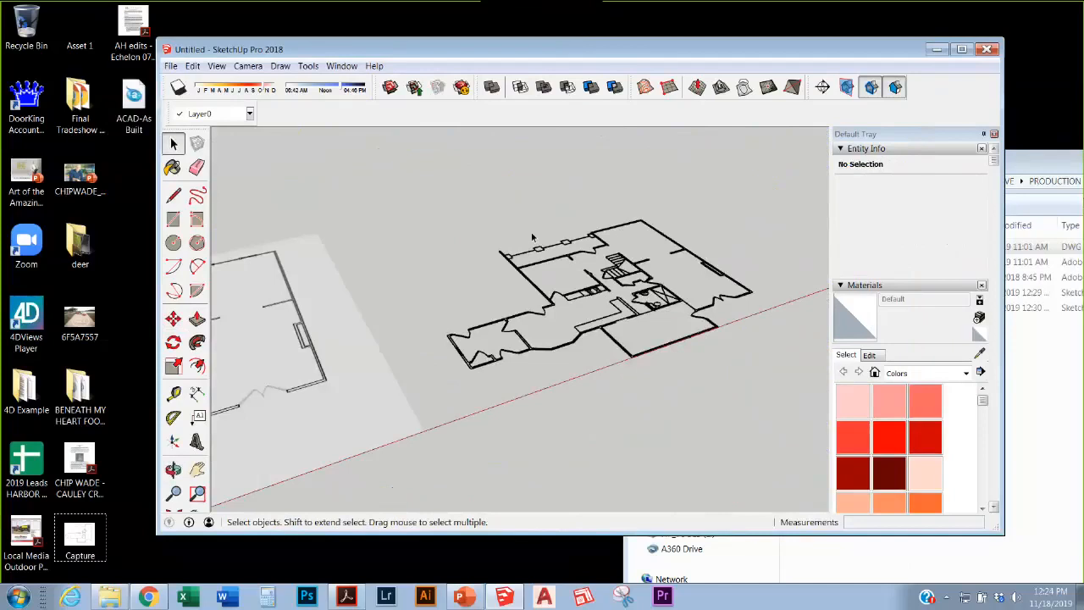
click(1076, 238)
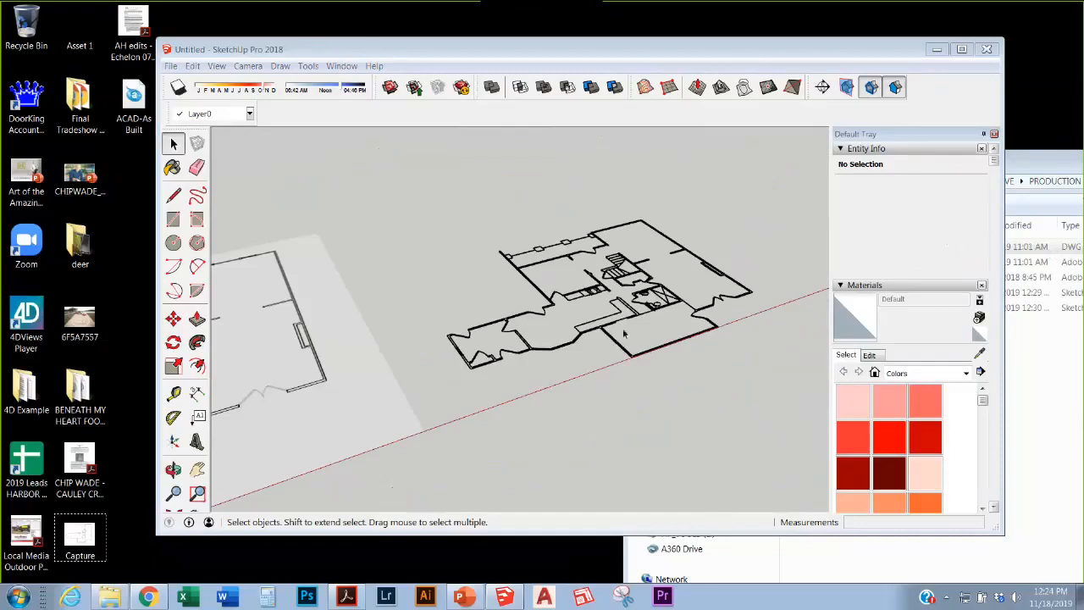
scroll(627, 291, up, 5)
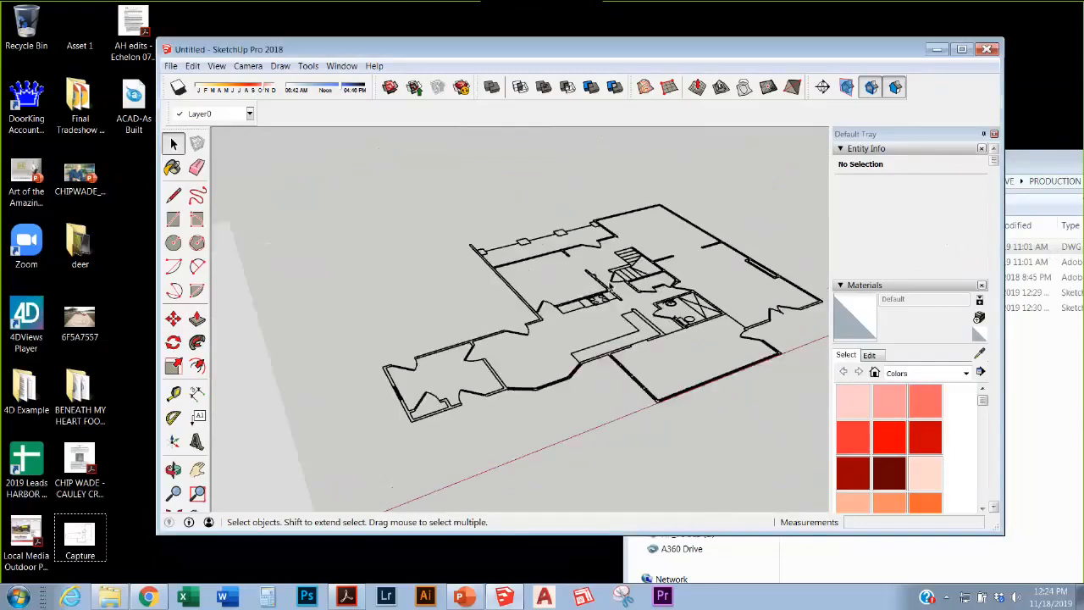
middle_drag(627, 290, 559, 276)
scroll(631, 237, down, 4)
middle_drag(631, 245, 610, 381)
scroll(648, 257, up, 3)
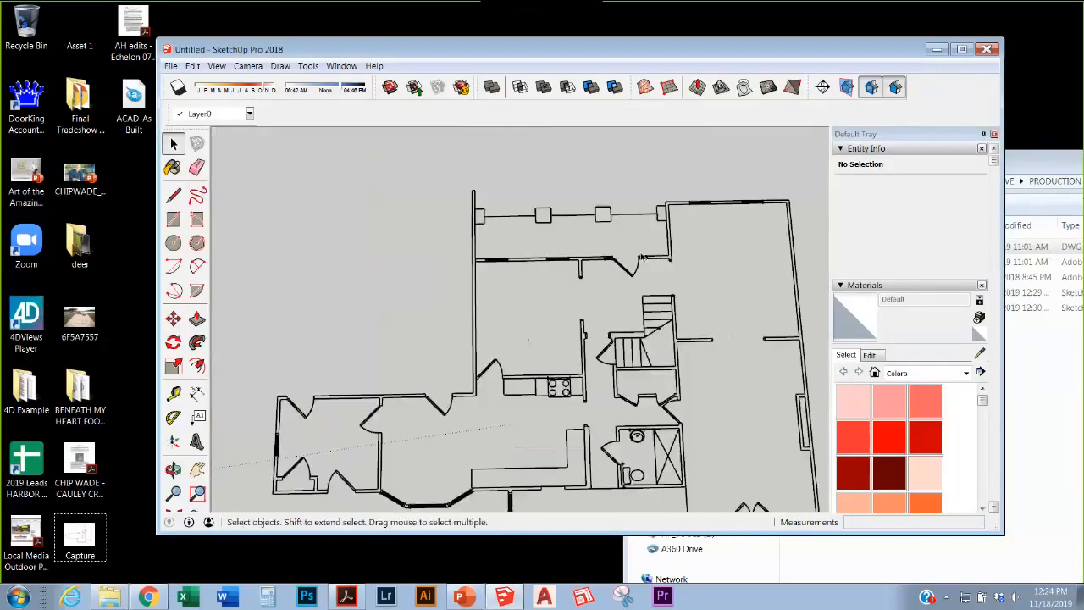
scroll(646, 258, down, 4)
scroll(531, 401, up, 3)
middle_drag(531, 402, 689, 212)
scroll(661, 254, down, 1)
scroll(616, 287, up, 5)
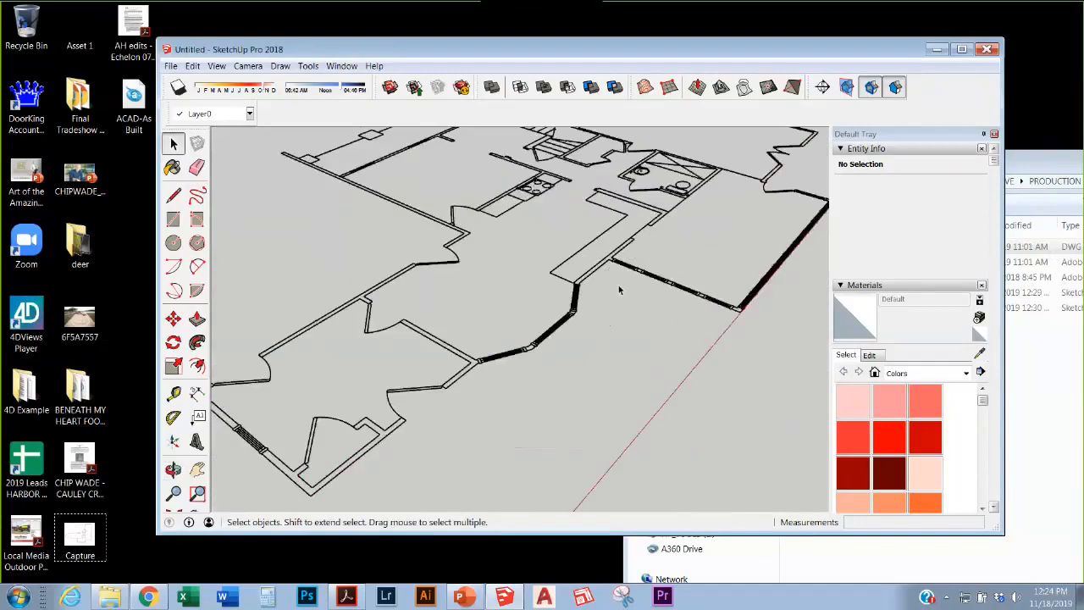
middle_drag(579, 291, 559, 237)
scroll(635, 287, down, 5)
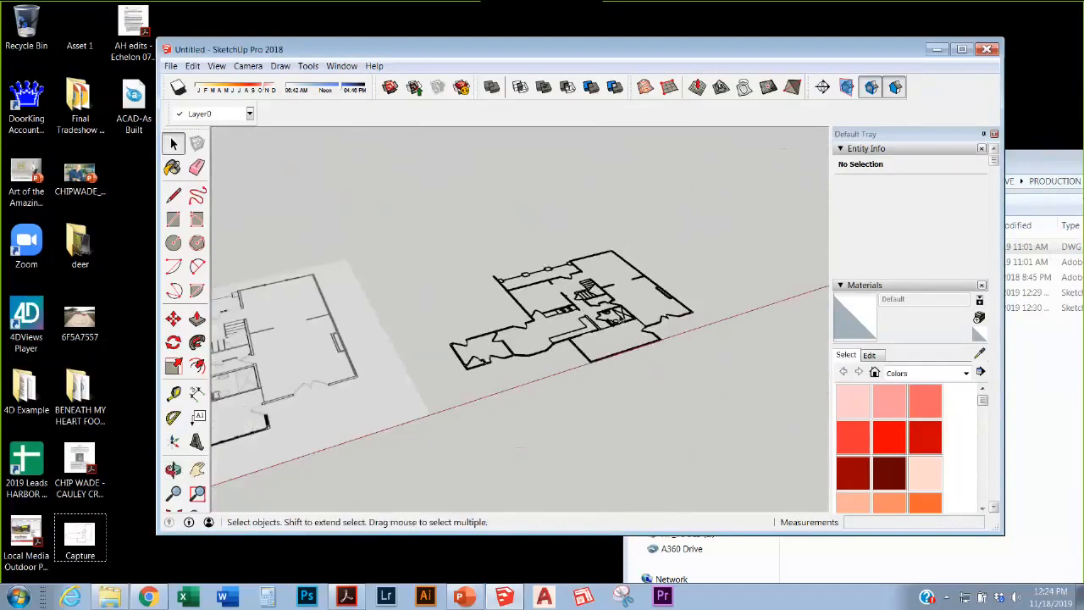
scroll(628, 307, down, 4)
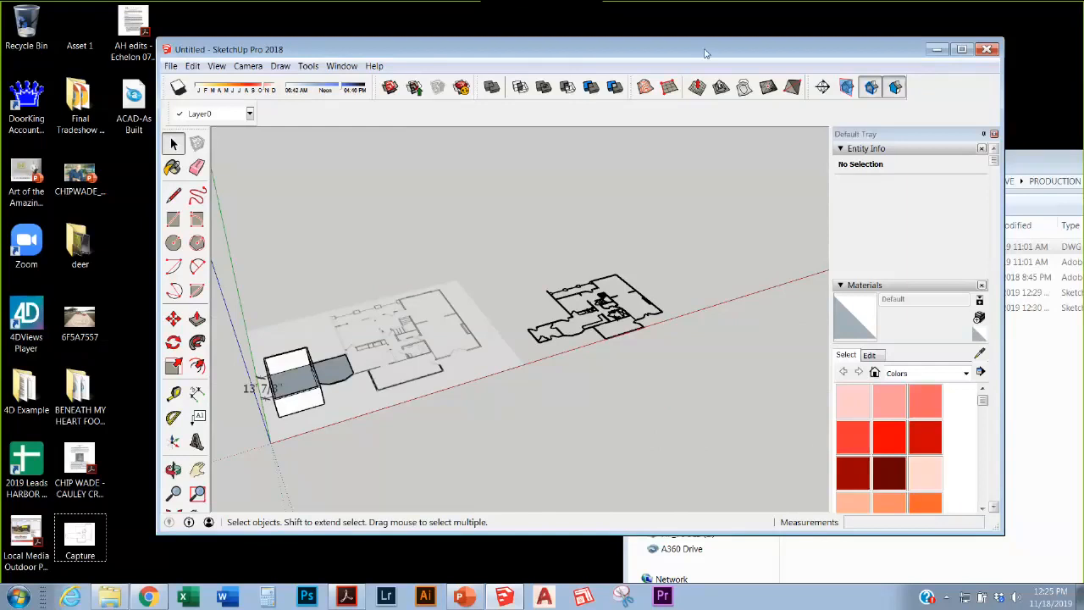
Step: Reposition the SketchUp window to uncover the project folder behind it
drag(707, 54, 708, 327)
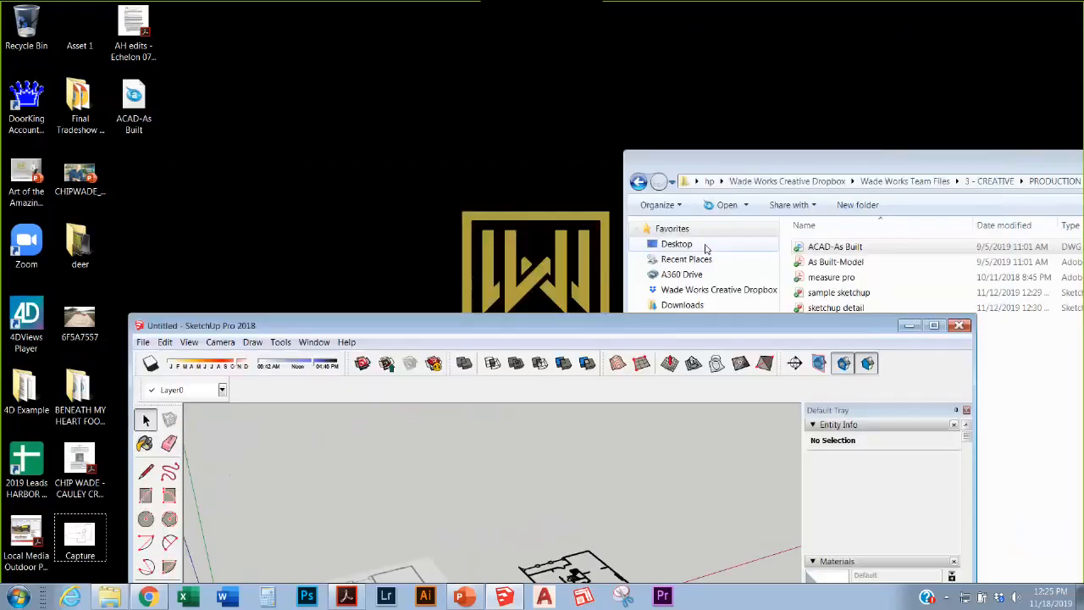
drag(706, 246, 703, 122)
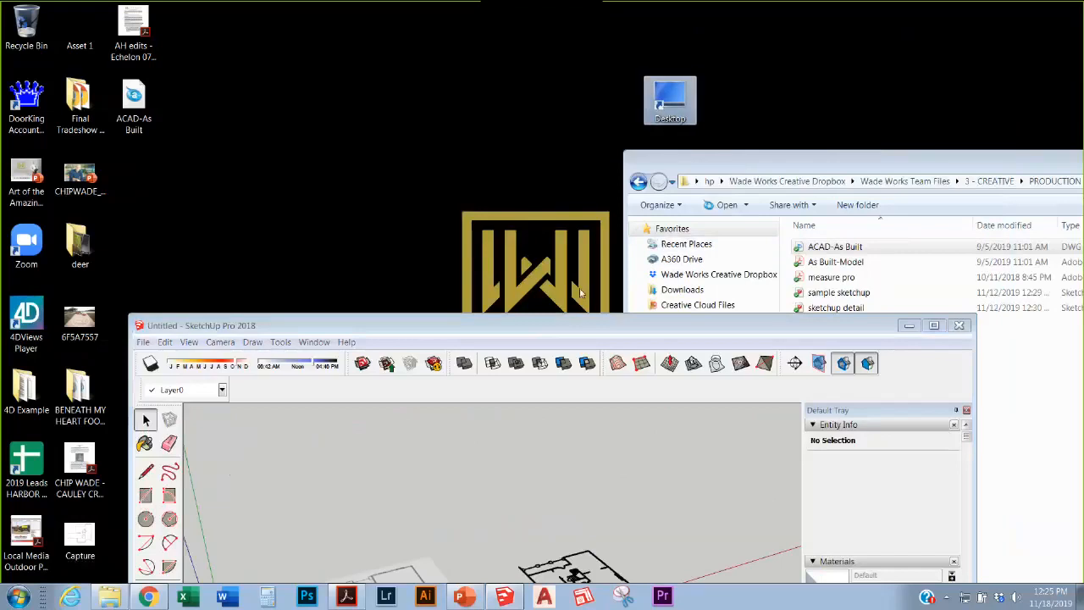
mouse_move(568, 326)
mouse_down()
mouse_move(515, 78)
mouse_move(500, 56)
mouse_up()
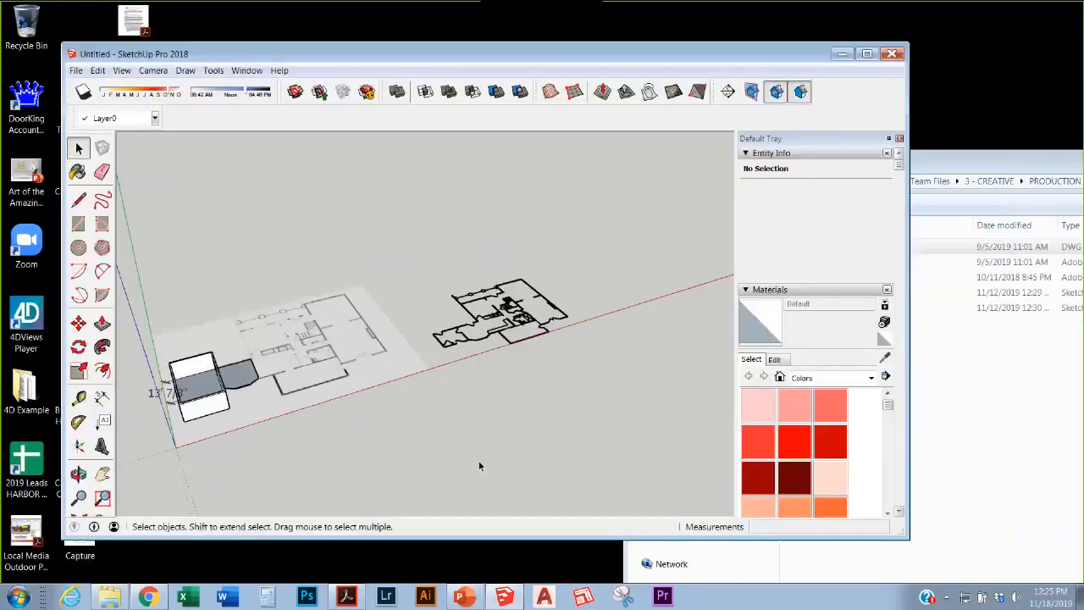
Step: Open the measure pro PDF report from the PRODUCTION folder, then minimize Acrobat
click(109, 597)
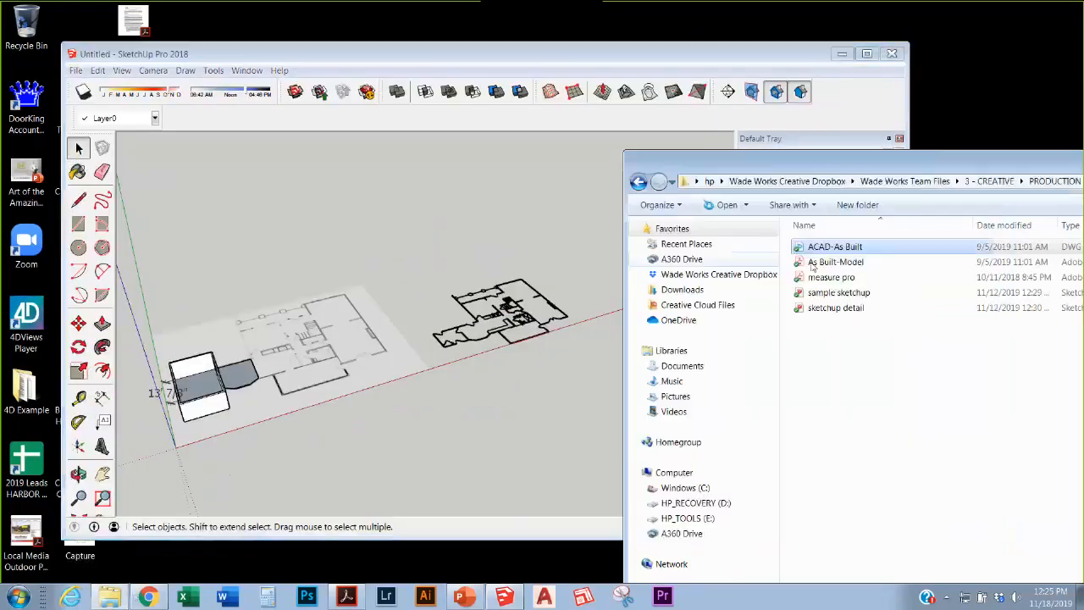
click(847, 377)
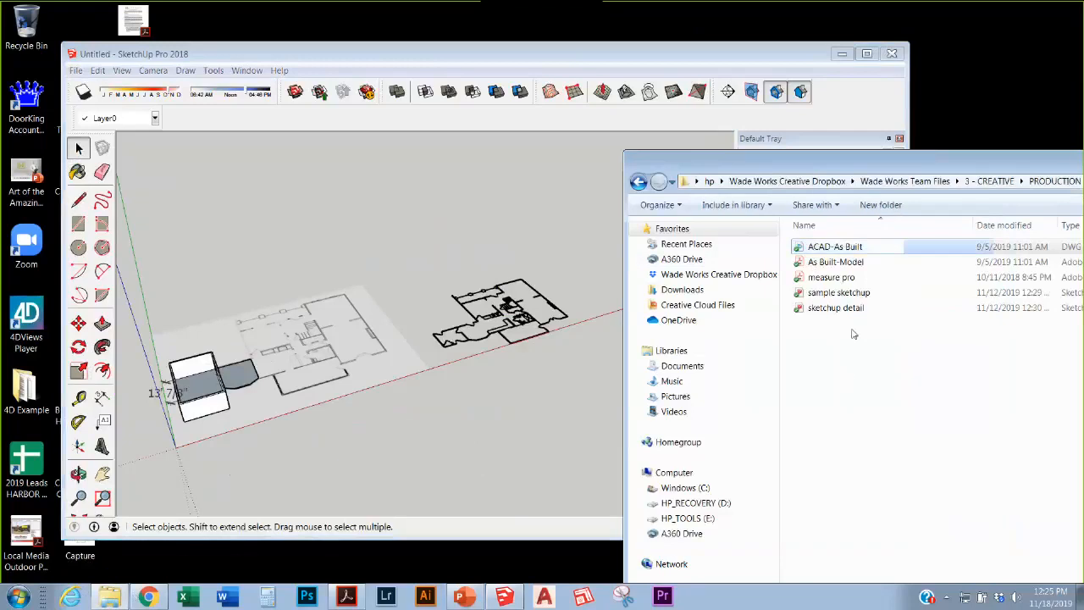
double_click(844, 283)
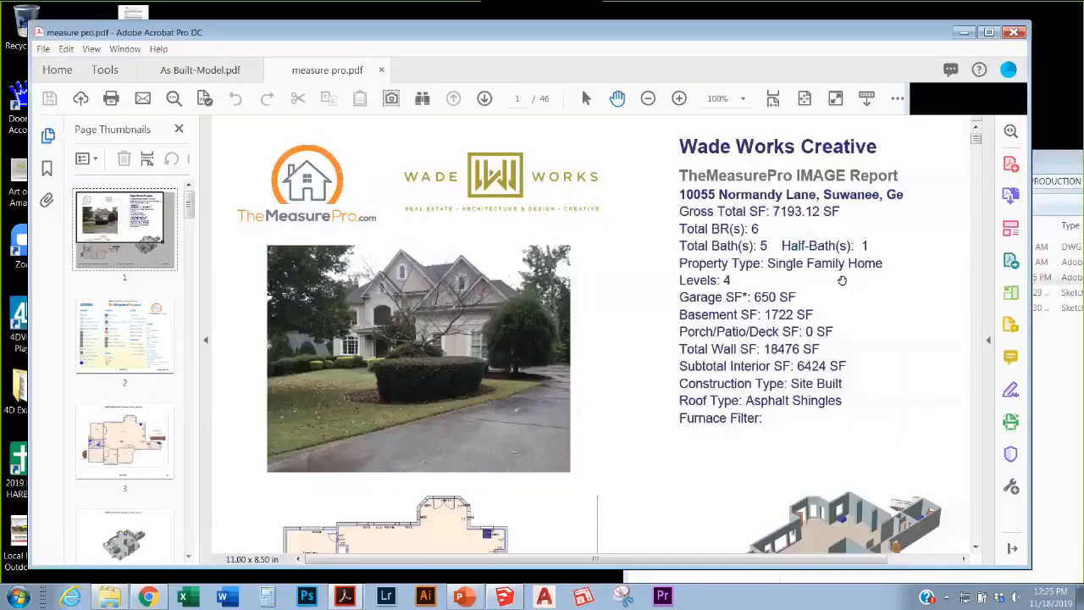
click(964, 32)
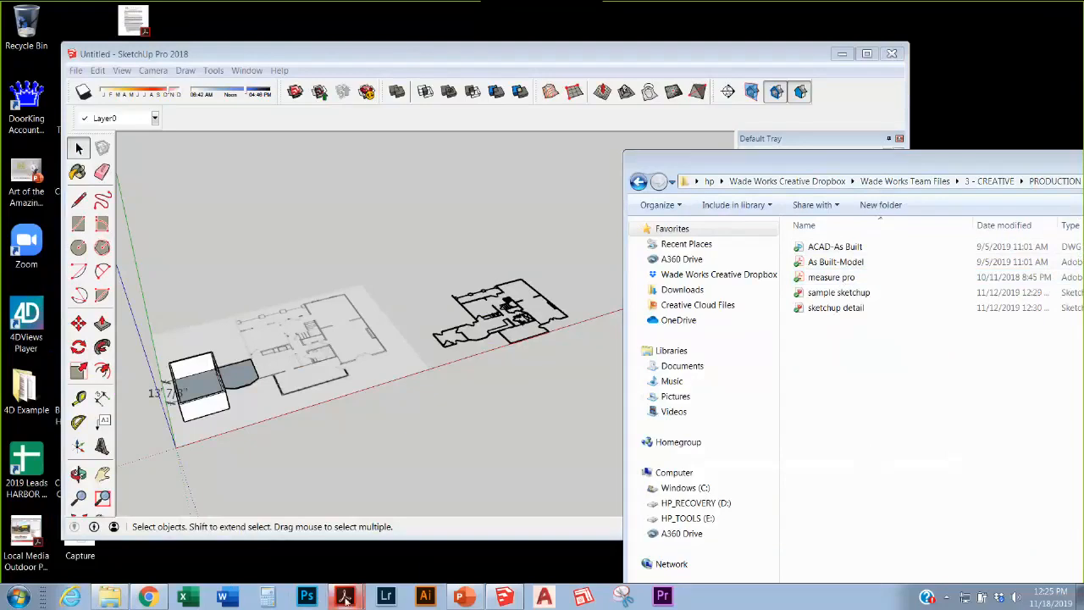
Step: Highlight the FIELD MEASURE bullet on the NKBA WEBINAR AS BUILD slide, then return to SketchUp
mouse_move(344, 597)
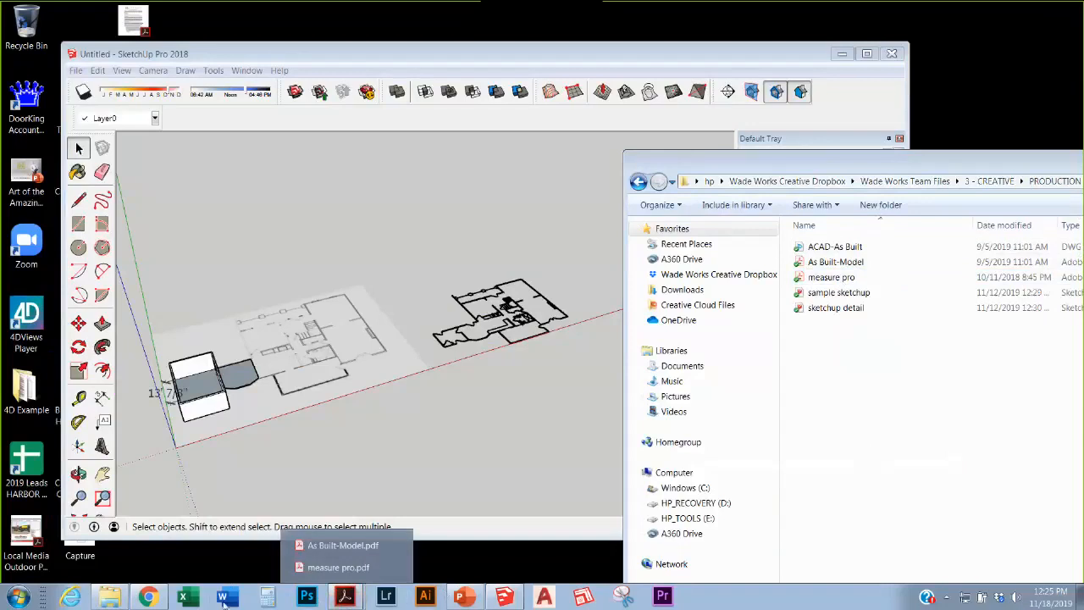
click(458, 597)
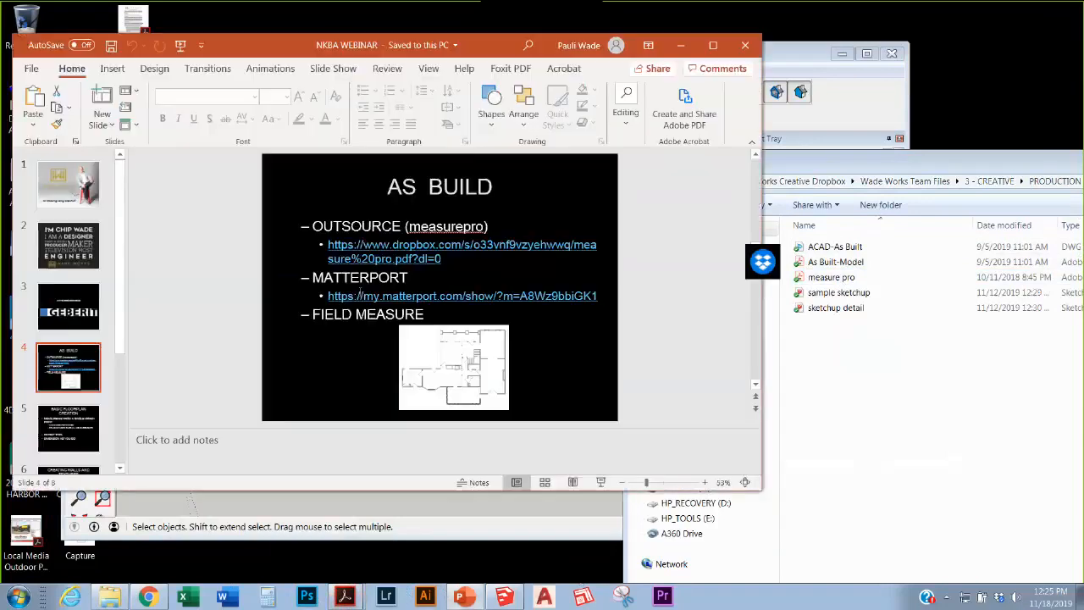
click(321, 323)
drag(312, 314, 437, 316)
click(550, 335)
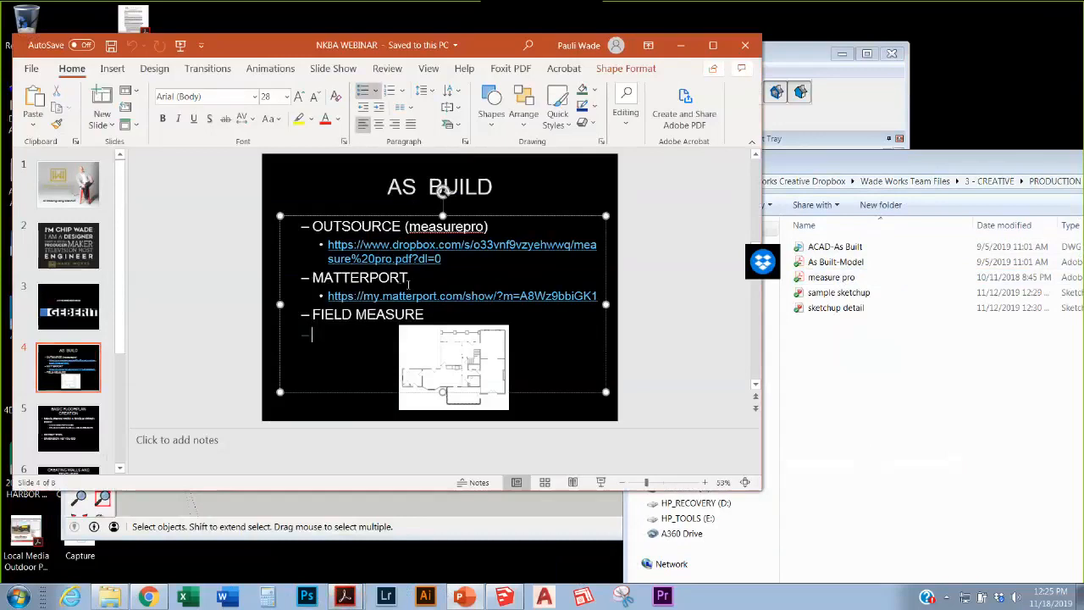
click(425, 527)
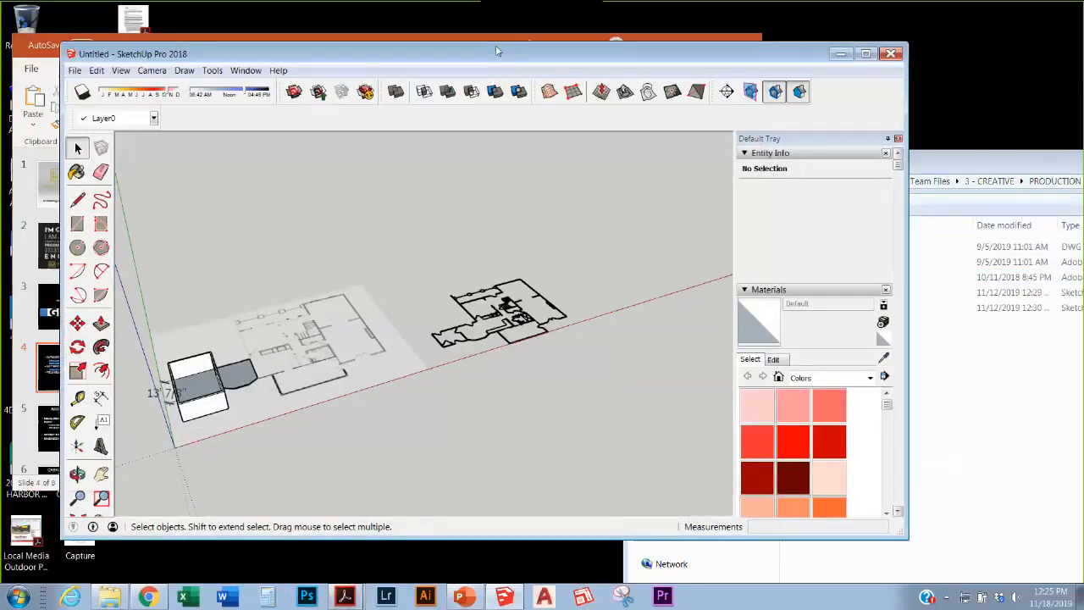
Step: Search Google for 'matterport' in Chrome and browse the image results
click(148, 597)
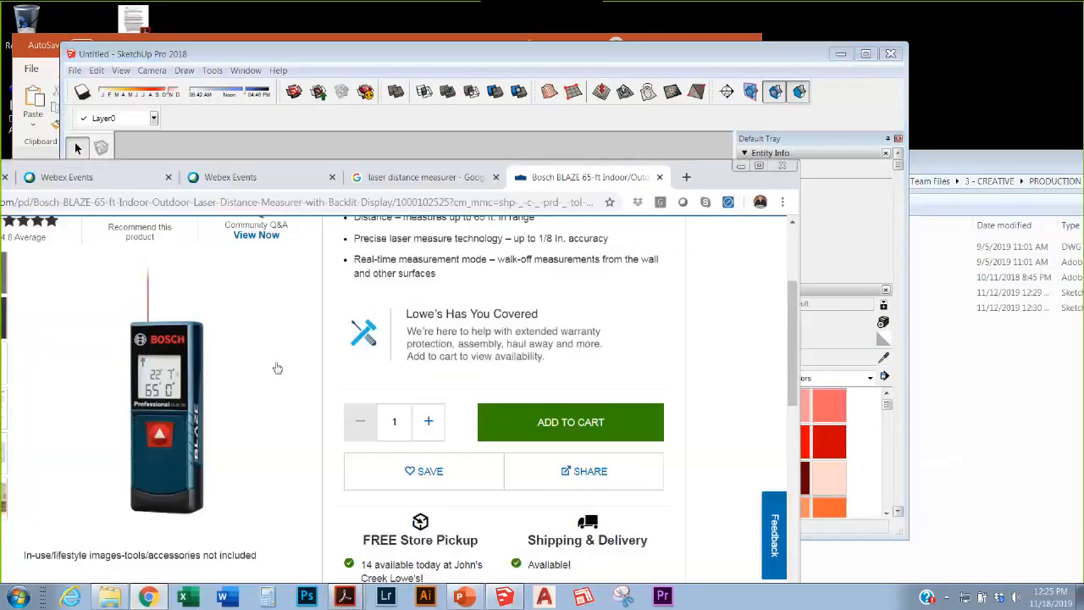
drag(706, 186, 901, 39)
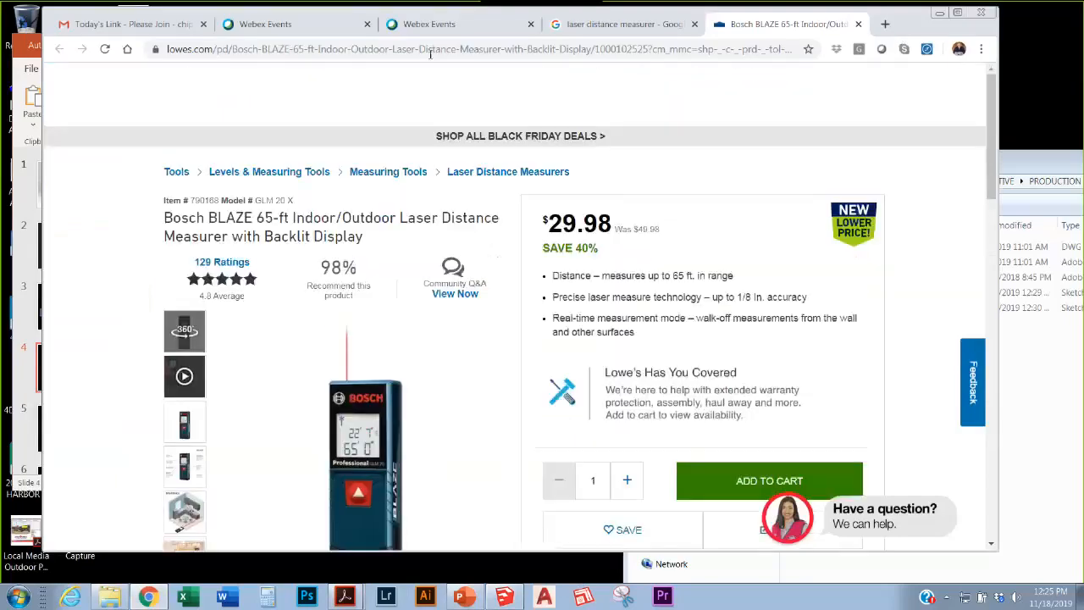
click(431, 49)
text(matterpo)
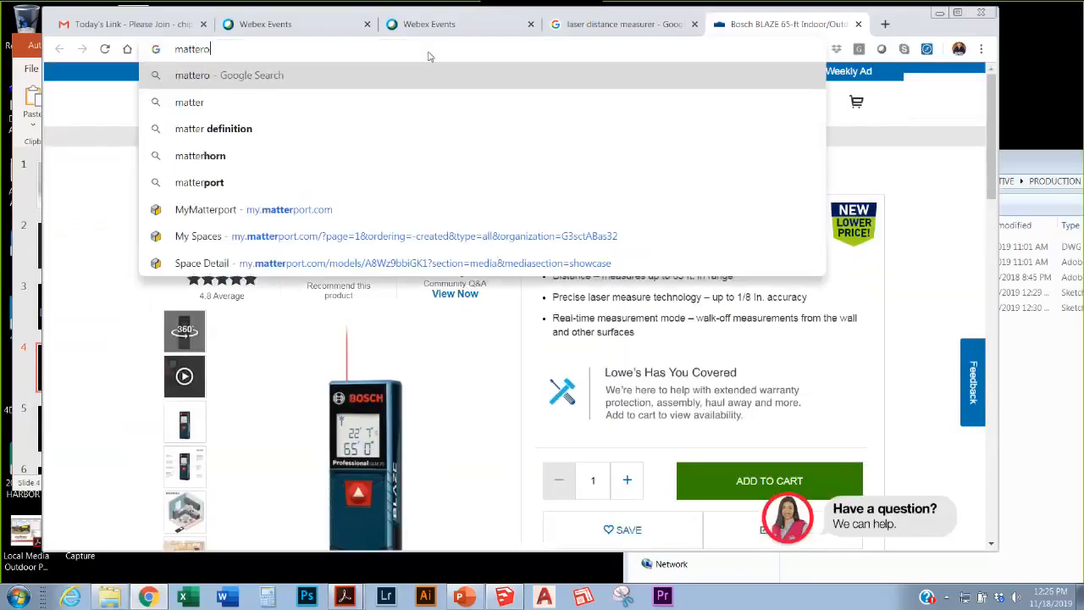
text(rt)
key(Return)
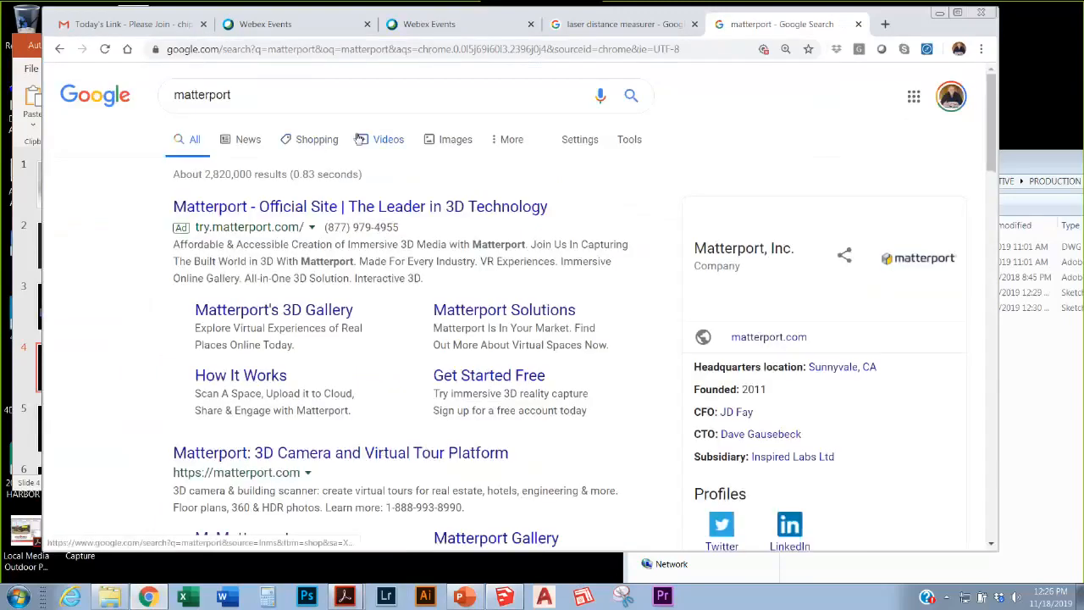
click(456, 139)
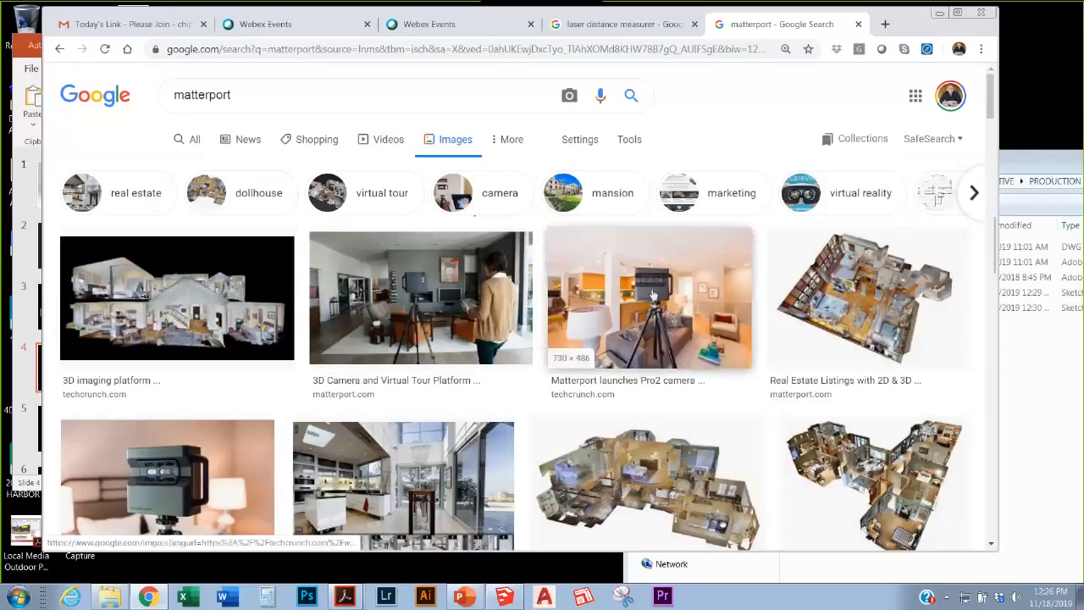
scroll(629, 335, down, 3)
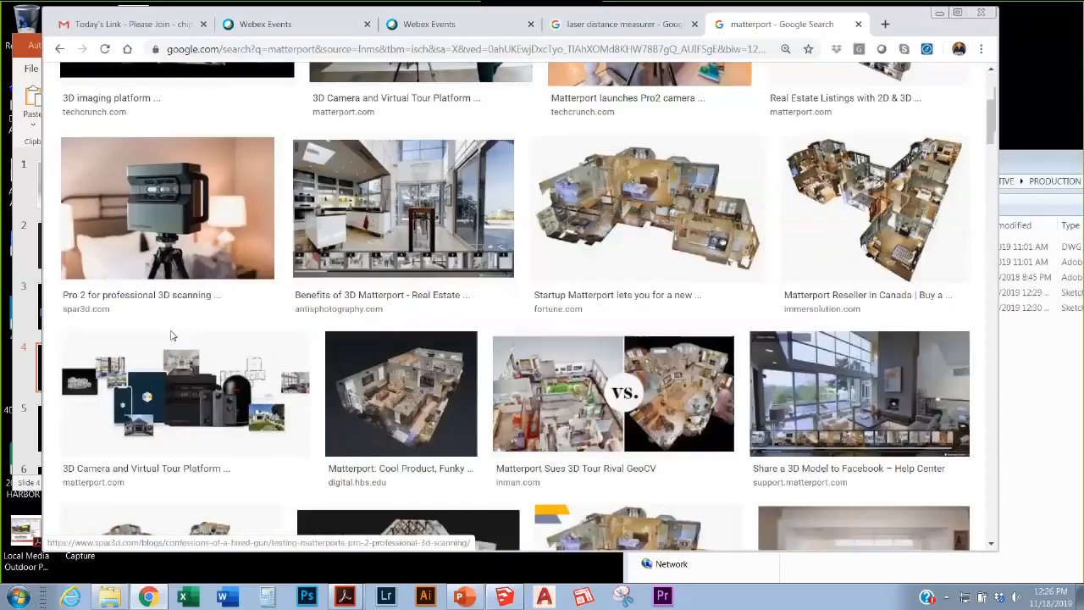
scroll(230, 334, up, 1)
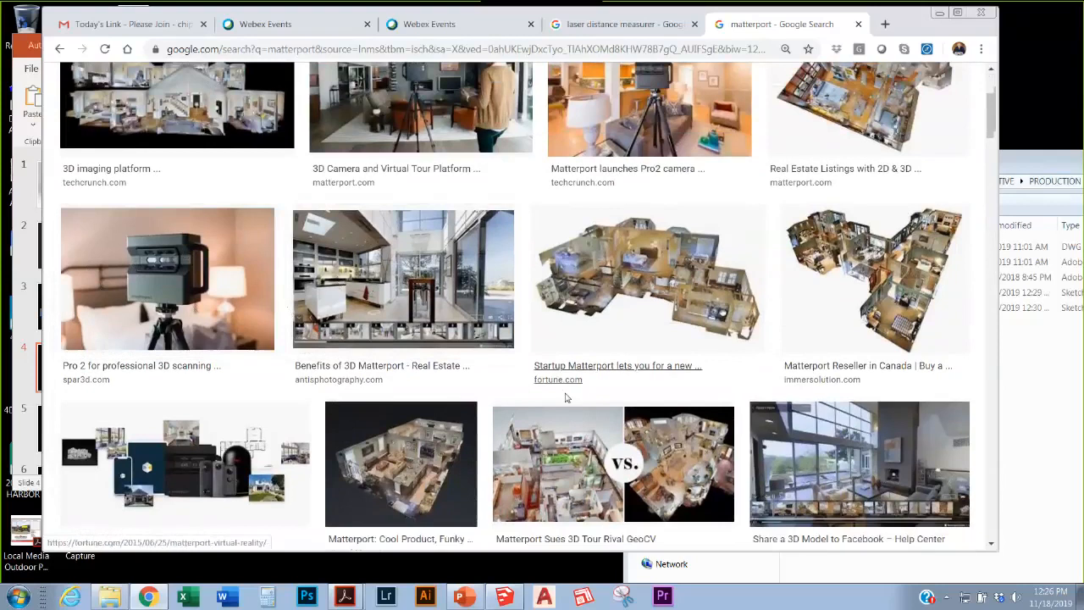
scroll(623, 394, up, 3)
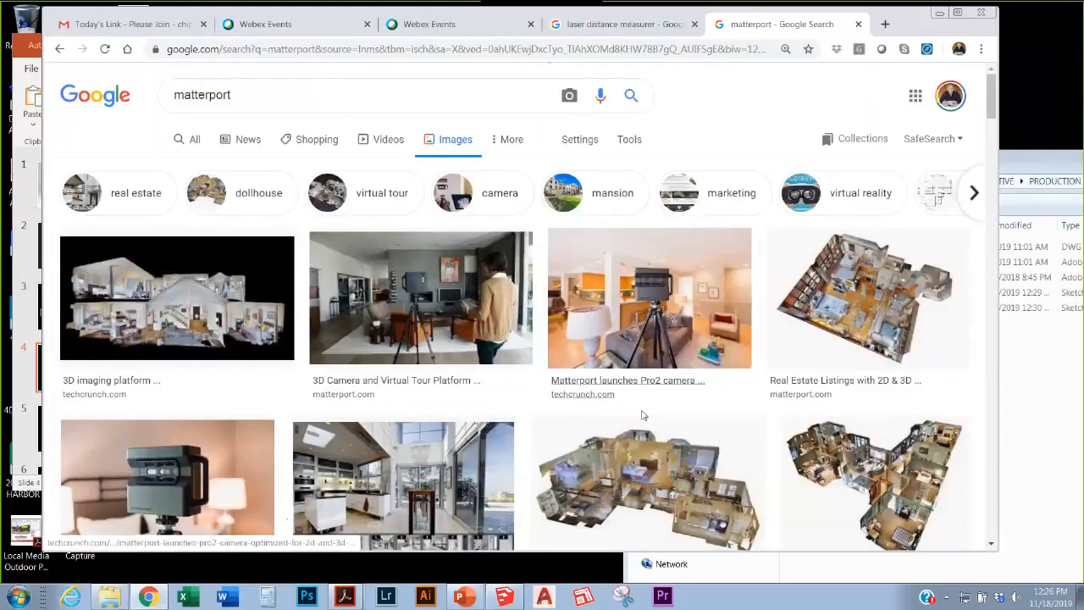
scroll(660, 435, down, 2)
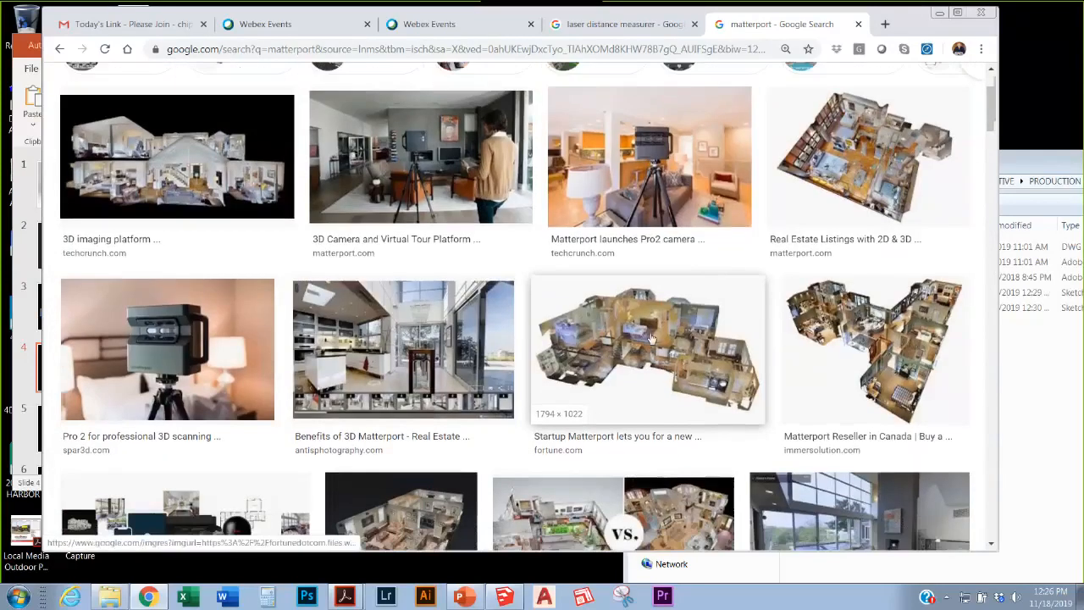
Step: Go to my.matterport.com, accept the subscription agreement update, and open the Misty Mill space
click(346, 50)
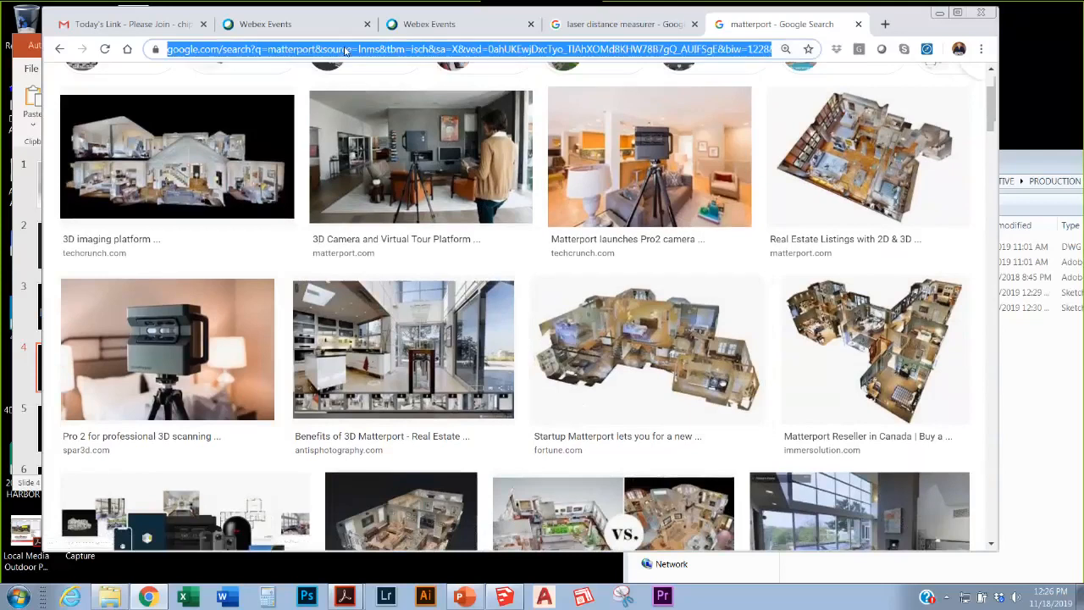
text(my)
key(Return)
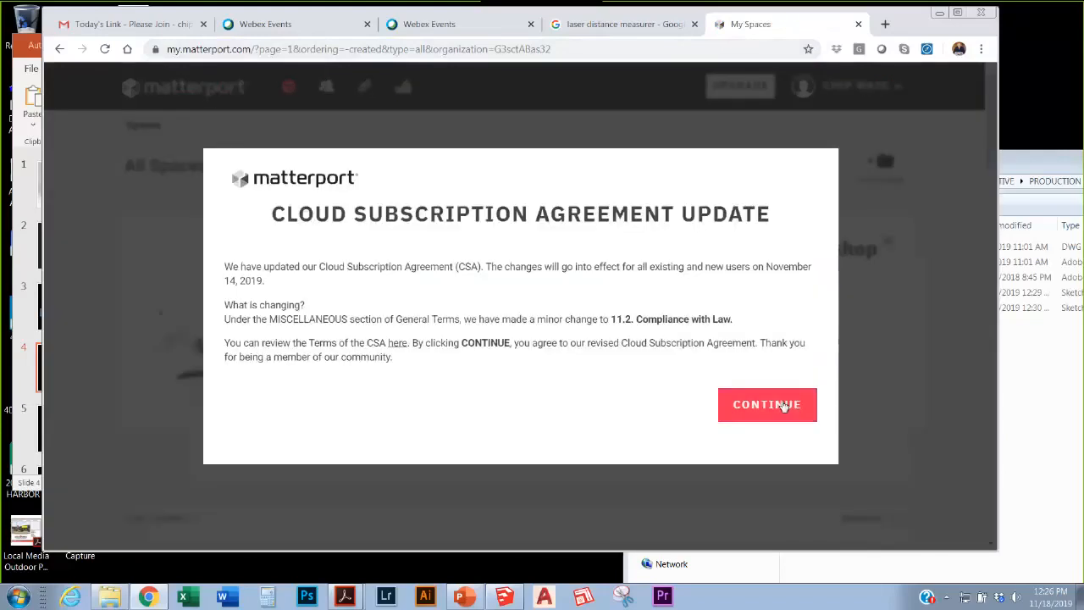
click(785, 405)
scroll(438, 324, down, 3)
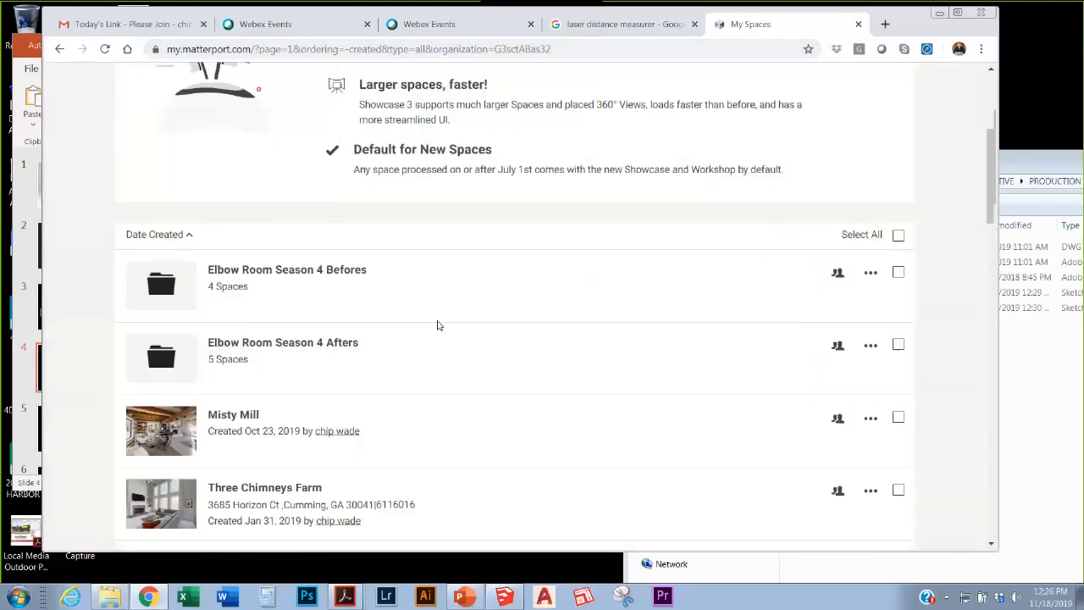
scroll(450, 320, down, 2)
scroll(450, 320, down, 6)
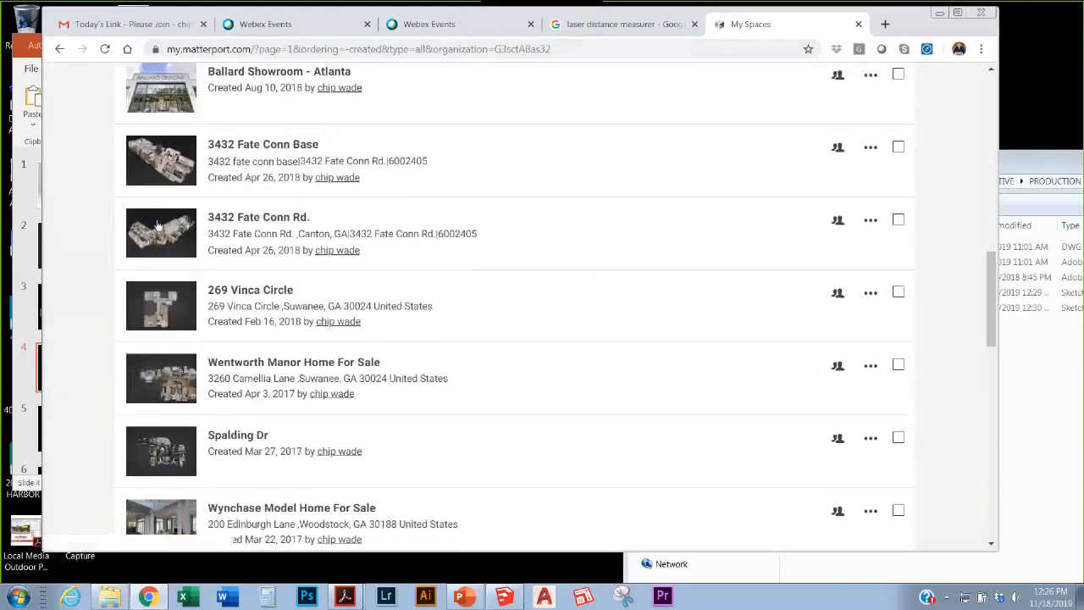
scroll(333, 441, up, 5)
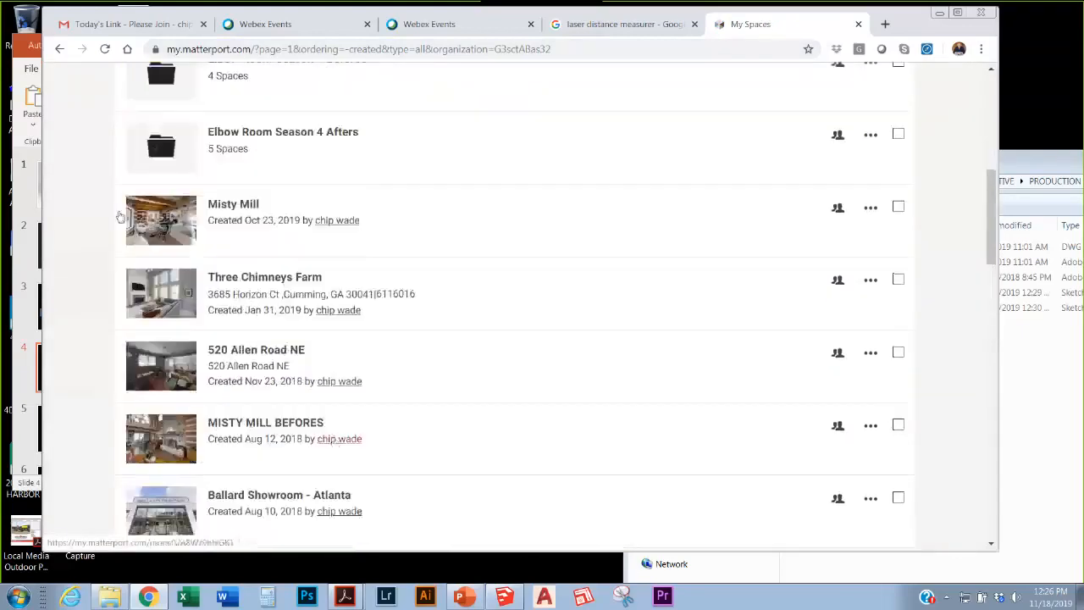
click(188, 222)
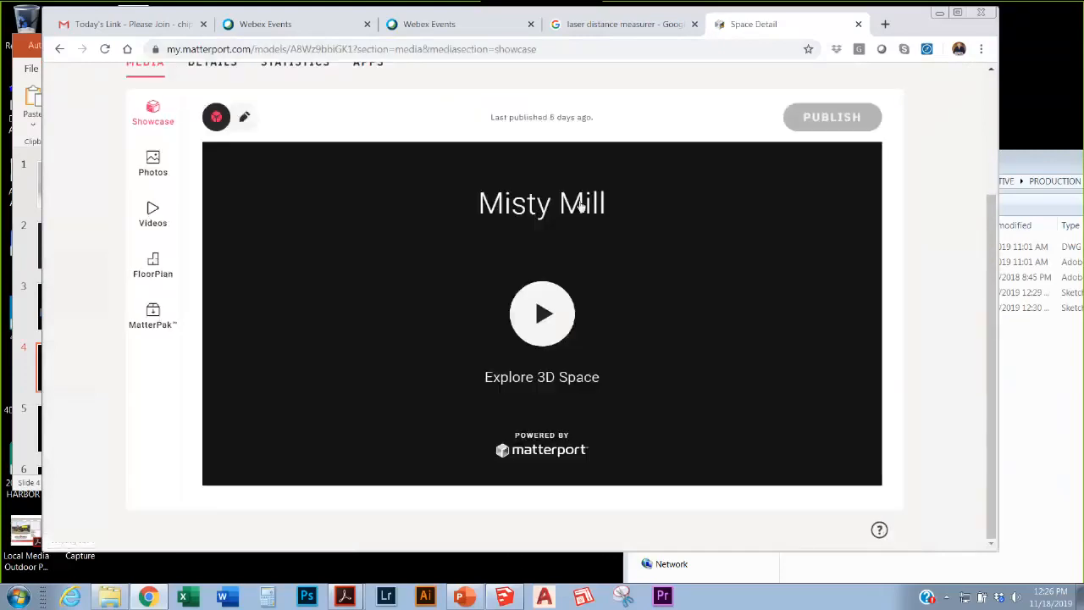
Step: Start the Misty Mill 3D showcase and view it full screen
click(542, 313)
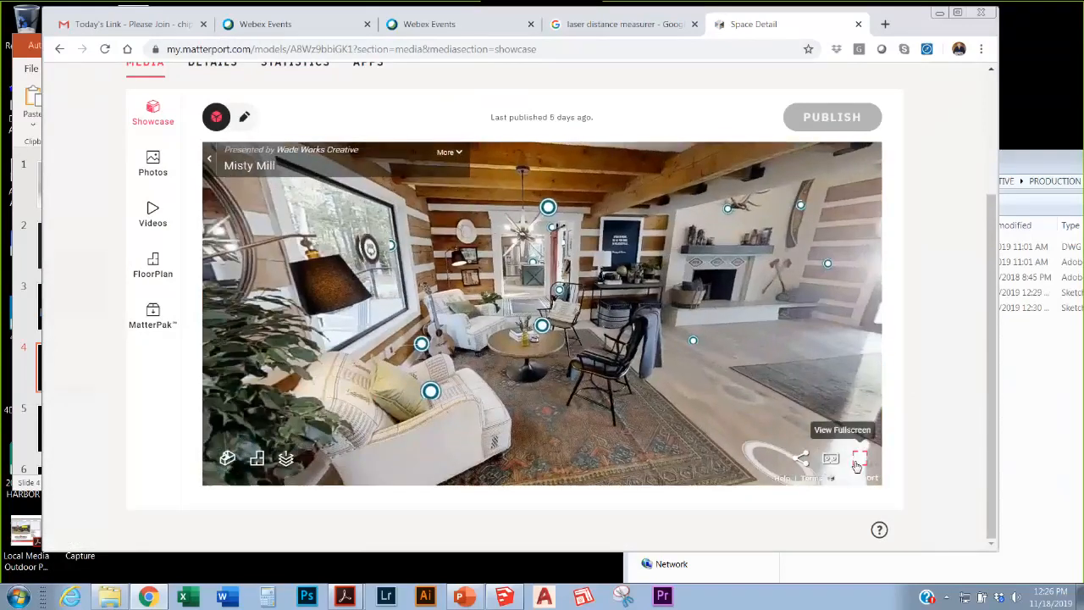
click(858, 465)
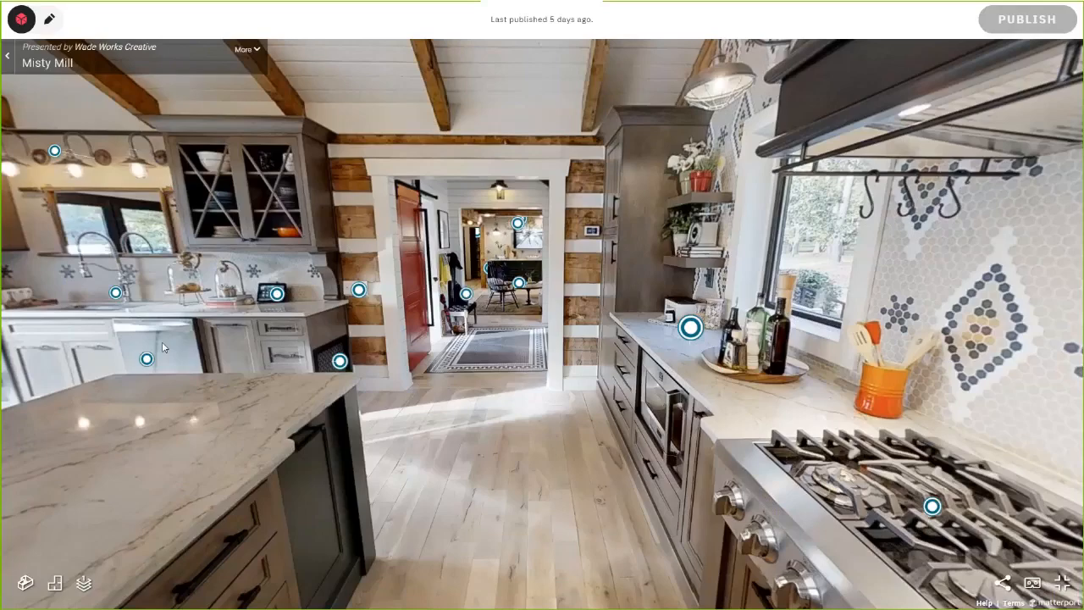
Step: Walk the tour through the bathroom, entry, living room and hallway, then show the floor plan
mouse_move(691, 328)
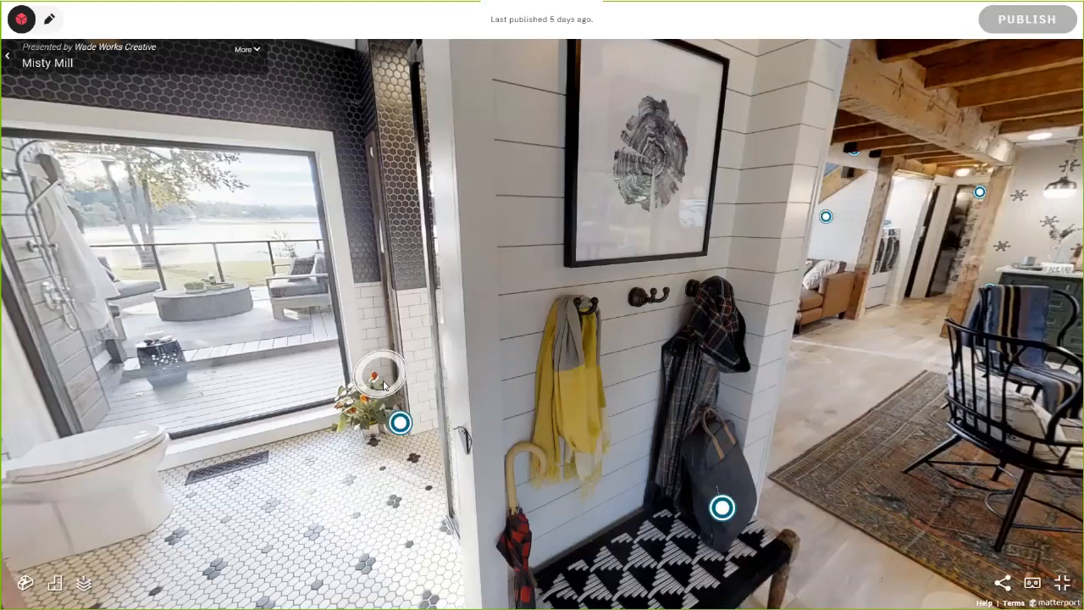
click(384, 385)
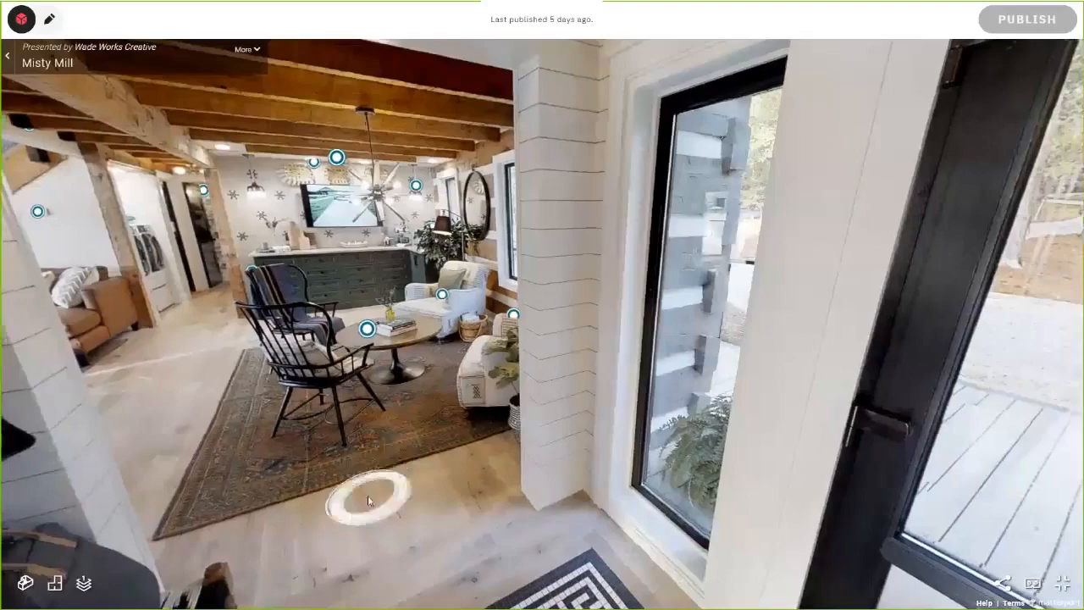
drag(368, 499, 547, 498)
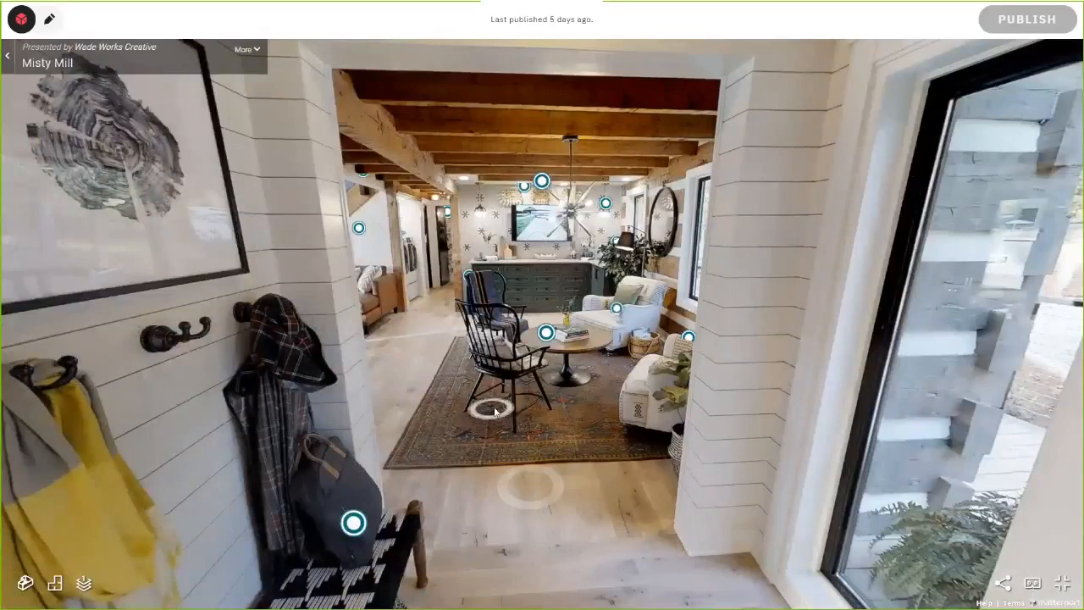
click(495, 412)
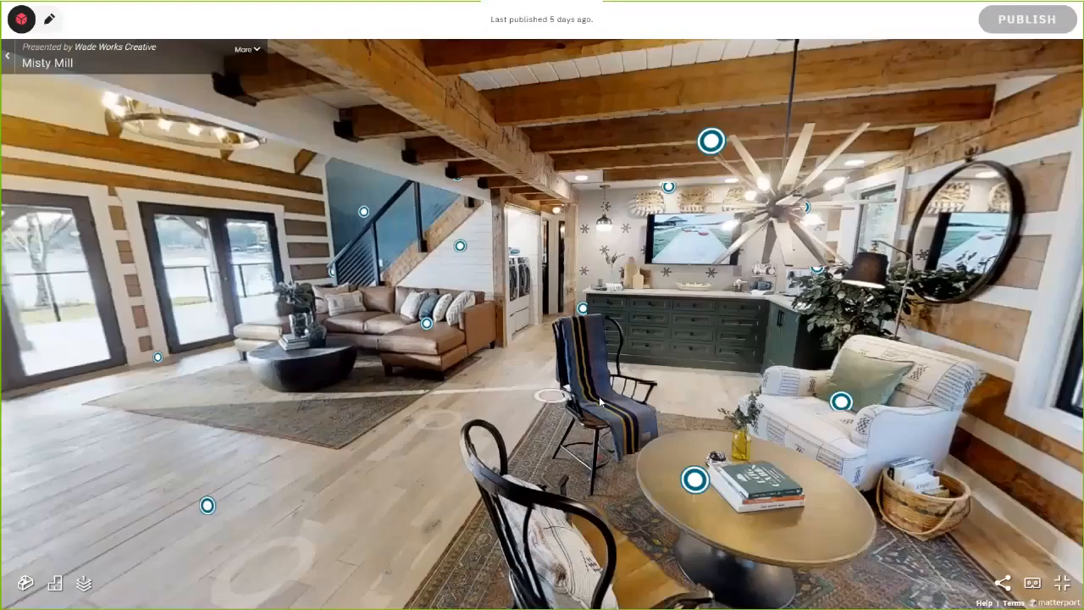
click(600, 403)
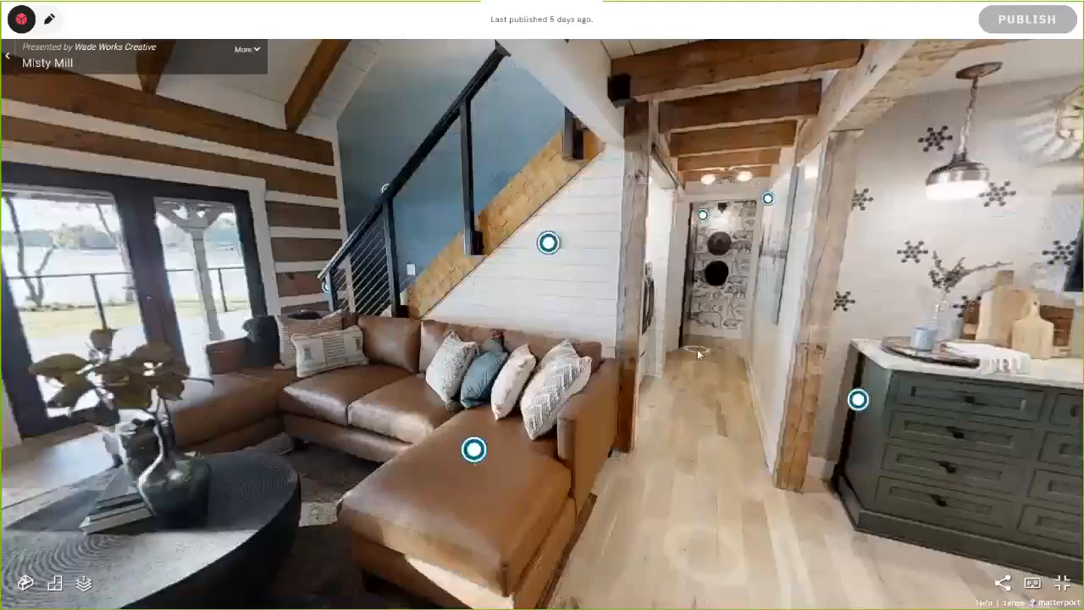
click(698, 352)
click(47, 586)
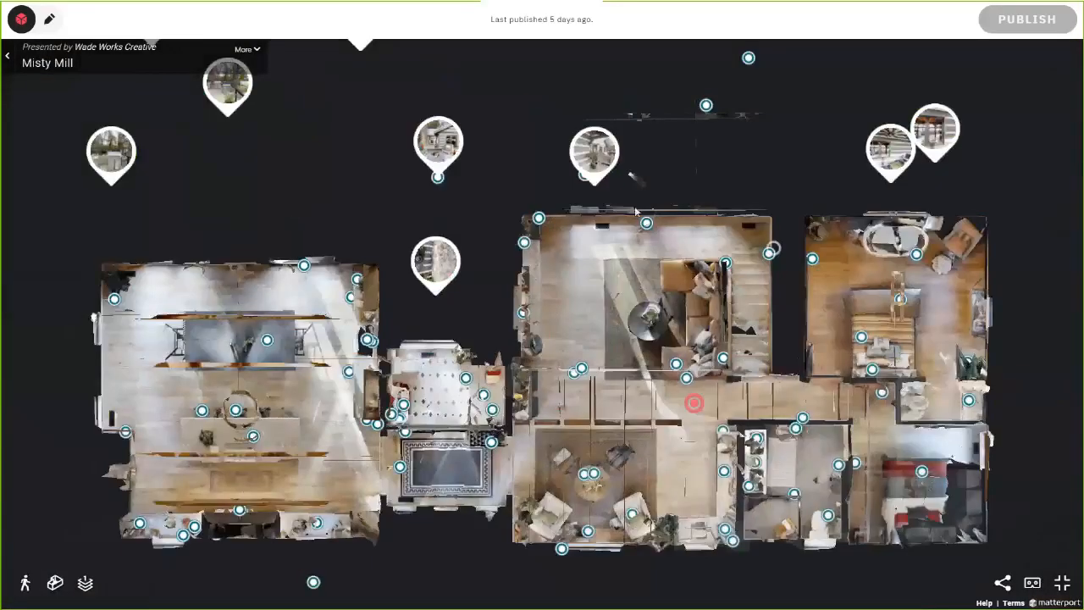
Step: Show a single floor, step into the upstairs hallway, and walk into the bedroom
click(85, 585)
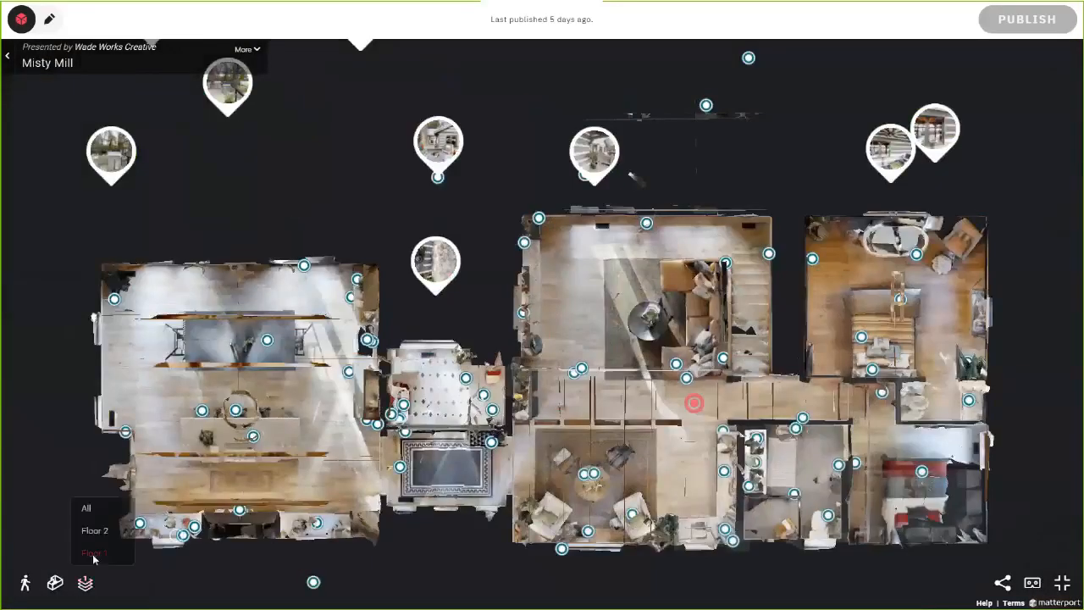
click(94, 538)
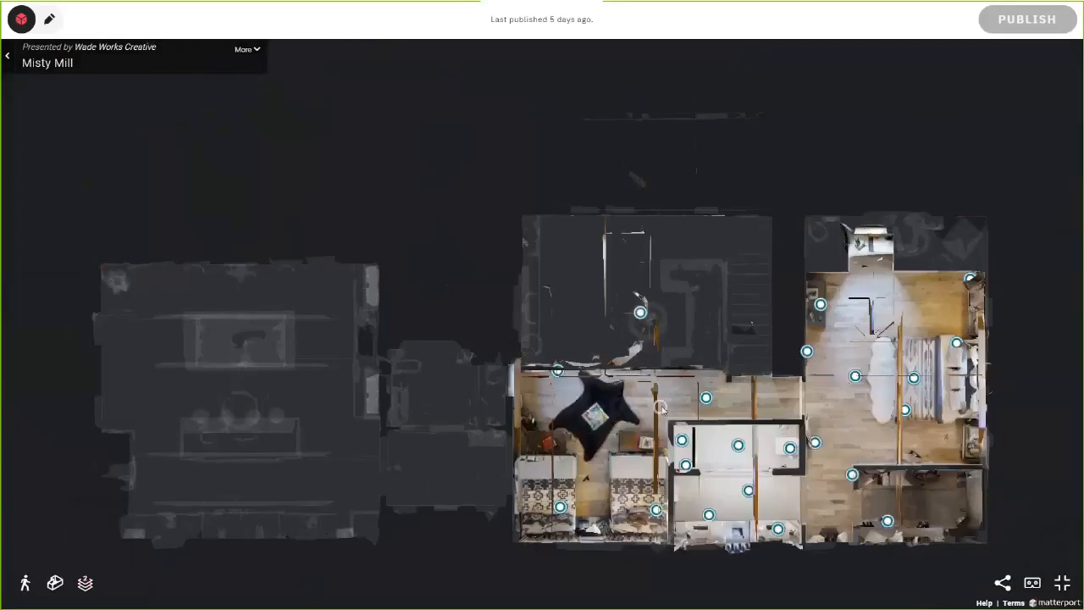
click(662, 407)
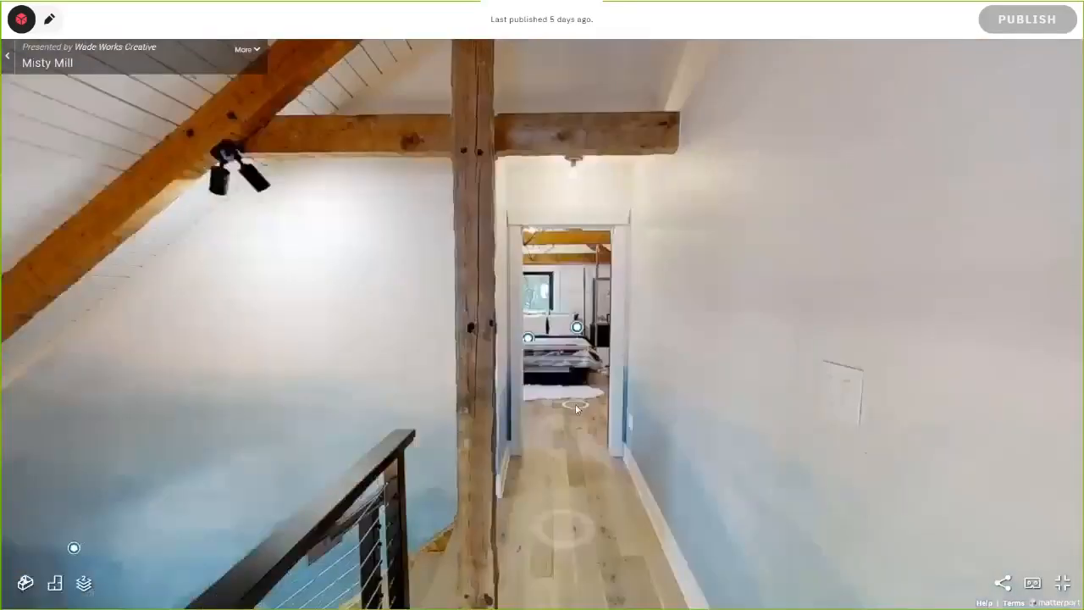
click(576, 408)
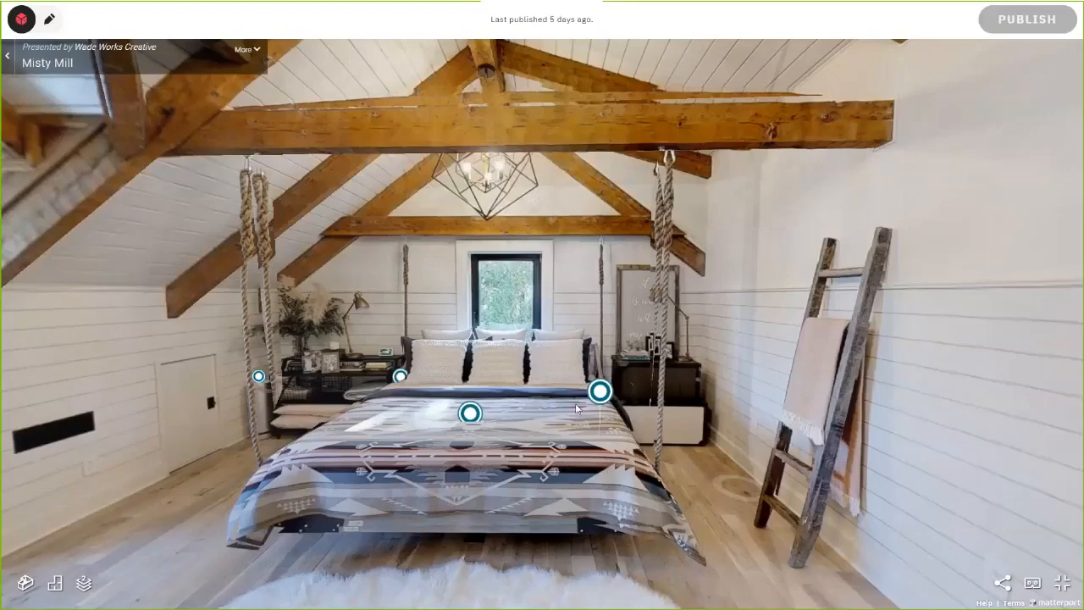
click(575, 403)
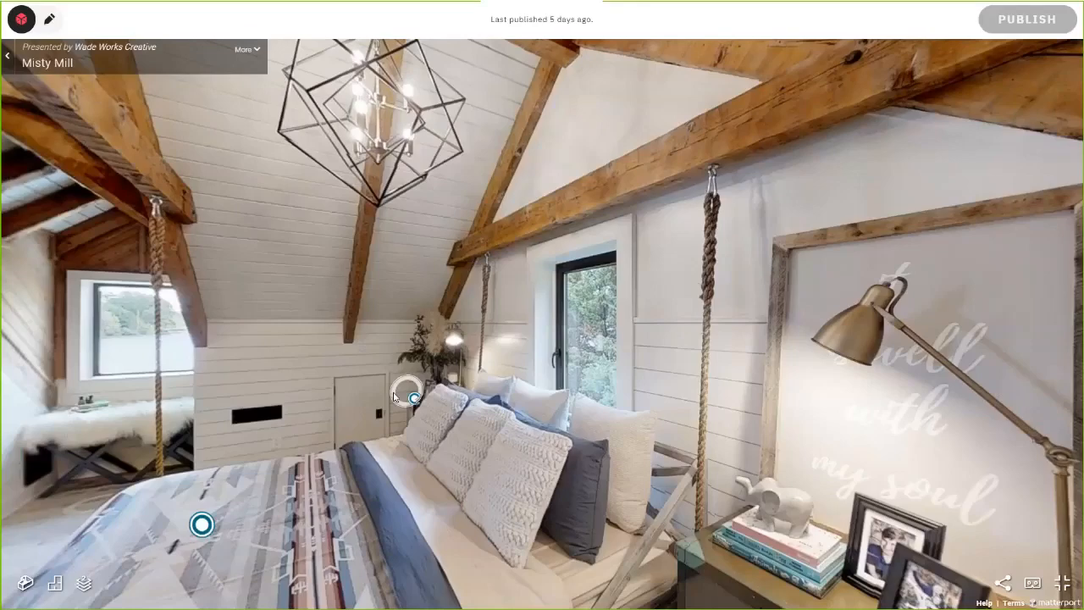
Step: Walk down the corridor into the loft, look around, then return toward the bedroom door
click(394, 397)
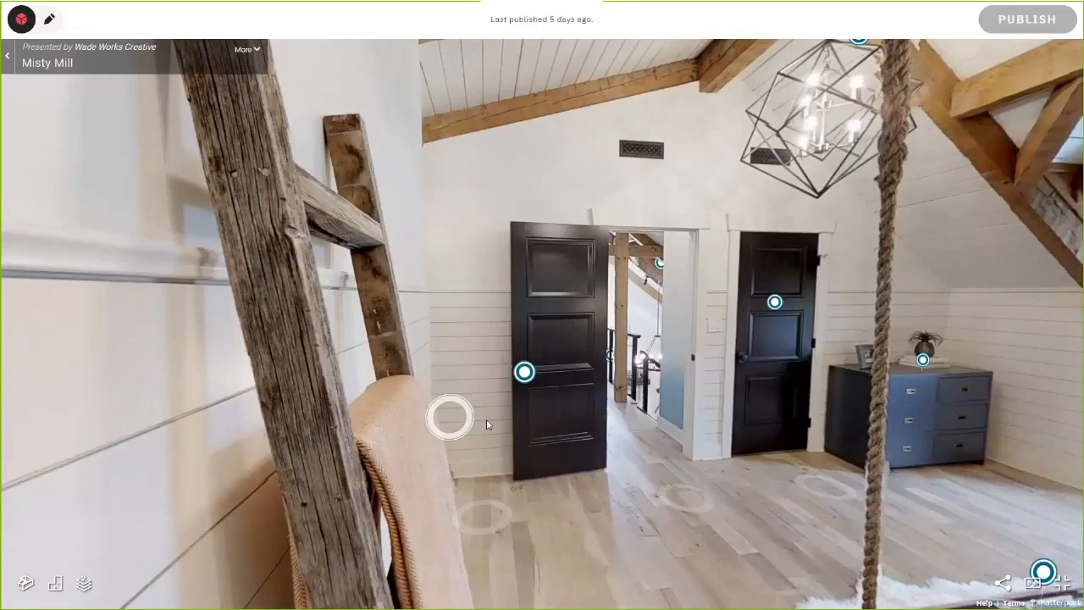
click(487, 424)
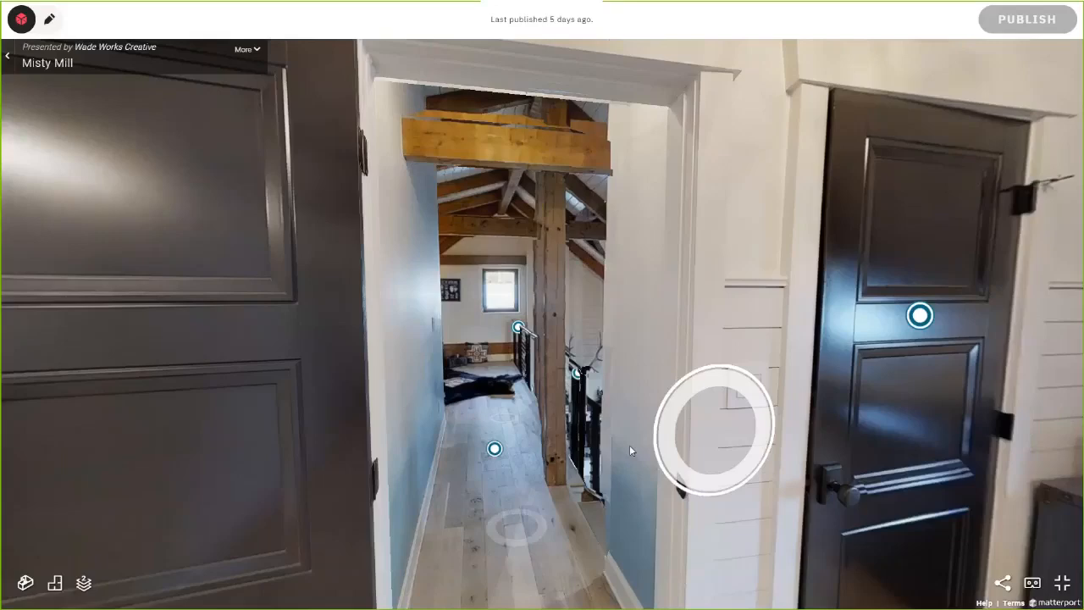
click(629, 444)
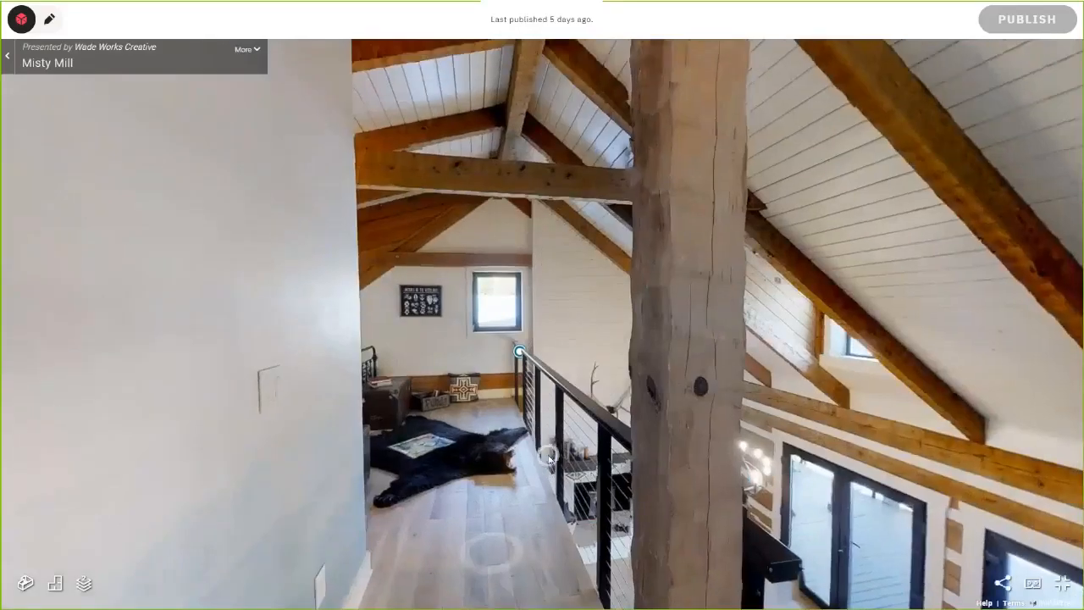
click(505, 461)
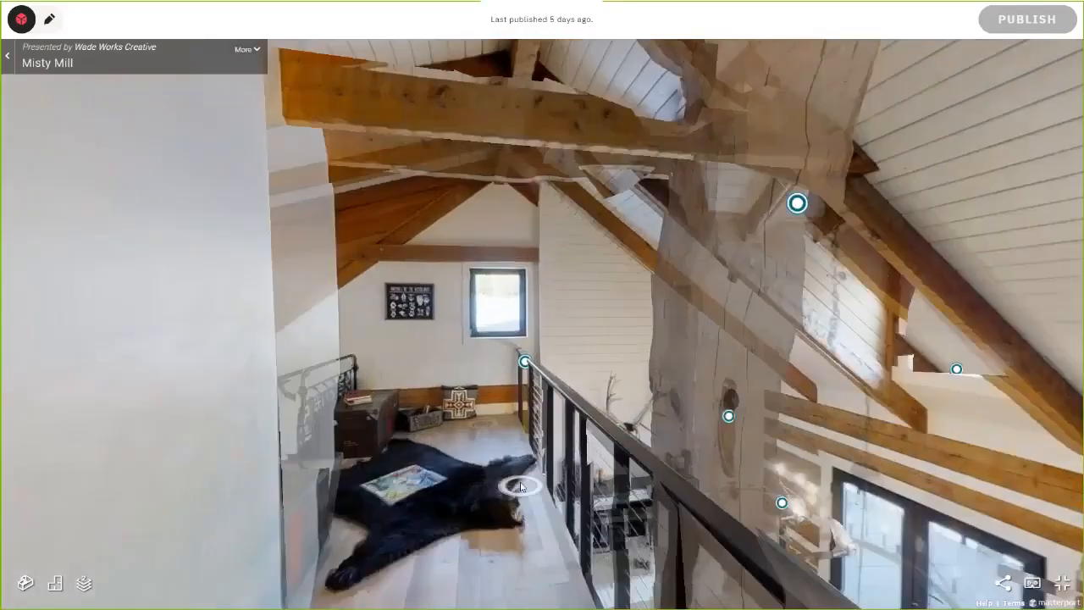
click(505, 462)
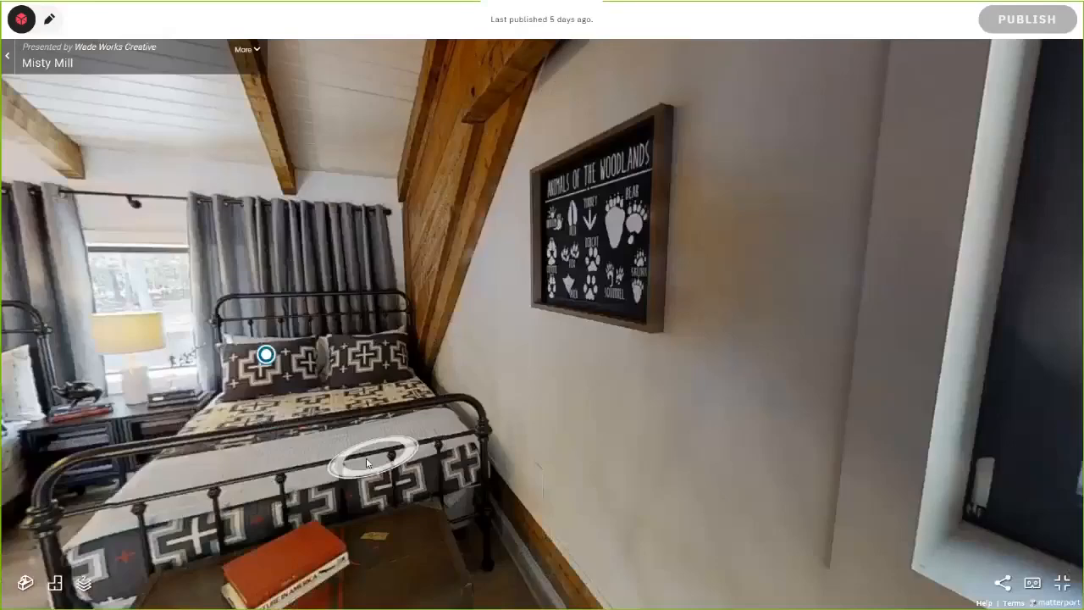
drag(367, 462, 762, 334)
click(461, 324)
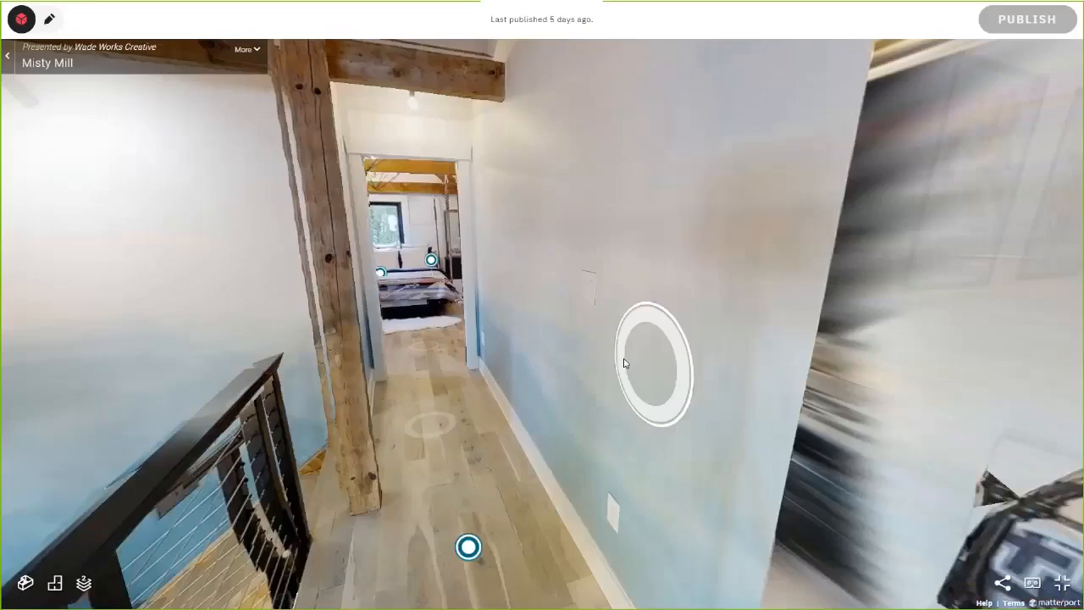
drag(448, 416, 885, 278)
click(883, 273)
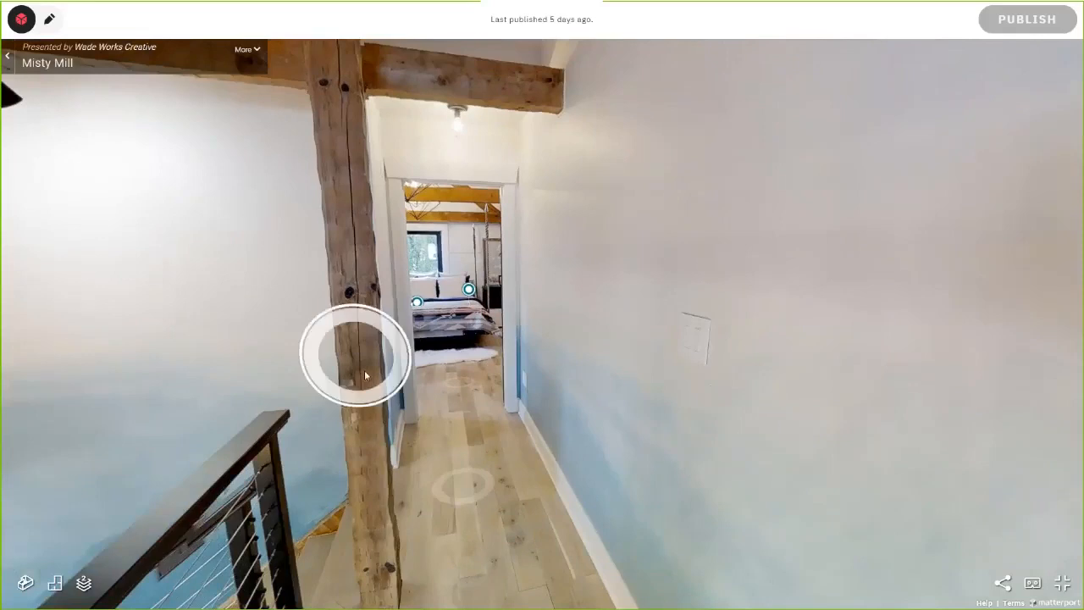
Step: Leave full screen and look around the stairwell, moving to a spot overlooking the stairs
key(alt+Tab)
key(alt+Tab)
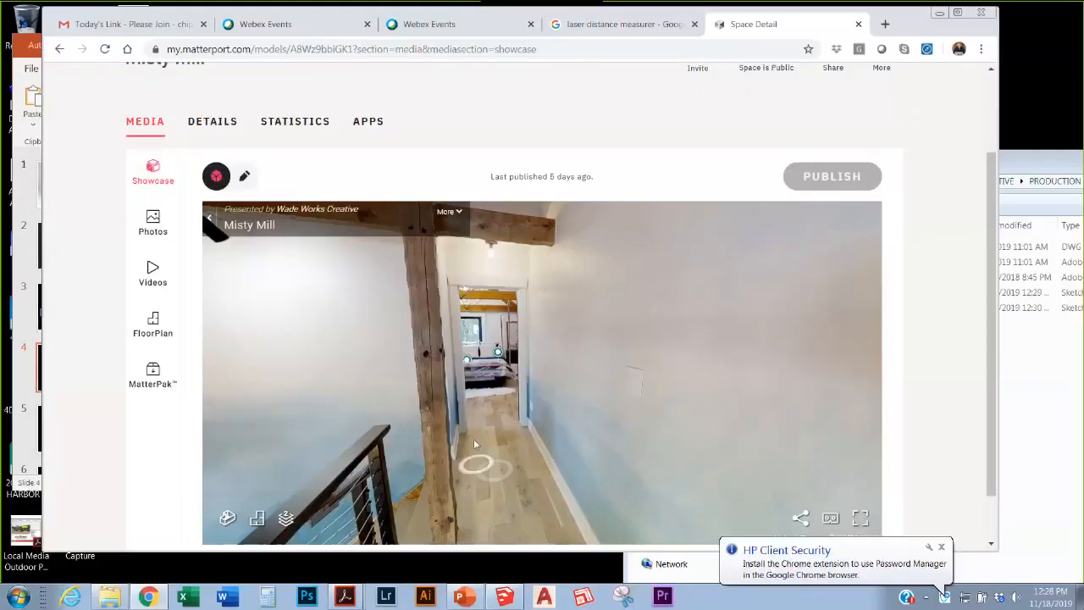
drag(652, 372, 834, 371)
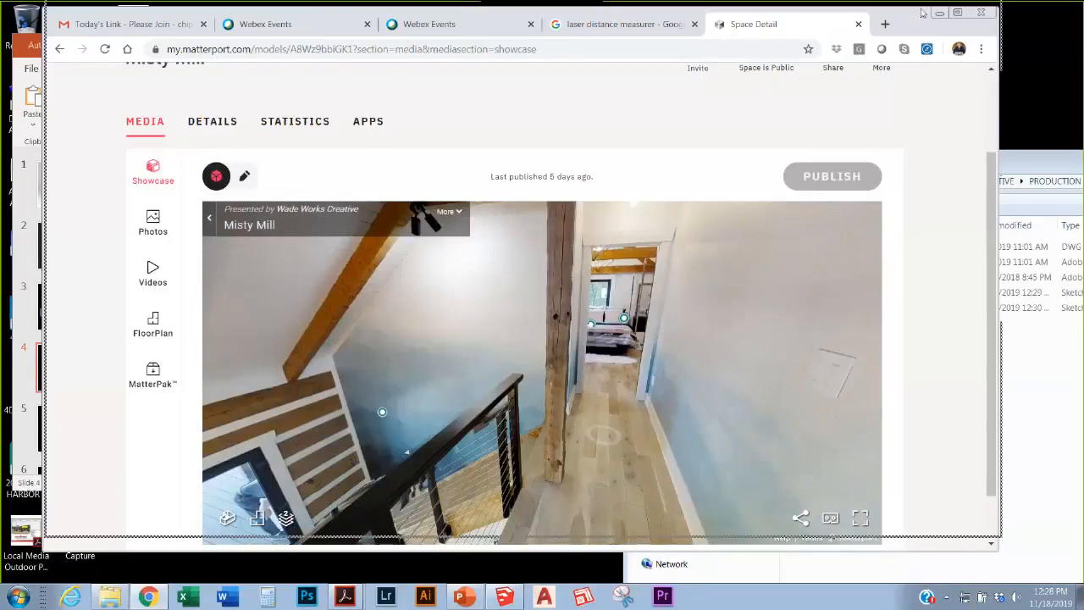
drag(921, 27, 926, 33)
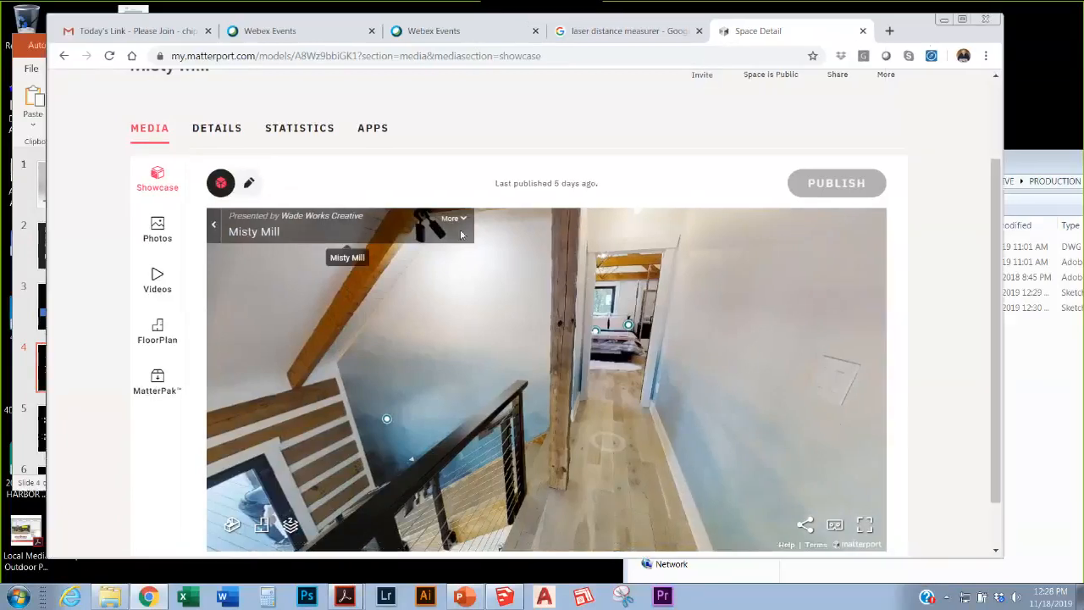
scroll(463, 239, down, 3)
drag(436, 336, 658, 436)
click(659, 437)
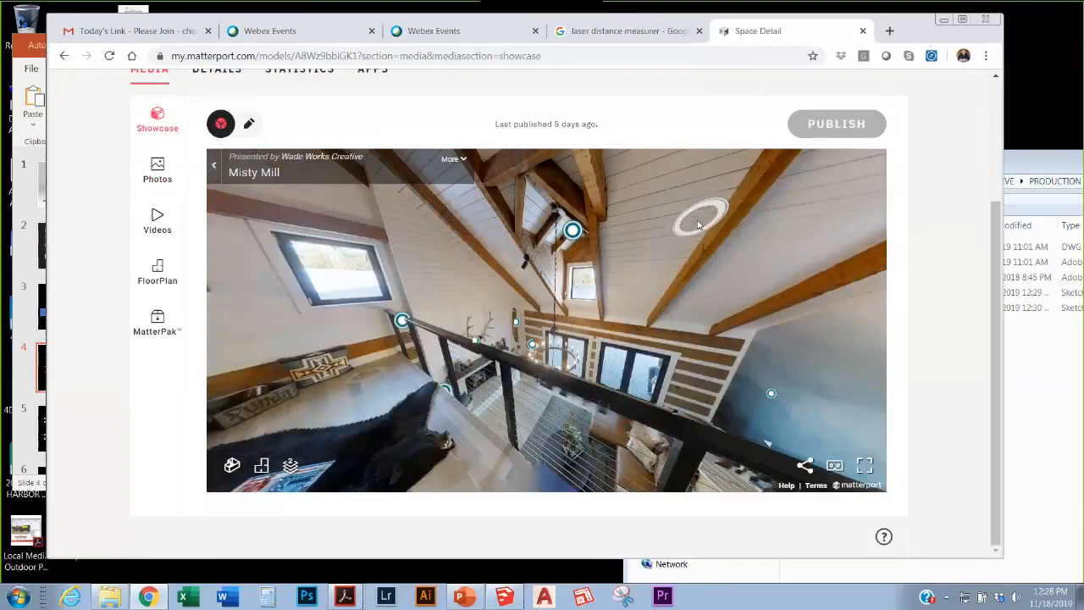
Step: Close the Matterport and laser measurer tabs and present the AS BUILD slide as a slide show
click(863, 30)
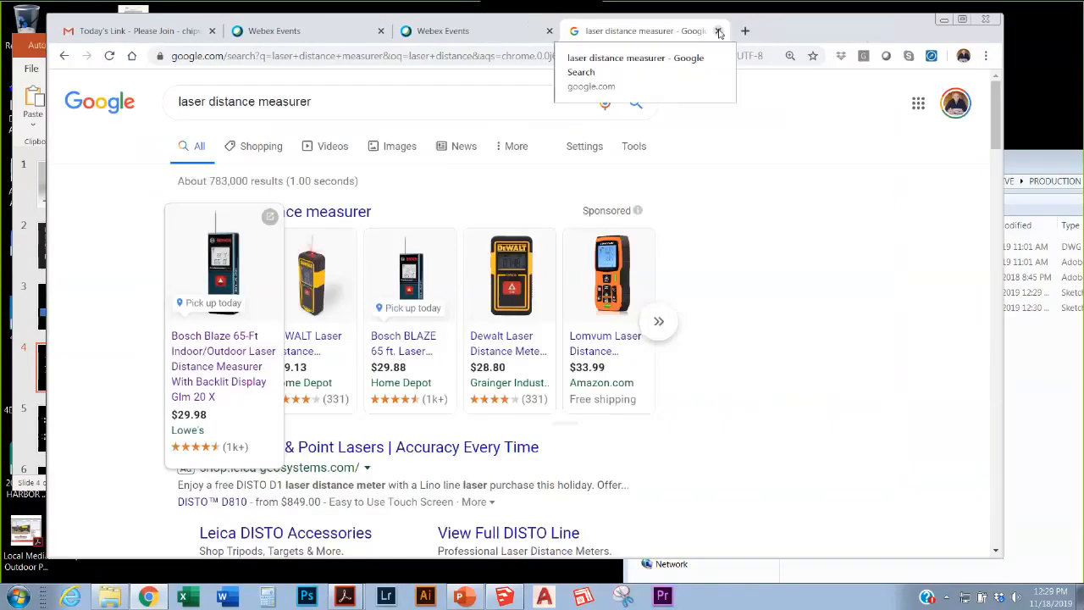
click(718, 31)
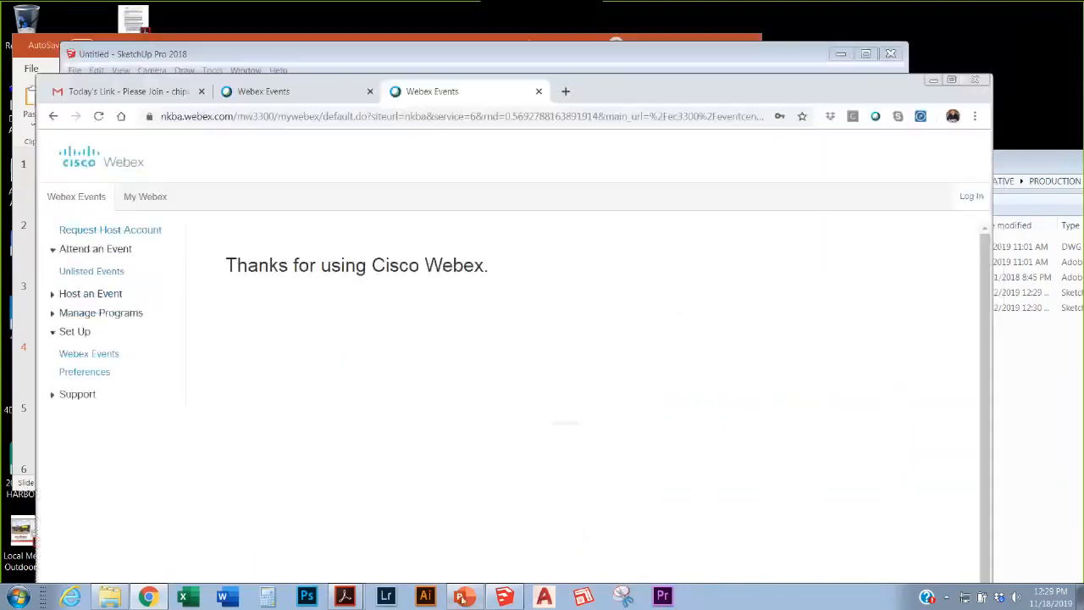
click(463, 597)
key(shift+F5)
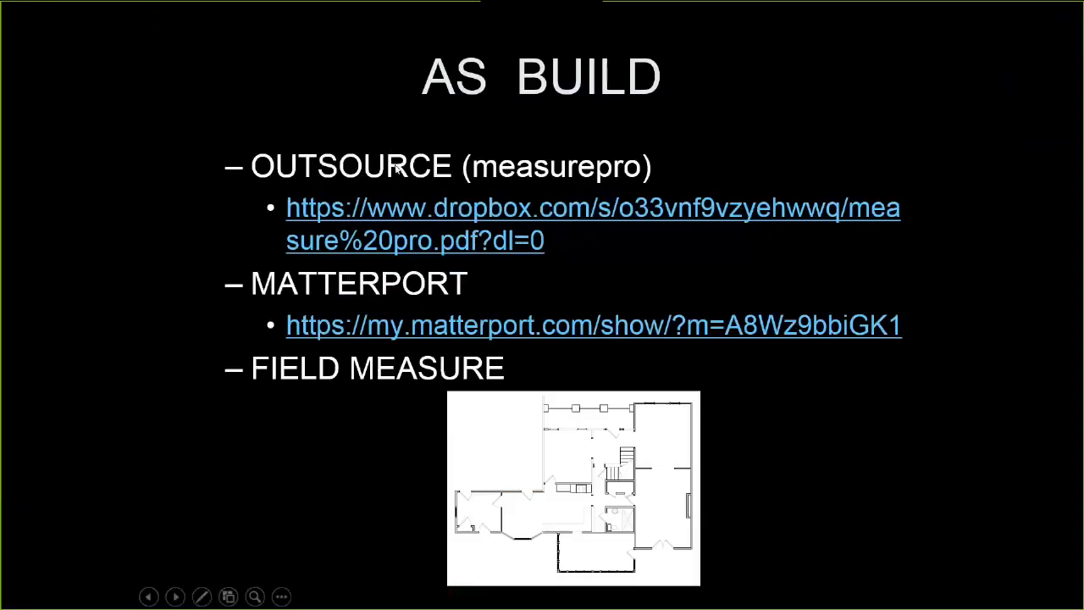
Step: Step forward a slide, return to the AS BUILD slide, then end the slide show
click(256, 373)
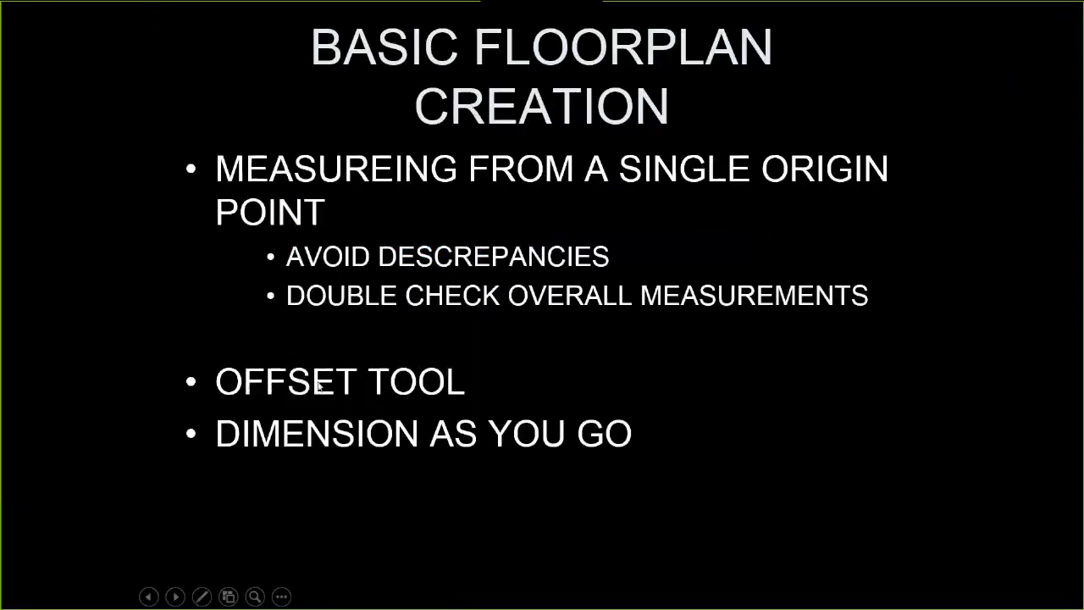
key(Left)
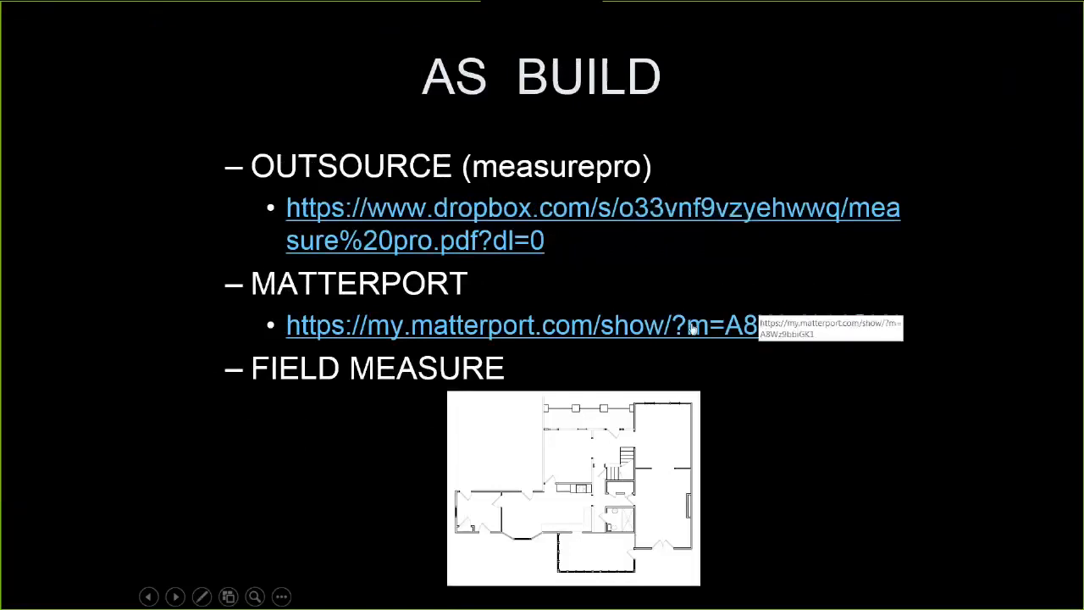
key(Escape)
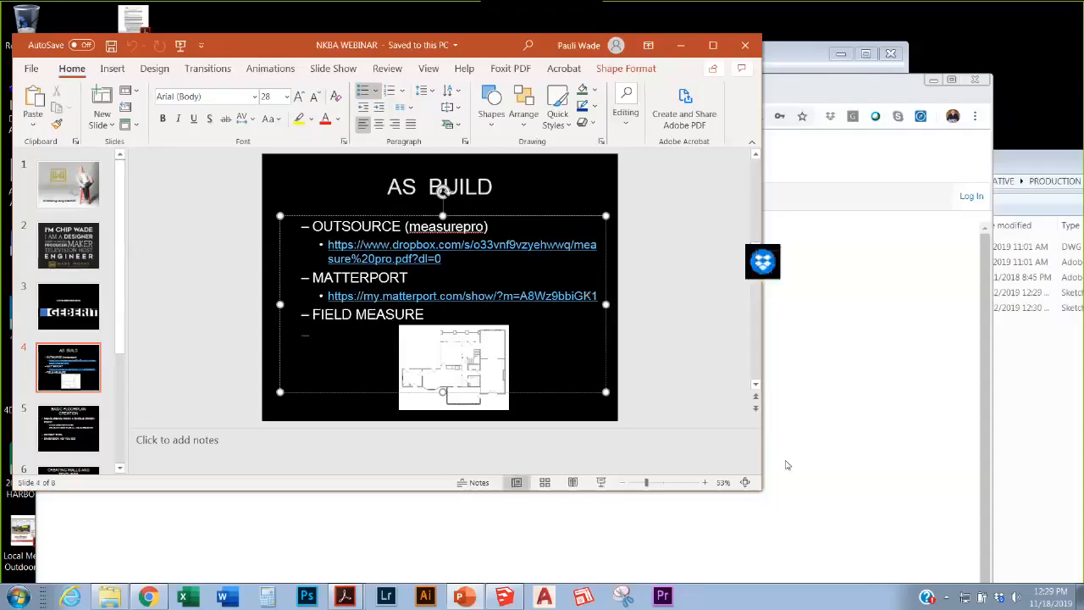
Step: Bring the Webex browser window forward and move it up and to the right
click(786, 465)
drag(611, 101, 814, 79)
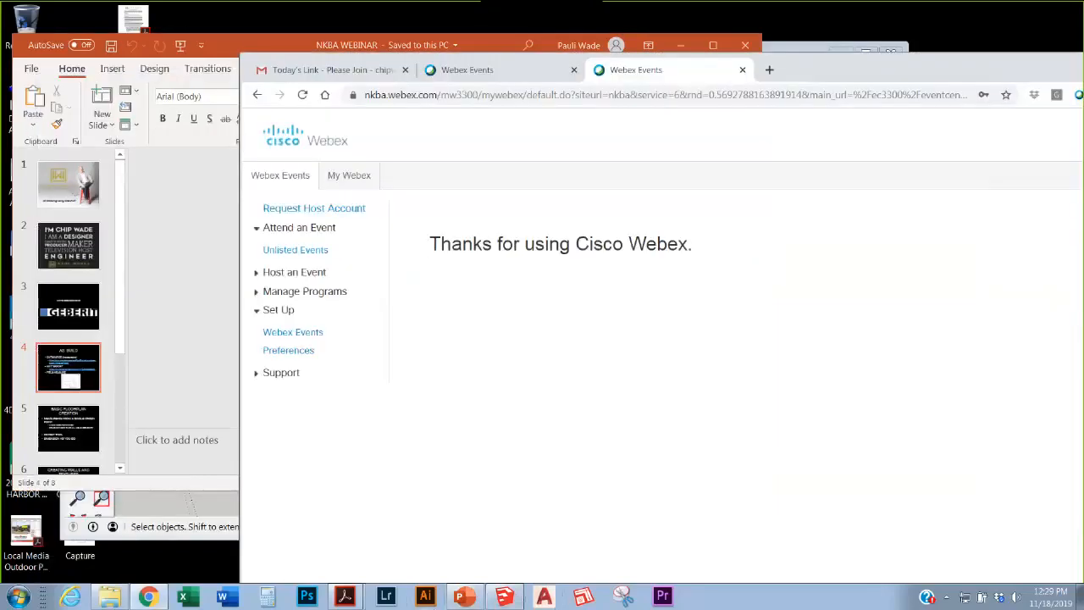
mouse_move(347, 597)
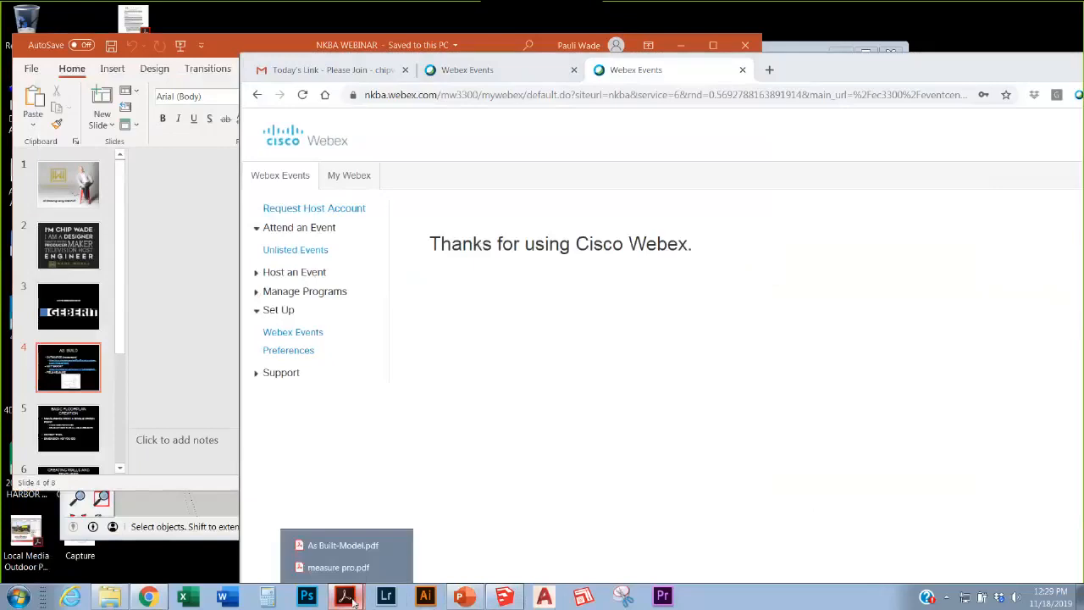
Step: Bring the measure pro.pdf report to the front, maximize it, and review its page 1 property summary
click(338, 567)
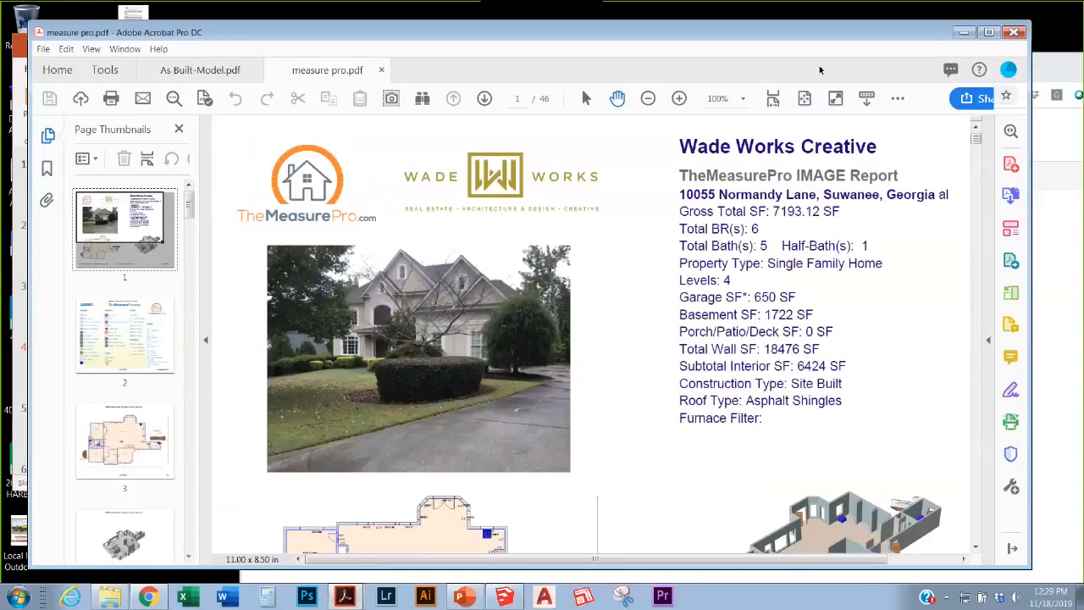
double_click(807, 38)
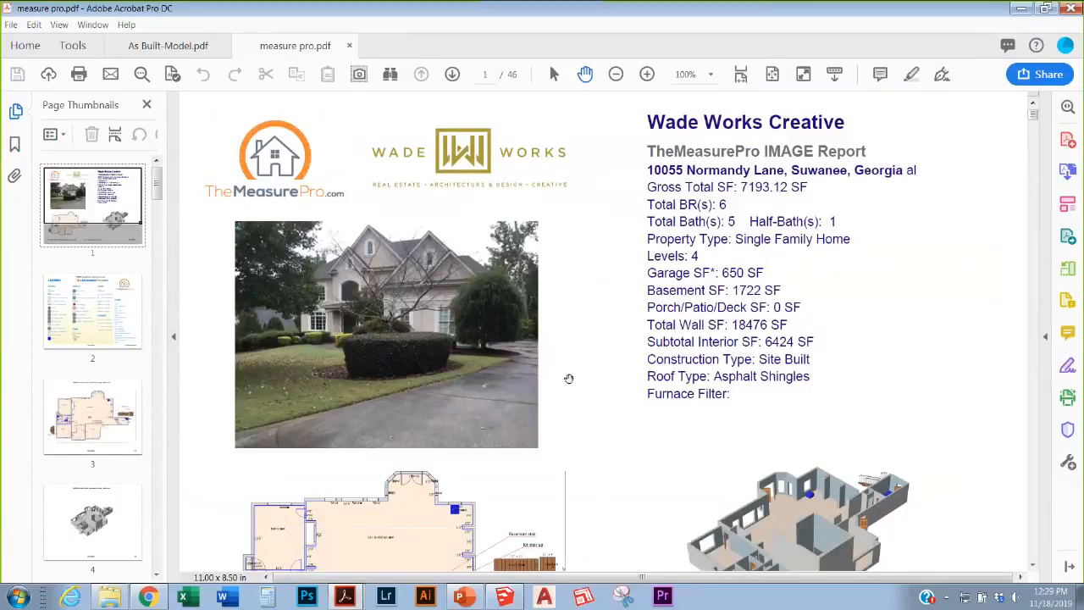
scroll(835, 266, down, 1)
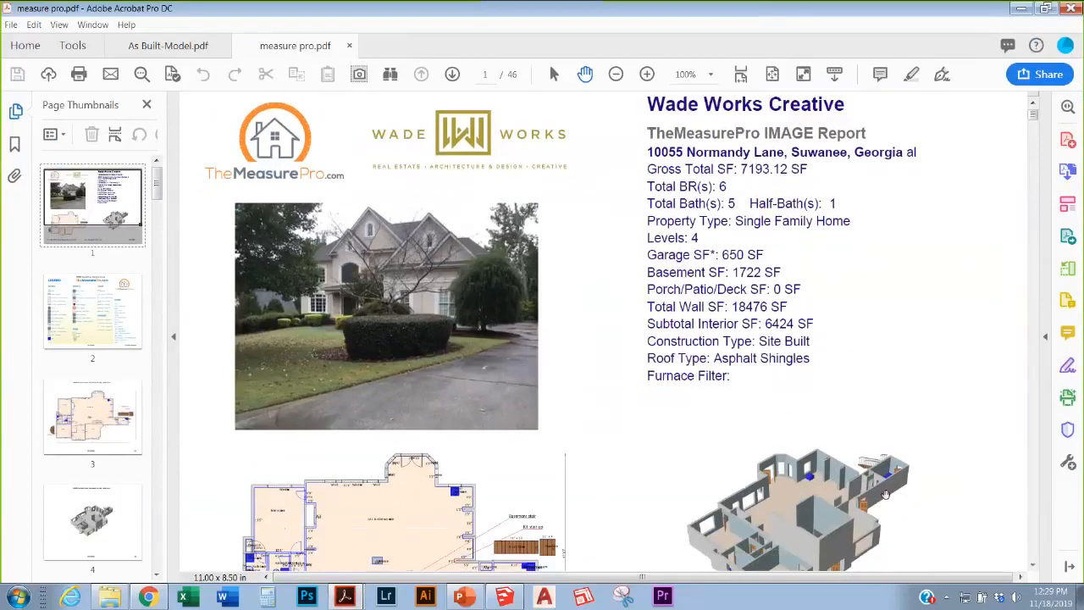
scroll(886, 494, down, 2)
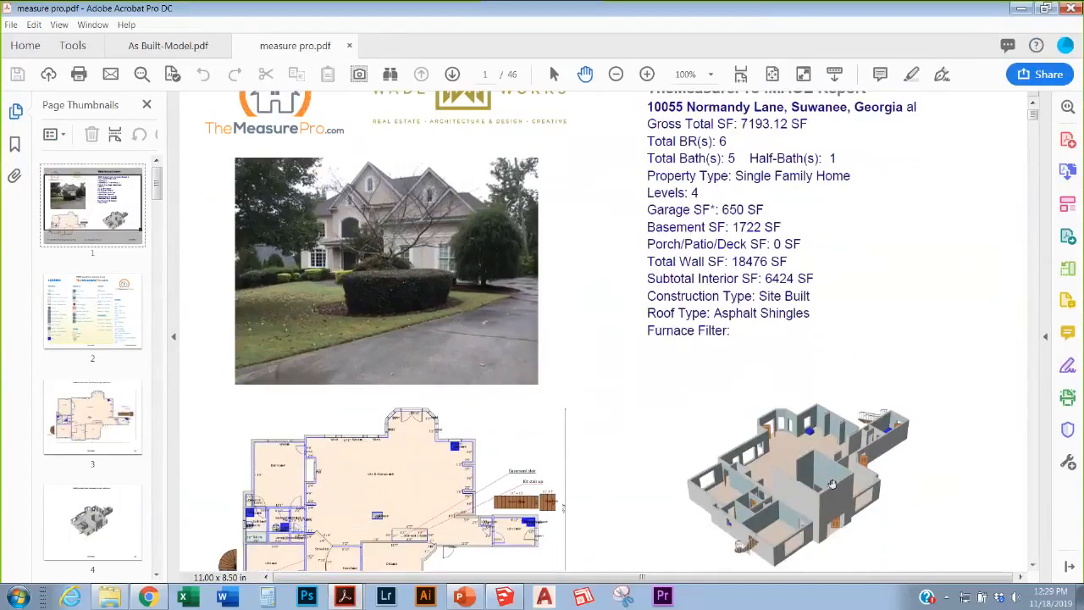
scroll(832, 426, down, 1)
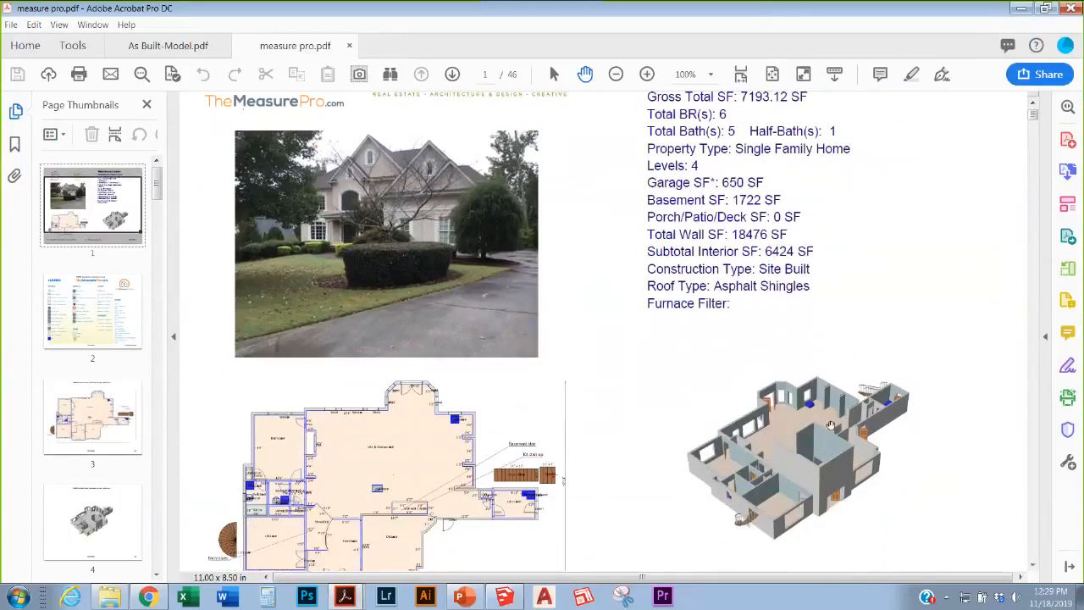
scroll(832, 426, down, 5)
scroll(765, 371, up, 5)
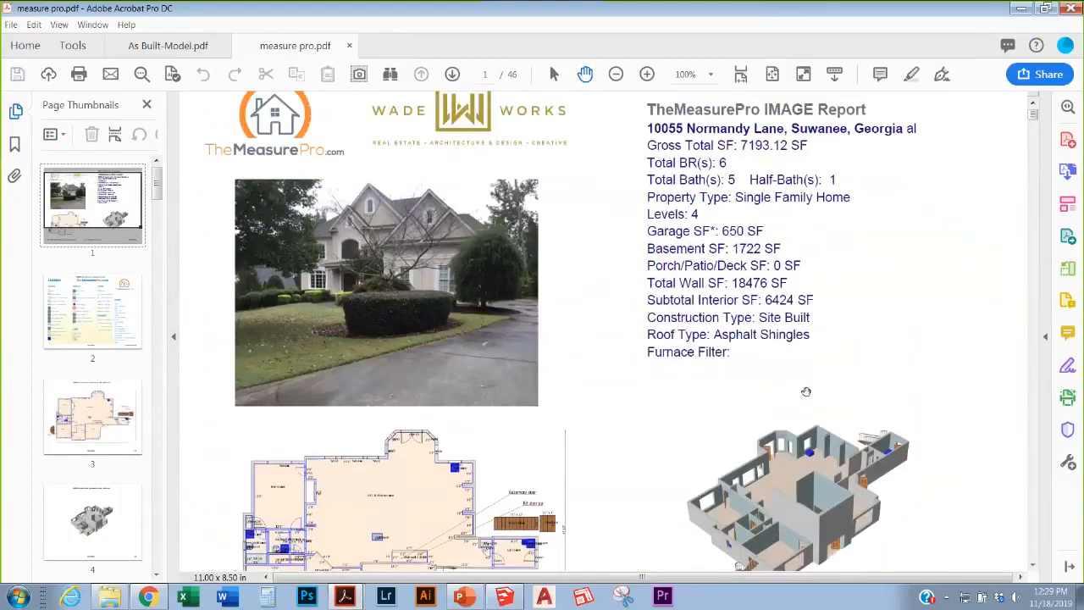
scroll(749, 371, down, 1)
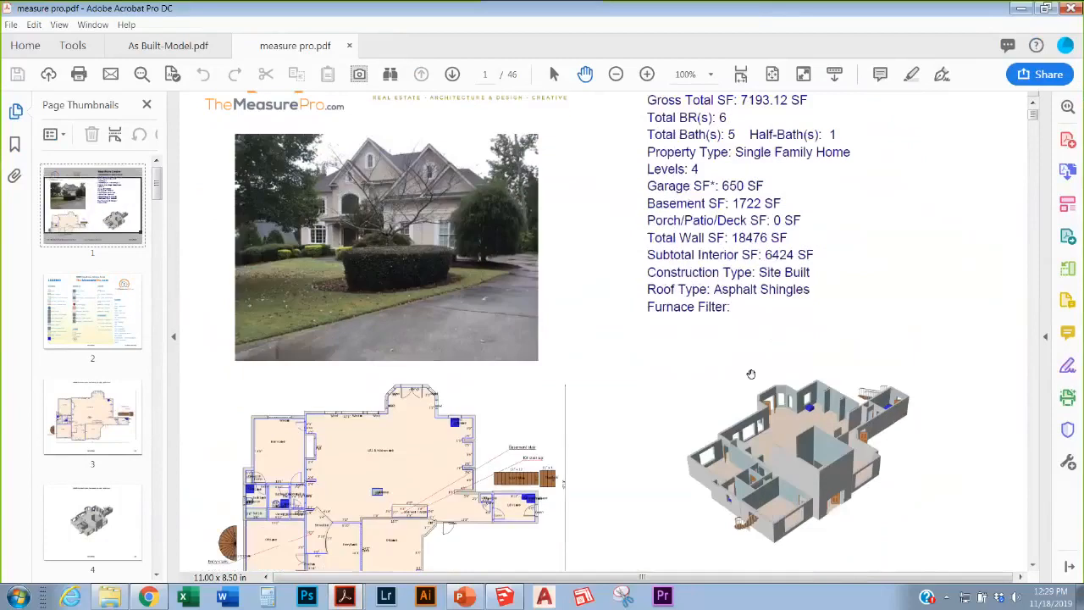
scroll(750, 373, up, 1)
scroll(713, 432, down, 1)
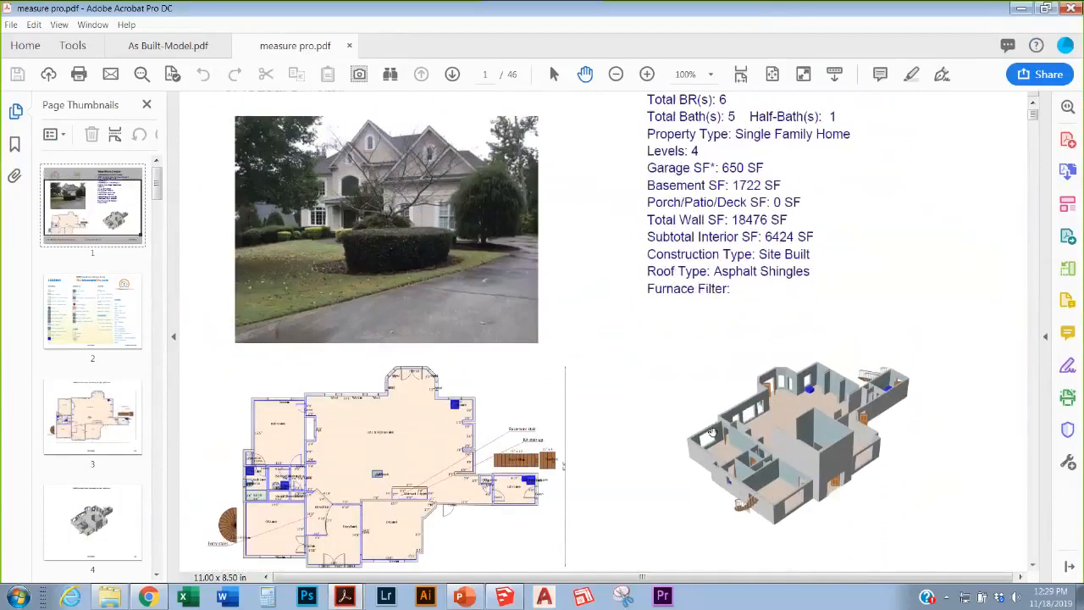
scroll(713, 432, up, 1)
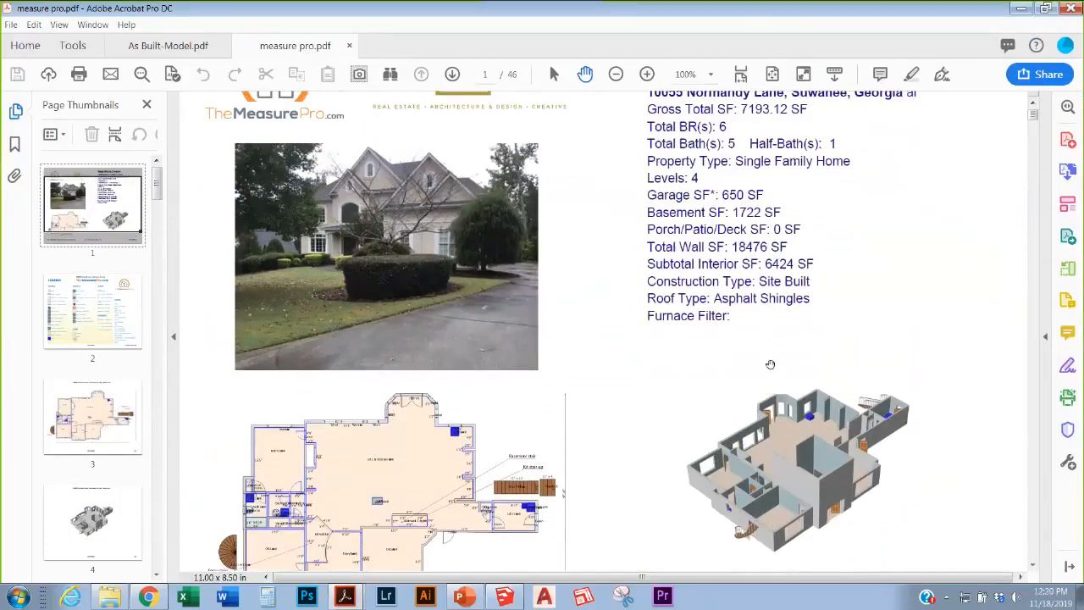
scroll(509, 140, up, 2)
scroll(507, 136, up, 1)
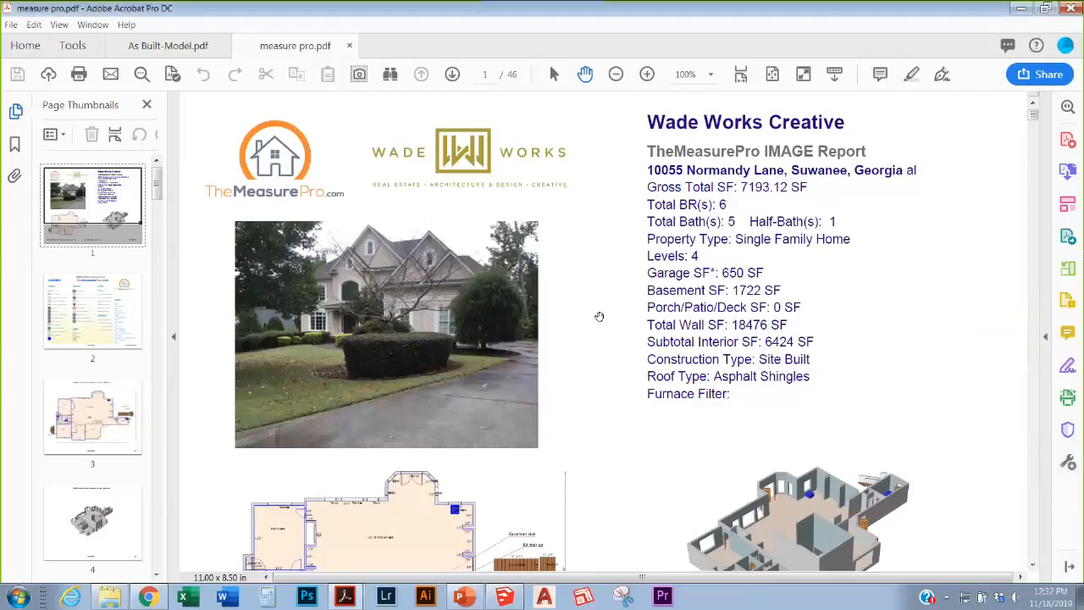
Step: Scroll through report pages 1–8, then jump to the page 11 Main Level room table
scroll(598, 316, down, 10)
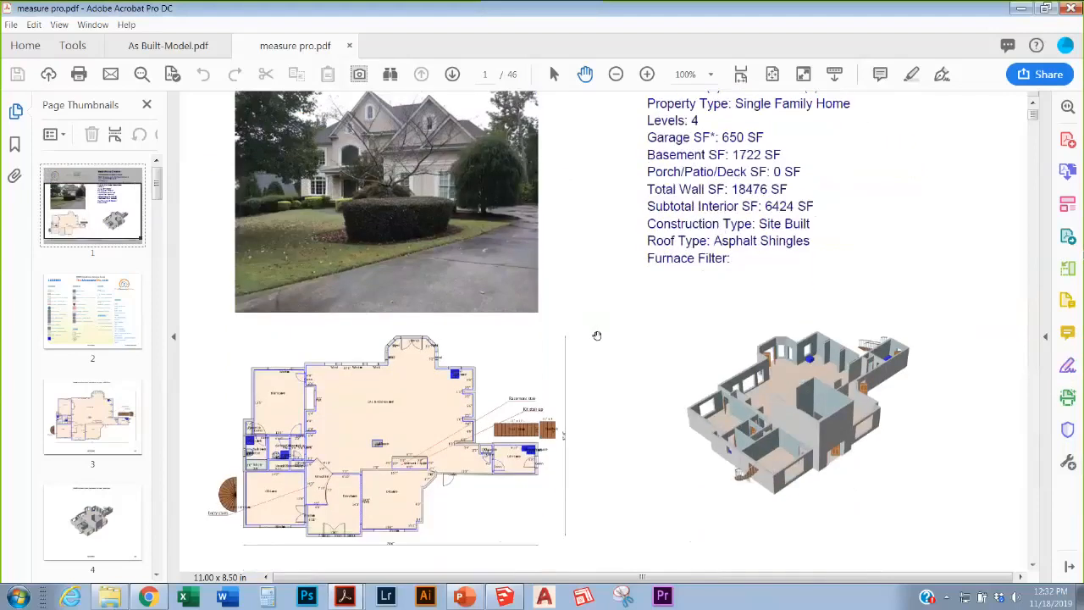
scroll(597, 336, down, 8)
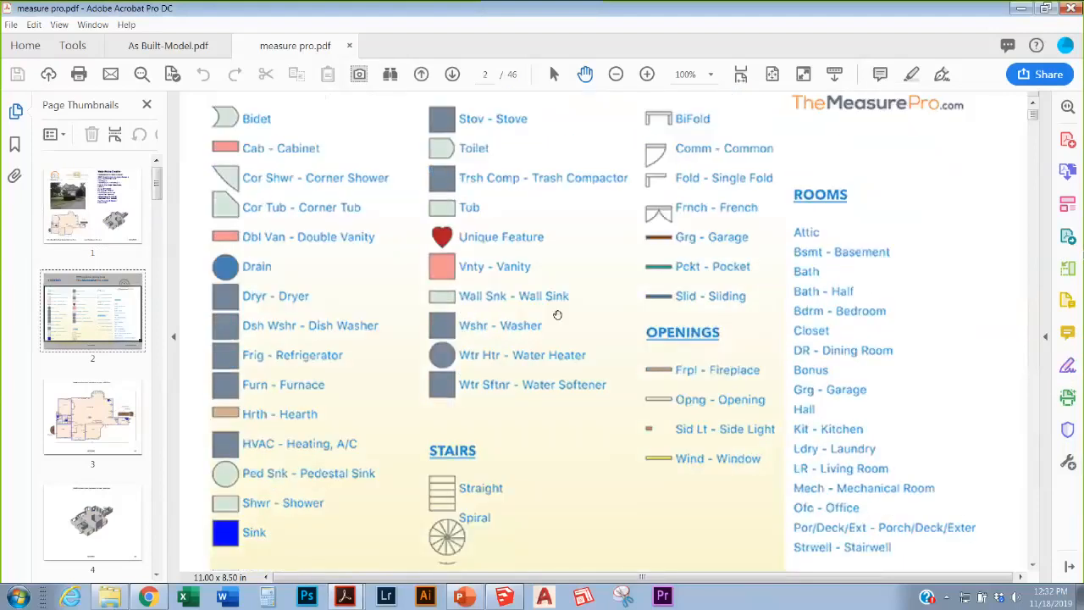
scroll(558, 314, down, 1)
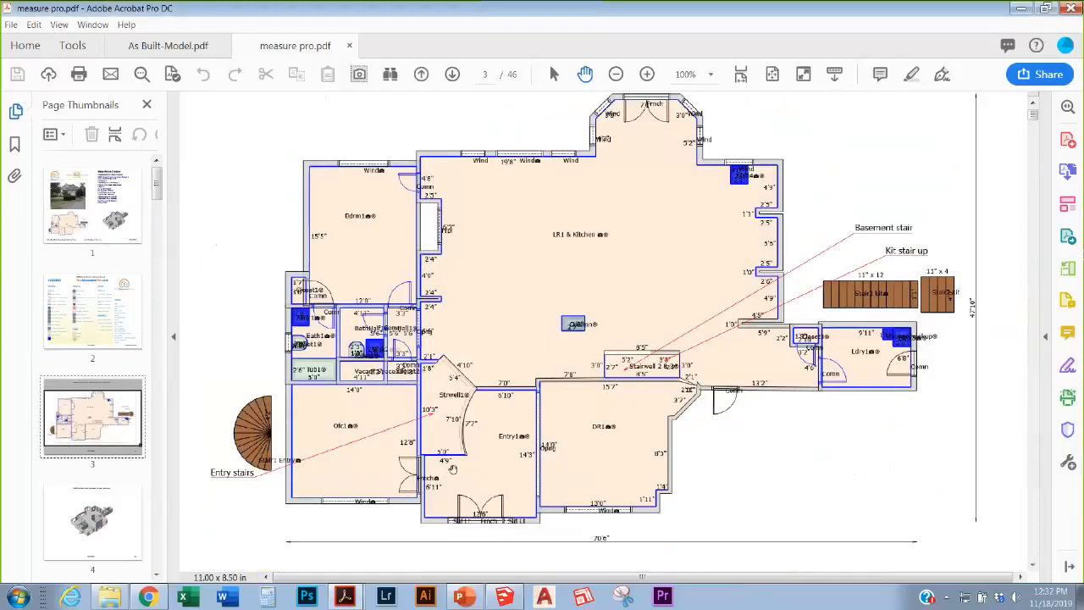
scroll(509, 434, down, 5)
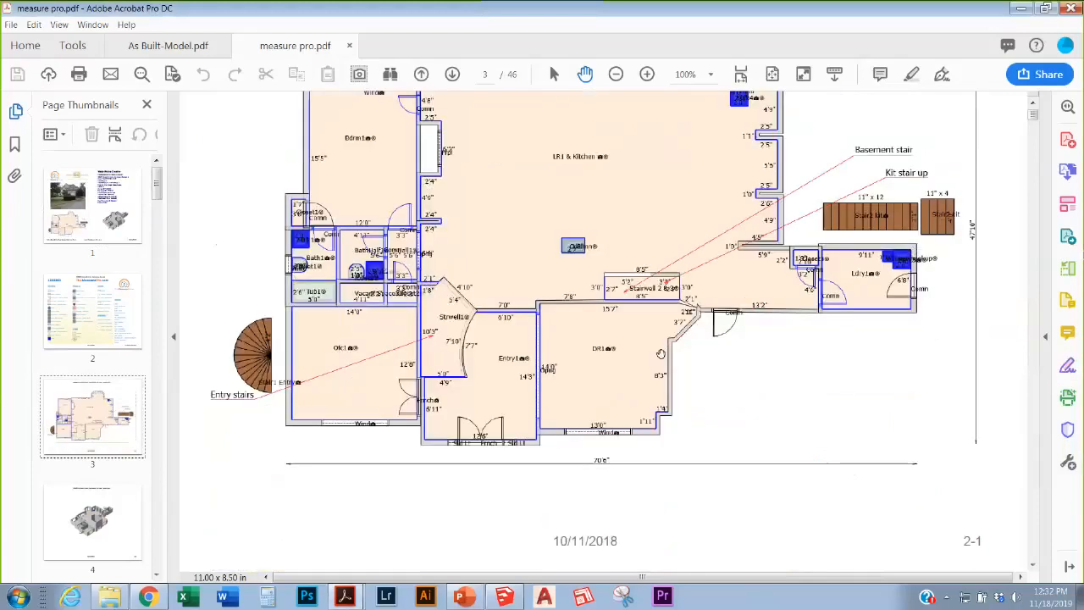
scroll(662, 353, down, 8)
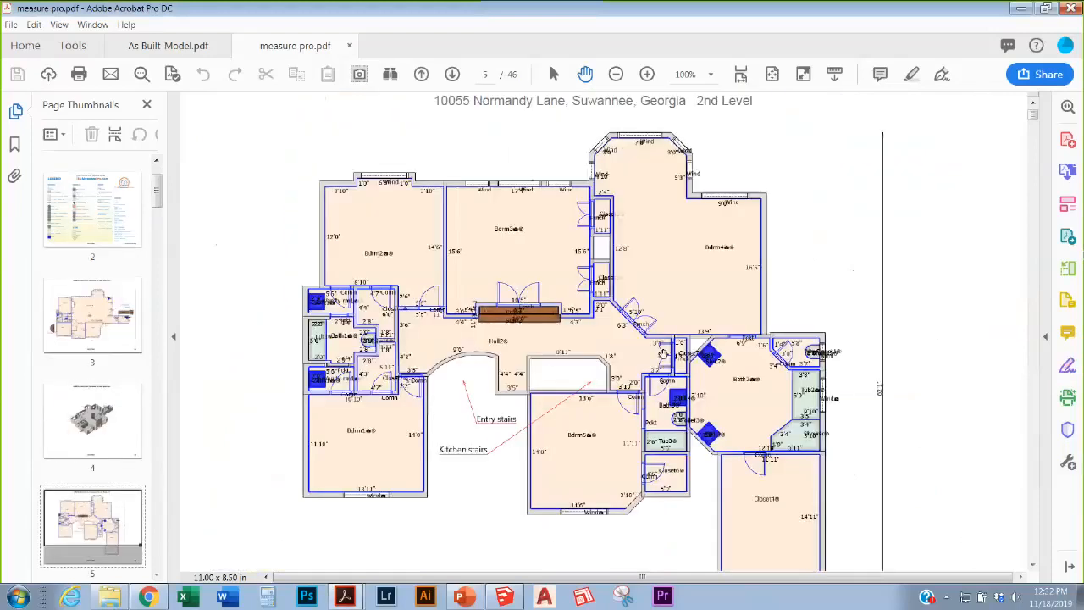
scroll(663, 353, down, 10)
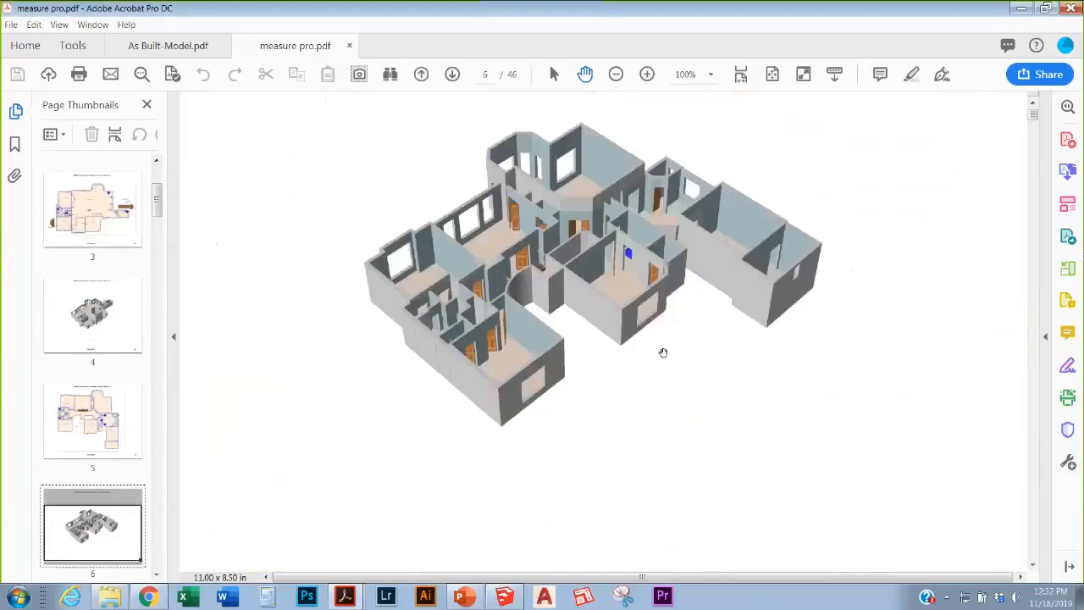
scroll(665, 353, down, 8)
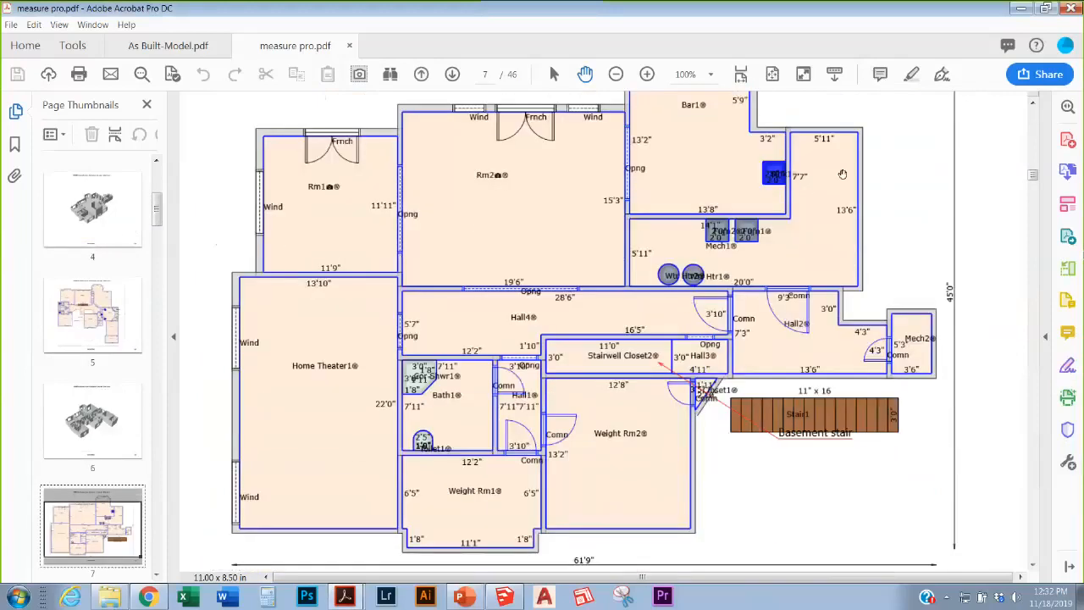
scroll(677, 319, down, 3)
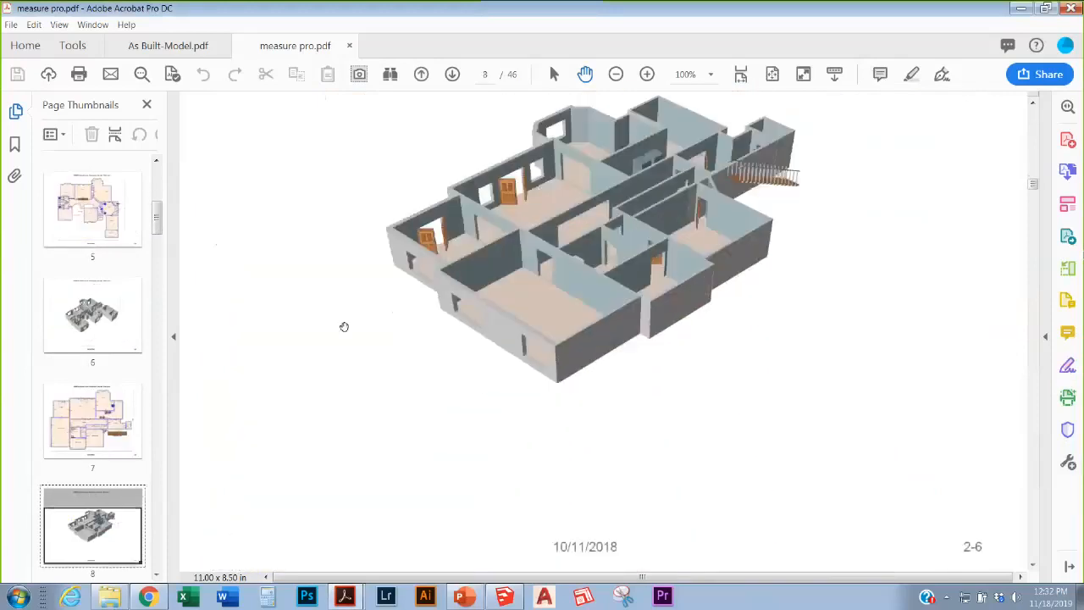
drag(154, 219, 134, 274)
click(116, 293)
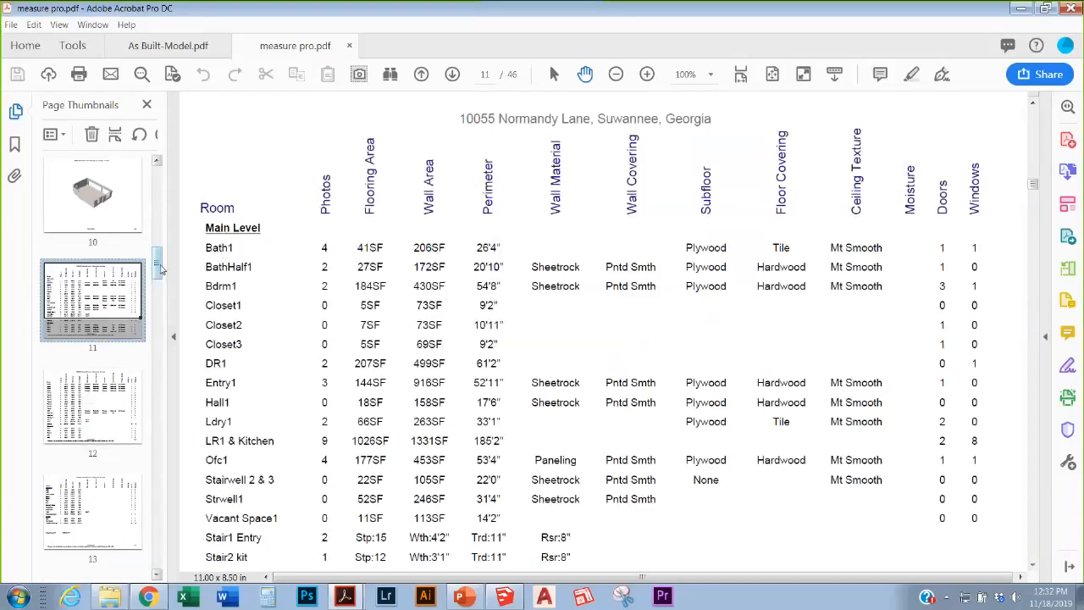
Step: Browse report pages 12, 14 and 15: House Construction & Systems and the Appliance table
scroll(158, 276, down, 1)
drag(159, 276, 159, 291)
click(122, 272)
click(136, 315)
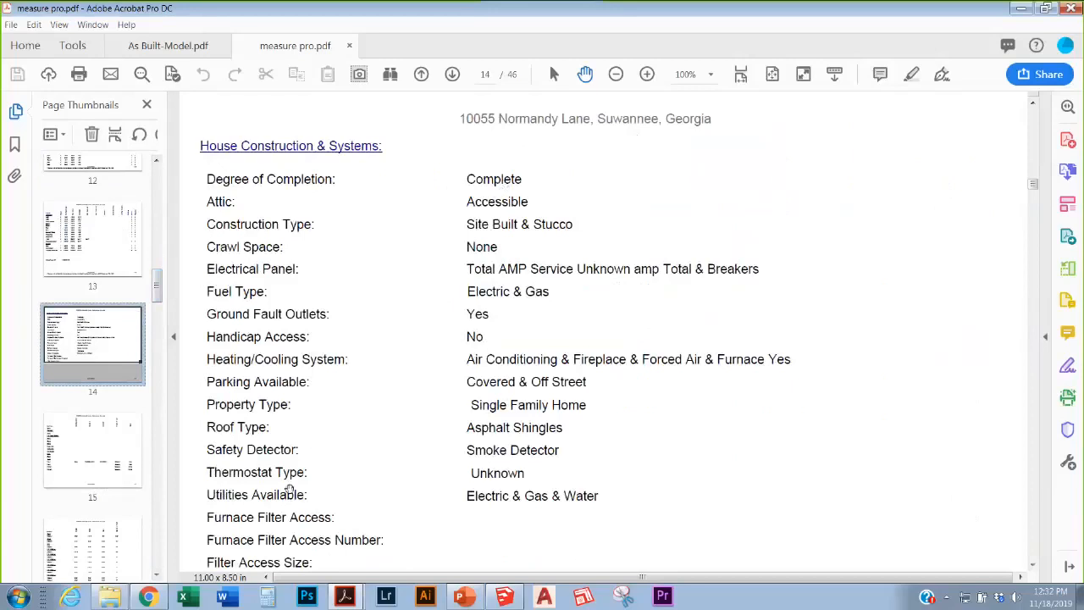
click(120, 451)
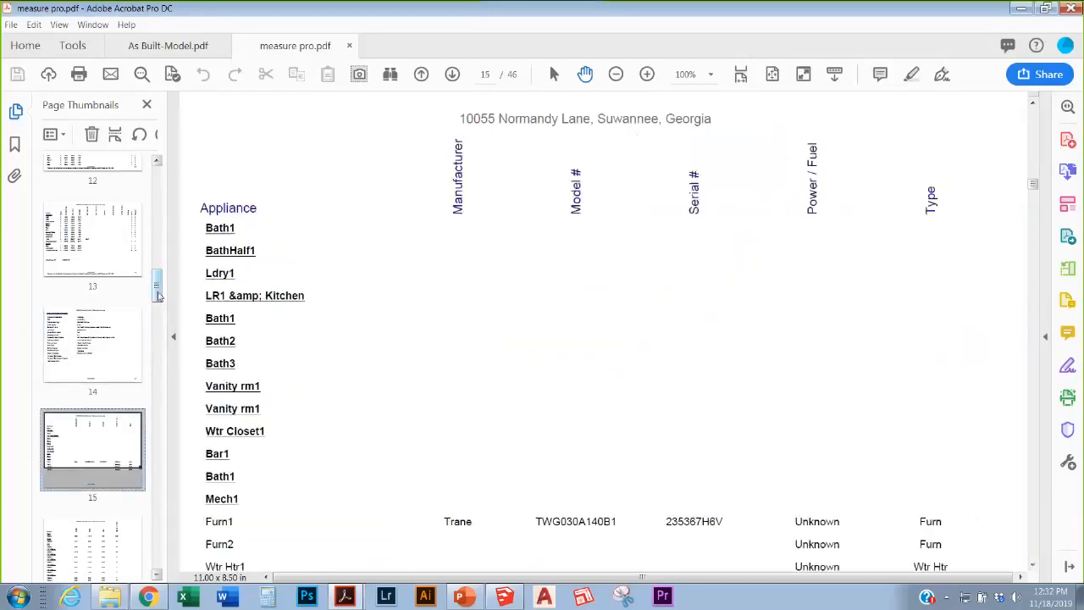
click(159, 326)
Step: View the page 16 Window table, page 21 Door table, pages 27–28, then page 31's office and entry photos
click(129, 222)
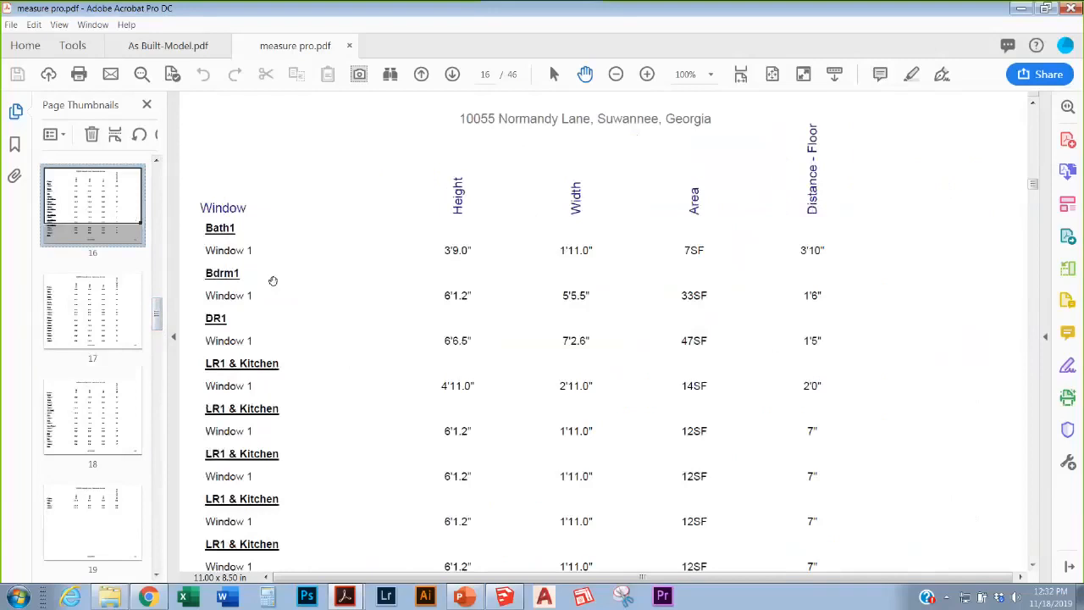
drag(160, 320, 157, 429)
click(93, 449)
click(80, 336)
click(92, 431)
click(93, 398)
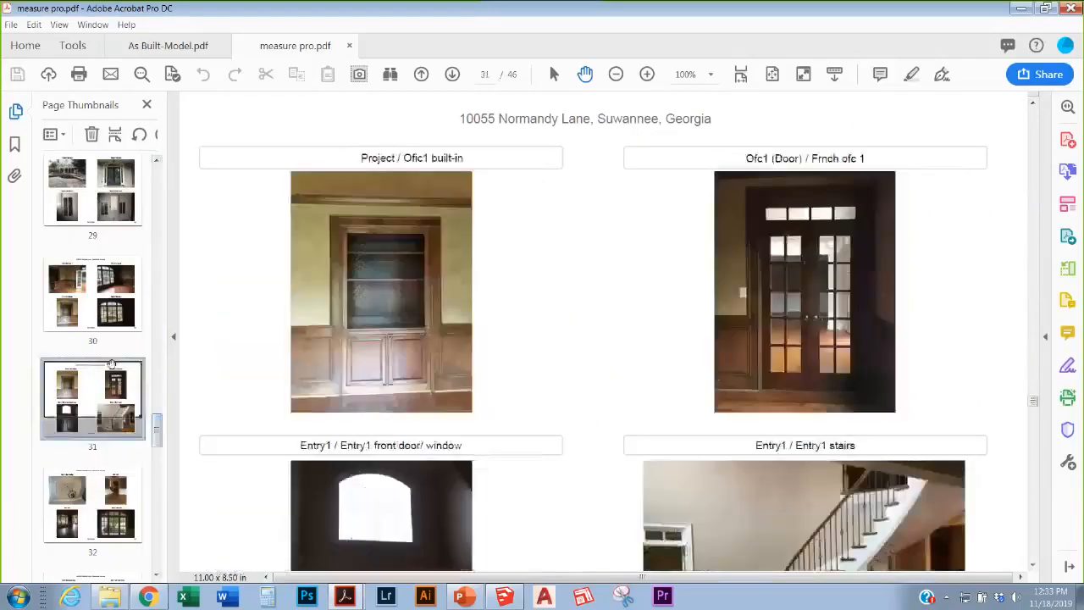
Step: View page 30's office photos and page 36's kitchen photos, then page 45's basement photos
click(107, 296)
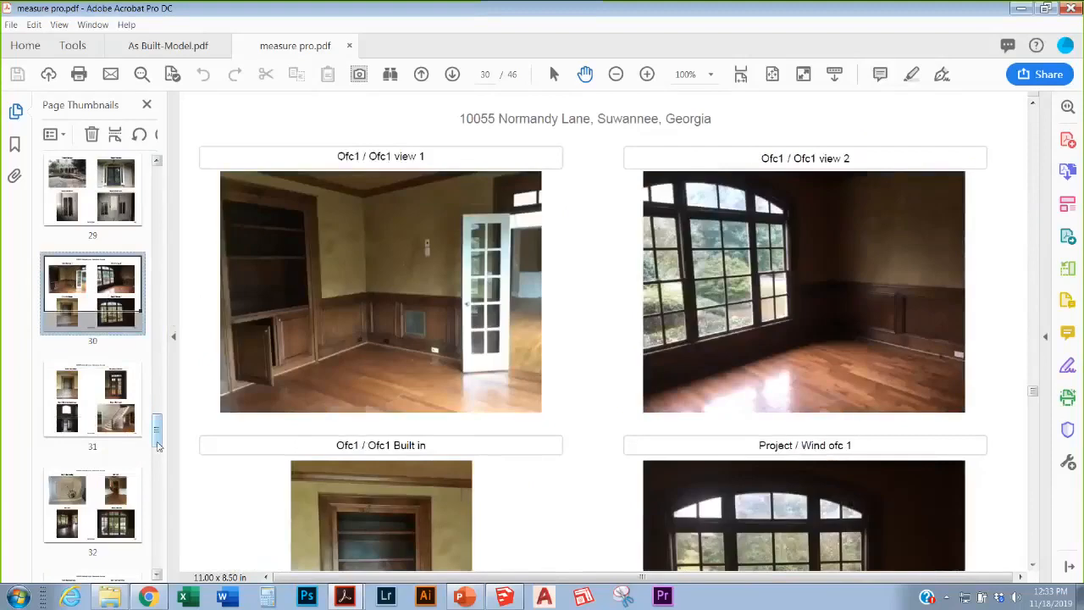
drag(159, 440, 158, 464)
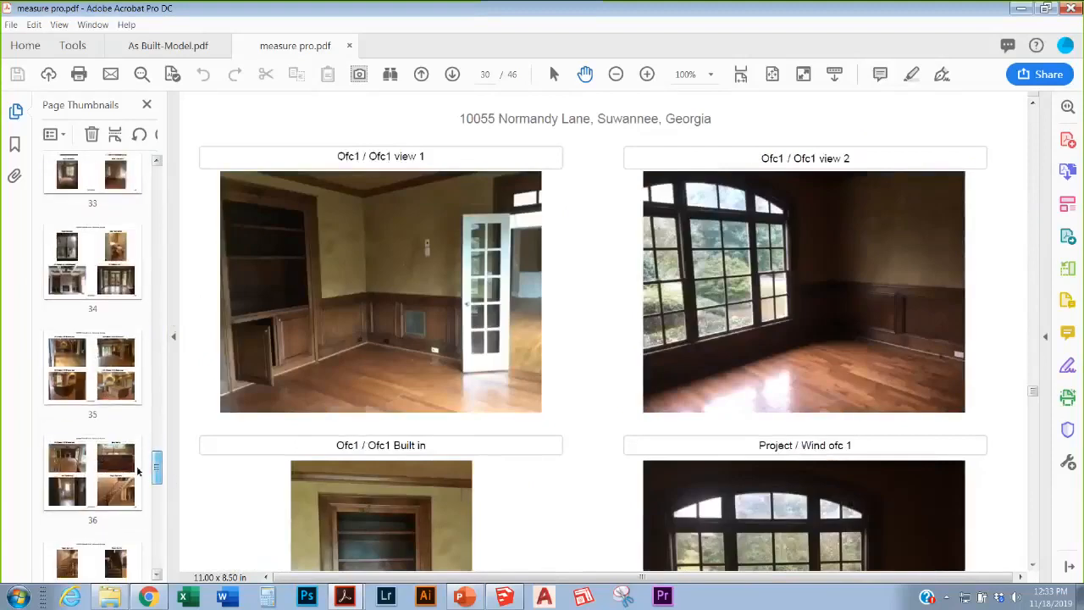
click(138, 477)
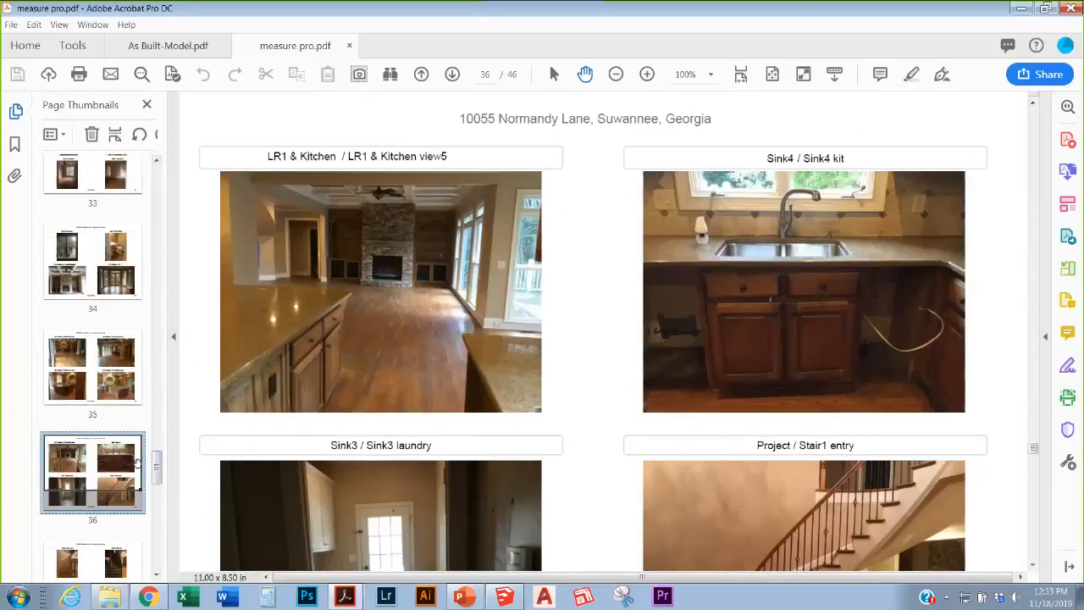
drag(158, 474, 190, 560)
click(110, 423)
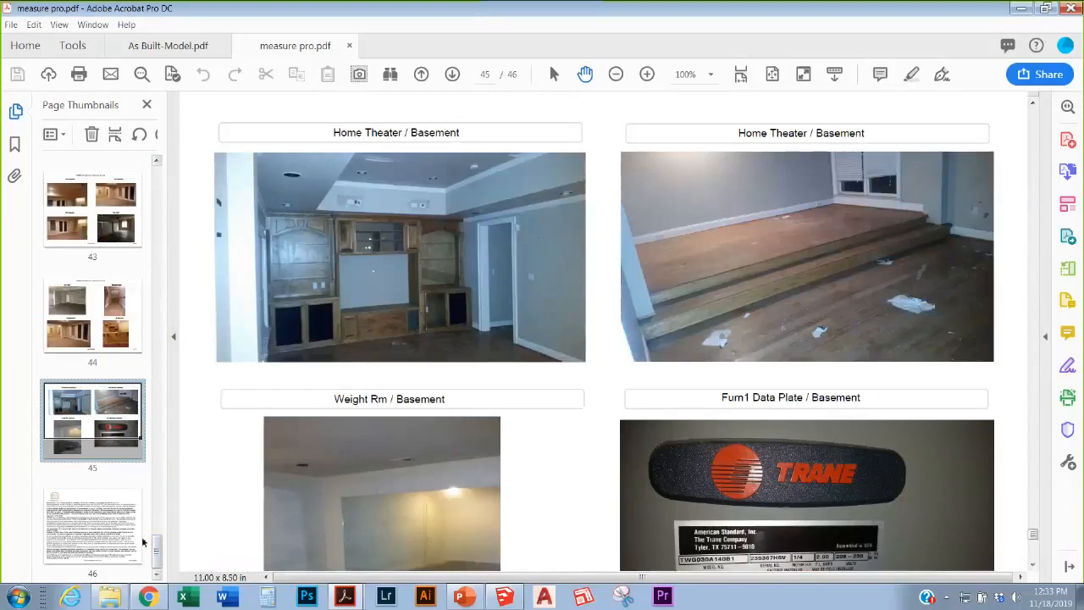
drag(158, 550, 164, 523)
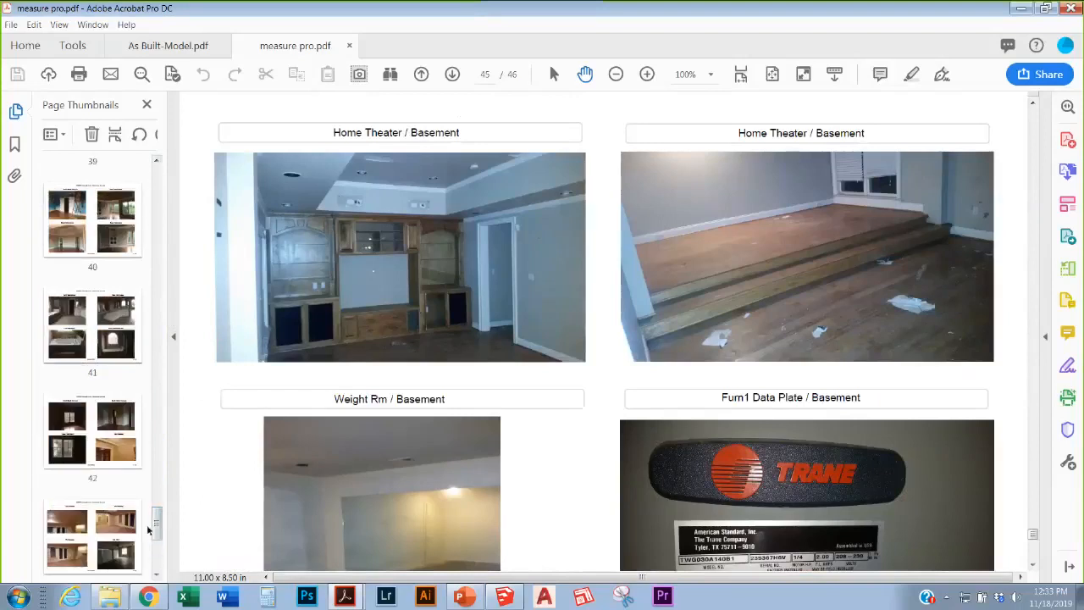
drag(158, 523, 160, 519)
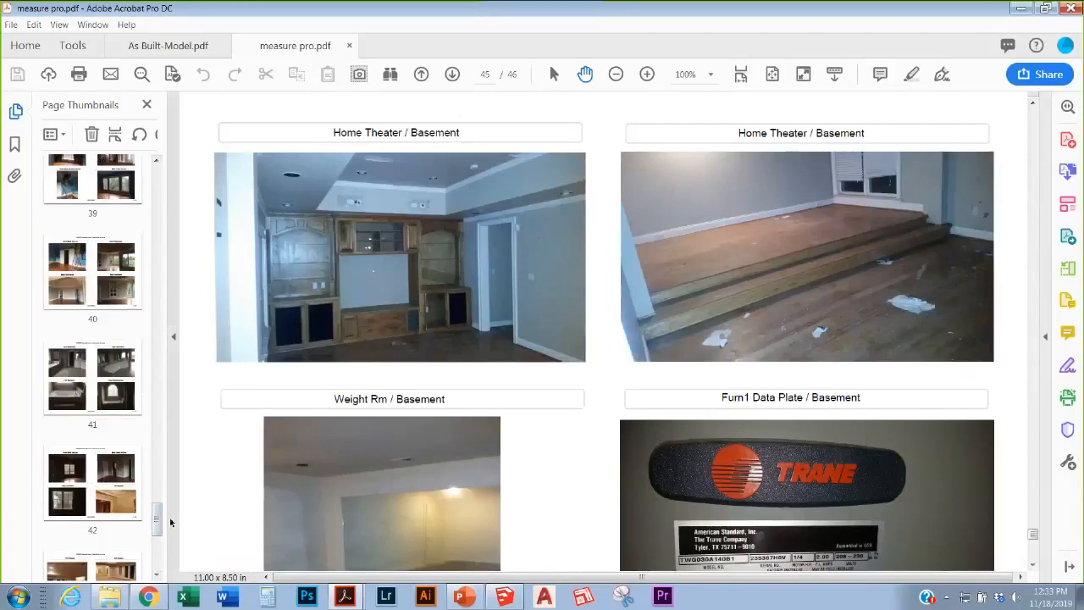
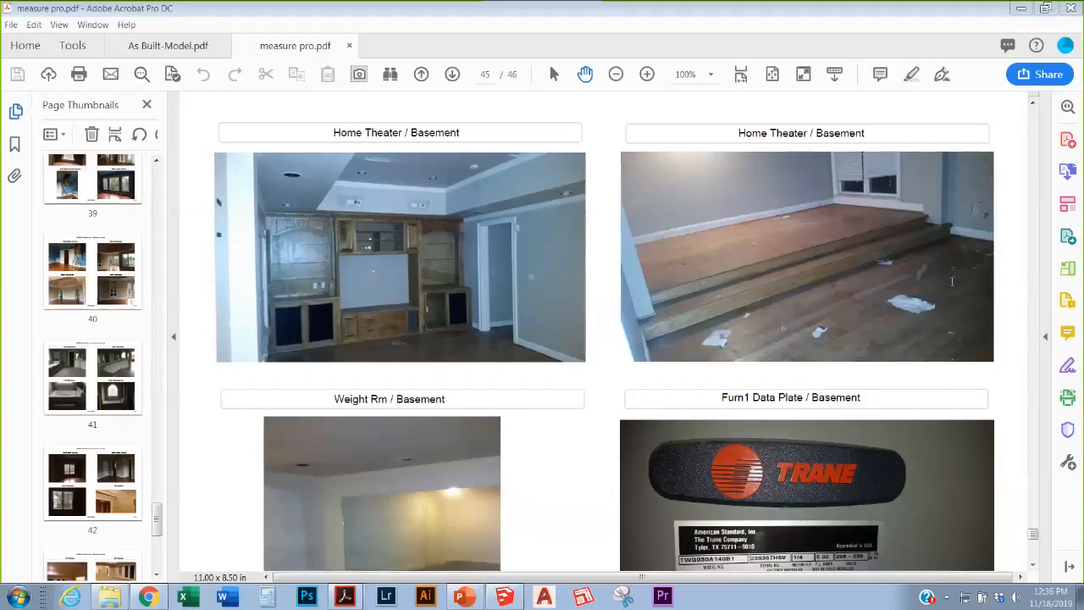
Step: Close only the measure pro.pdf tab, leaving As Built-Model.pdf open in Acrobat
scroll(584, 431, down, 1)
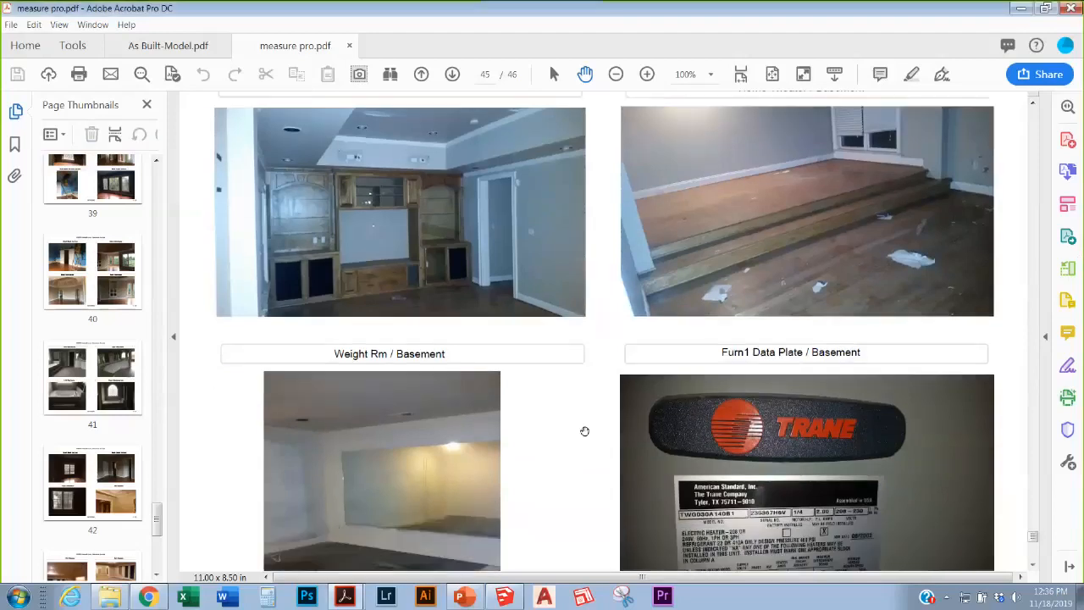
scroll(584, 431, down, 3)
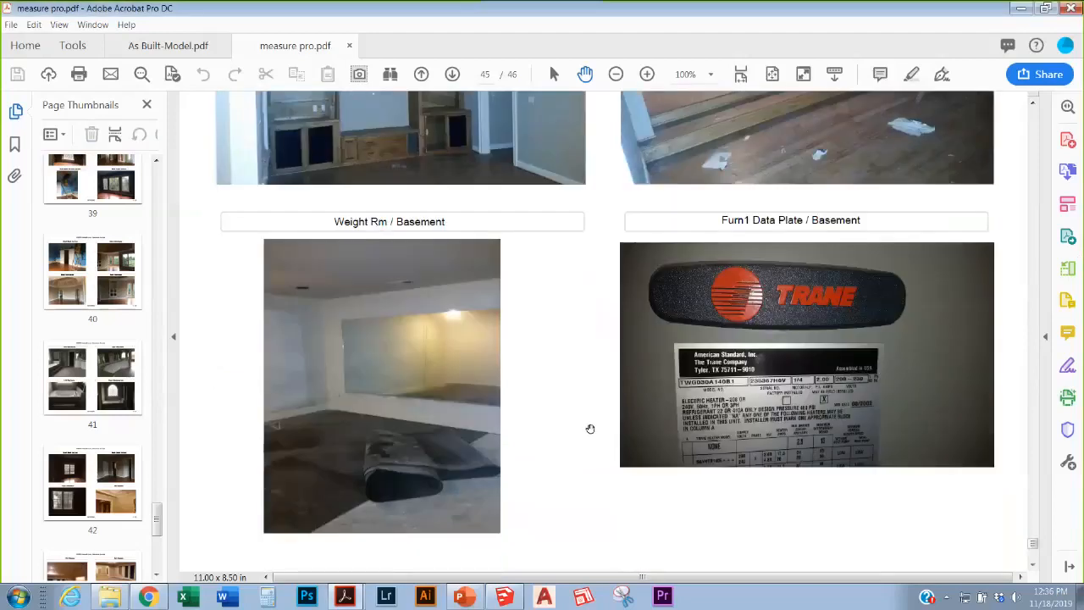
scroll(591, 428, down, 5)
scroll(264, 375, up, 5)
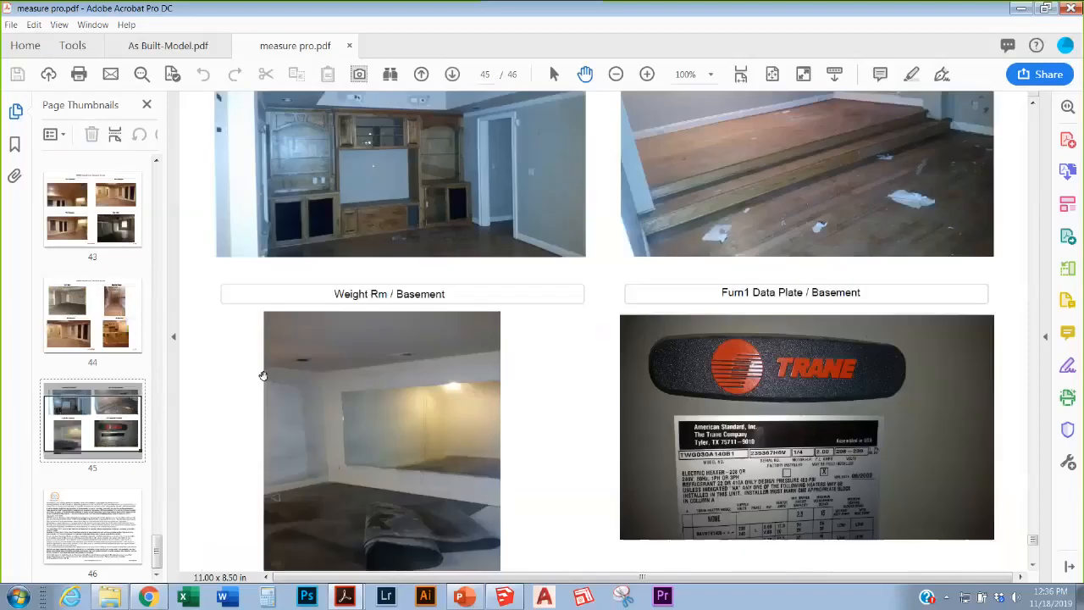
scroll(263, 375, up, 1)
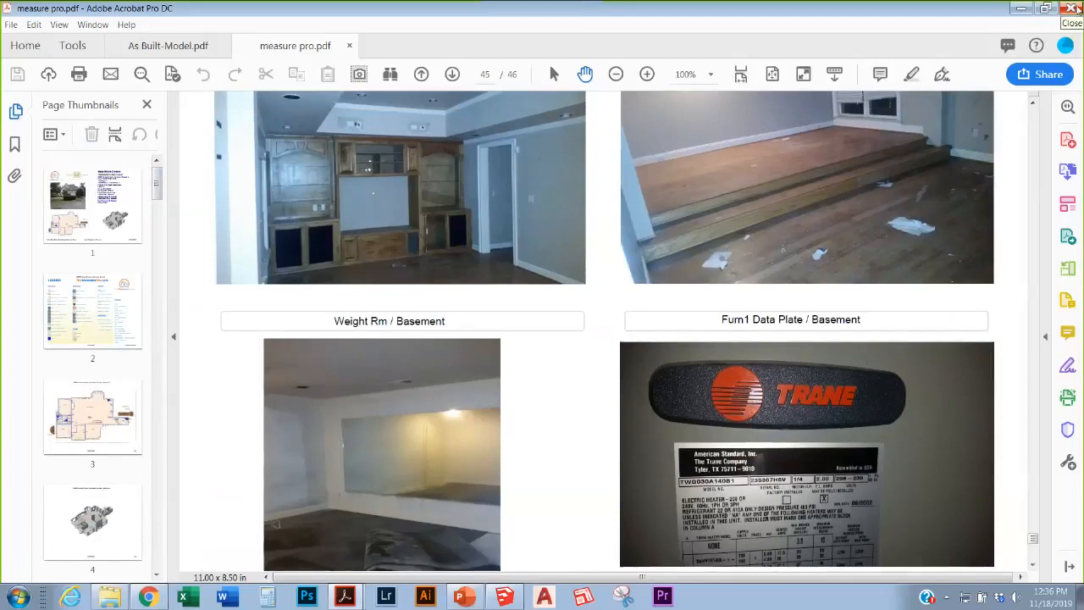
click(1077, 8)
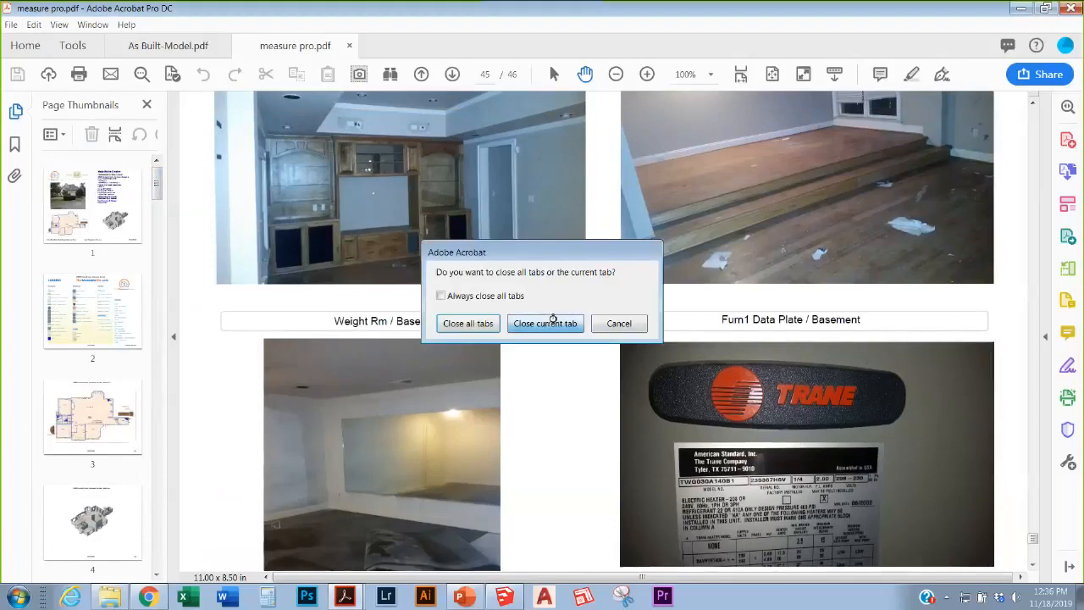
click(549, 323)
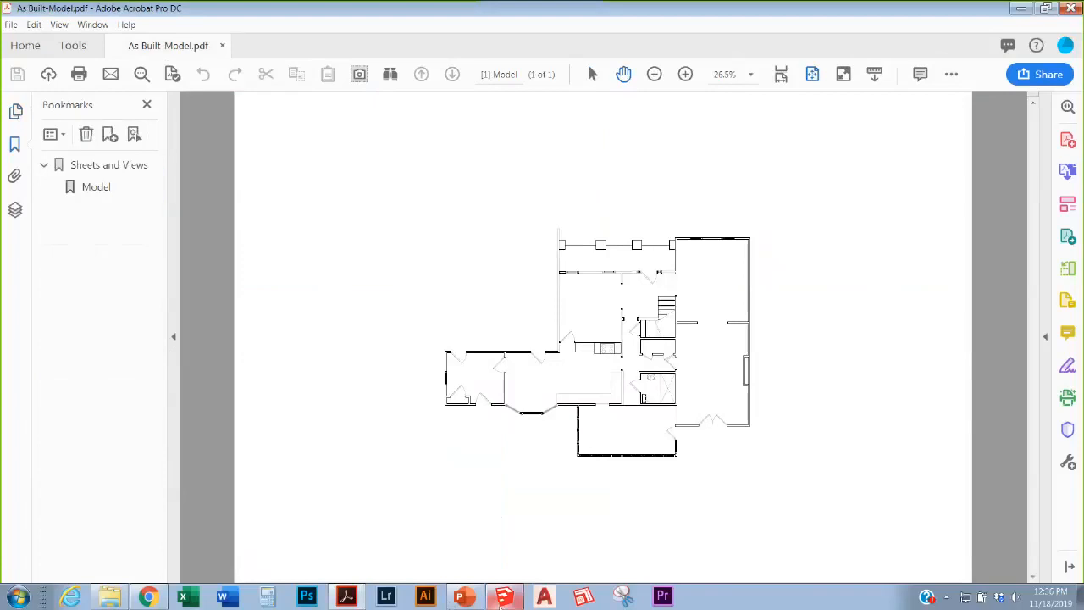
Step: Bring the untitled SketchUp model in front of the Acrobat window from the taskbar
click(503, 598)
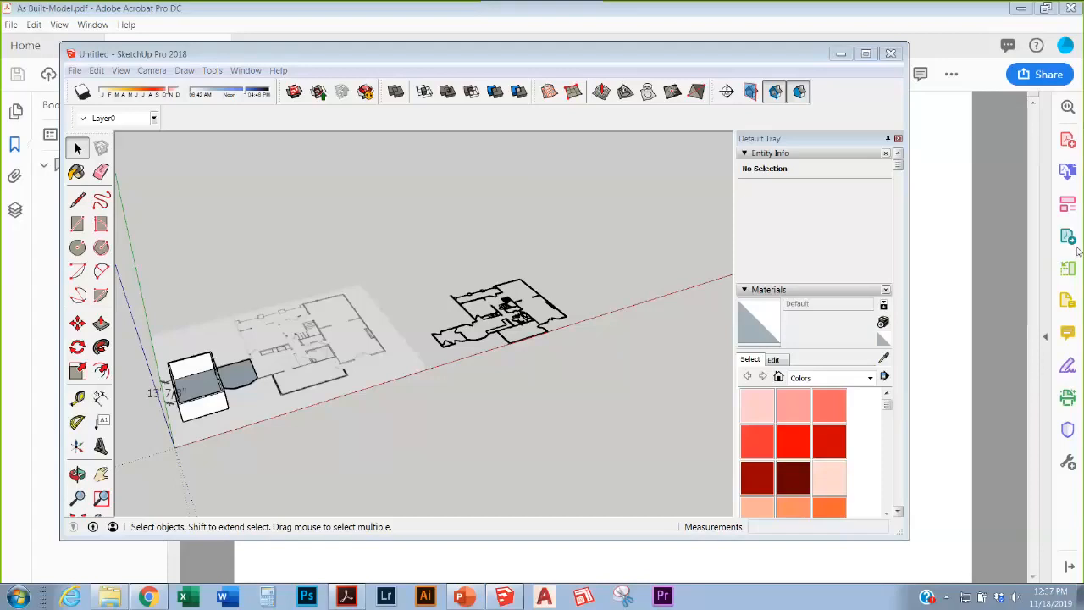
Step: Maximize SketchUp and draw a 144-inch line along the red axis
click(424, 443)
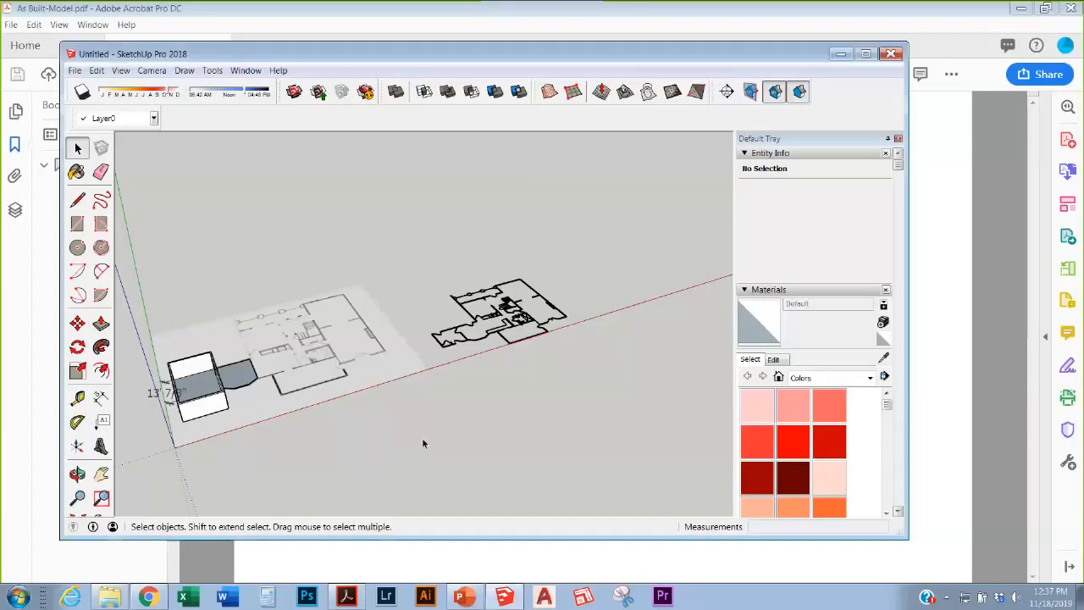
click(866, 54)
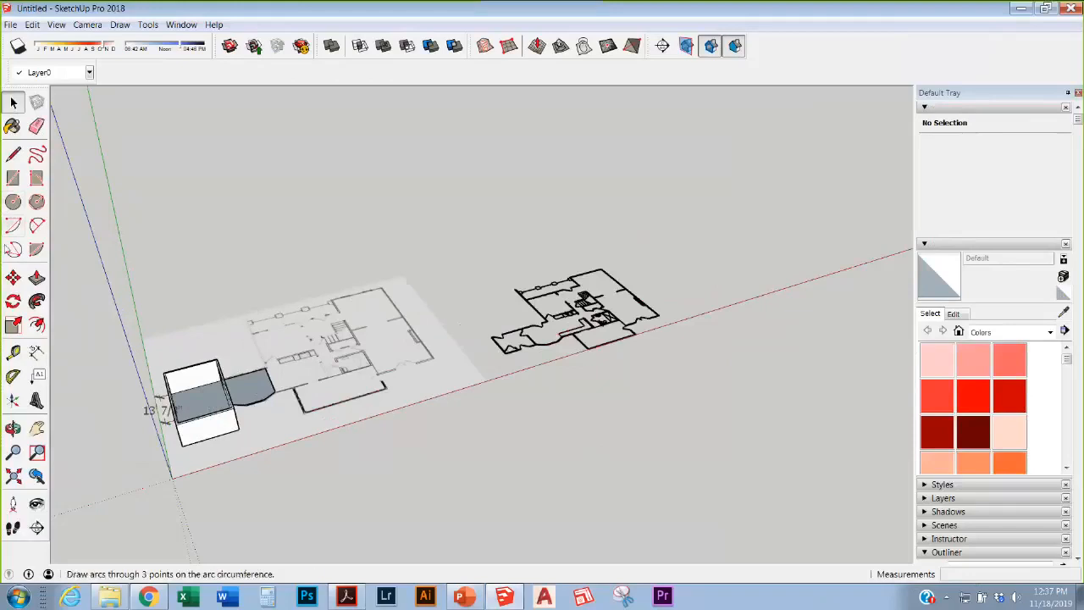
click(13, 154)
click(220, 500)
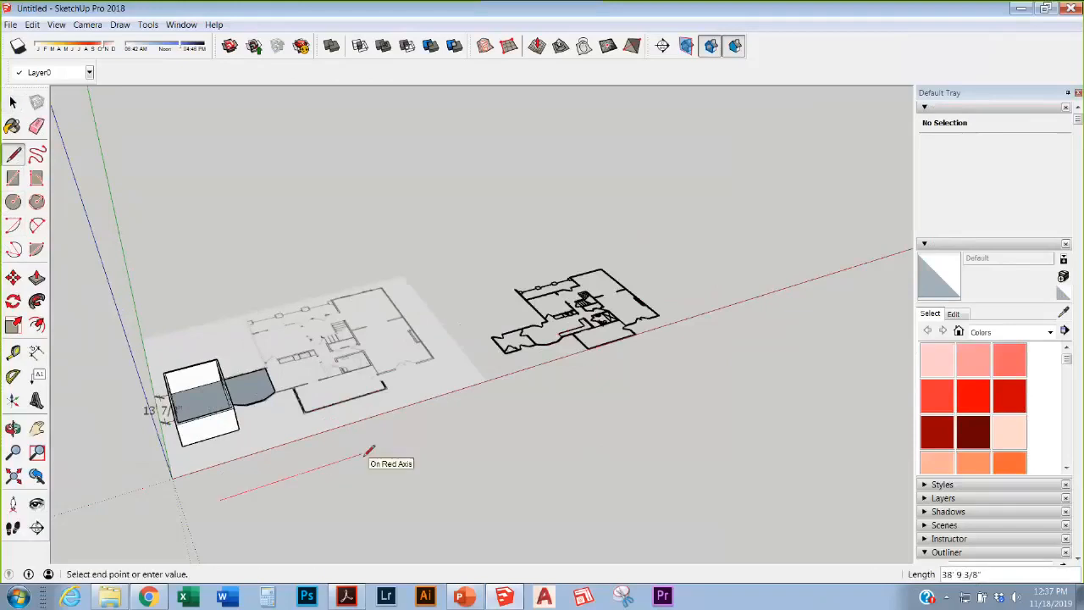
text(144)
key(Return)
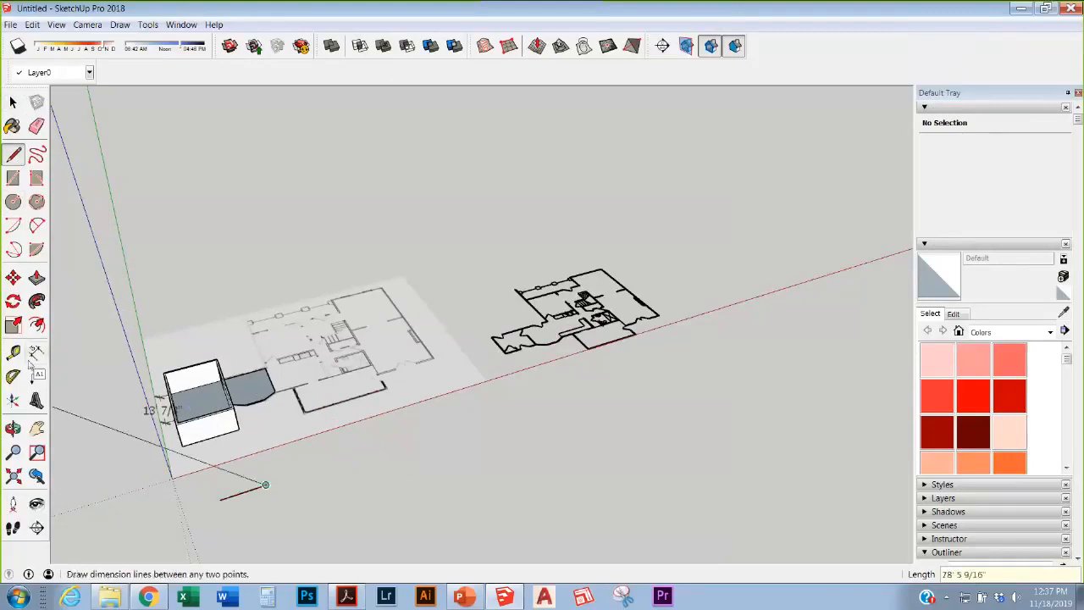
Step: Dimension the new line, placing the 12' dimension below it
click(36, 352)
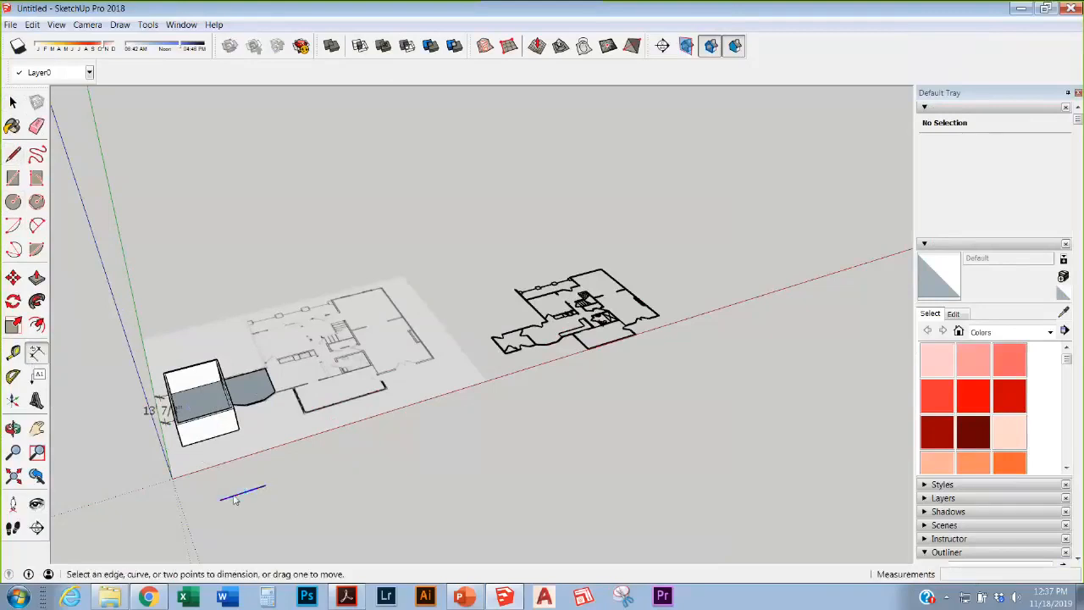
click(235, 498)
click(242, 513)
scroll(261, 472, up, 3)
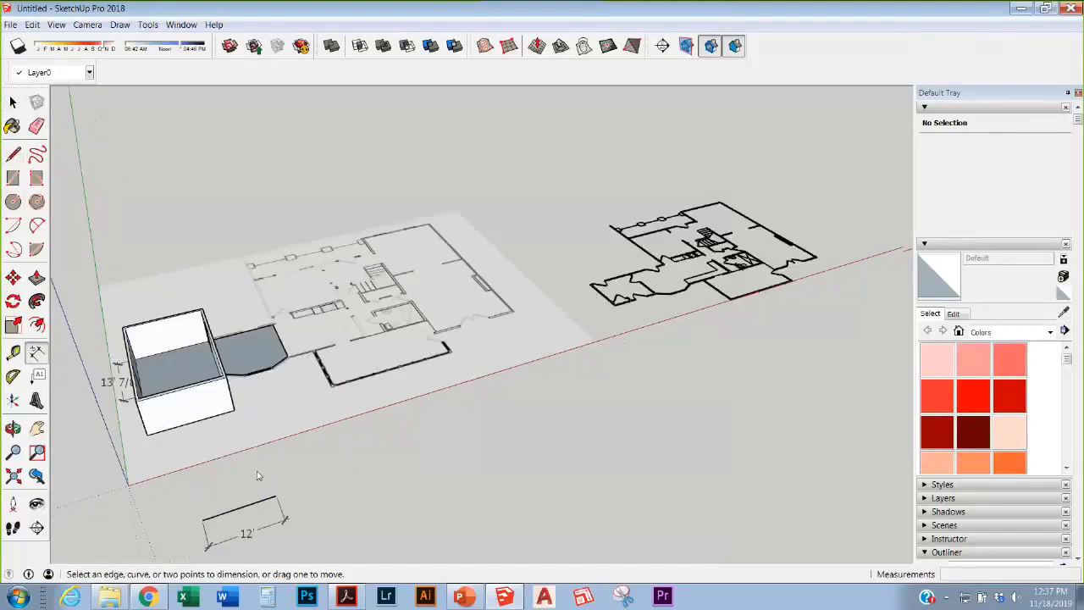
scroll(270, 386, down, 2)
Step: Draw a 12' segment, then a separate 12' 3" line below the floor plans
key(l)
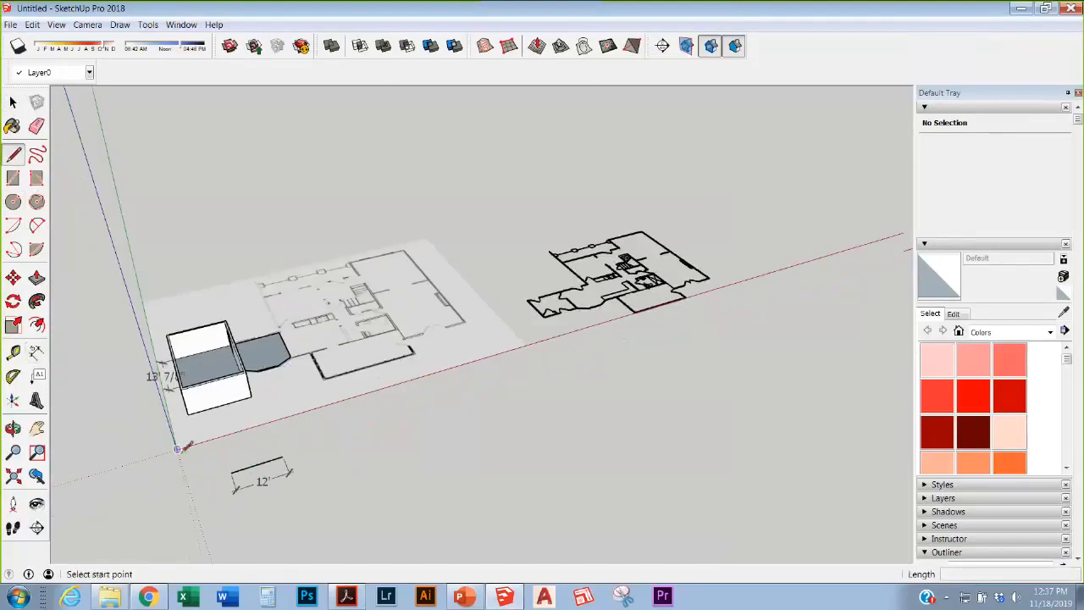
click(256, 464)
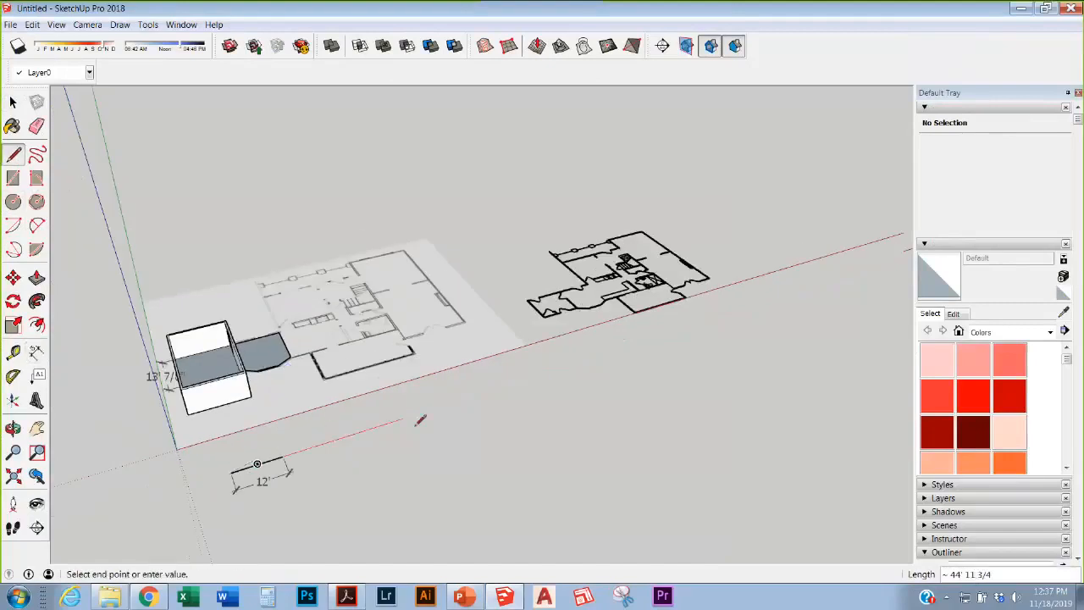
text(12)
key(Return)
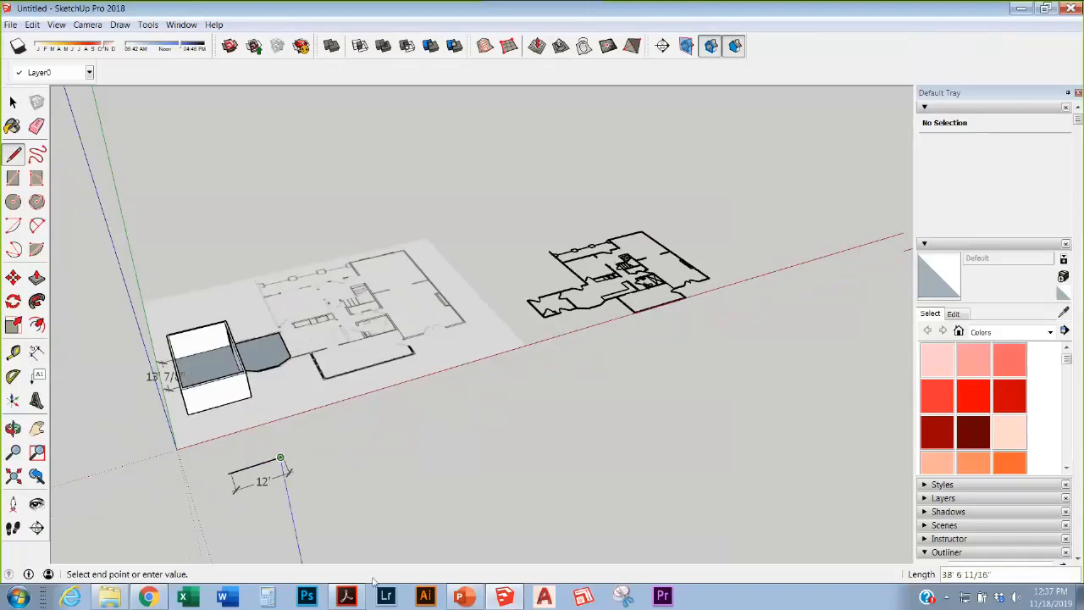
key(Escape)
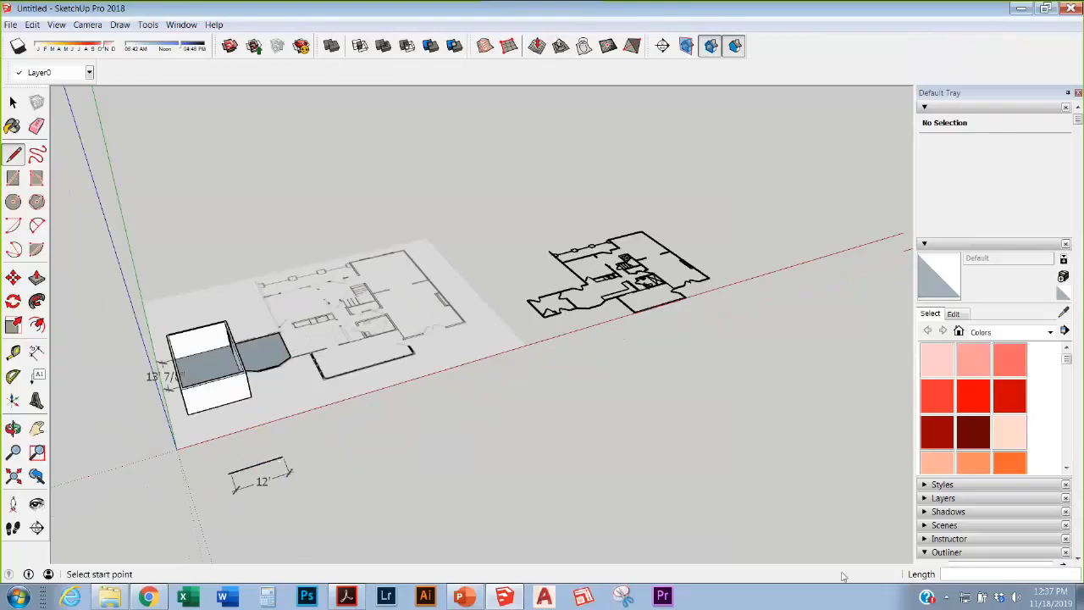
click(408, 437)
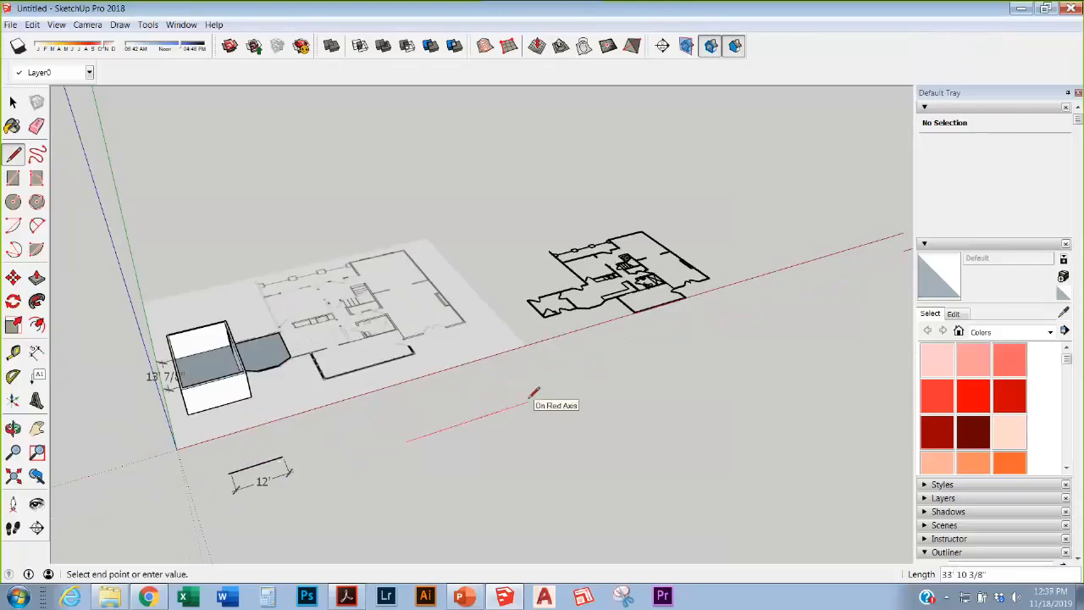
text(12)
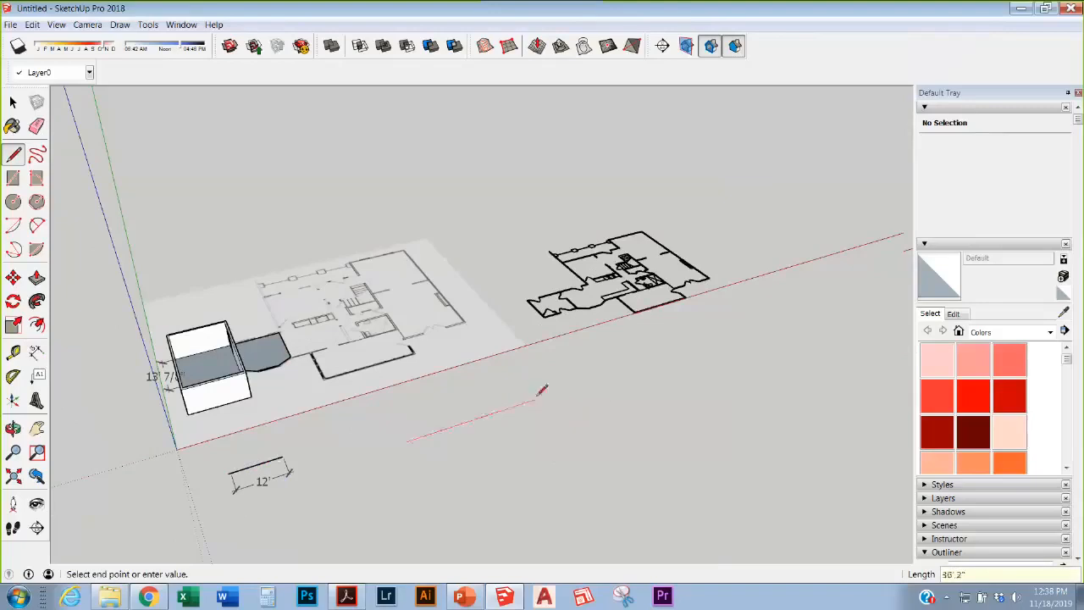
text(12'3)
key(Return)
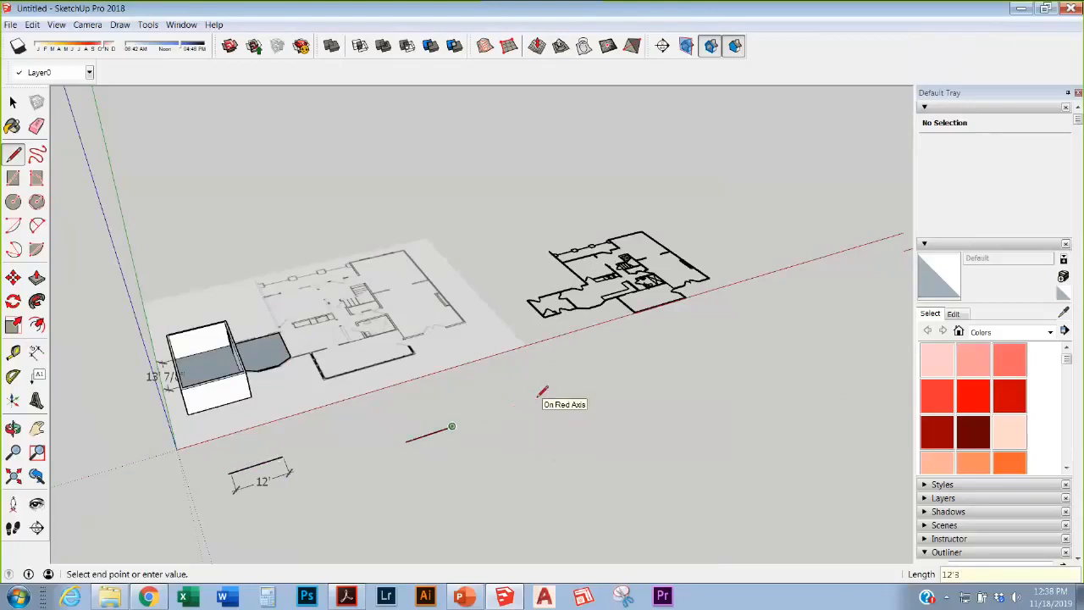
scroll(487, 432, down, 3)
key(Escape)
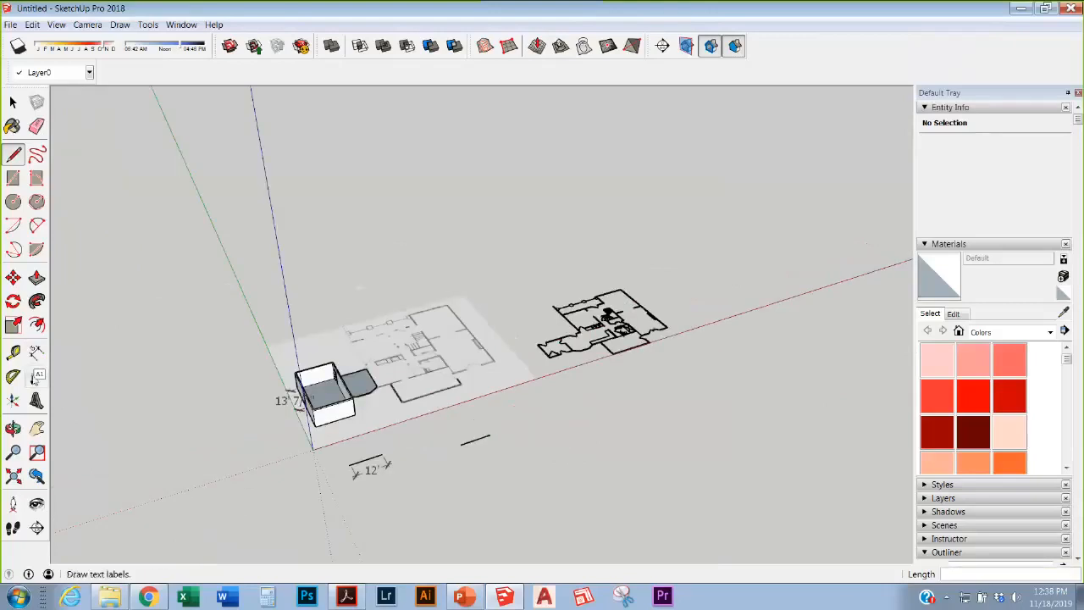
Step: Dimension the 12' 3" line below it and return to the Select tool
click(37, 351)
scroll(438, 447, up, 4)
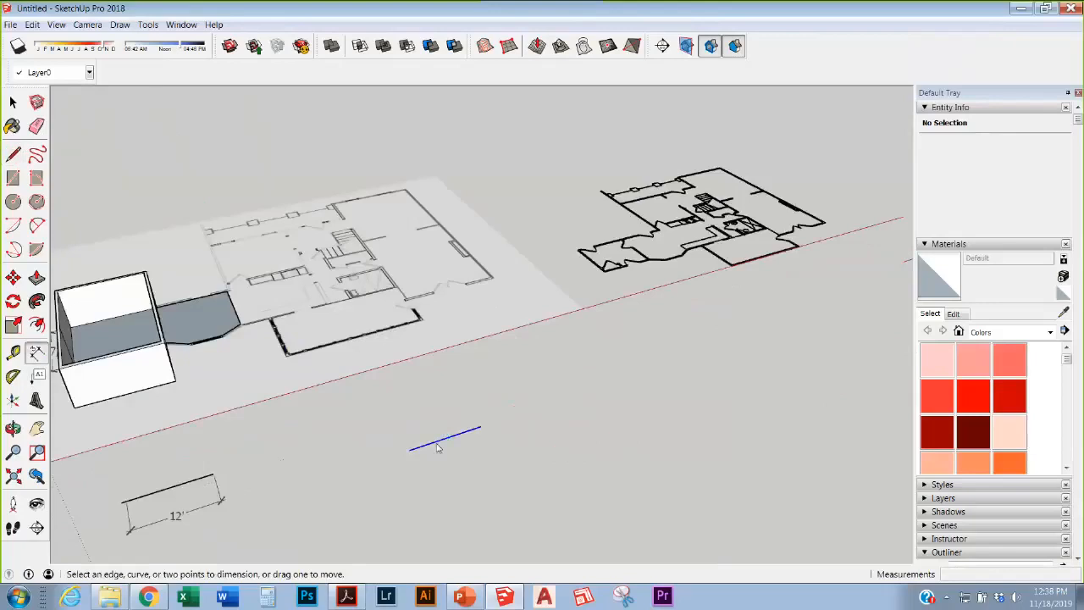
click(438, 447)
click(457, 463)
scroll(573, 376, down, 3)
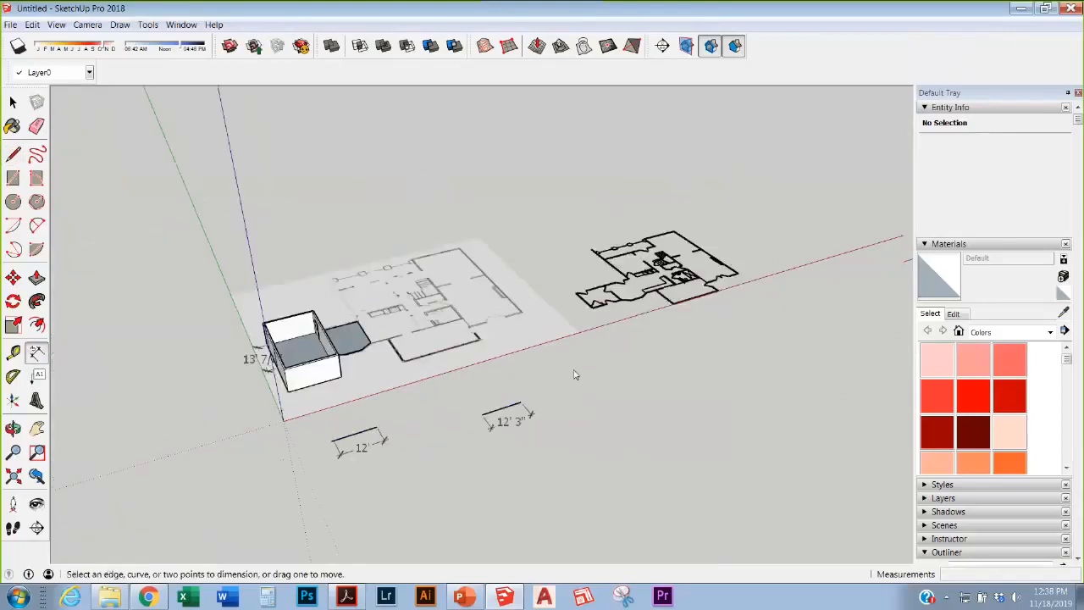
scroll(677, 369, down, 3)
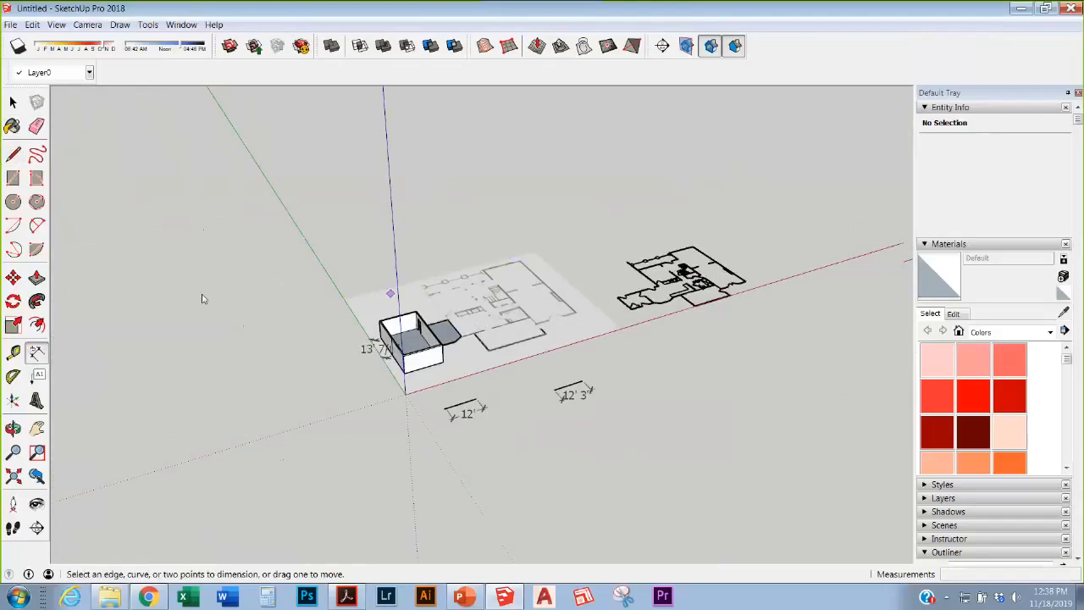
scroll(529, 362, up, 3)
scroll(771, 250, down, 3)
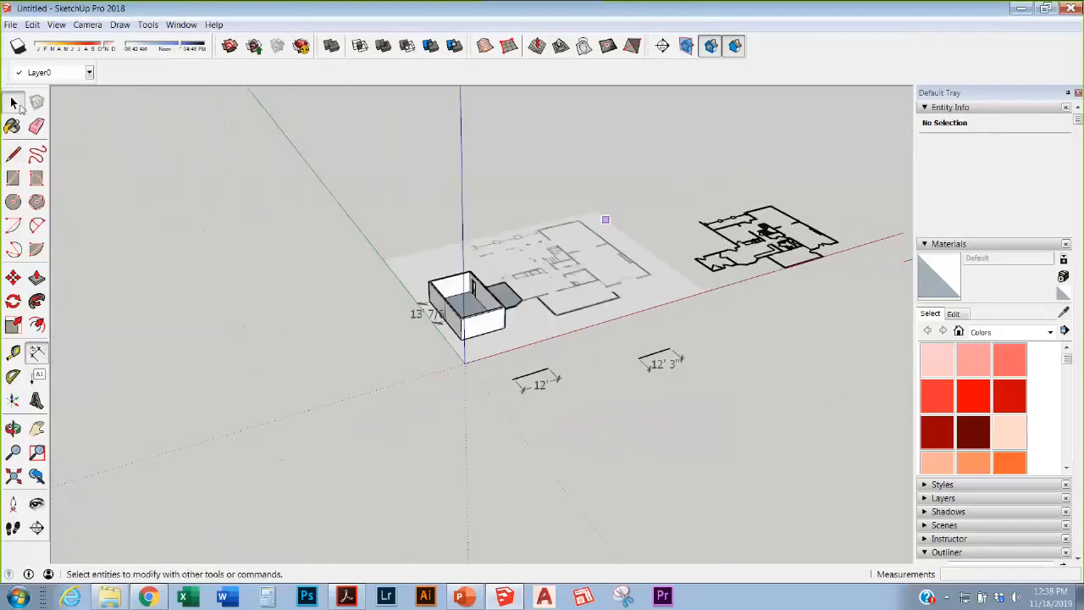
click(14, 102)
scroll(440, 297, up, 5)
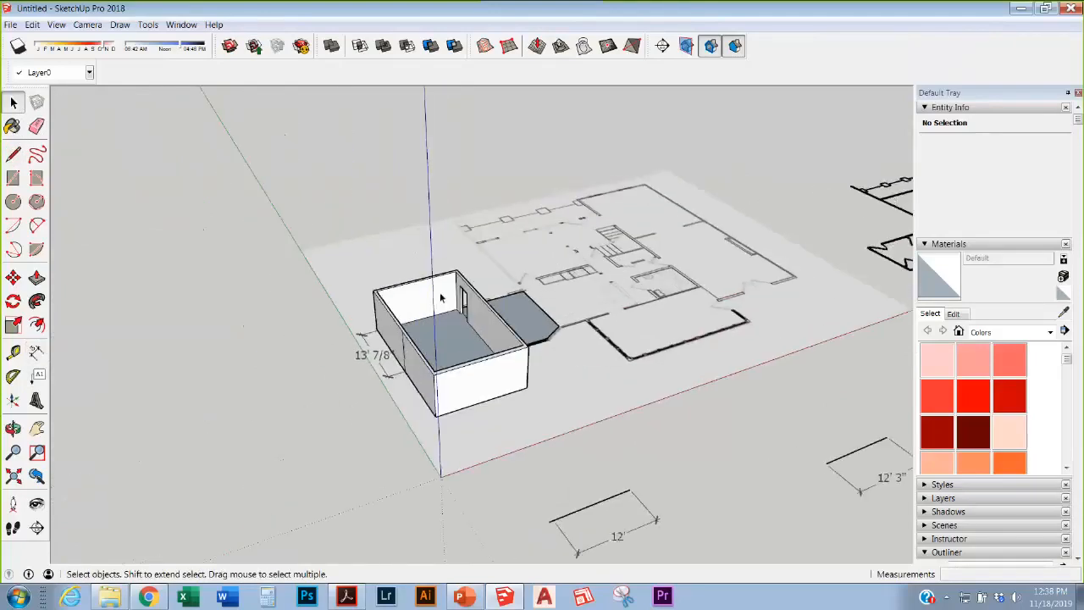
scroll(440, 297, down, 4)
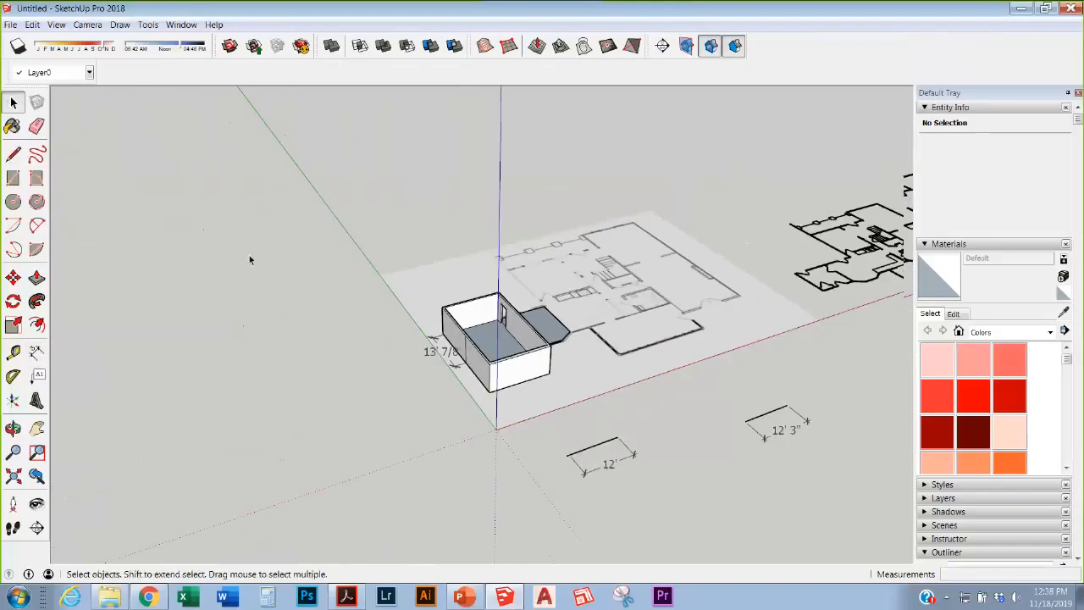
scroll(249, 260, down, 2)
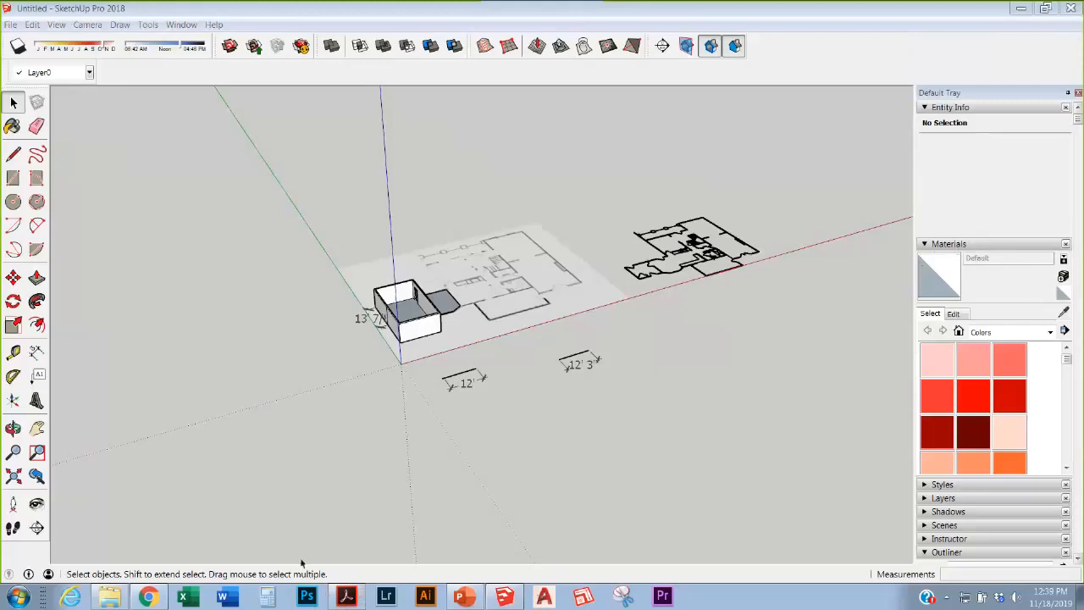
click(461, 599)
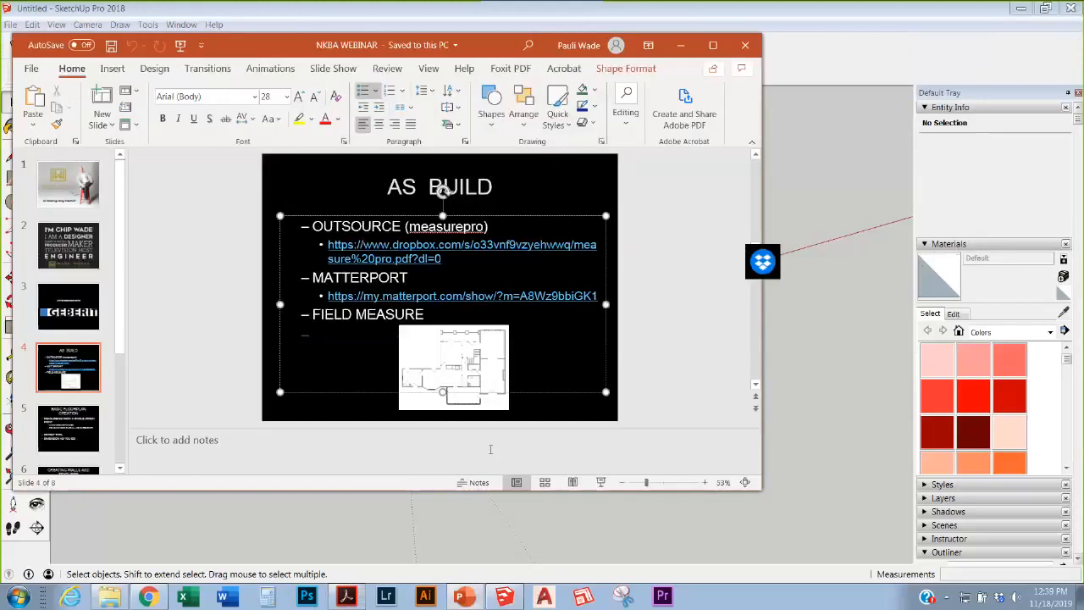
Step: Run the slide show from the AS BUILD slide to the contact slide, then exit
click(602, 482)
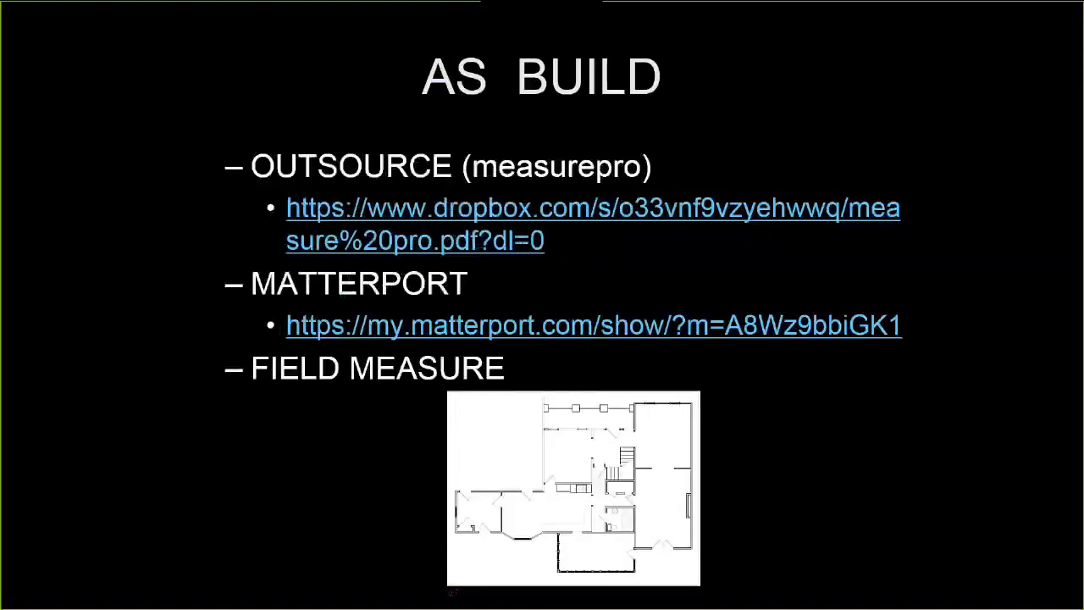
key(Right)
key(Right)
key(Right)
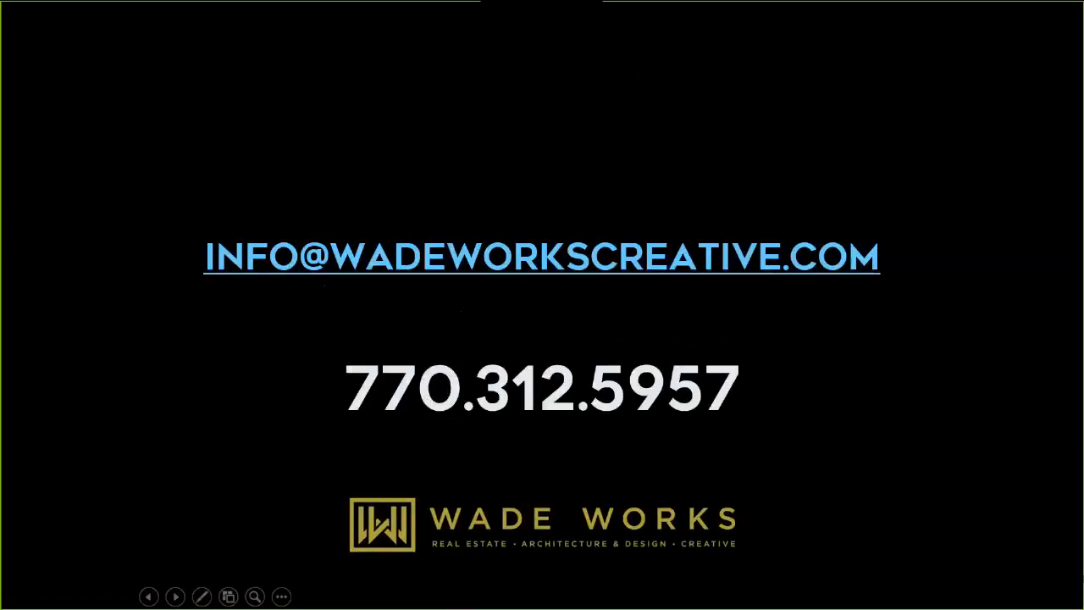
key(Escape)
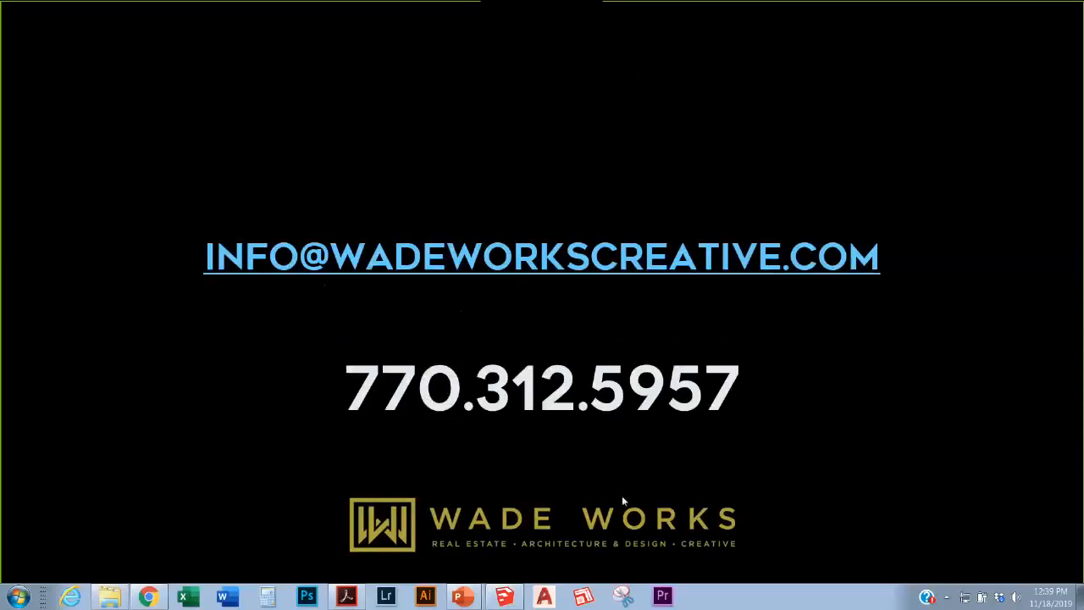
Step: Step through several more slides, then end the show back in Normal view
click(805, 470)
click(819, 491)
click(768, 418)
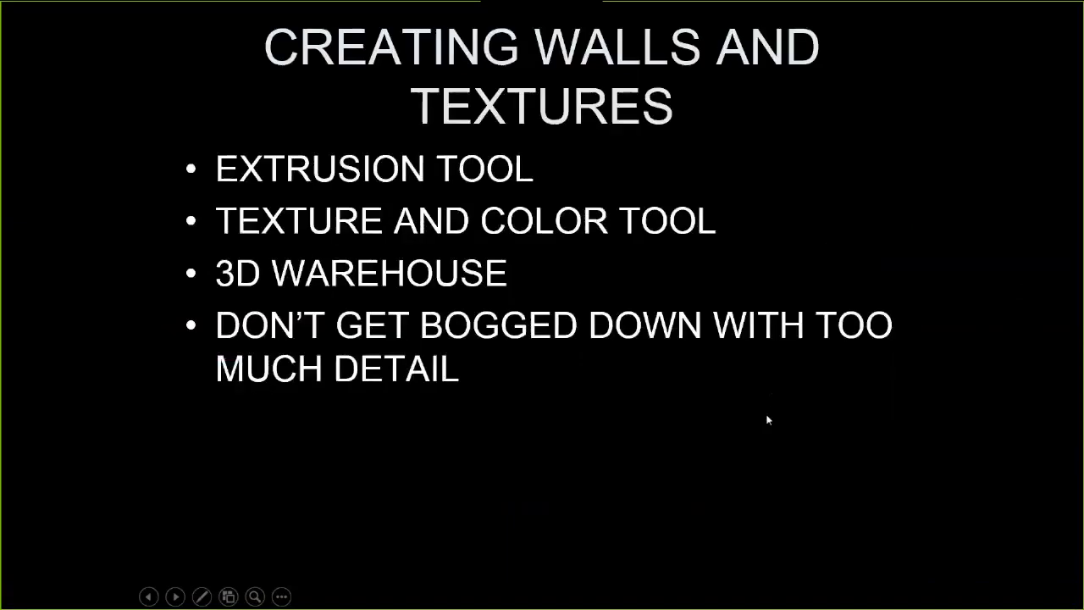
scroll(768, 419, up, 1)
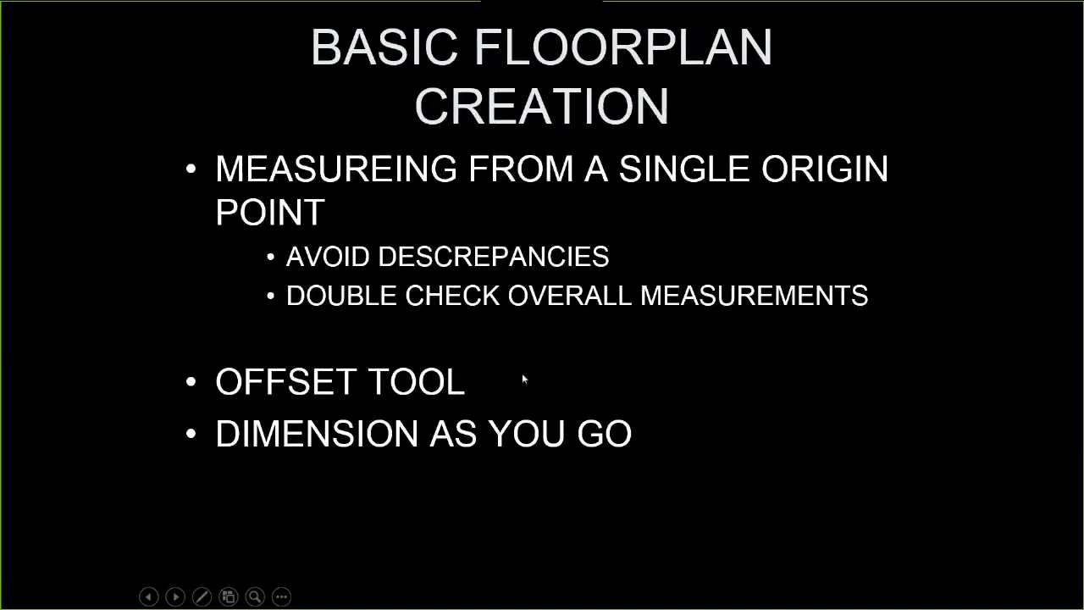
scroll(463, 410, up, 2)
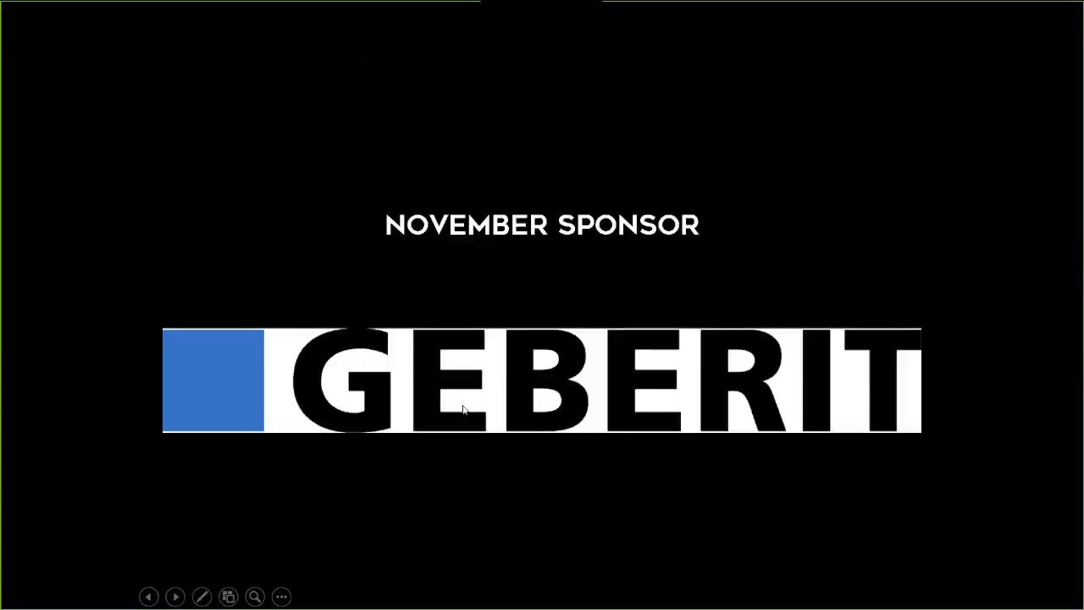
scroll(464, 410, down, 1)
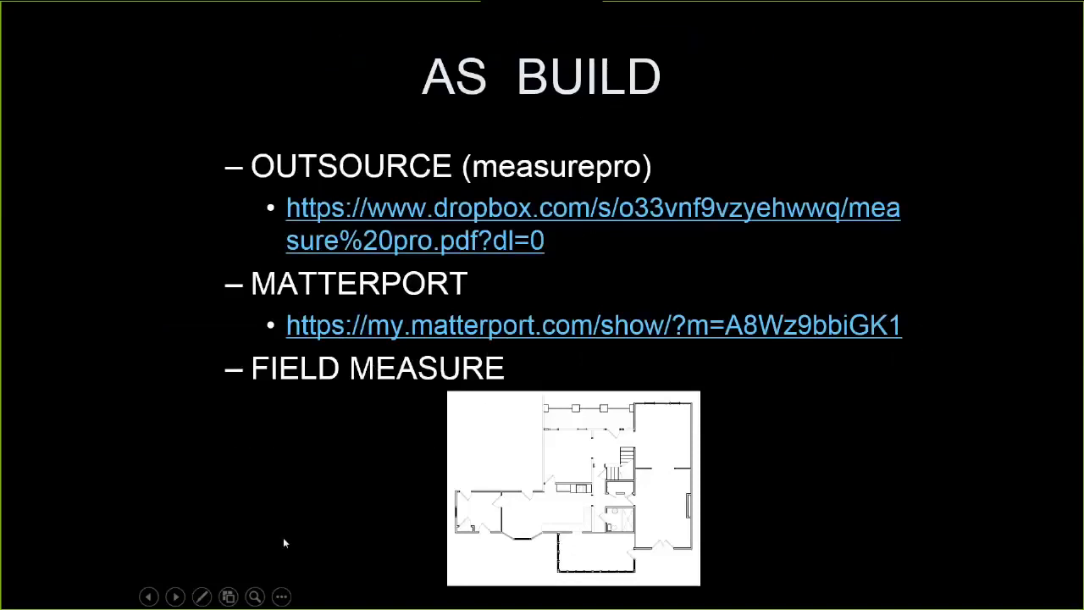
key(Escape)
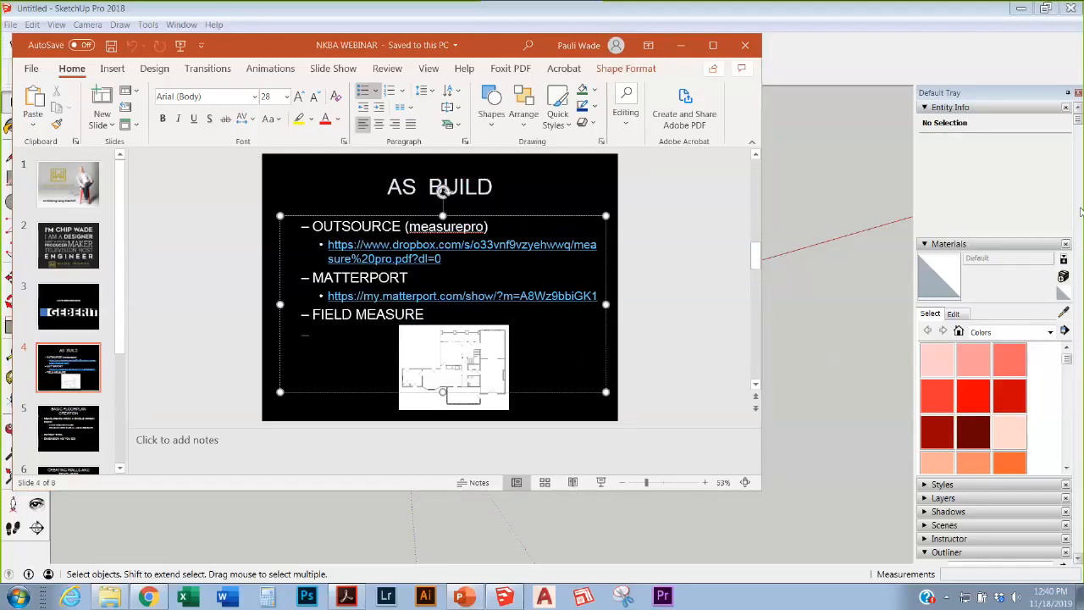
Step: Bring SketchUp back in front of PowerPoint and zoom in on the model
click(311, 334)
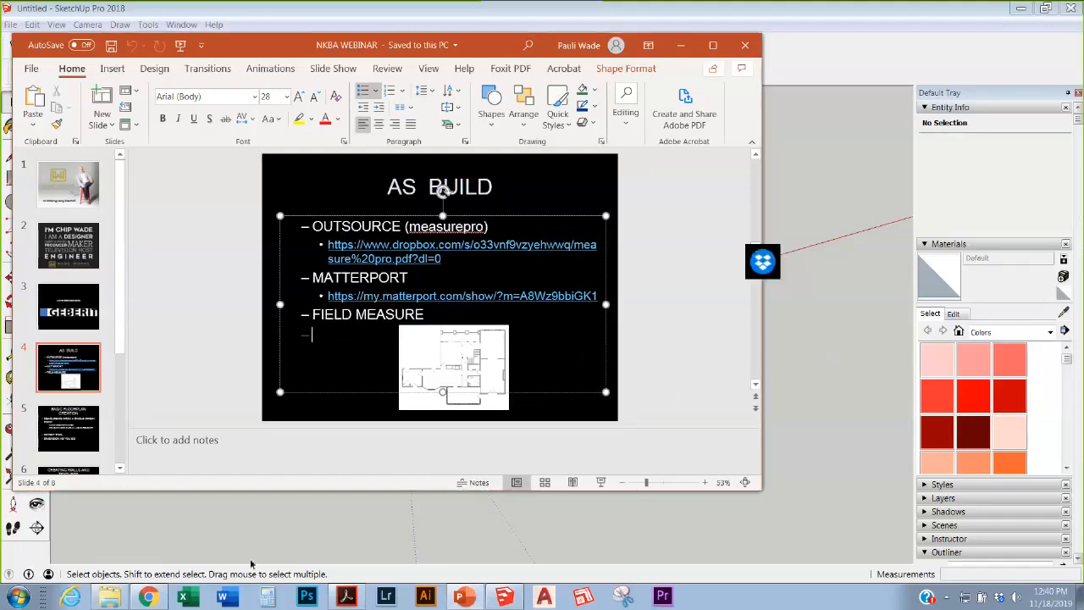
click(334, 561)
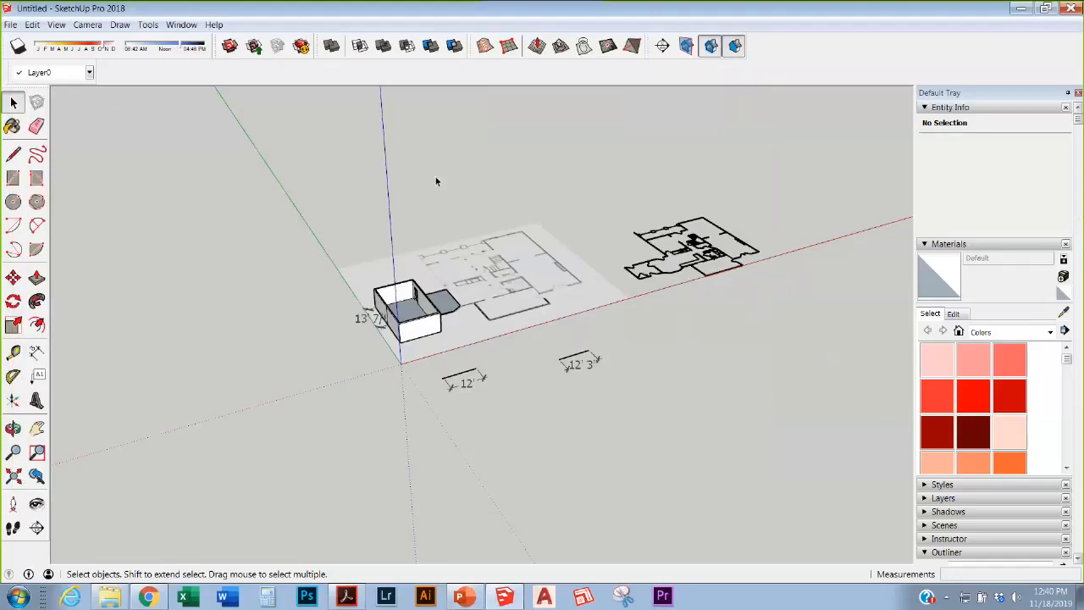
scroll(427, 220, down, 3)
scroll(419, 246, up, 4)
scroll(415, 259, down, 2)
scroll(410, 267, up, 4)
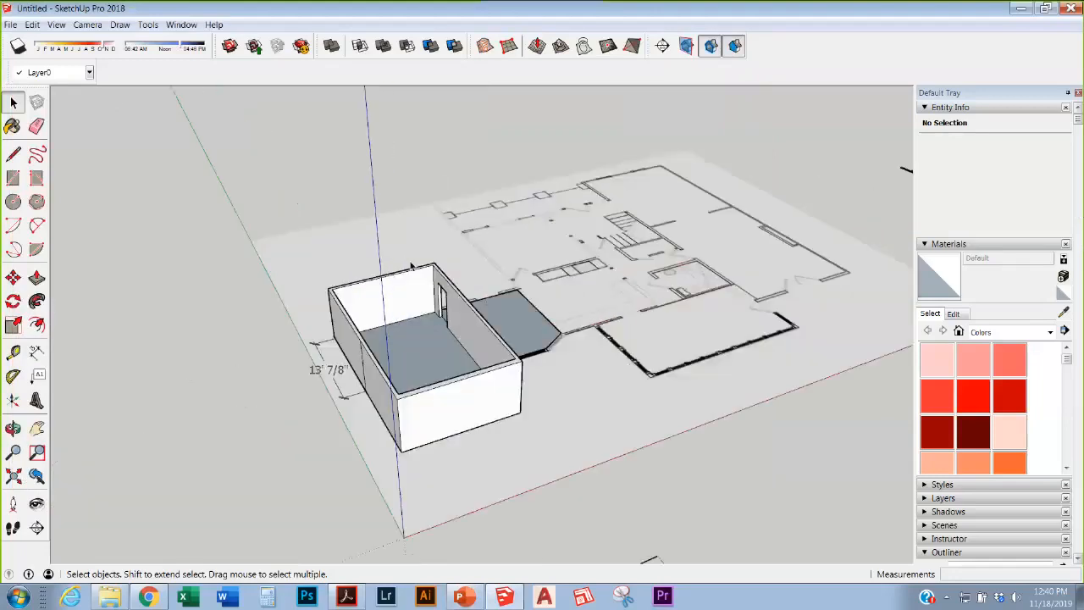
scroll(410, 267, down, 2)
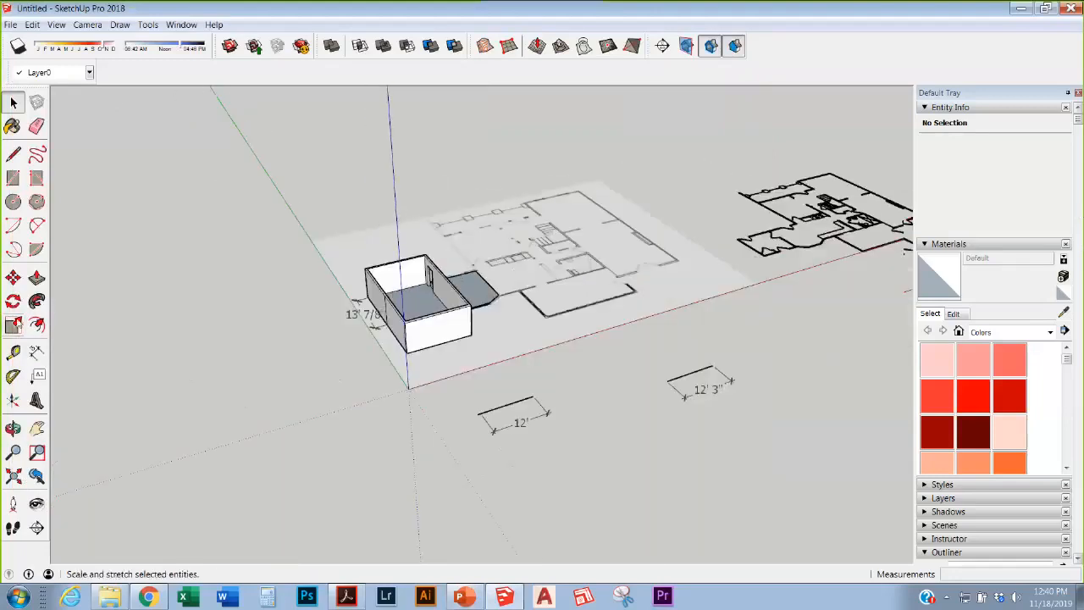
scroll(338, 288, down, 2)
scroll(317, 300, up, 2)
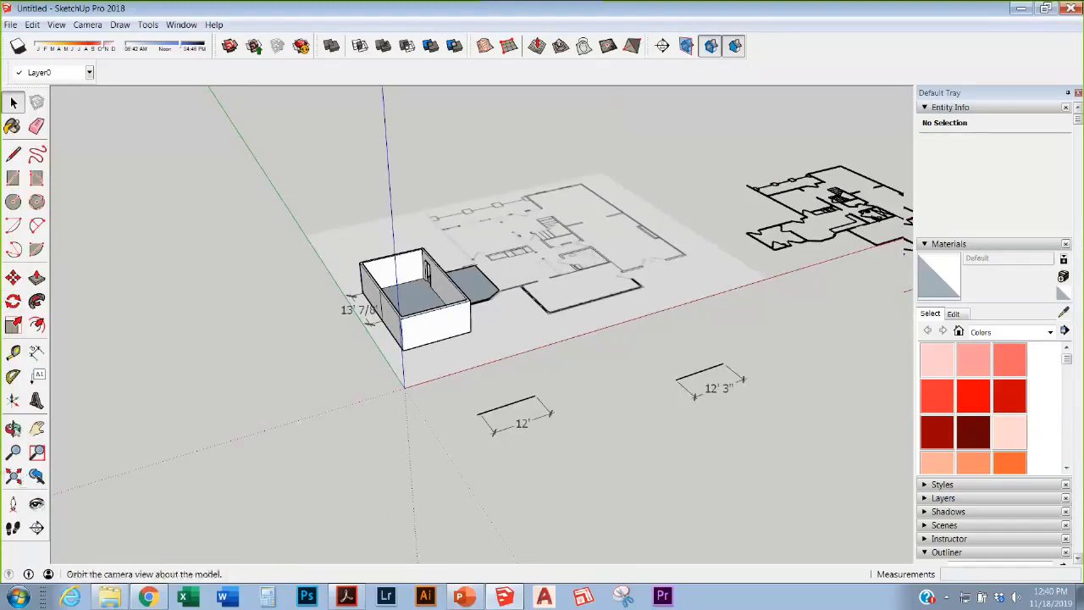
Step: Orbit around the walled room box and the imported floor plans
click(12, 428)
drag(283, 339, 322, 318)
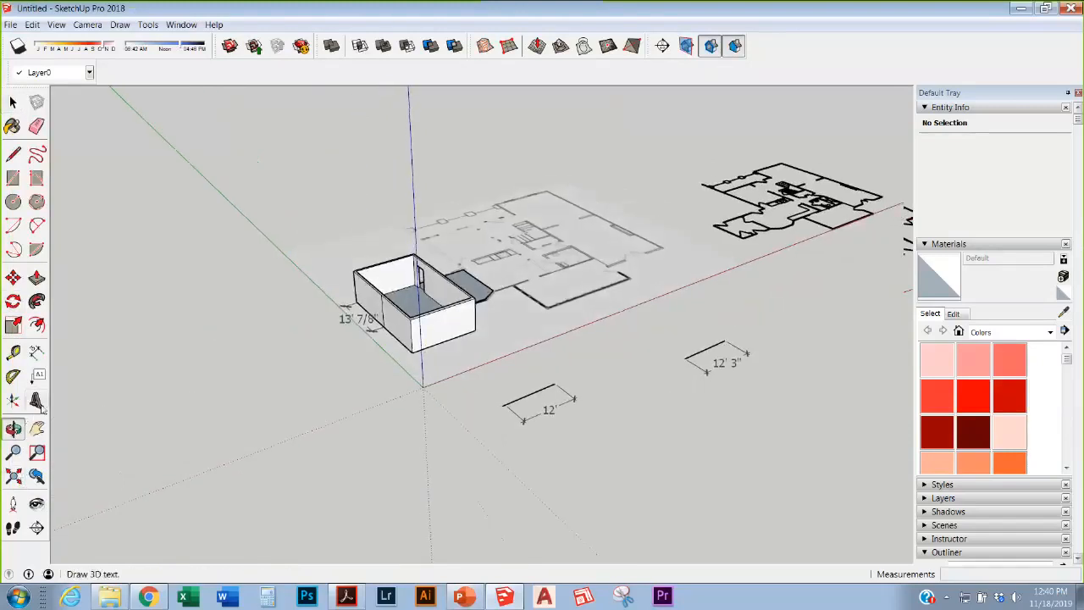
key(space)
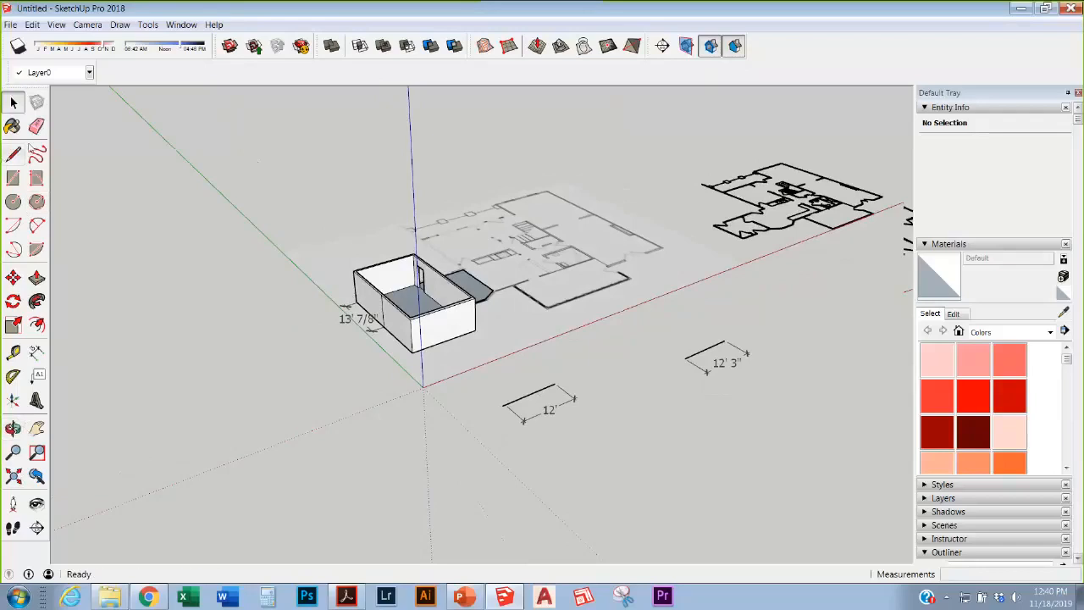
scroll(136, 306, up, 2)
scroll(161, 334, down, 2)
scroll(161, 333, up, 2)
middle_drag(161, 333, 220, 319)
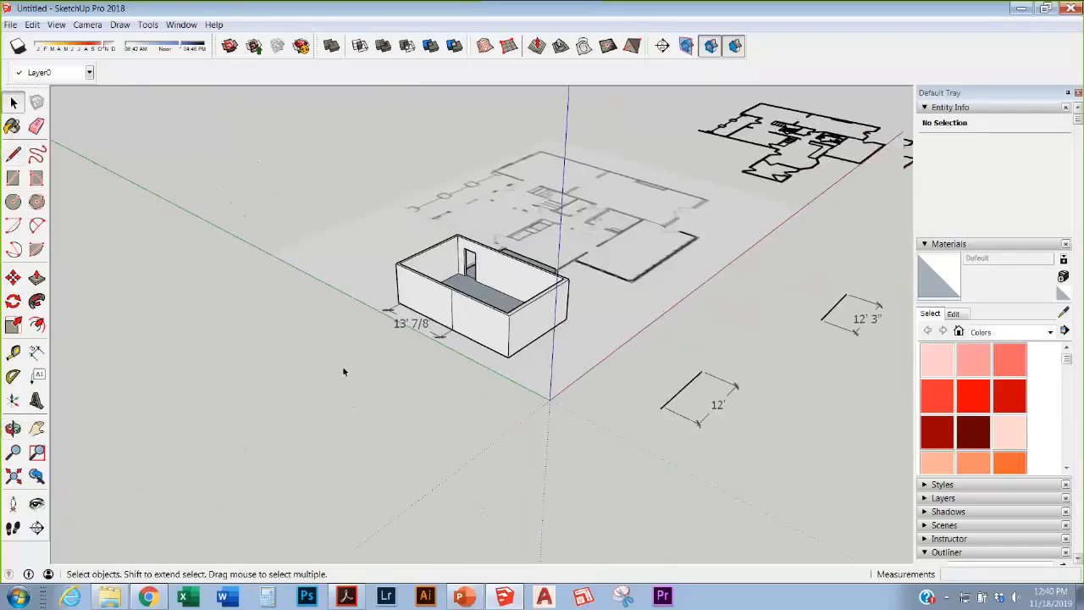
scroll(456, 348, up, 2)
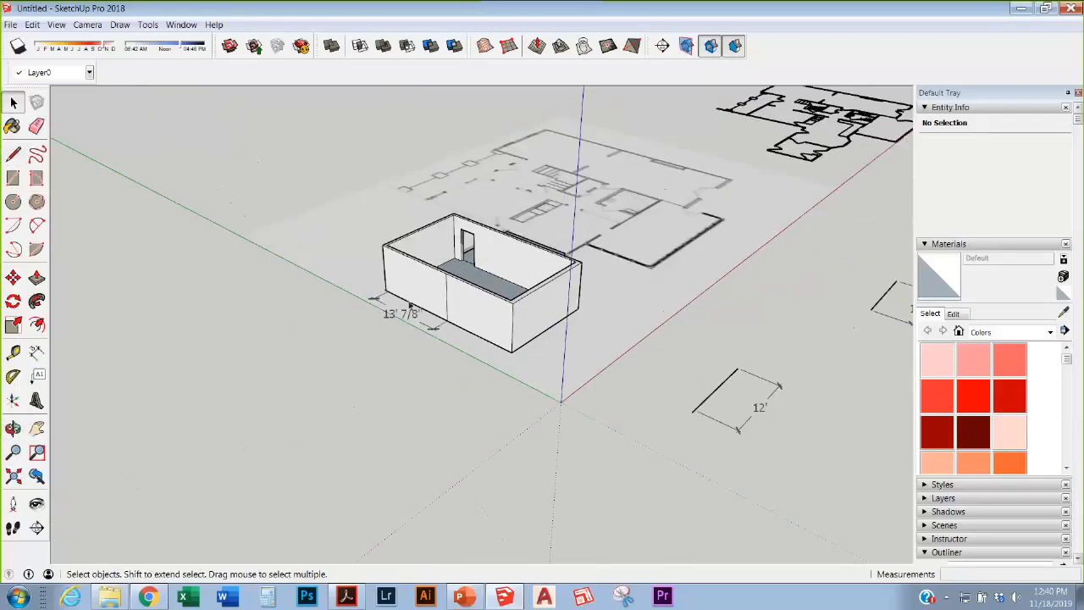
mouse_move(471, 347)
middle_down()
mouse_move(479, 331)
mouse_move(520, 356)
mouse_move(358, 339)
mouse_move(408, 354)
mouse_move(466, 339)
middle_up()
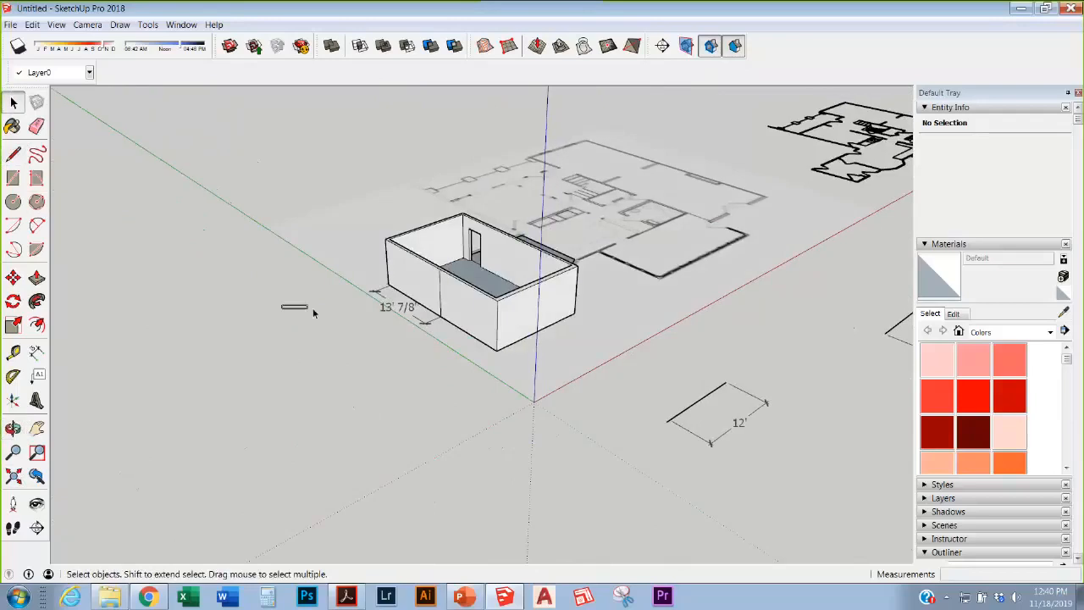
scroll(316, 310, down, 2)
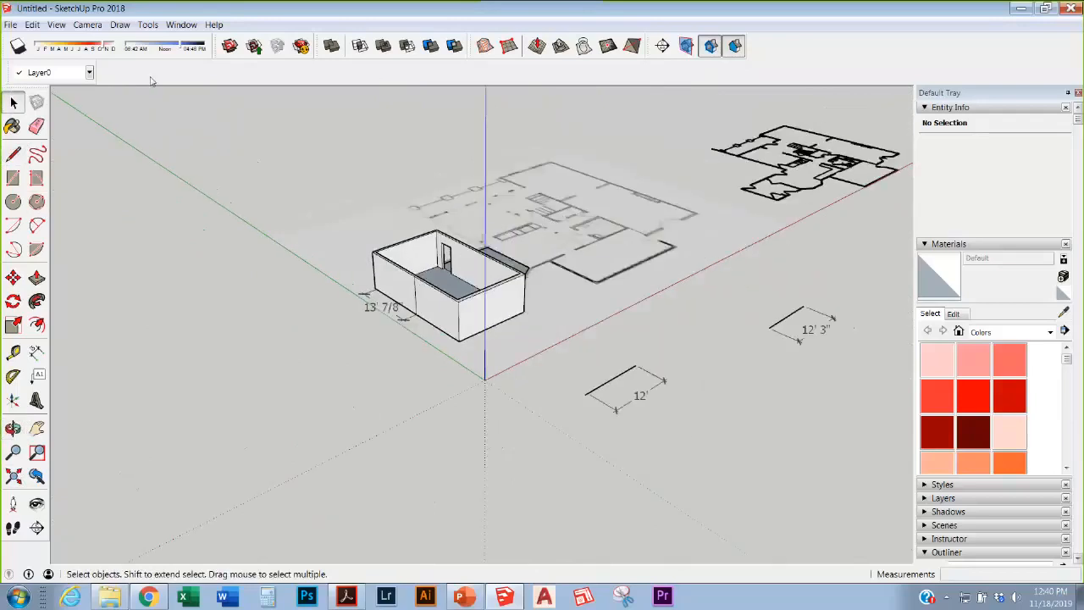
scroll(213, 395, down, 2)
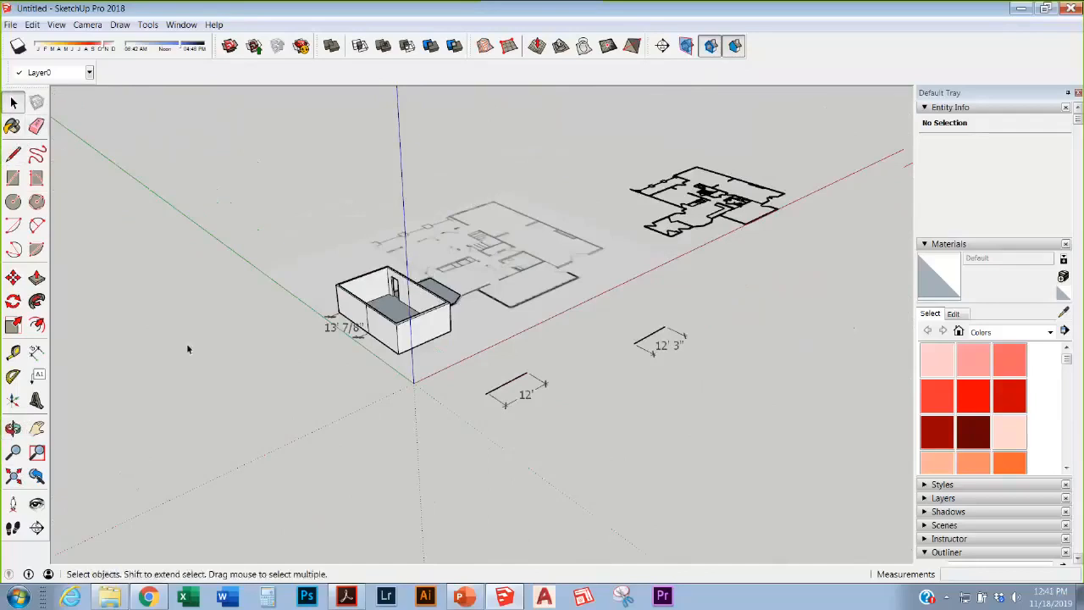
middle_drag(252, 333, 203, 355)
scroll(319, 337, up, 2)
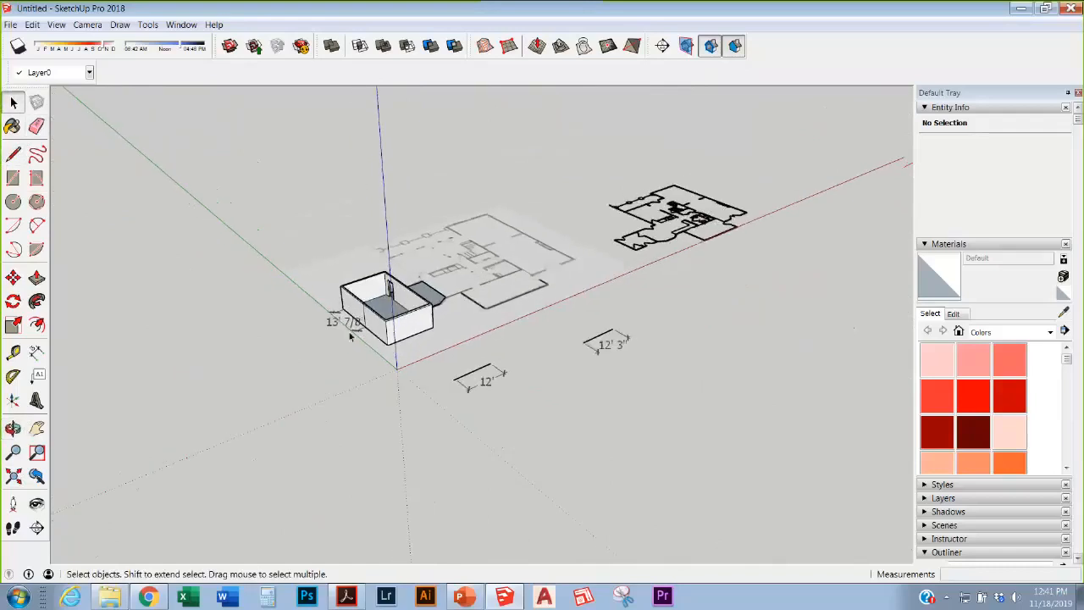
scroll(344, 340, down, 1)
scroll(316, 355, up, 1)
scroll(381, 371, down, 1)
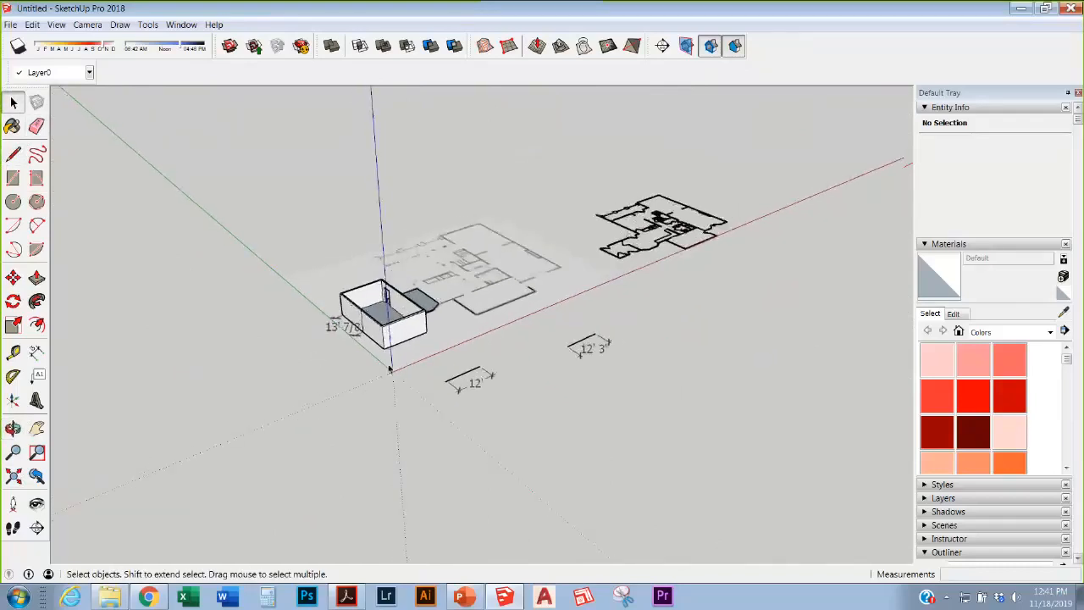
middle_drag(310, 382, 77, 422)
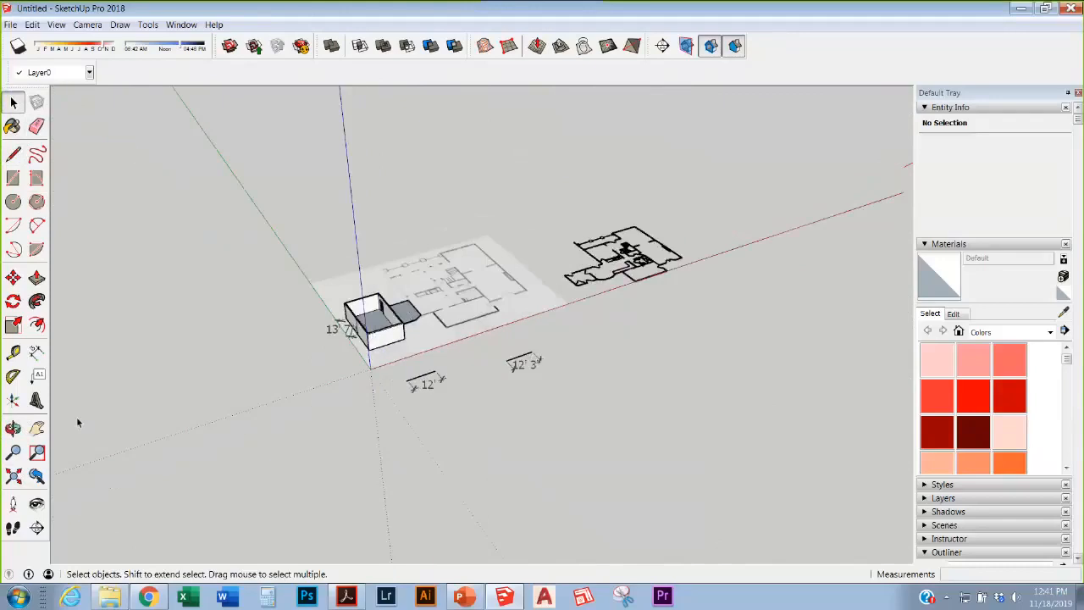
Step: Pan and orbit the view sideways across the model
click(36, 429)
drag(438, 350, 401, 356)
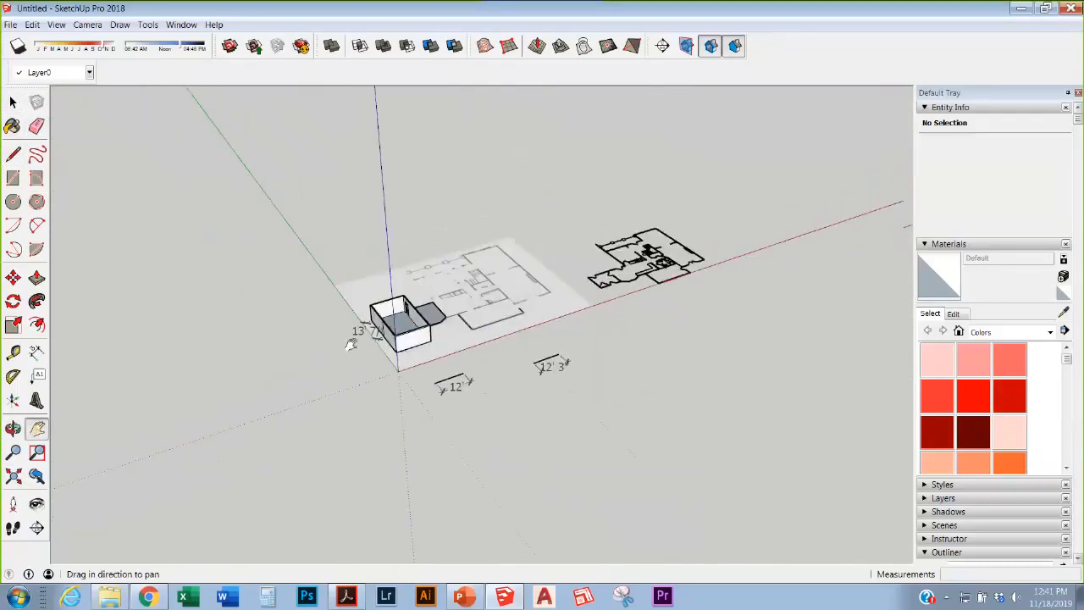
scroll(372, 335, up, 2)
key(space)
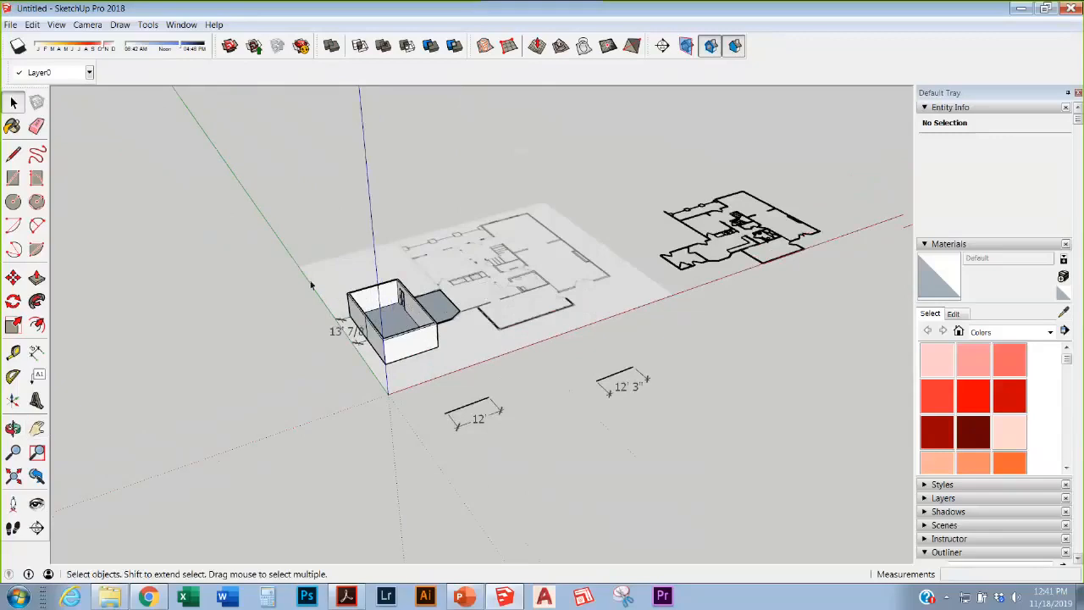
scroll(311, 286, down, 2)
middle_drag(311, 286, 499, 312)
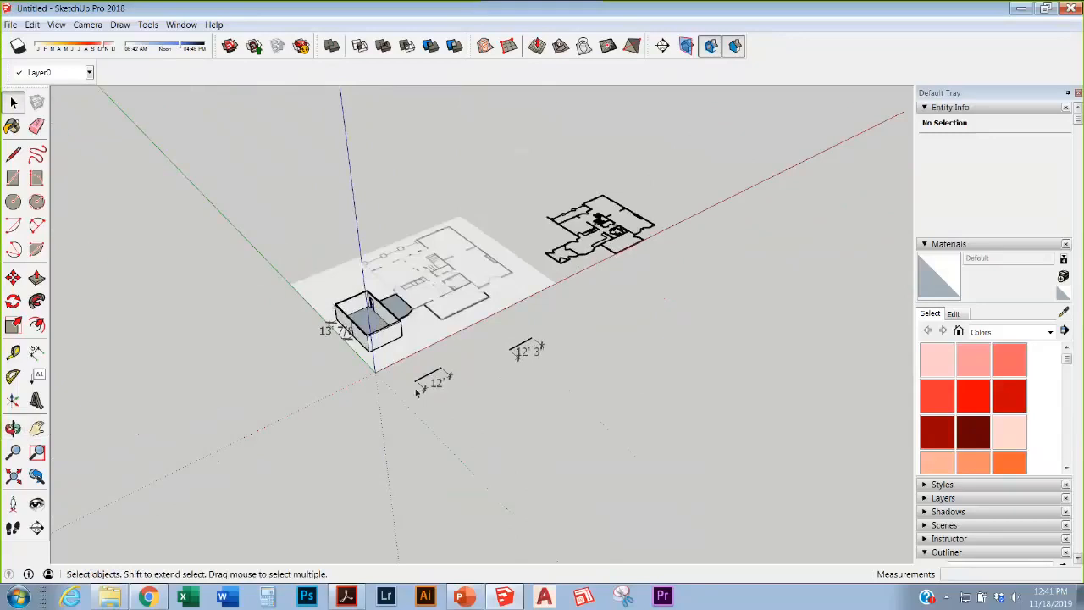
scroll(455, 353, down, 3)
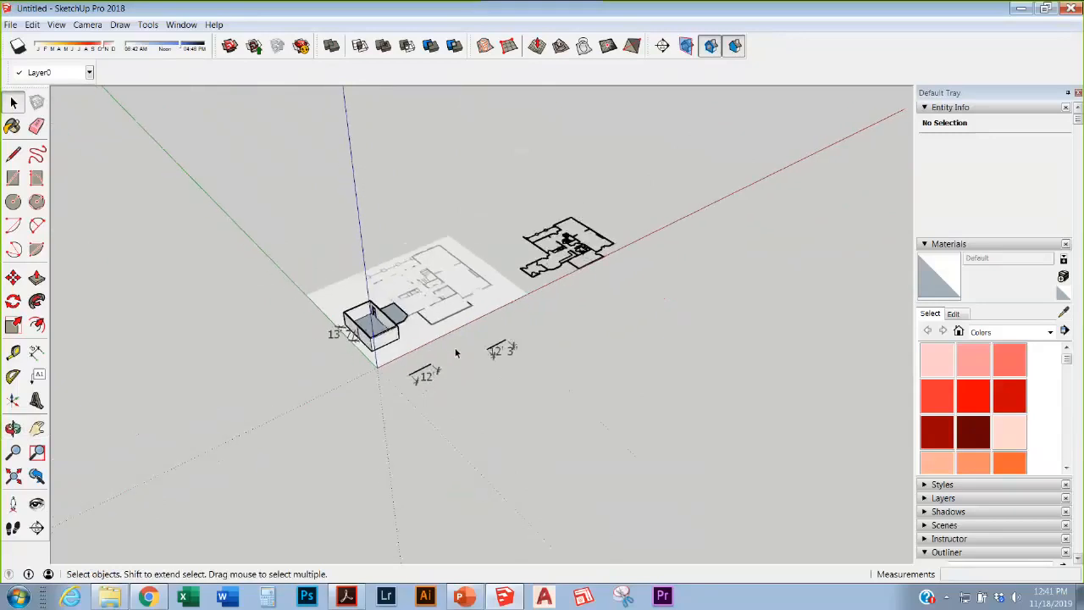
scroll(459, 352, up, 1)
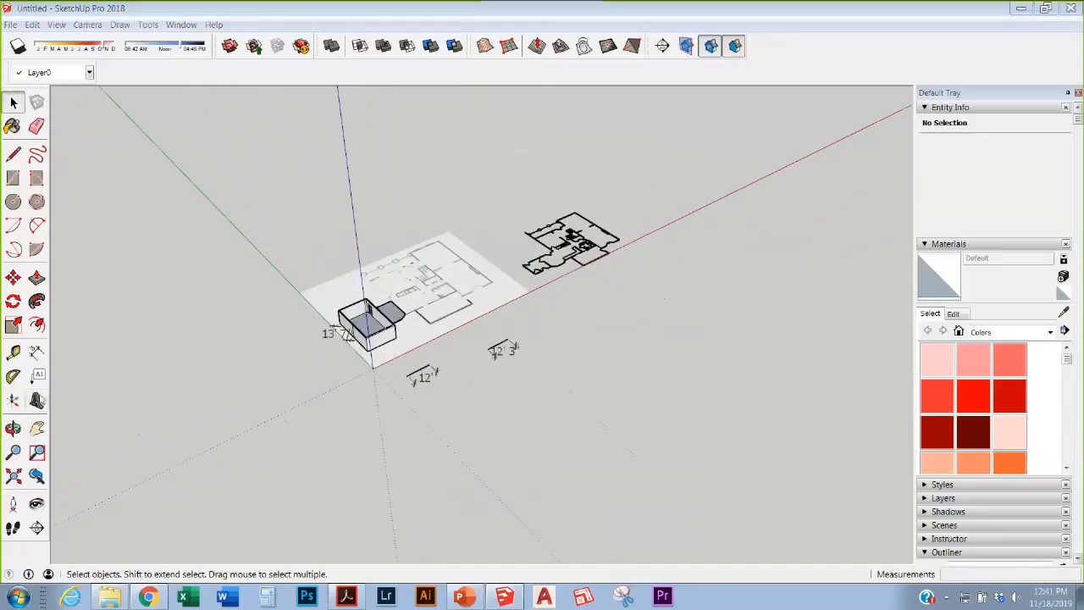
click(36, 428)
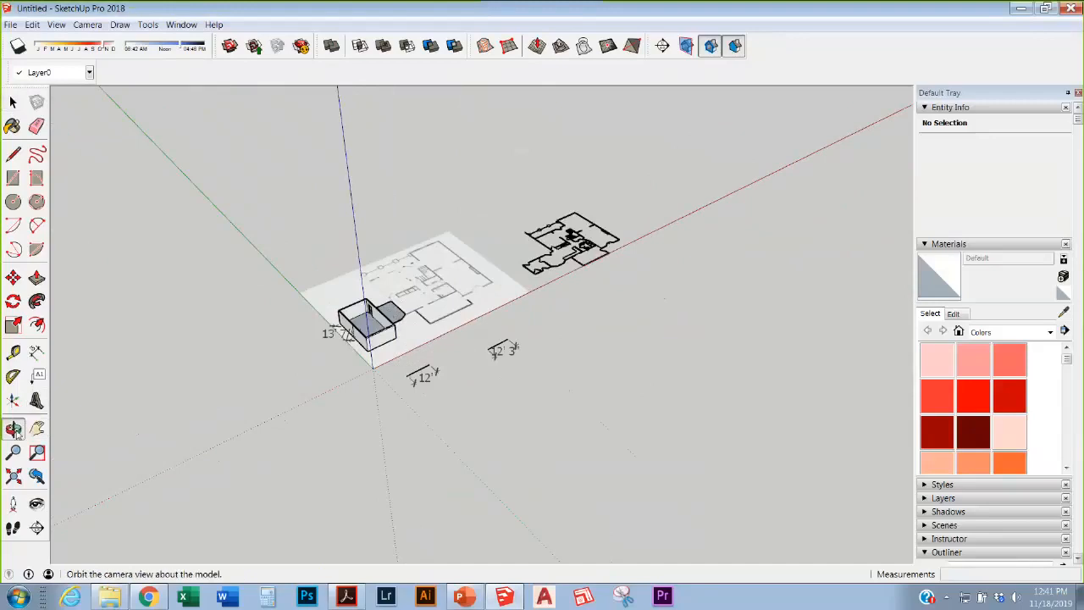
click(13, 429)
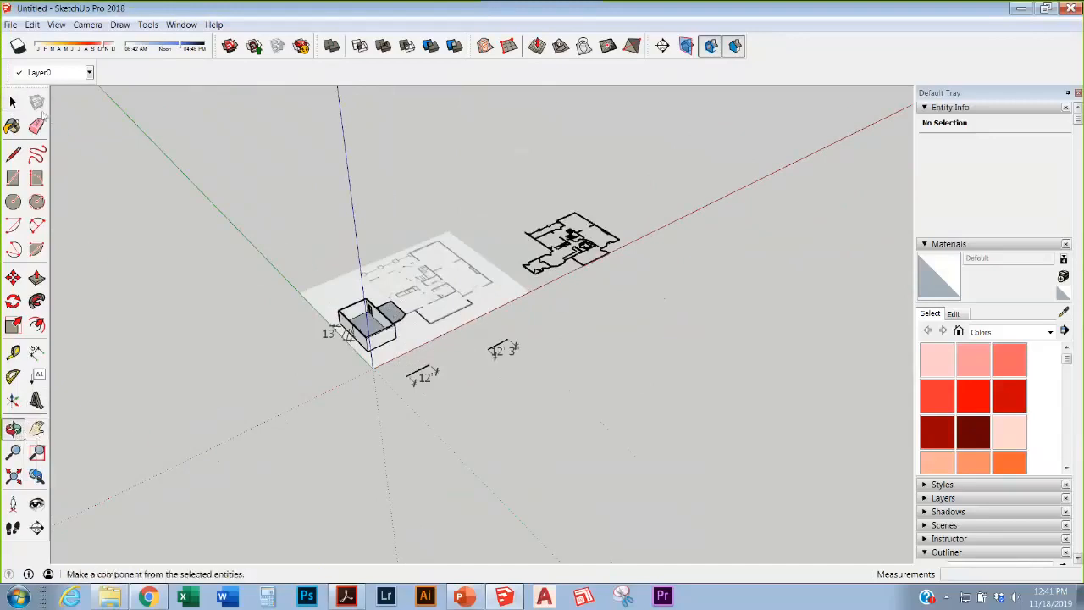
click(13, 102)
Step: Frame the walled box with its 13' 7/8" dimension up close
middle_drag(407, 305, 438, 316)
scroll(438, 316, up, 3)
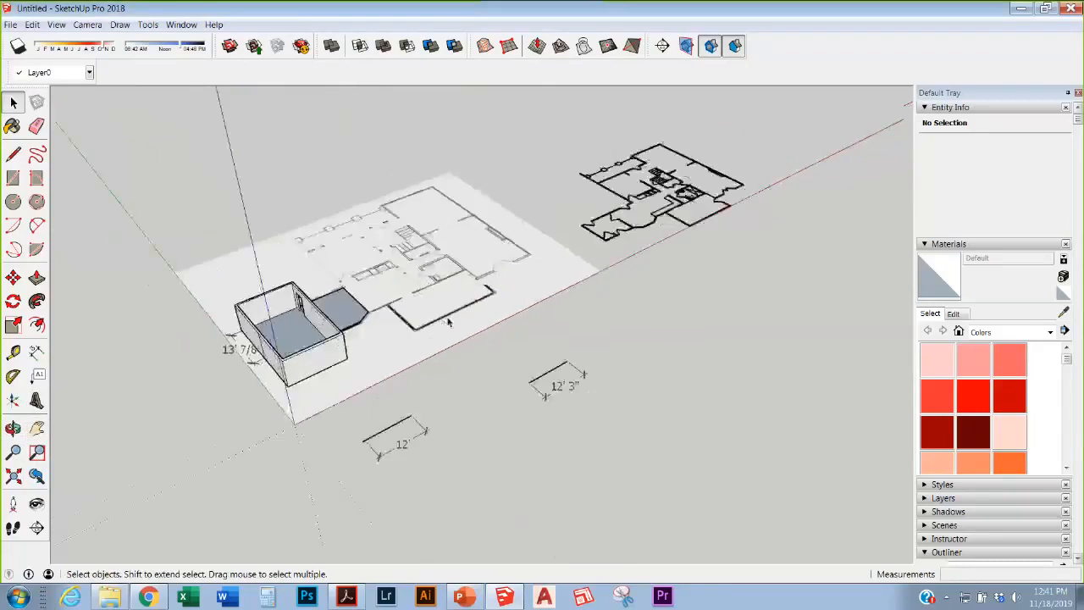
scroll(452, 321, down, 5)
scroll(392, 342, up, 2)
mouse_move(392, 342)
middle_down()
mouse_move(396, 354)
mouse_move(419, 349)
middle_up()
scroll(432, 339, down, 2)
scroll(432, 330, up, 1)
scroll(398, 341, down, 2)
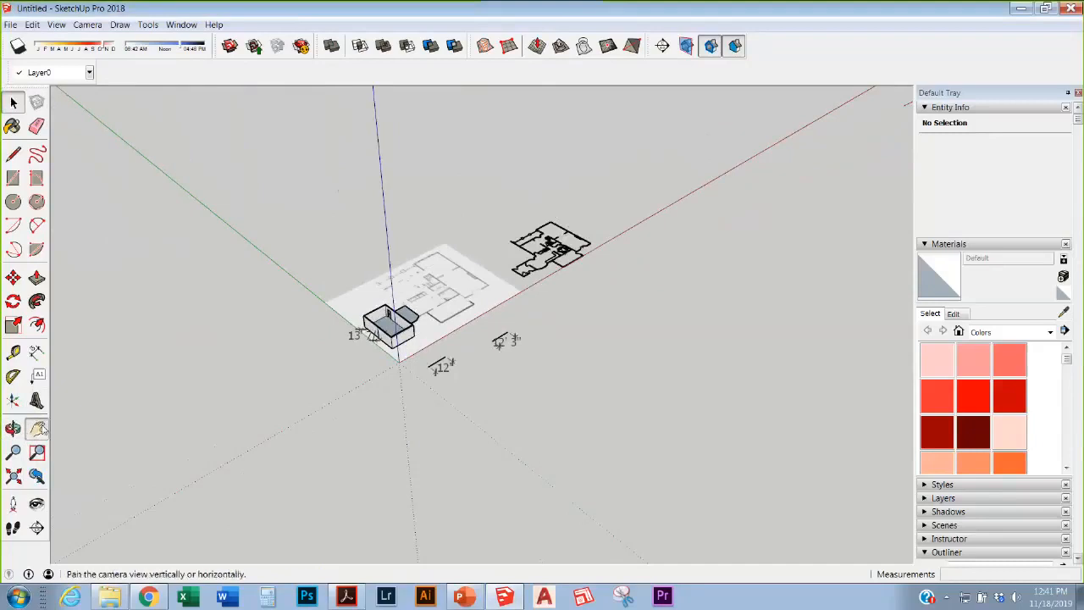
click(39, 430)
mouse_move(254, 381)
mouse_down()
mouse_move(208, 381)
mouse_move(246, 382)
mouse_up()
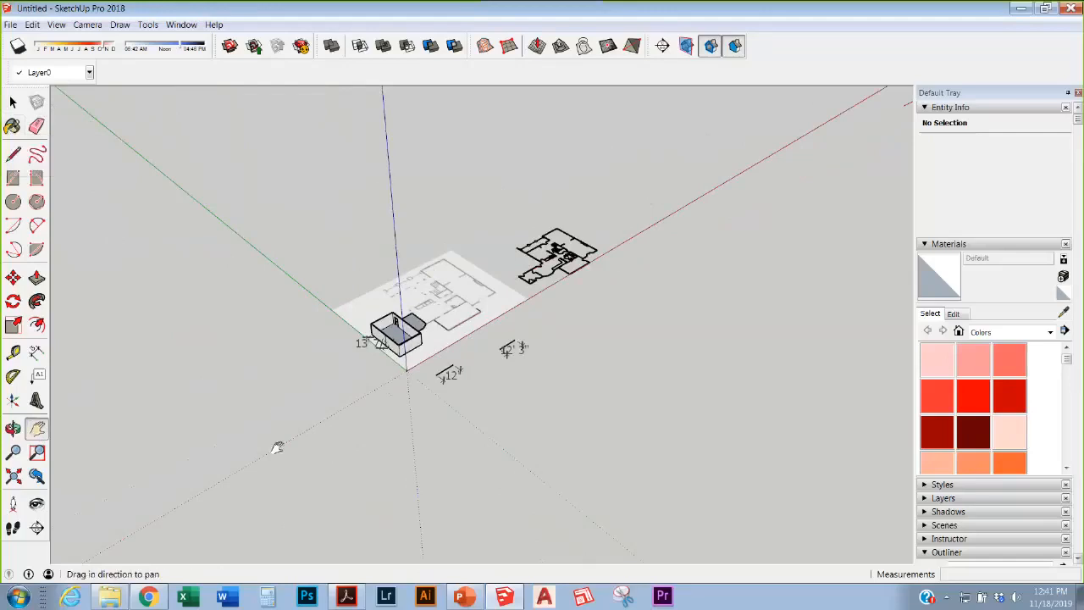
scroll(327, 280, up, 5)
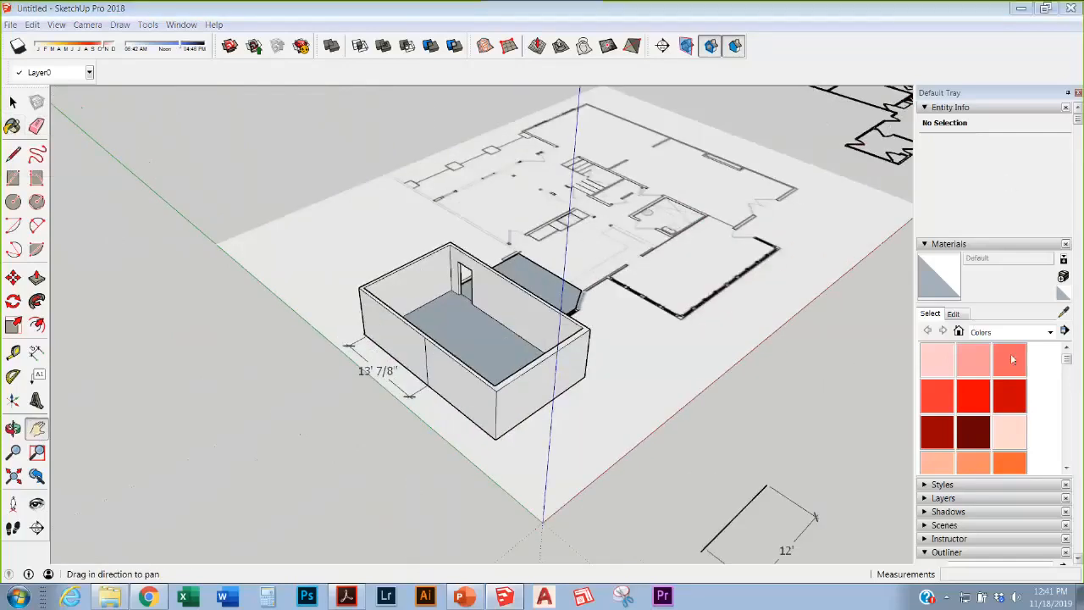
drag(999, 48, 1005, 507)
mouse_move(973, 93)
mouse_down()
mouse_move(962, 271)
mouse_move(917, 547)
mouse_move(690, 522)
mouse_move(748, 518)
mouse_up()
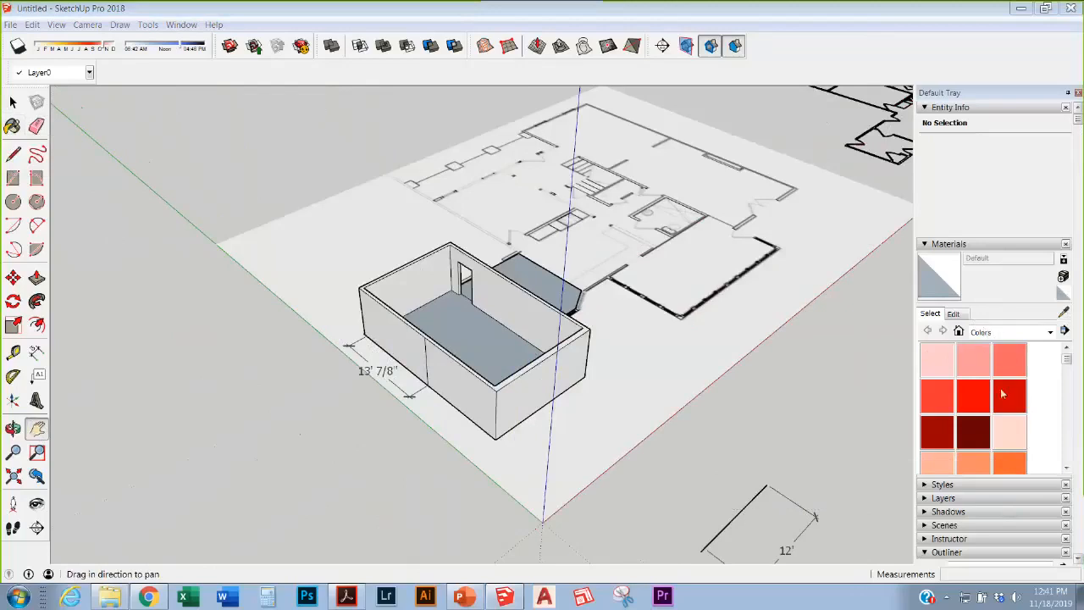
Step: Paint the room's front, side and back walls and floor pale pink Color A02
click(973, 362)
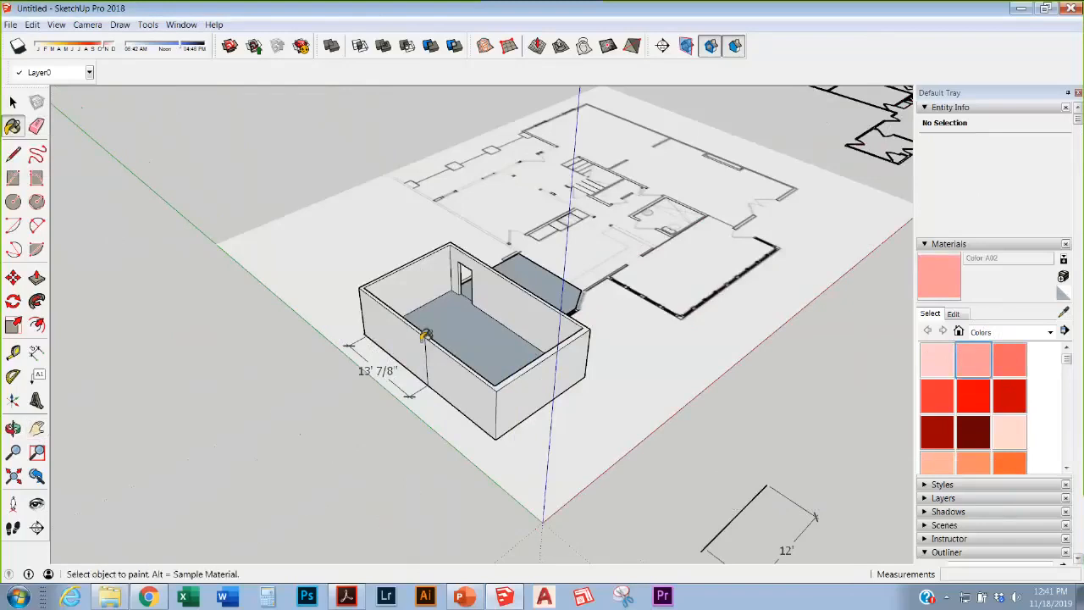
click(458, 377)
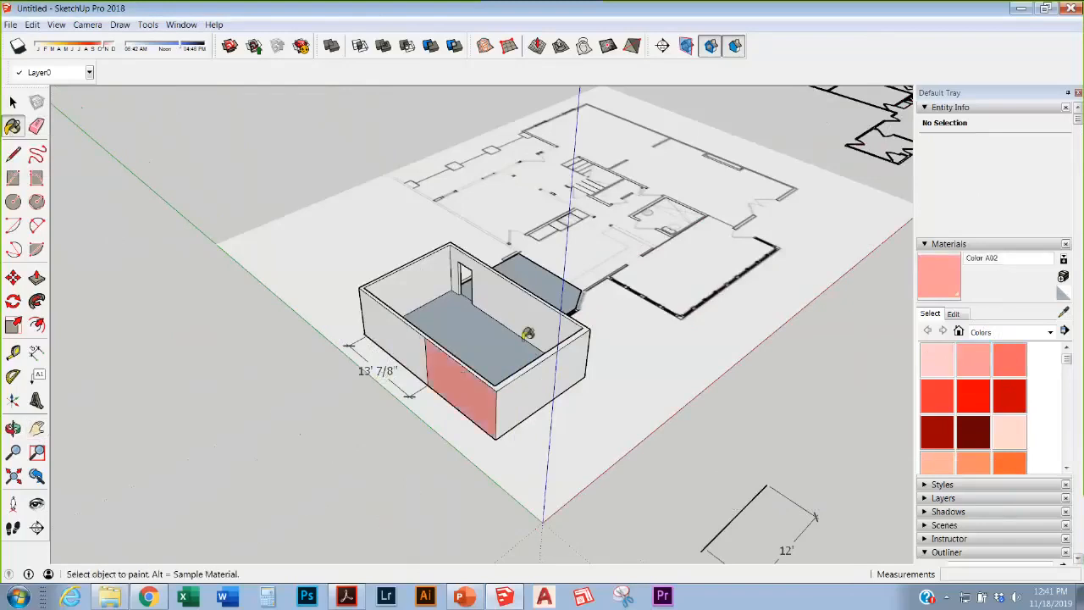
click(456, 310)
click(437, 281)
click(498, 307)
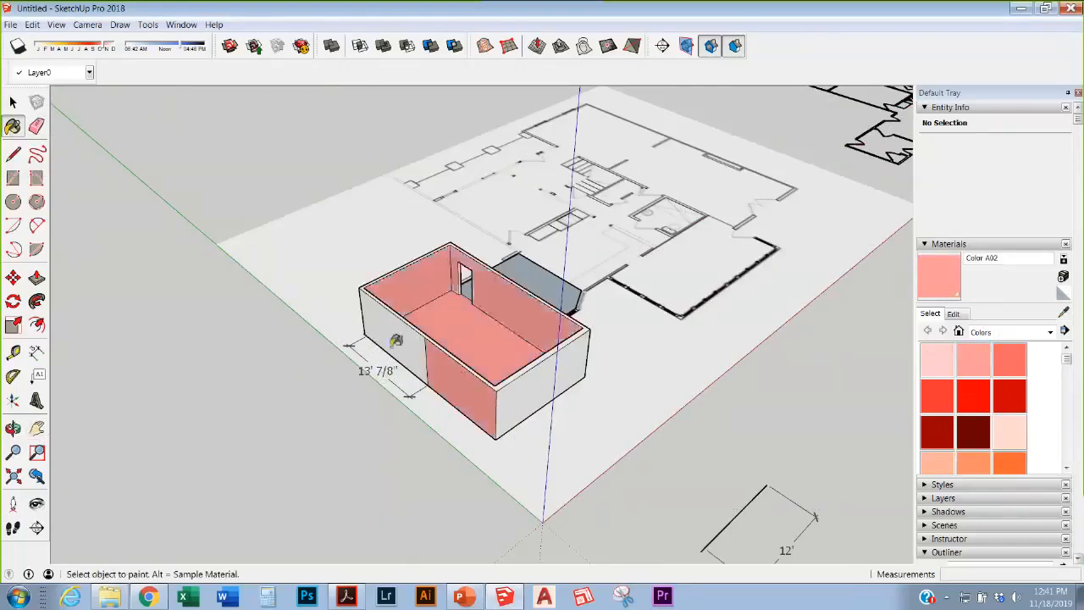
click(398, 351)
click(511, 382)
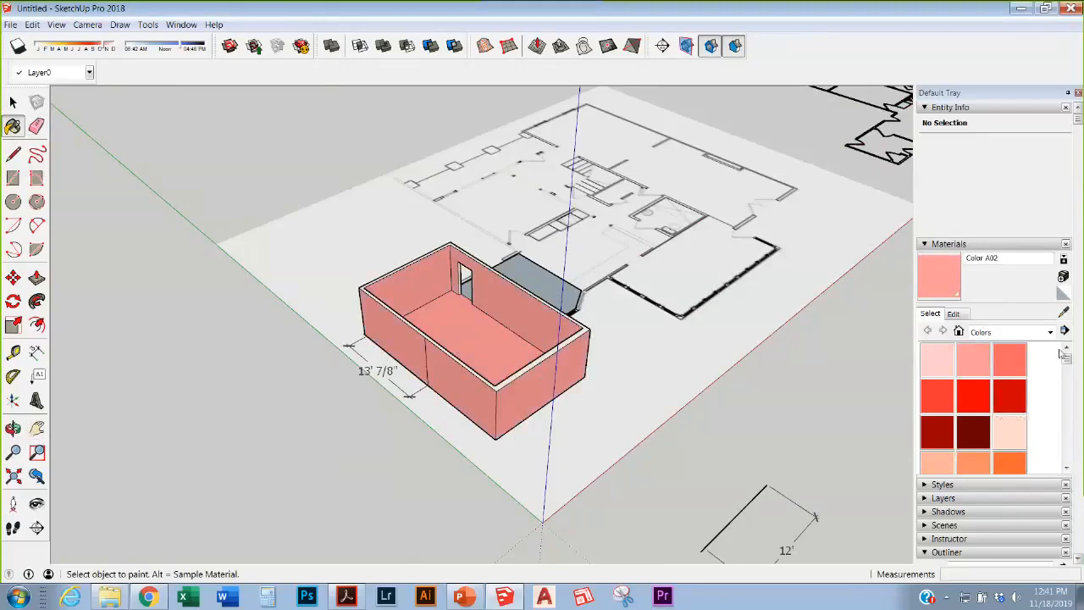
scroll(998, 394, down, 3)
Step: Repaint the bump-out, inner back-right wall and floor brown Color C07
click(973, 430)
click(536, 280)
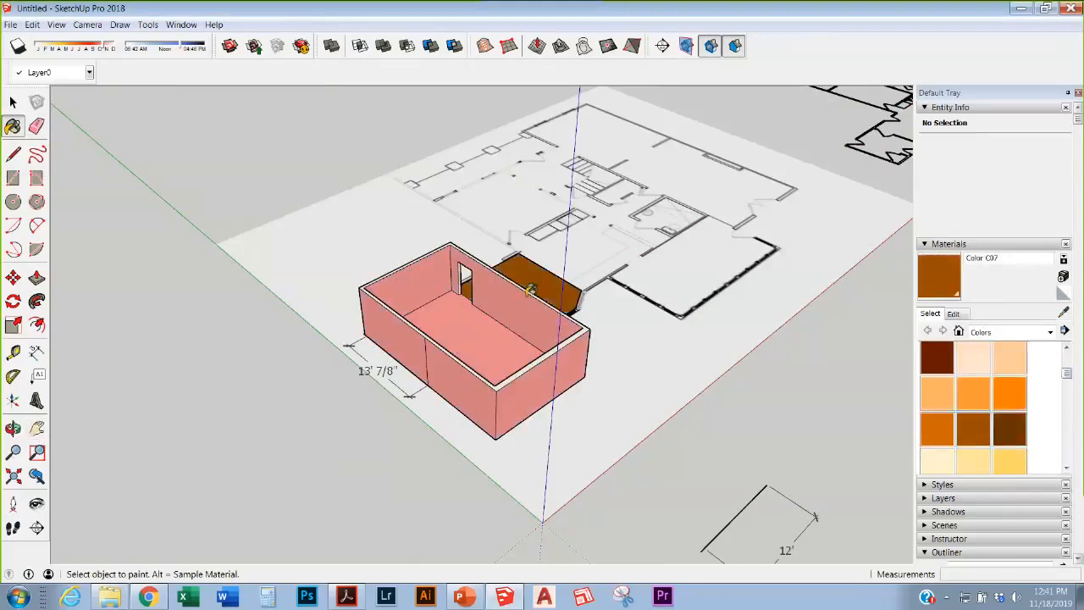
click(516, 305)
click(474, 347)
mouse_move(559, 324)
middle_down()
mouse_move(547, 315)
mouse_move(136, 305)
middle_up()
click(532, 337)
scroll(912, 406, down, 2)
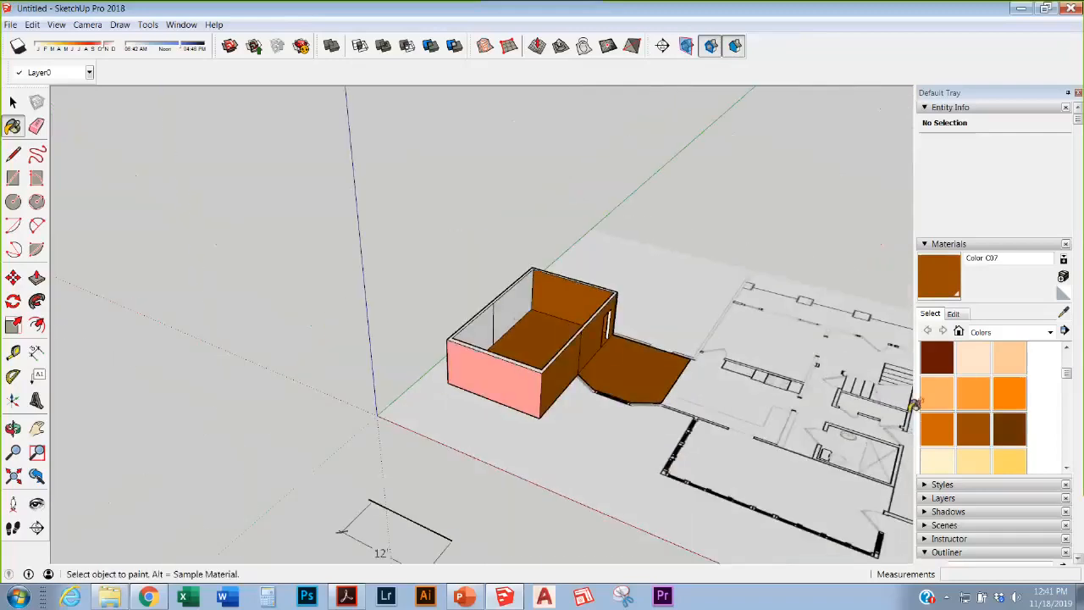
scroll(932, 390, up, 3)
Step: Paint the front outer wall with Brick Antique 01, then sample the tan siding material
click(1004, 332)
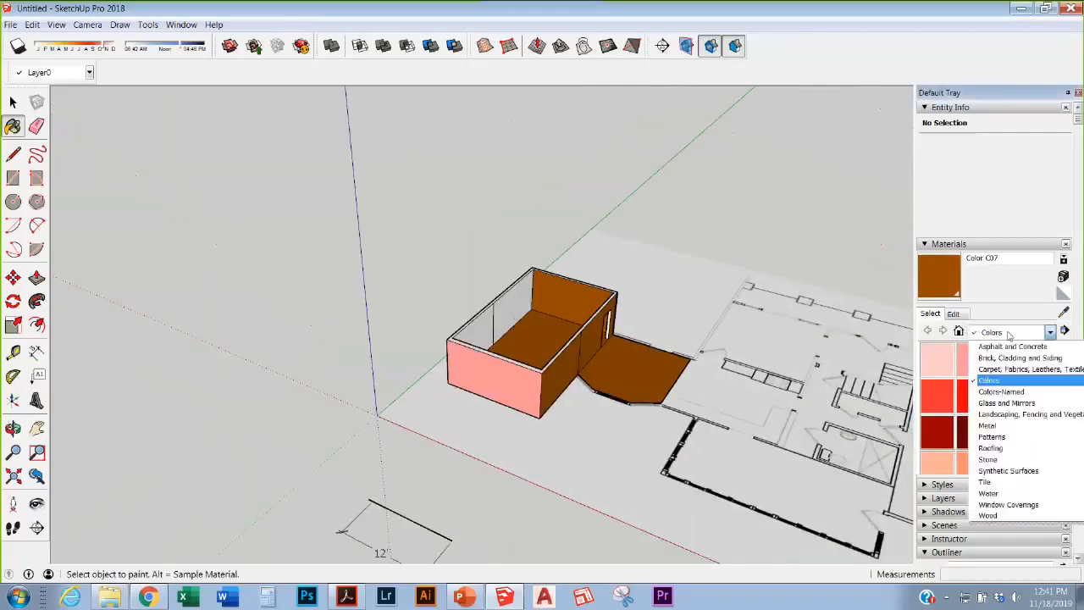
click(1015, 347)
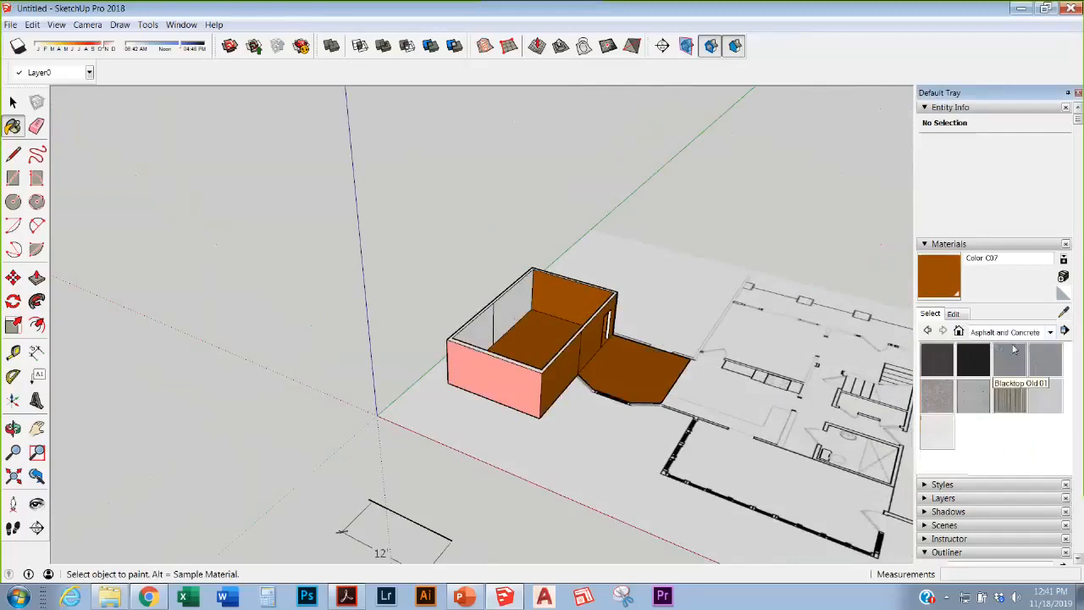
click(1010, 332)
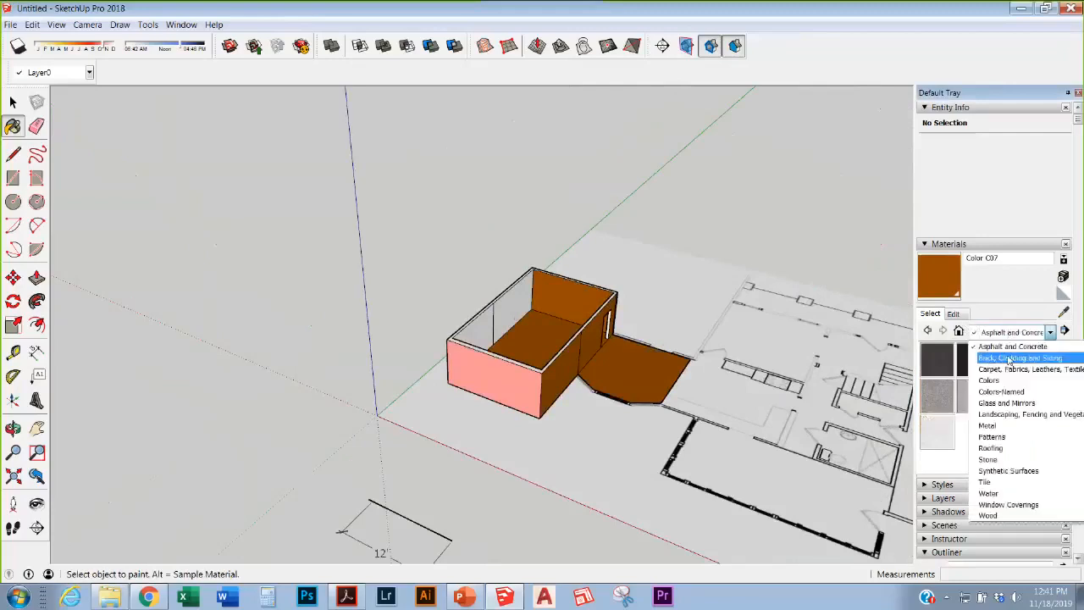
click(1020, 357)
click(974, 359)
click(498, 392)
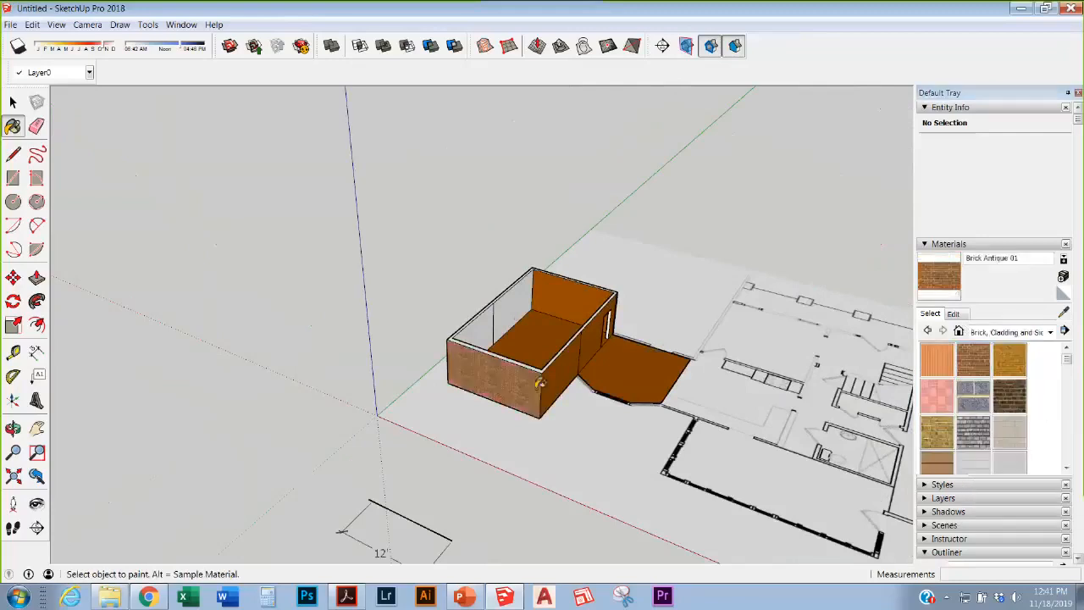
click(973, 432)
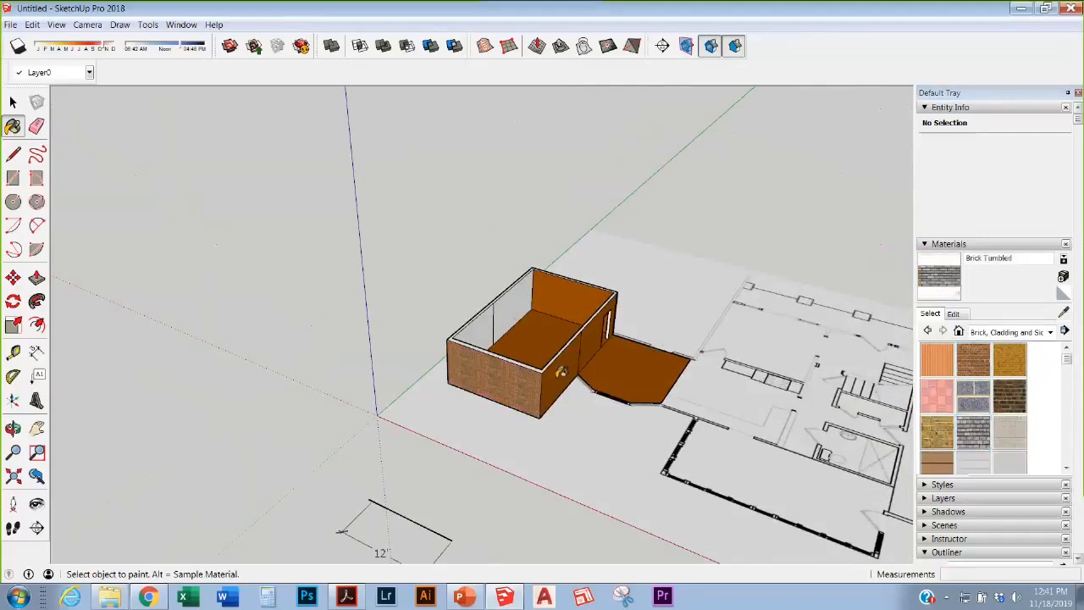
alt+click(625, 353)
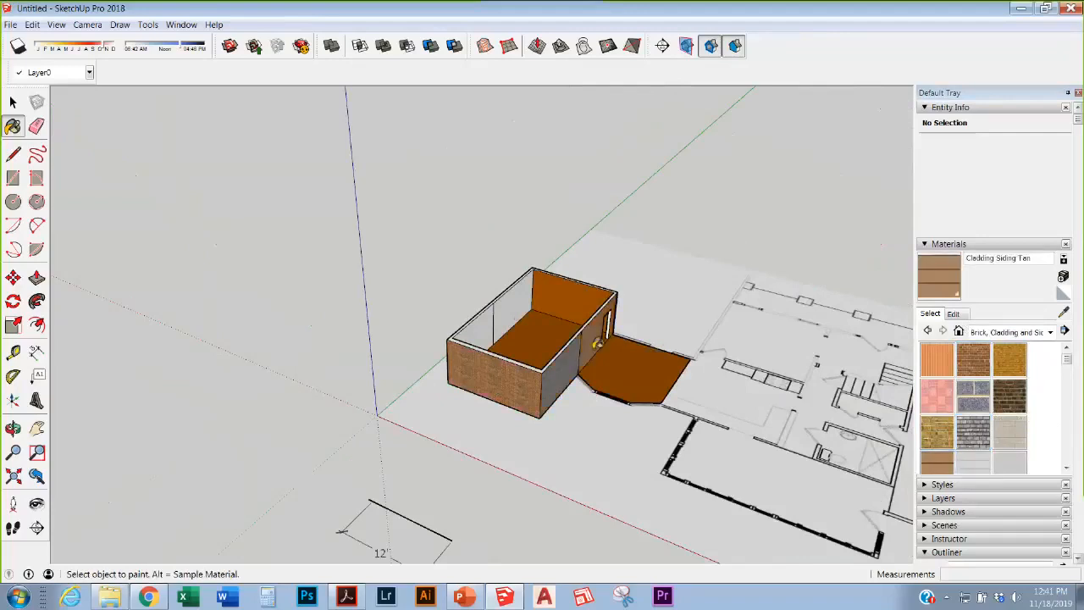
scroll(969, 435, down, 3)
Step: Browse the carpet and fabrics collection, then close the collection list unchanged
click(980, 333)
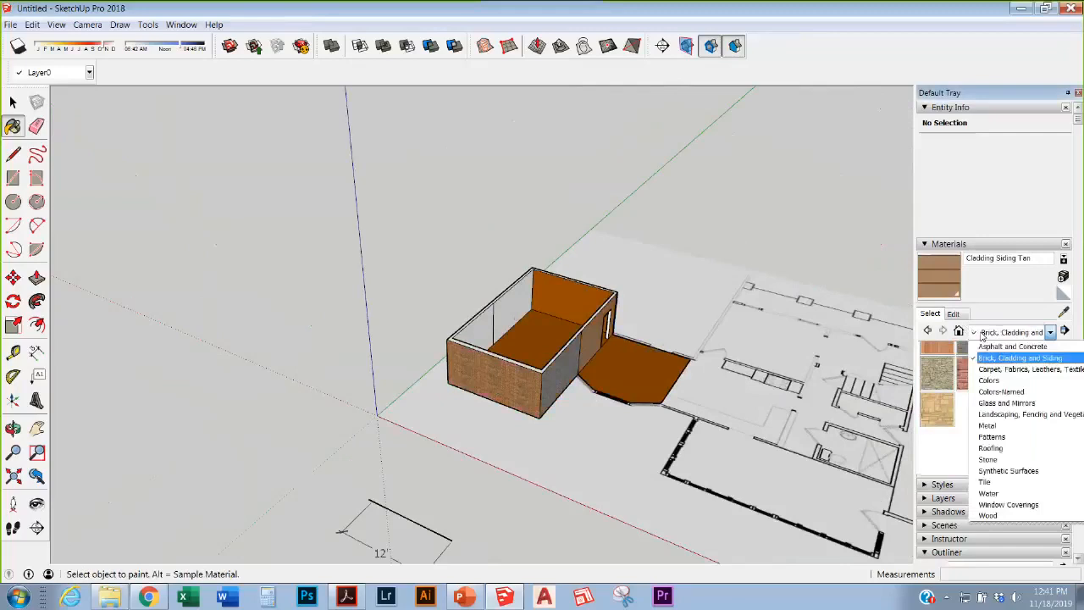
click(1017, 366)
scroll(1029, 381, down, 8)
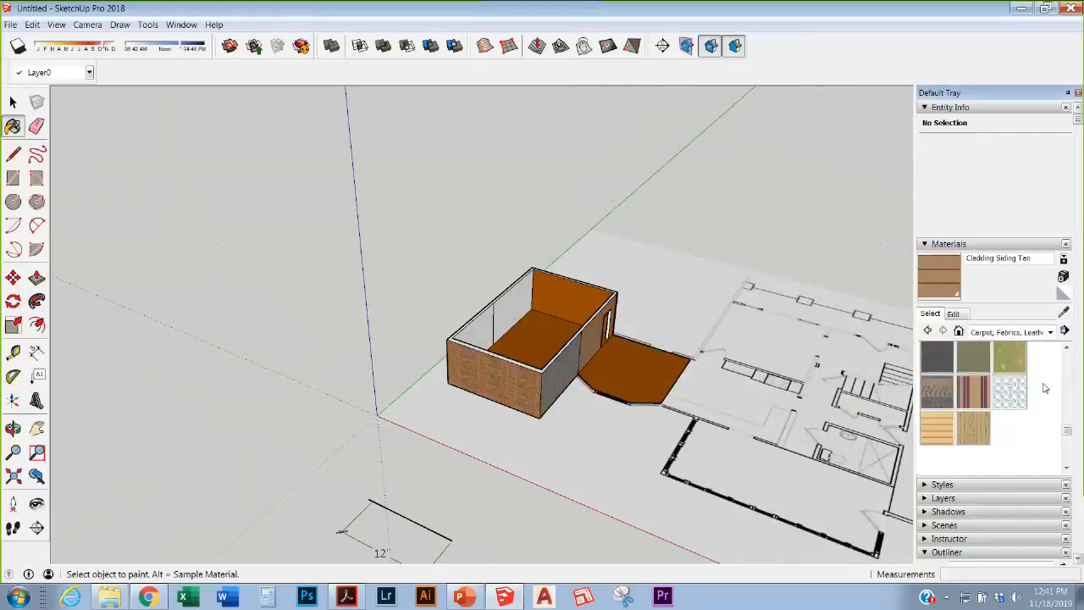
click(983, 333)
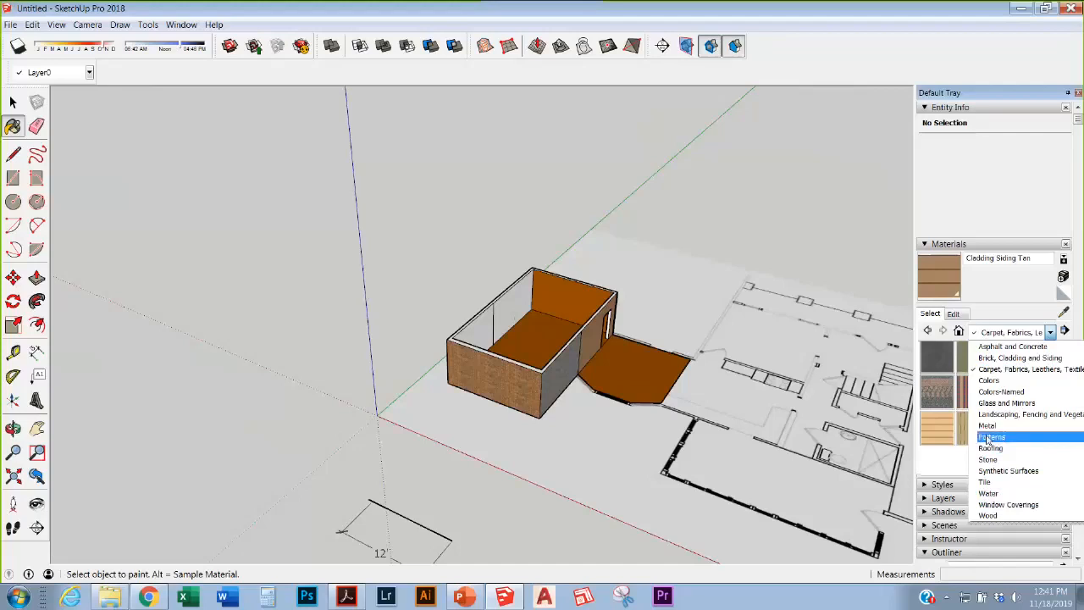
click(1005, 492)
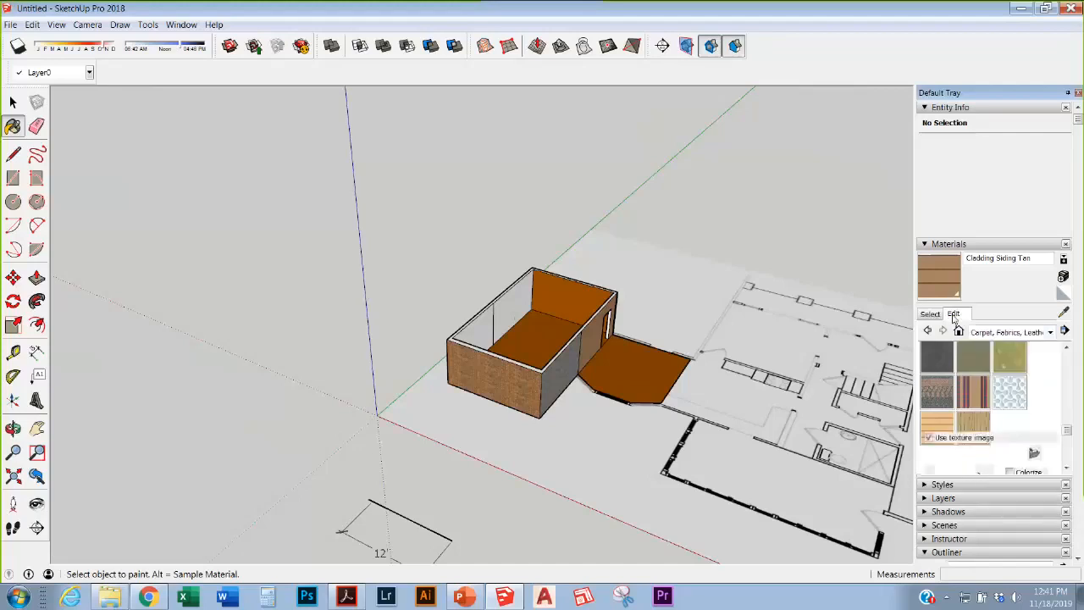
Step: Paint both interior walls with Cladding Siding Tan, leaving the floor brown, and orbit to check
click(954, 313)
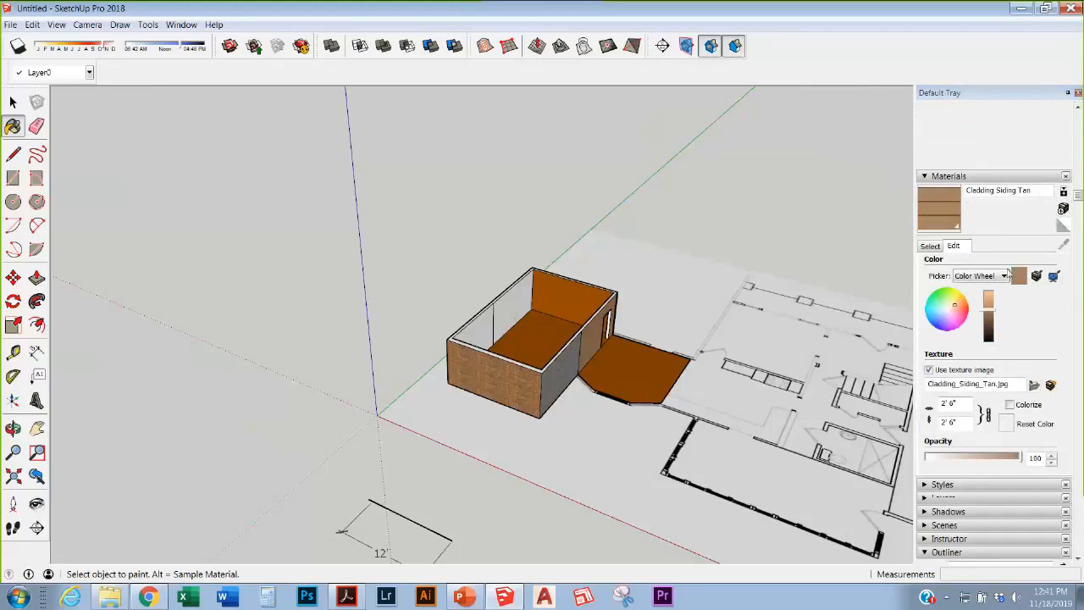
click(510, 319)
click(480, 330)
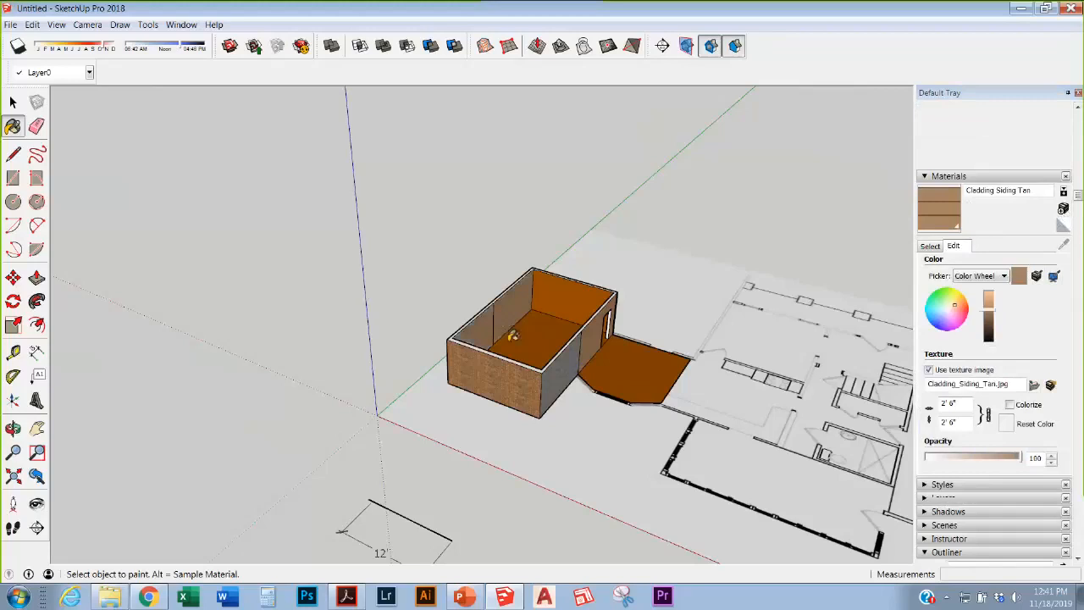
scroll(552, 317, up, 4)
middle_drag(576, 311, 342, 358)
scroll(633, 315, down, 2)
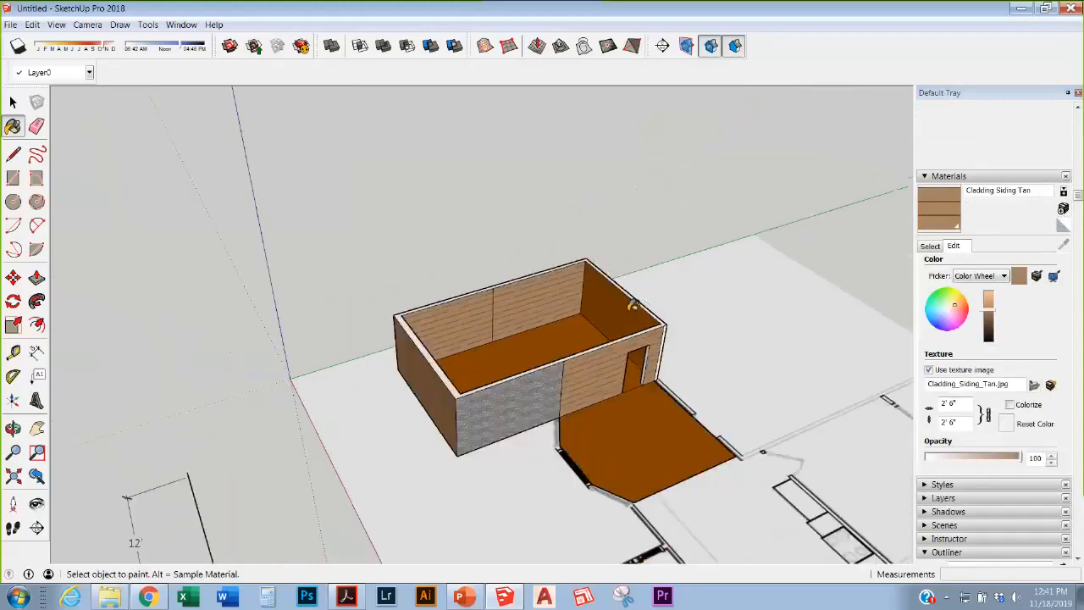
scroll(619, 351, up, 1)
scroll(611, 367, down, 2)
scroll(612, 367, down, 2)
middle_drag(611, 366, 624, 286)
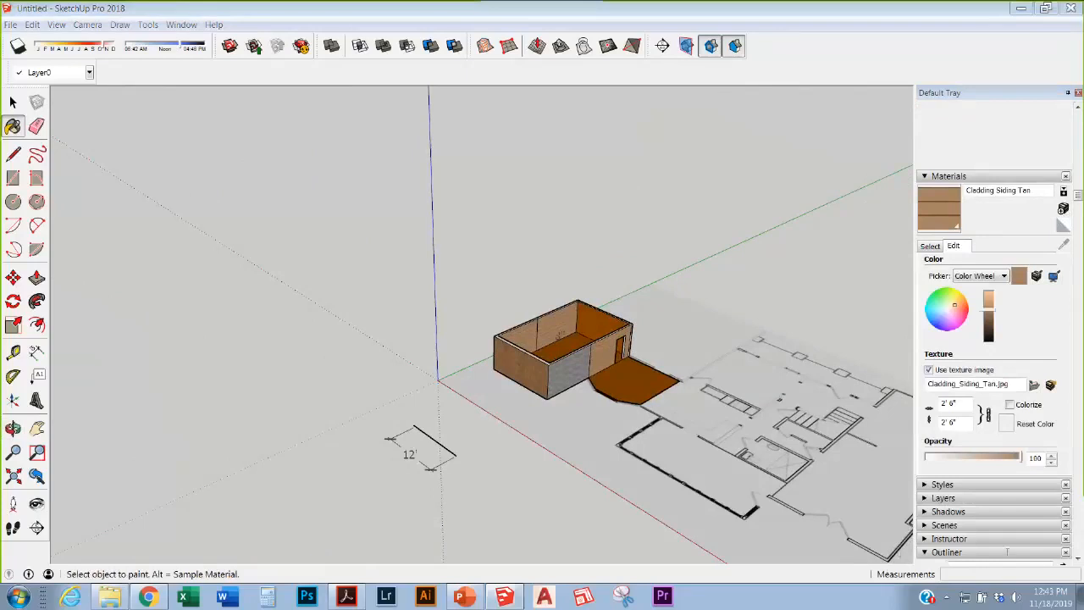
key(space)
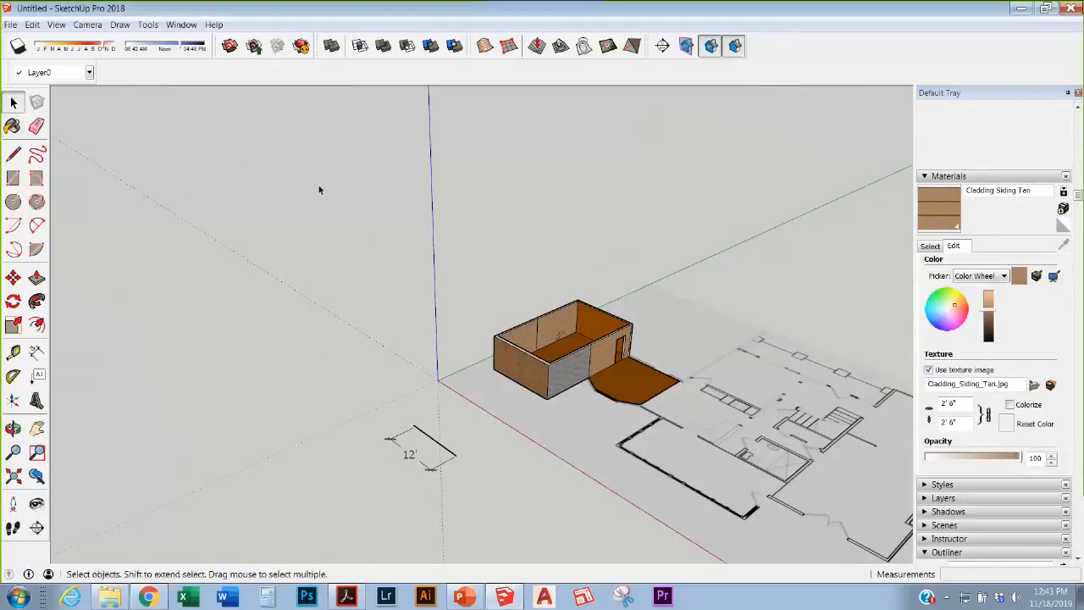
Step: Select the whole brick room box and make it a group
scroll(553, 388, up, 3)
scroll(575, 345, down, 3)
middle_drag(576, 345, 744, 410)
drag(426, 213, 615, 398)
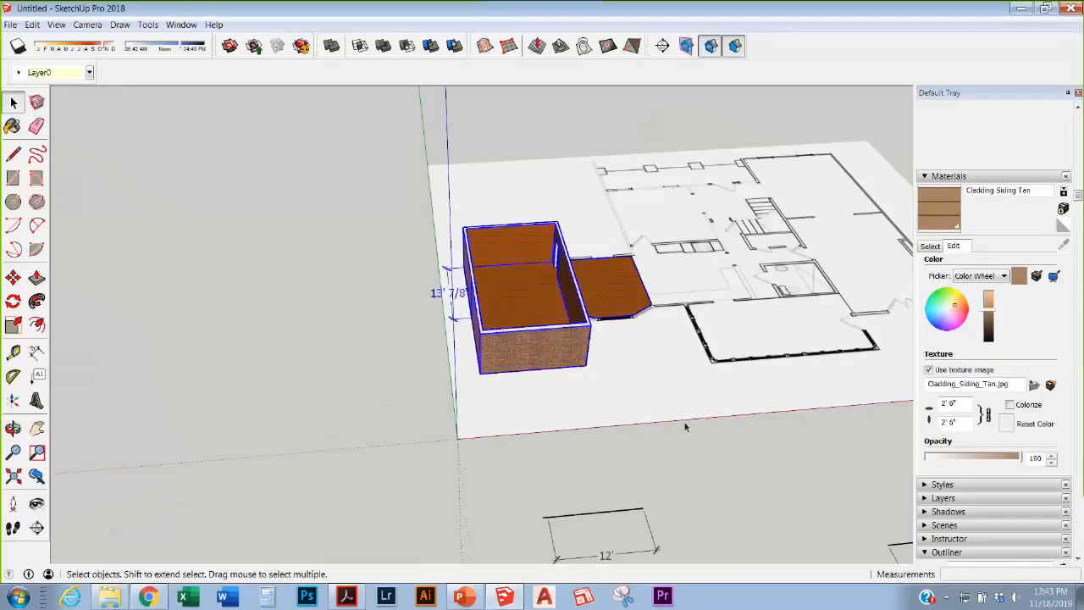
right_click(532, 288)
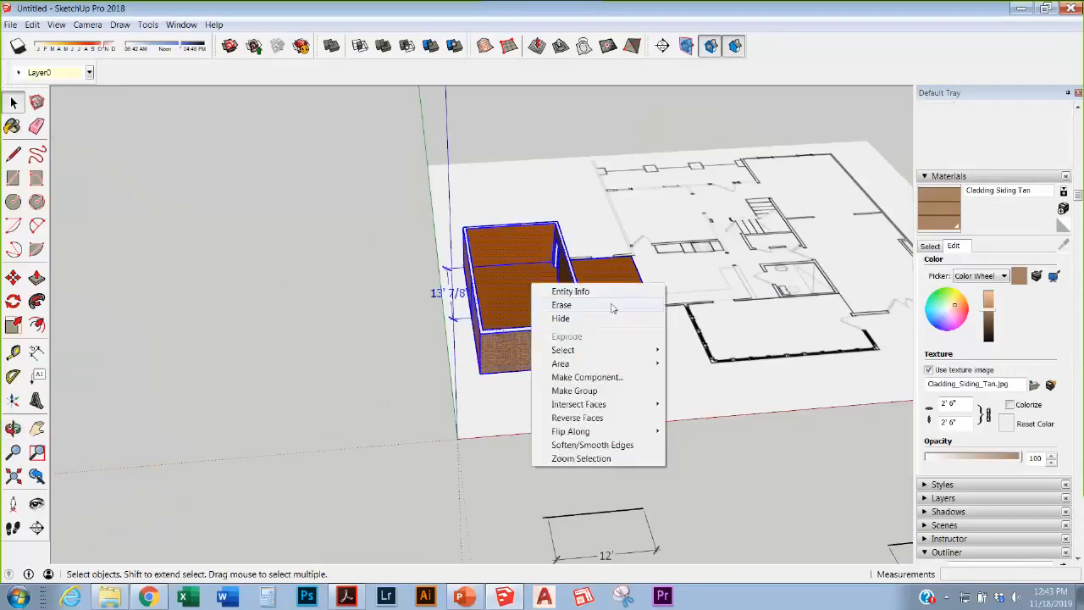
click(574, 391)
Step: Copy the room group downward with Move and Ctrl, then undo the misplaced copy
click(670, 407)
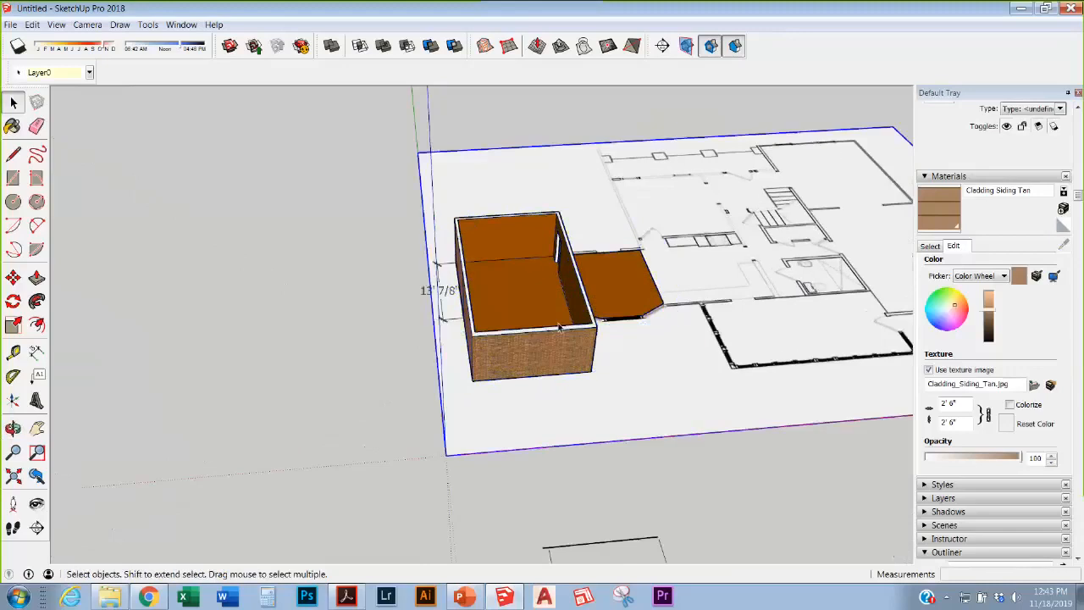
middle_drag(670, 407, 271, 214)
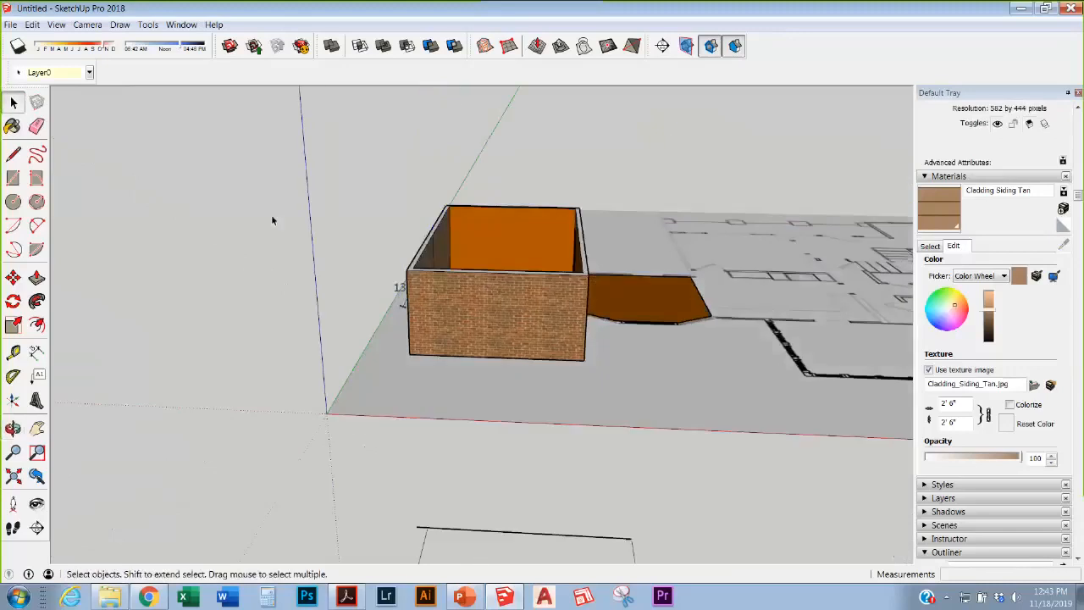
click(509, 303)
key(m)
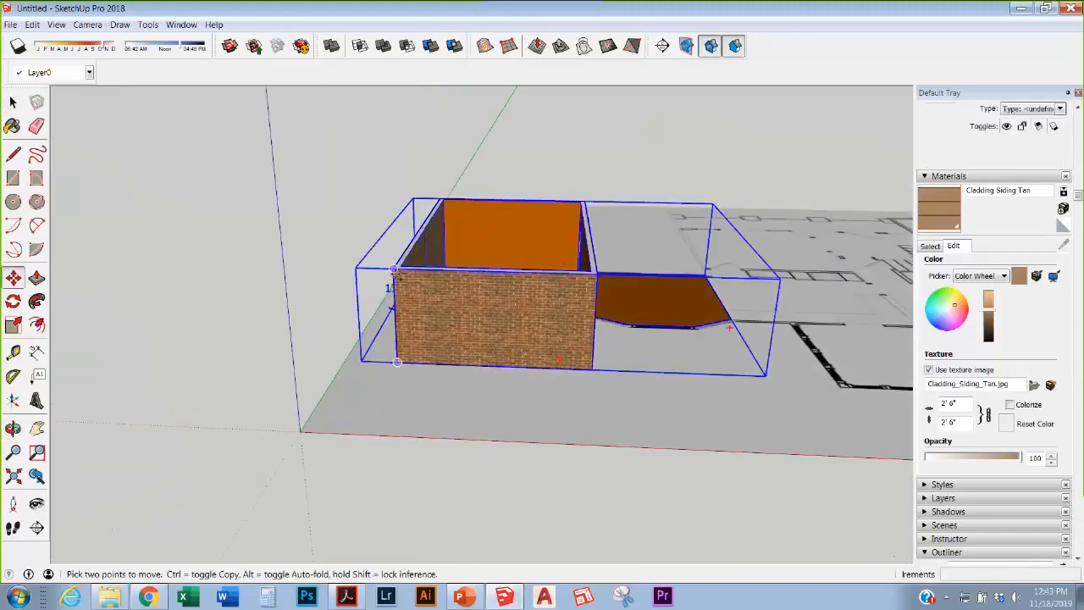
key(ctrl)
click(393, 269)
click(395, 380)
middle_drag(394, 380, 430, 255)
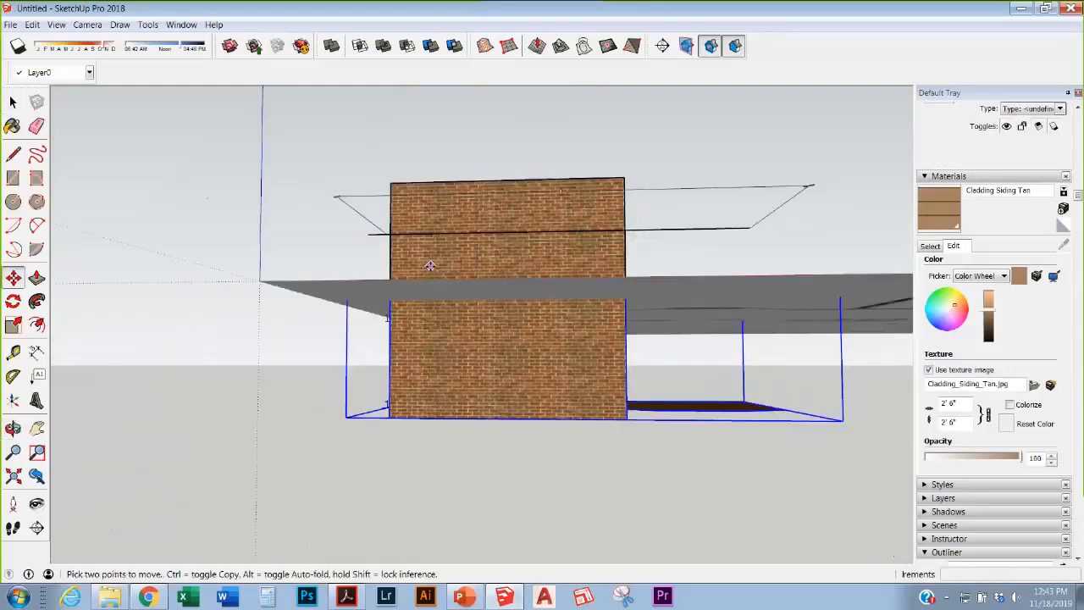
key(ctrl+z)
Step: Reselect the room group and activate the Move tool
middle_drag(479, 279, 443, 363)
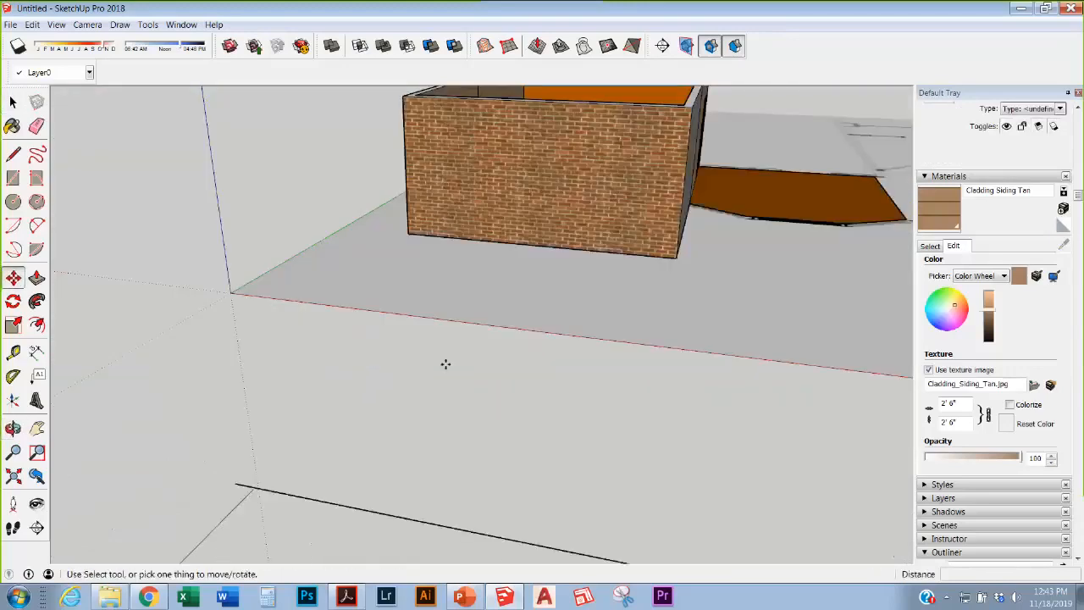
key(b)
key(space)
click(542, 198)
middle_drag(542, 198, 357, 299)
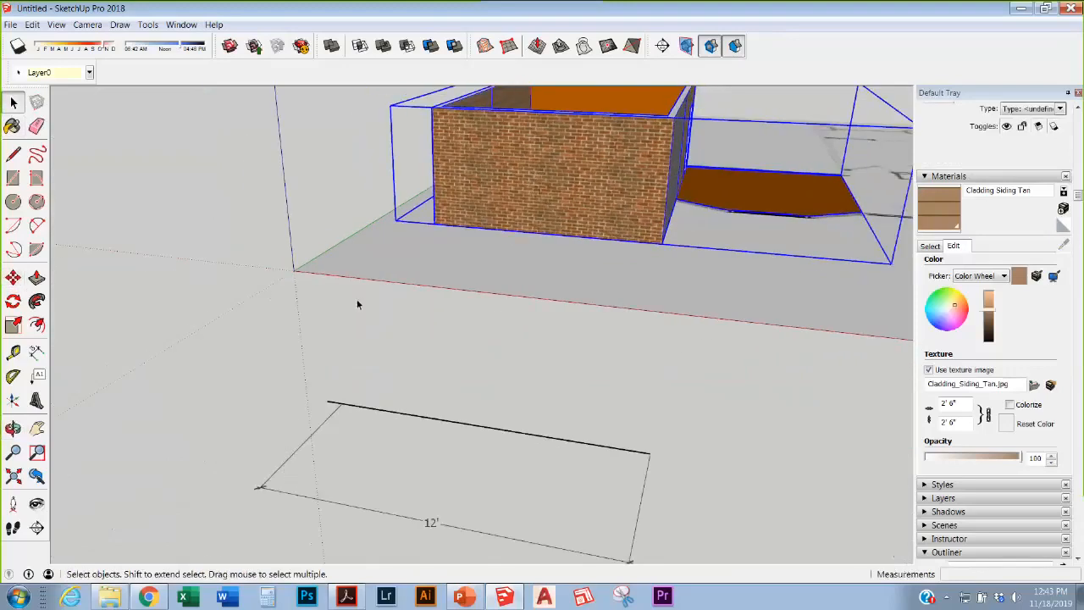
click(14, 279)
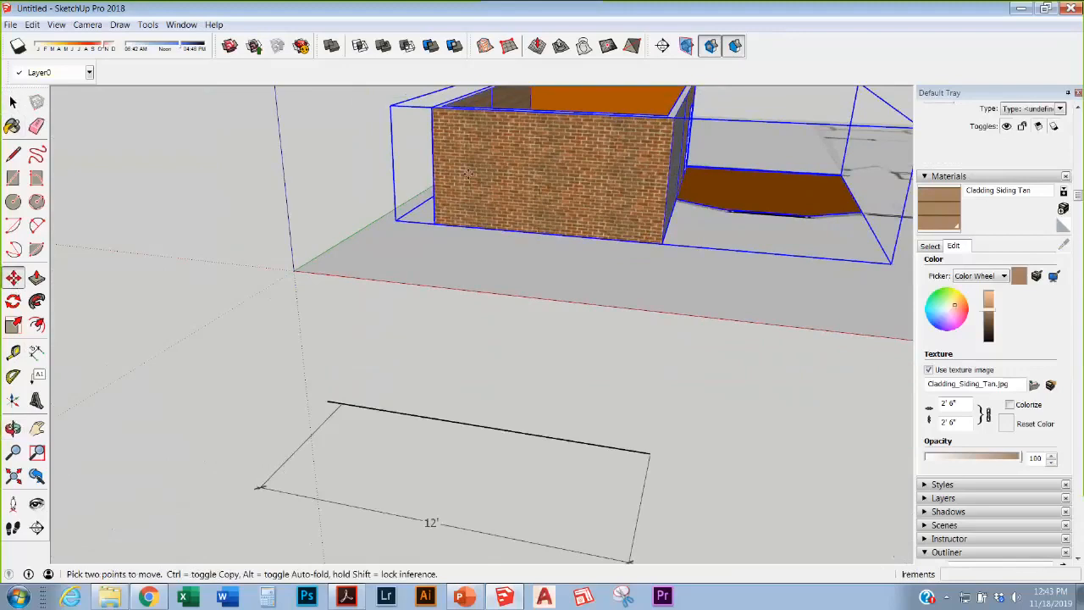
scroll(525, 401, down, 3)
scroll(472, 426, up, 3)
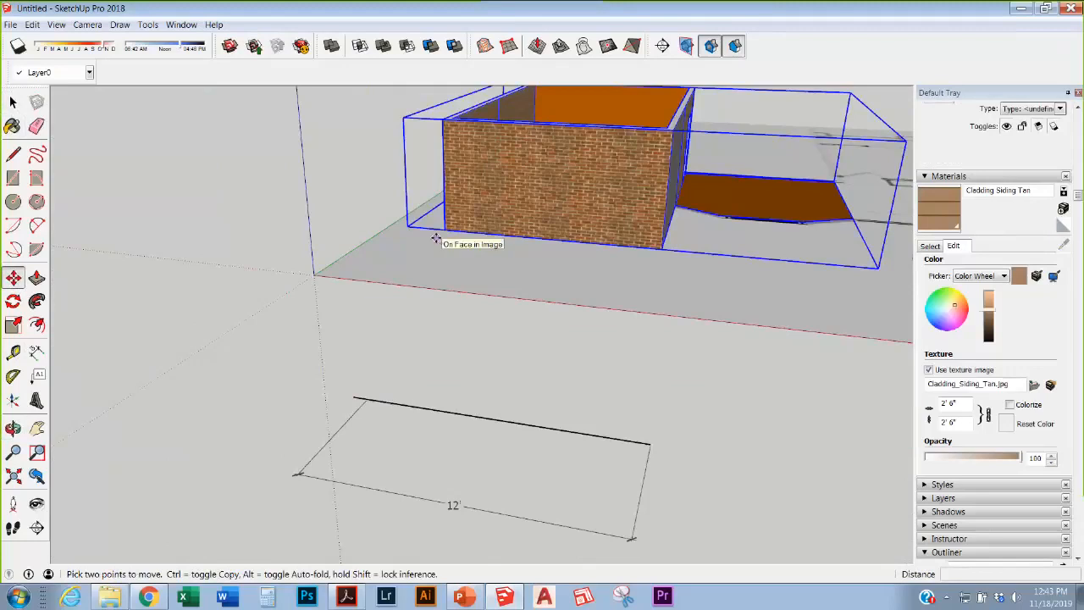
scroll(457, 269, down, 2)
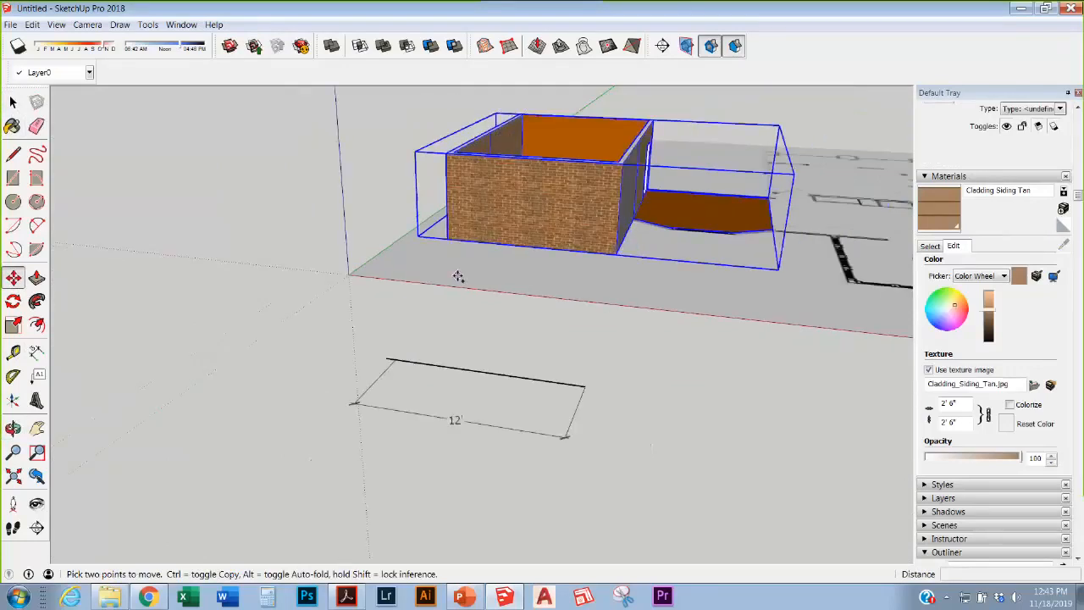
scroll(457, 279, up, 2)
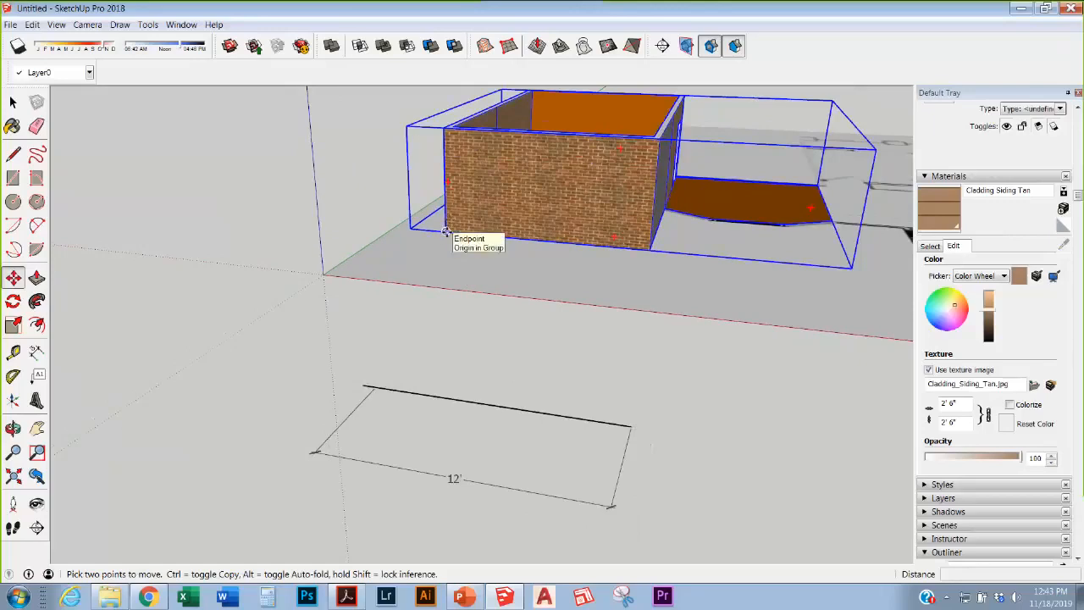
Step: Copy the room group from its top corner to sit directly below the original
click(447, 232)
key(ctrl)
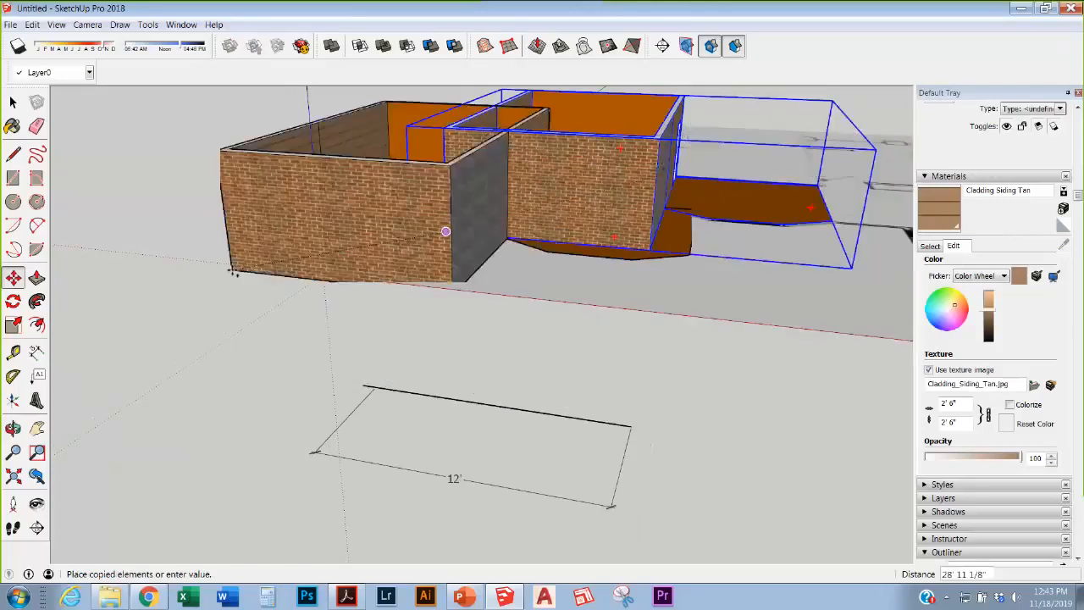
key(Escape)
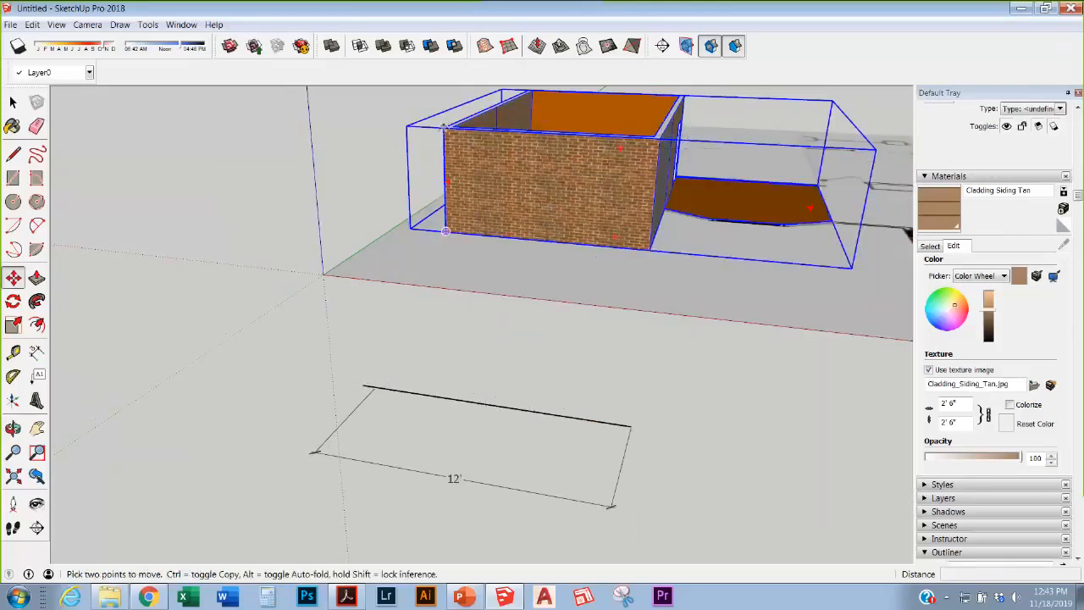
click(443, 134)
click(446, 232)
Step: View the rooms from a low front angle and select the upper and lower groups
scroll(453, 322, up, 2)
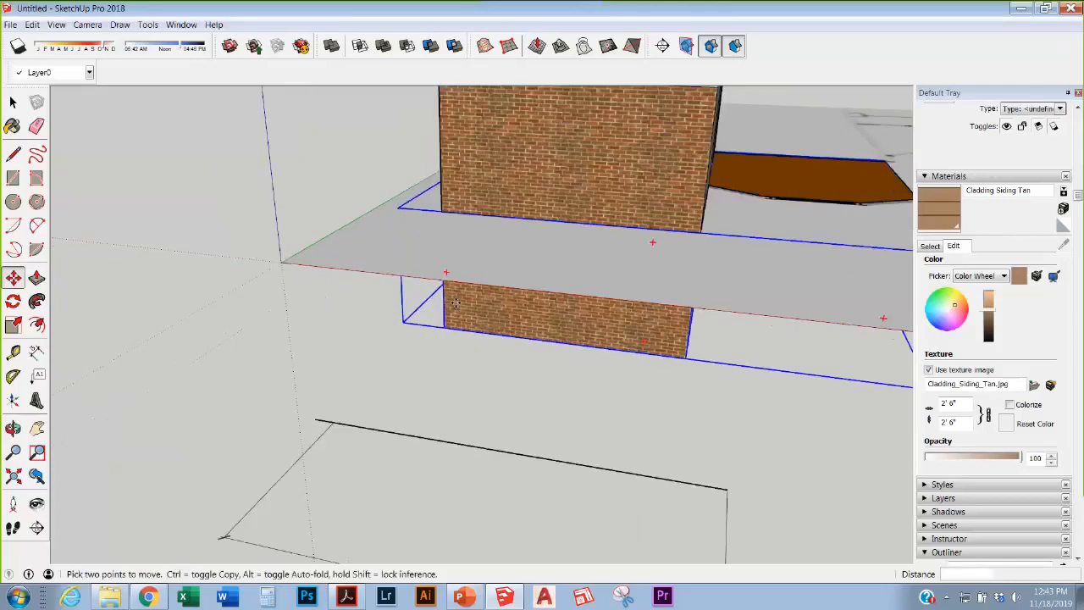
middle_drag(455, 324, 543, 212)
key(space)
click(172, 178)
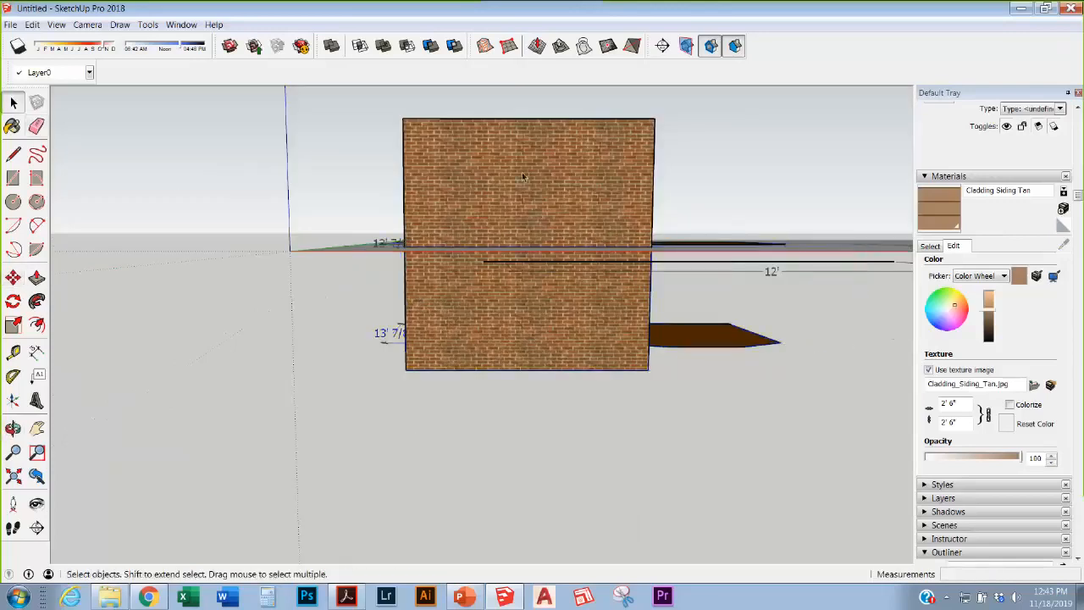
click(620, 295)
click(533, 306)
Step: Hide the building group
right_click(533, 306)
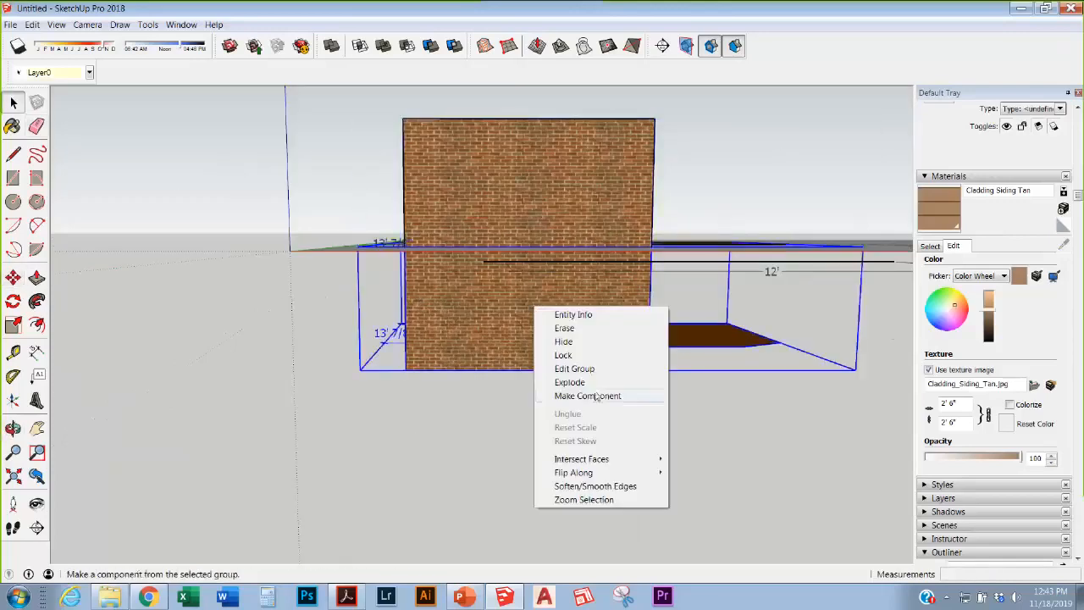
click(401, 432)
click(584, 308)
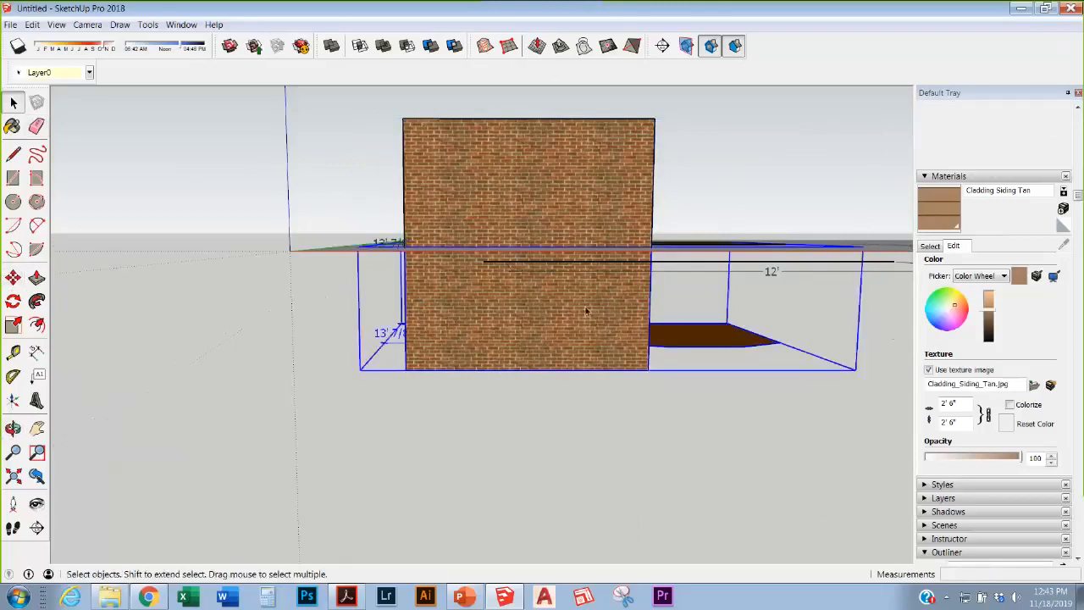
middle_drag(583, 307, 413, 390)
click(538, 188)
right_click(538, 188)
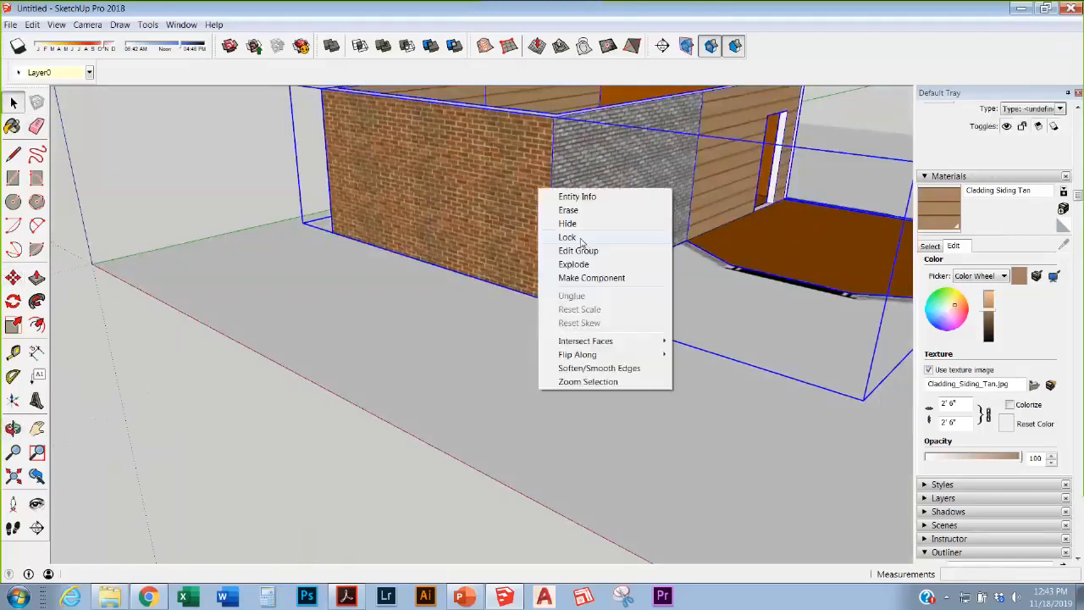
click(579, 223)
Step: Erase the floor-plan image below ground
scroll(521, 295, up, 1)
mouse_move(520, 295)
middle_down()
mouse_move(552, 179)
mouse_move(605, 106)
mouse_move(570, 443)
middle_up()
right_click(375, 281)
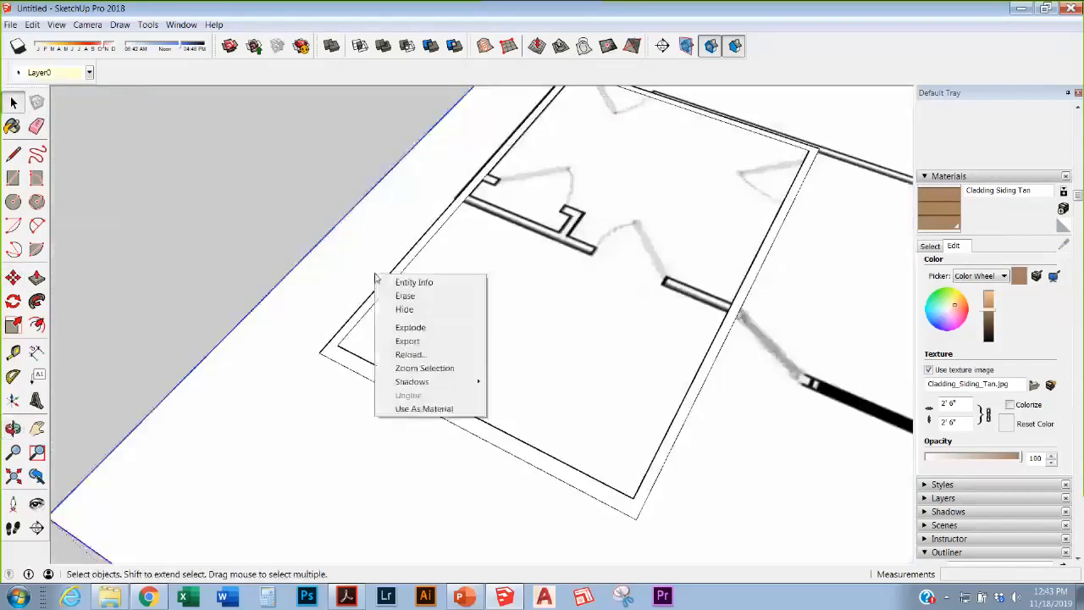
click(411, 298)
Step: Unhide all hidden geometry via Edit > Unhide > All
scroll(557, 381, up, 2)
mouse_move(558, 382)
middle_down()
mouse_move(656, 327)
mouse_move(609, 457)
middle_up()
scroll(609, 457, down, 3)
click(32, 24)
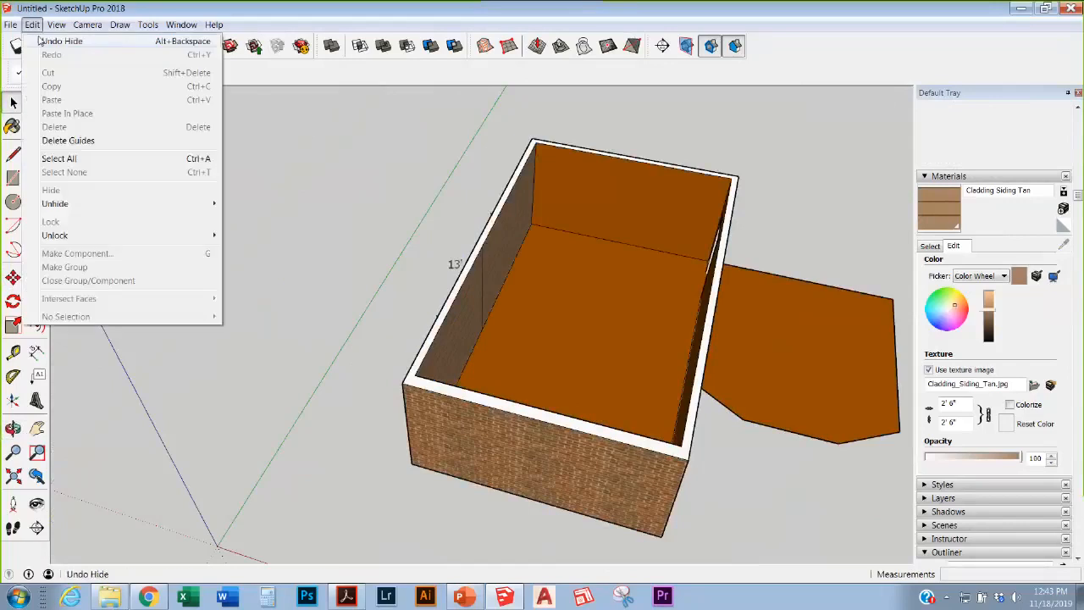
mouse_move(169, 203)
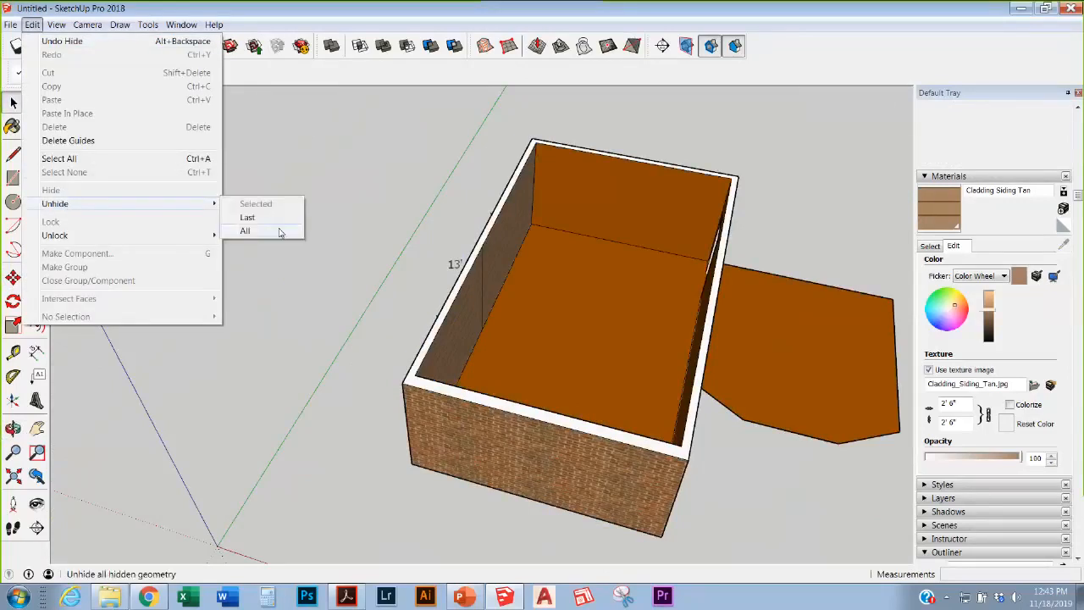
click(278, 229)
scroll(471, 338, down, 5)
middle_drag(472, 340, 583, 150)
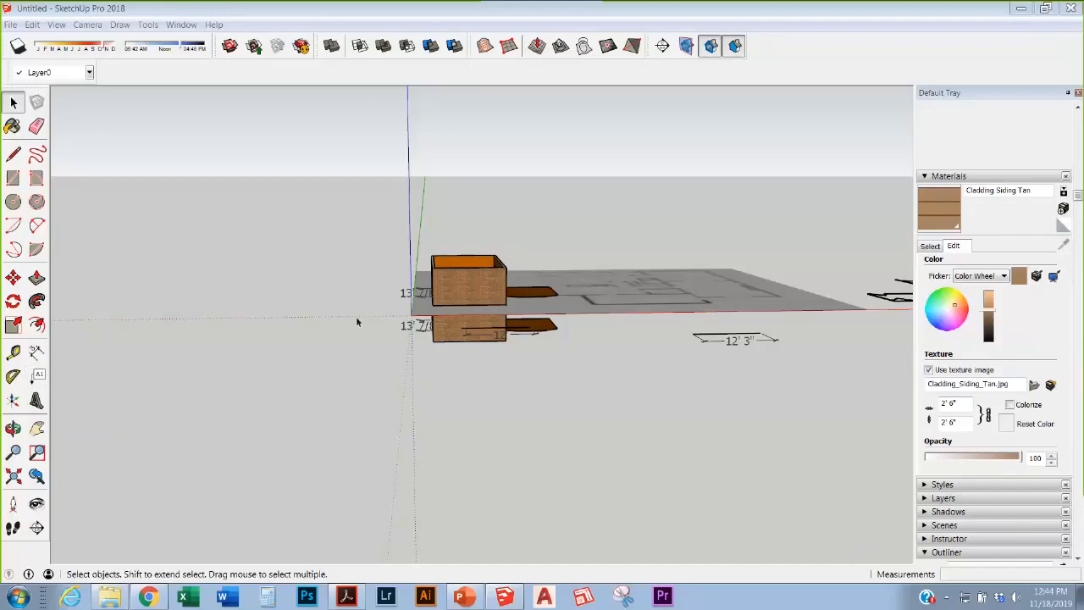
Step: Erase the 12' 3" dimension
click(12, 126)
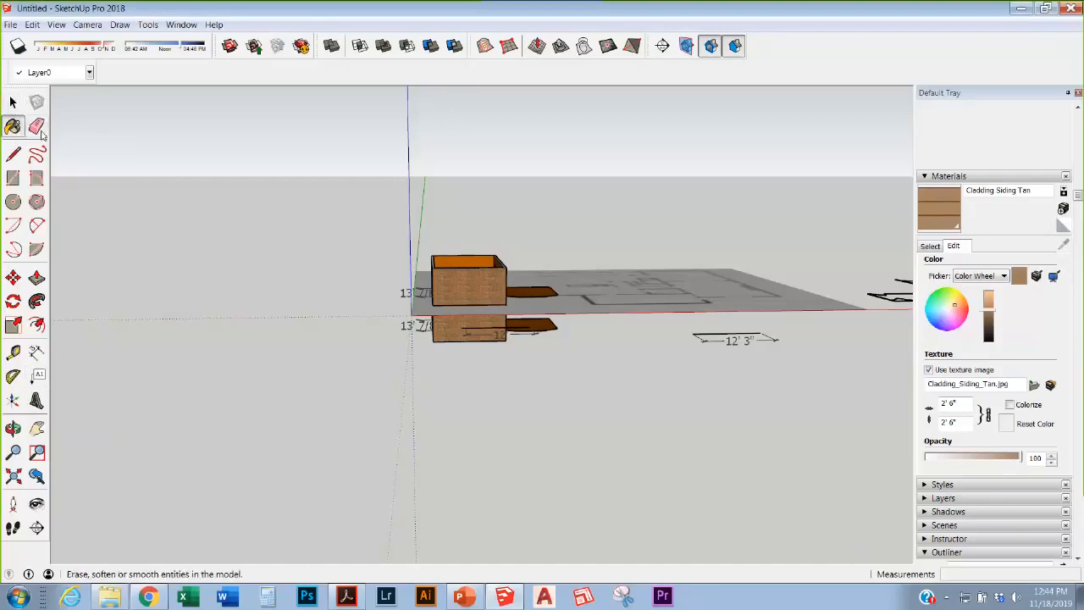
click(37, 126)
scroll(752, 328, up, 3)
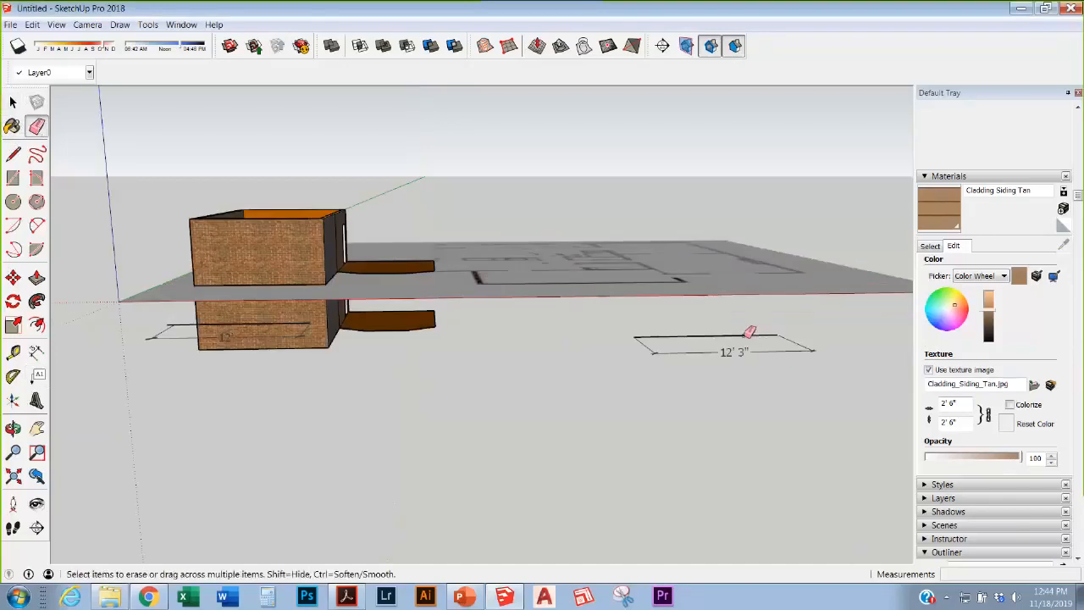
click(742, 351)
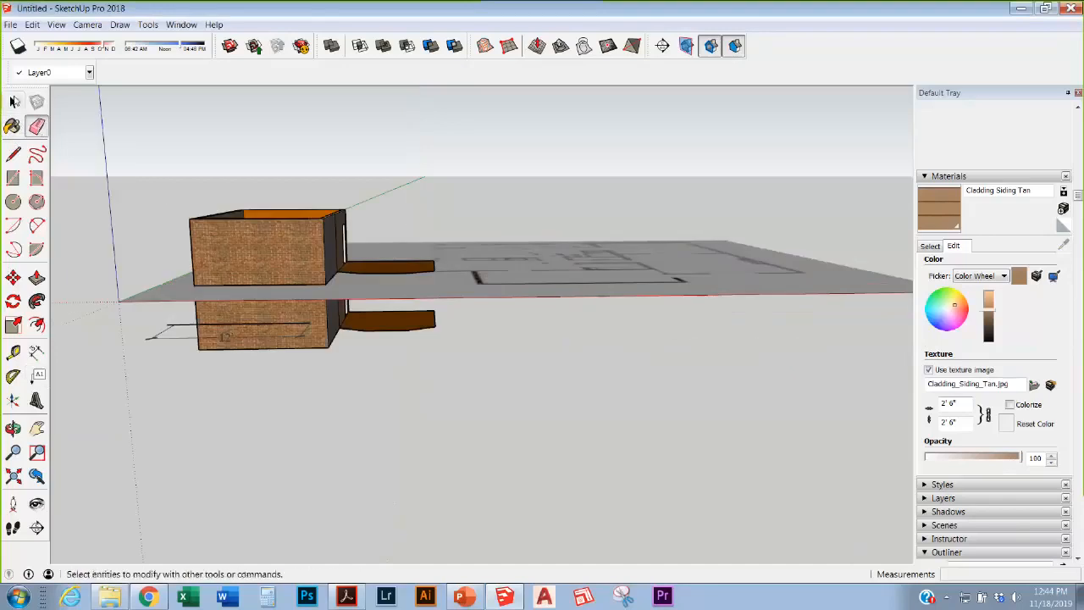
Step: Delete the right-hand floor-plan image
click(13, 101)
middle_drag(295, 282, 596, 363)
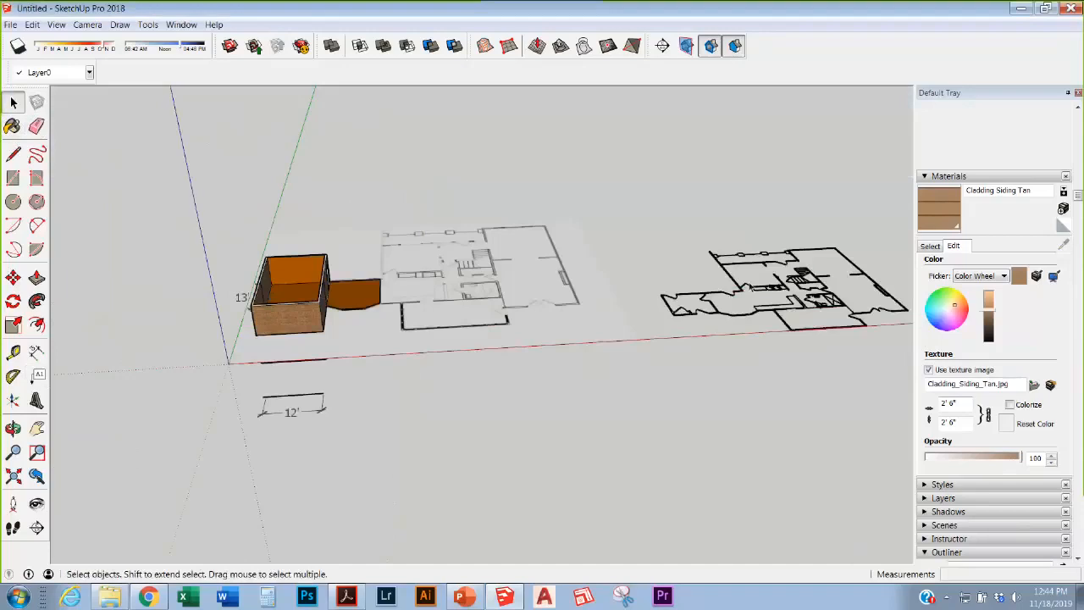
click(750, 287)
key(Delete)
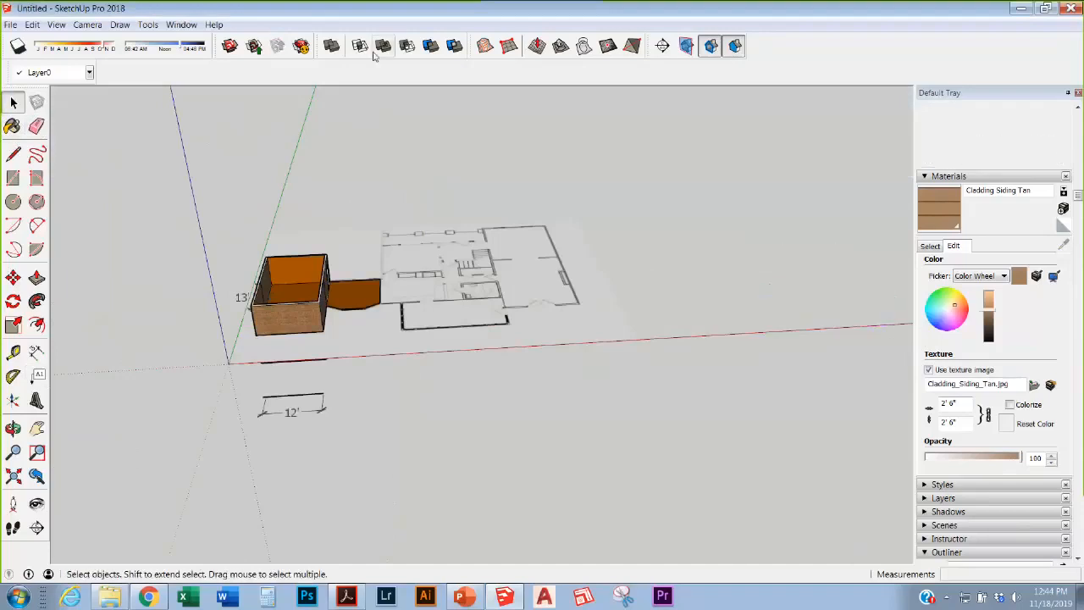
Step: Draw a wavy freehand curve on the ground, then set a rectangle's first corner
click(12, 154)
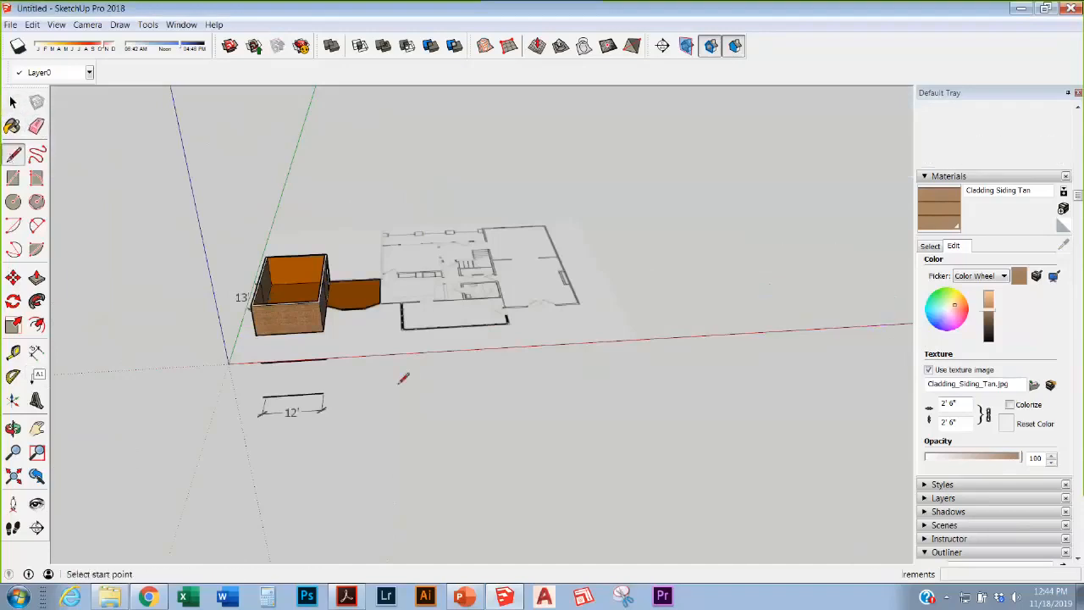
click(396, 421)
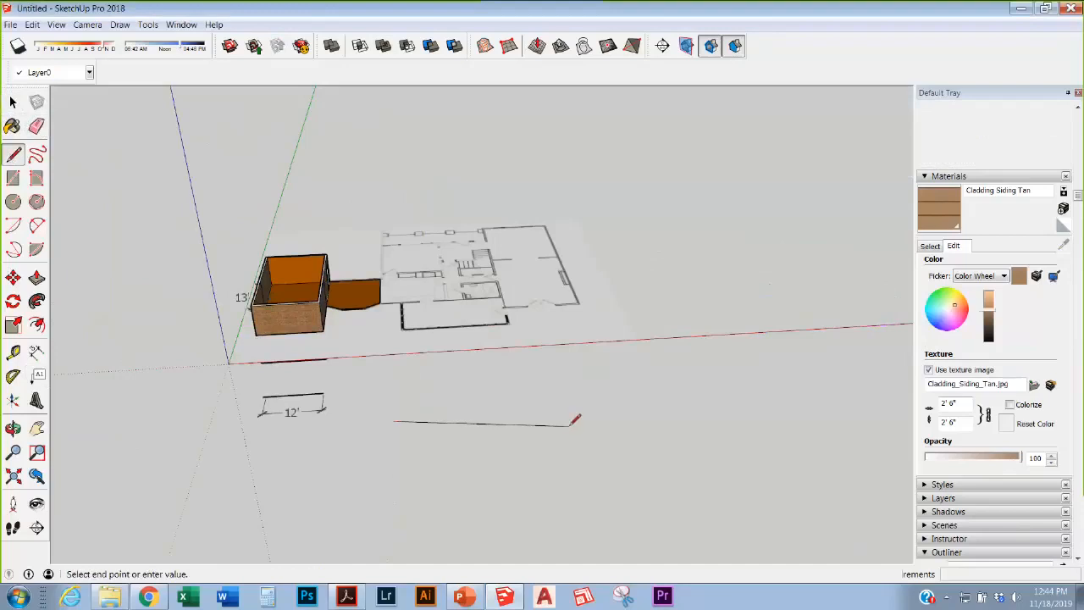
key(Escape)
click(37, 153)
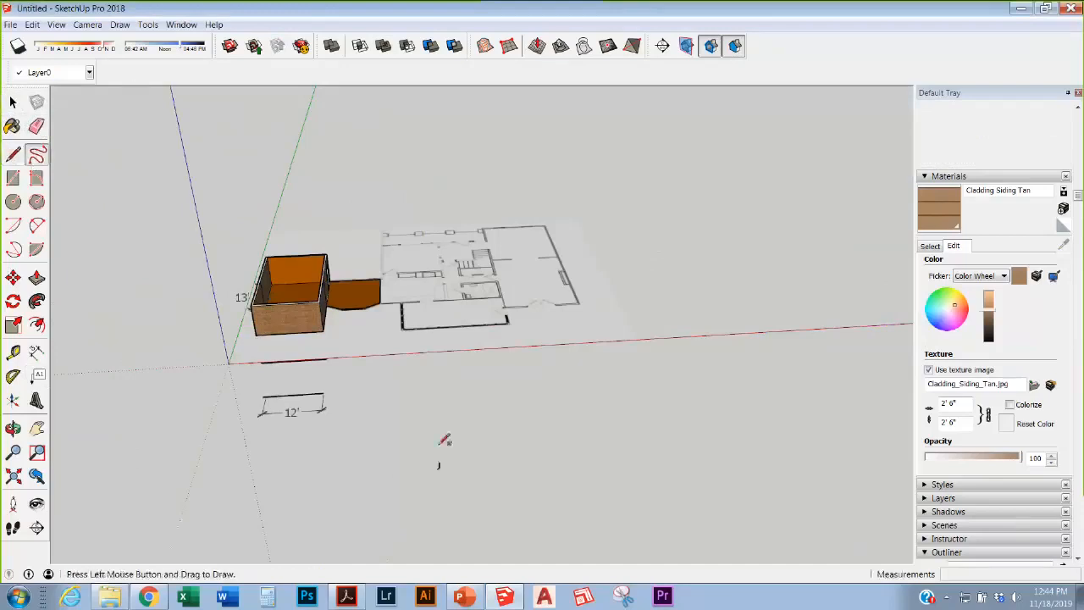
mouse_move(478, 427)
mouse_down()
mouse_move(700, 418)
mouse_move(692, 423)
mouse_up()
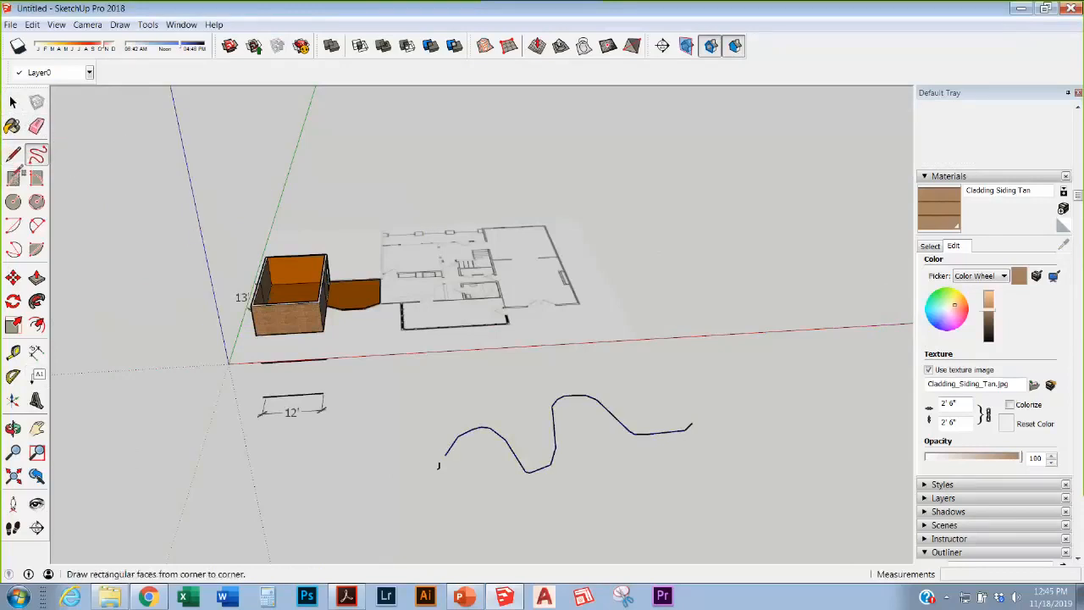
click(13, 177)
click(308, 479)
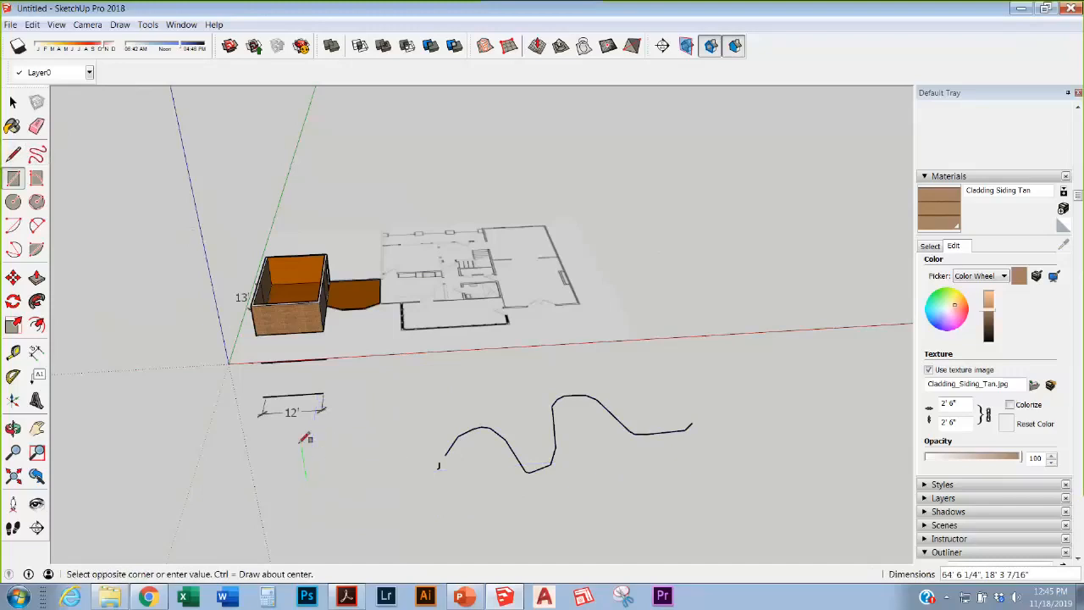
Step: Finish the grey rectangle face on the ground
scroll(288, 411, down, 3)
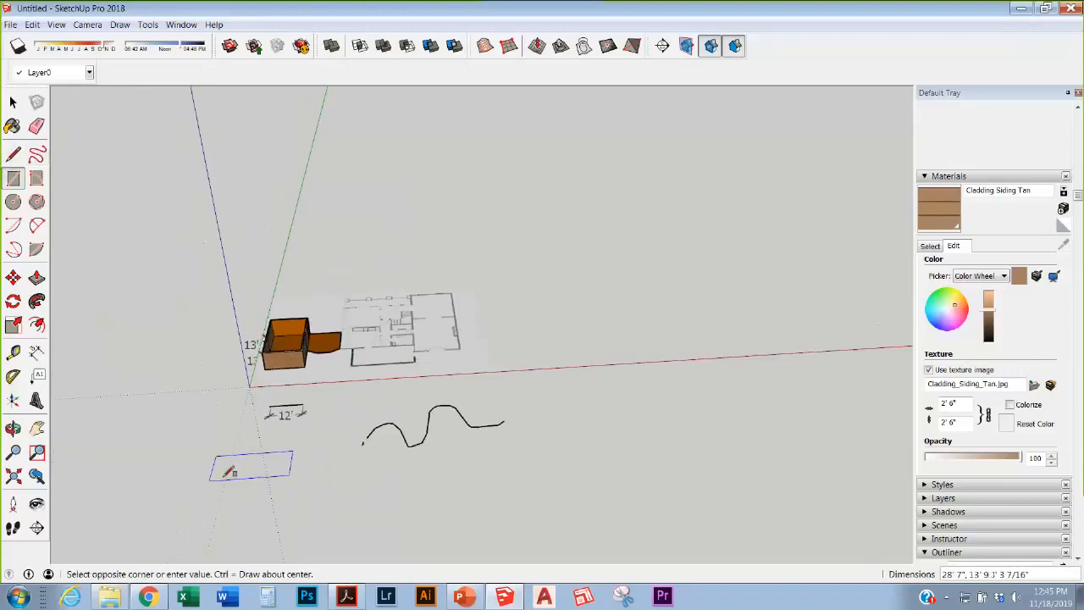
scroll(229, 472, down, 2)
scroll(288, 441, up, 3)
click(359, 480)
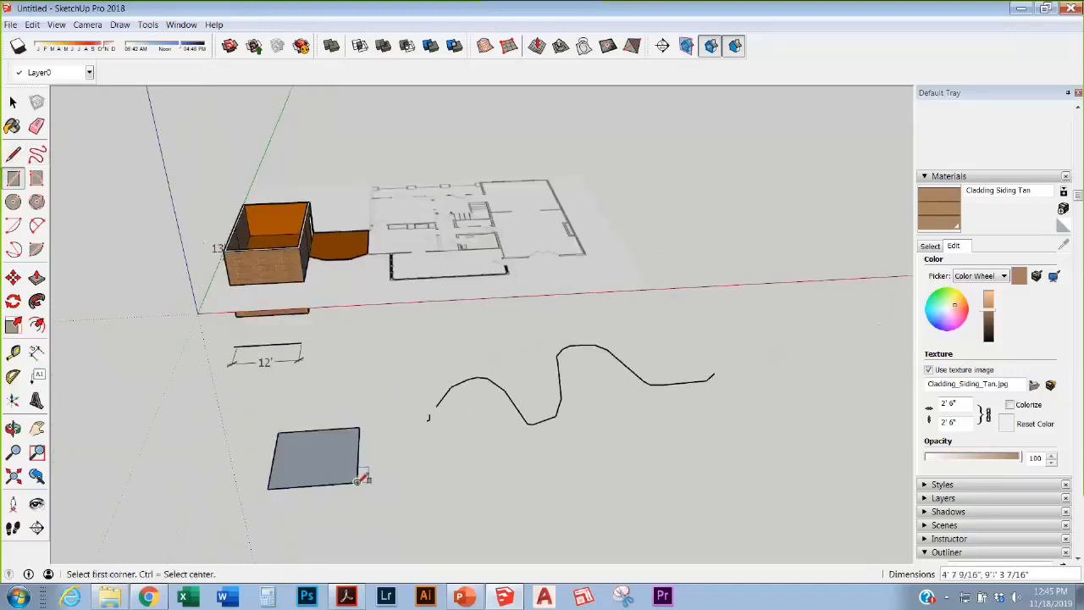
key(m)
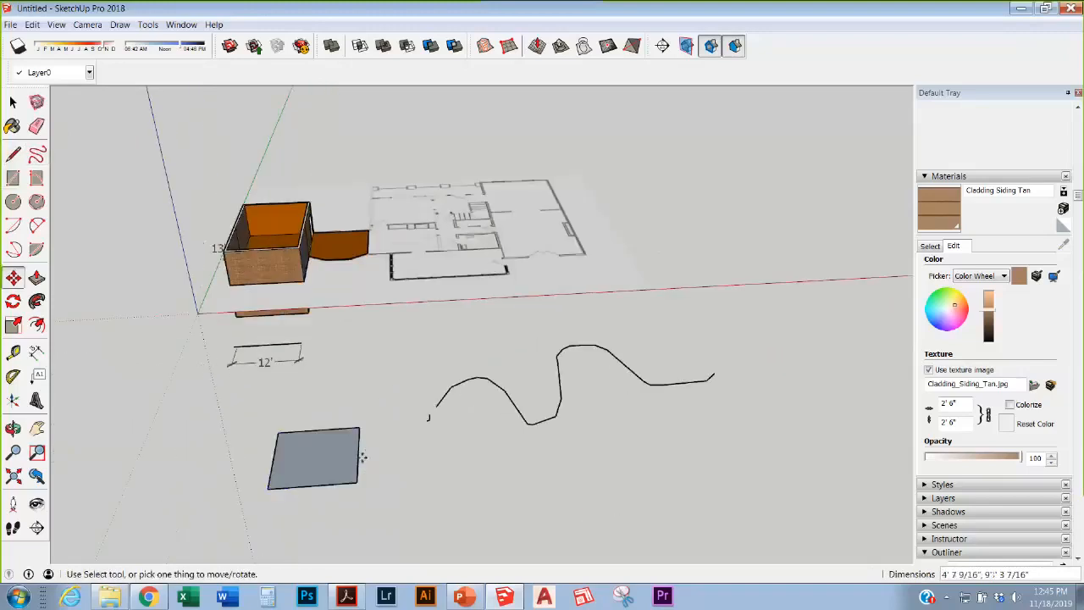
click(359, 456)
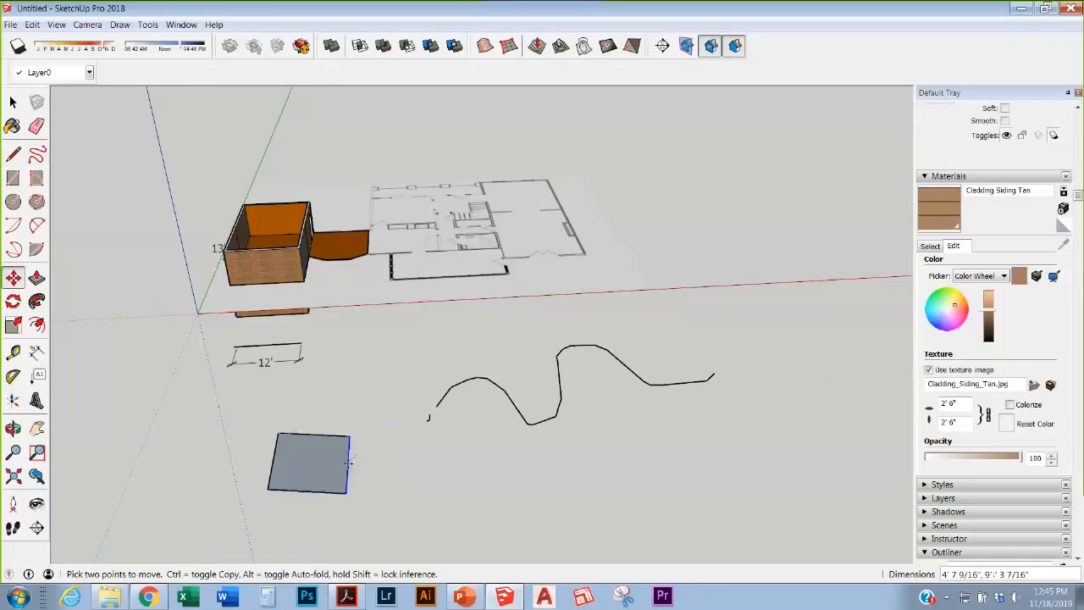
key(Escape)
Step: Add width and depth dimensions to the rectangle
click(36, 350)
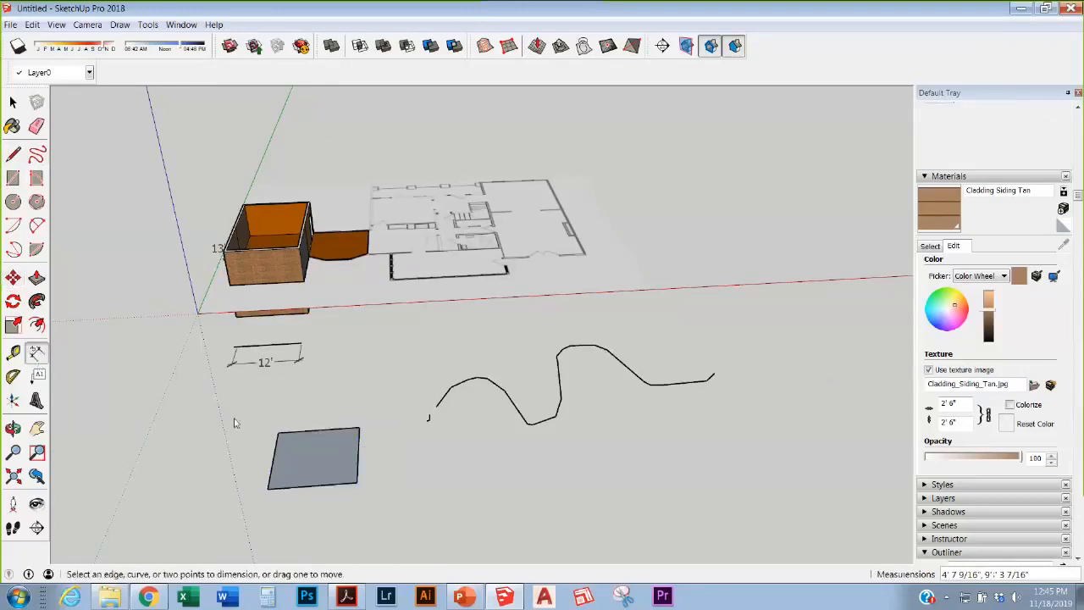
click(278, 433)
click(359, 429)
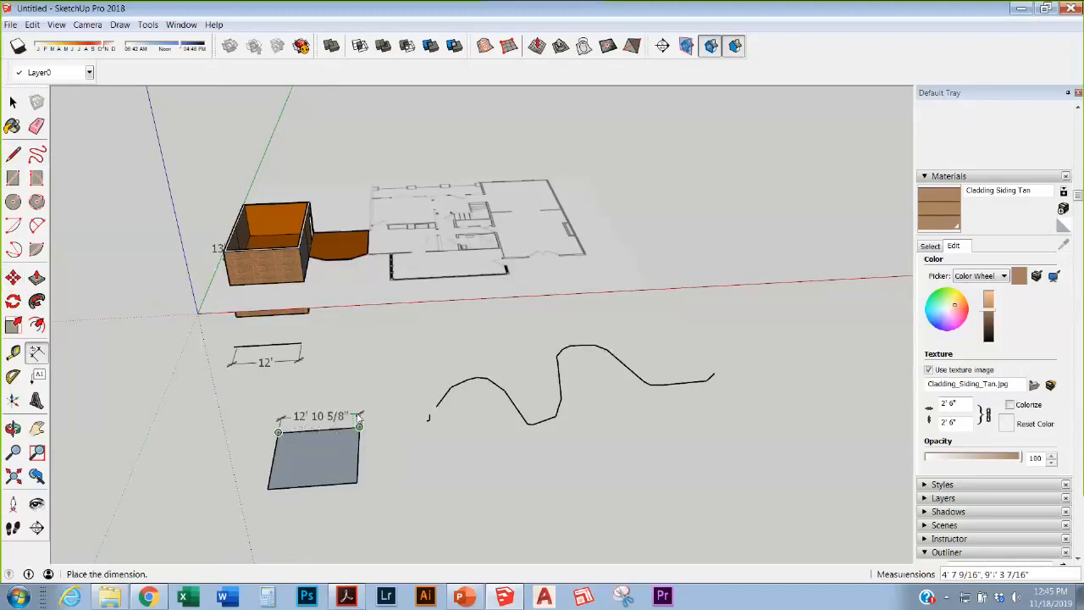
click(361, 418)
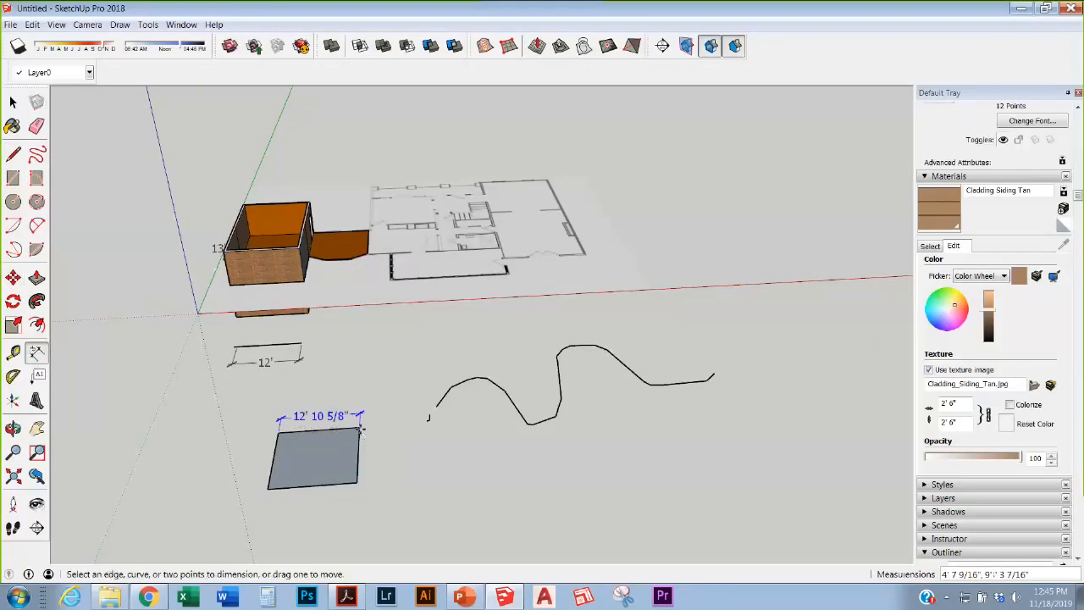
click(359, 429)
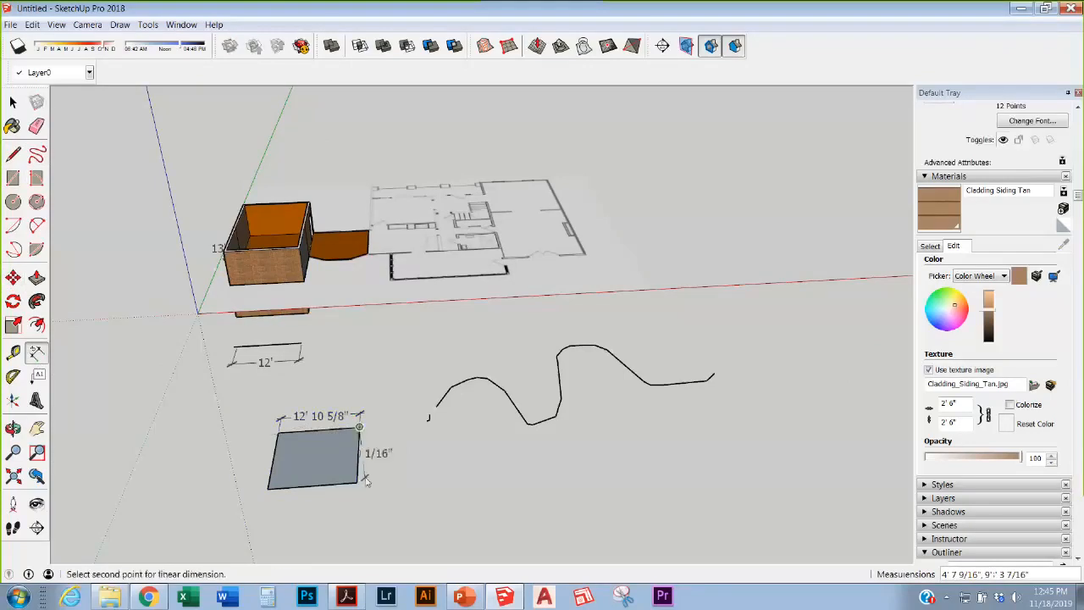
click(357, 484)
click(378, 486)
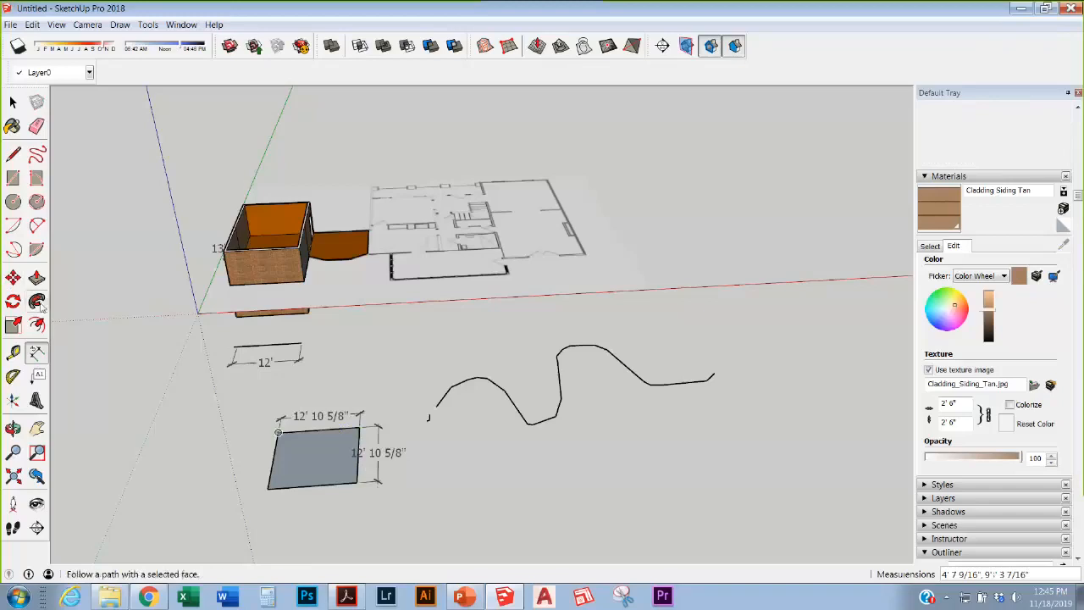
Step: Stretch the rectangle to 22' 7/16" wide and 16' 9 5/16" deep
click(13, 278)
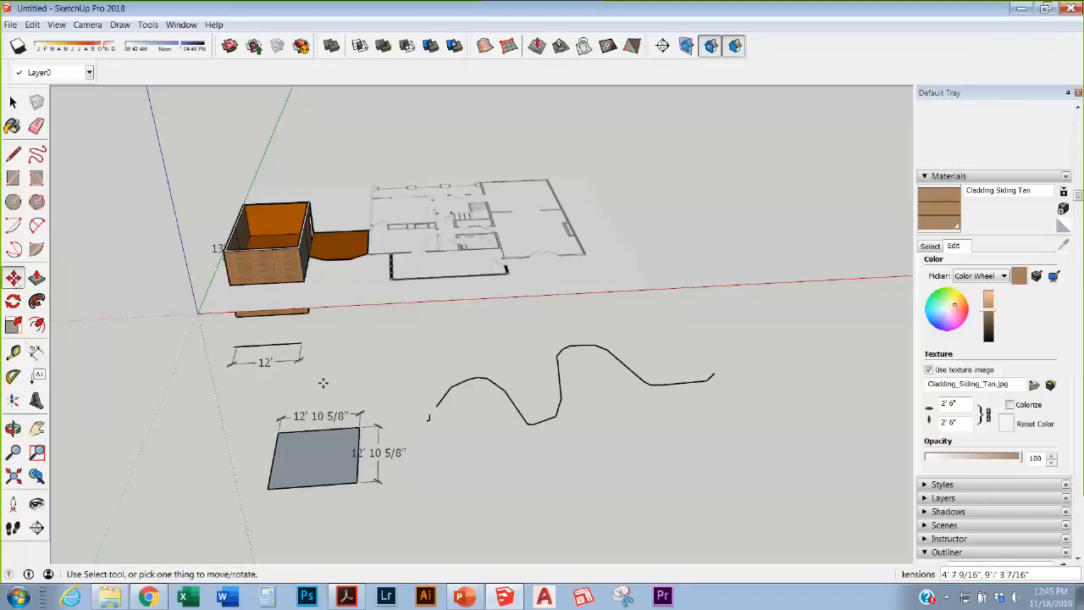
click(360, 436)
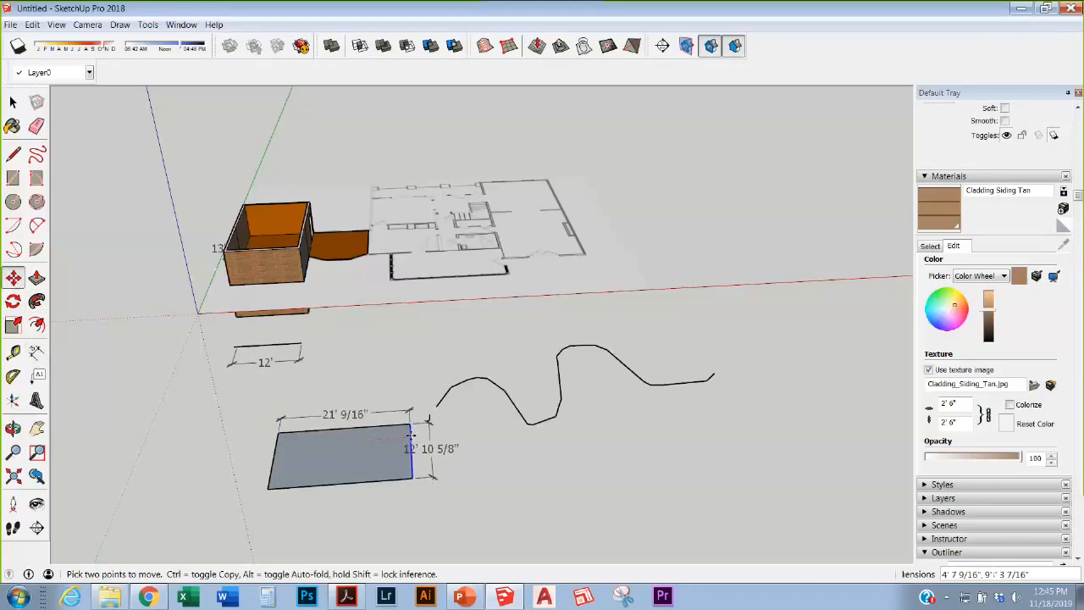
click(416, 433)
scroll(416, 433, up, 5)
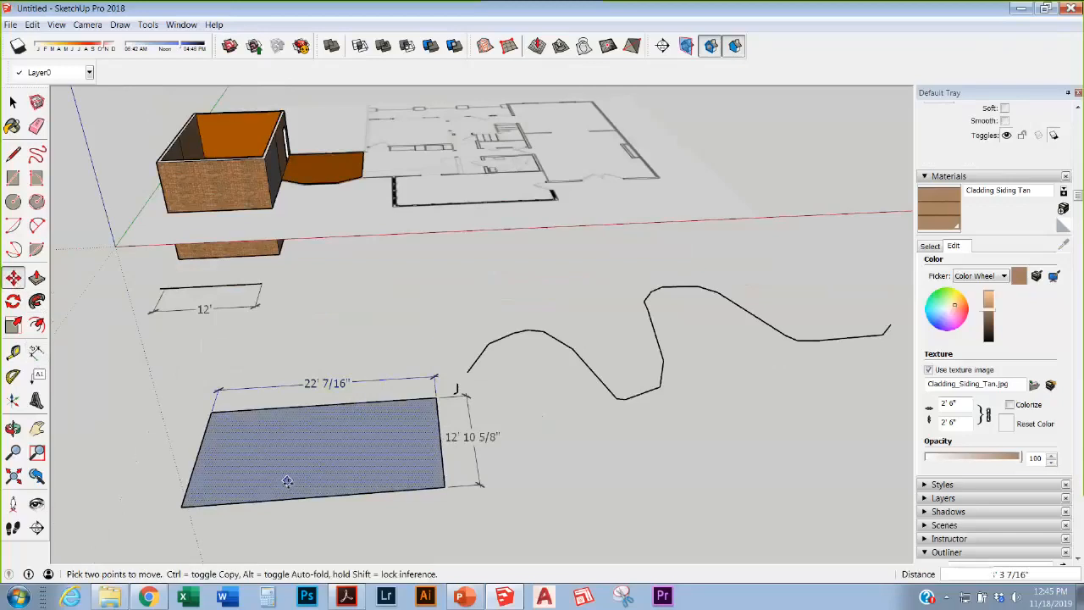
click(331, 497)
scroll(404, 266, down, 3)
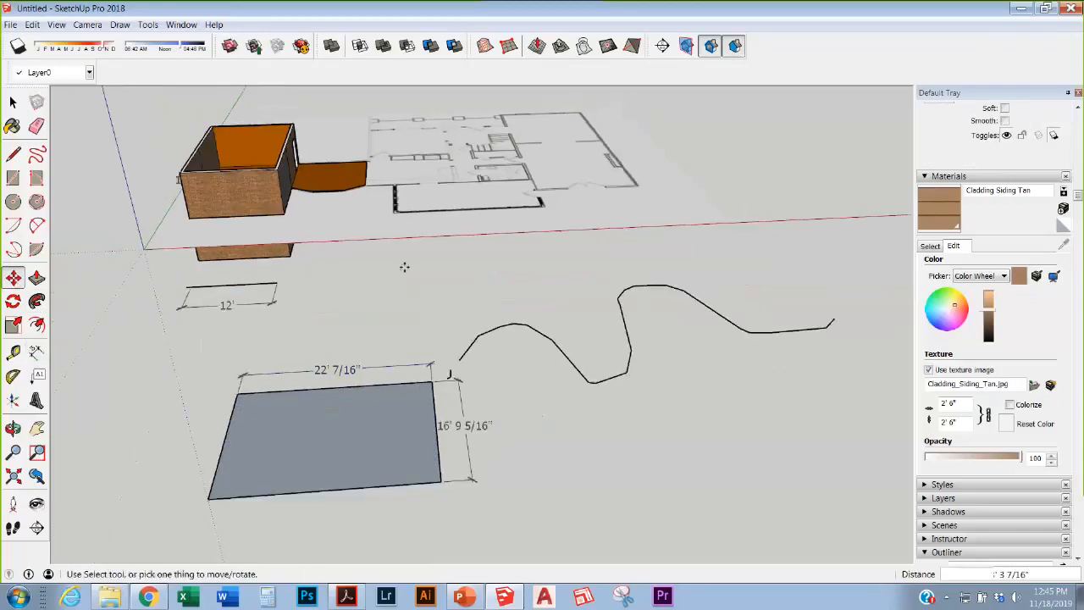
scroll(354, 371, up, 6)
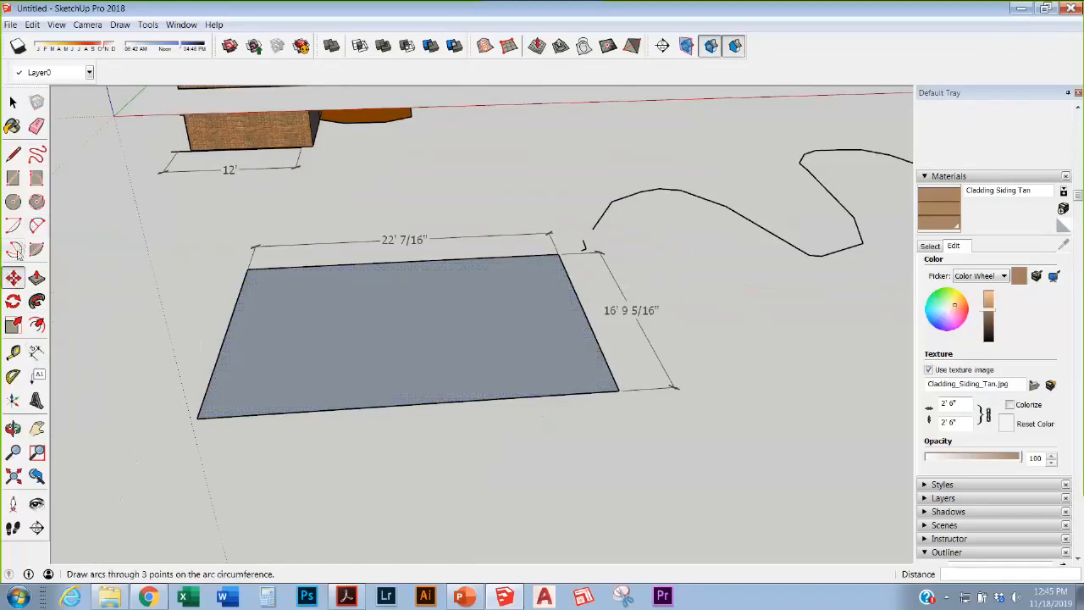
Step: Draw two touching circles on the rectangle face
click(15, 202)
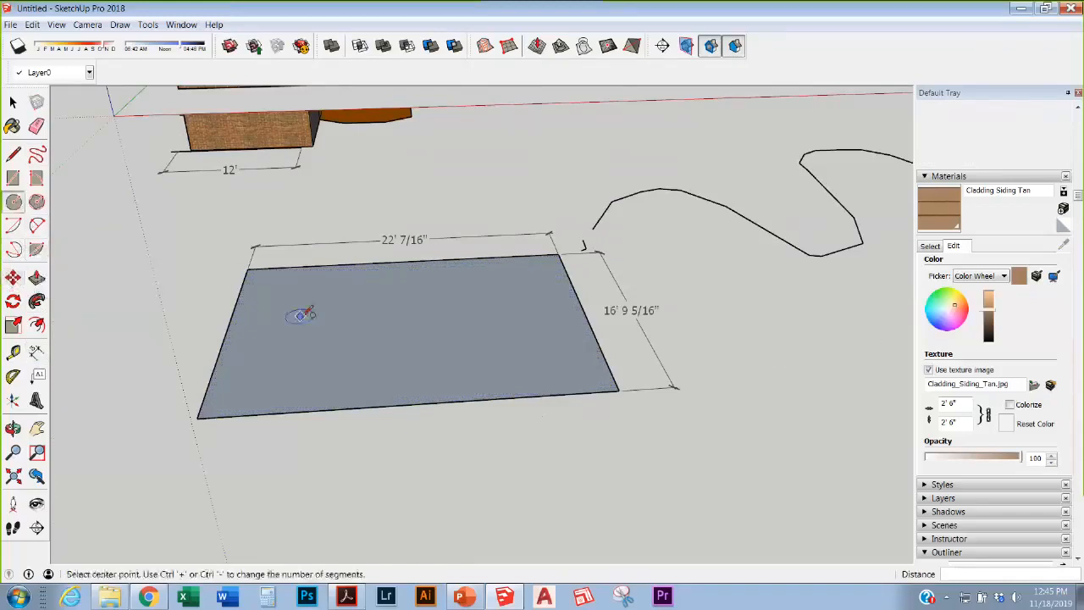
click(301, 321)
click(344, 322)
click(410, 315)
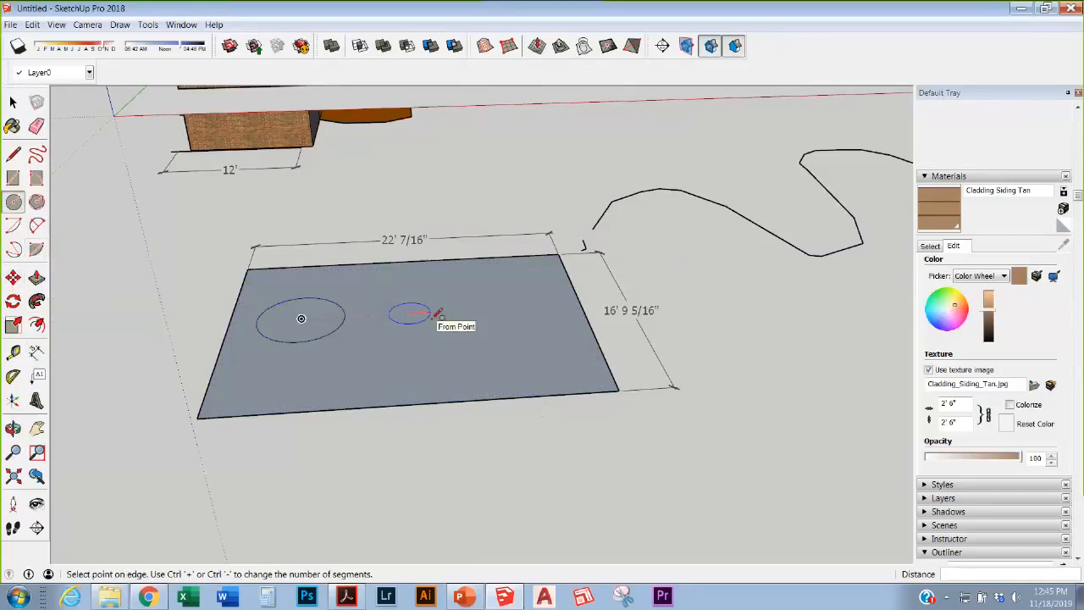
click(439, 313)
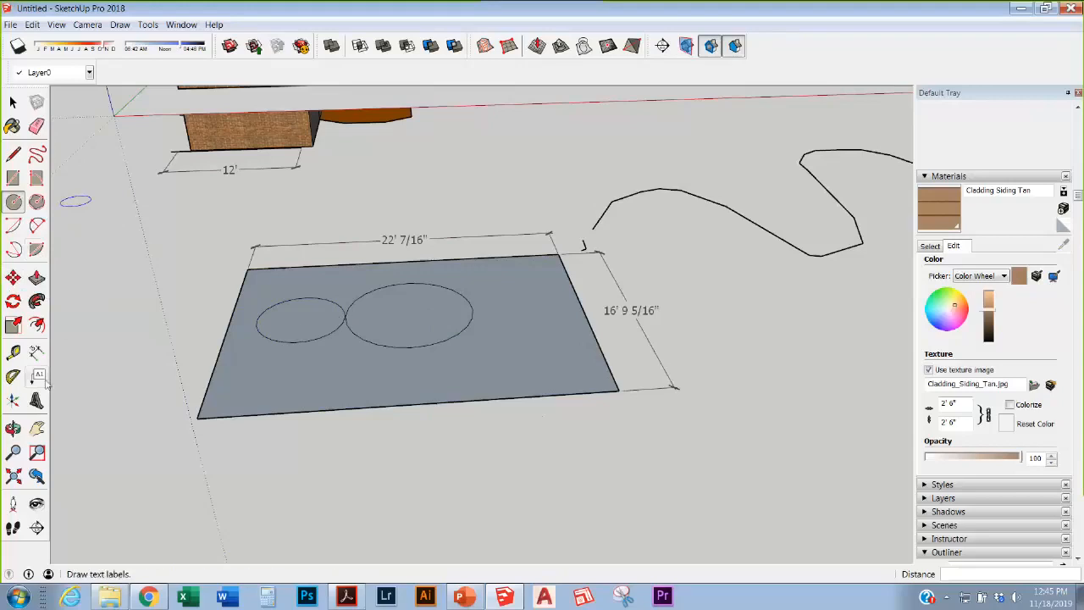
Step: Add diameter dimensions DIA 8' and DIA 5' 5" to the circles
click(39, 352)
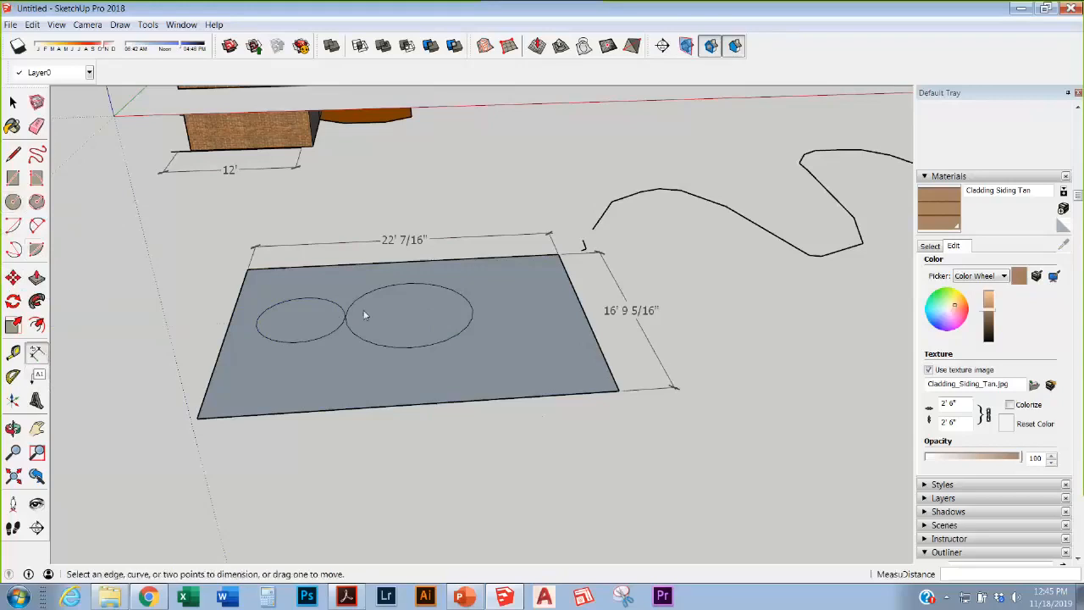
click(461, 329)
click(485, 338)
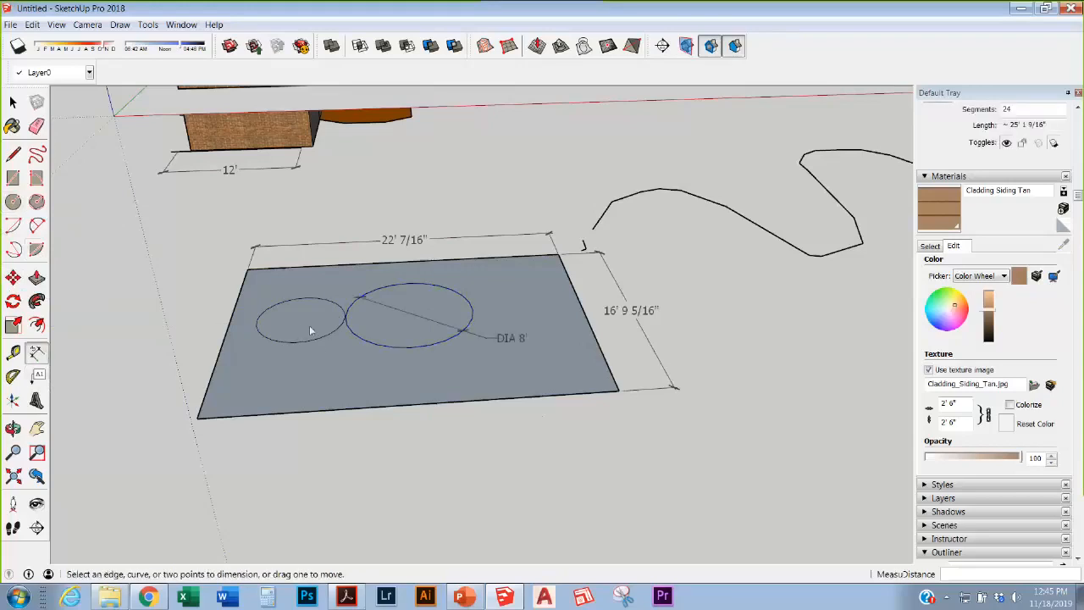
click(322, 342)
click(329, 351)
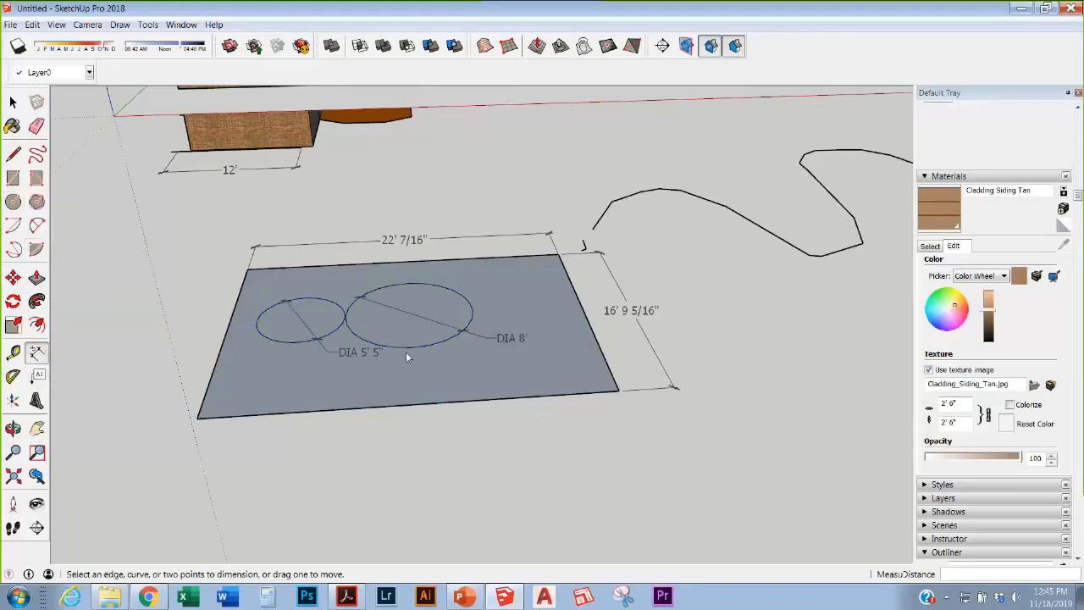
scroll(406, 354, down, 3)
scroll(408, 355, up, 2)
Step: Select the 8' circle, try moving it, then cancel and reselect it
click(13, 103)
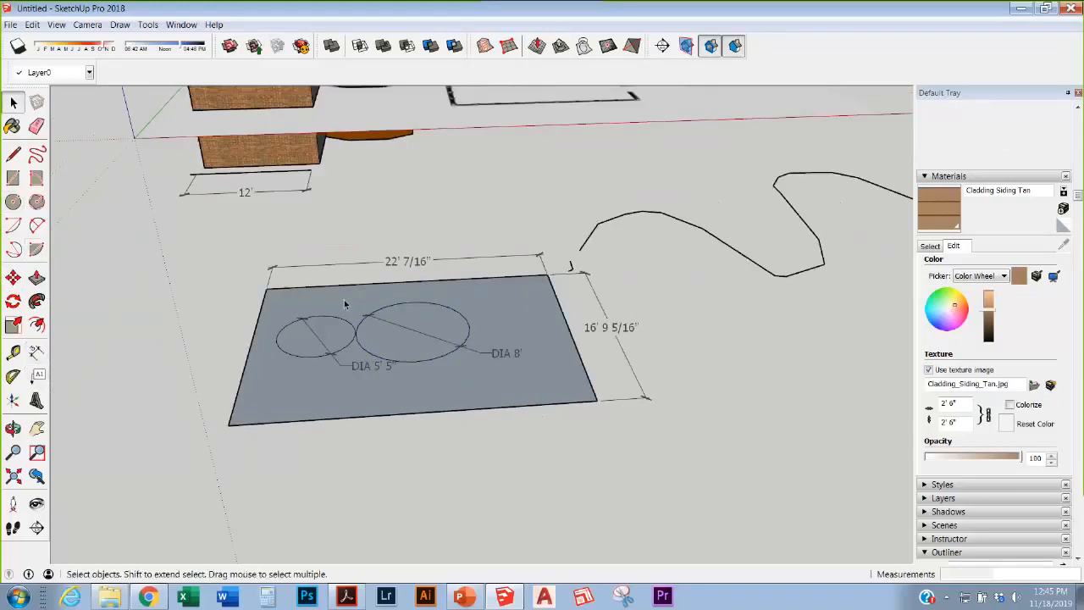
click(469, 330)
key(m)
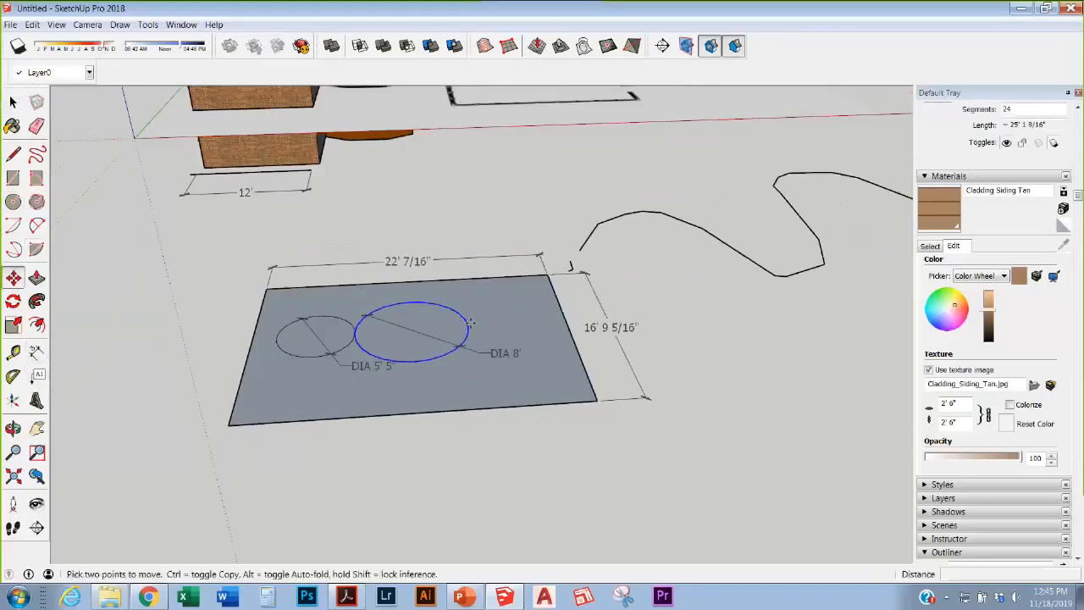
click(471, 322)
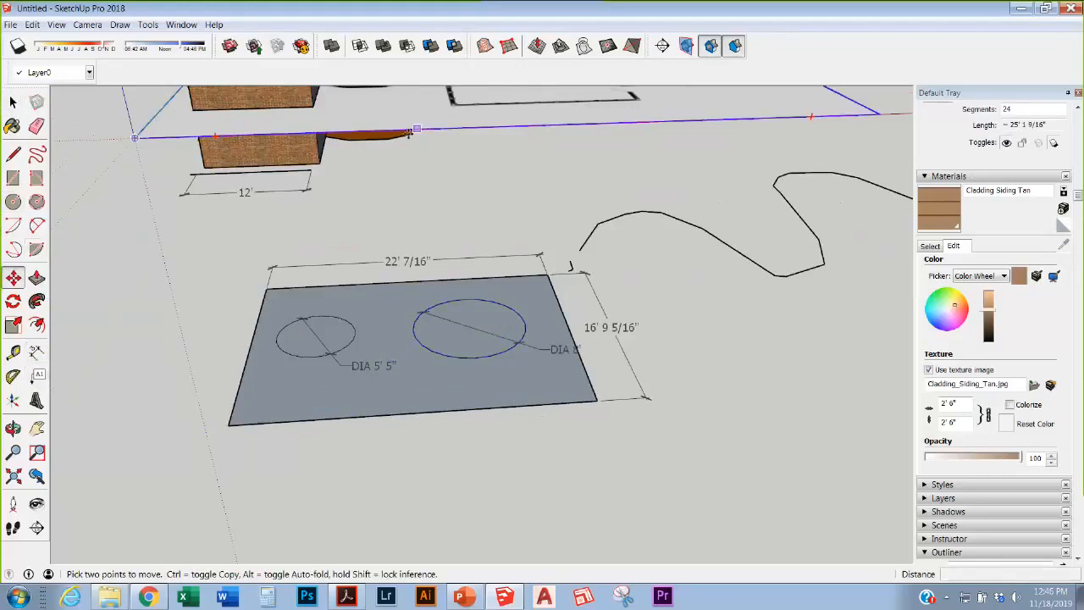
key(Escape)
key(space)
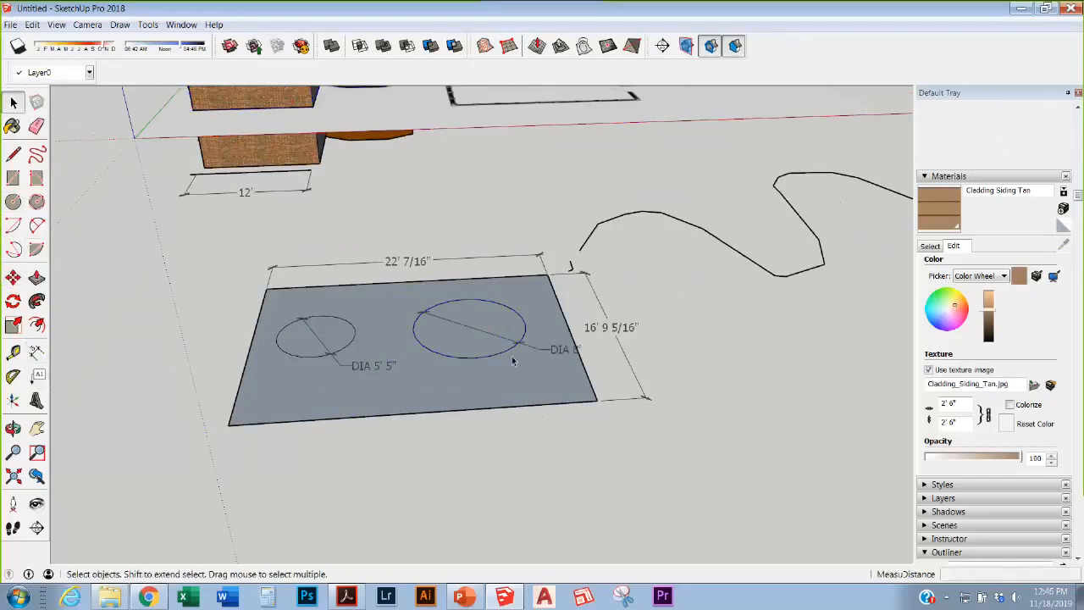
click(512, 356)
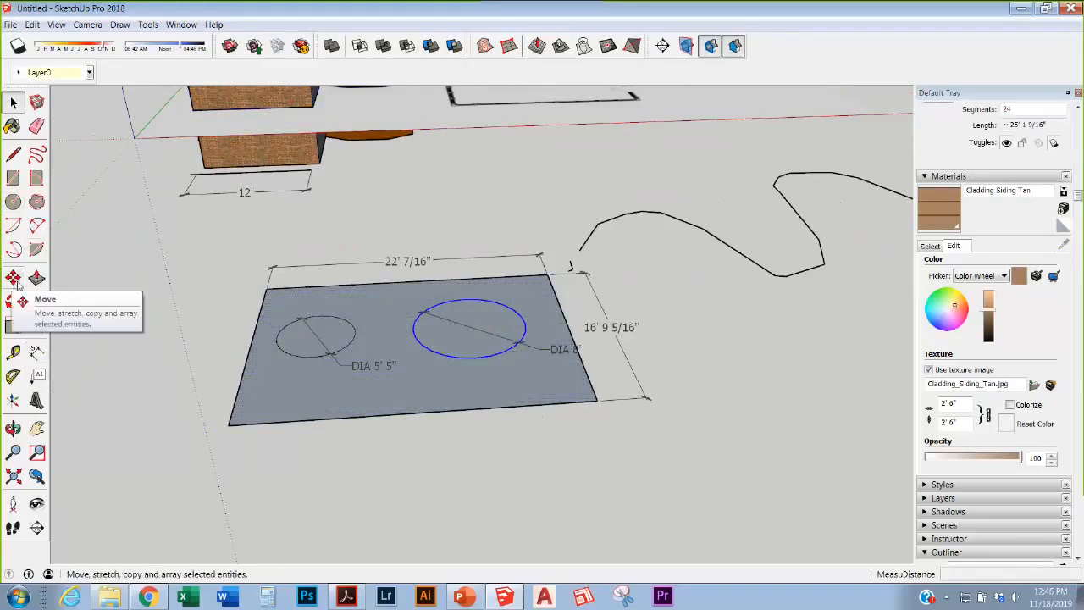
key(m)
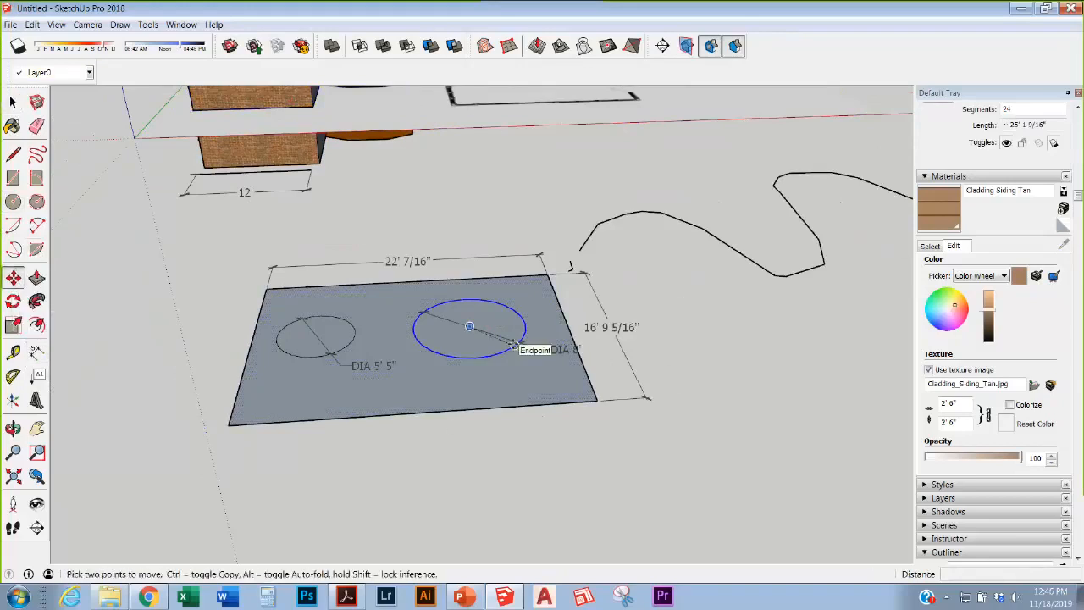
click(513, 345)
key(ctrl)
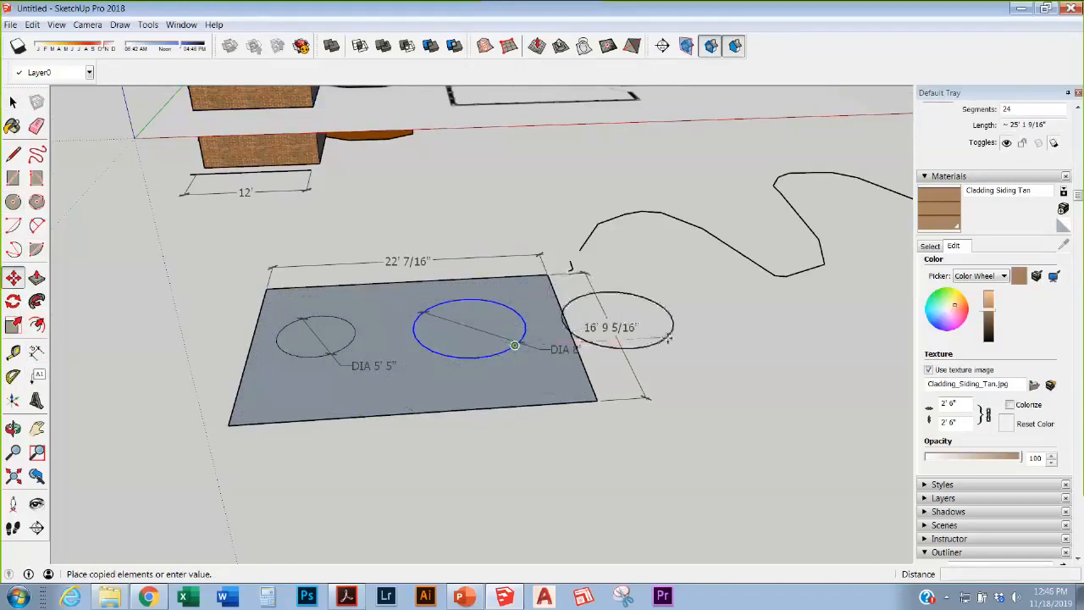
click(668, 336)
click(667, 336)
click(754, 333)
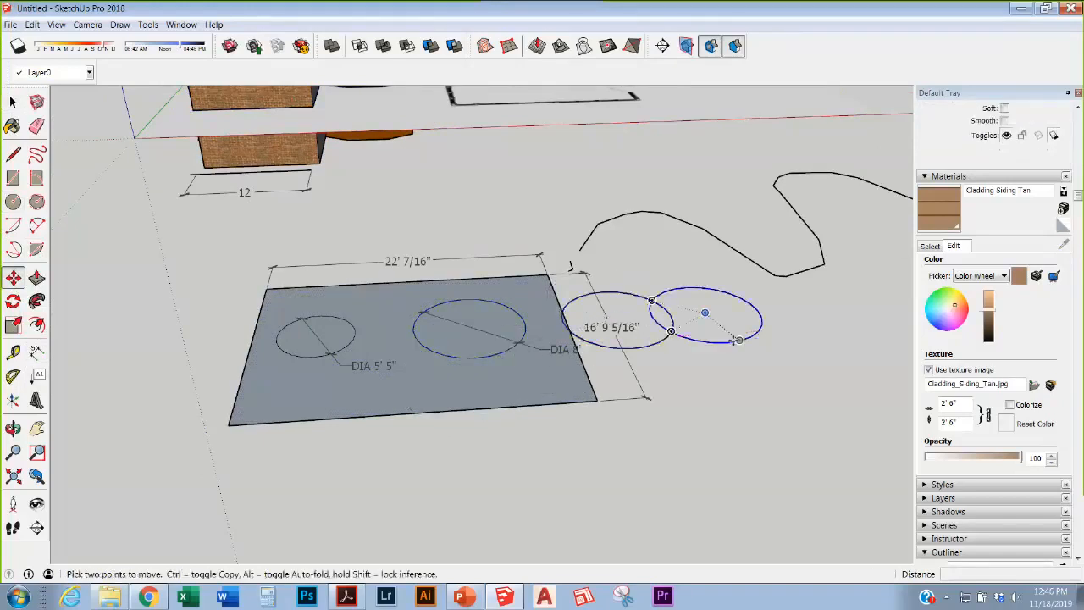
click(754, 333)
click(802, 341)
scroll(750, 432, down, 3)
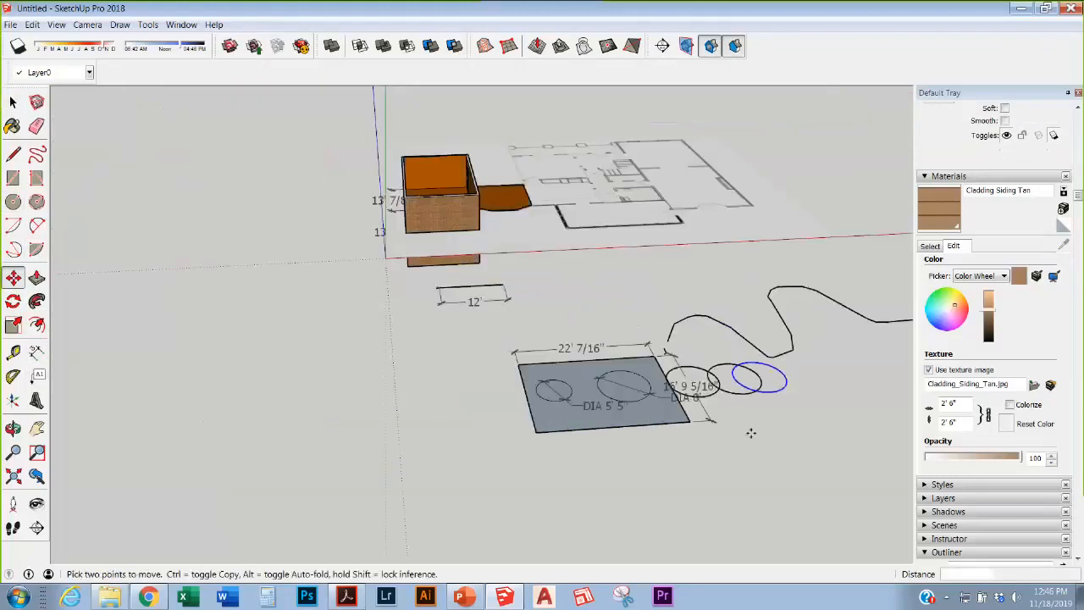
scroll(760, 399, up, 5)
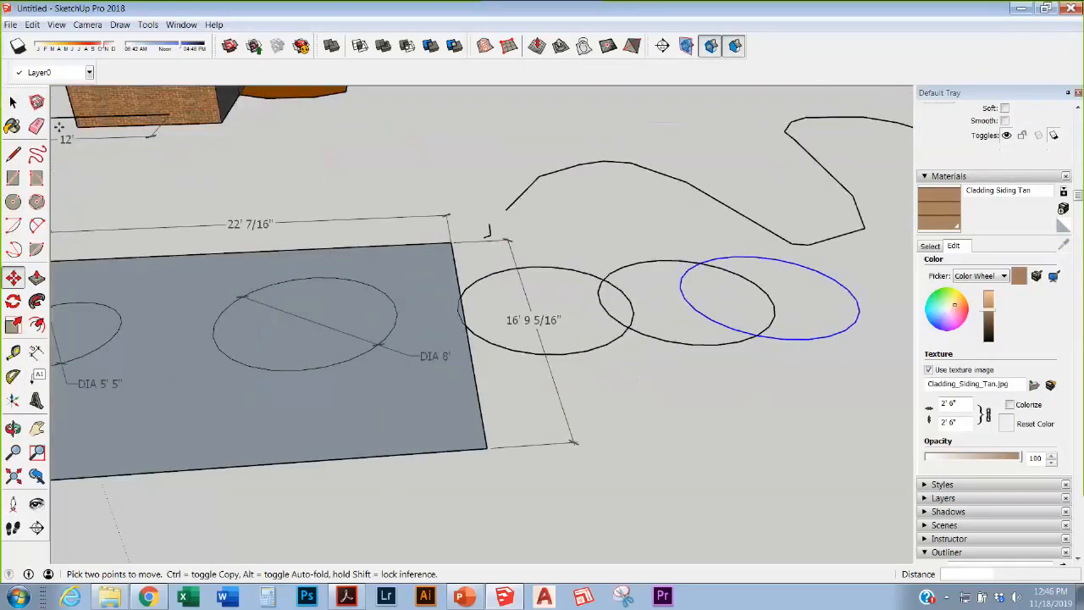
key(e)
click(776, 339)
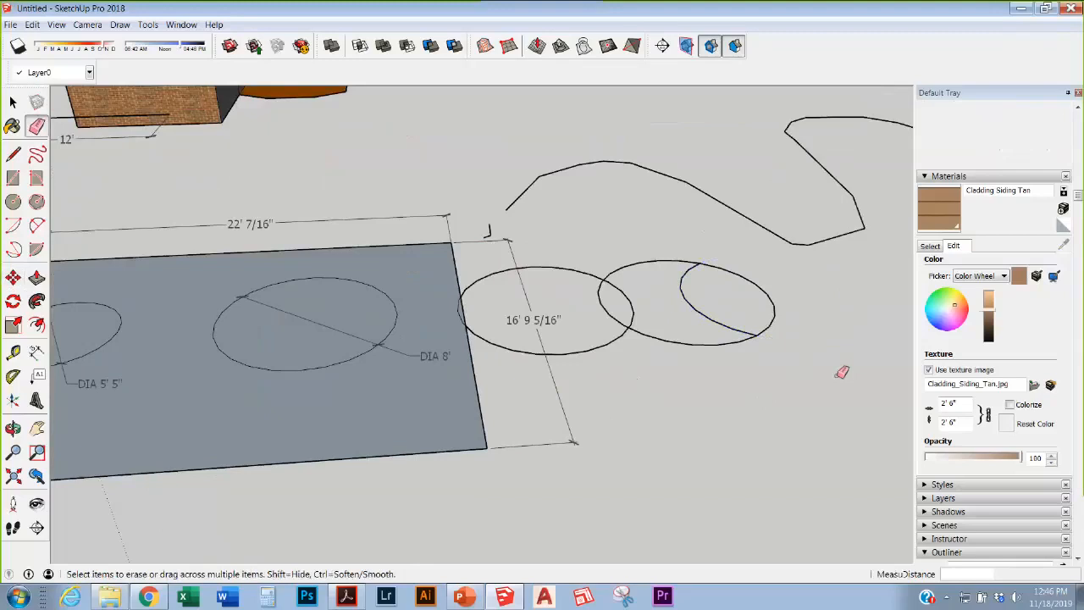
click(770, 325)
key(space)
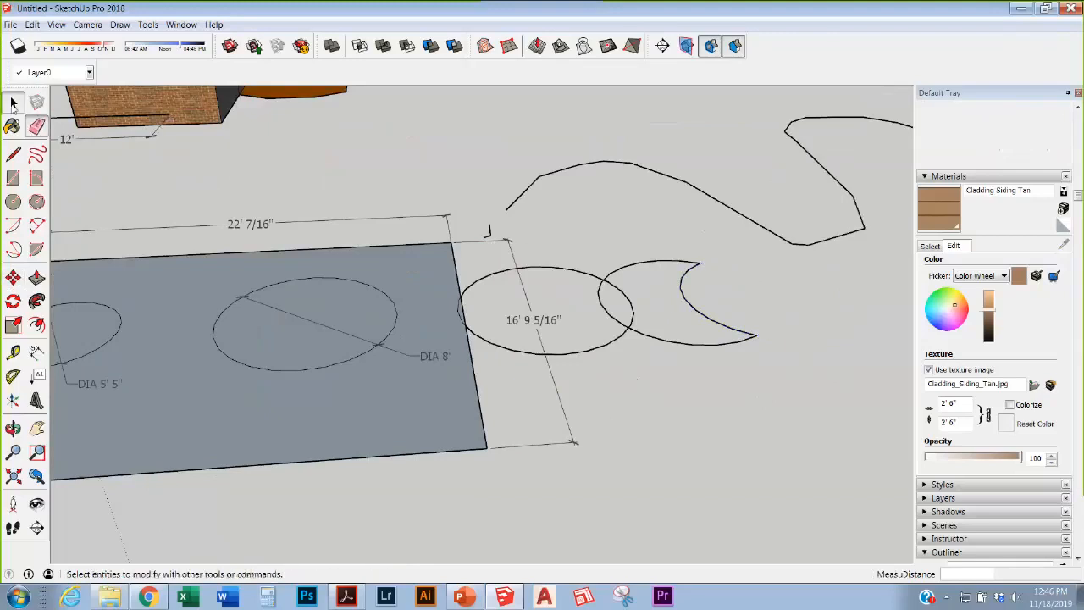
click(669, 344)
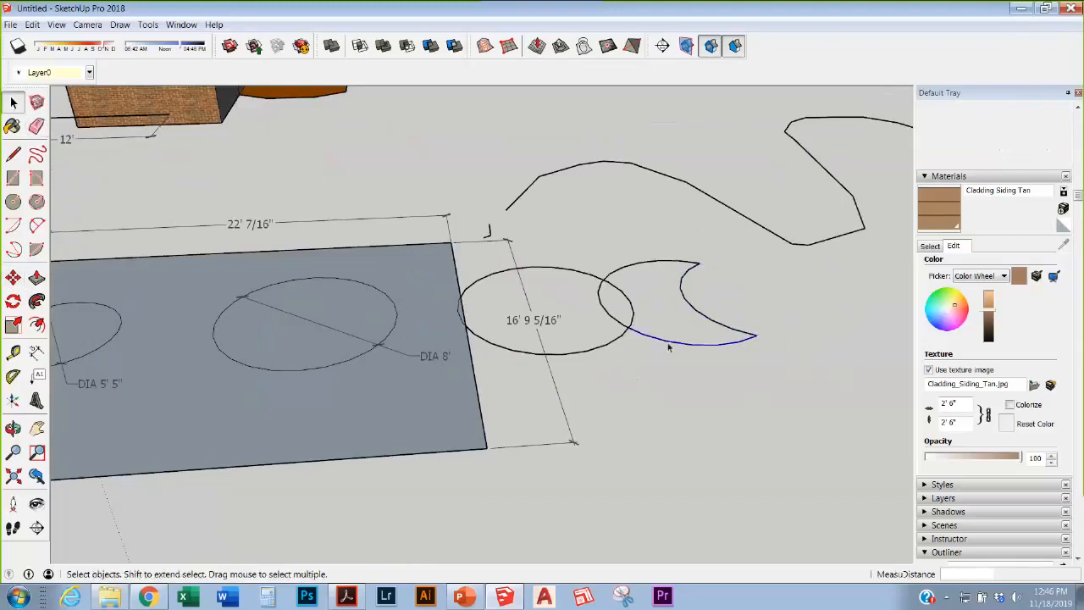
shift+click(699, 310)
shift+click(688, 265)
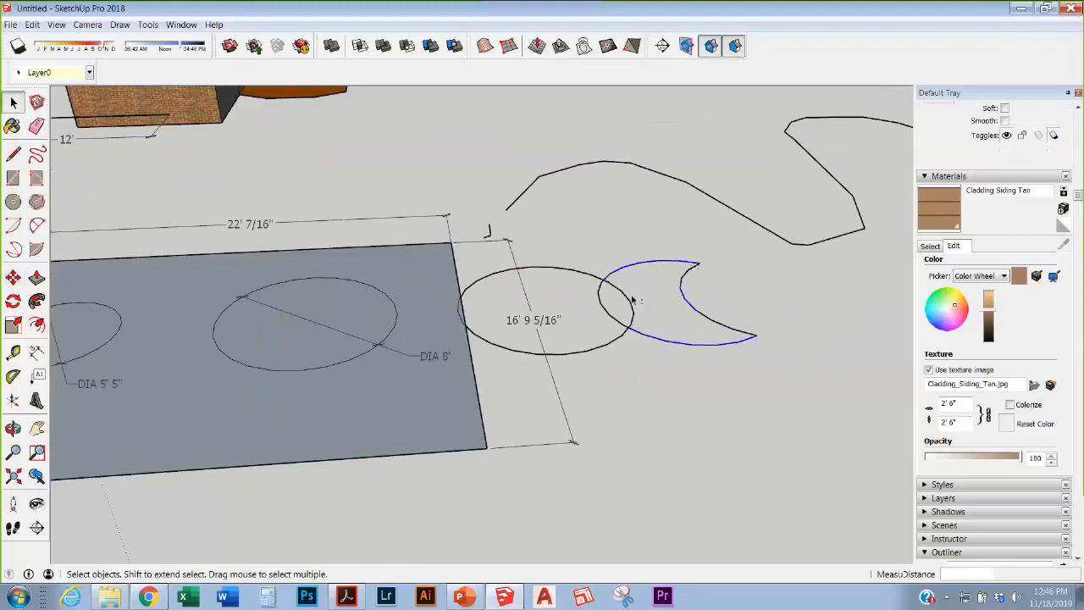
key(Delete)
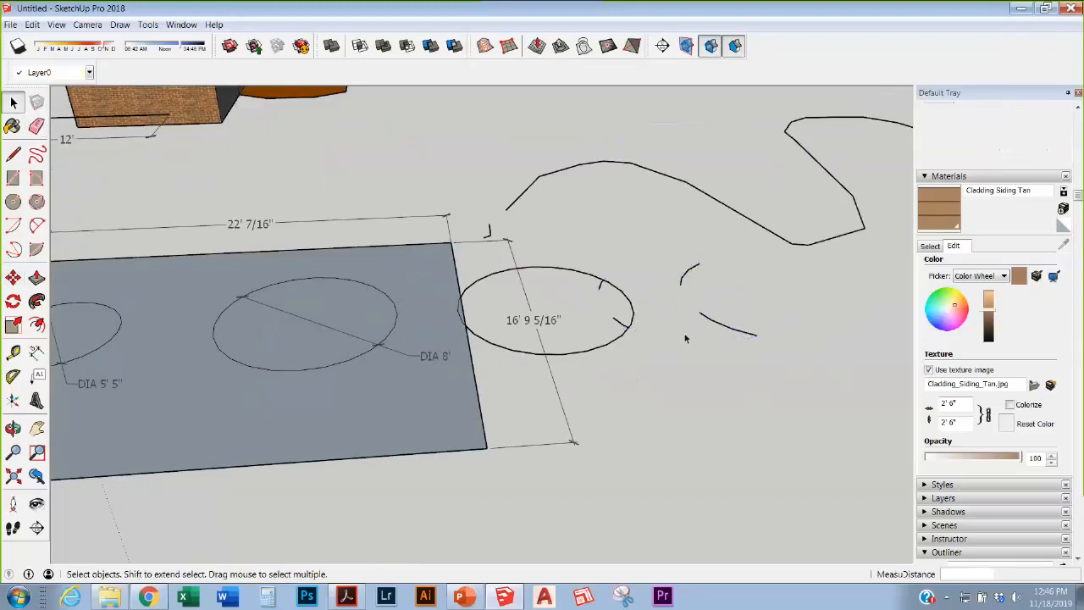
drag(654, 233, 764, 360)
click(646, 220)
drag(647, 220, 786, 376)
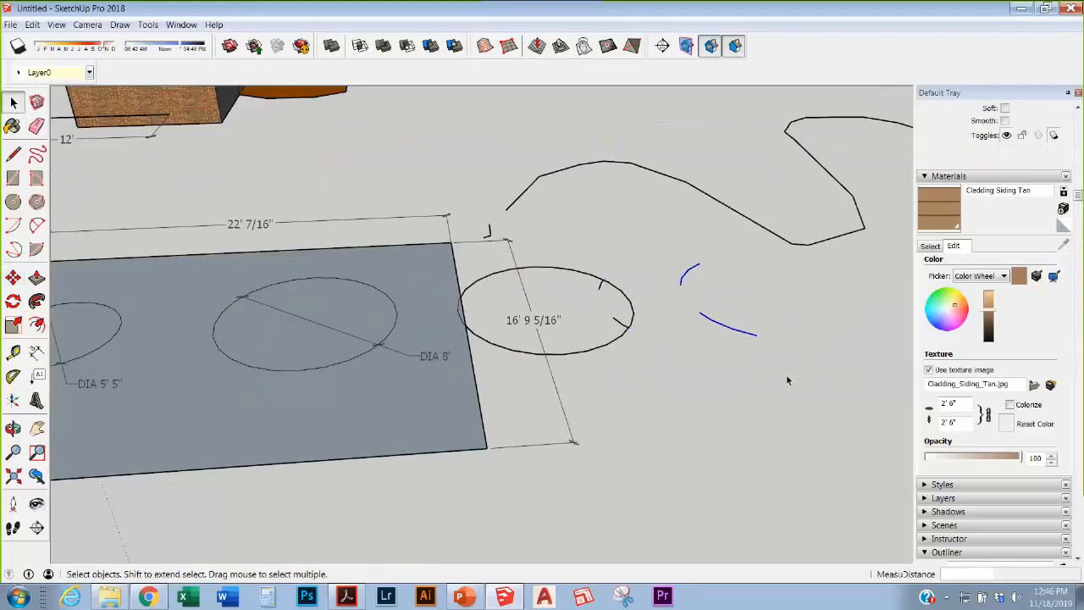
key(Delete)
drag(709, 366, 587, 252)
drag(733, 390, 579, 267)
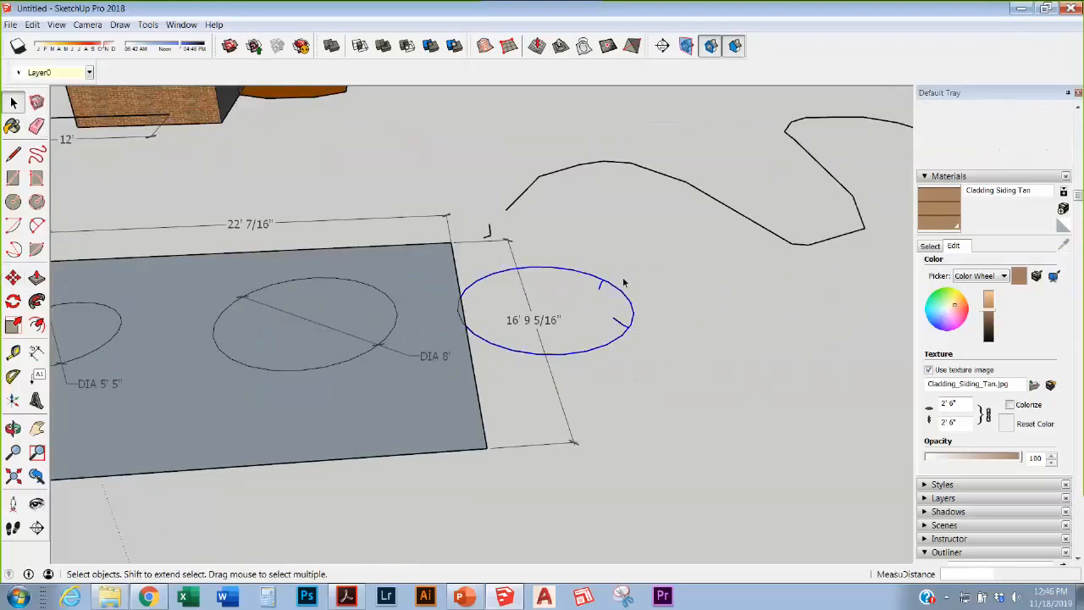
key(Delete)
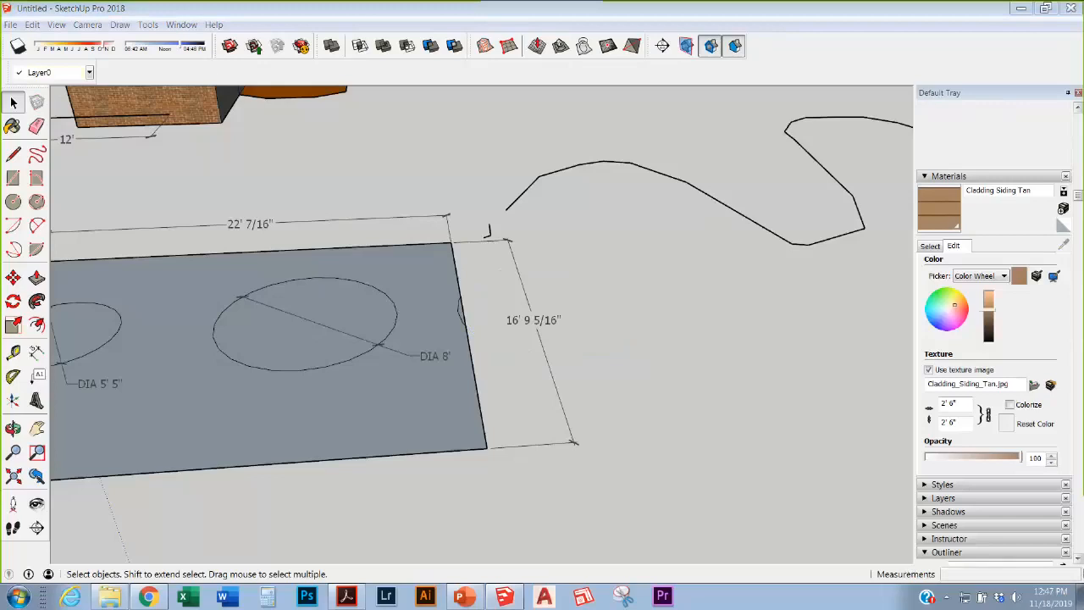
click(214, 25)
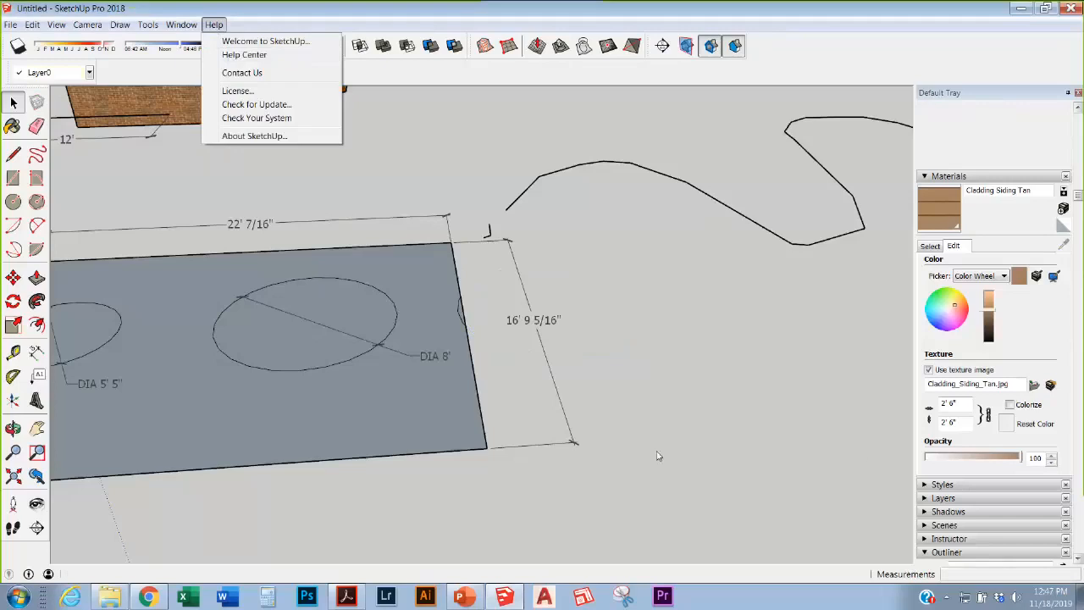
click(595, 291)
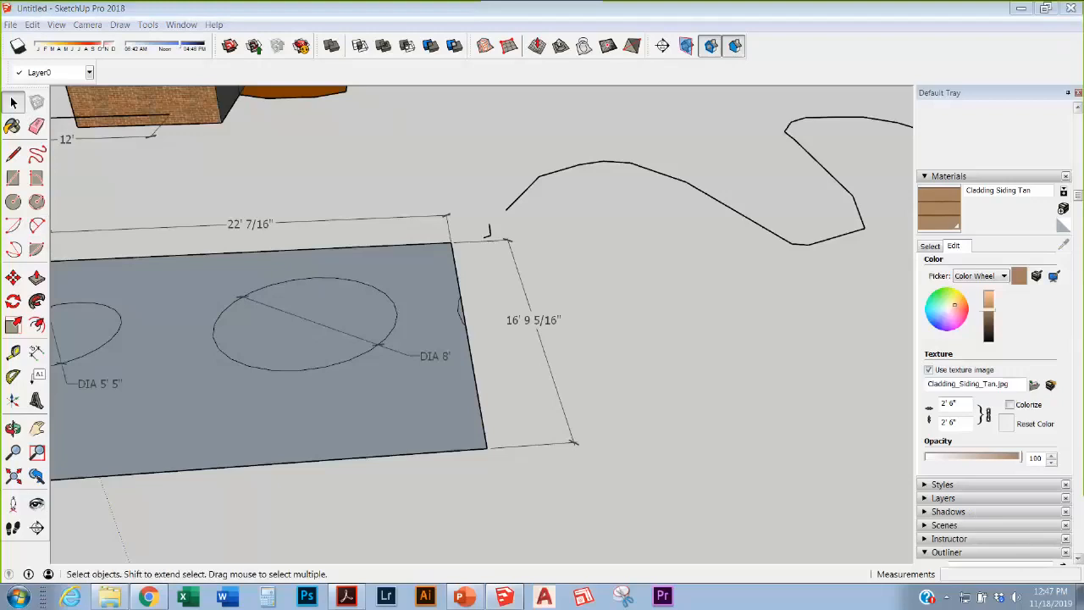
Step: Draw a rectangle beside the gray plan and Push/Pull it up into a box
click(13, 177)
click(641, 471)
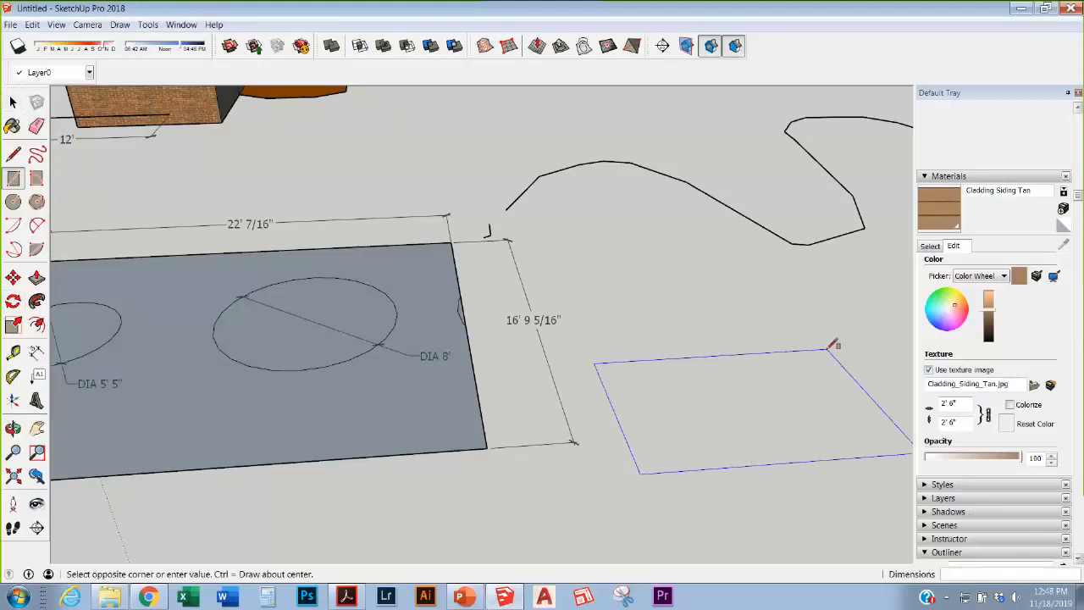
scroll(833, 345, down, 6)
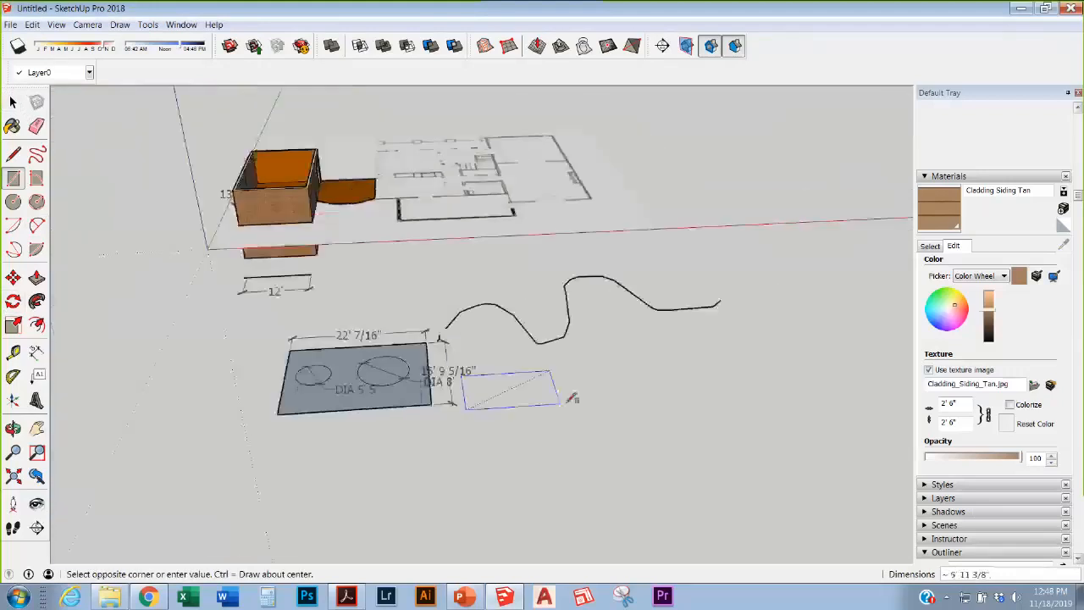
click(665, 442)
key(p)
drag(624, 445, 603, 381)
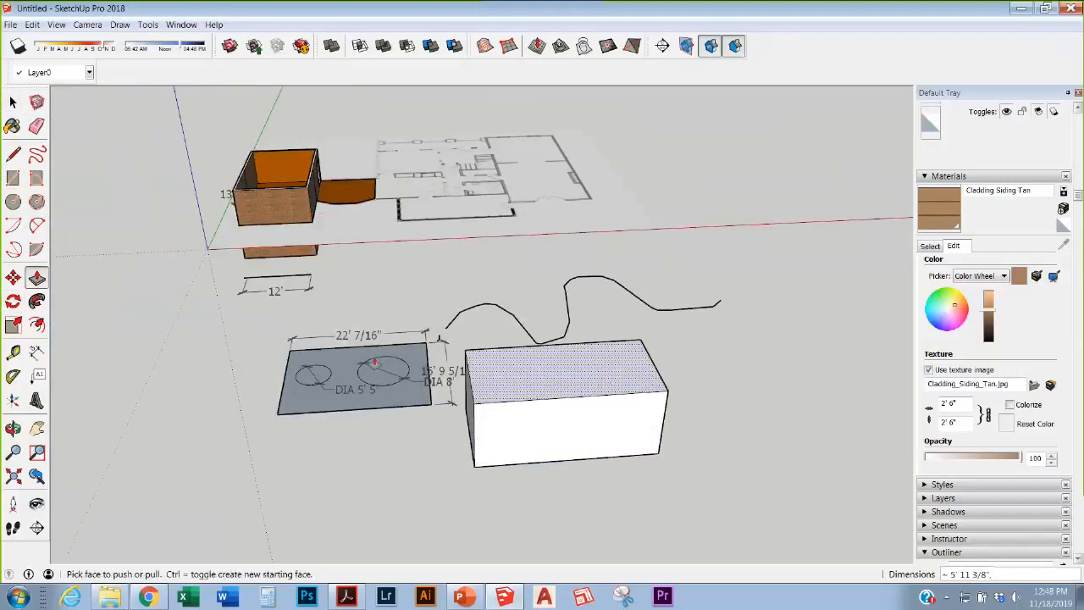
key(b)
Step: Draw the roof outline lines rising from the box's top edges to a ridge
key(l)
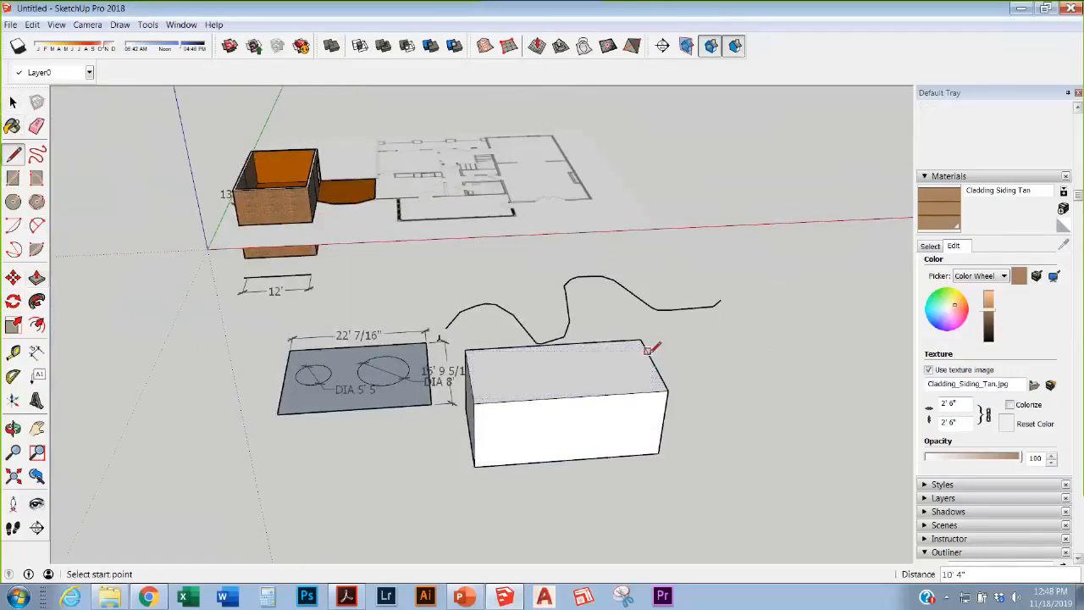
click(653, 361)
click(660, 322)
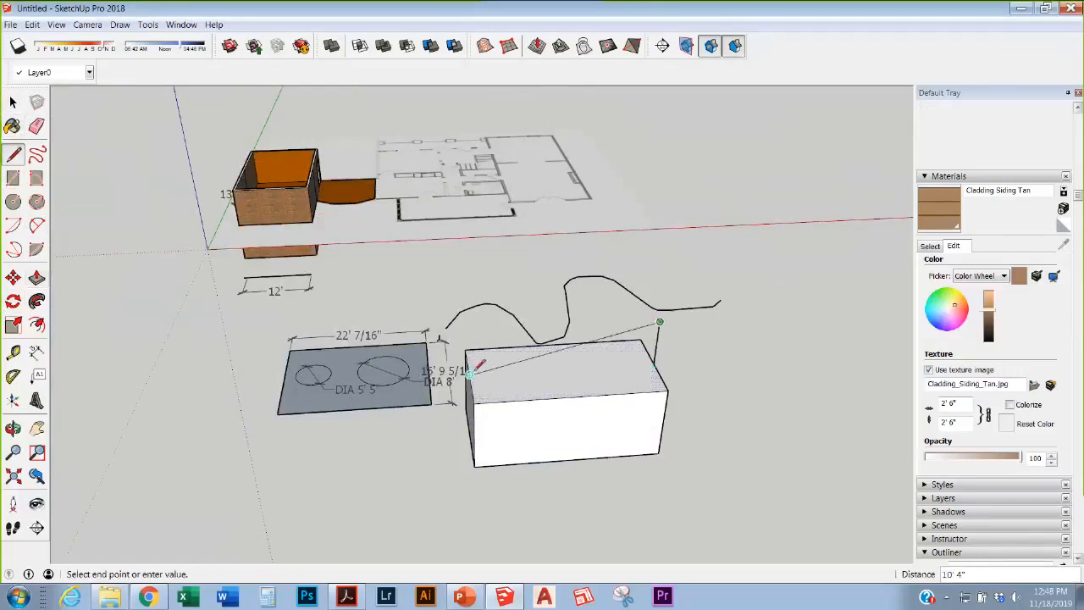
click(469, 331)
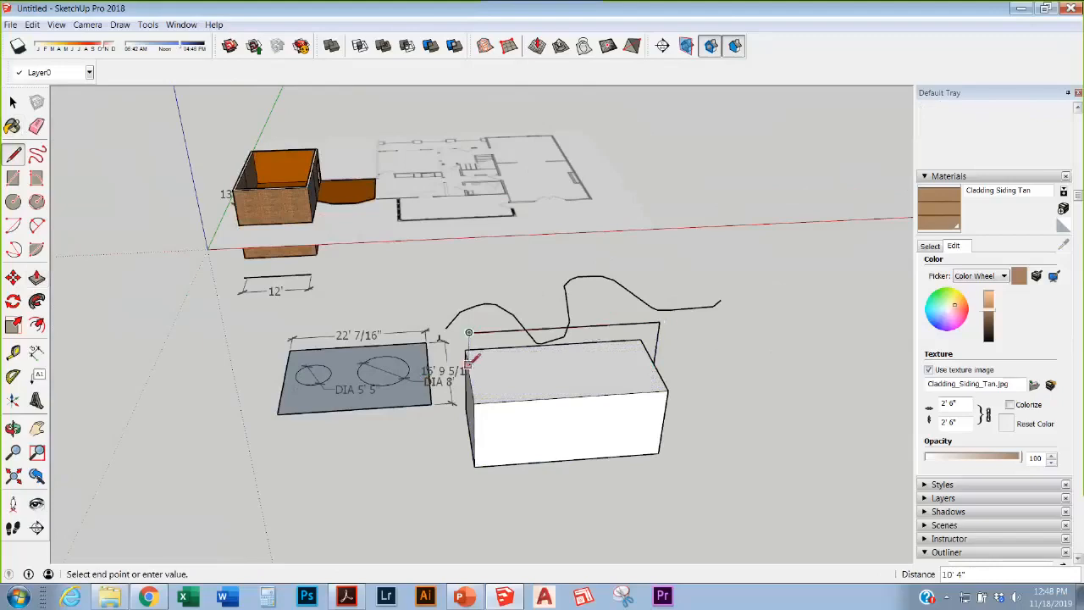
click(467, 396)
click(475, 403)
click(469, 333)
scroll(480, 369, up, 2)
middle_drag(483, 387, 623, 347)
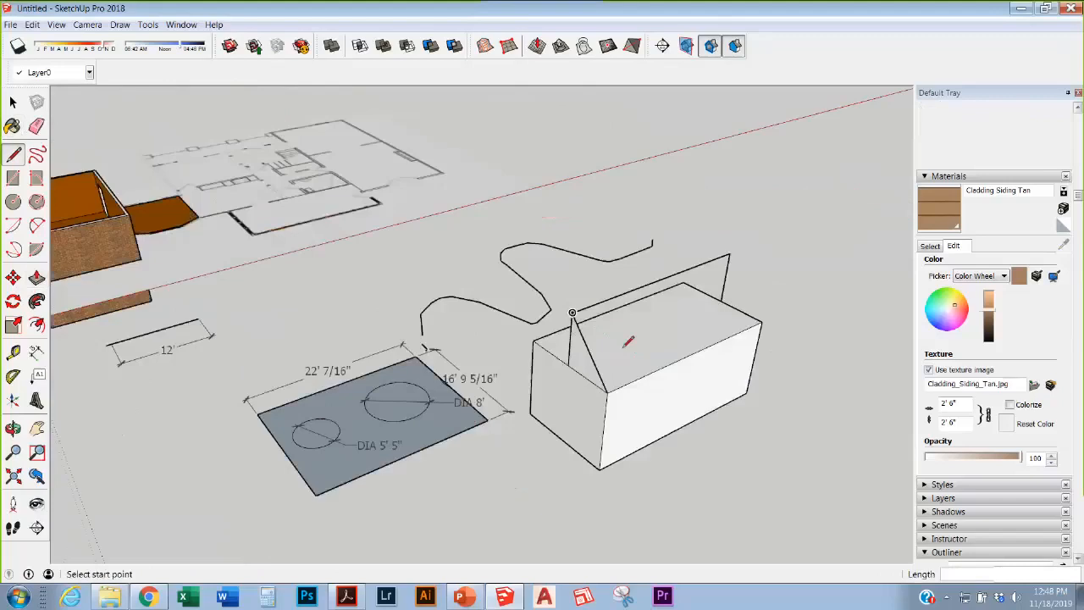
Step: Close the gable triangles and fill the remaining pitched roof faces
click(572, 315)
click(533, 340)
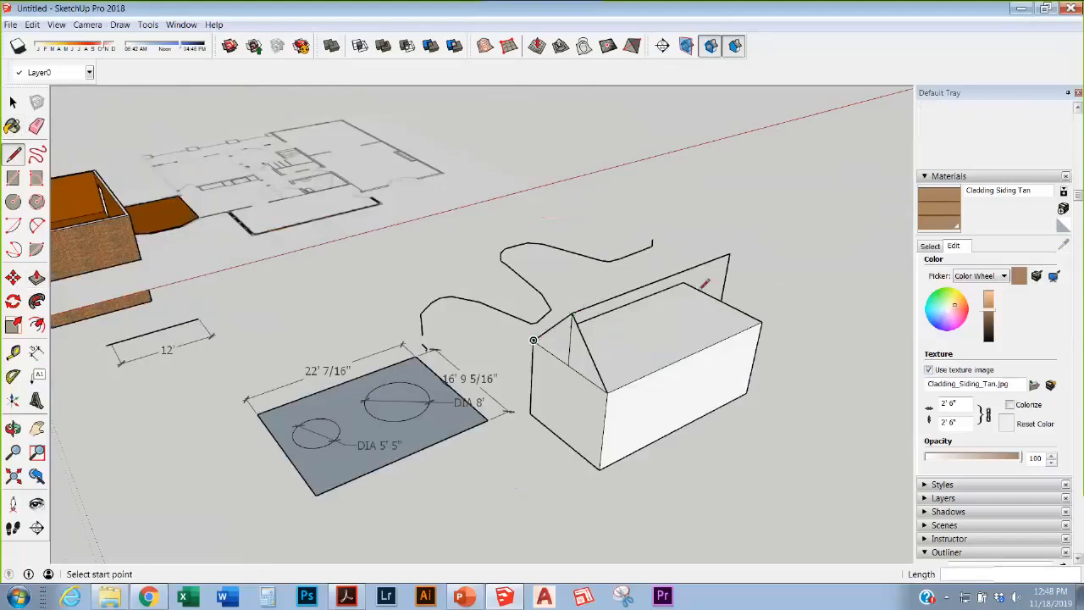
click(729, 254)
click(761, 322)
mouse_move(629, 318)
middle_down()
mouse_move(826, 341)
mouse_move(685, 186)
middle_up()
click(665, 175)
click(605, 225)
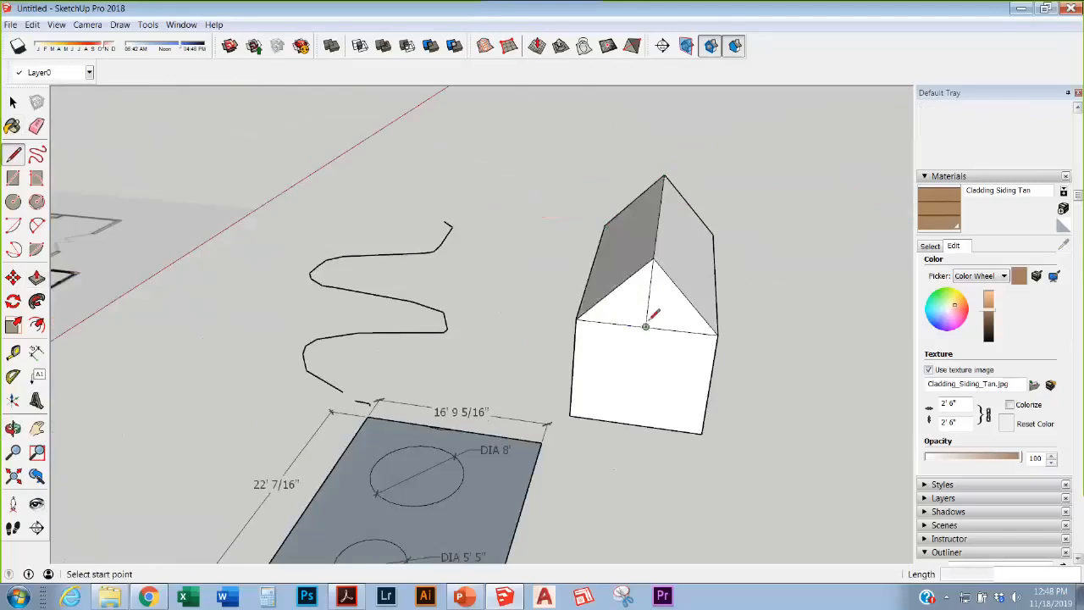
middle_drag(649, 315, 249, 314)
click(37, 322)
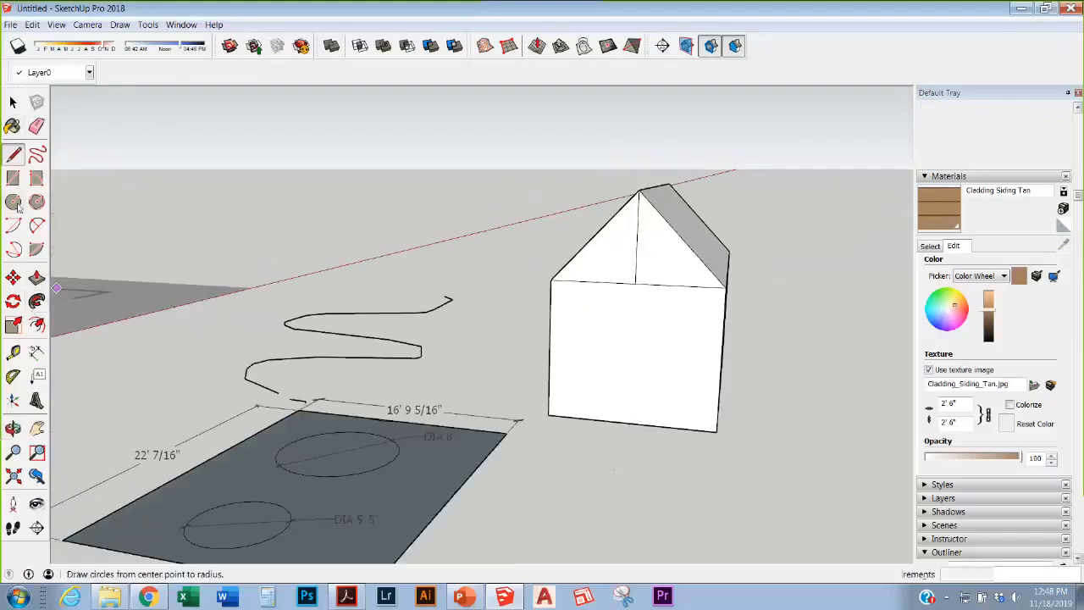
Step: Draw a rectangle on the front wall and push it through to open the wall
click(12, 178)
click(557, 413)
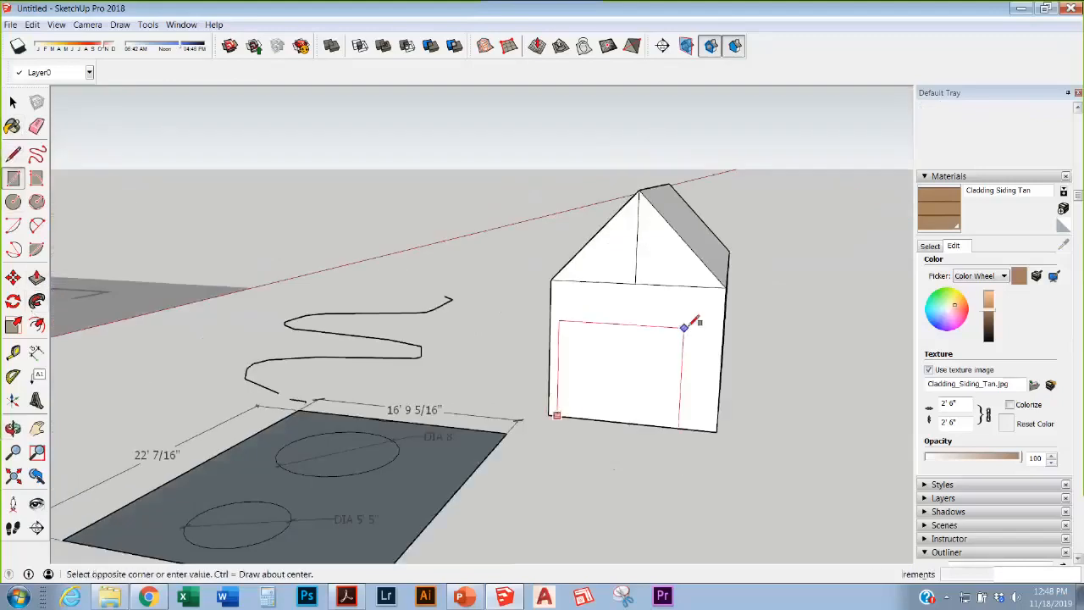
click(716, 296)
key(p)
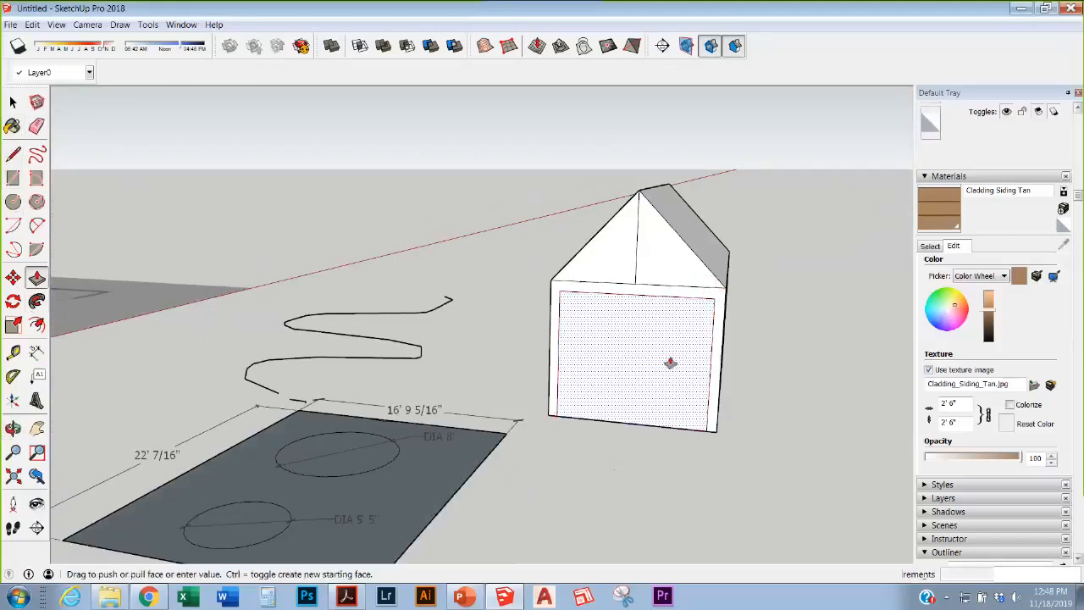
drag(670, 362, 719, 242)
middle_drag(624, 346, 595, 373)
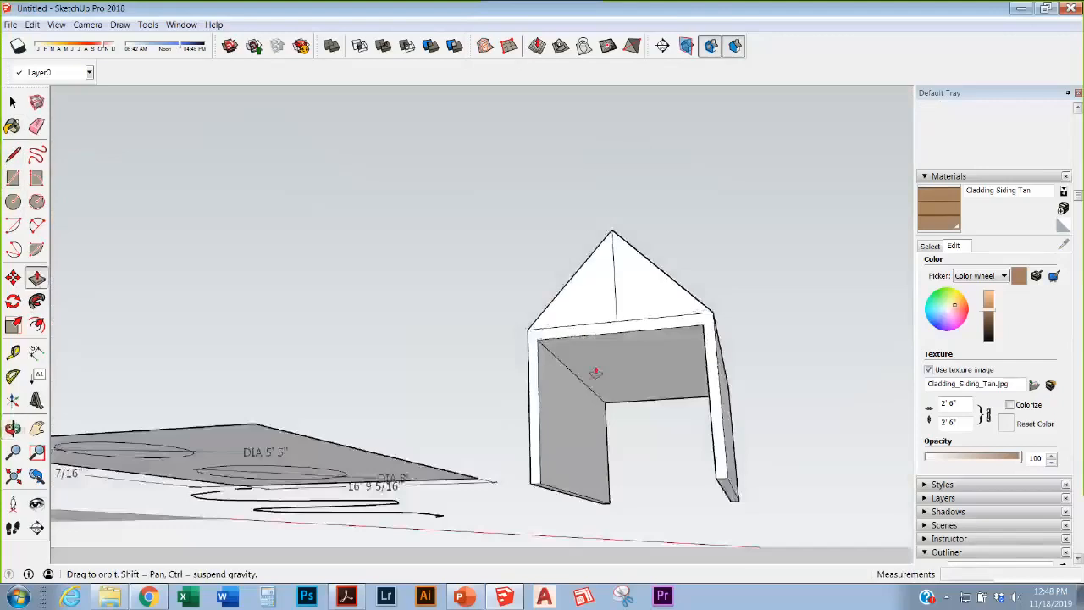
Step: Erase the gable's ridge and roof bottom edges, then offset the gable face into a thin outline
key(e)
click(616, 275)
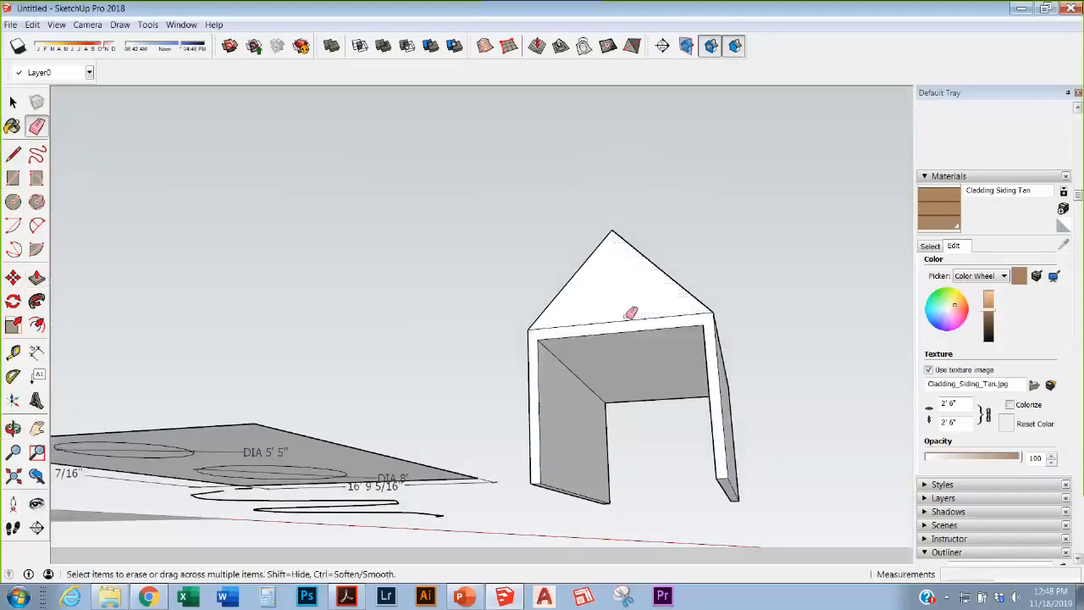
click(631, 318)
click(36, 325)
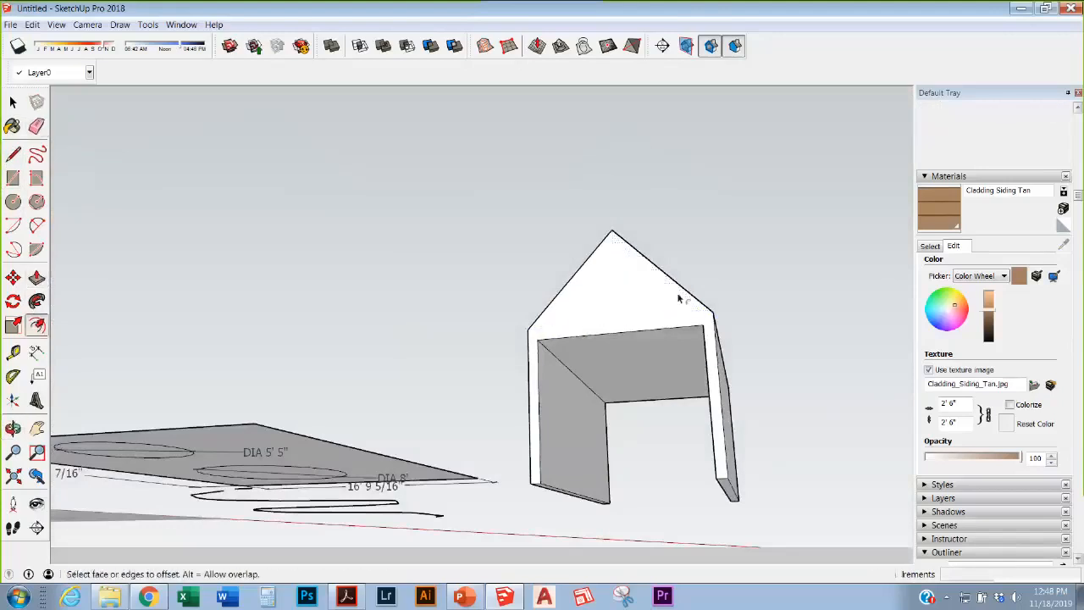
click(659, 302)
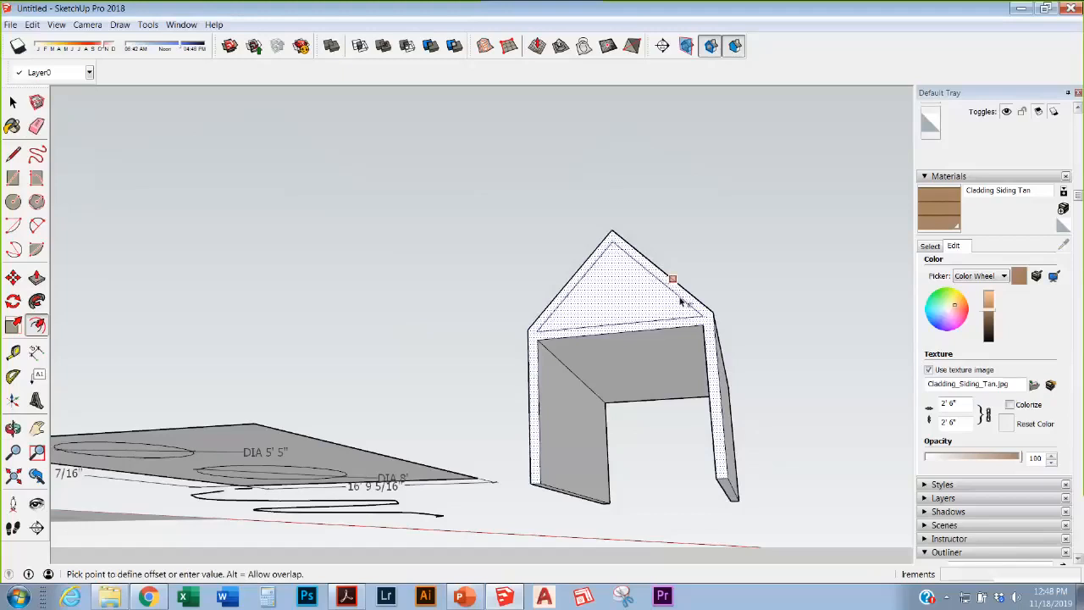
click(677, 311)
Step: Push the inner gable triangle back through to open the gable end
key(p)
click(630, 310)
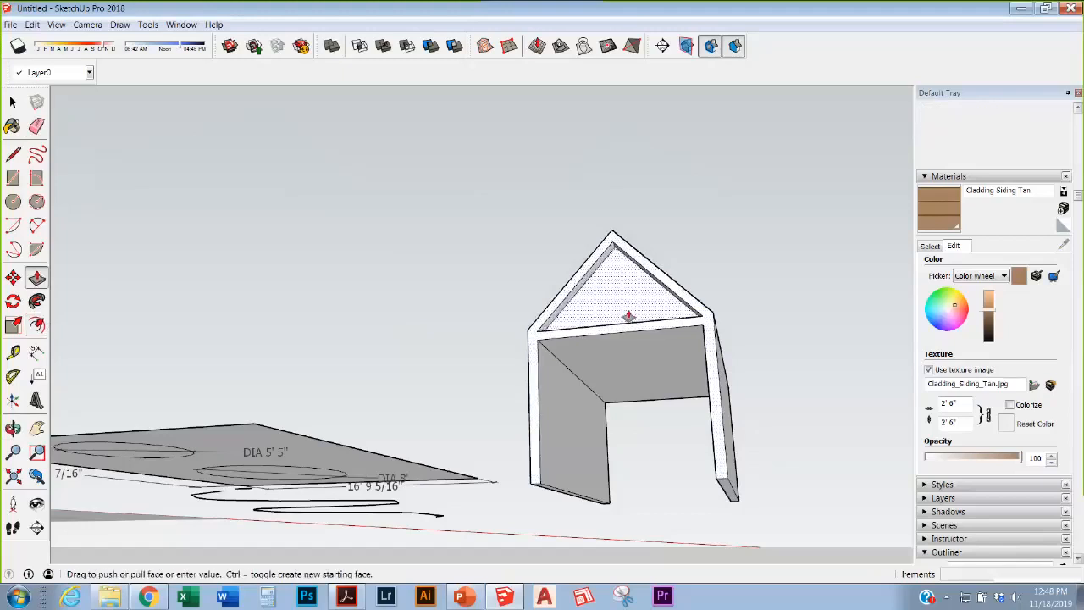
click(641, 401)
mouse_move(641, 402)
middle_down()
mouse_move(629, 365)
mouse_move(627, 465)
mouse_move(670, 426)
mouse_move(631, 497)
mouse_move(646, 404)
middle_up()
click(625, 361)
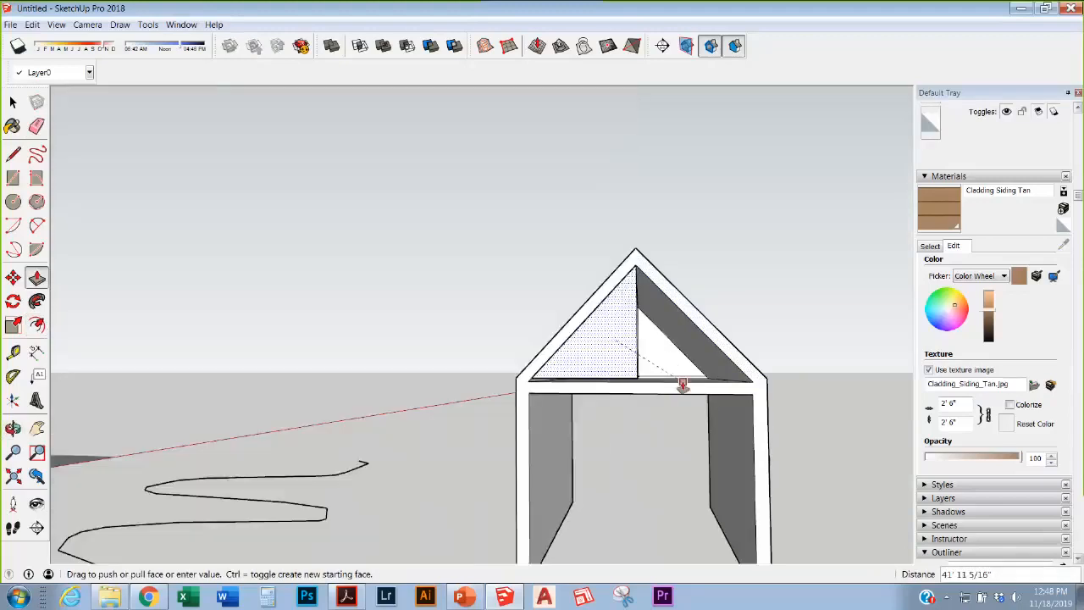
click(649, 393)
middle_drag(646, 396, 593, 401)
middle_drag(612, 375, 627, 472)
click(586, 354)
click(646, 342)
Step: Erase the ceiling face under the roof, leaving a thin-walled shell
scroll(611, 373, up, 3)
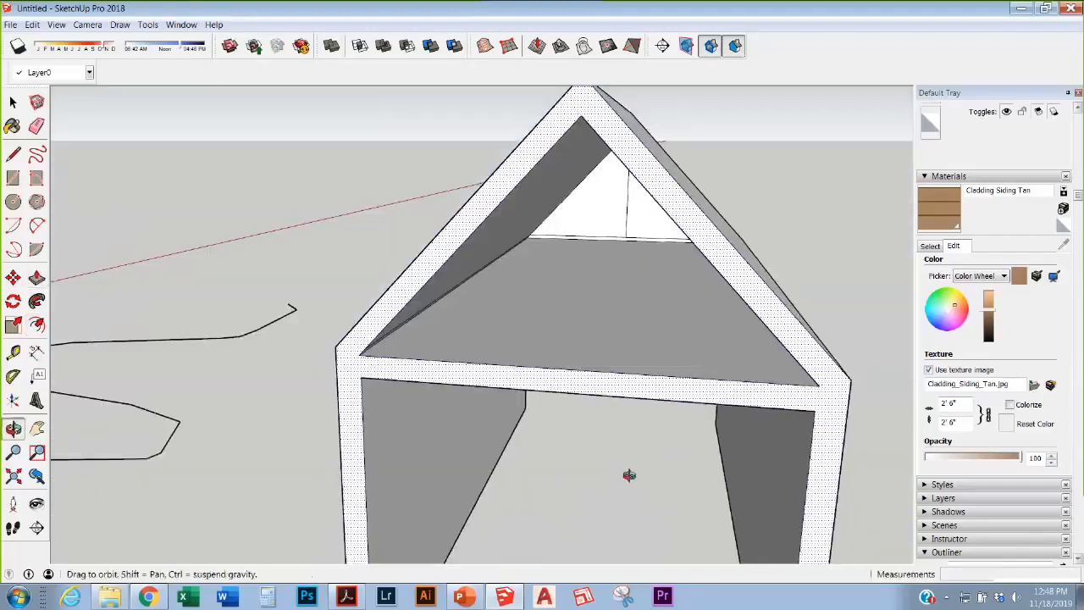
click(574, 395)
click(574, 399)
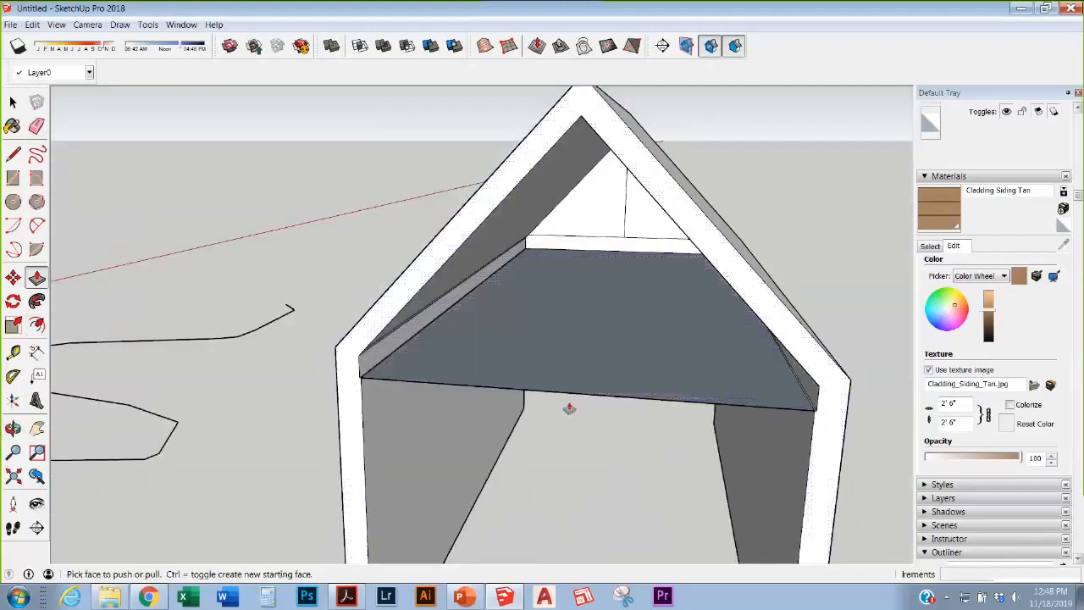
mouse_move(568, 406)
middle_down()
mouse_move(551, 418)
mouse_move(573, 399)
middle_up()
key(e)
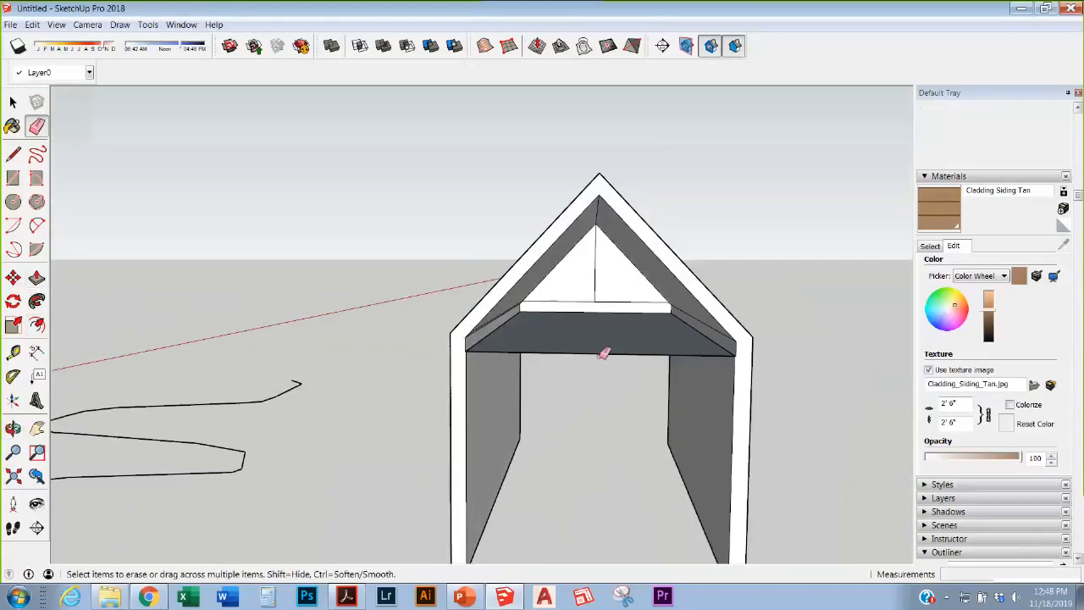
drag(605, 356, 607, 373)
mouse_move(608, 392)
middle_down()
mouse_move(559, 338)
mouse_move(356, 394)
mouse_move(543, 426)
mouse_move(825, 438)
mouse_move(418, 387)
mouse_move(559, 331)
mouse_move(436, 512)
middle_up()
scroll(593, 339, down, 5)
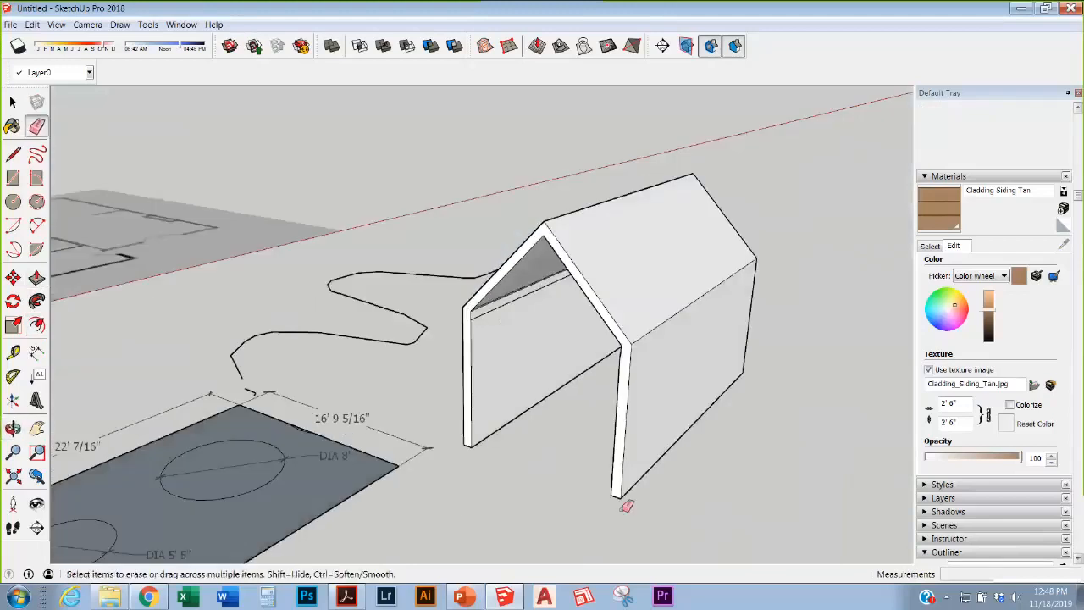
Step: Select only the bottom edge of the shell's right side wall
scroll(480, 411, down, 4)
scroll(479, 412, up, 4)
middle_drag(479, 411, 471, 443)
scroll(466, 457, up, 1)
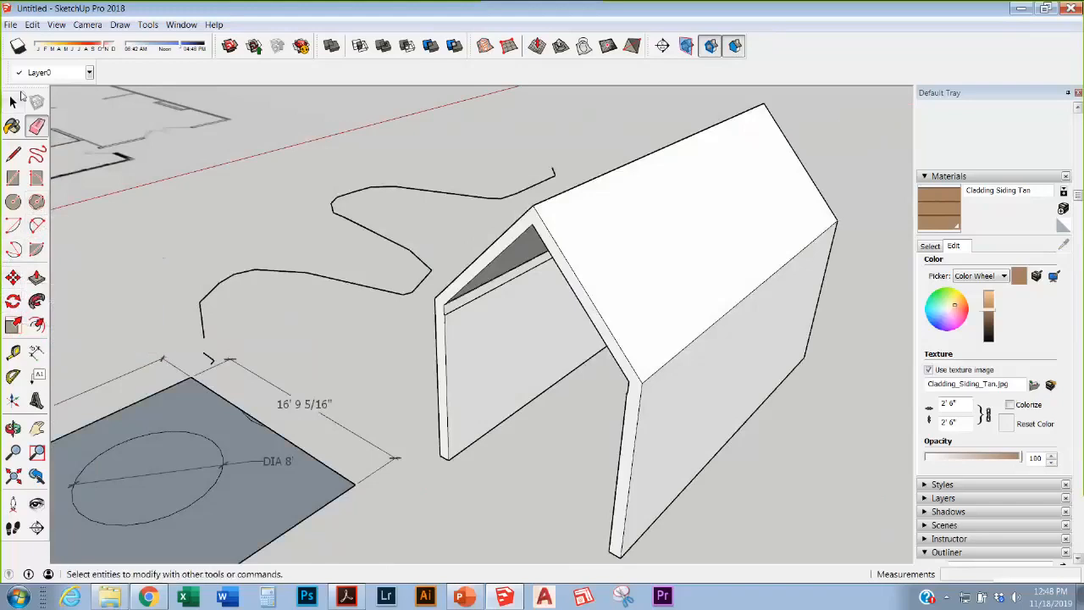
click(13, 102)
scroll(276, 191, down, 3)
click(440, 228)
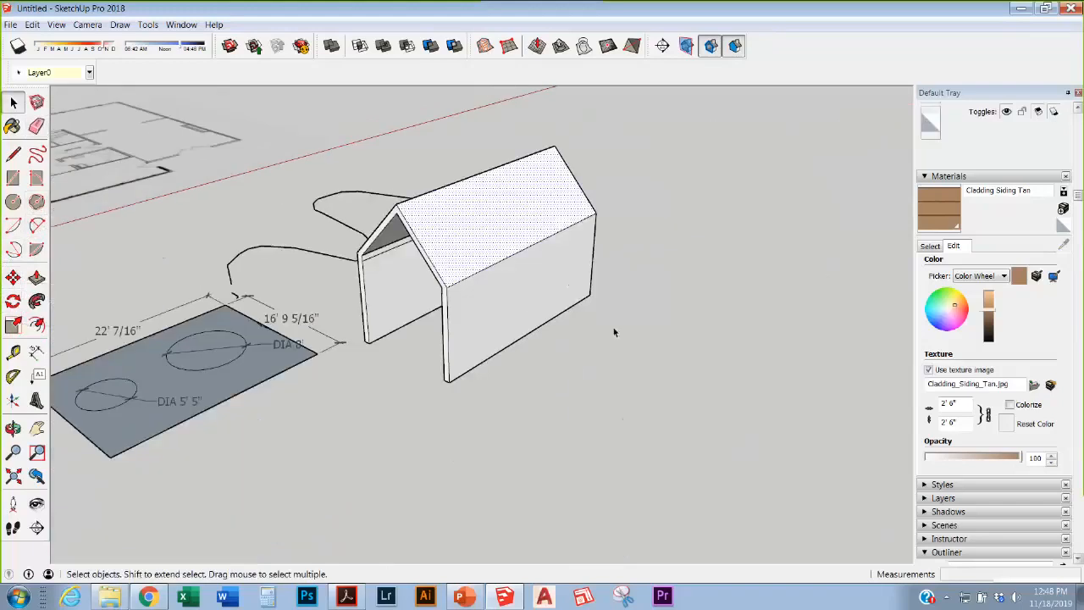
click(528, 300)
click(539, 327)
scroll(631, 390, up, 1)
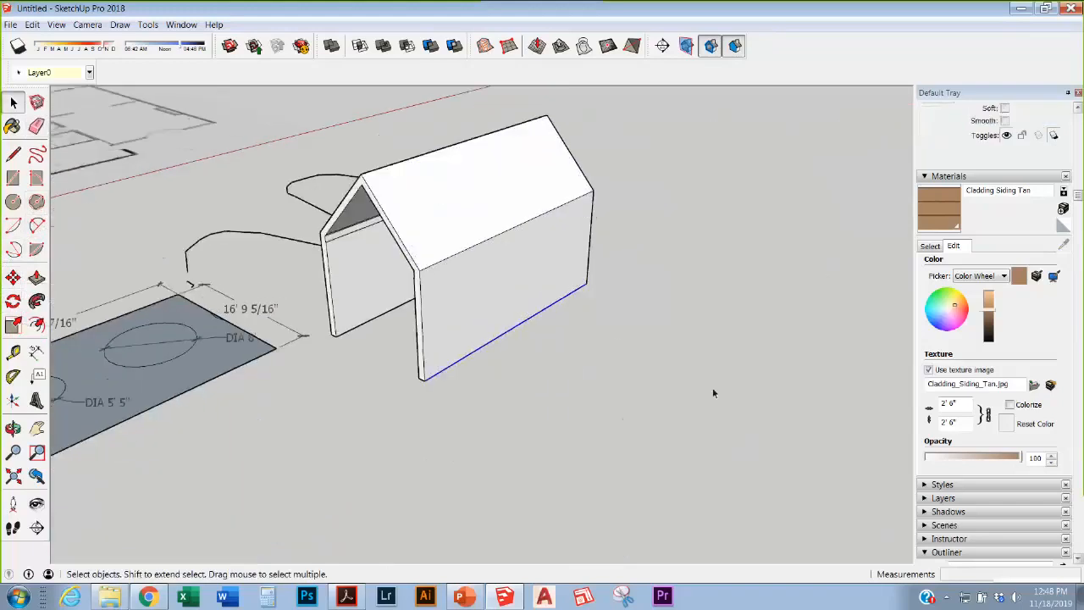
scroll(712, 390, down, 2)
scroll(542, 327, up, 5)
middle_drag(548, 327, 557, 325)
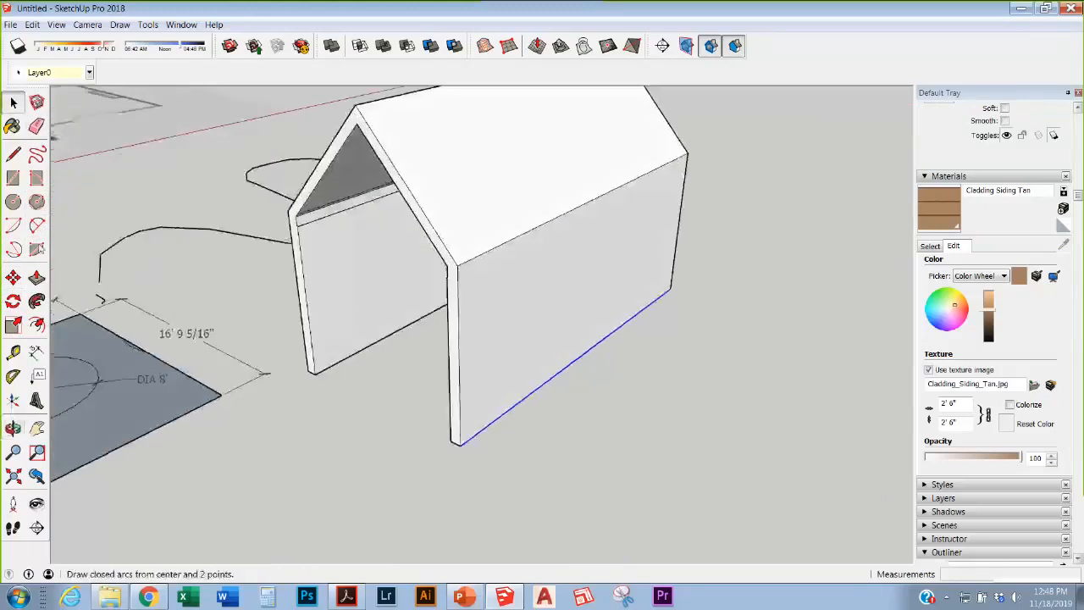
Step: Move the wall's bottom edge outward along the green axis so the wall slants
click(12, 277)
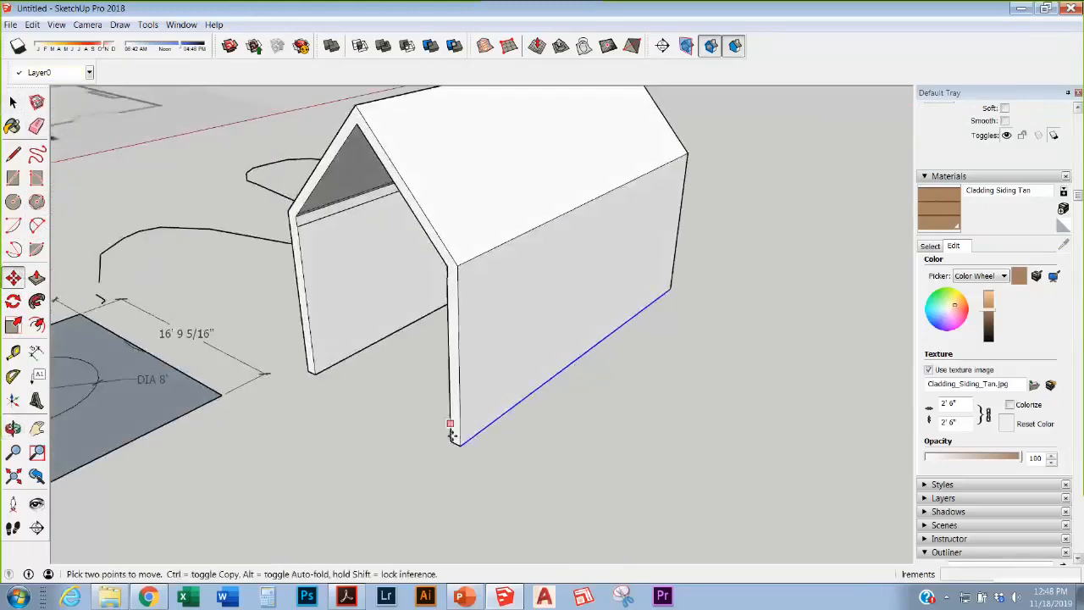
click(583, 355)
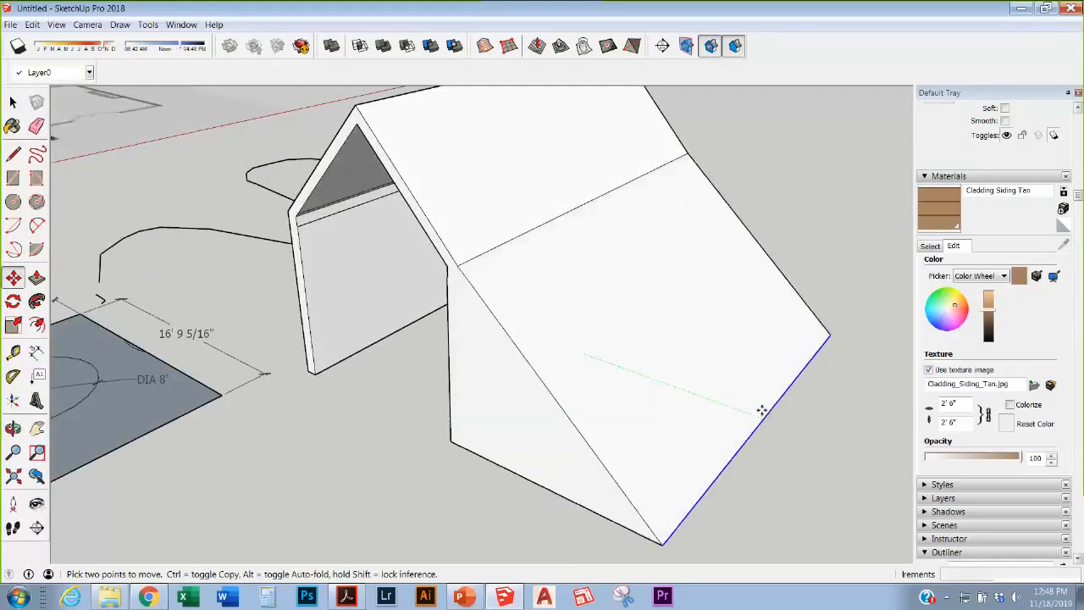
scroll(696, 404, up, 2)
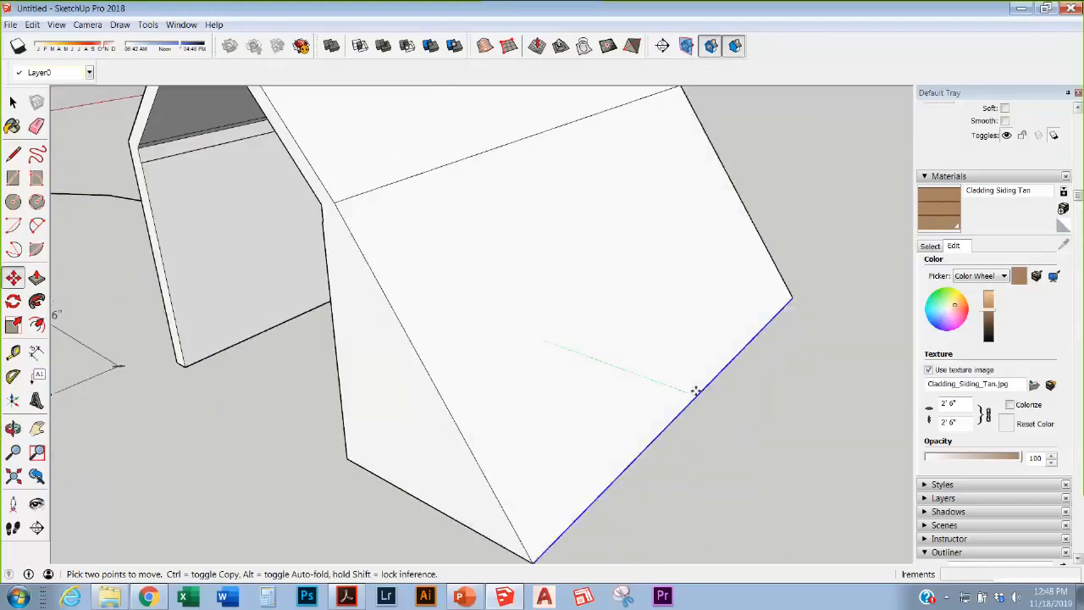
scroll(661, 374, down, 8)
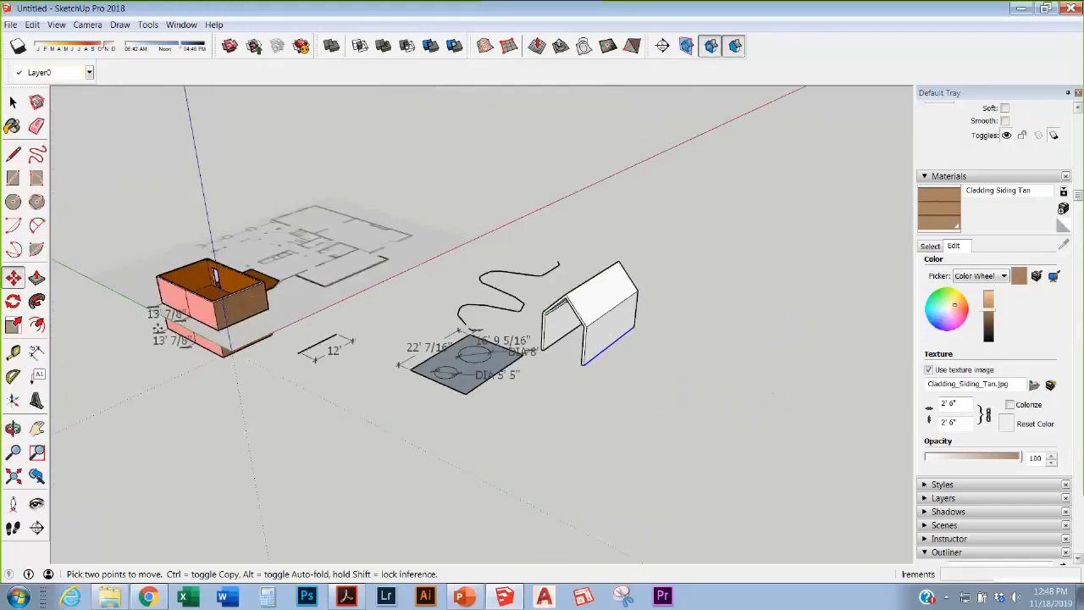
scroll(103, 293, up, 2)
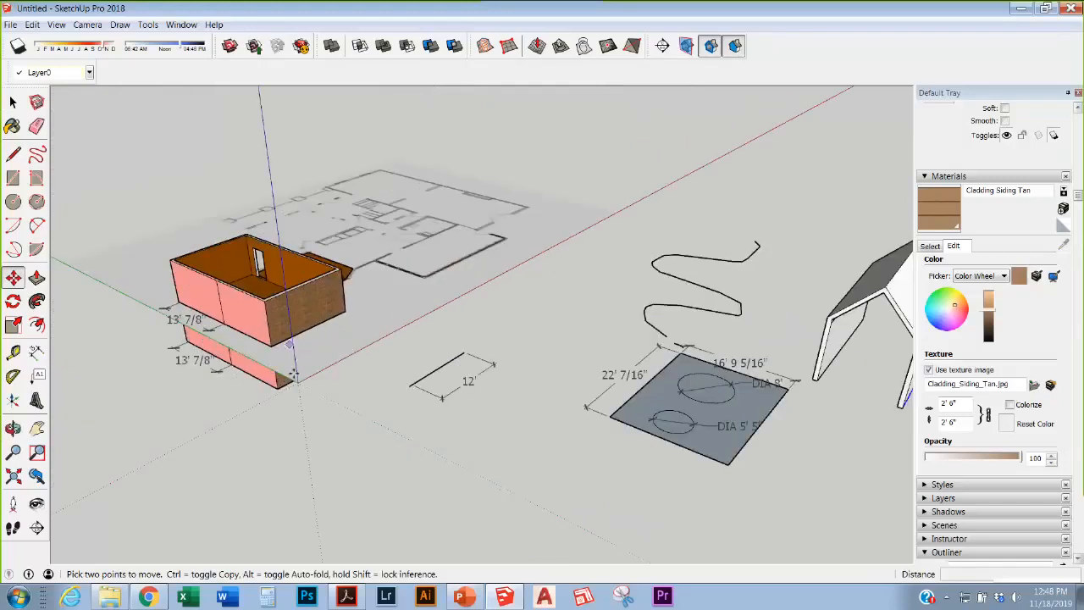
scroll(366, 387, down, 3)
scroll(692, 368, up, 2)
scroll(692, 368, up, 2)
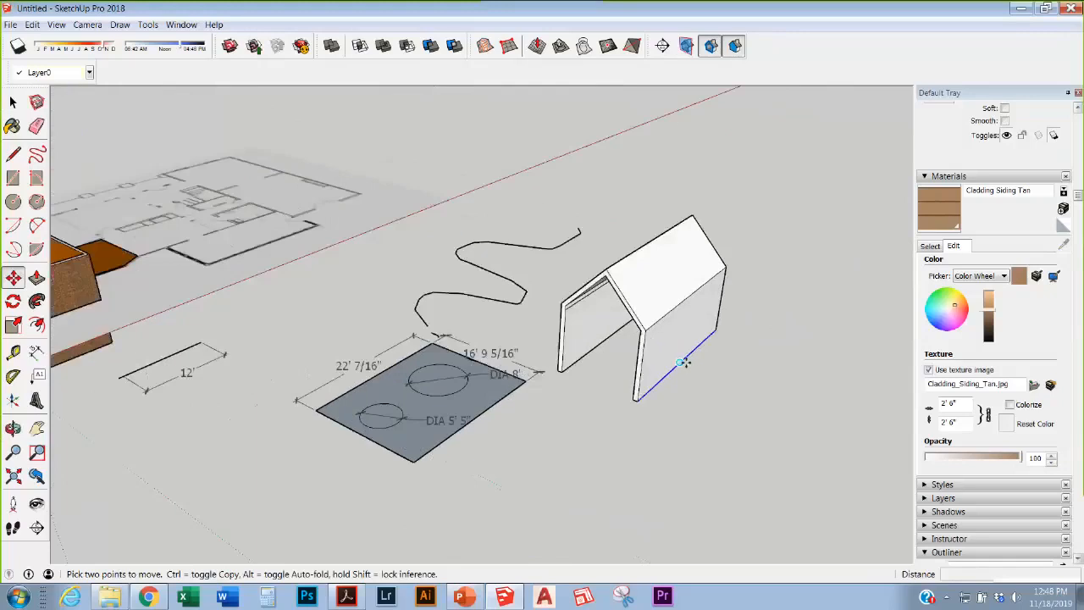
click(693, 367)
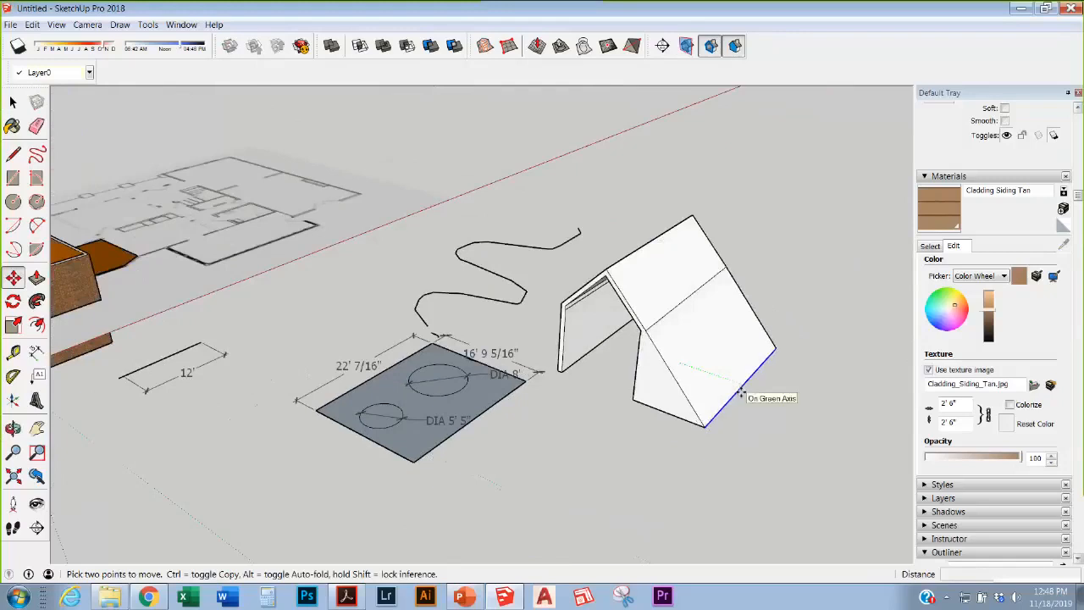
click(742, 392)
Step: Get the Paint Bucket ready with the materials swatch library showing
mouse_move(671, 335)
middle_down()
mouse_move(664, 276)
mouse_move(851, 219)
mouse_move(678, 322)
mouse_move(104, 153)
middle_up()
click(13, 126)
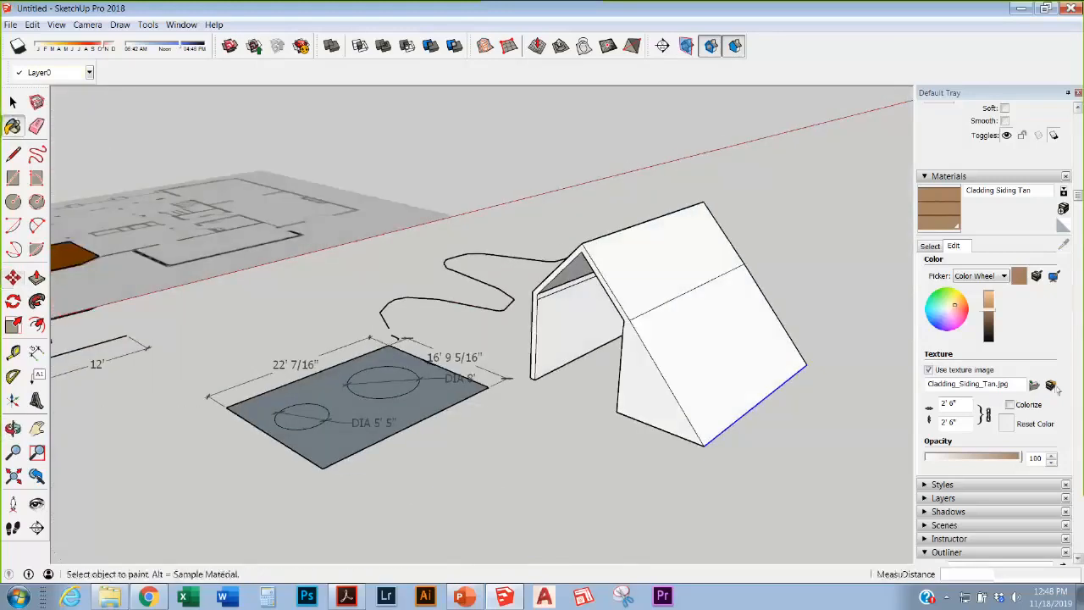
click(930, 246)
Step: Paint the long sloping side faces Suede Dark Gray, then open 3D Warehouse
click(940, 290)
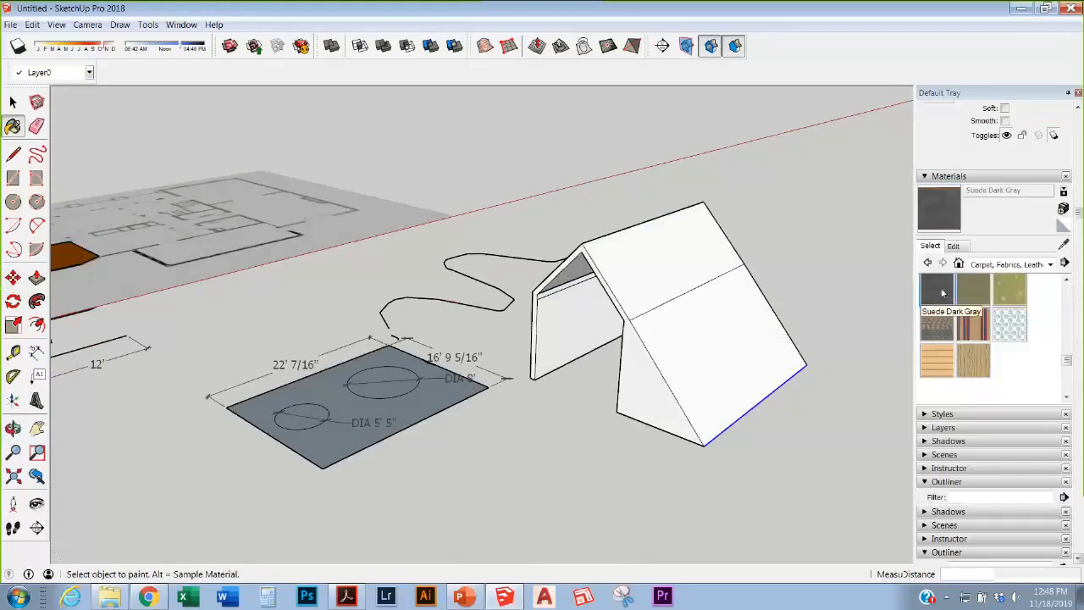
click(683, 310)
click(653, 382)
scroll(641, 358, down, 2)
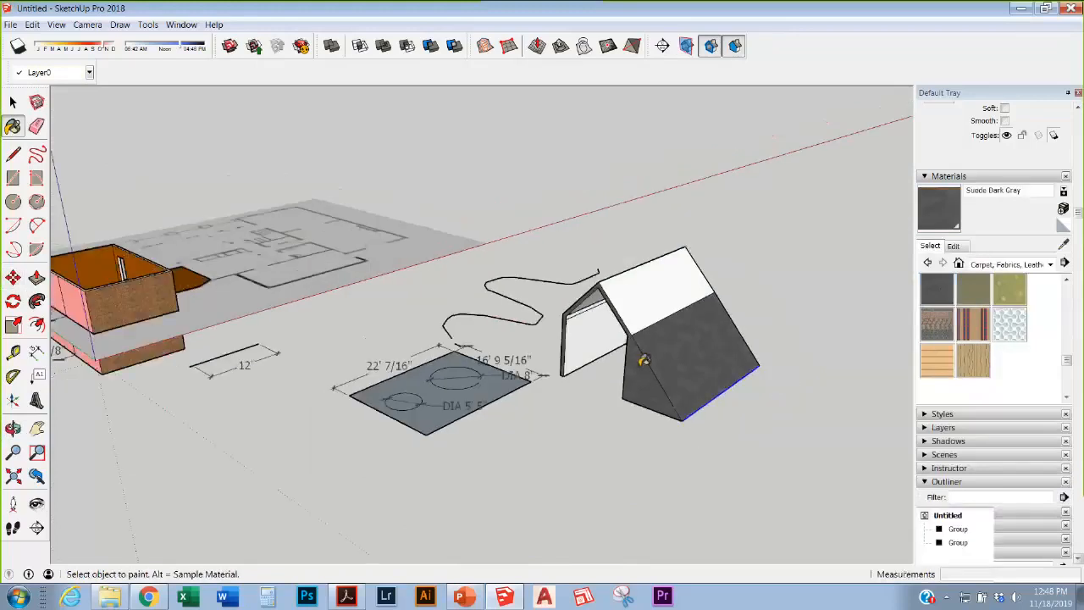
scroll(640, 336, up, 5)
middle_drag(698, 384, 787, 388)
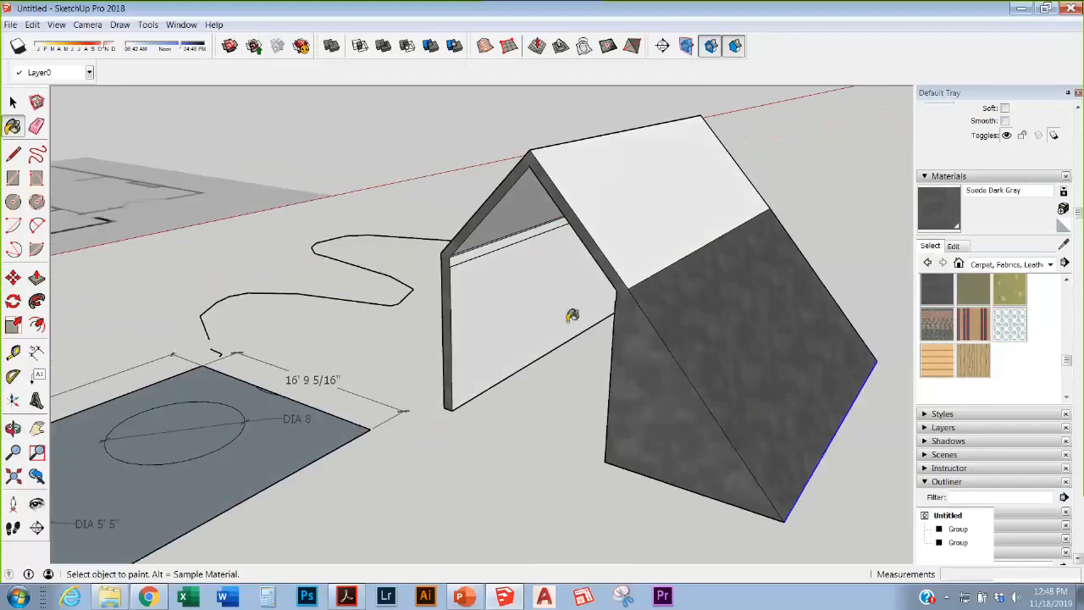
scroll(508, 499, down, 3)
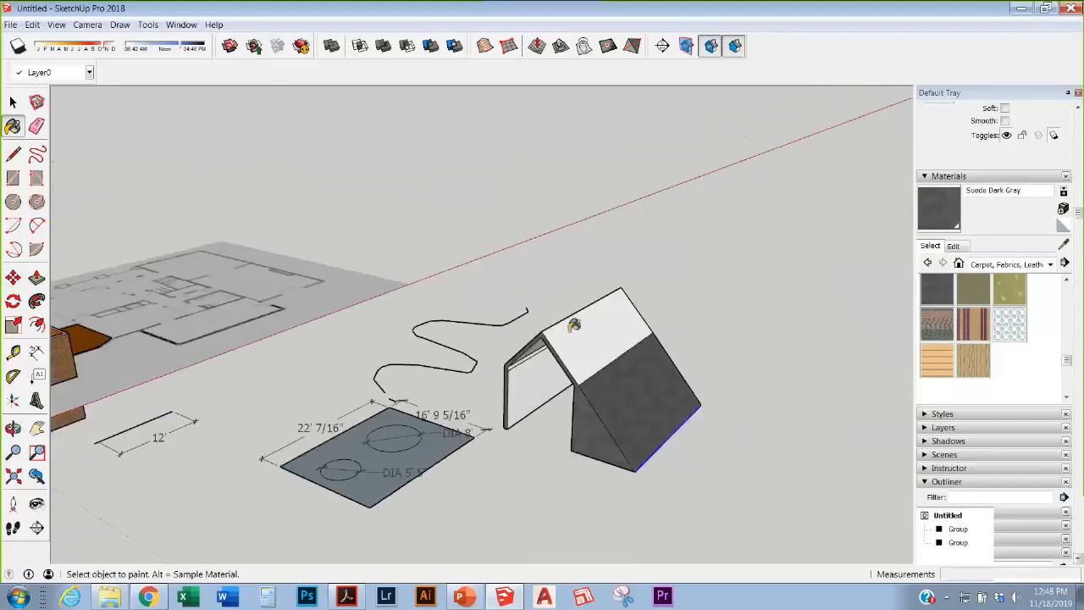
scroll(602, 298, down, 2)
scroll(601, 298, up, 1)
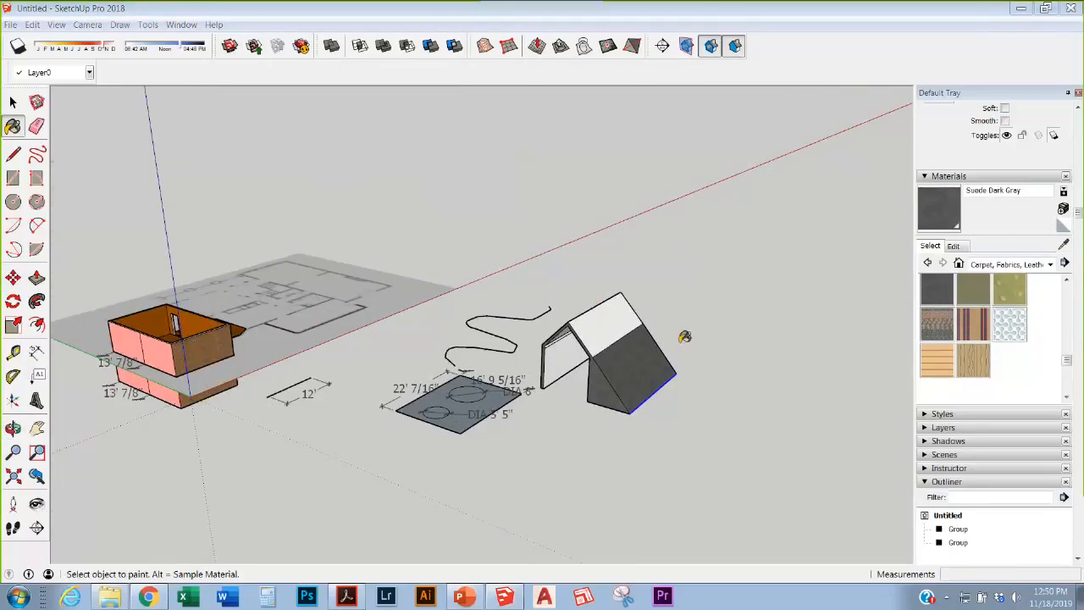
click(255, 46)
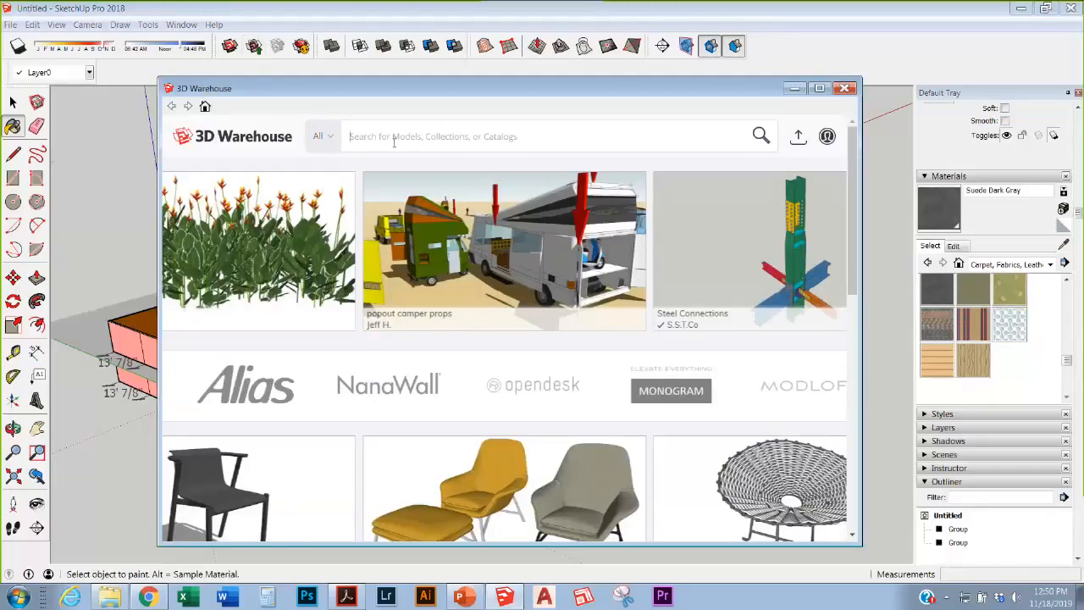
Step: Search 3D Warehouse for 'living room furniture' and try downloading the white sofa set
text(living room furn)
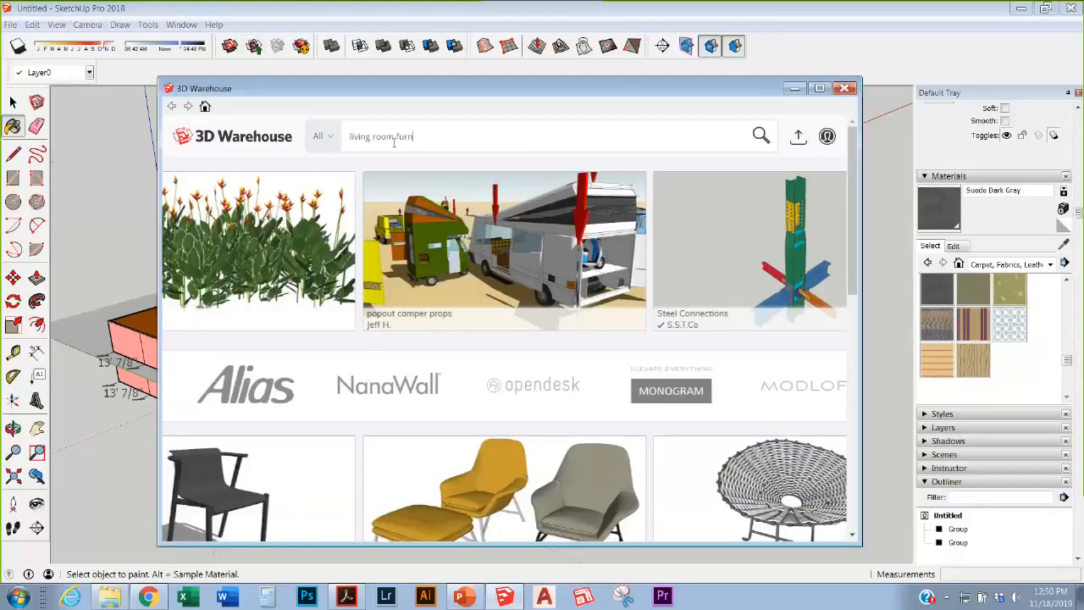
text(iture)
key(Return)
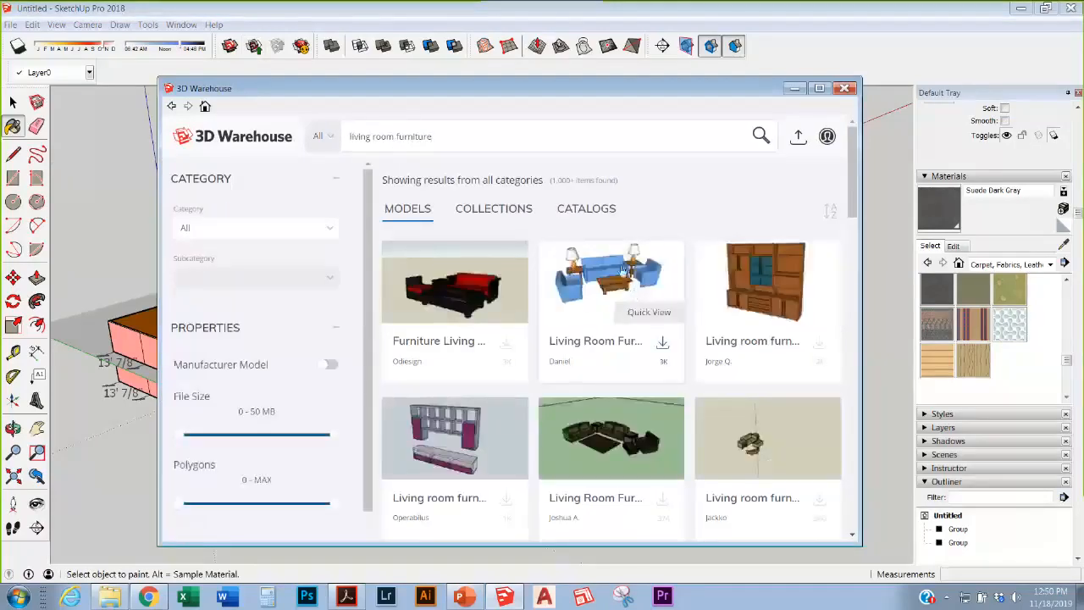
scroll(622, 270, down, 7)
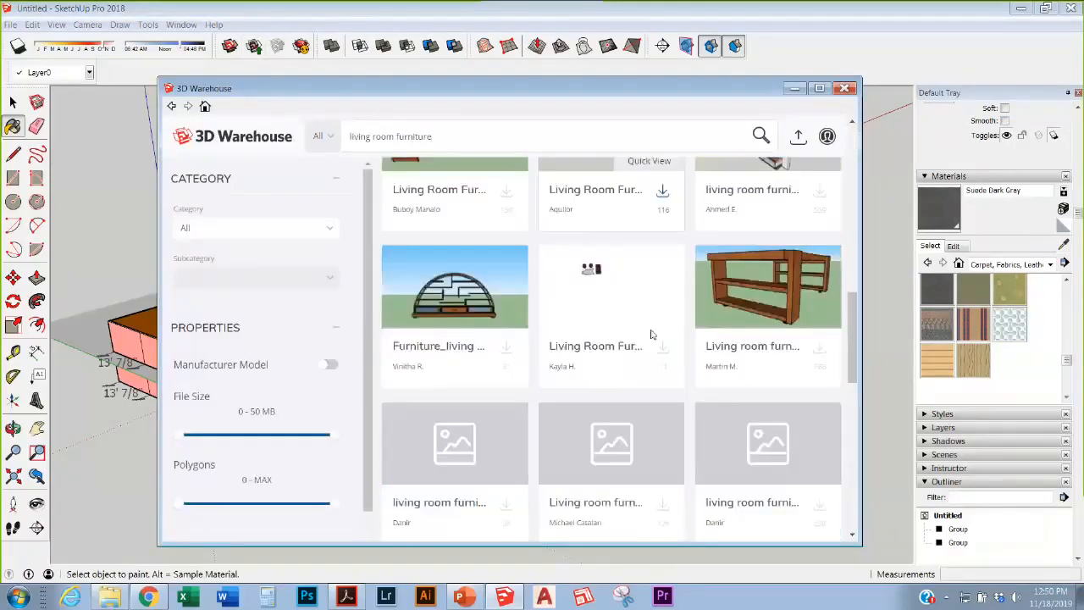
scroll(651, 335, down, 2)
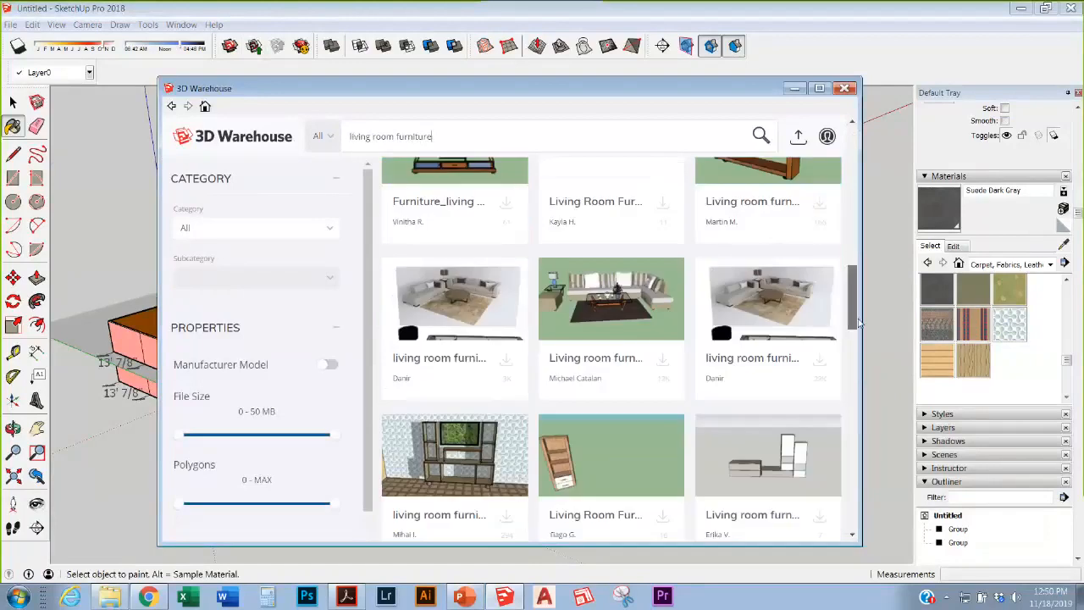
scroll(912, 459, down, 1)
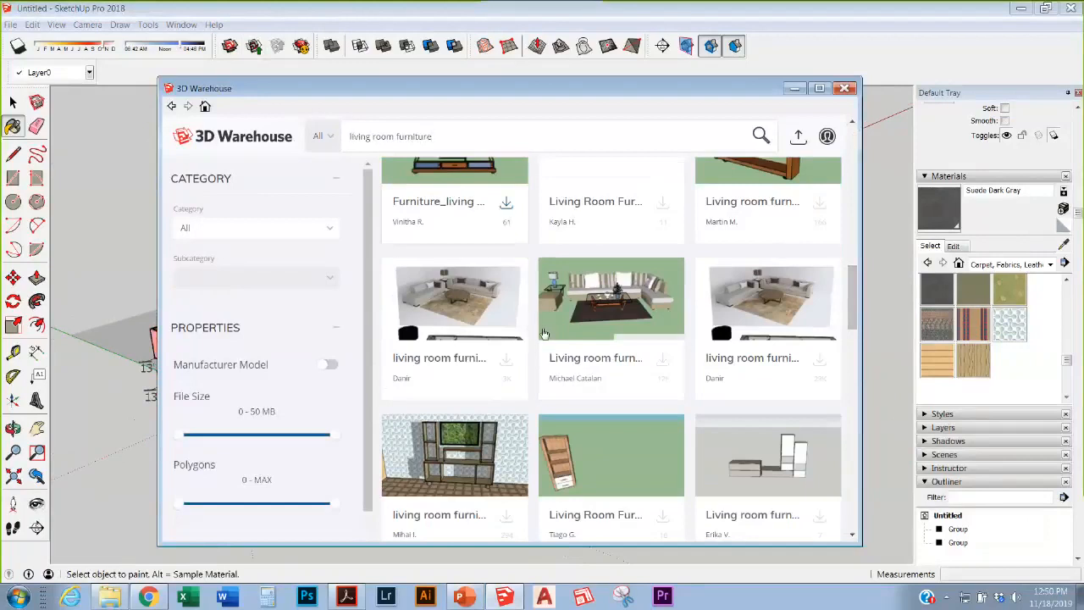
scroll(718, 379, up, 1)
scroll(847, 320, up, 2)
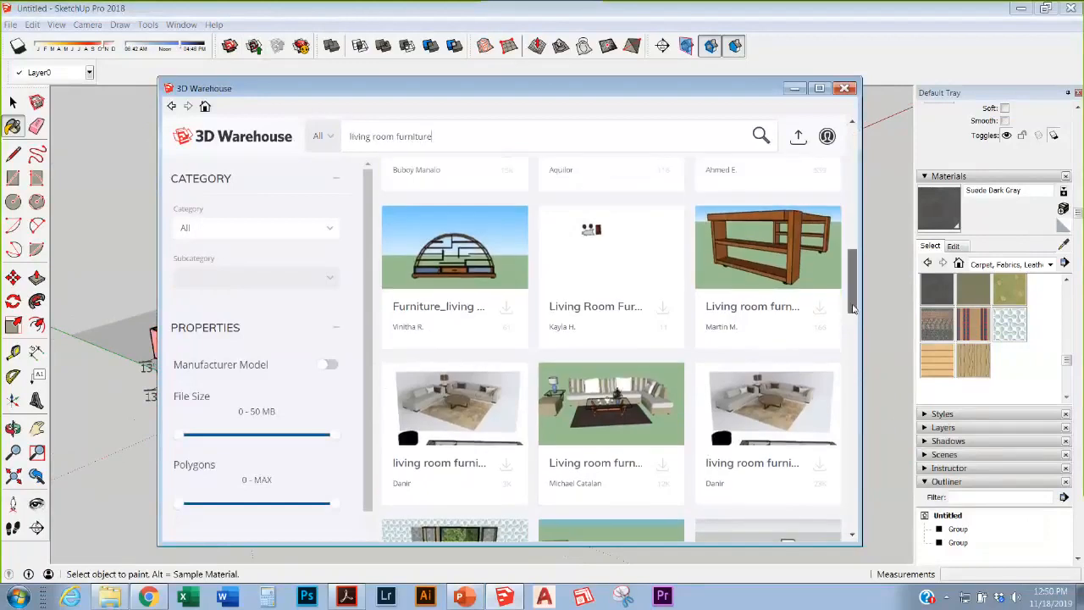
scroll(855, 348, down, 5)
scroll(857, 398, down, 8)
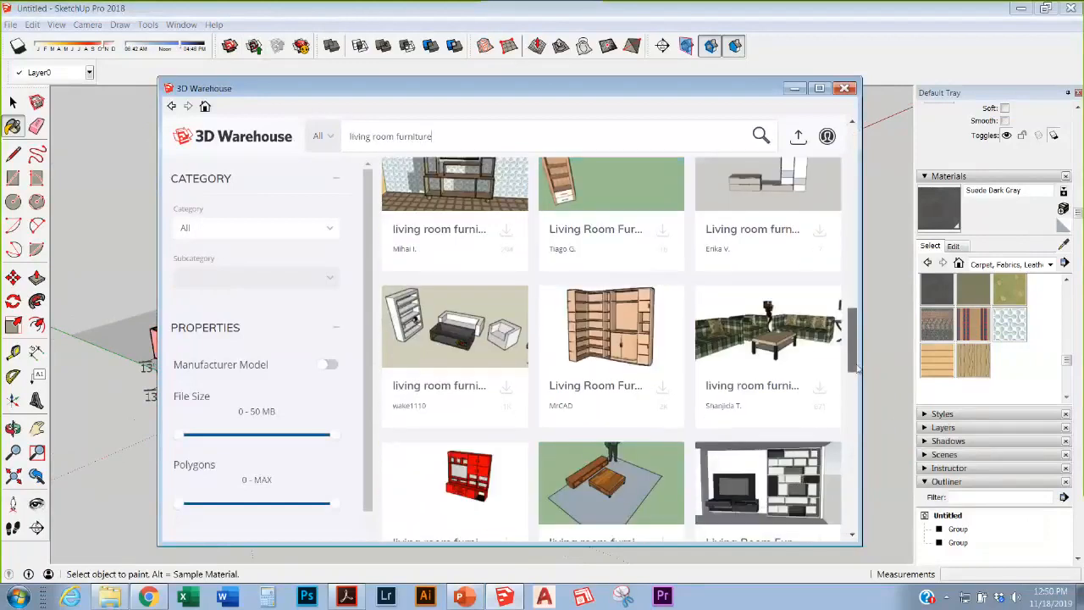
scroll(856, 453, down, 8)
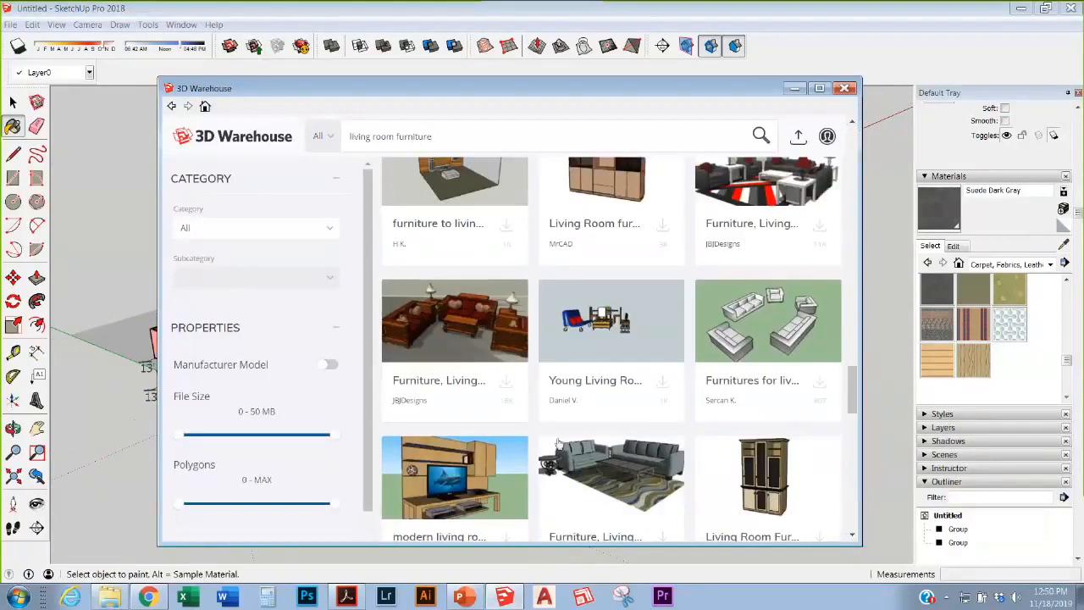
scroll(583, 412, down, 4)
scroll(583, 411, down, 4)
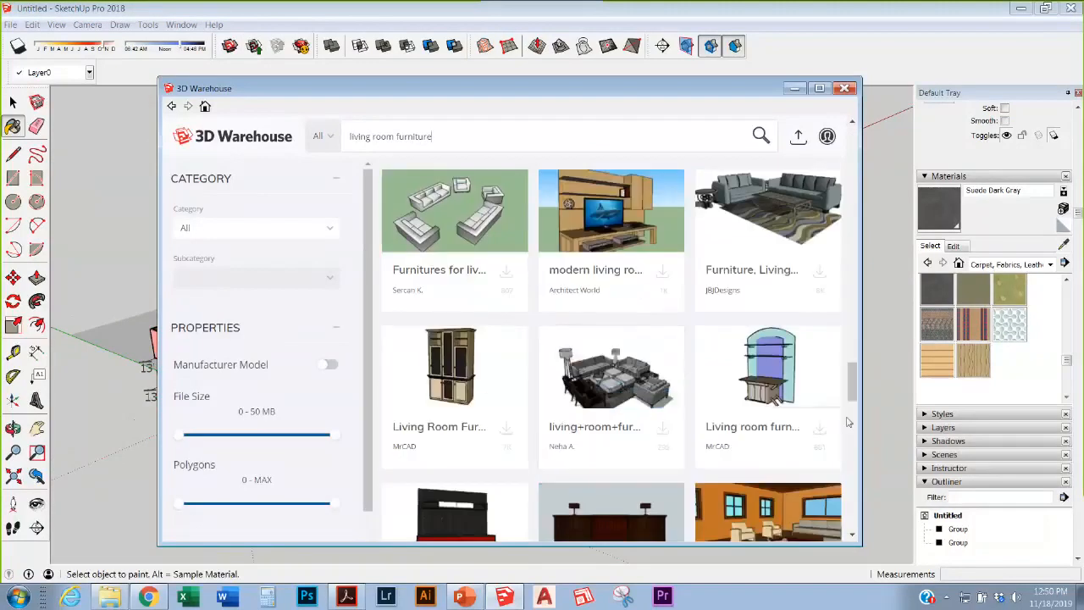
scroll(824, 429, down, 2)
scroll(686, 383, down, 5)
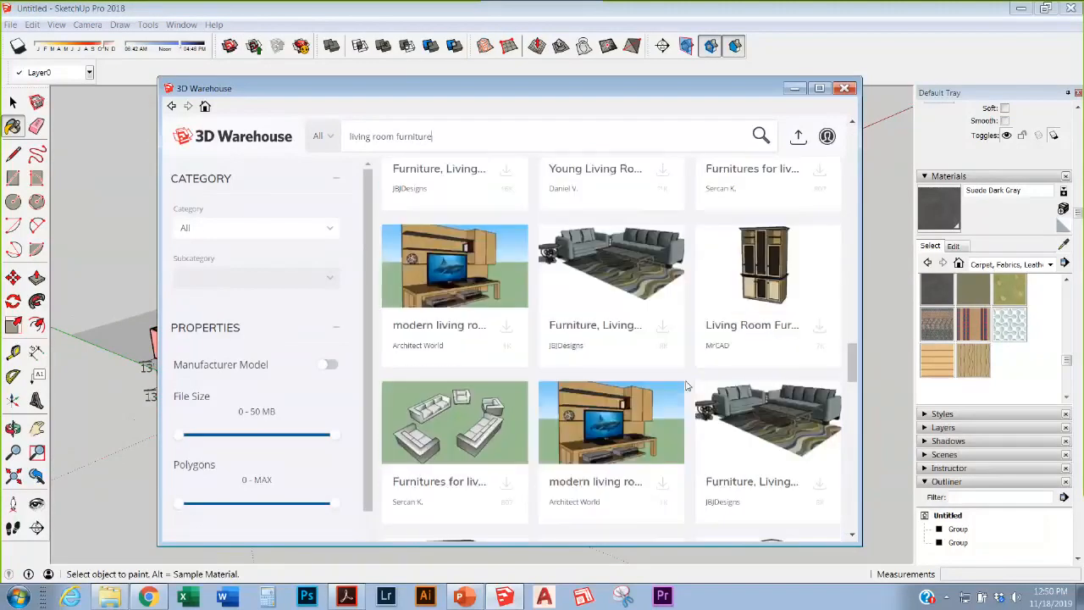
scroll(690, 385, up, 3)
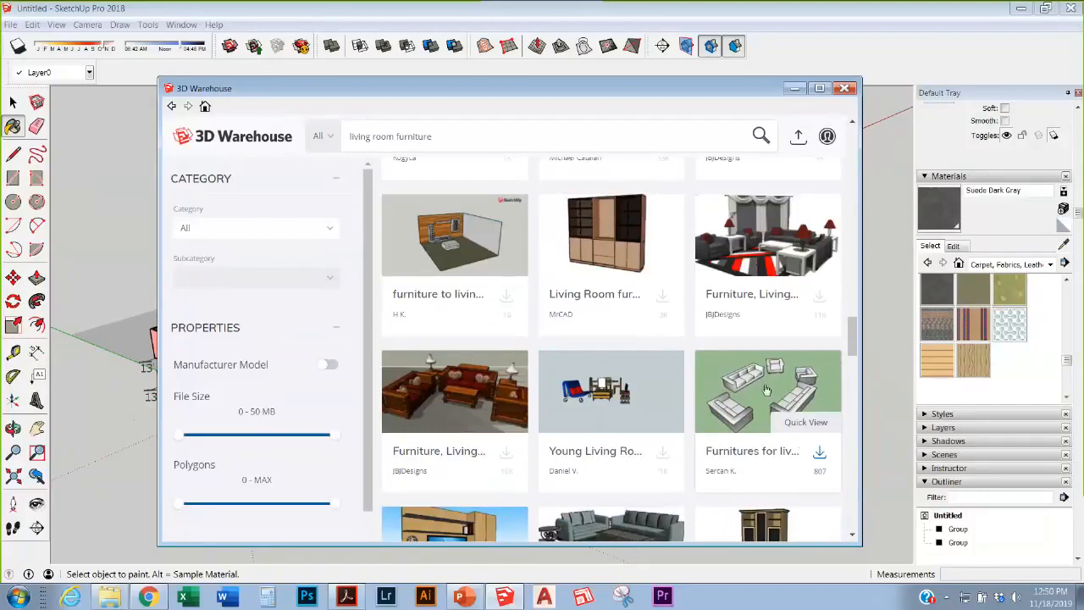
click(819, 452)
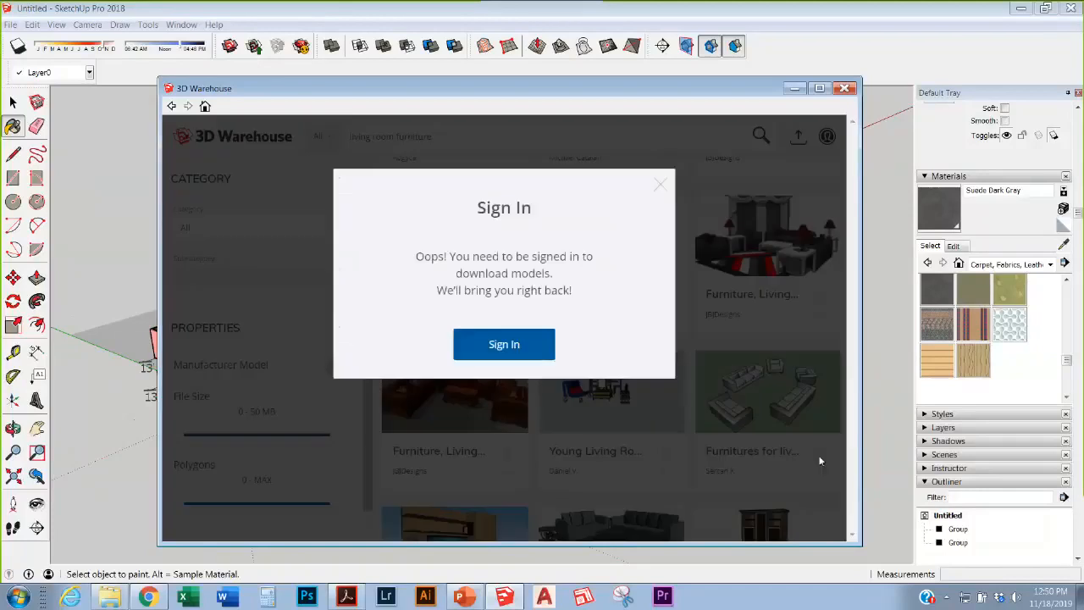
Step: Sign in to 3D Warehouse with Google, entering the account e-mail and password
click(498, 350)
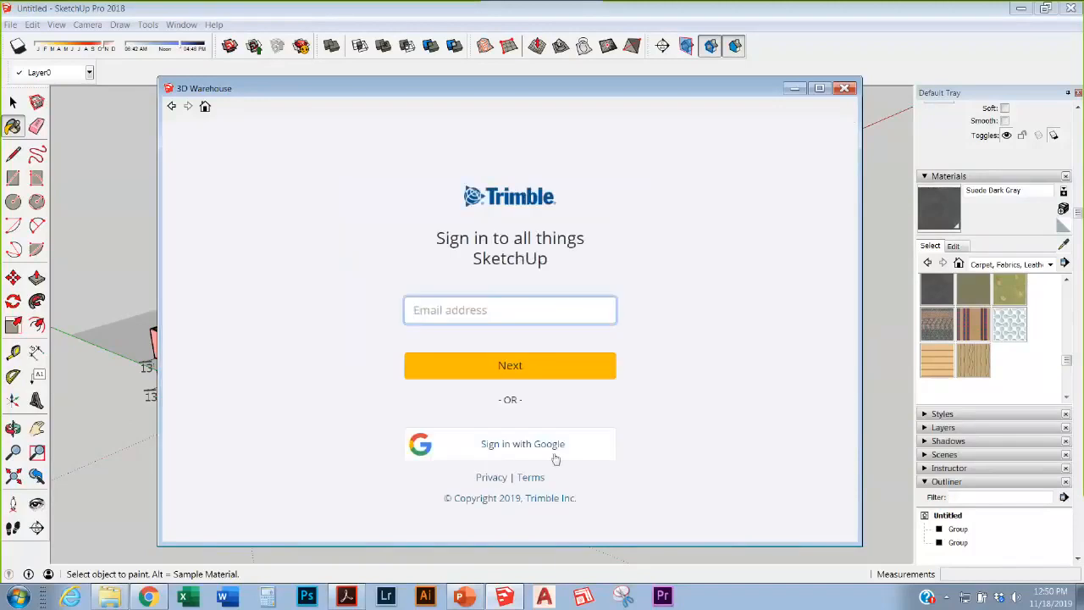
click(553, 458)
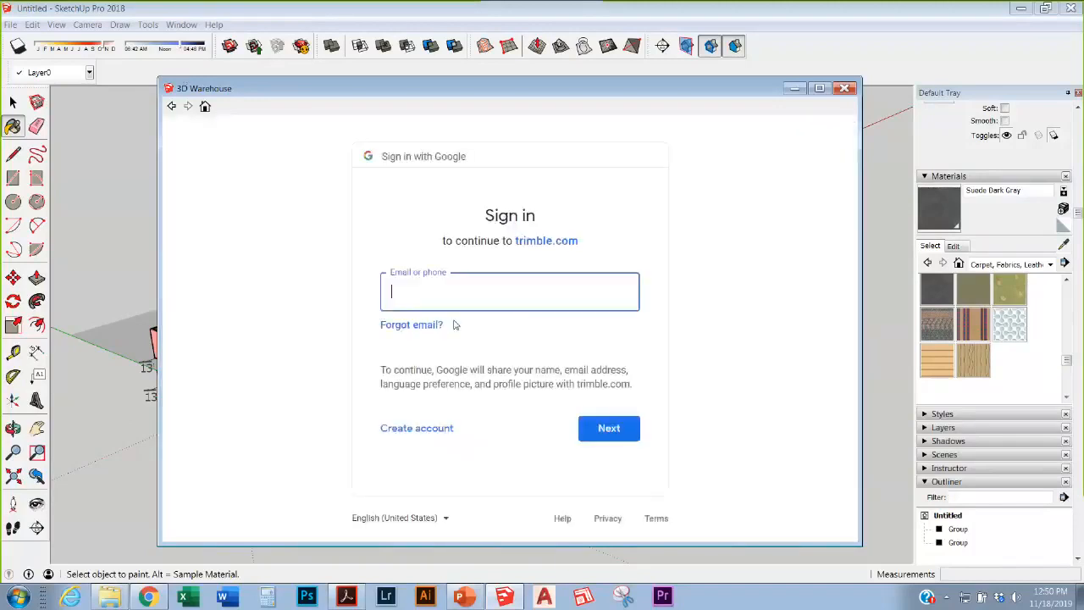
key(Return)
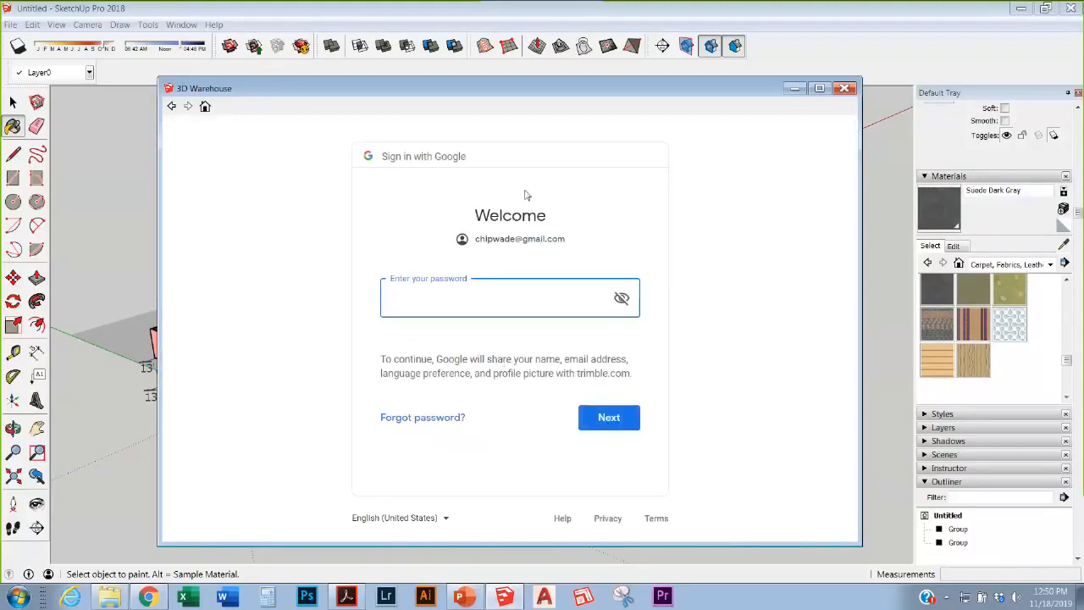
text(p********)
key(Return)
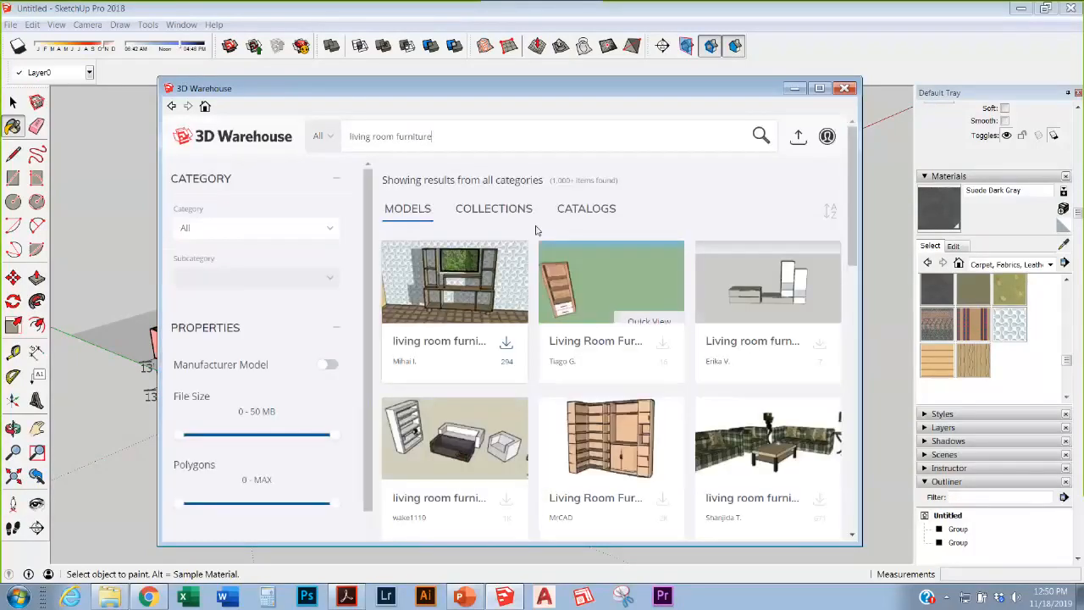
Step: Scroll the 'living room furniture' results and download the sofa, armchairs and lamps set
scroll(724, 343, down, 4)
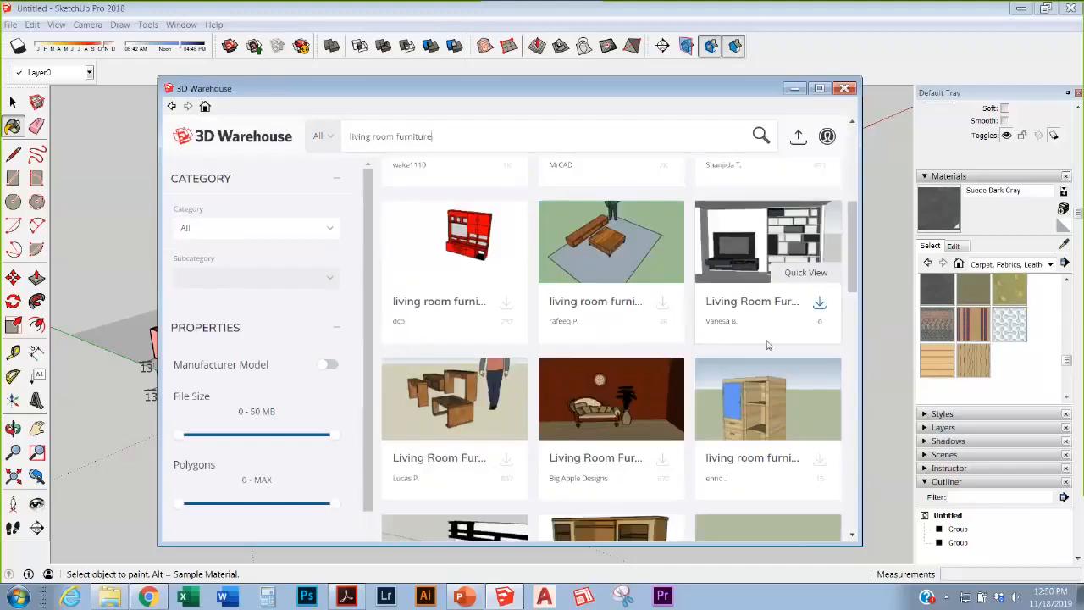
scroll(768, 345, down, 10)
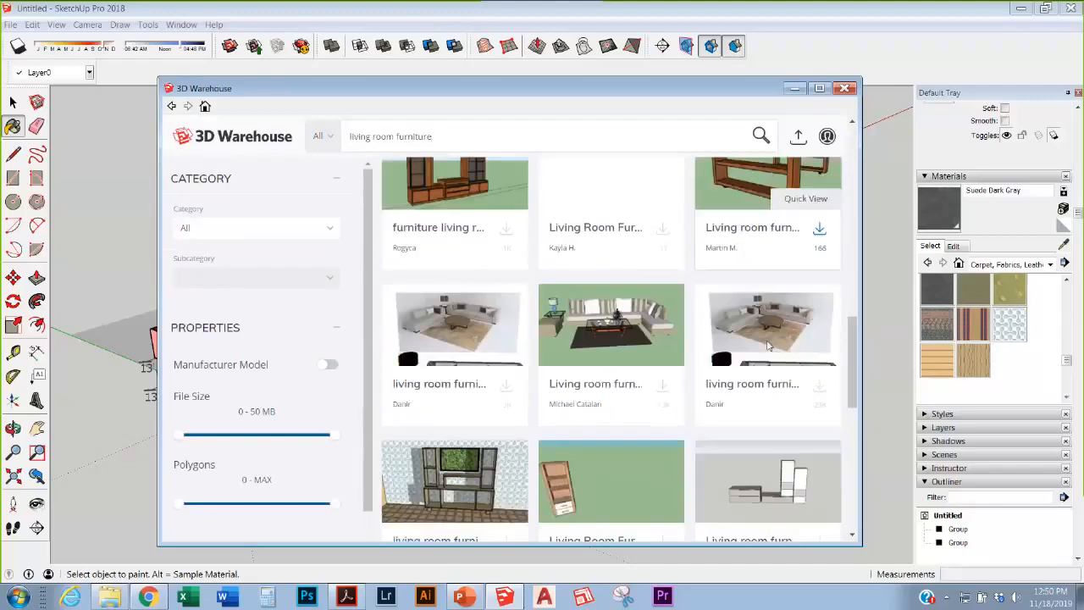
scroll(768, 344, down, 6)
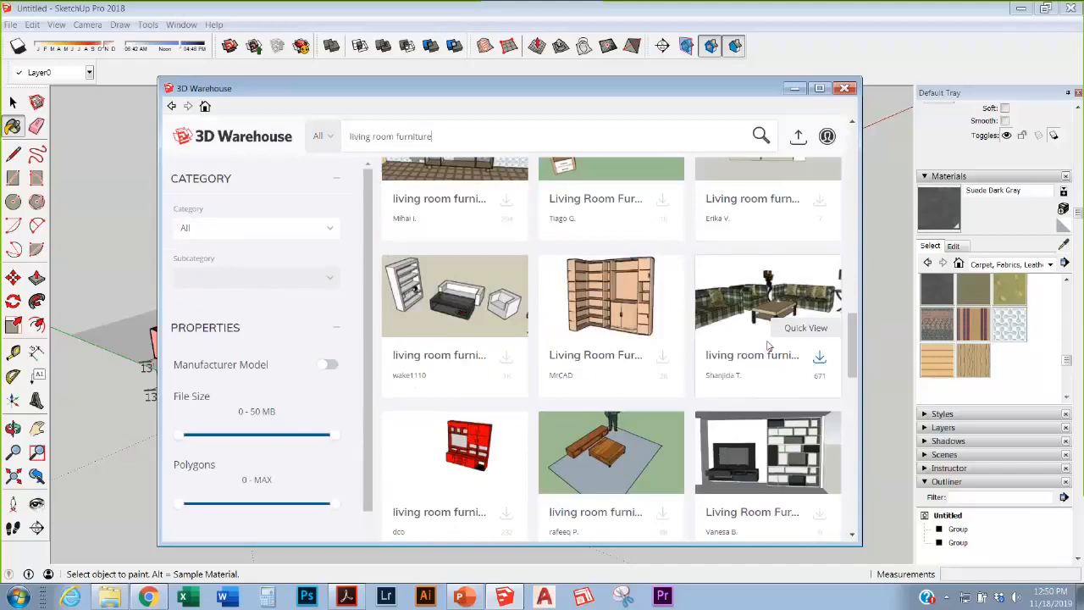
scroll(768, 344, down, 10)
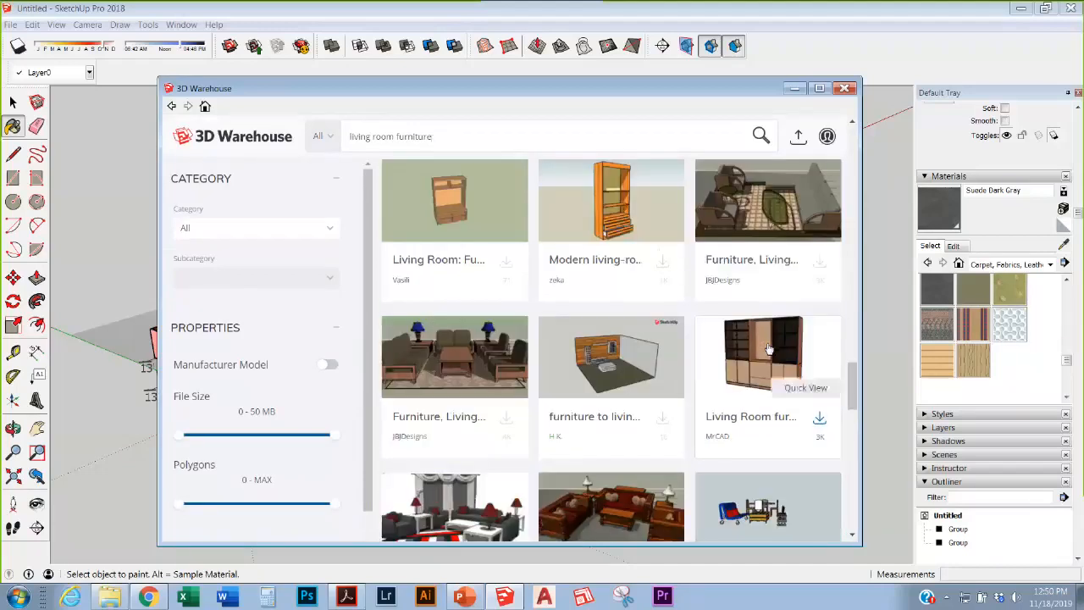
scroll(813, 356, down, 3)
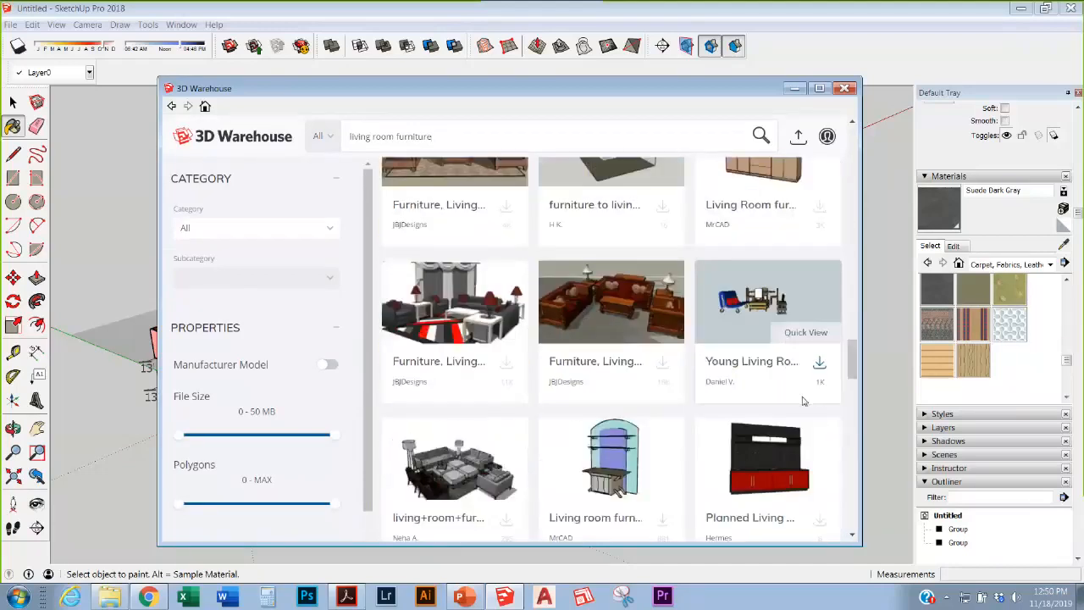
scroll(804, 400, down, 8)
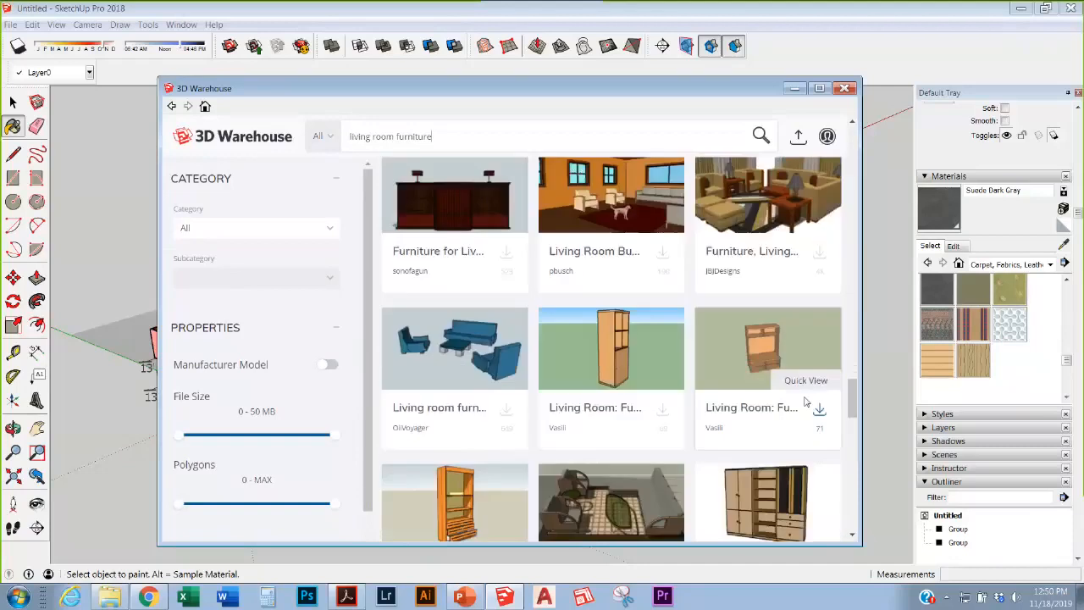
scroll(801, 399, down, 10)
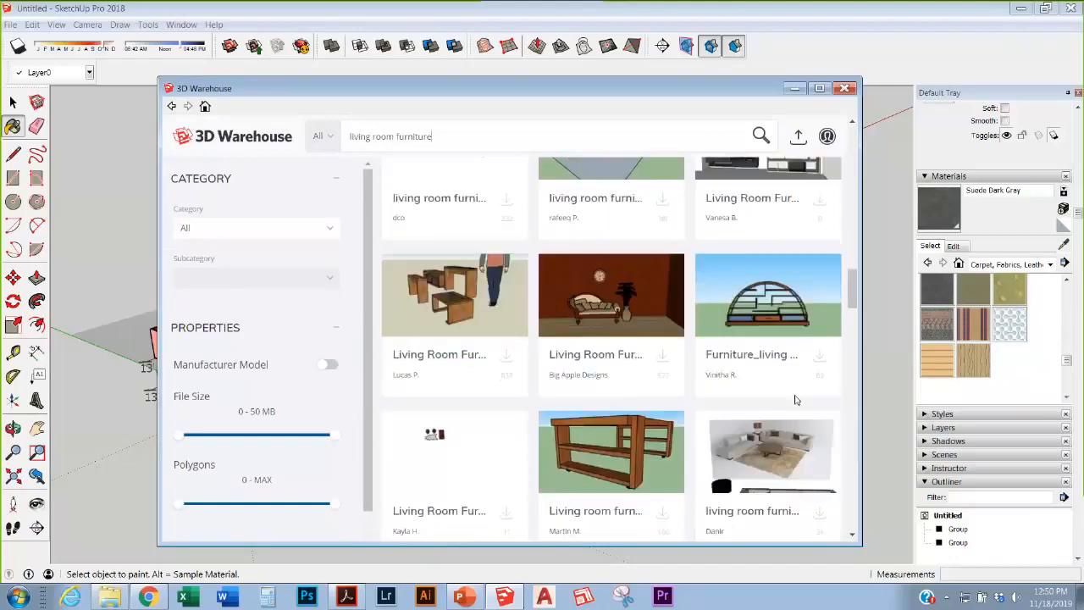
scroll(800, 400, down, 3)
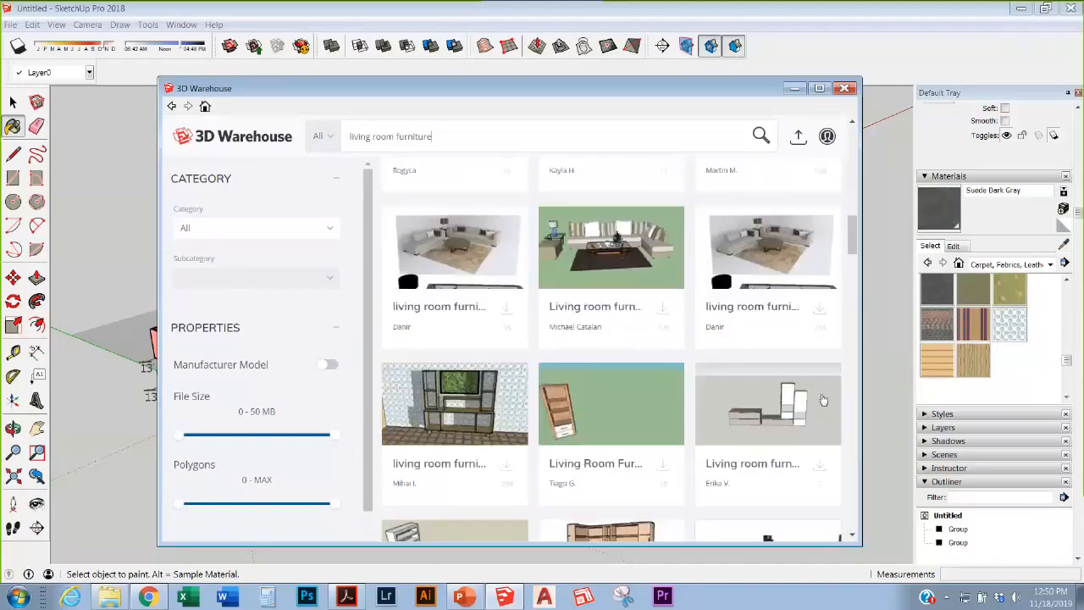
scroll(823, 400, up, 15)
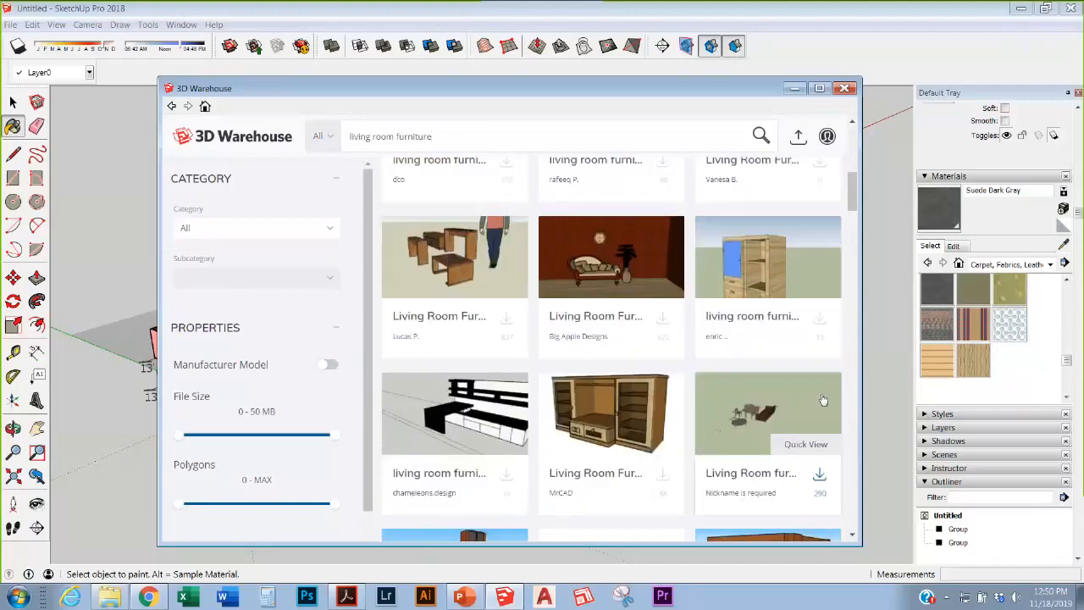
scroll(823, 399, up, 5)
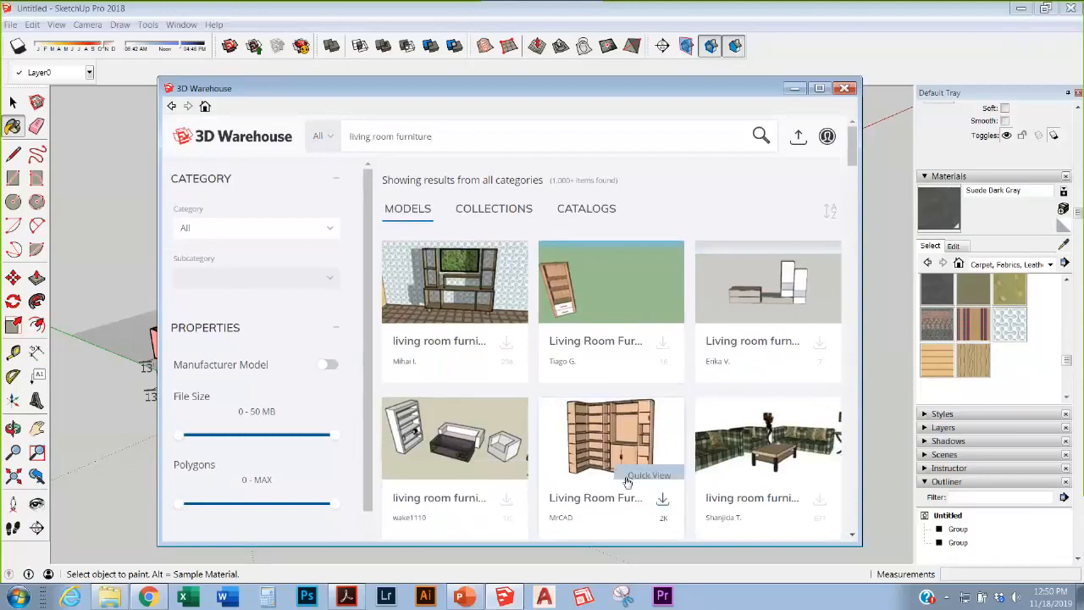
scroll(631, 475, down, 4)
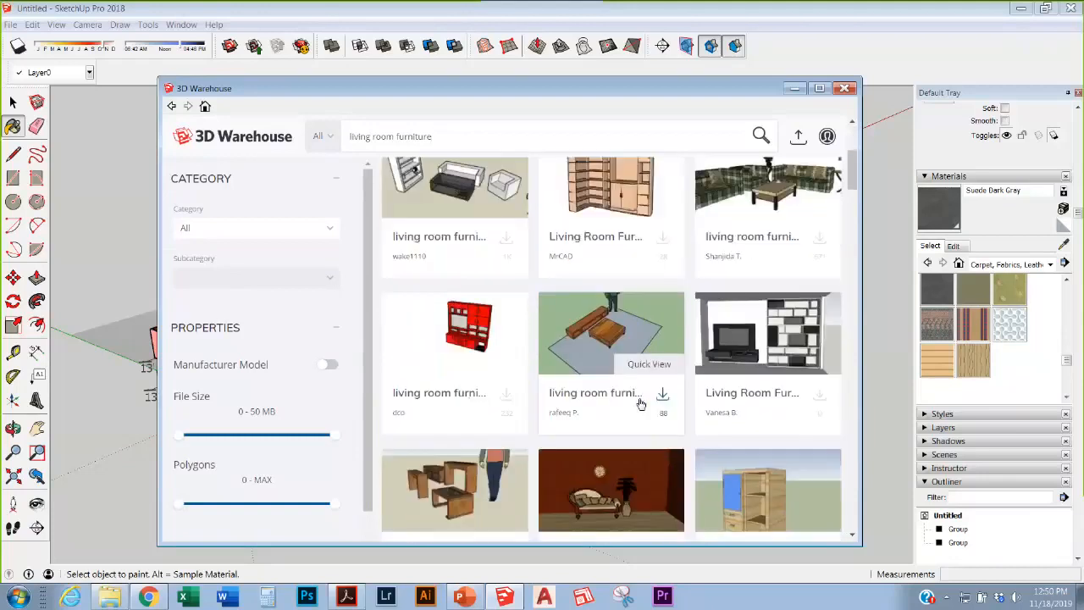
scroll(641, 404, down, 2)
scroll(703, 437, down, 2)
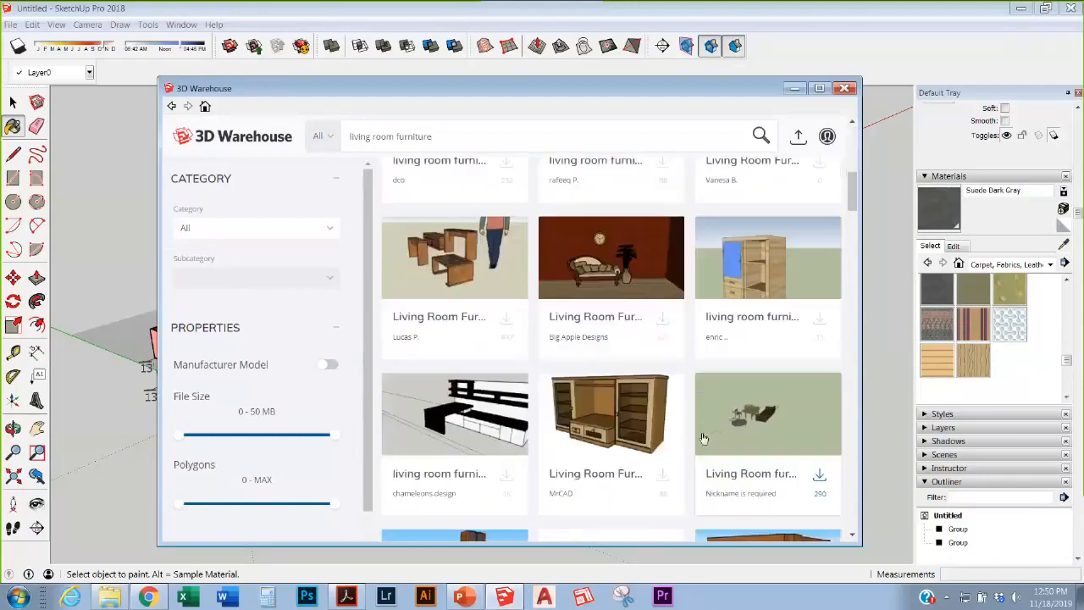
scroll(703, 438, down, 5)
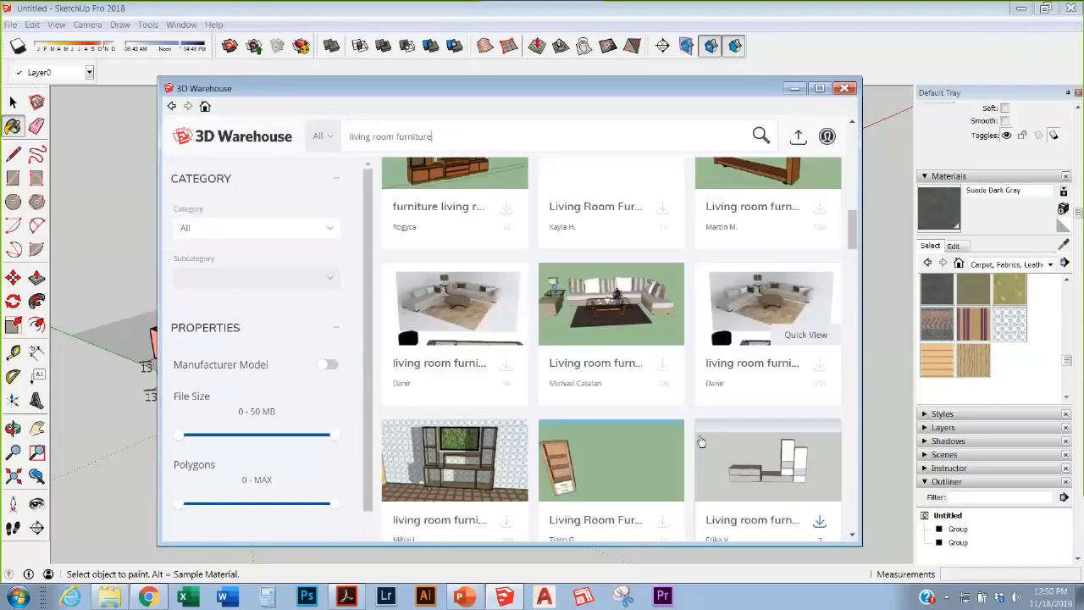
scroll(702, 440, down, 3)
scroll(701, 440, down, 10)
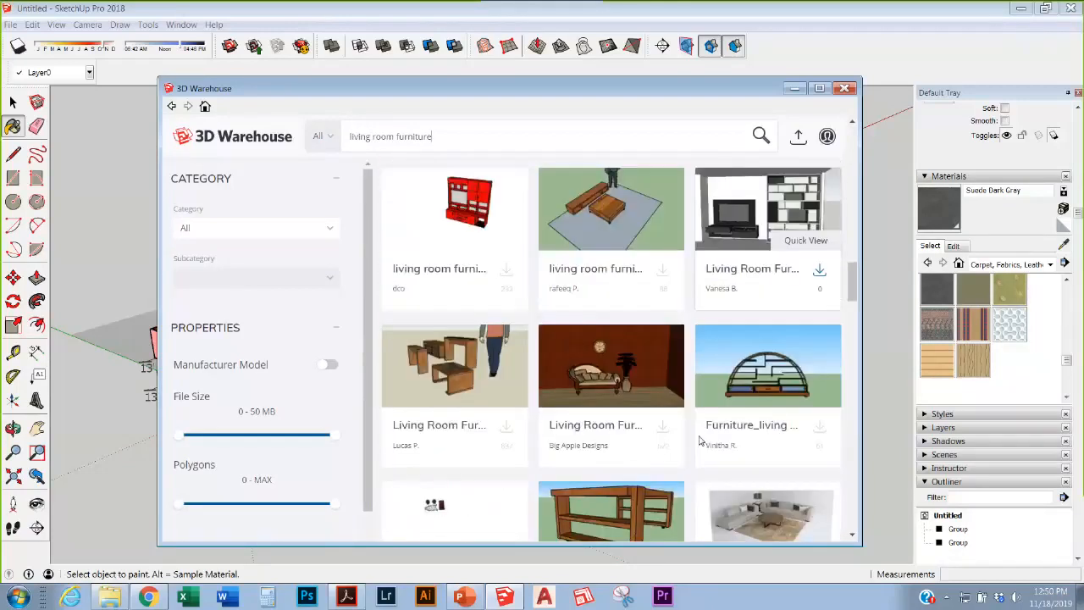
scroll(701, 441, down, 1)
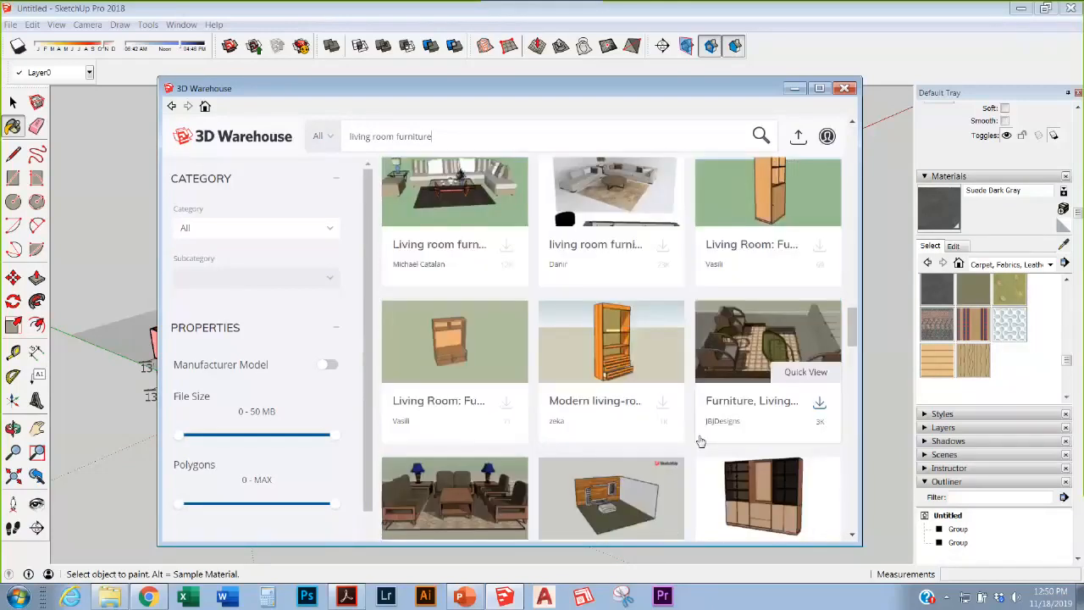
scroll(783, 388, down, 1)
scroll(784, 388, down, 1)
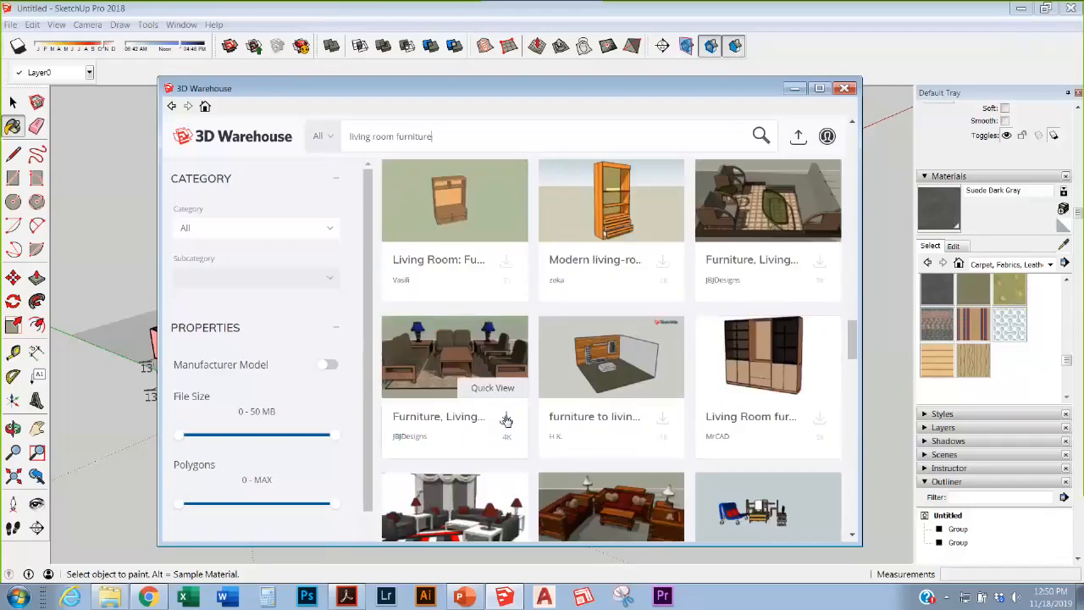
click(506, 417)
Step: Load the living-room set into the model and explode it into separate pieces
click(466, 347)
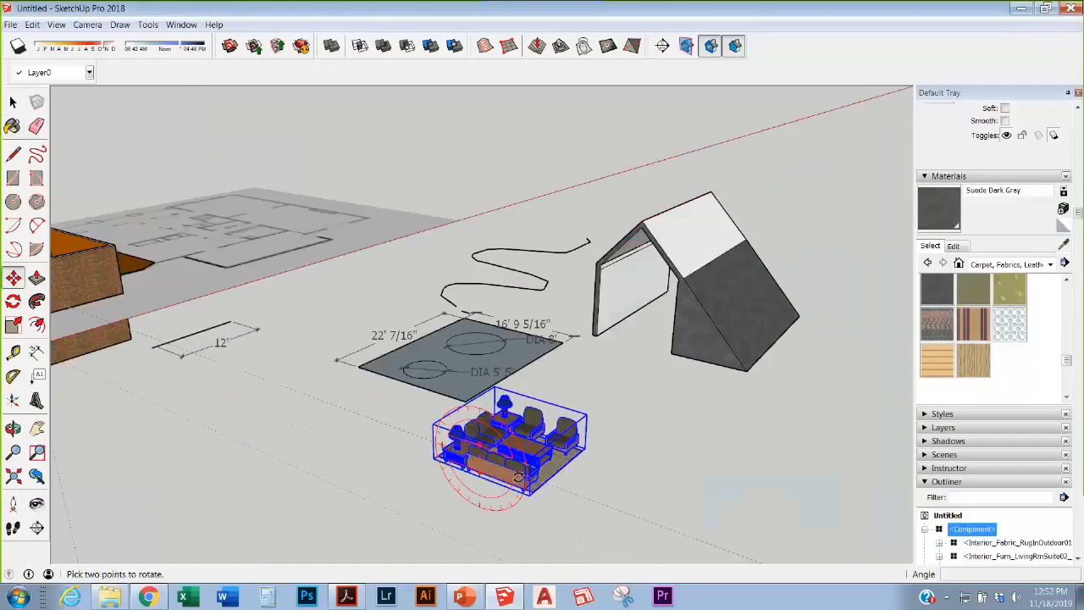
scroll(519, 477, up, 5)
middle_drag(519, 477, 360, 458)
click(13, 102)
click(810, 313)
scroll(687, 241, down, 3)
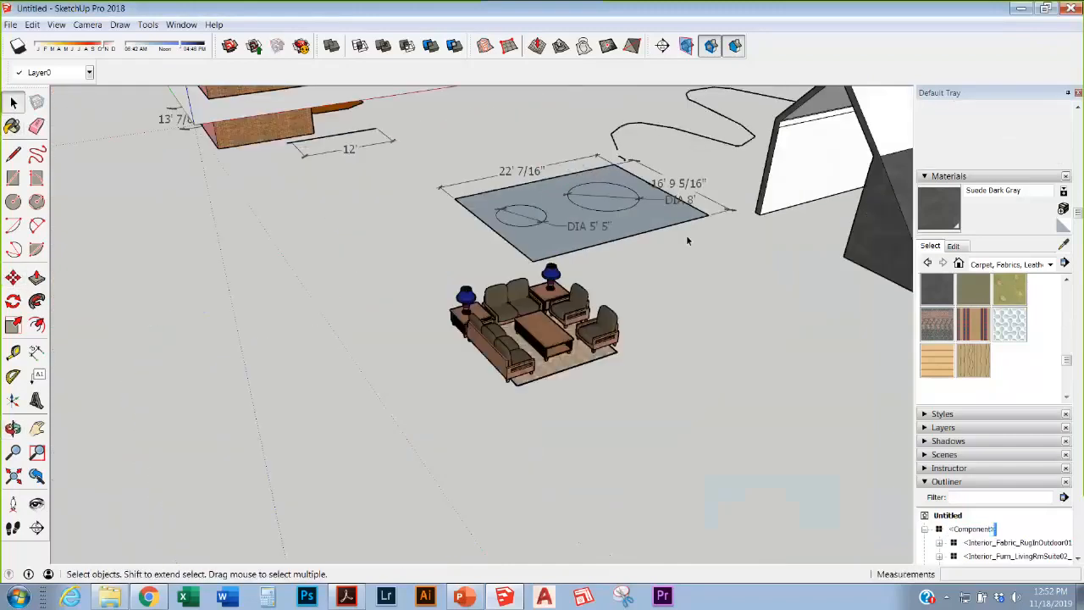
scroll(687, 241, up, 3)
middle_drag(642, 291, 751, 258)
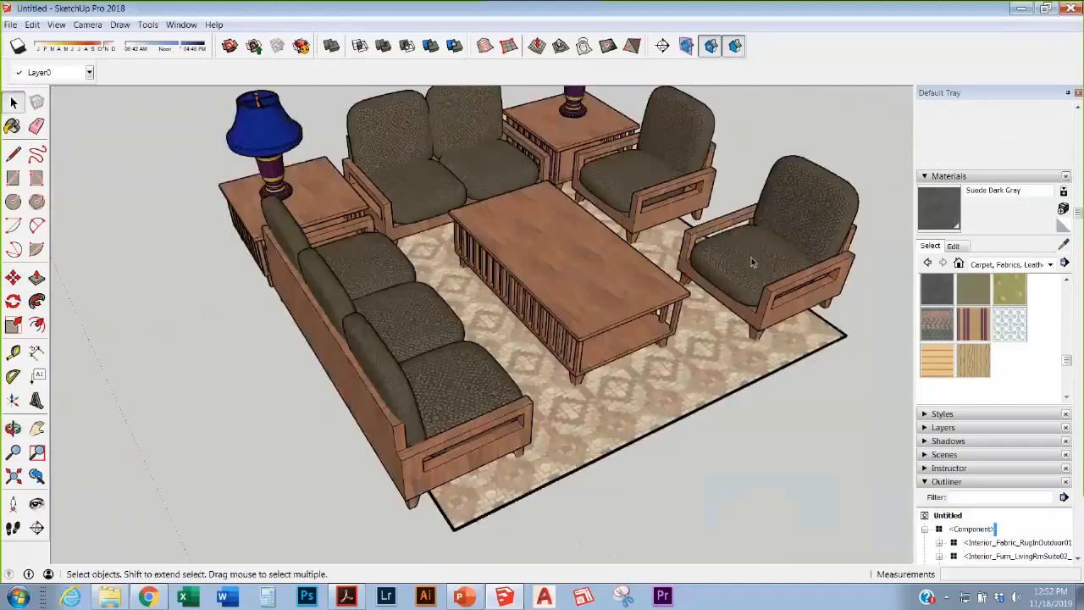
right_click(751, 258)
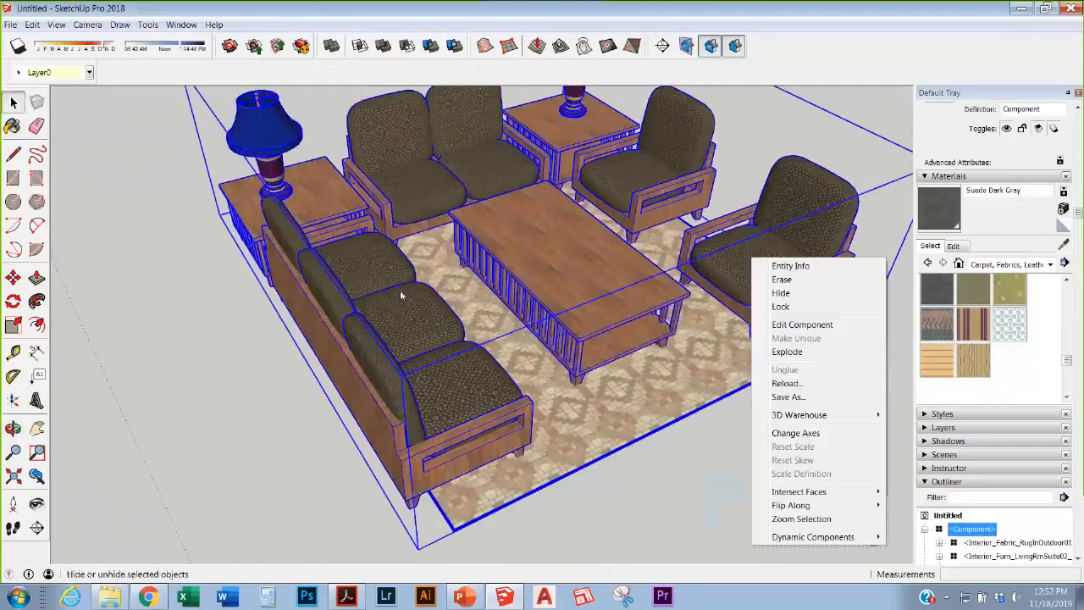
click(787, 352)
Step: Move the right-hand armchair off the rug and rotate it to face forward
scroll(603, 242, down, 3)
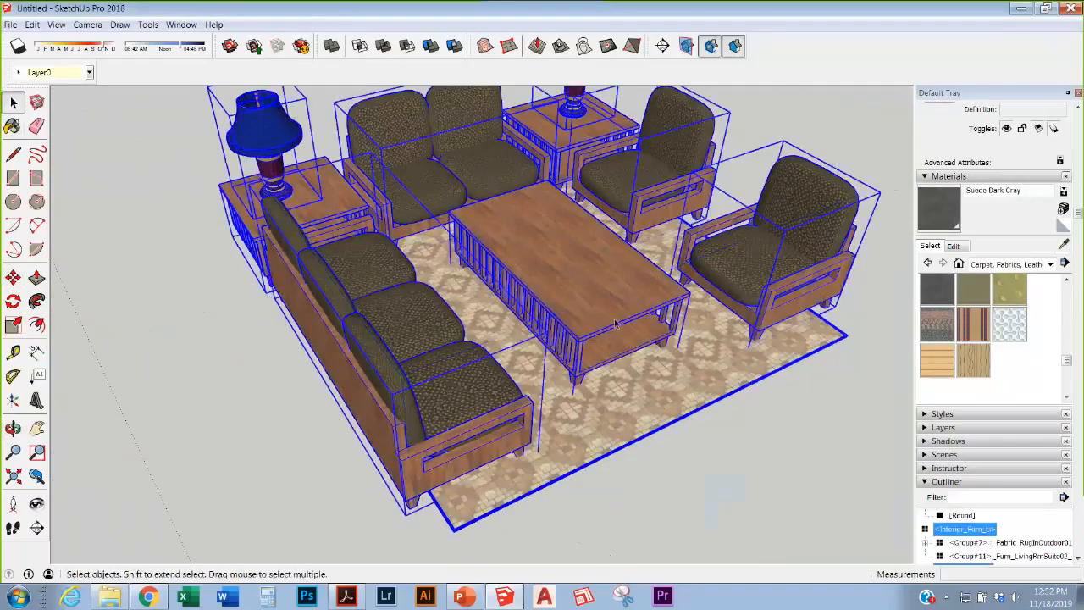
scroll(590, 268, down, 3)
scroll(590, 268, up, 5)
click(588, 237)
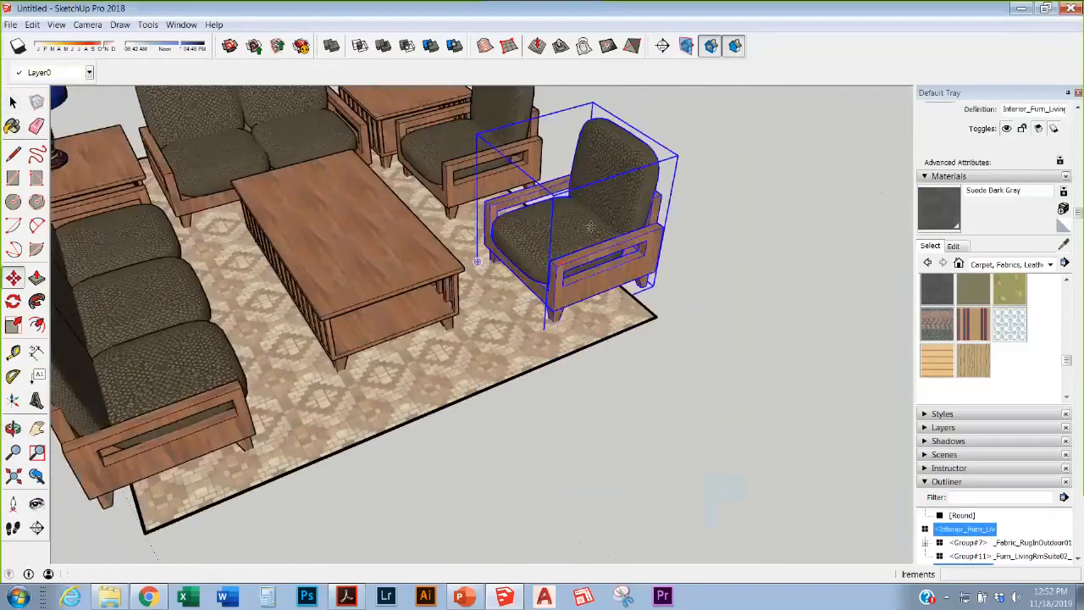
key(m)
click(588, 228)
click(760, 183)
key(q)
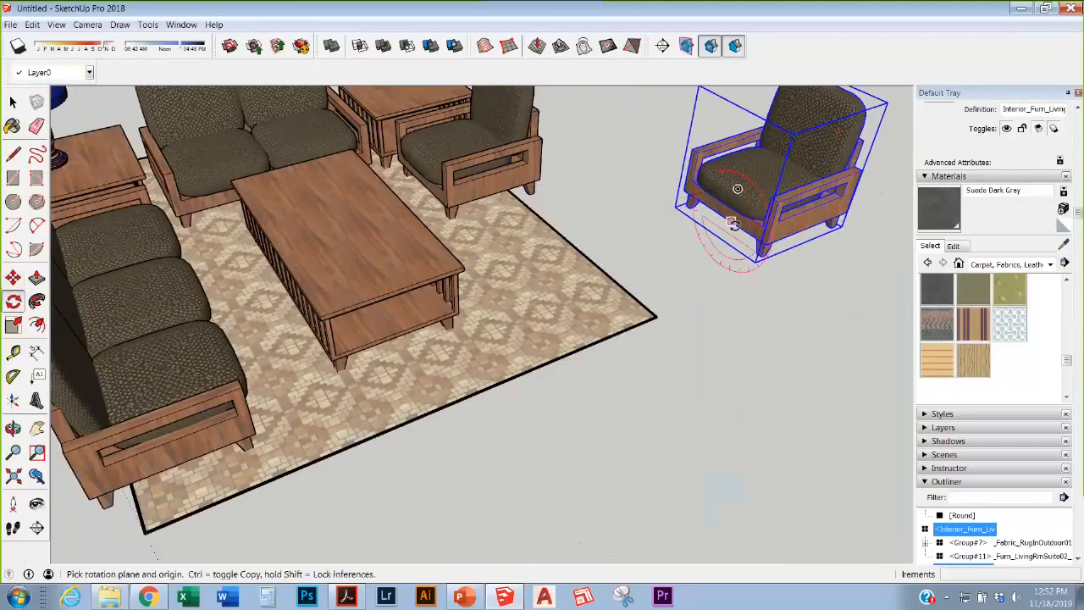
click(687, 275)
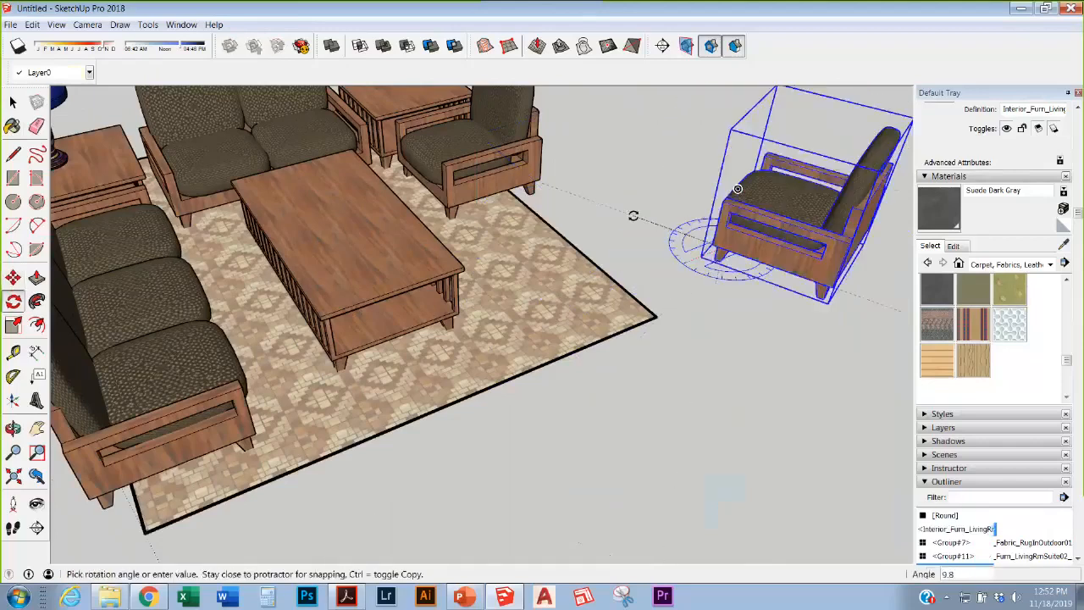
click(637, 222)
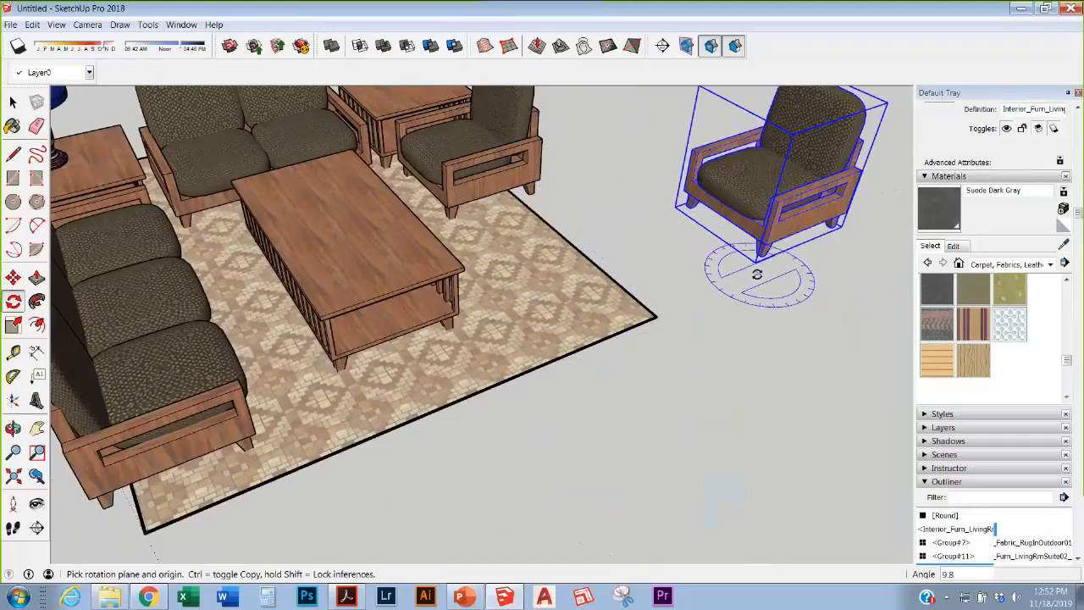
Step: Place a copy of the armchair beside it
scroll(684, 292, down, 3)
scroll(684, 291, up, 3)
scroll(723, 305, down, 3)
scroll(729, 288, up, 3)
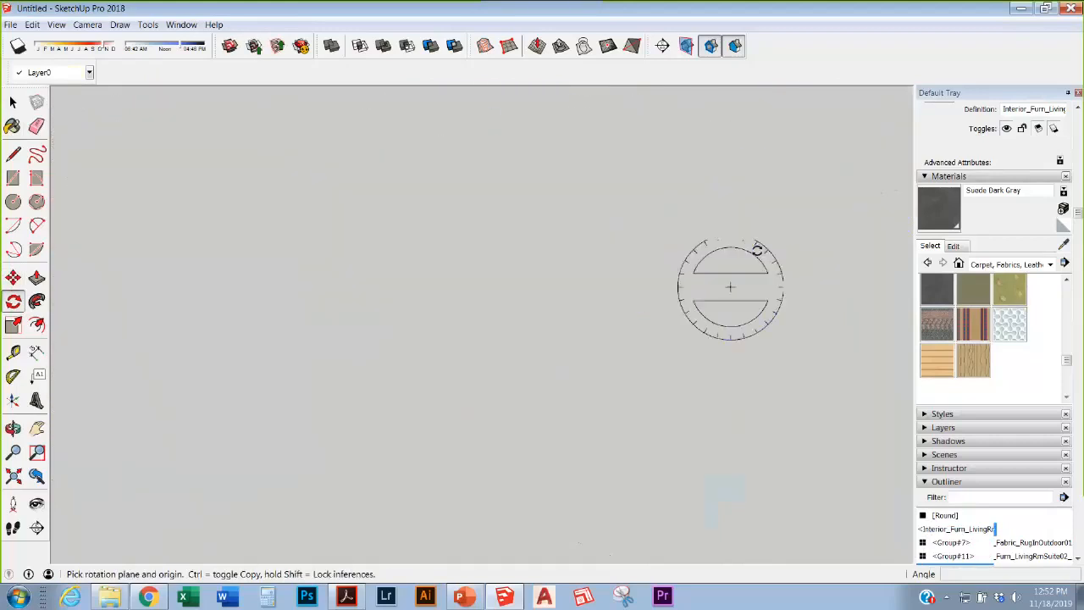
scroll(703, 281, down, 3)
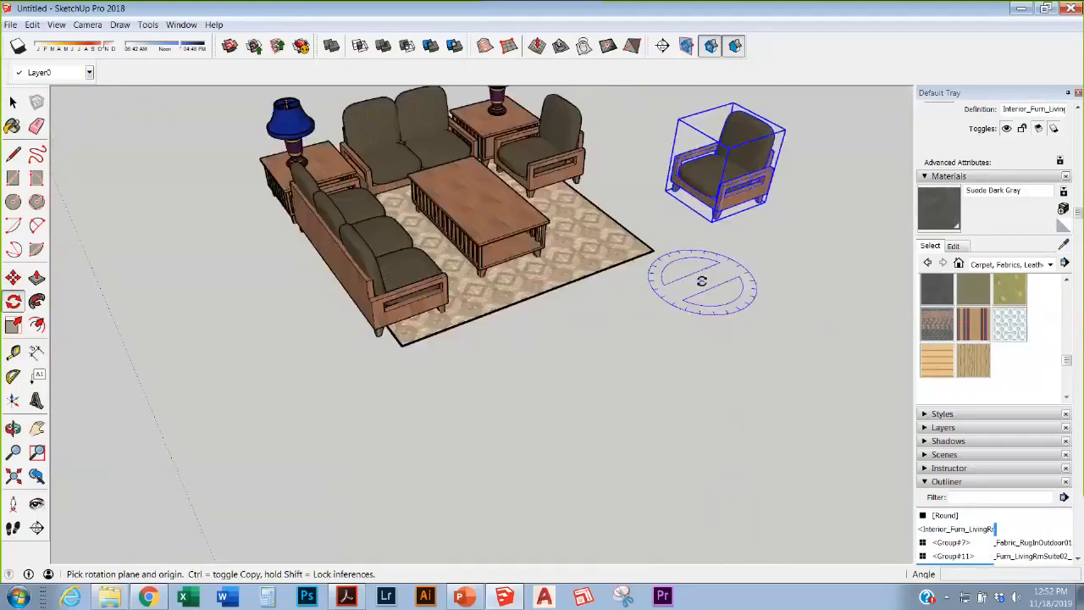
click(13, 277)
drag(702, 178, 835, 307)
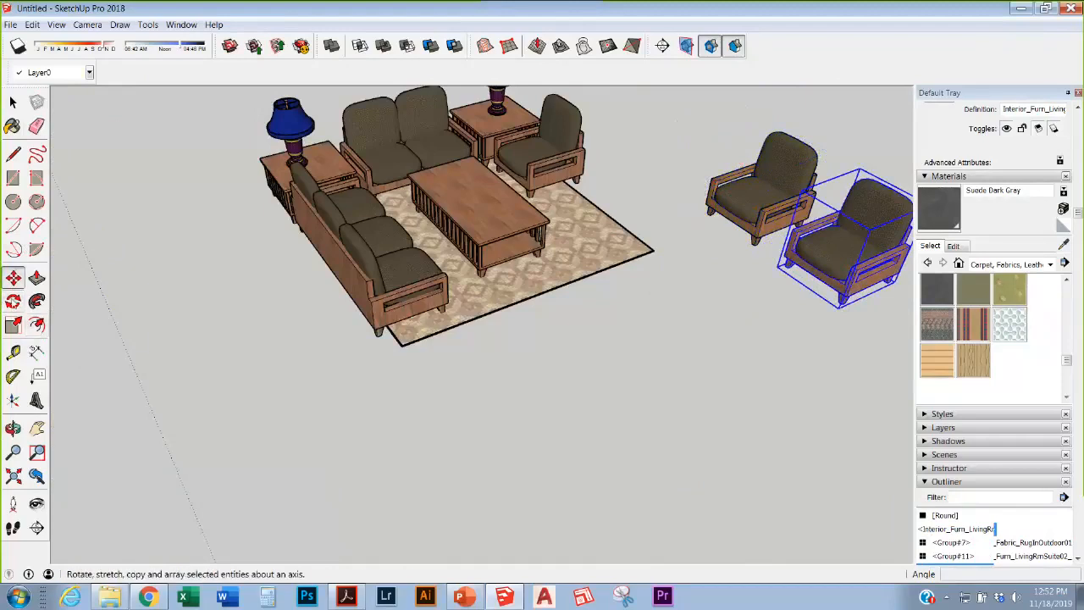
Step: Make two more armchair copies, each rotated 45° about a centre below the chair
click(13, 301)
scroll(550, 288, down, 3)
scroll(585, 271, up, 6)
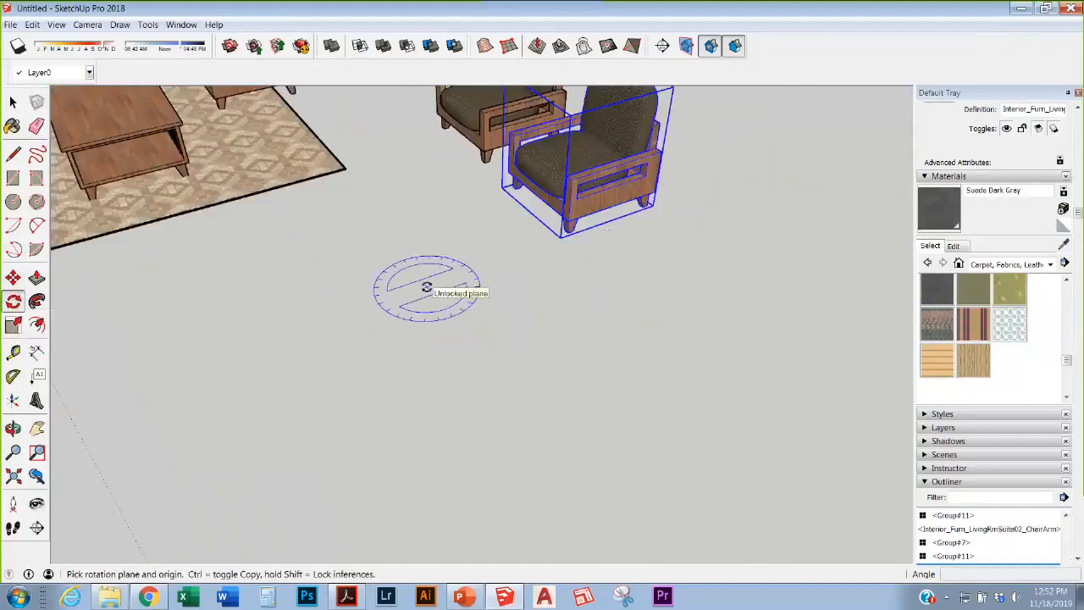
click(427, 287)
click(553, 246)
key(ctrl)
click(584, 311)
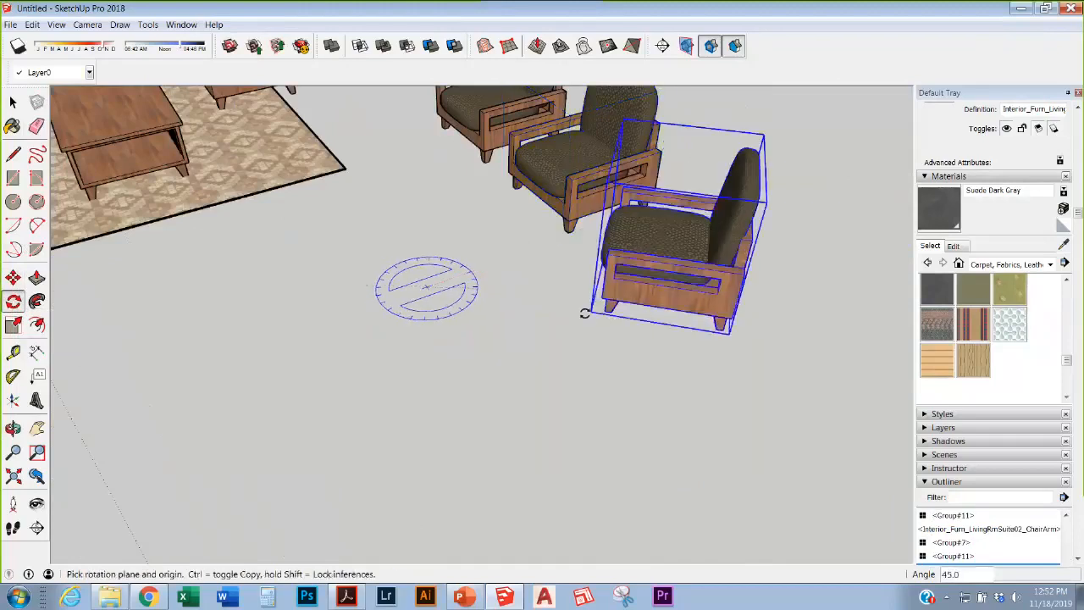
click(448, 275)
click(576, 325)
key(ctrl)
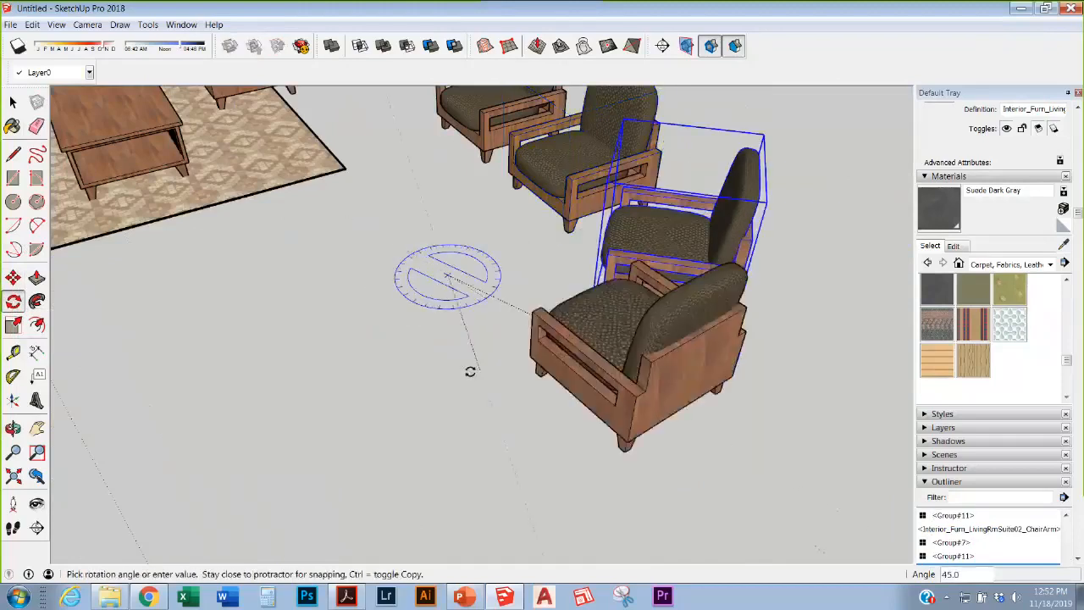
click(438, 374)
Step: Rotate the last armchair copy about its back to its final angle
scroll(561, 285, down, 2)
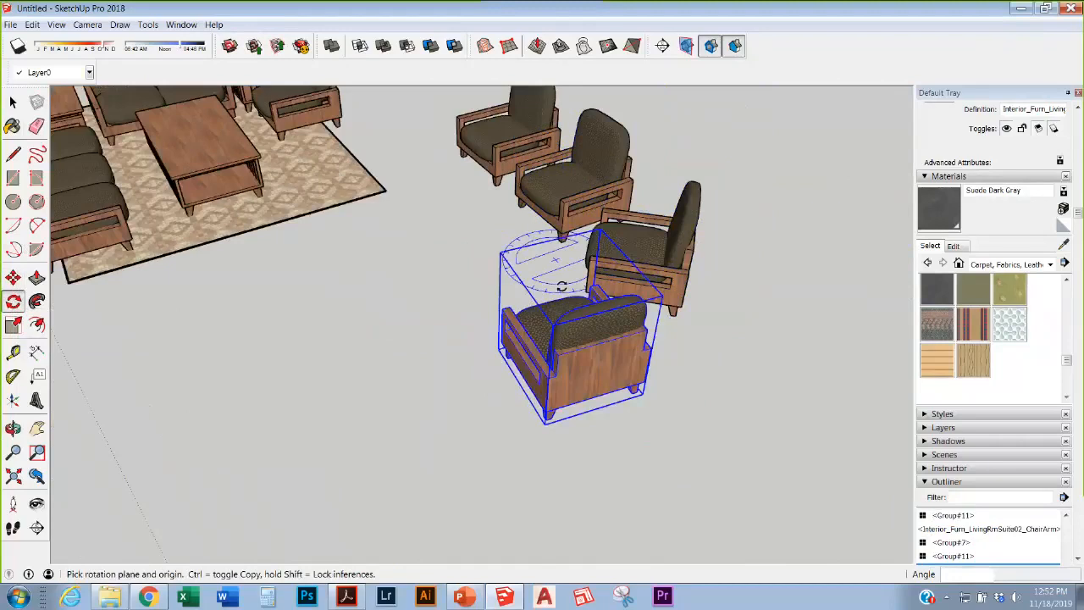
scroll(562, 287, up, 5)
middle_drag(562, 286, 617, 227)
click(744, 408)
click(697, 414)
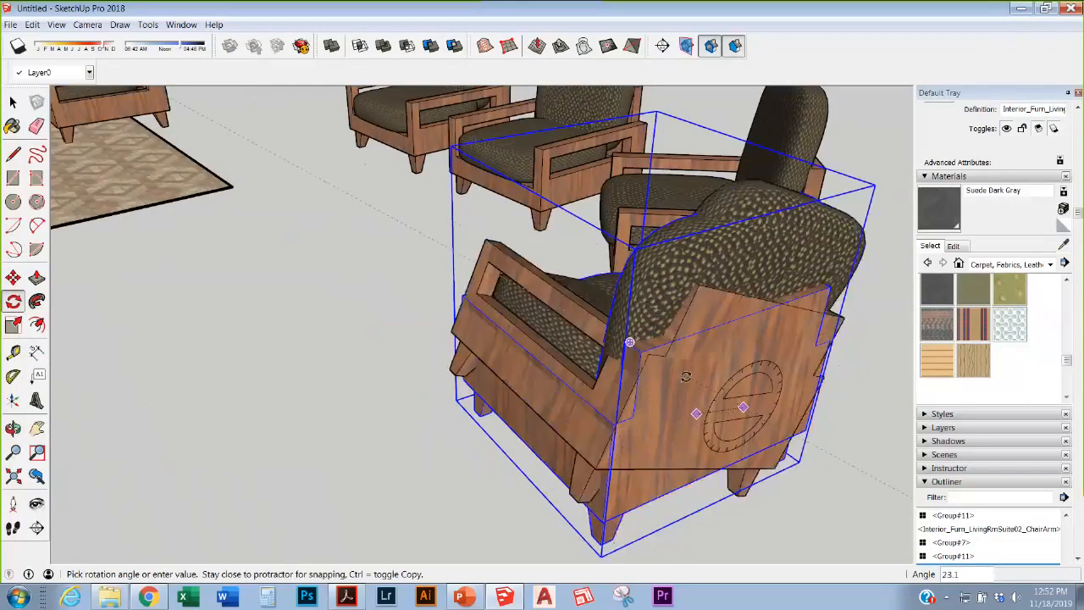
click(522, 280)
scroll(523, 280, down, 10)
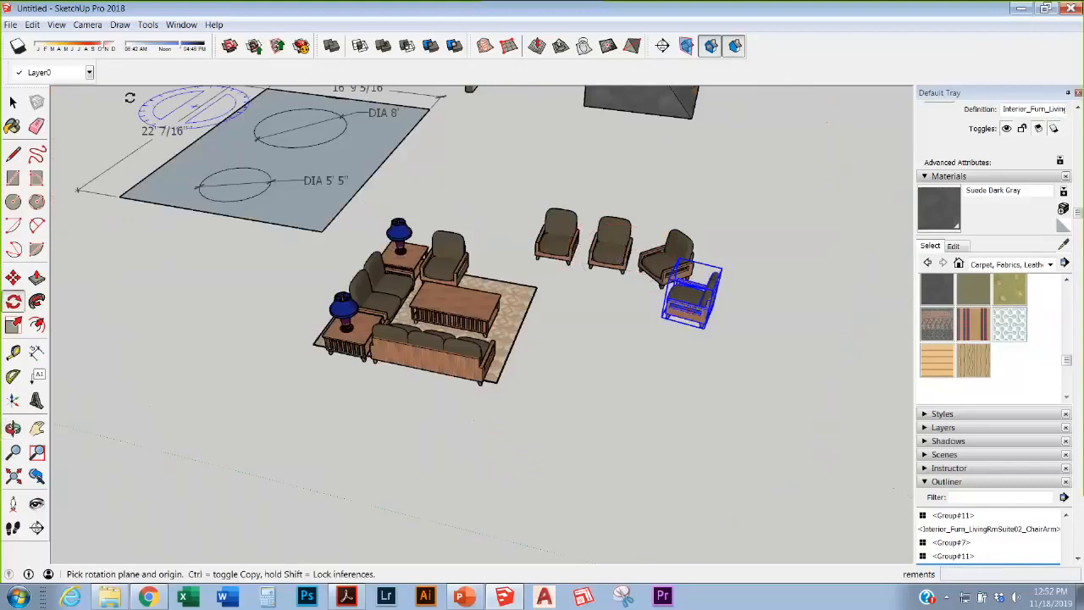
click(13, 102)
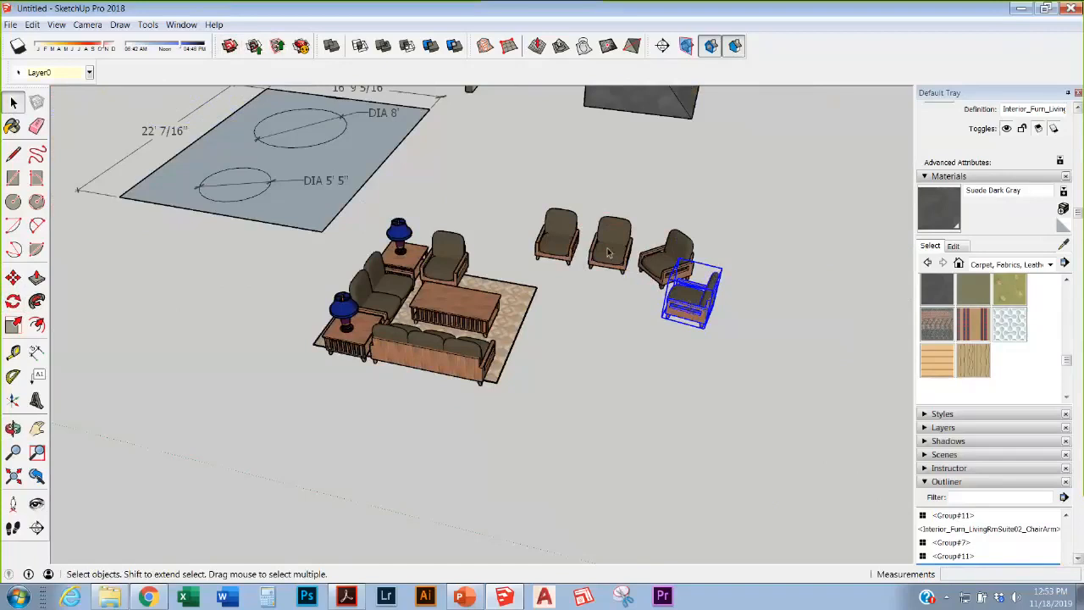
scroll(608, 252, up, 6)
middle_drag(611, 285, 542, 80)
scroll(587, 272, down, 6)
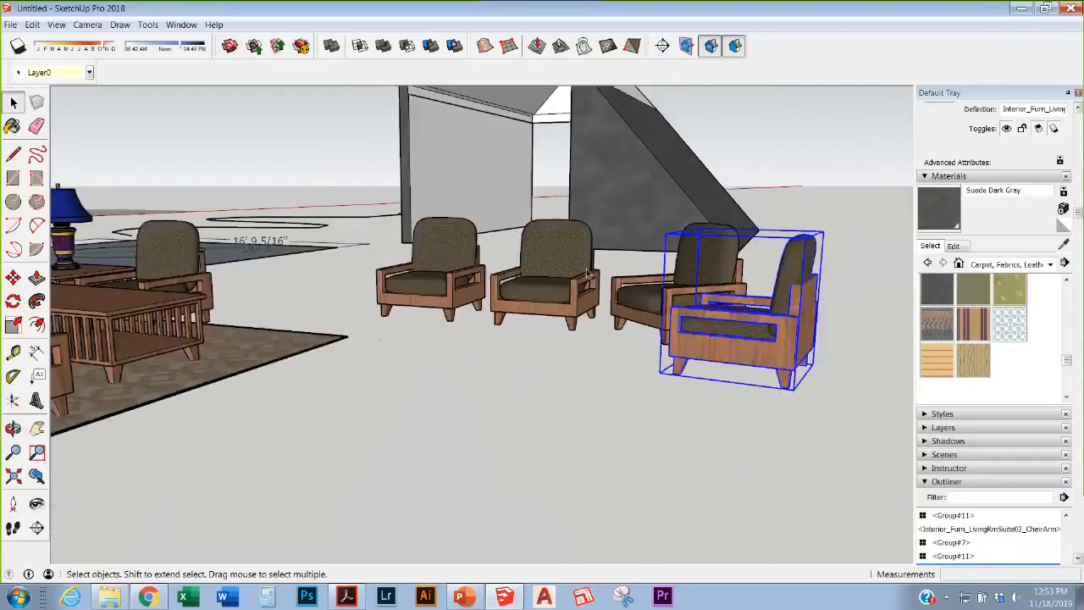
middle_drag(587, 273, 546, 424)
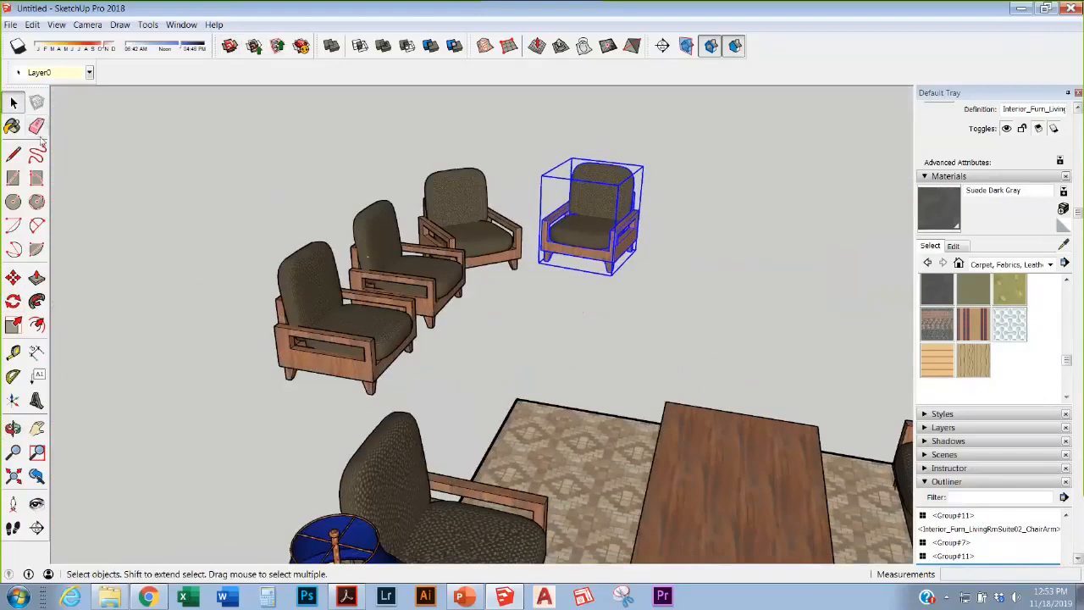
click(298, 209)
scroll(407, 263, down, 4)
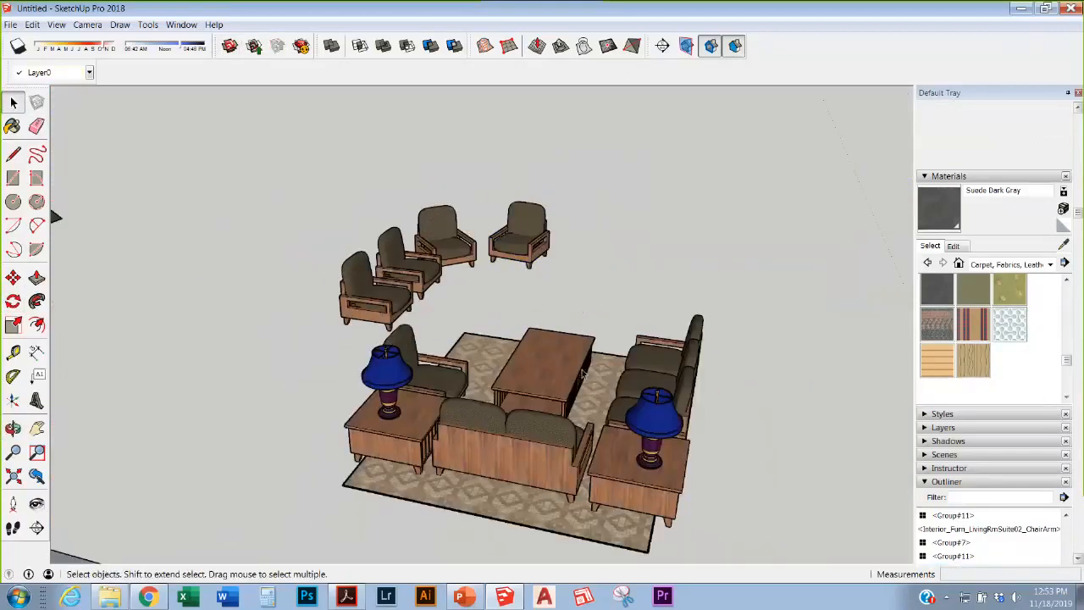
scroll(551, 394, up, 3)
scroll(539, 401, down, 1)
middle_drag(539, 401, 598, 400)
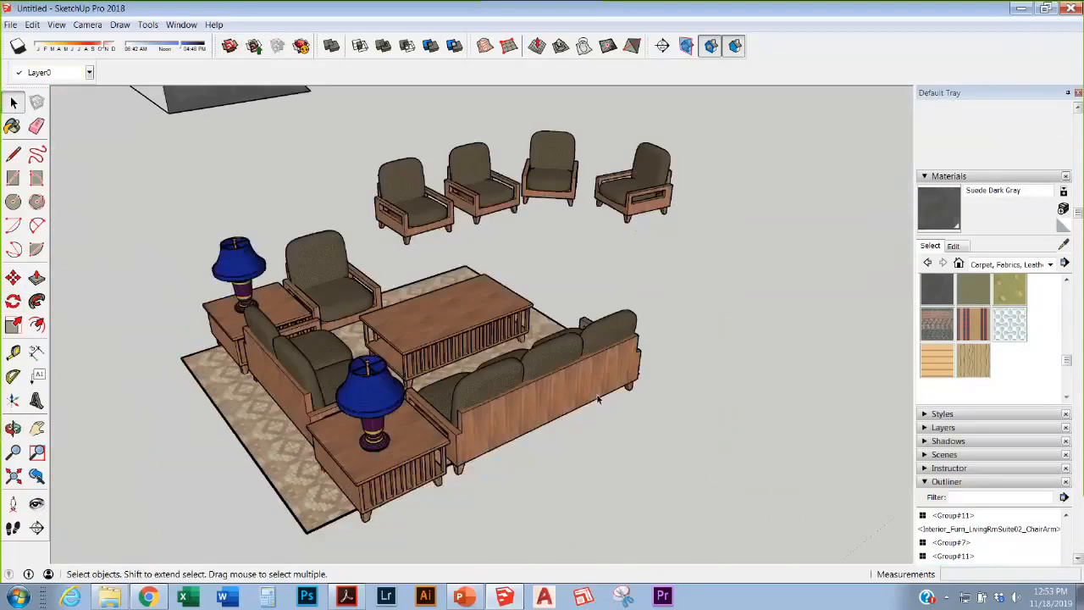
scroll(580, 397, up, 3)
scroll(458, 316, down, 2)
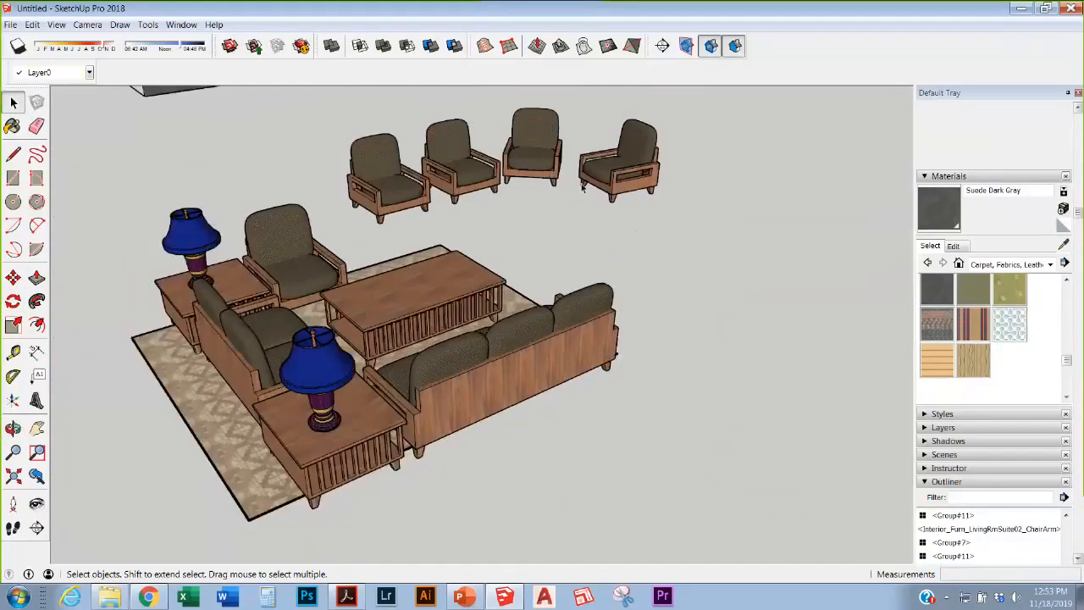
scroll(688, 145, up, 5)
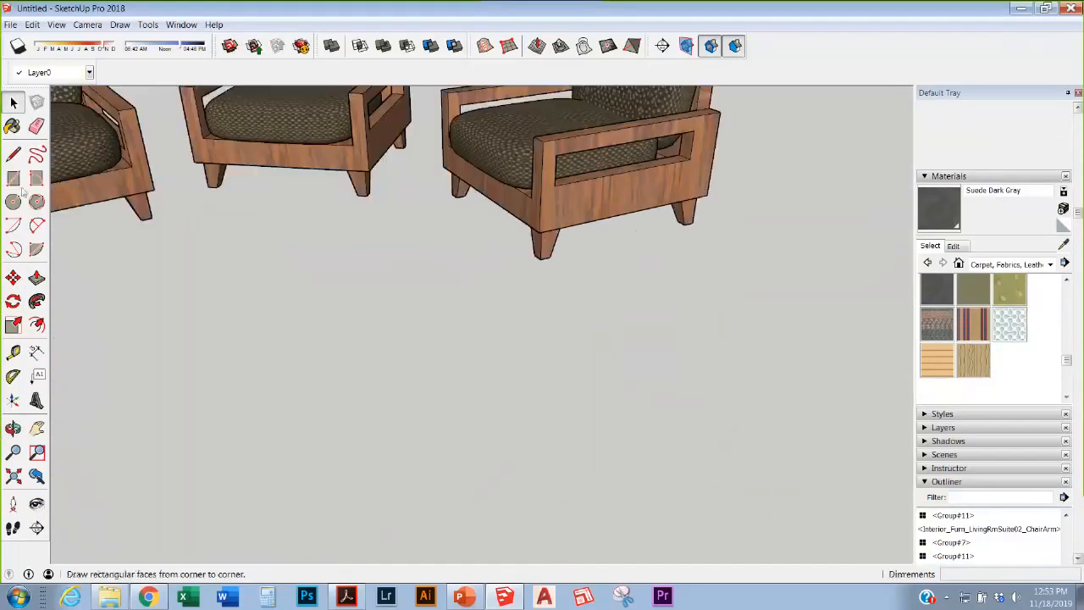
Step: Draw a floor rectangle below the armchairs and pull it up into a box
click(13, 178)
click(558, 360)
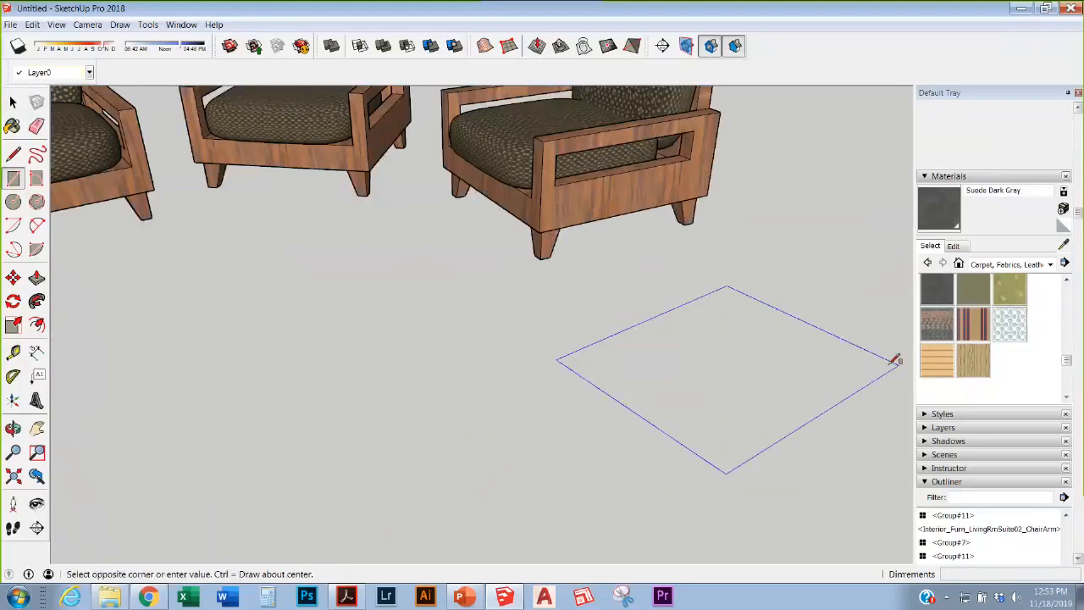
click(869, 362)
key(p)
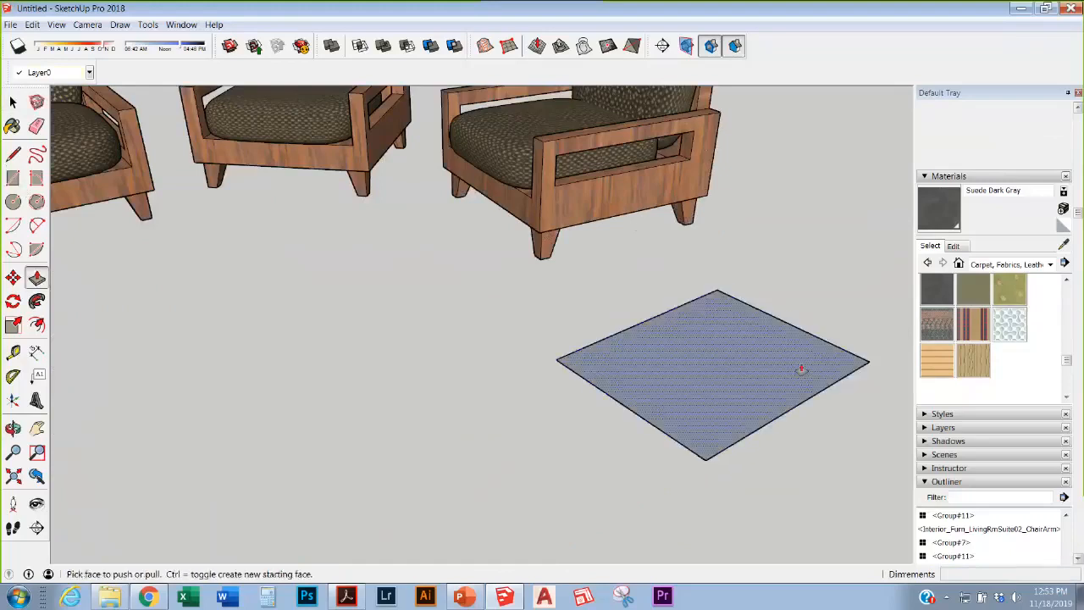
click(801, 370)
click(782, 268)
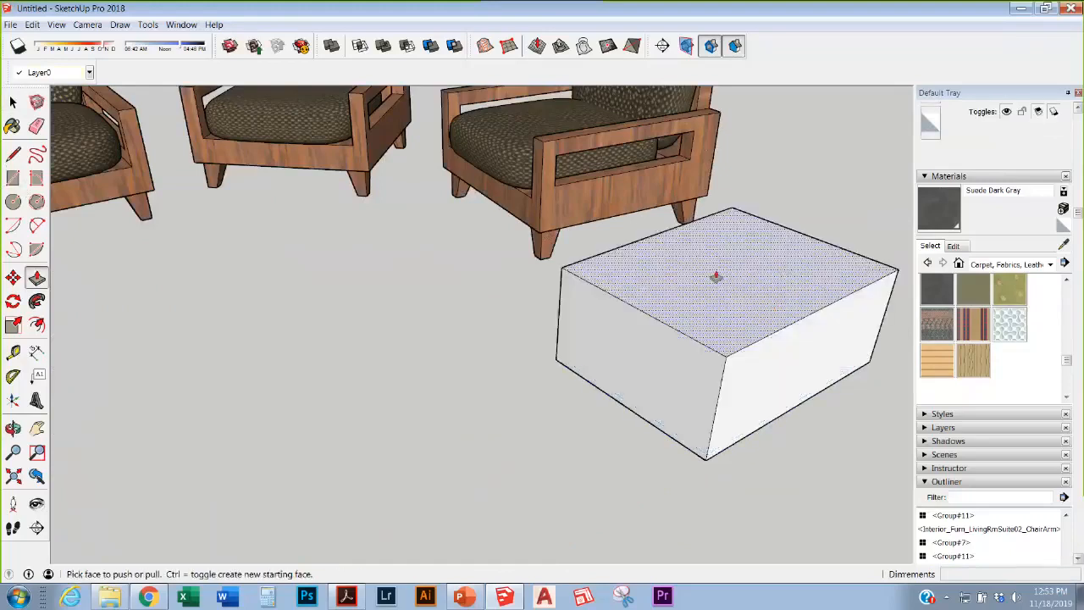
Step: Push a rectangle on the box's front face through, leaving an open U-shaped tray
click(13, 178)
click(573, 274)
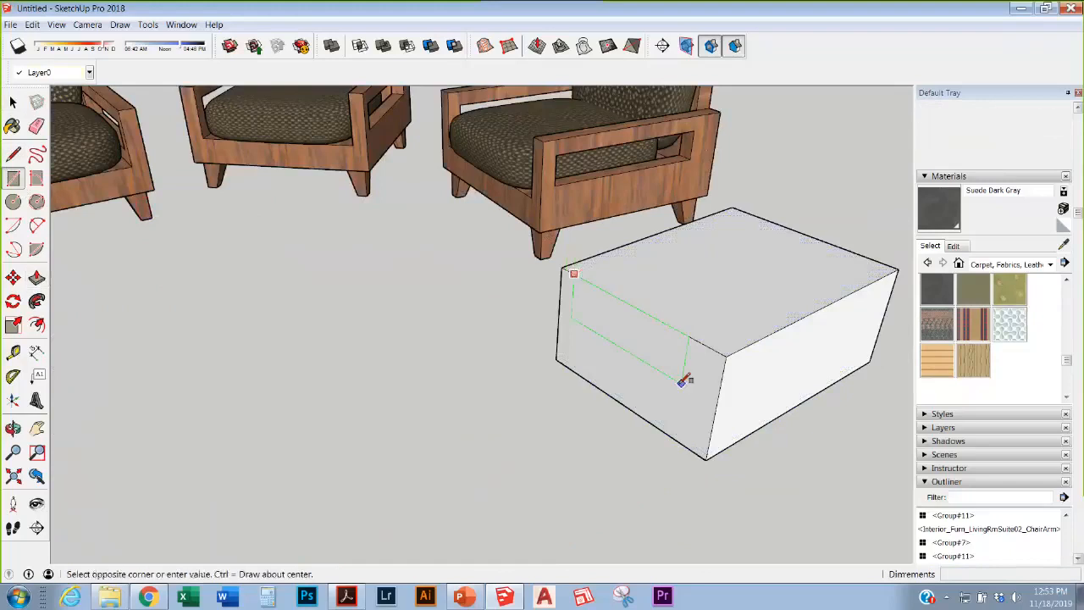
click(701, 429)
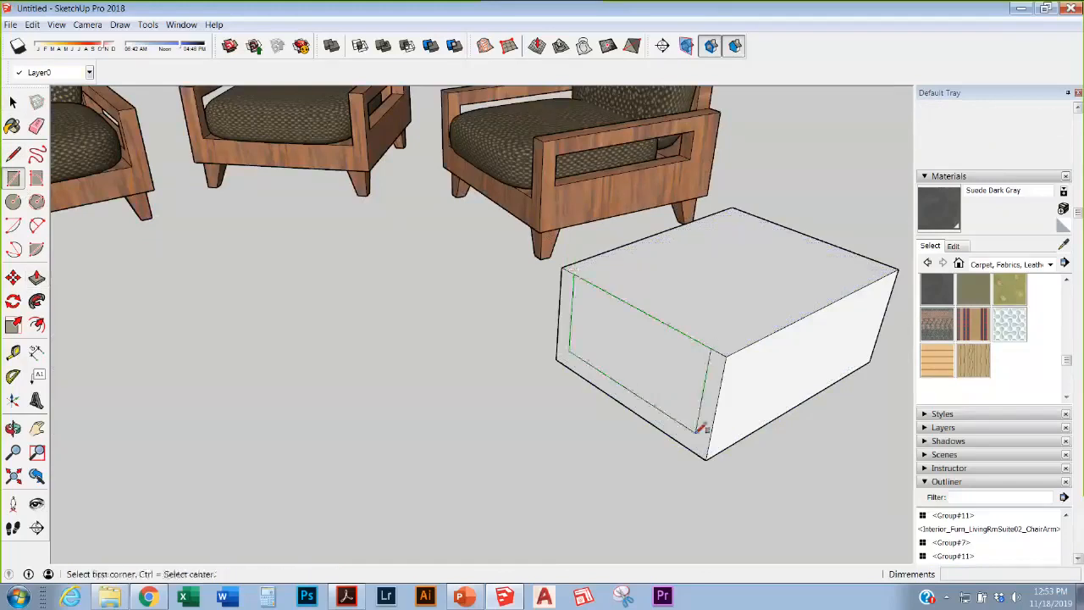
key(p)
drag(688, 406, 819, 247)
middle_drag(818, 246, 656, 298)
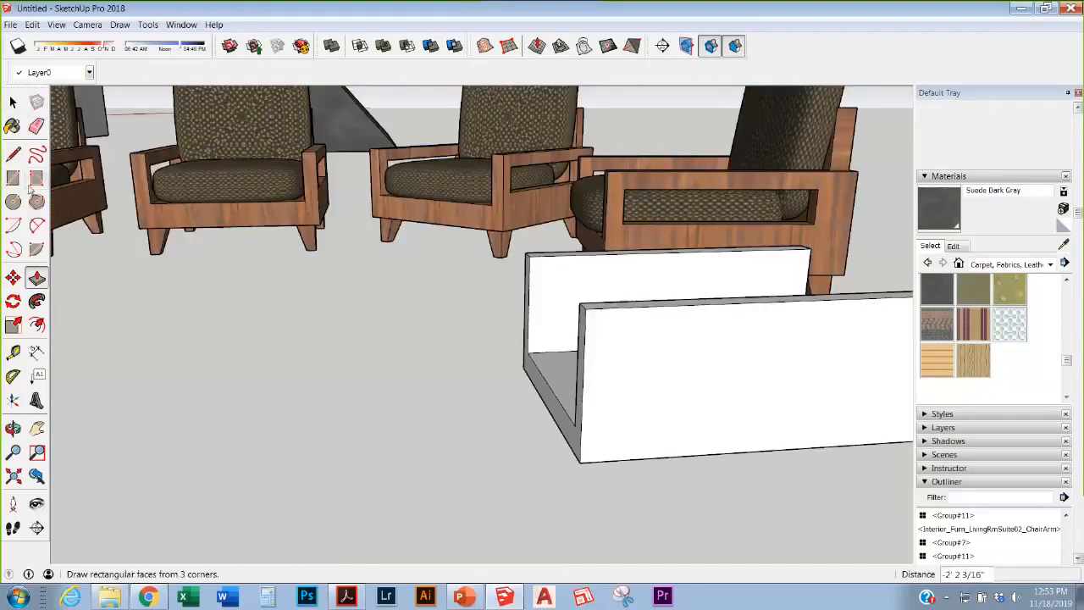
Step: Cut a rectangular opening through the front wall of the U-shaped frame
click(12, 178)
scroll(296, 231, down, 4)
scroll(440, 272, up, 1)
scroll(440, 272, up, 1)
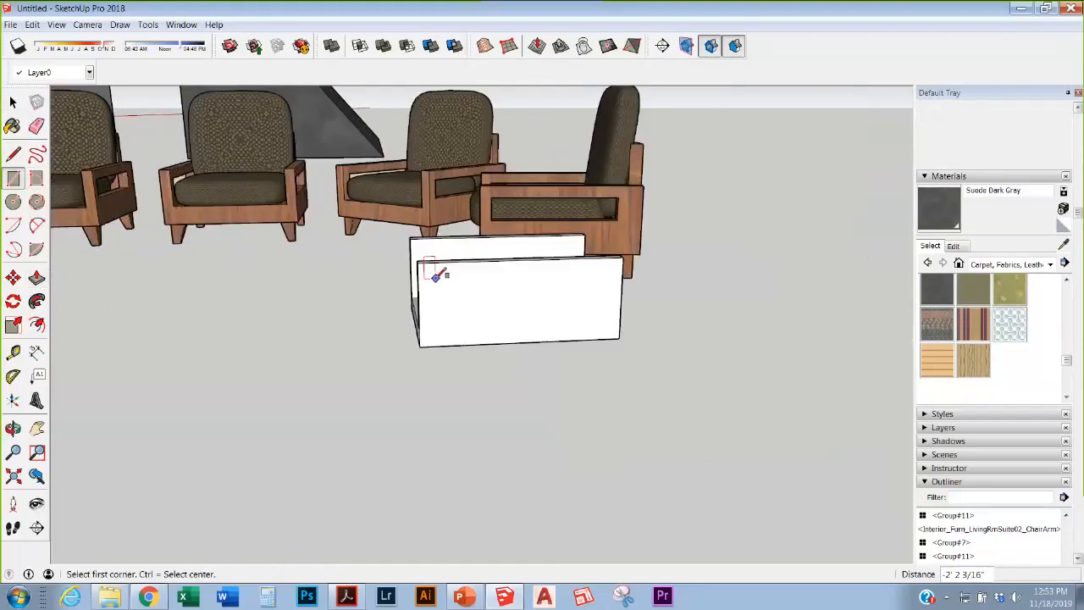
click(436, 277)
click(592, 310)
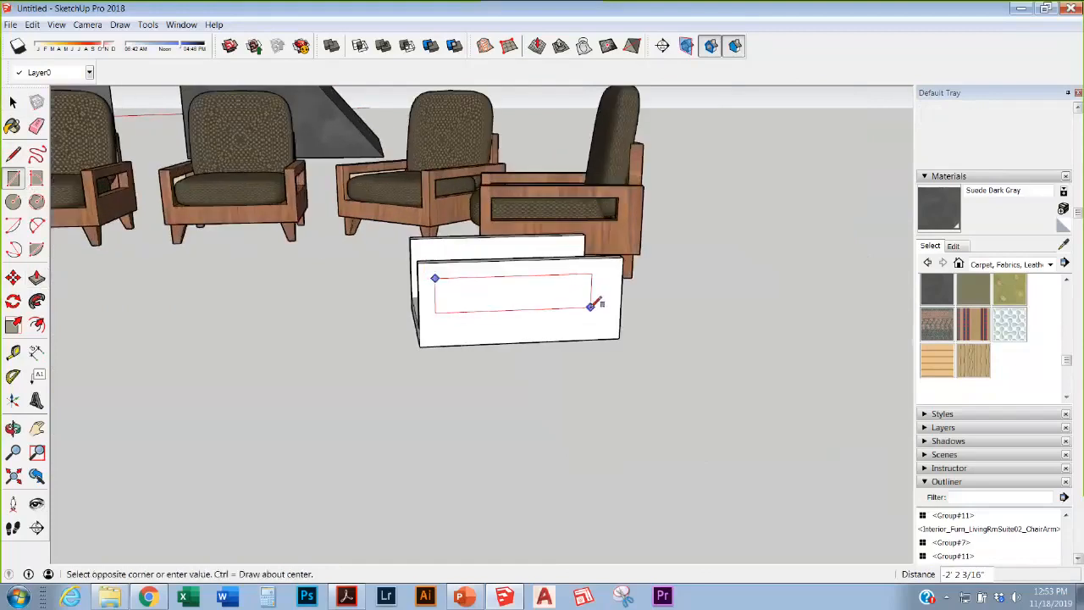
key(p)
drag(573, 305, 501, 293)
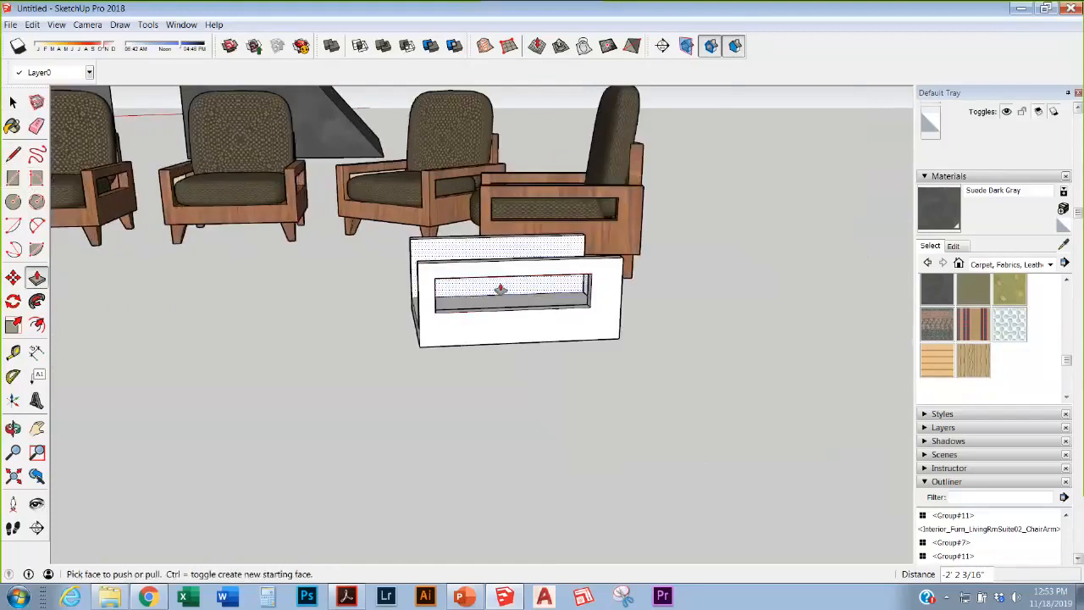
middle_drag(501, 293, 811, 289)
scroll(508, 314, up, 2)
middle_drag(508, 314, 702, 339)
Step: Cut a second rectangular opening through the near side wall
key(r)
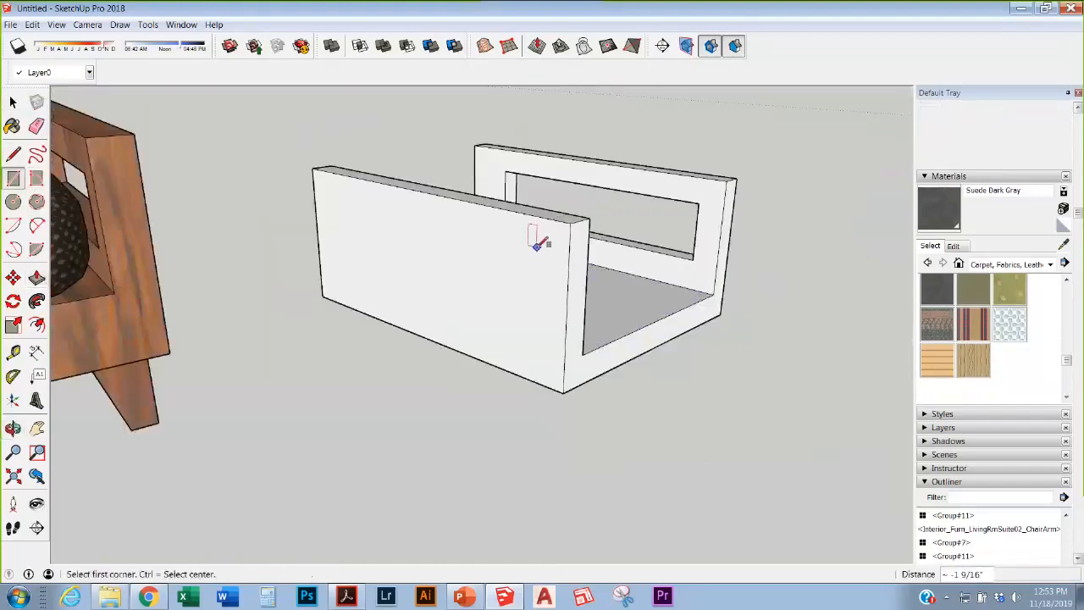
click(550, 241)
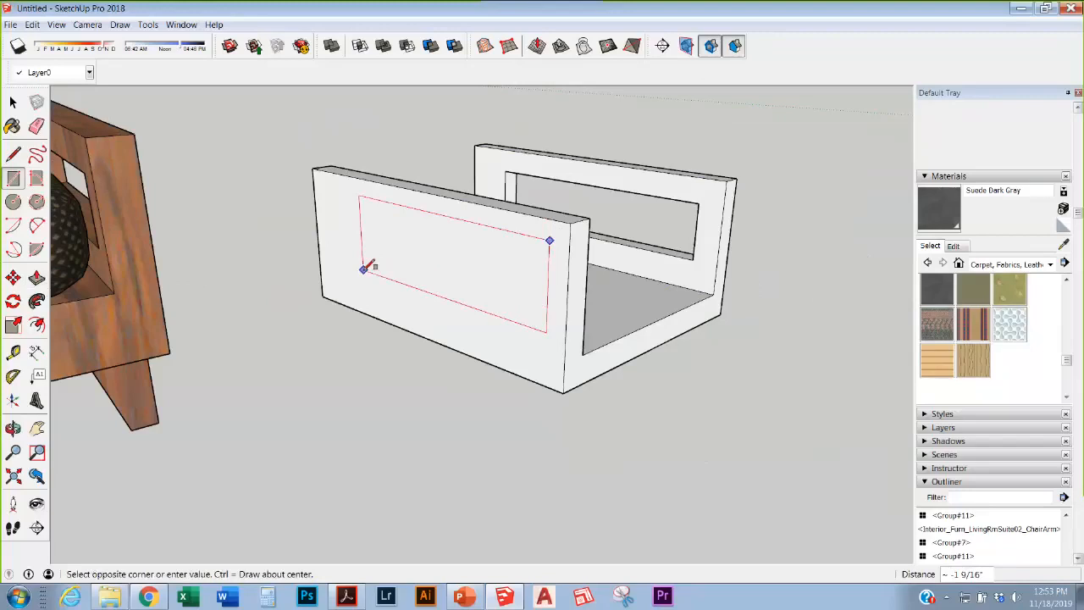
click(364, 272)
key(p)
click(449, 275)
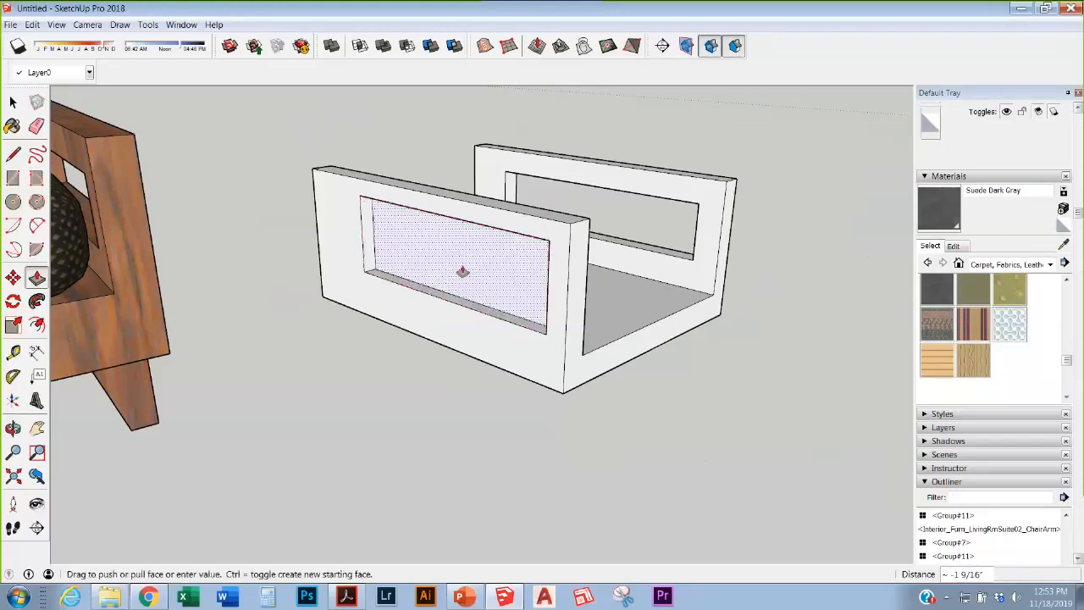
click(537, 214)
middle_drag(537, 220, 305, 404)
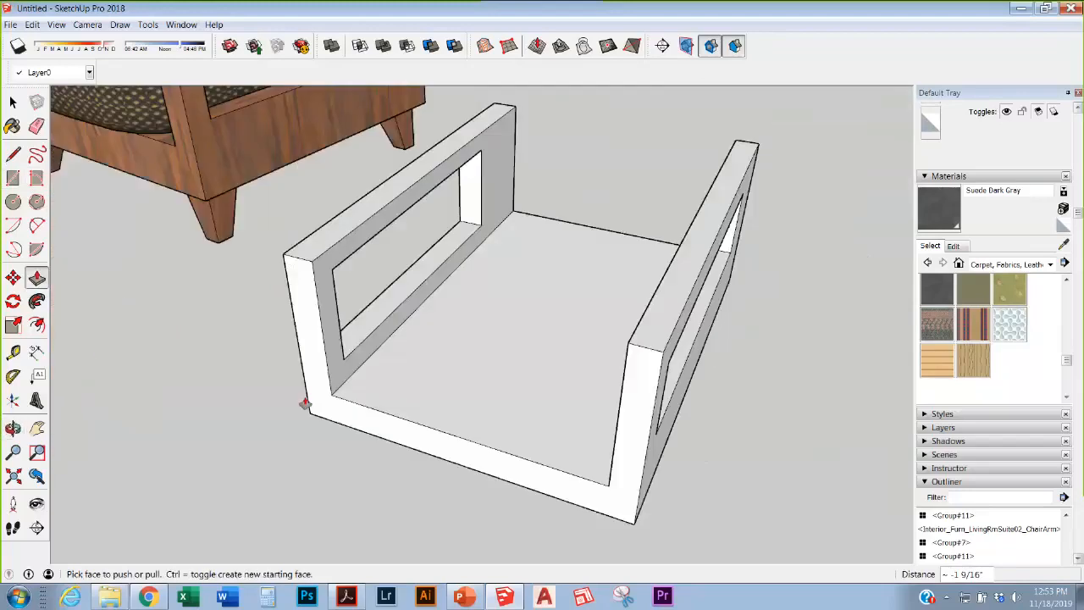
scroll(573, 358, down, 5)
middle_drag(573, 358, 625, 310)
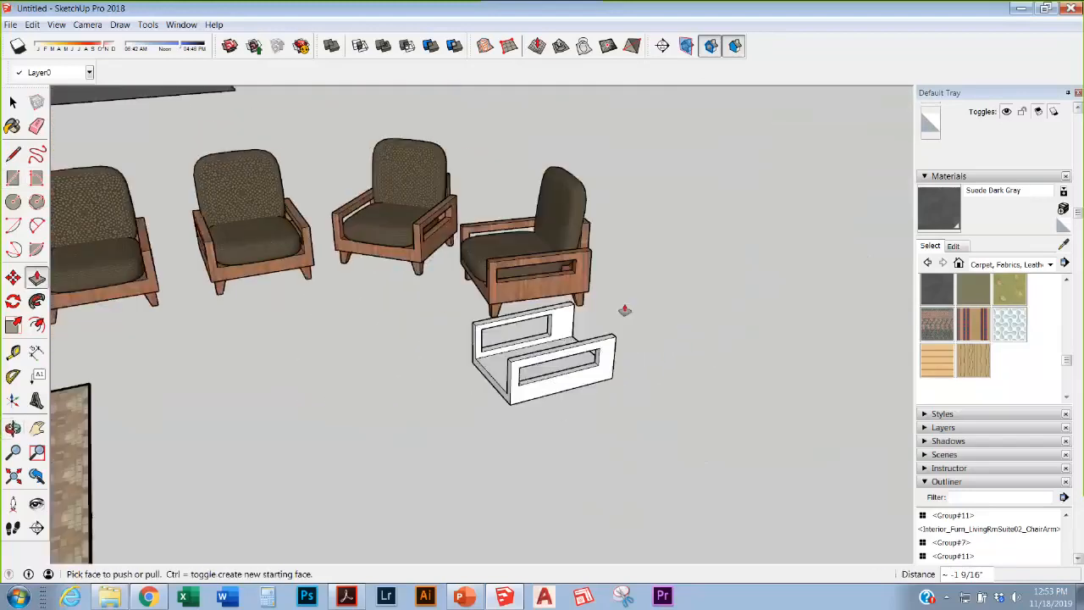
scroll(615, 325, up, 2)
middle_drag(549, 354, 175, 346)
Step: Draw a rectangle at the back wall's base and raise it into a backrest, pushing one face 8 7/8 inches
click(14, 179)
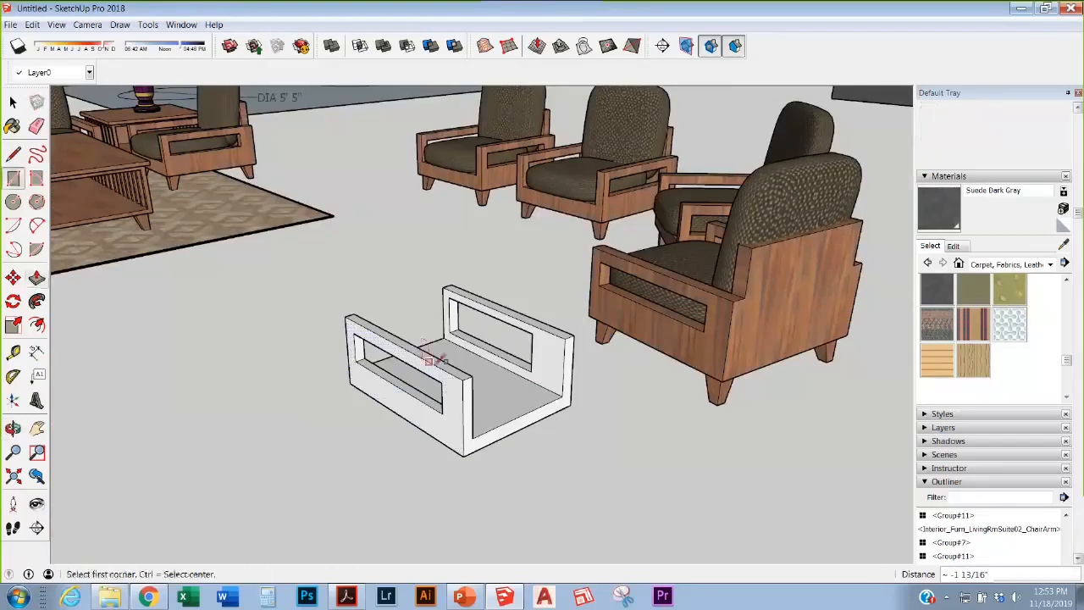
scroll(436, 358, up, 3)
click(494, 504)
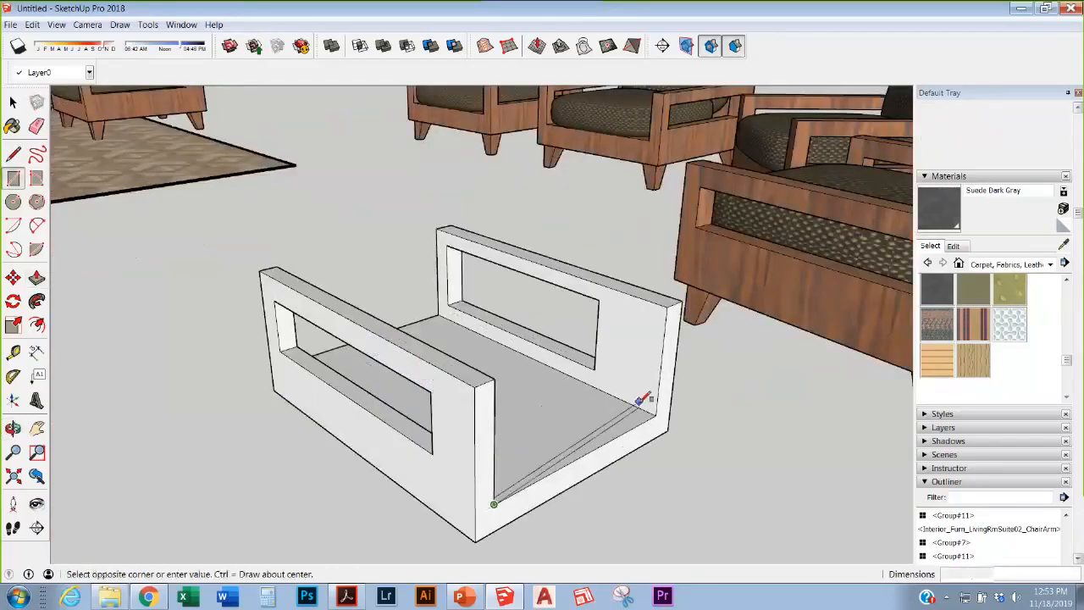
click(636, 409)
key(p)
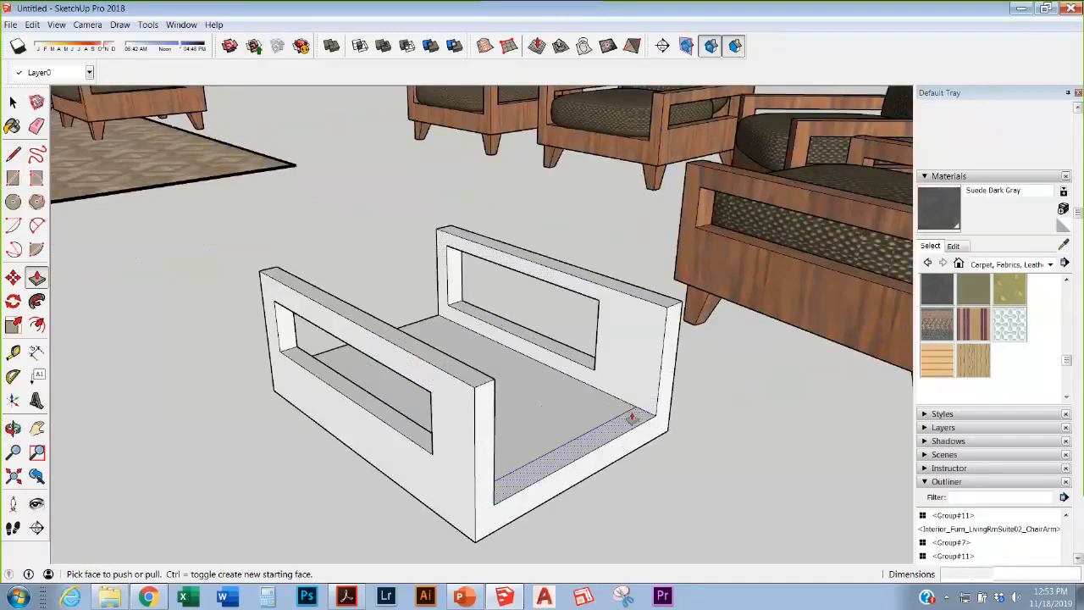
drag(633, 414, 629, 322)
scroll(515, 330, down, 6)
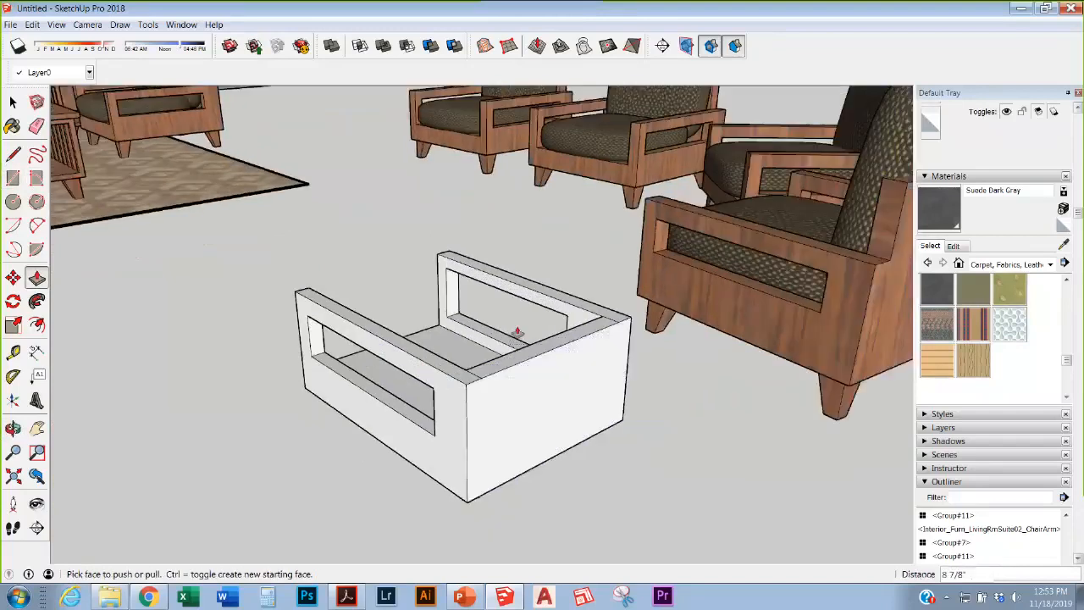
drag(515, 329, 507, 306)
middle_drag(506, 306, 1077, 355)
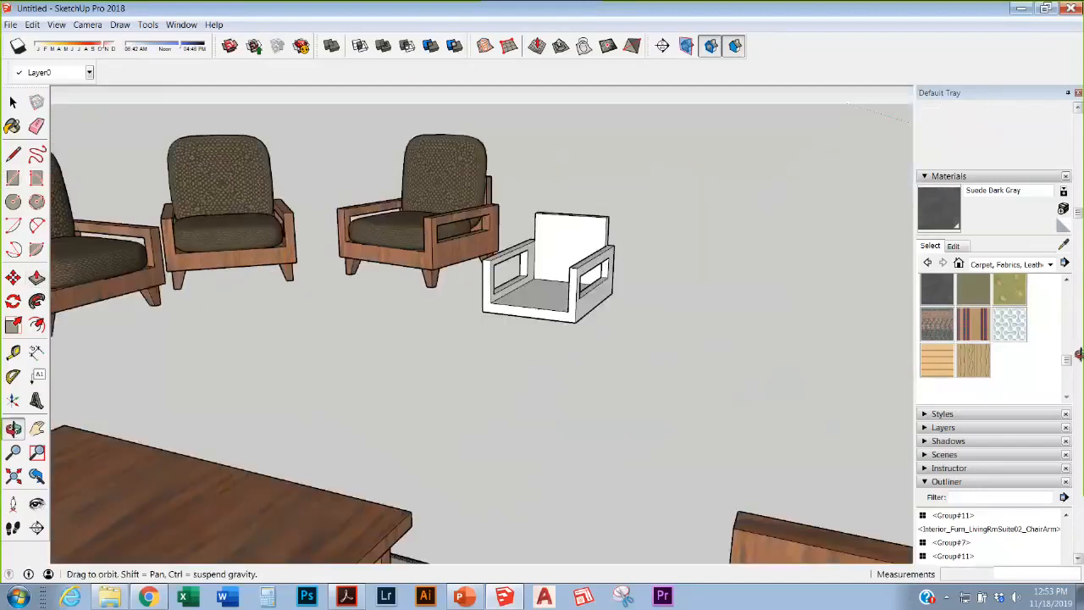
scroll(782, 322, up, 4)
mouse_move(517, 329)
middle_down()
mouse_move(526, 218)
mouse_move(562, 128)
middle_up()
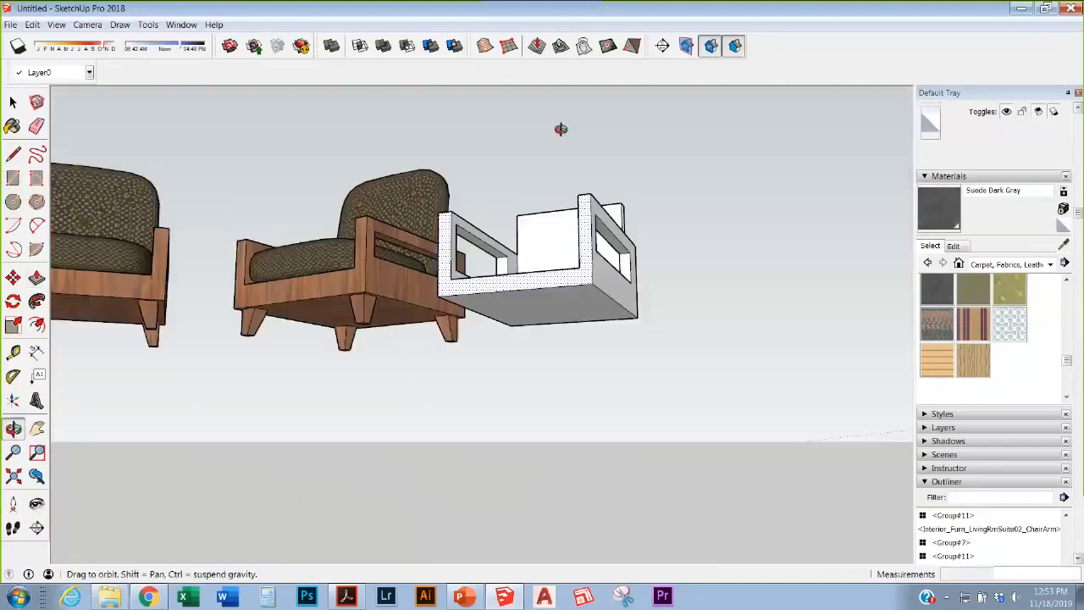
scroll(352, 288, up, 6)
click(13, 102)
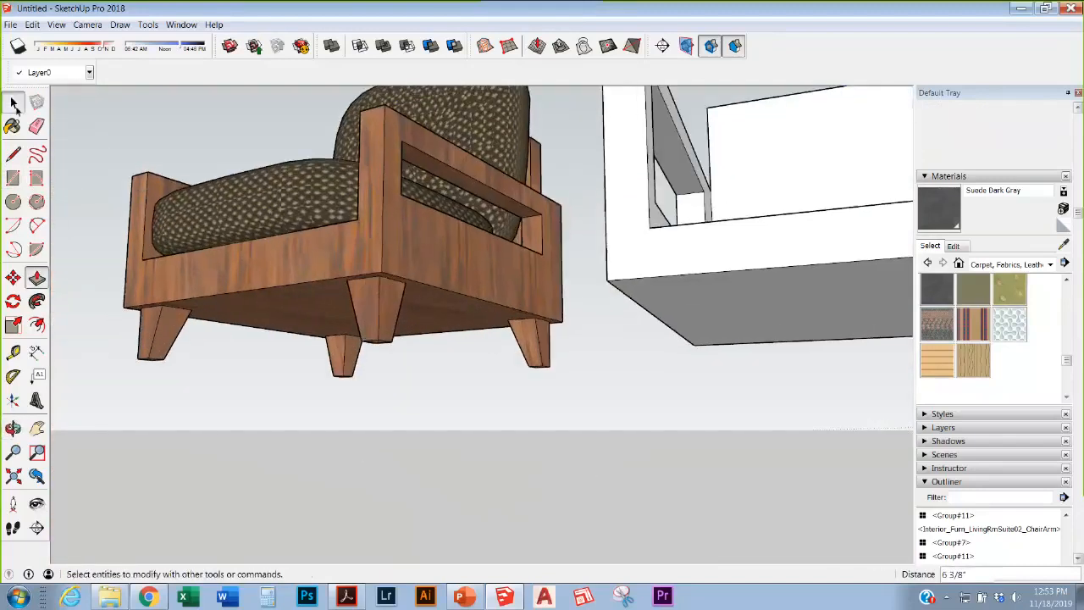
Step: Open the armchair's nested wooden frame group and select the whole front leg
click(383, 331)
double_click(383, 330)
double_click(377, 308)
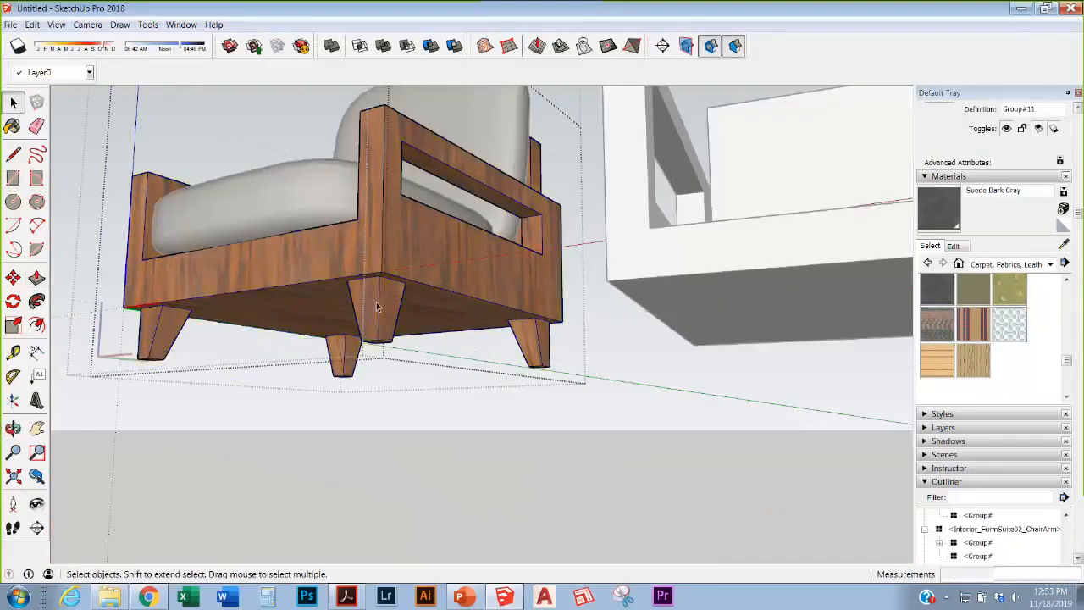
click(377, 307)
drag(342, 269, 409, 369)
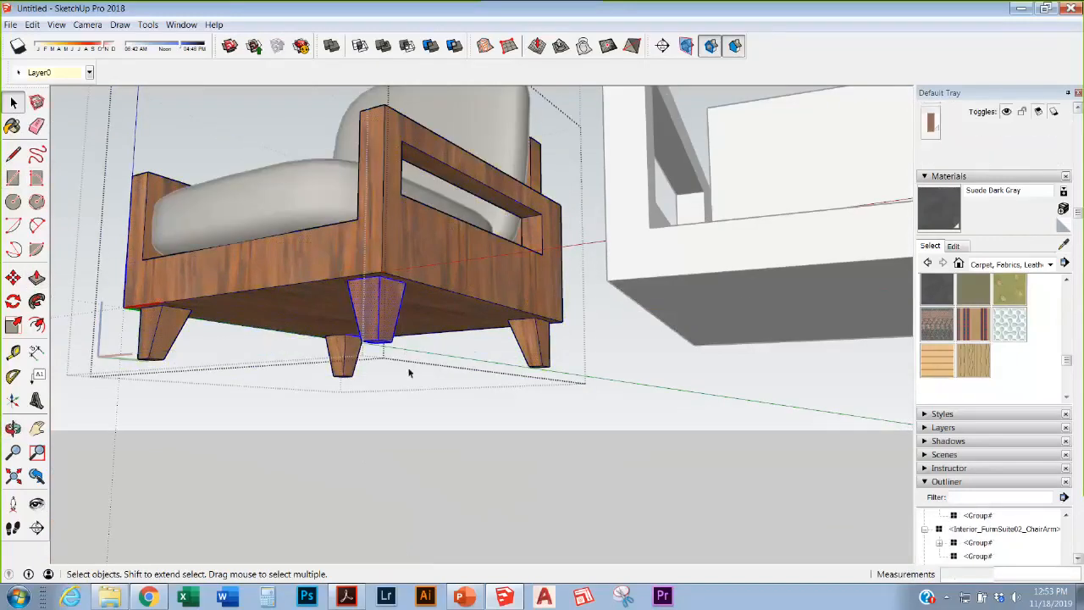
Step: Copy the front leg from its top endpoint to the white chair frame's corner
key(m)
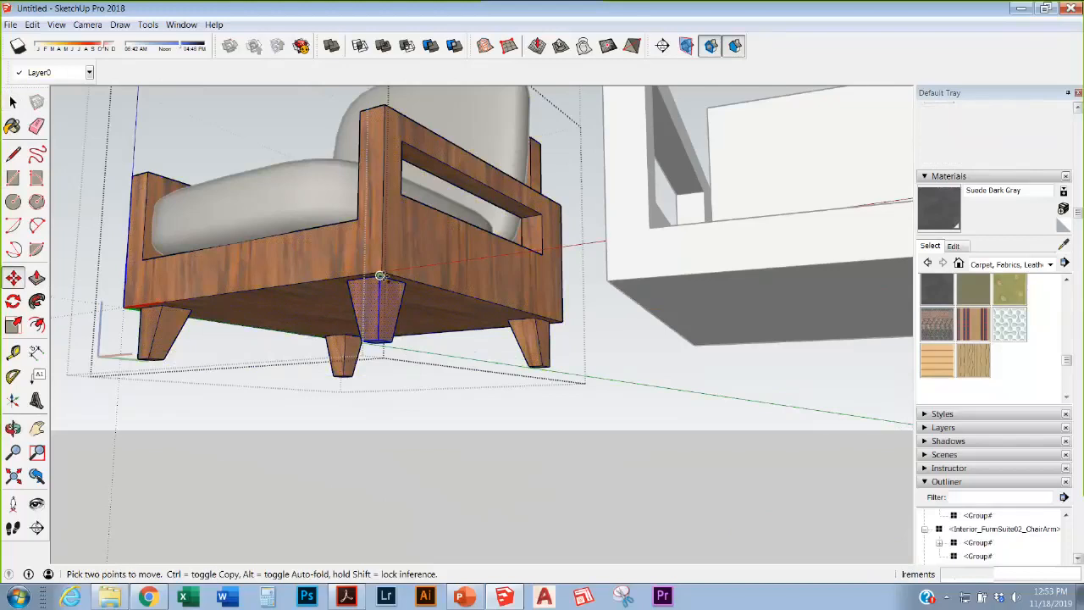
key(ctrl)
click(379, 277)
key(Escape)
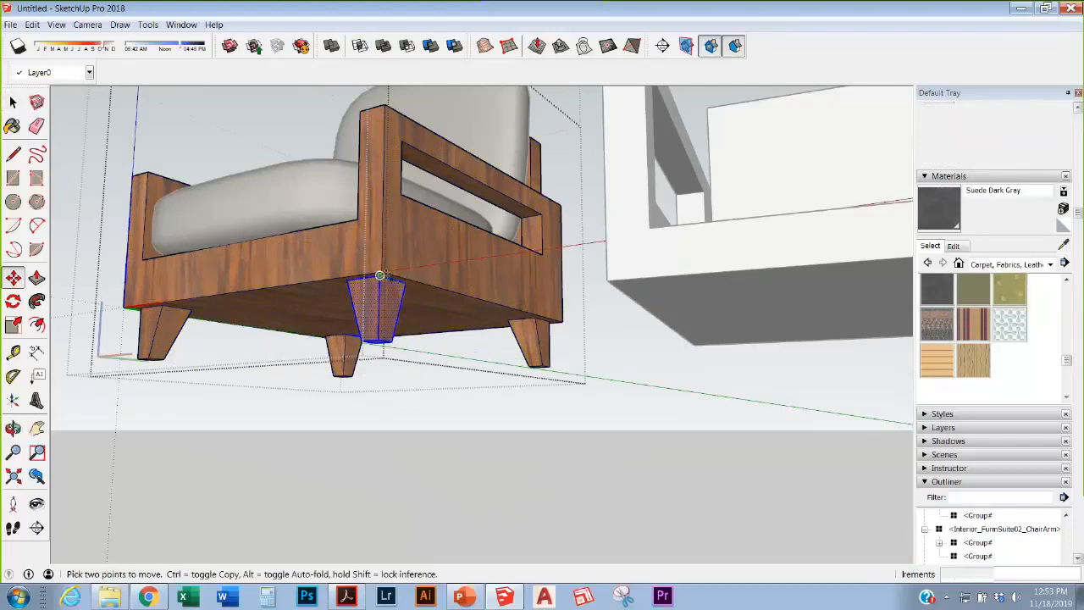
key(ctrl)
click(379, 276)
scroll(376, 278, down, 3)
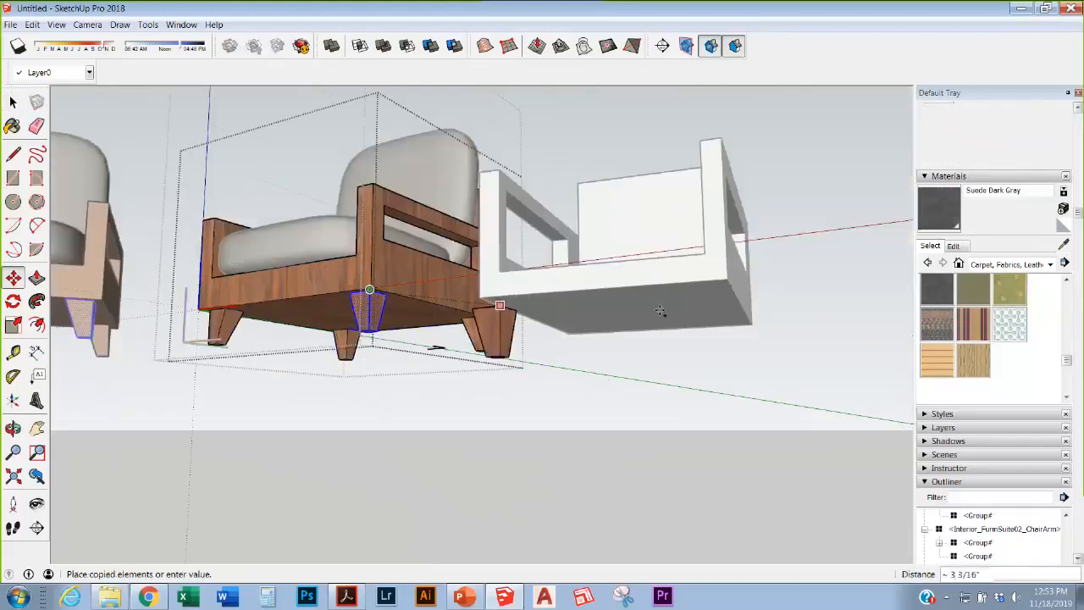
click(715, 288)
scroll(714, 288, up, 2)
middle_drag(711, 292, 540, 483)
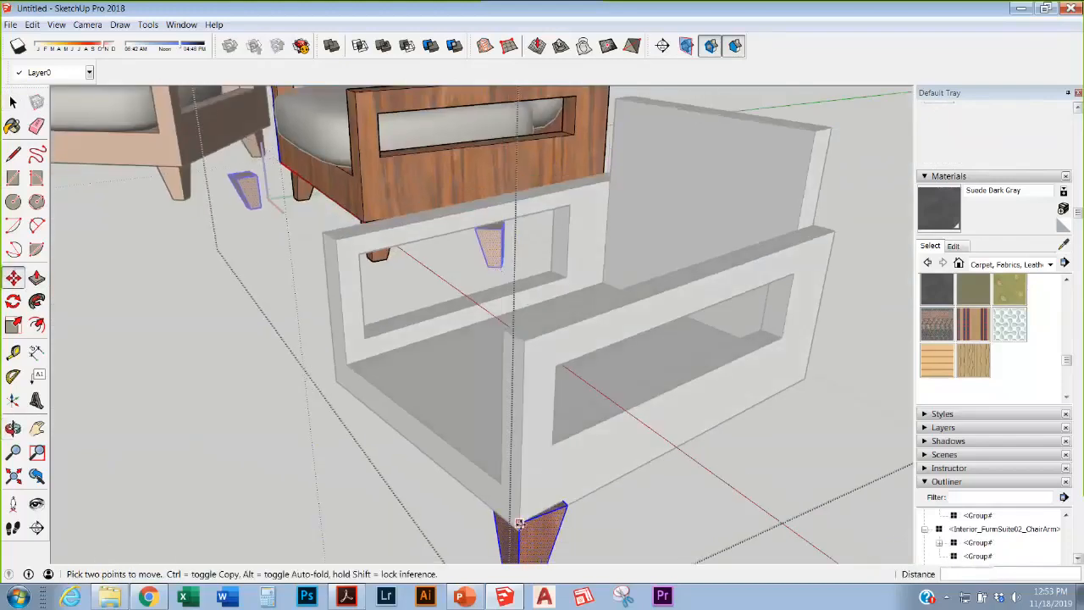
scroll(519, 530, down, 1)
scroll(520, 522, down, 4)
middle_drag(519, 522, 545, 480)
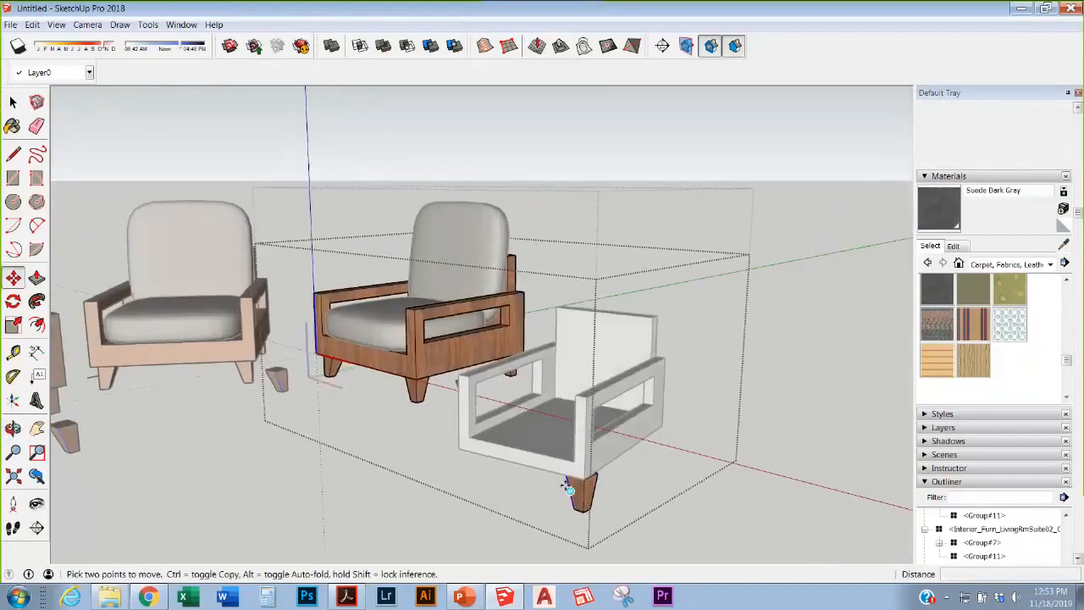
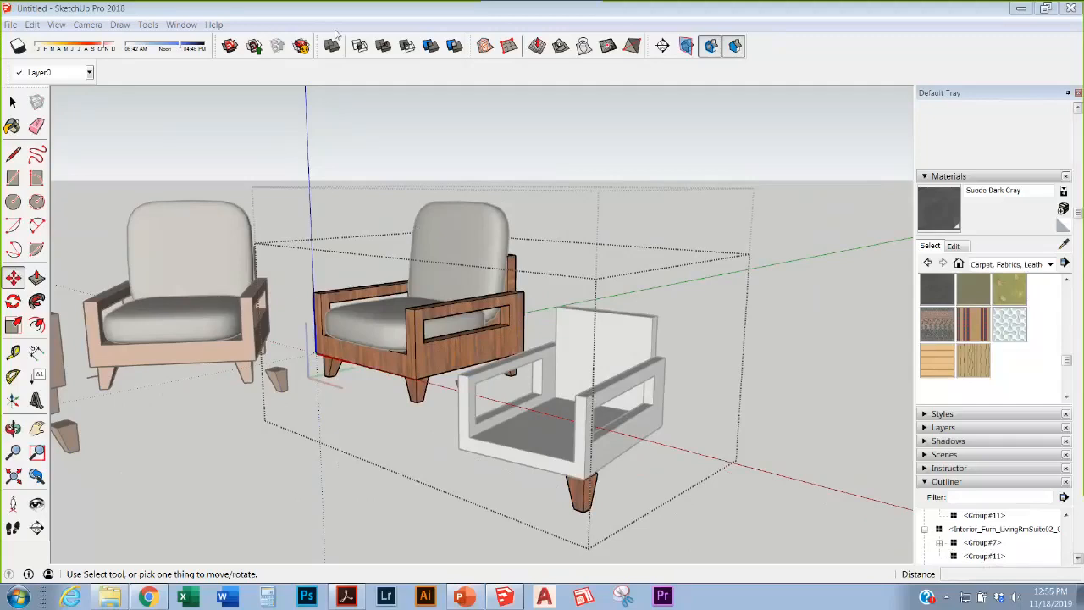
Step: Search the 3D Warehouse for 'kohler faucet'
click(233, 49)
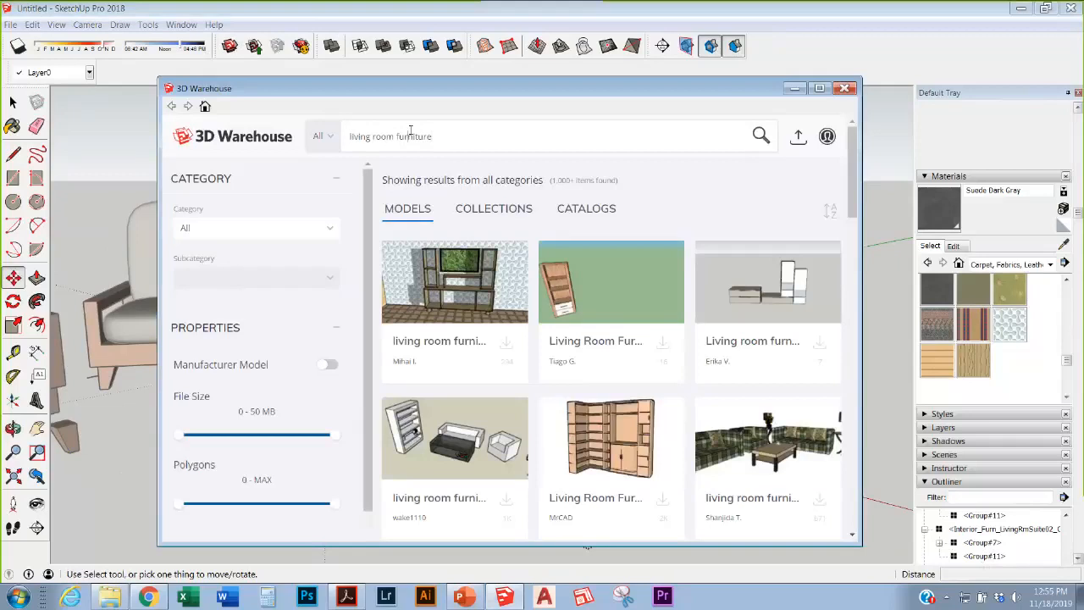
drag(434, 137, 340, 139)
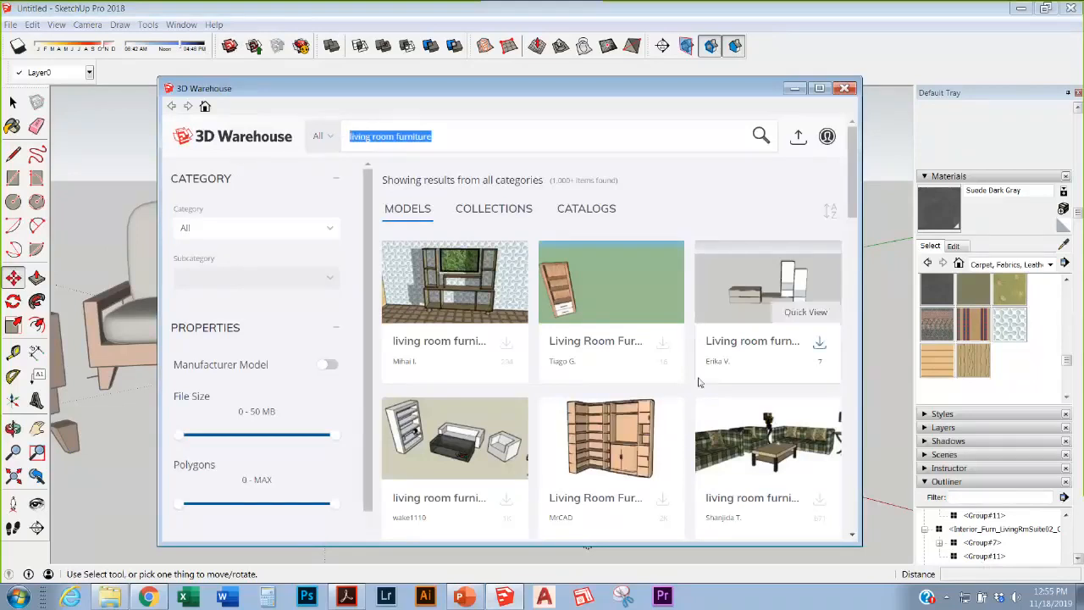
text(kohler faucet)
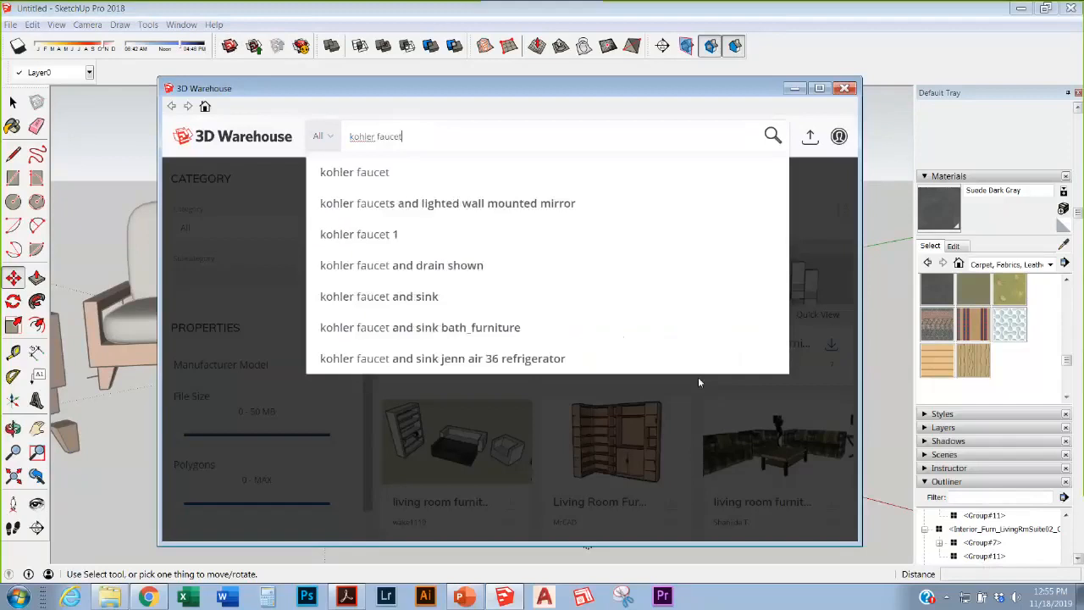
key(Return)
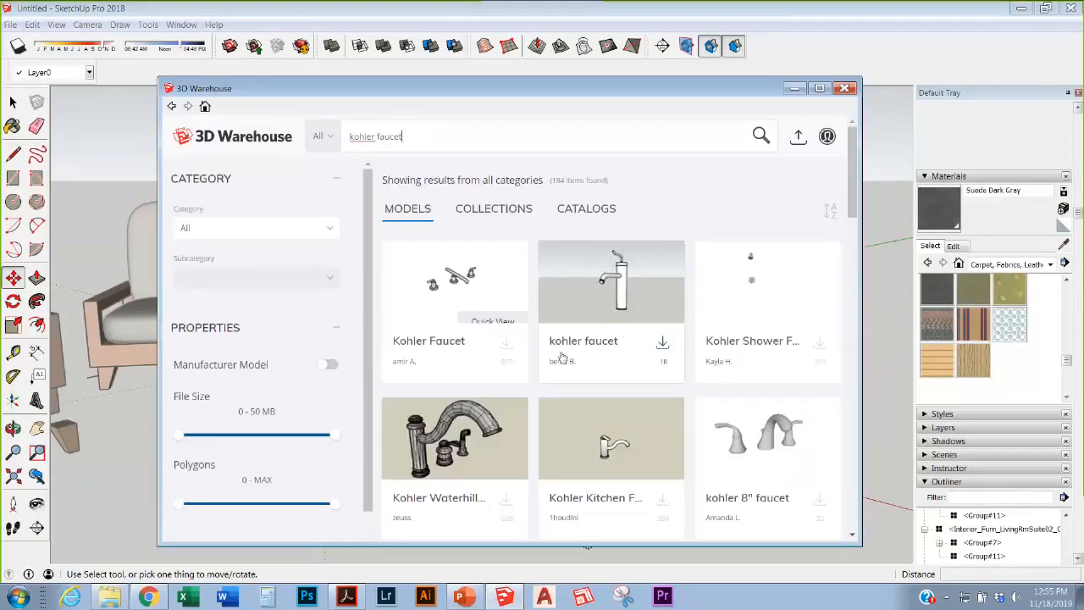
Step: Browse the kohler faucet results, then close the 3D Warehouse
scroll(712, 332, down, 5)
scroll(712, 332, down, 5)
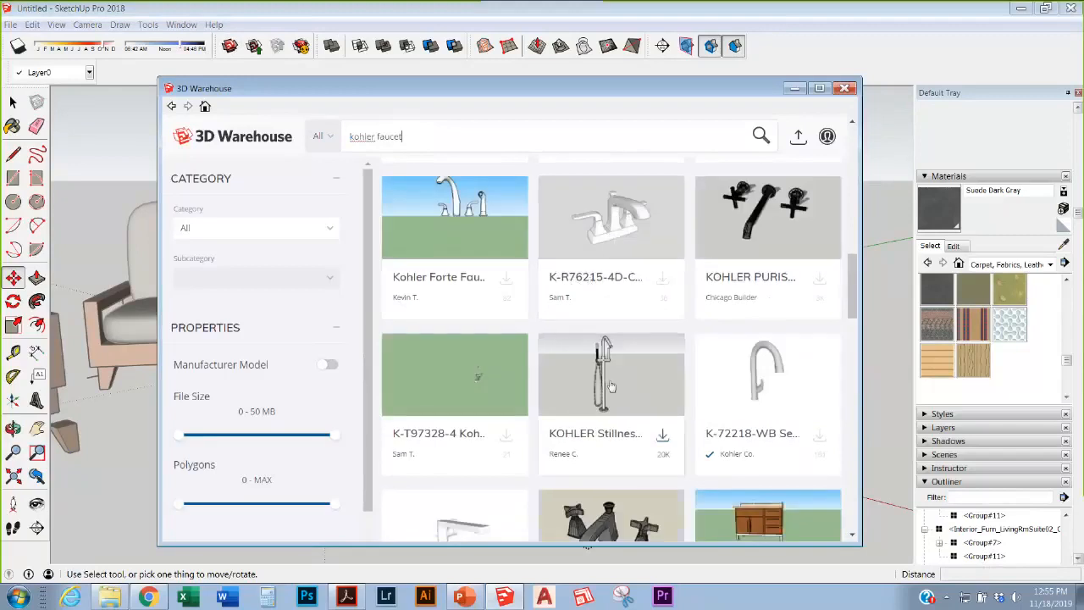
scroll(719, 440, down, 3)
scroll(721, 364, down, 5)
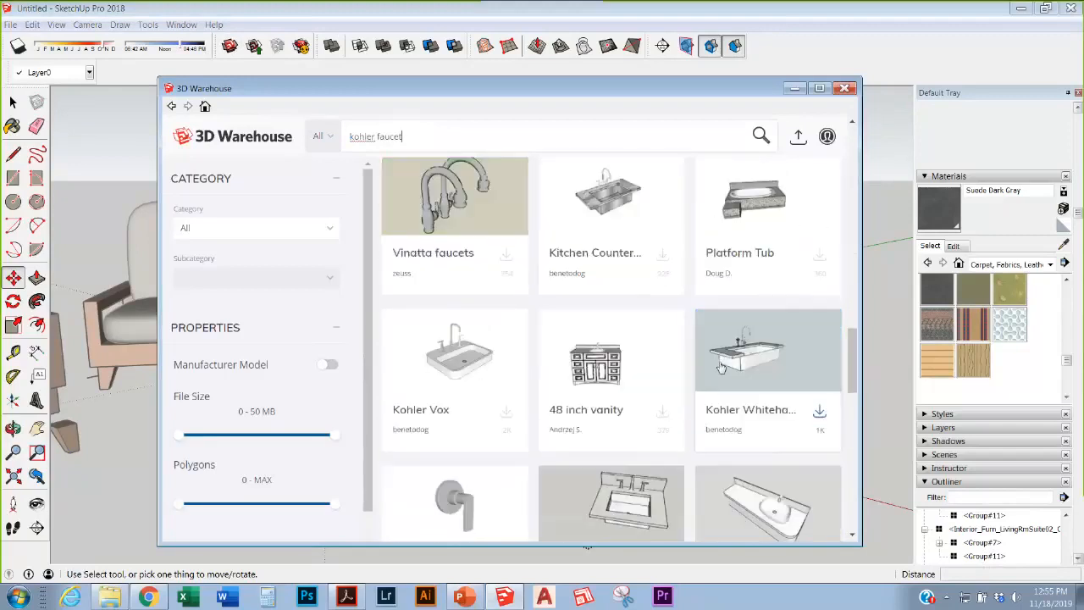
scroll(595, 401, down, 3)
scroll(596, 401, down, 3)
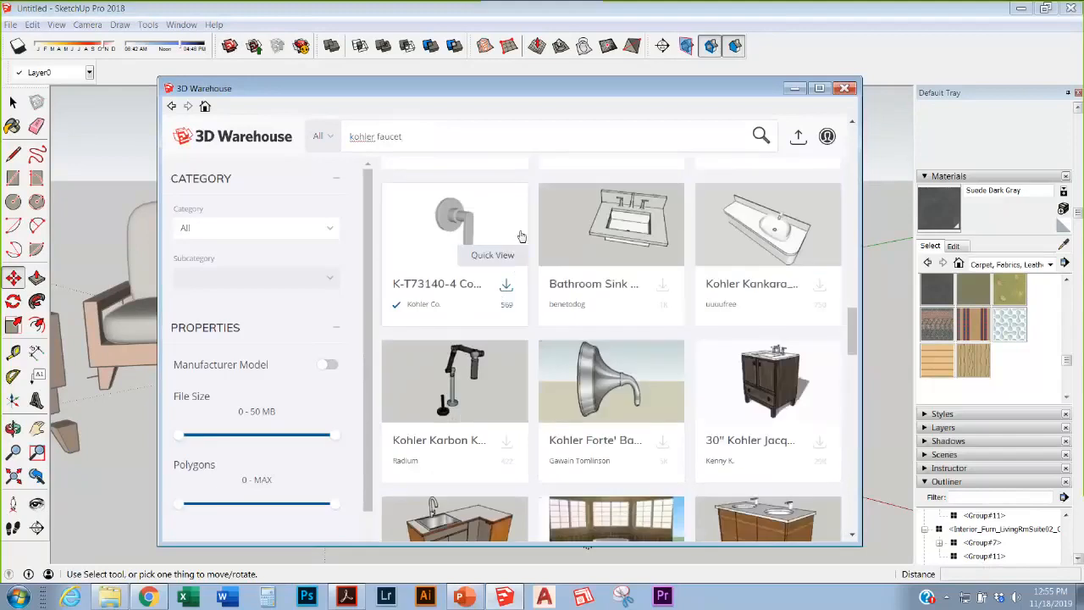
scroll(441, 410, down, 3)
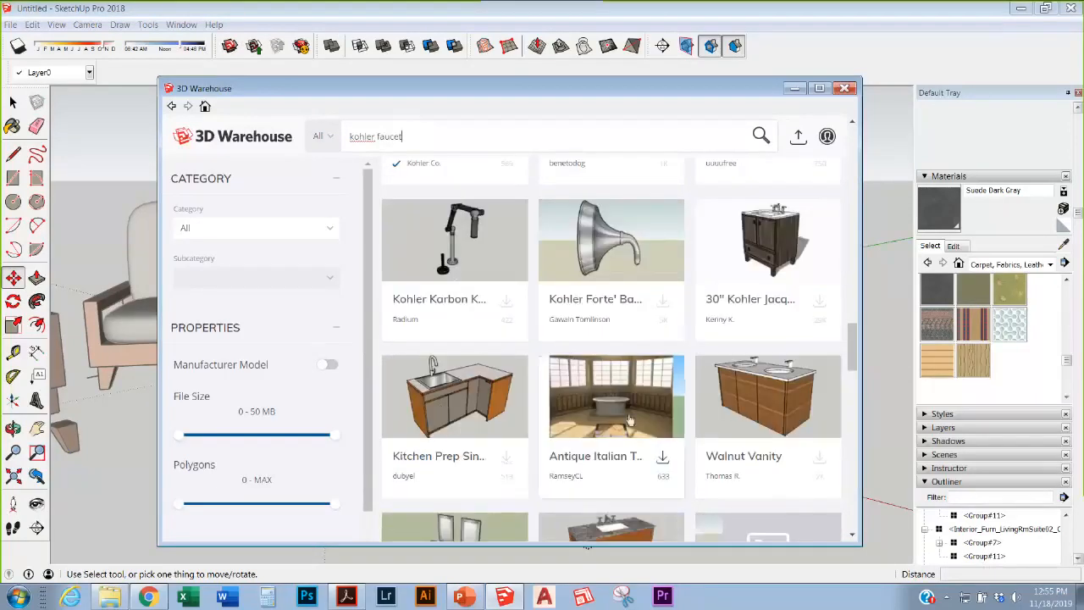
scroll(593, 407, down, 3)
scroll(660, 391, up, 3)
scroll(660, 391, up, 10)
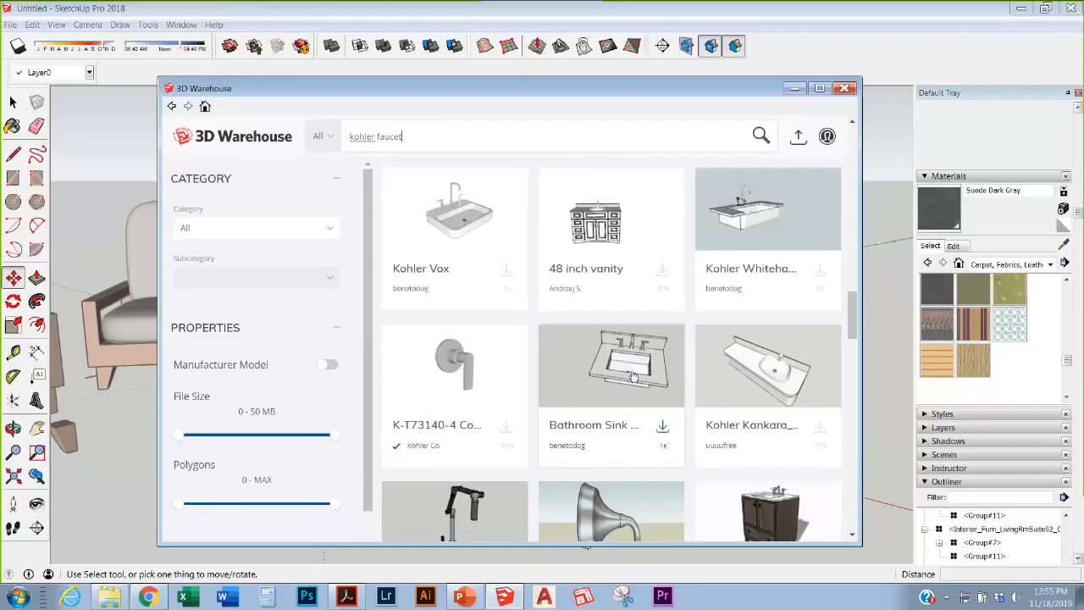
scroll(633, 376, up, 10)
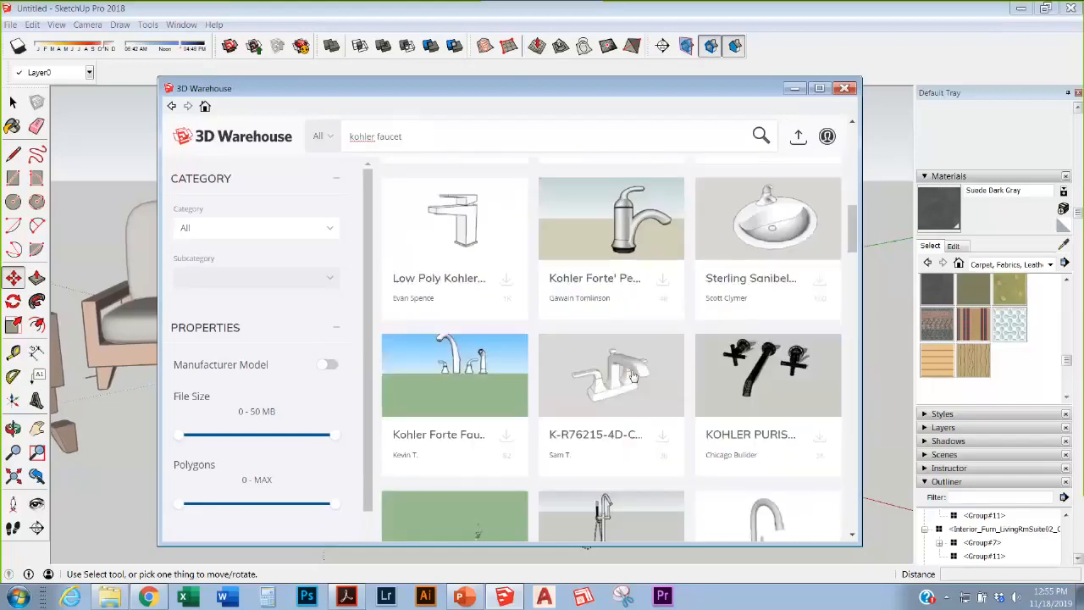
scroll(634, 376, up, 3)
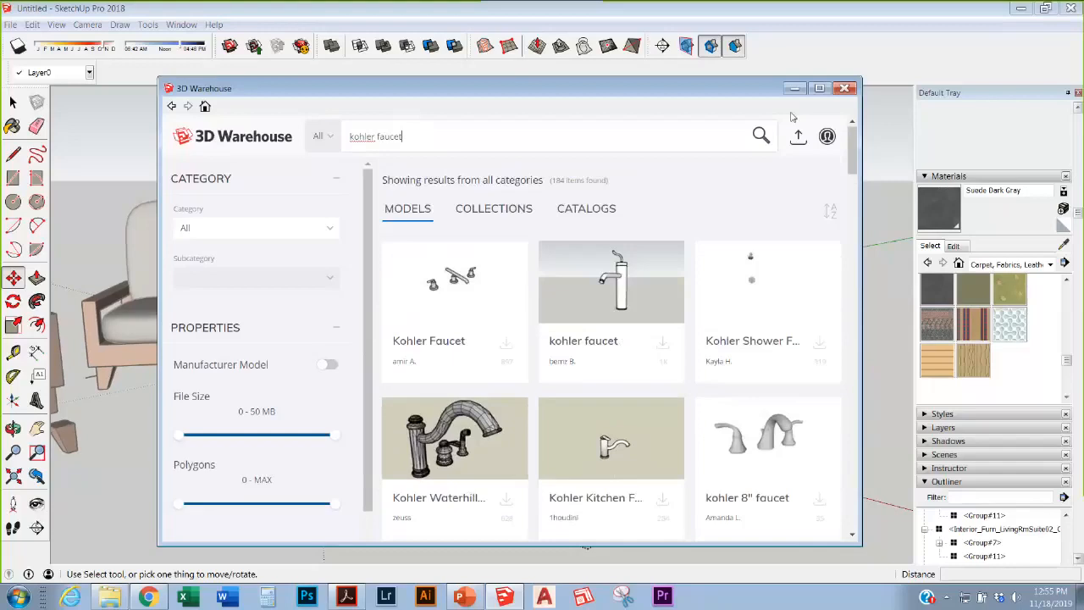
click(845, 88)
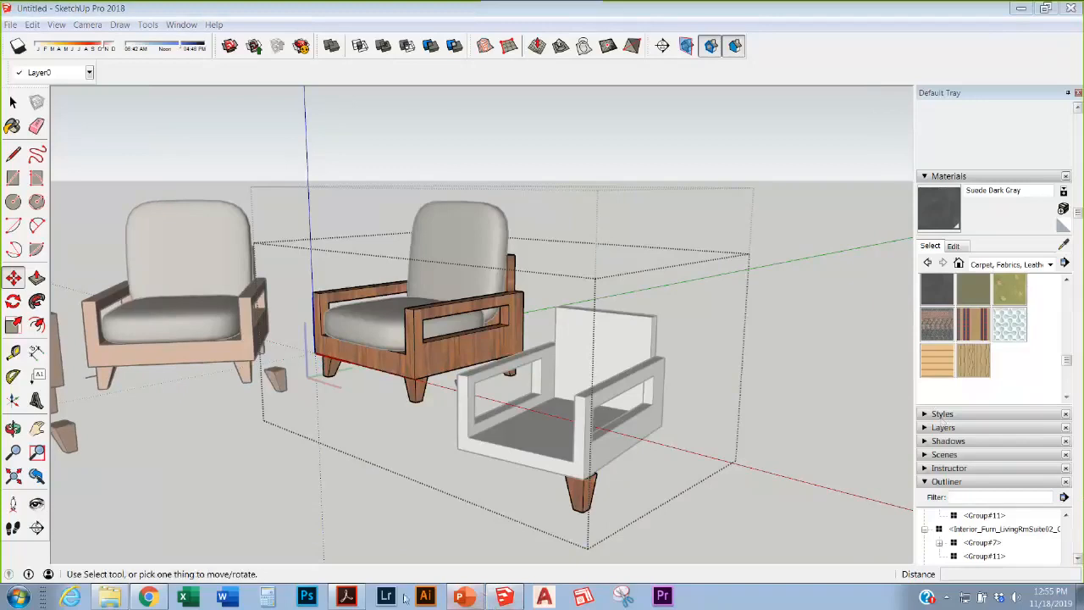
Step: Show PowerPoint slide 5, Basic Floorplan Creation, highlighting its bullet tips, then return to SketchUp
click(477, 595)
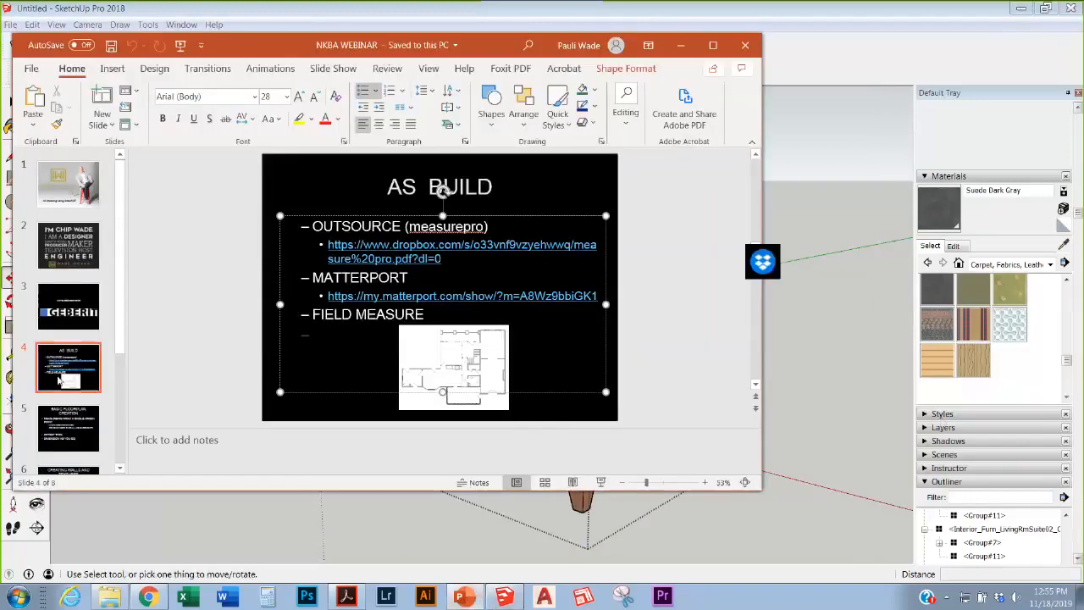
click(73, 430)
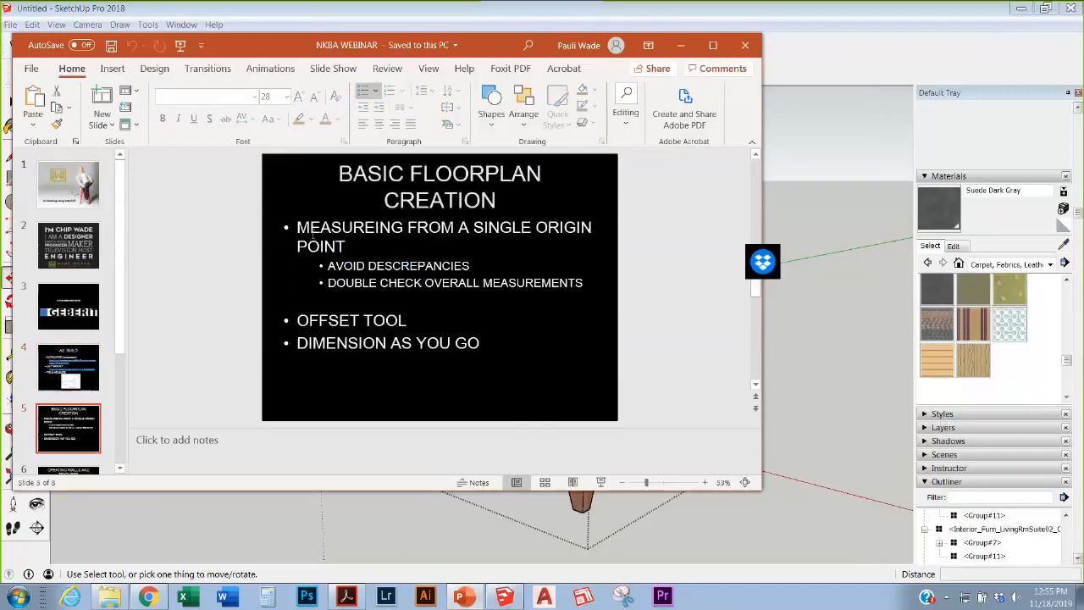
drag(294, 227, 471, 323)
click(499, 343)
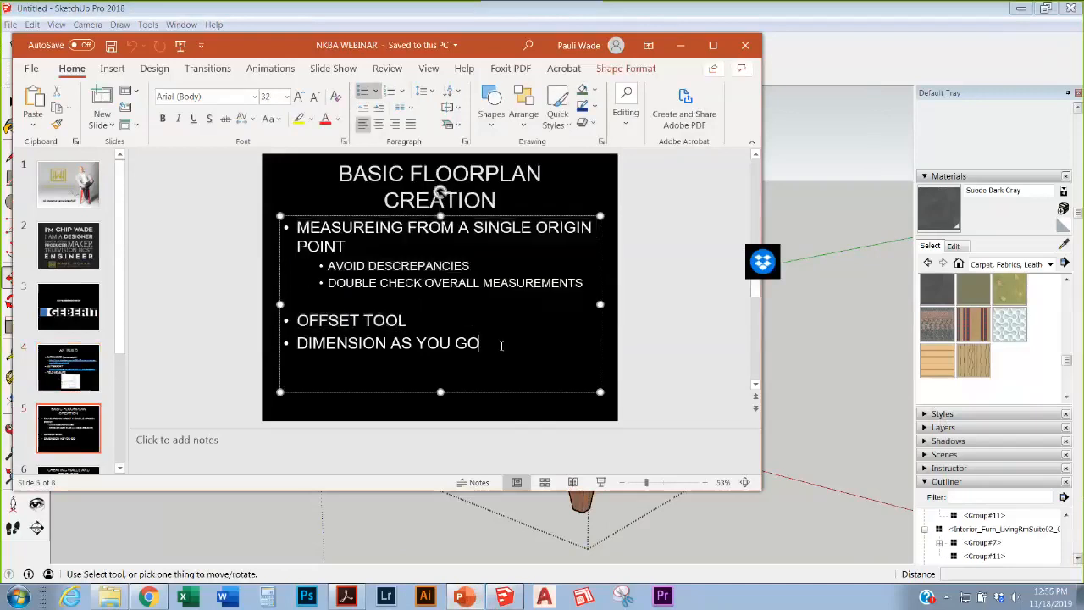
click(91, 421)
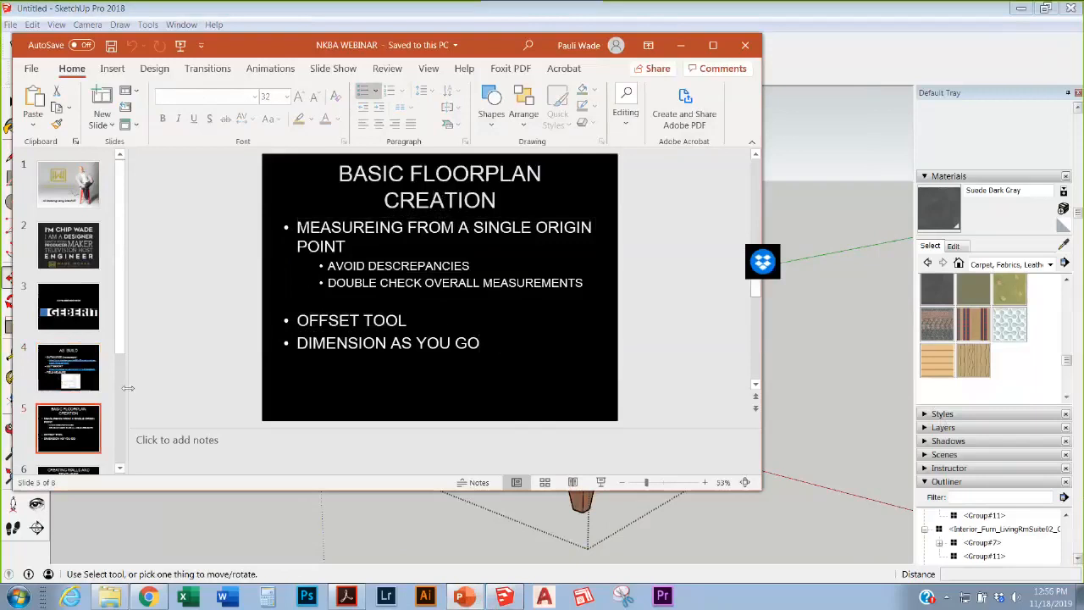
scroll(125, 345, down, 1)
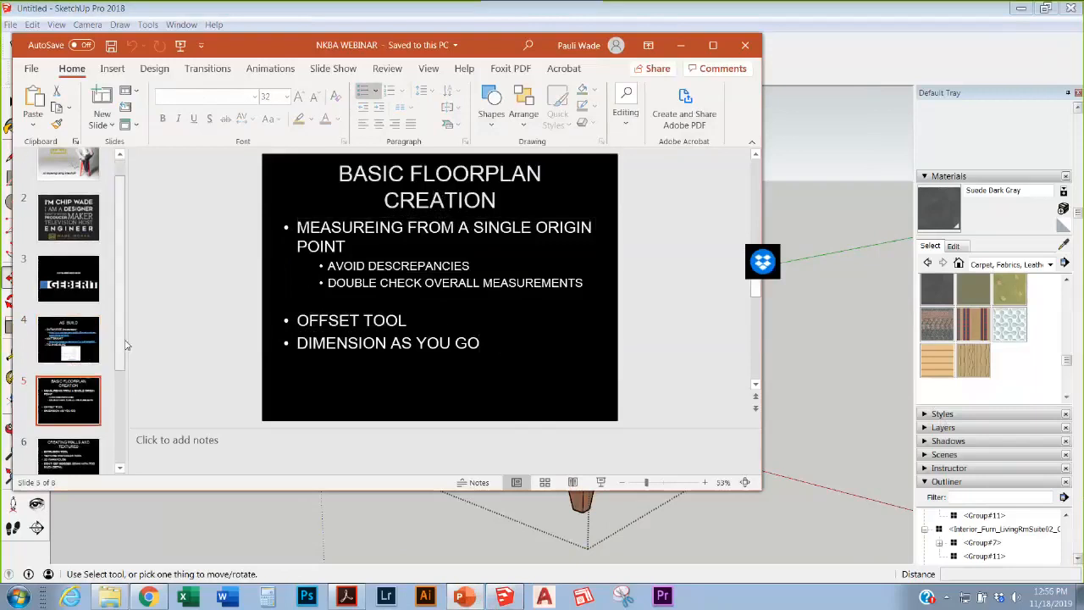
drag(123, 344, 123, 426)
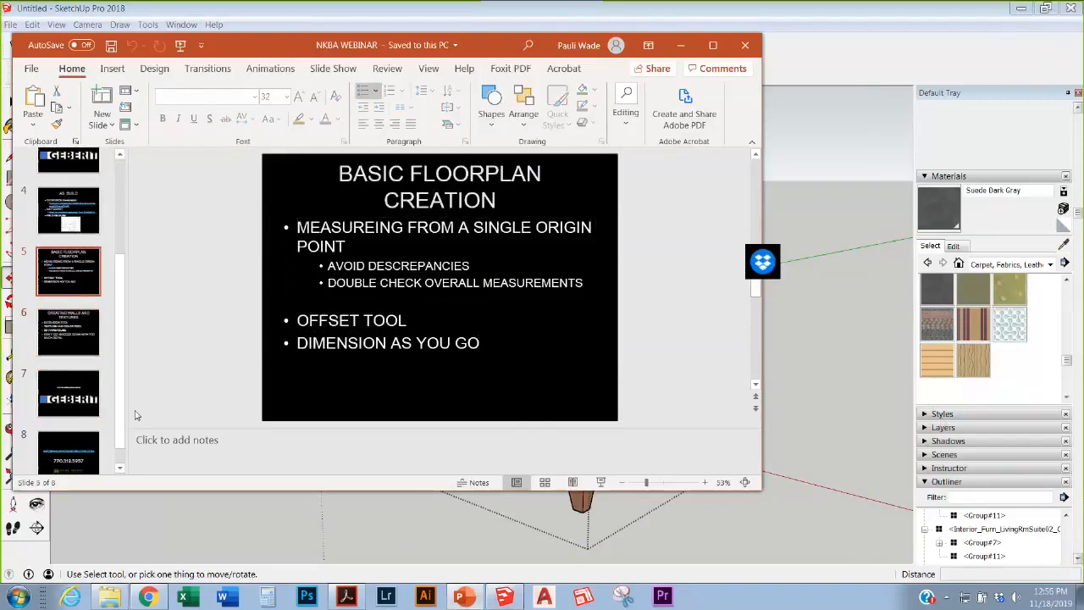
click(321, 499)
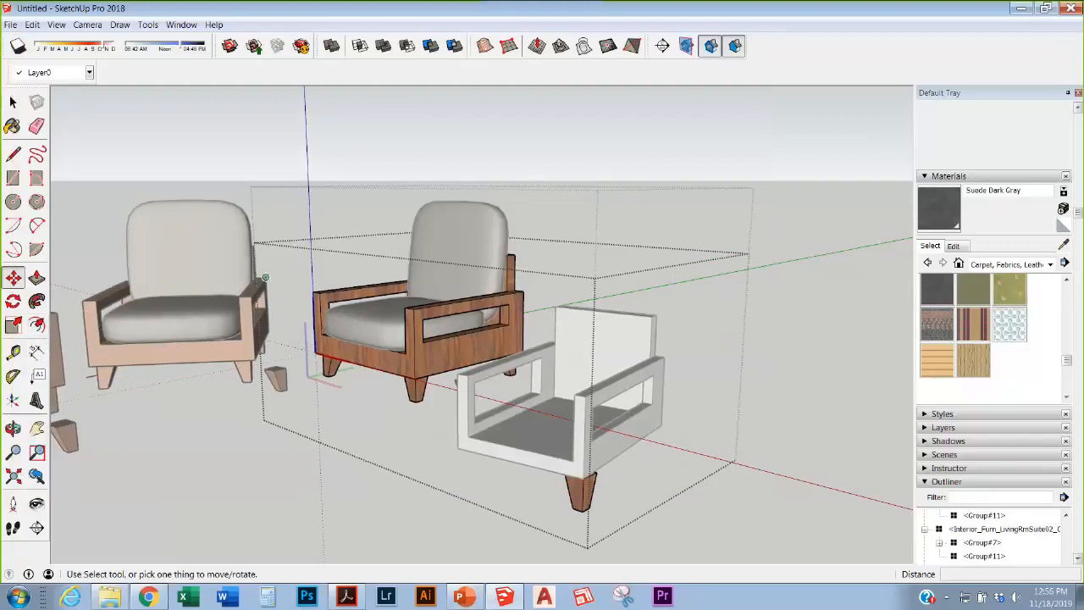
Step: Draw a test rectangle on the chair, then undo it
click(12, 177)
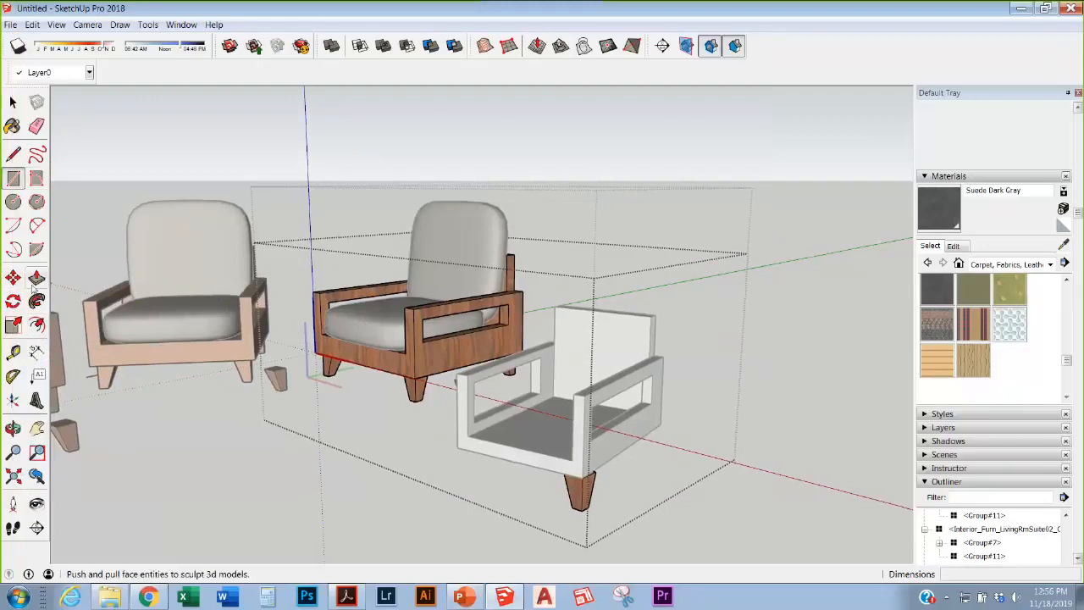
scroll(542, 360, down, 1)
click(218, 494)
click(370, 487)
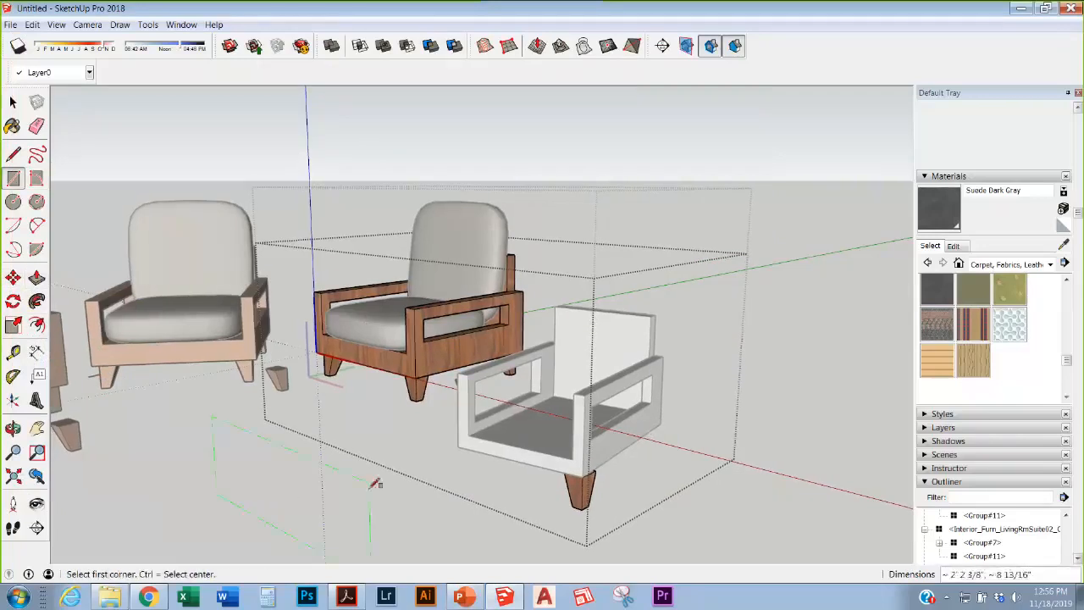
mouse_move(376, 484)
middle_down()
mouse_move(404, 406)
mouse_move(372, 394)
mouse_move(407, 415)
mouse_move(502, 429)
middle_up()
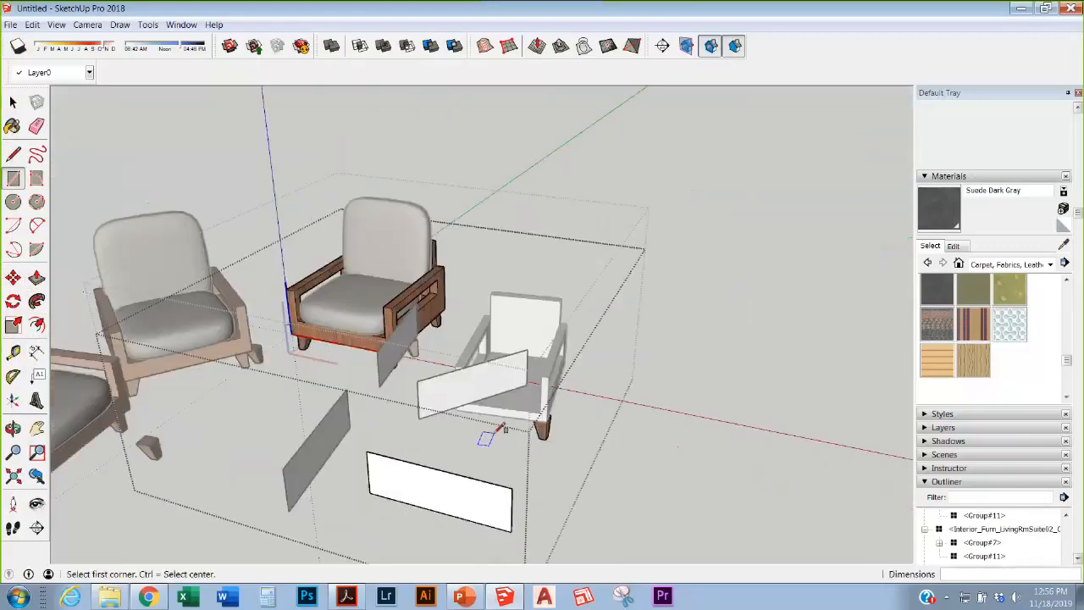
key(ctrl+z)
key(ctrl+z)
key(ctrl+z)
key(ctrl+z)
key(ctrl+z)
key(ctrl+z)
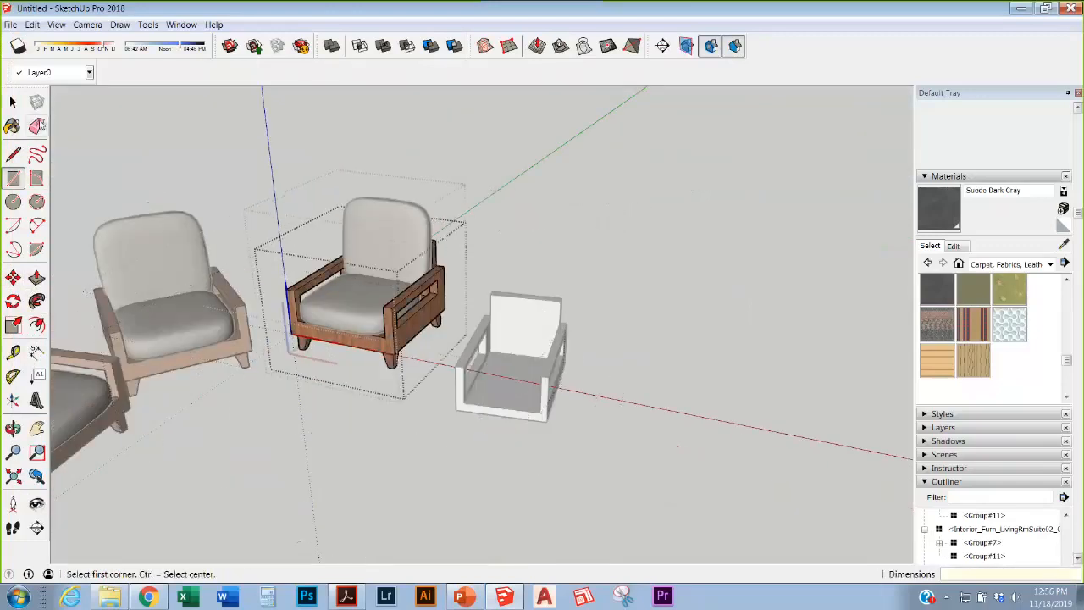
Step: Exit the chair group and bring the plan with DIA 8' and DIA 5' 5" circles into view
click(14, 103)
double_click(351, 433)
middle_drag(544, 217, 226, 387)
scroll(612, 390, down, 8)
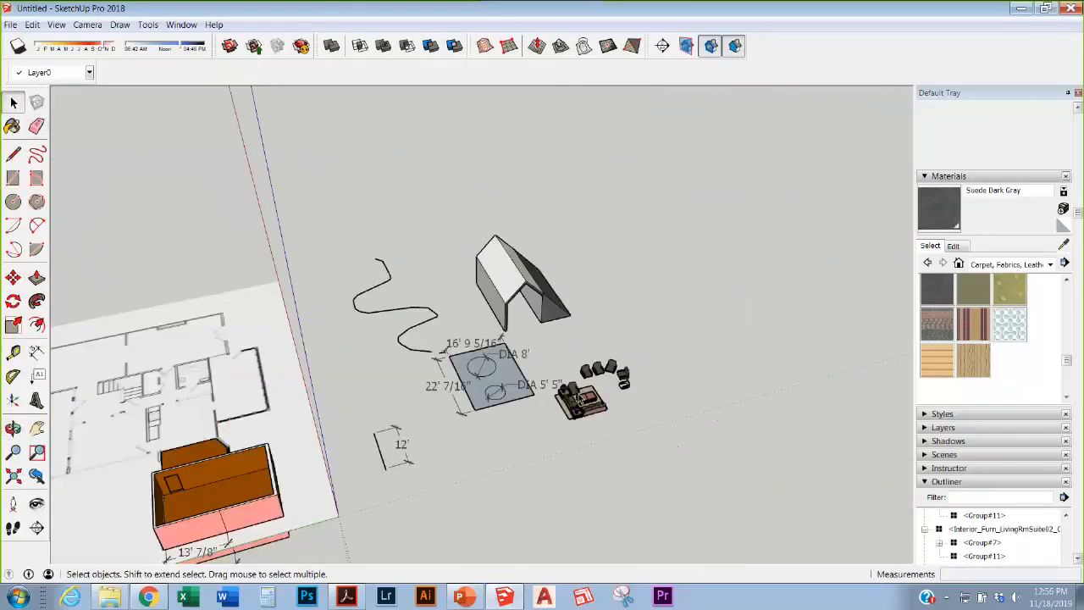
scroll(585, 419, up, 5)
scroll(455, 363, up, 2)
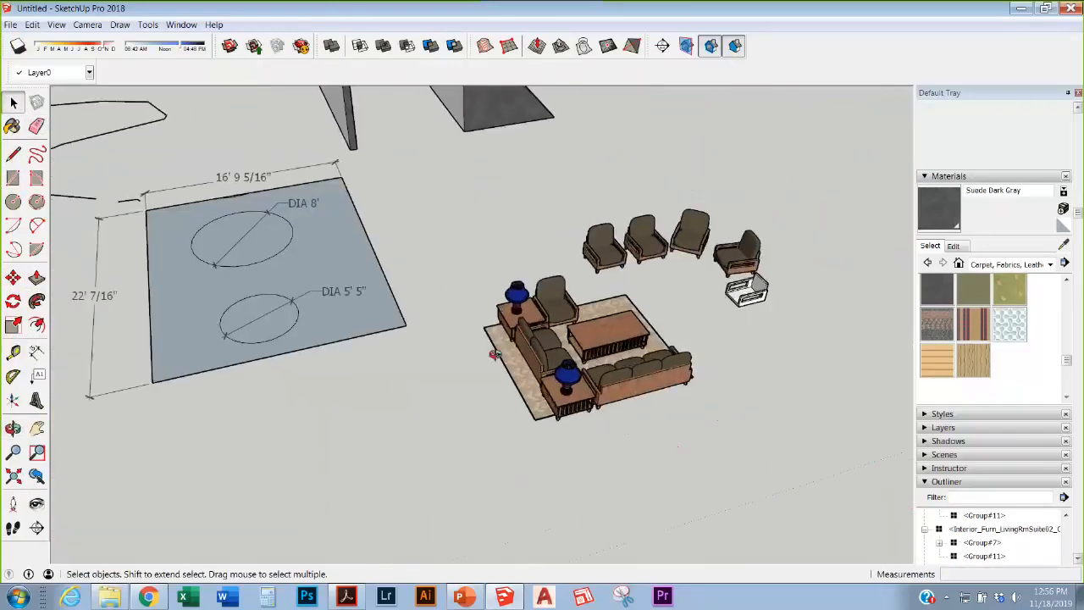
scroll(253, 288, up, 4)
Step: Extrude the DIA 5' 5" circle into a cylinder standing above the plane
click(345, 306)
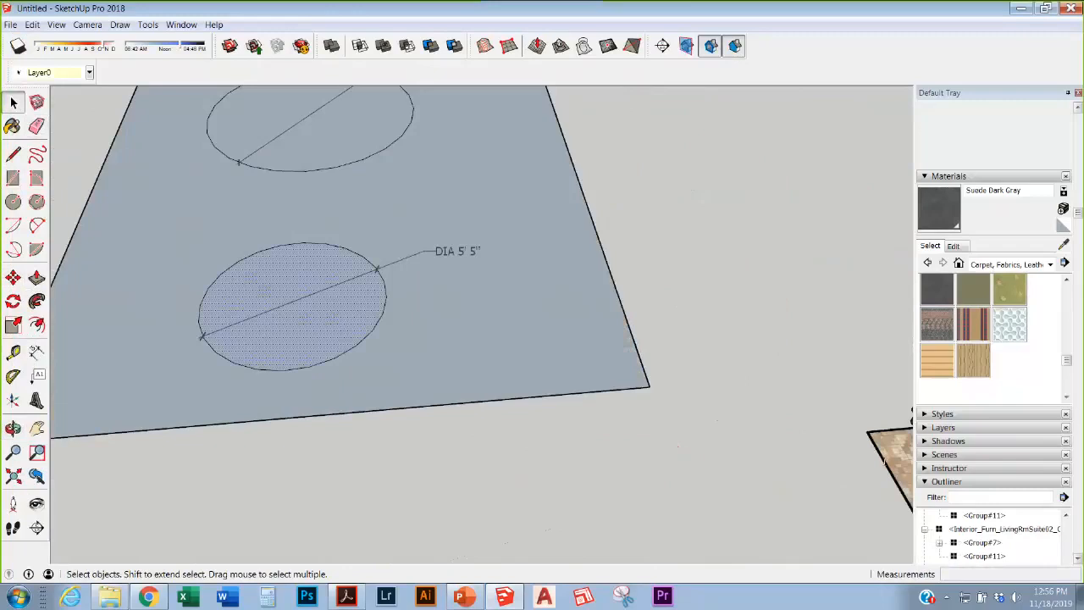
key(p)
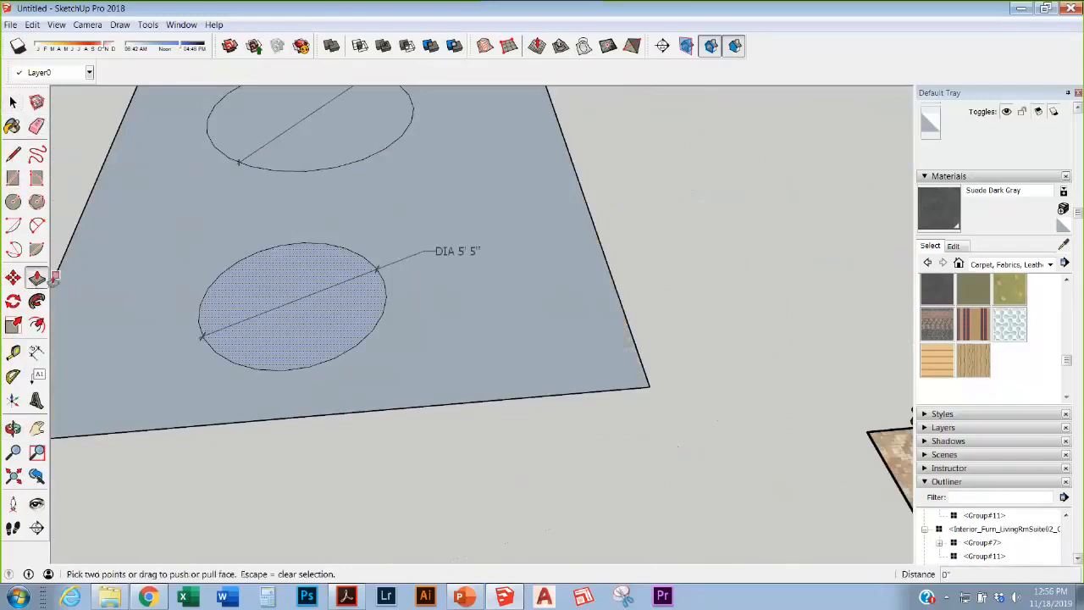
click(293, 316)
scroll(331, 305, down, 4)
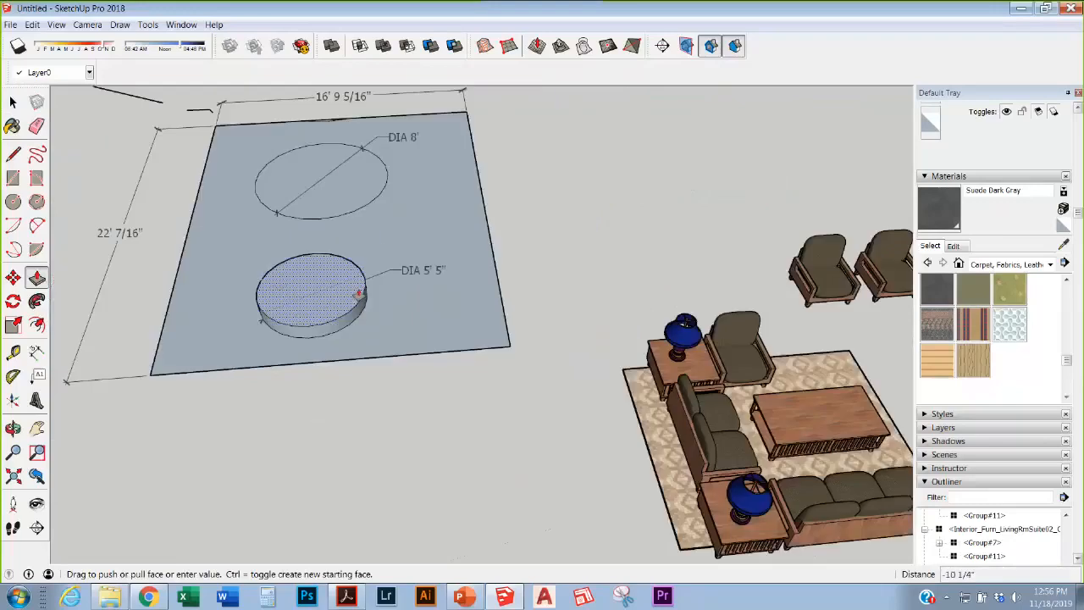
middle_drag(303, 261, 447, 174)
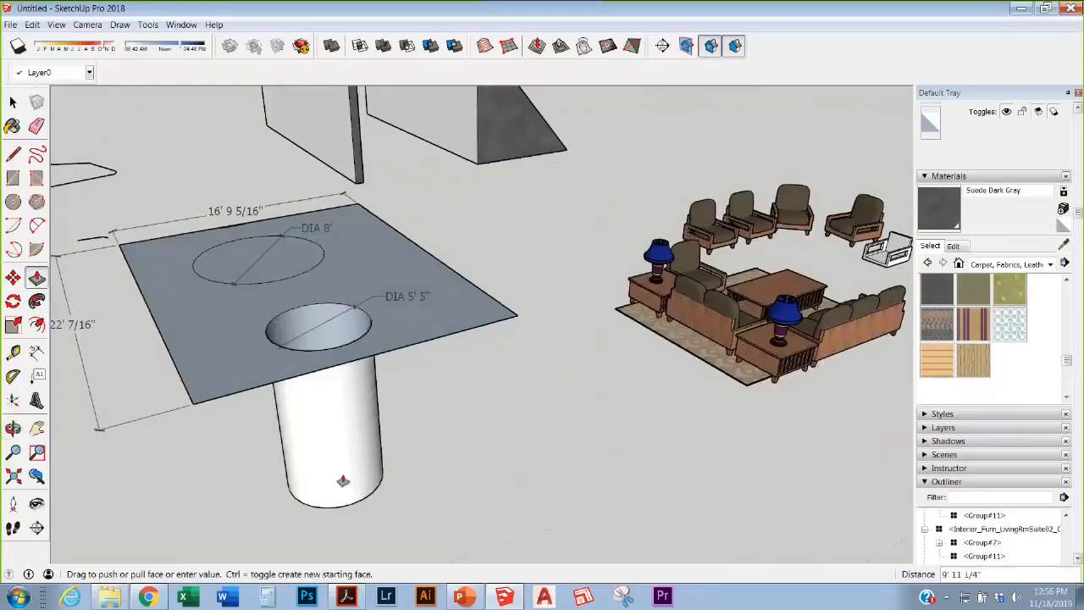
click(342, 424)
middle_drag(341, 424, 331, 513)
click(345, 422)
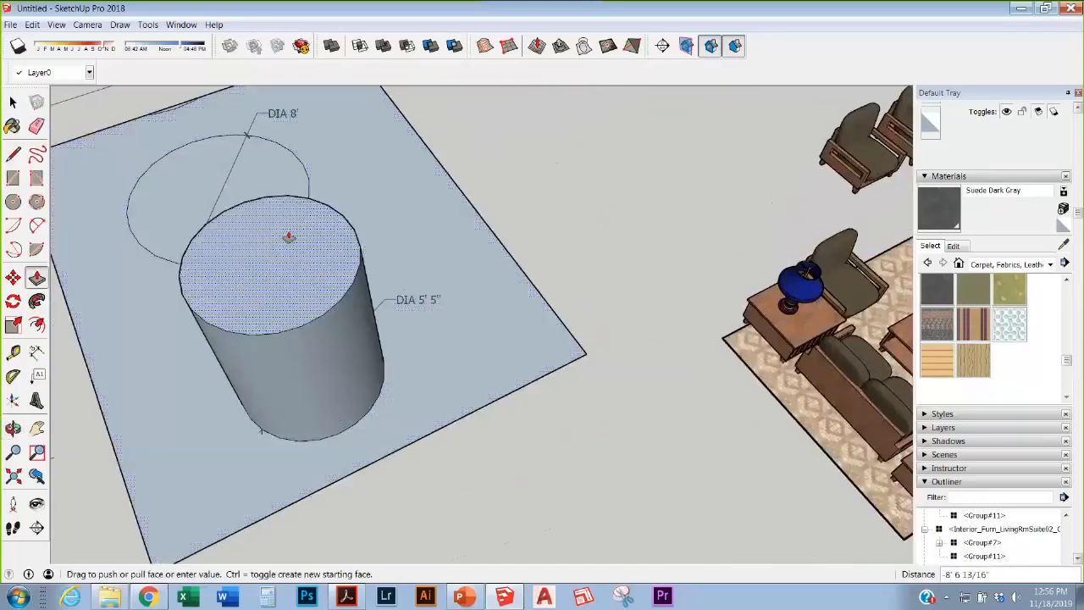
click(289, 238)
scroll(293, 244, down, 3)
scroll(296, 247, up, 2)
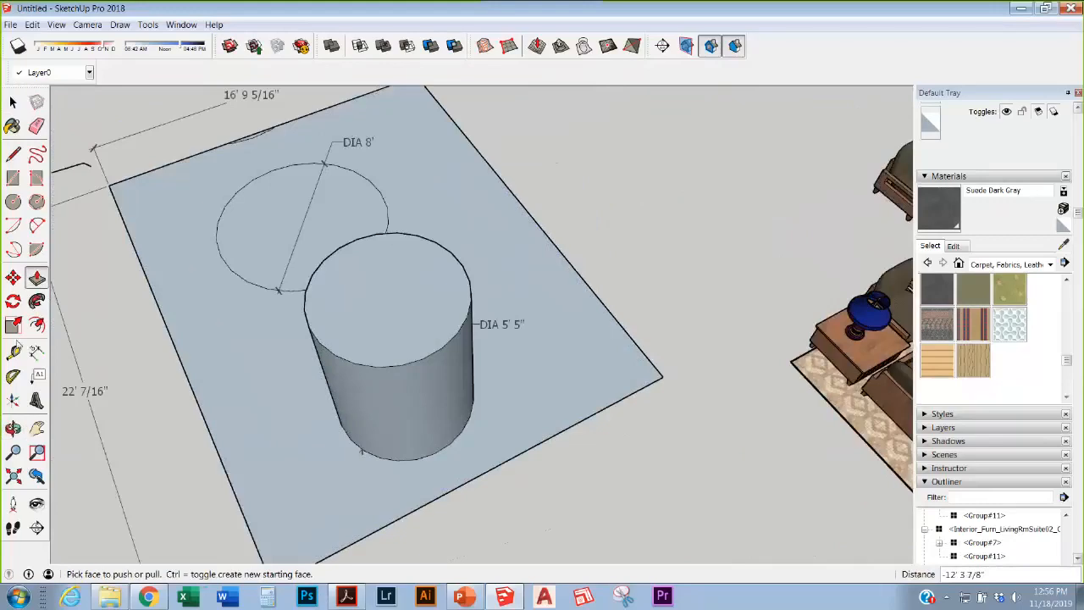
Step: Offset an inner circle on the cylinder top and lower the outer ring, leaving the centre raised
click(36, 325)
double_click(421, 344)
key(p)
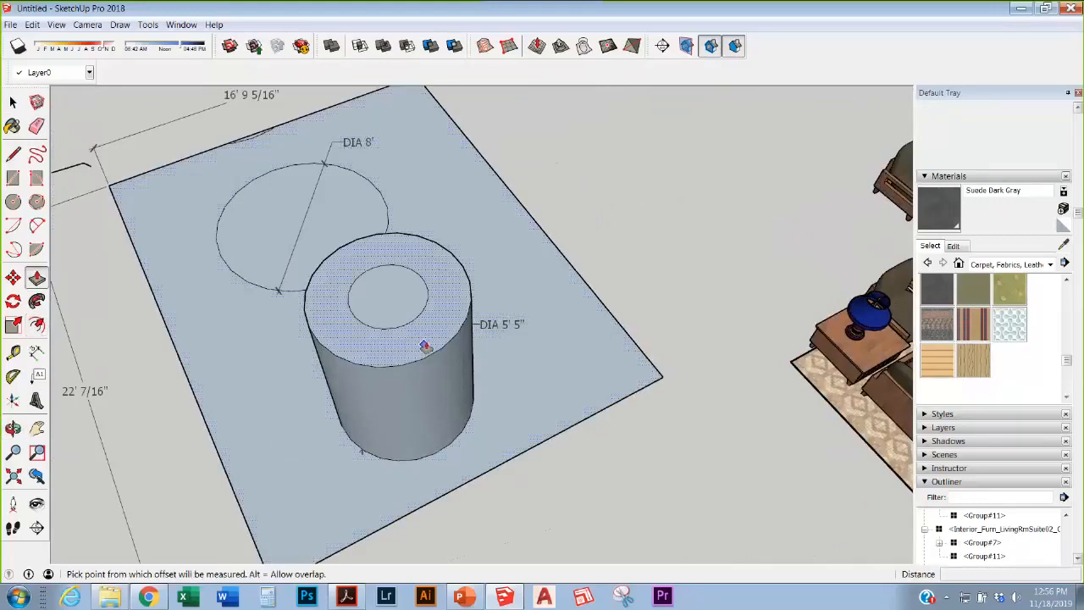
click(425, 347)
click(387, 237)
scroll(381, 254, up, 1)
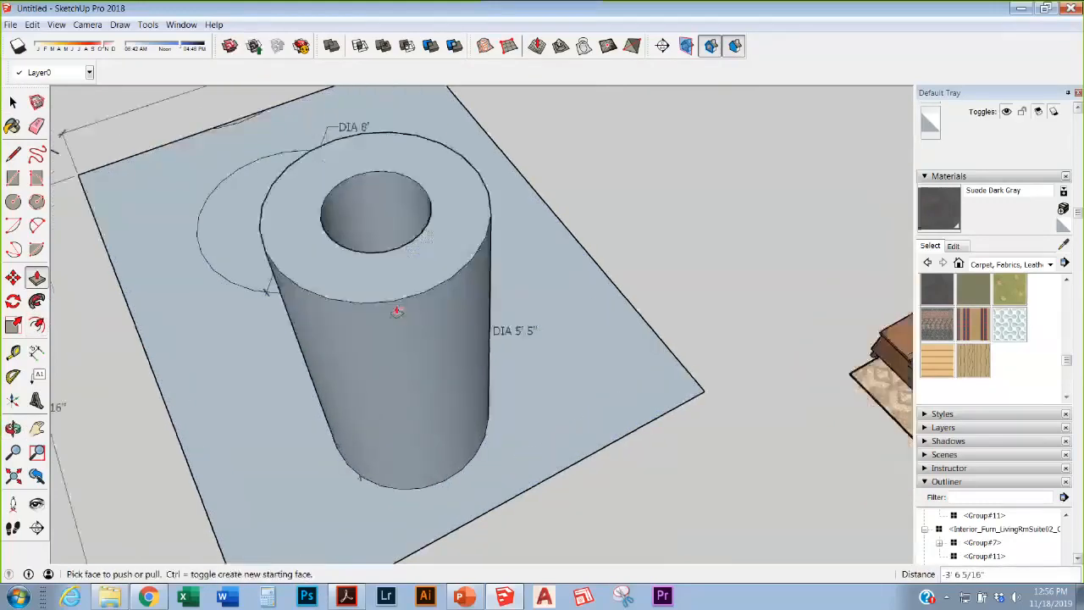
middle_drag(396, 311, 422, 365)
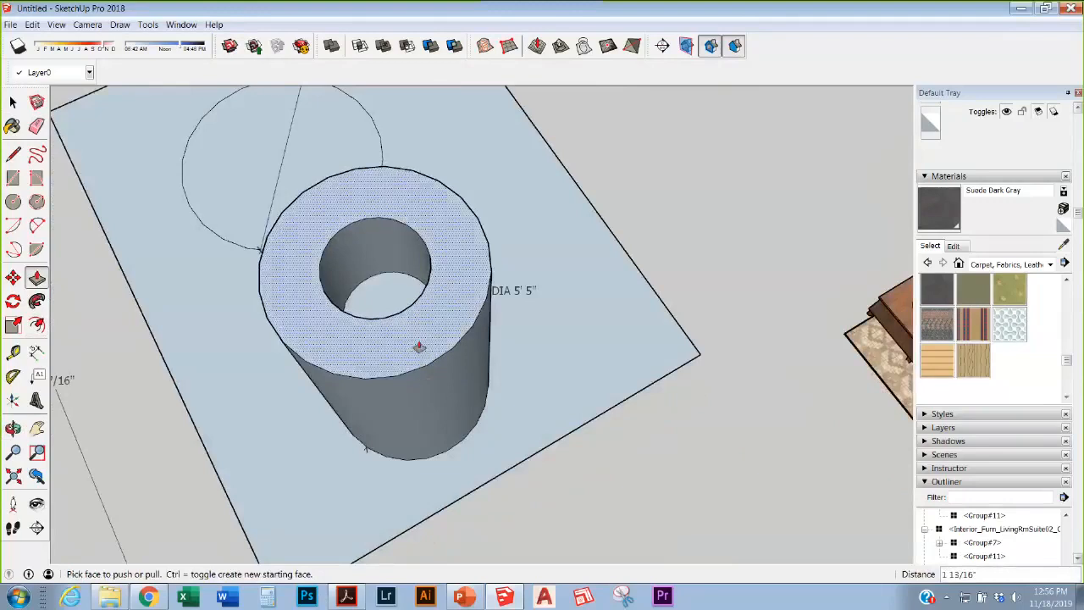
click(420, 348)
click(394, 381)
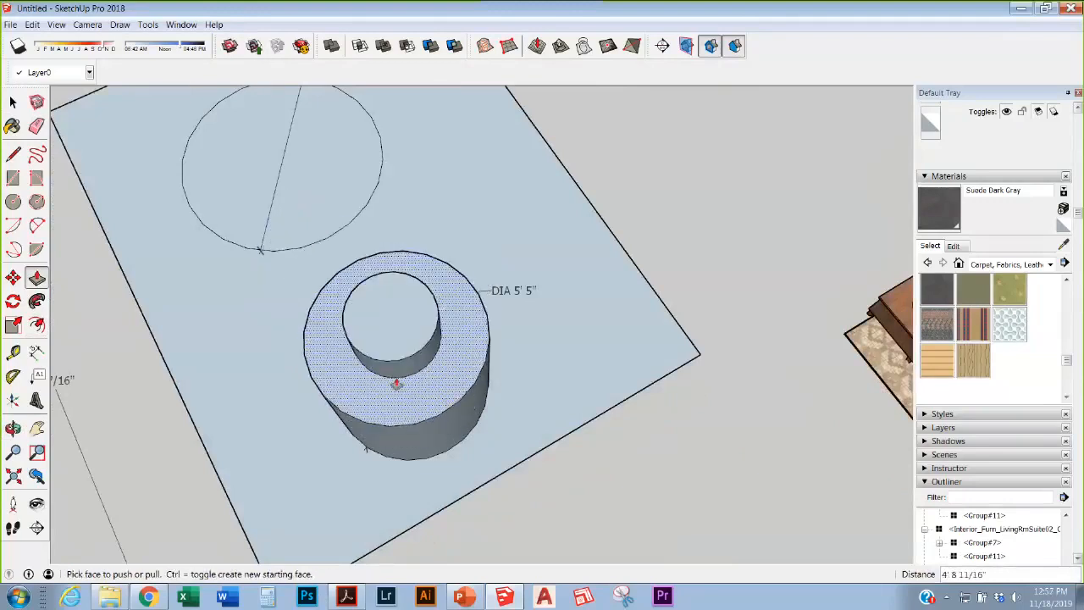
mouse_move(395, 381)
middle_down()
mouse_move(422, 295)
mouse_move(455, 242)
middle_up()
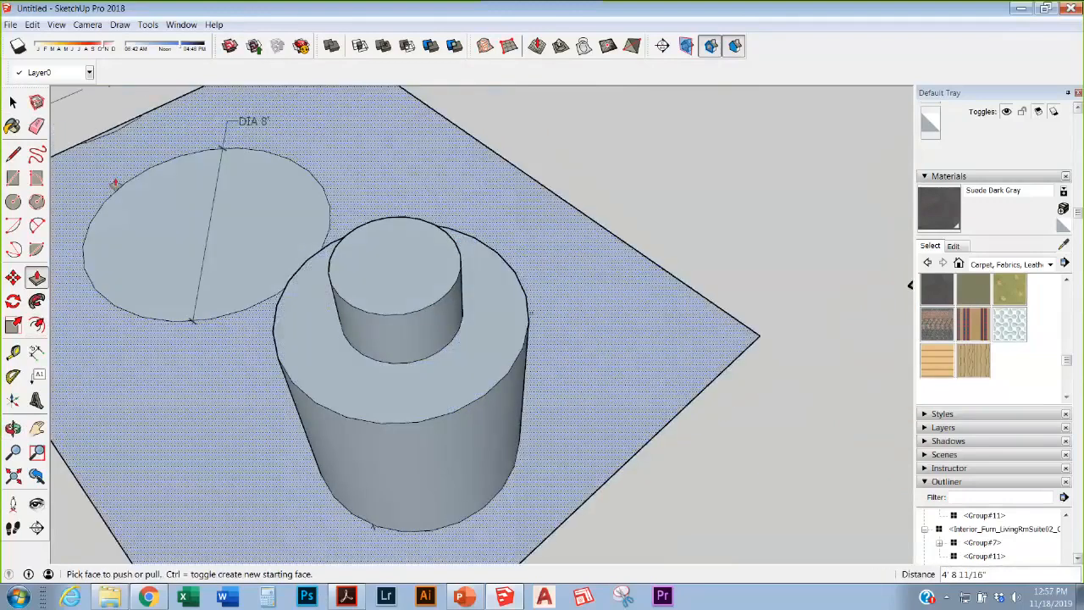
click(12, 125)
Step: Paint the inner cylinder's side and top and the outer ring Suede Green
click(973, 289)
click(423, 323)
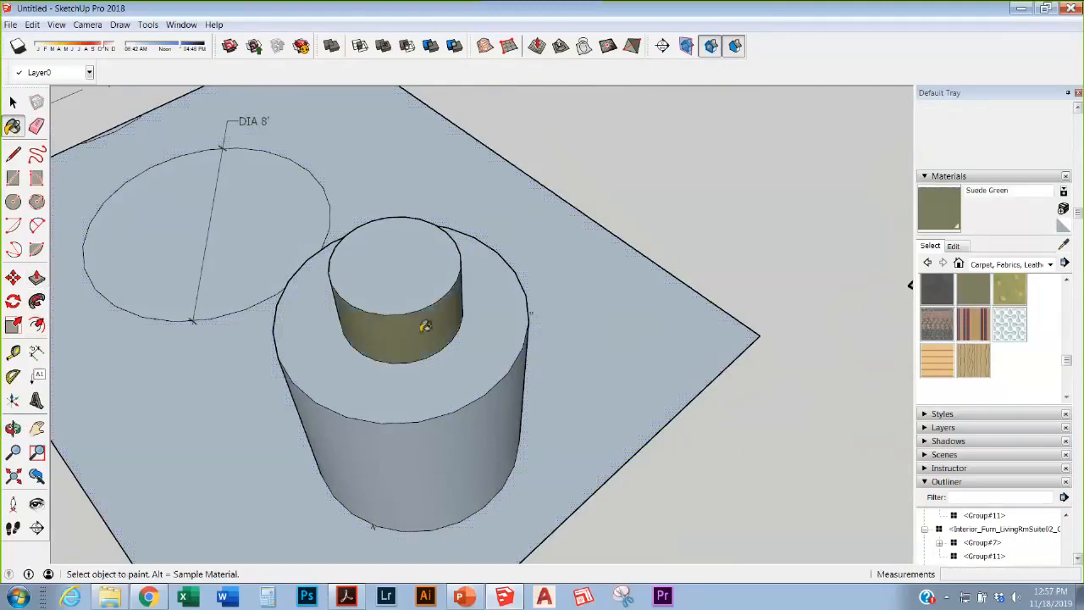
click(429, 293)
click(494, 391)
scroll(497, 407, down, 7)
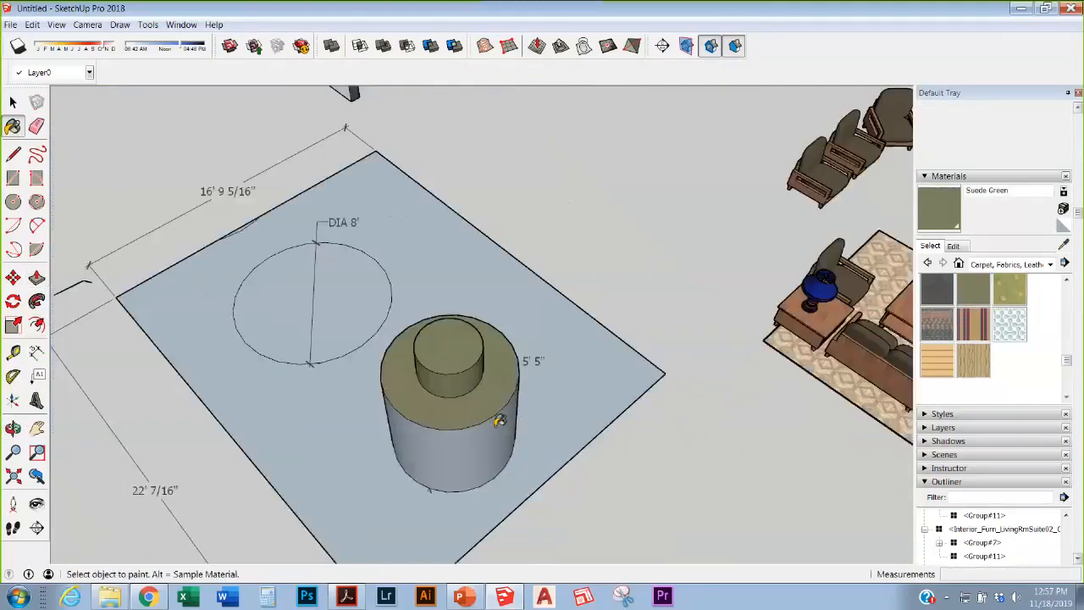
middle_drag(501, 420, 303, 365)
scroll(462, 381, up, 2)
scroll(461, 381, up, 1)
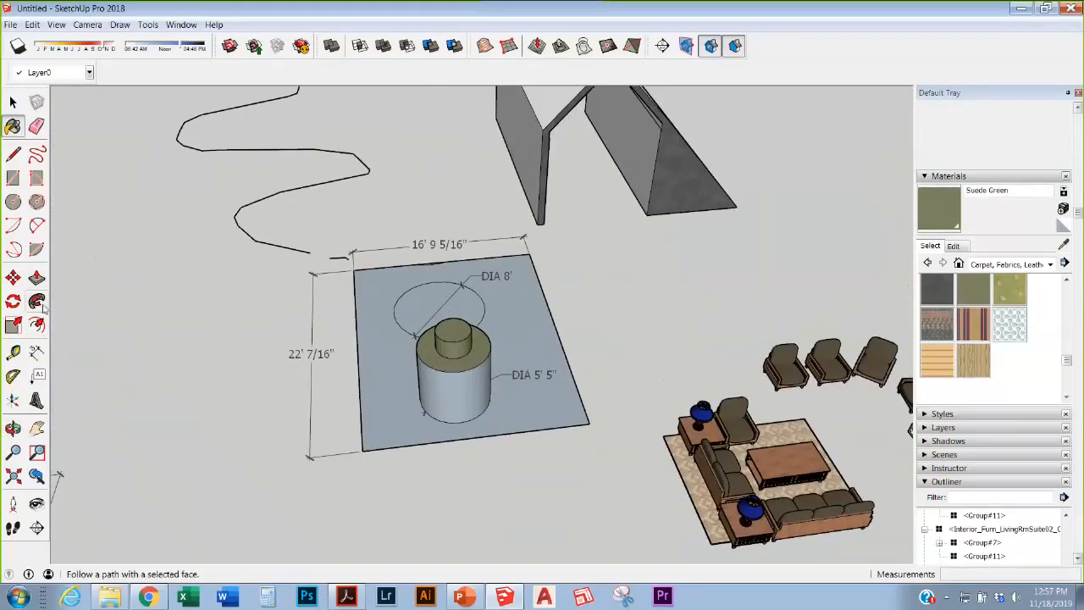
scroll(581, 465, down, 3)
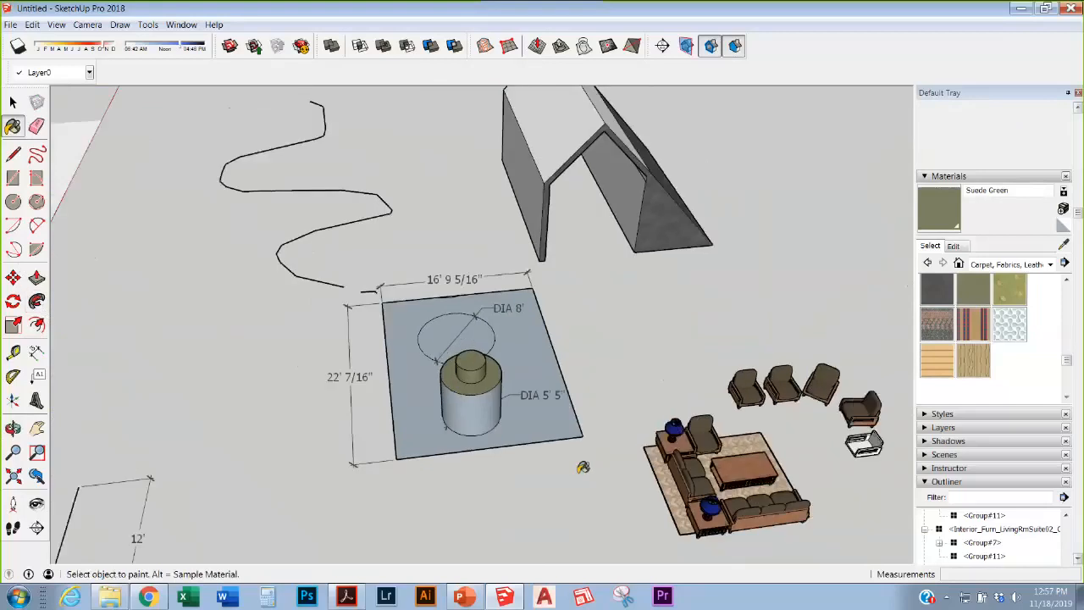
scroll(587, 184, up, 5)
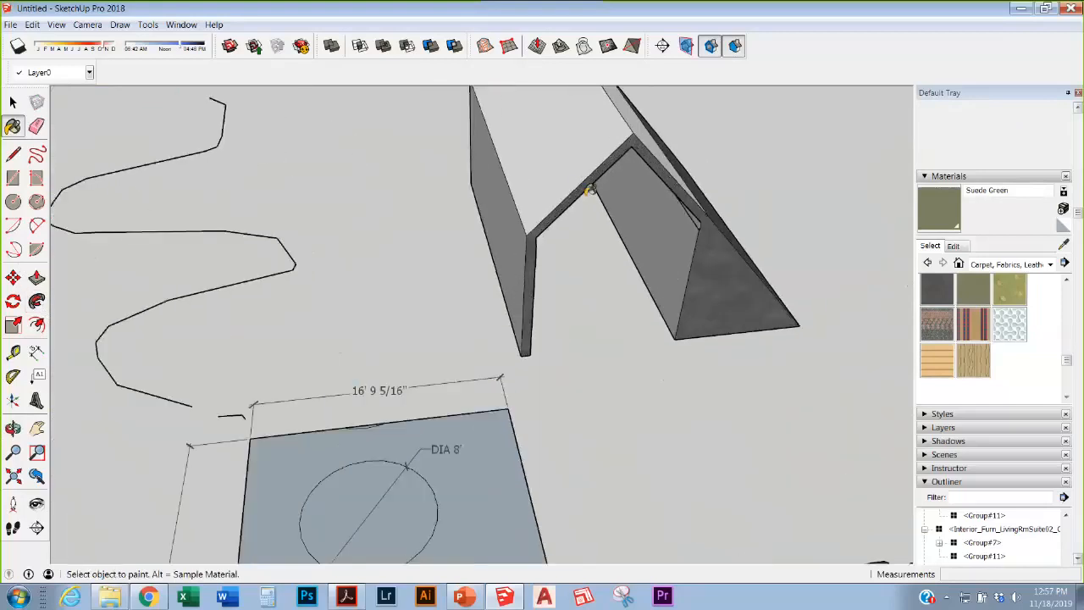
Step: Draw a small circle on the ground beside the shed and stepped column
middle_drag(590, 190, 401, 110)
scroll(470, 358, down, 6)
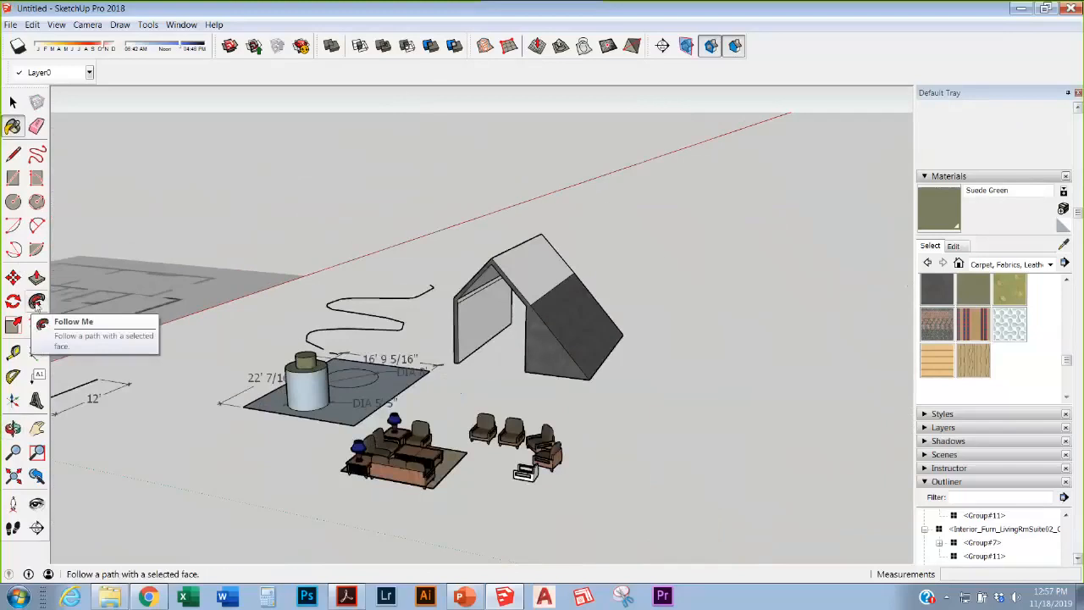
scroll(571, 294, down, 3)
scroll(338, 368, up, 6)
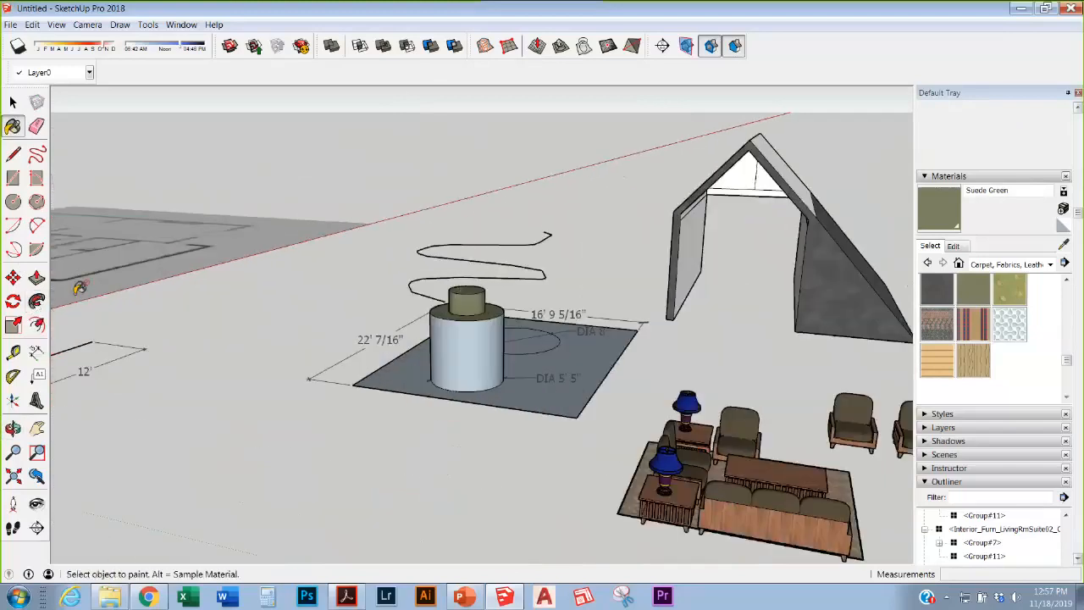
click(13, 201)
click(342, 453)
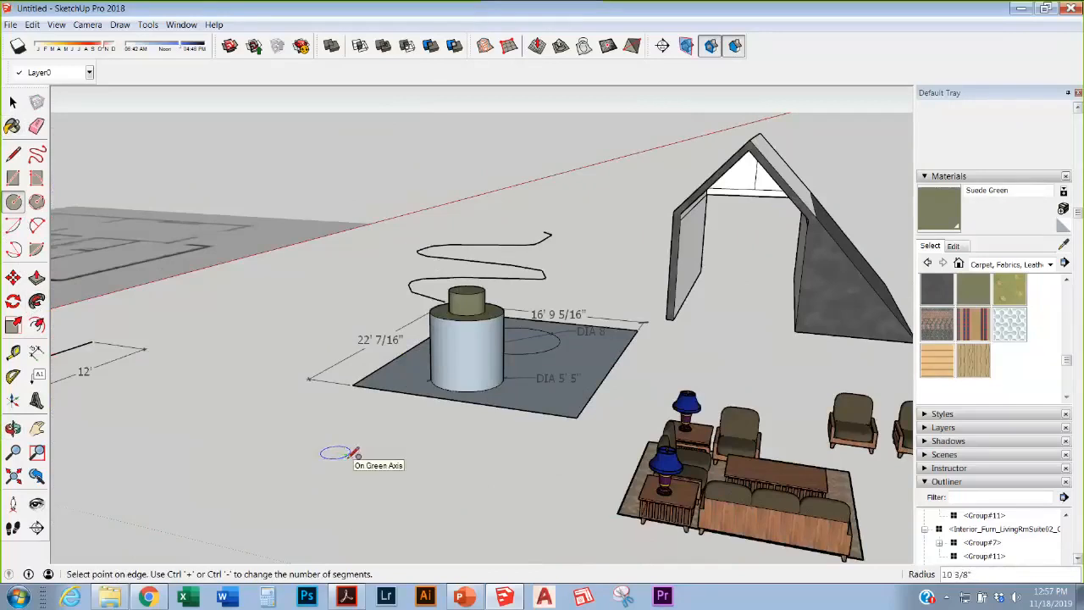
scroll(306, 406, up, 3)
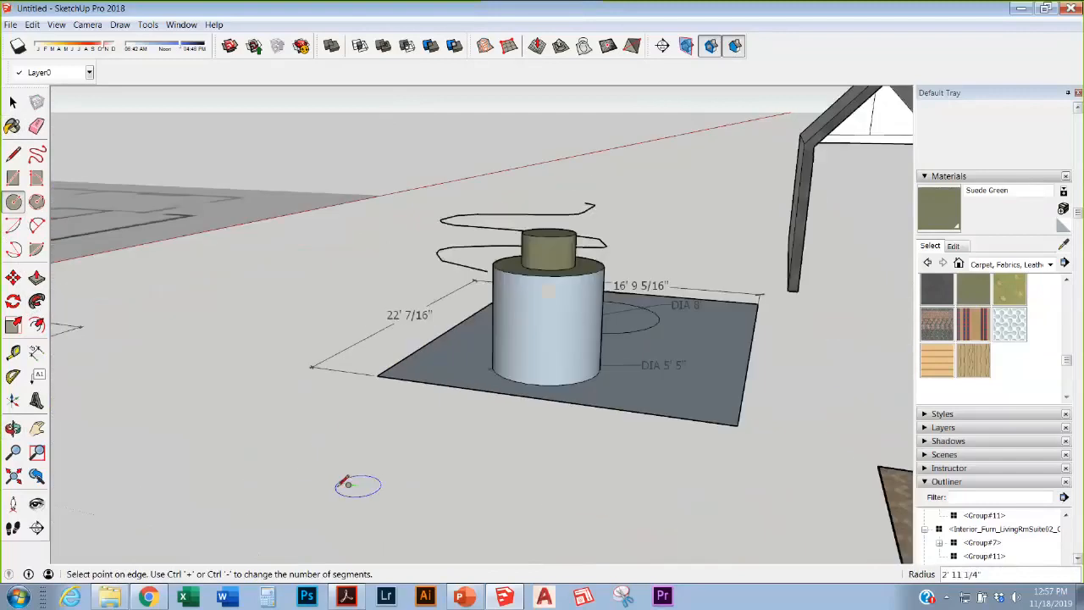
click(351, 481)
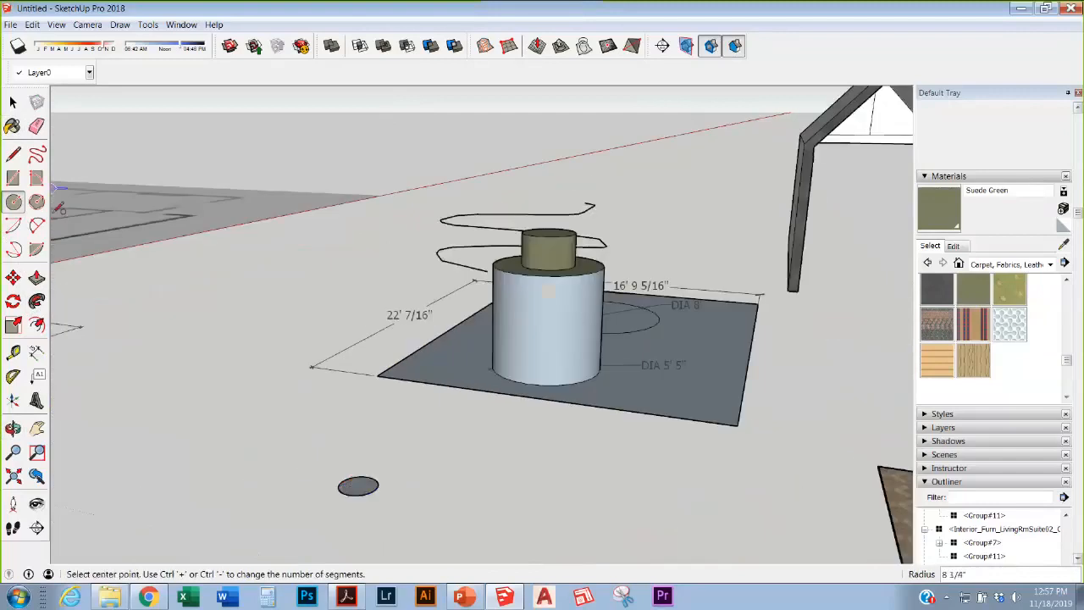
Step: Start a line path at the circle's edge, rising straight up and running across
click(13, 154)
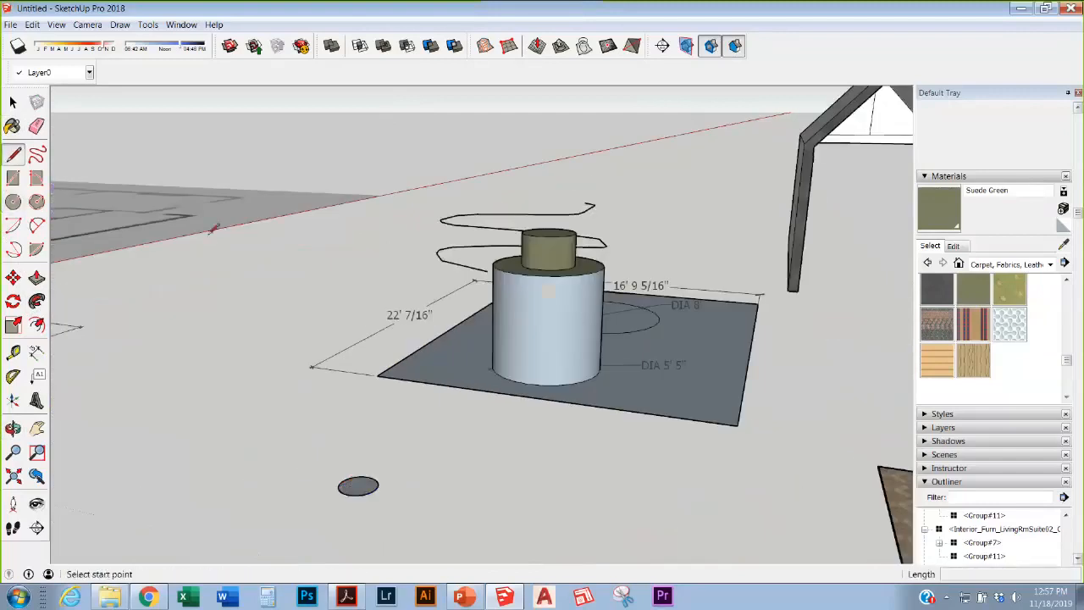
click(375, 488)
click(373, 413)
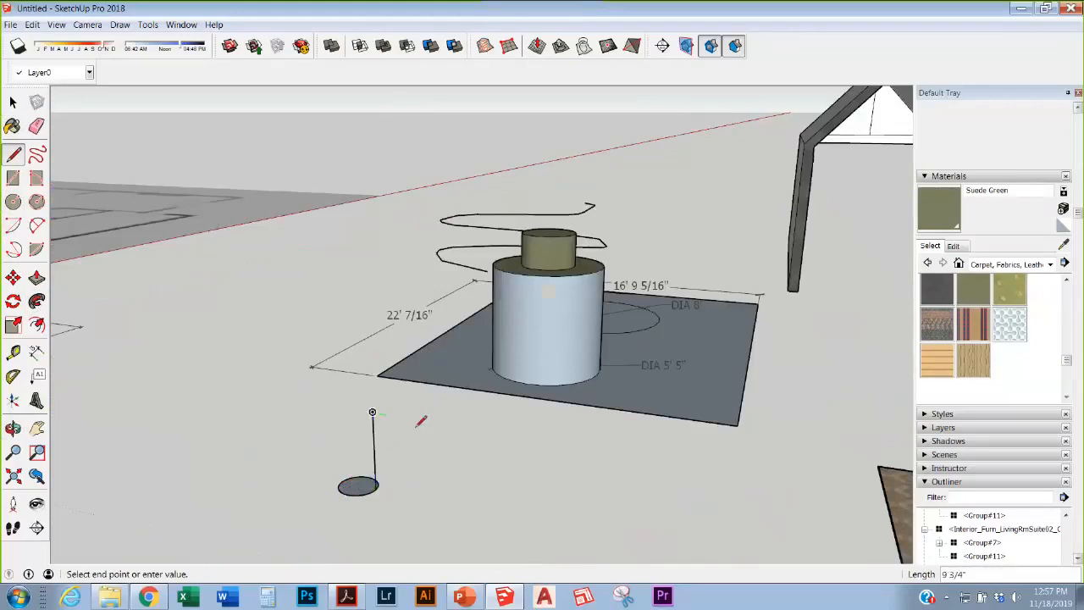
click(423, 419)
click(443, 404)
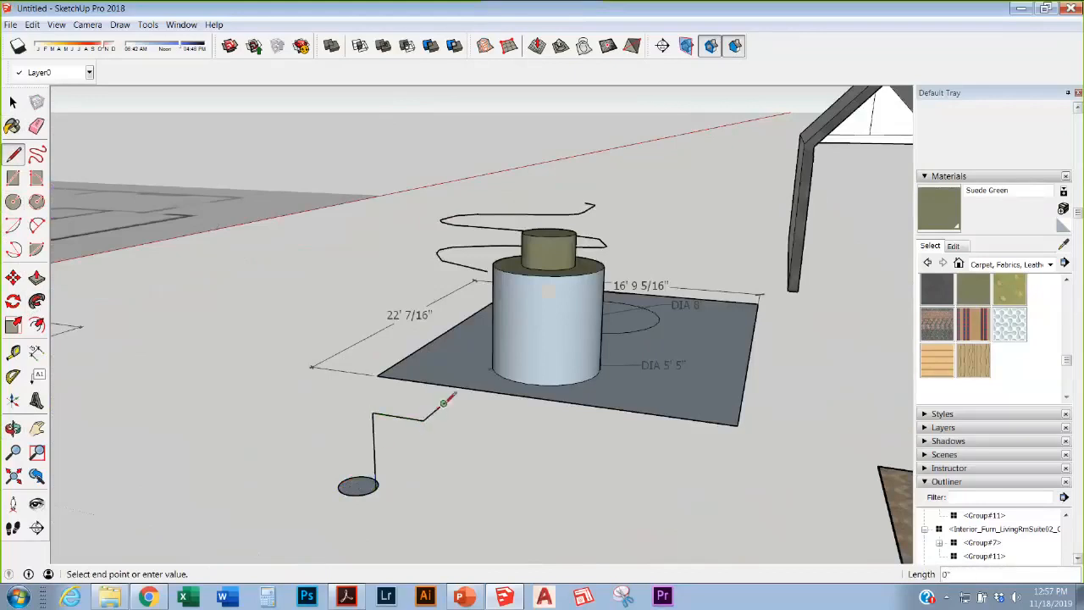
click(496, 412)
Step: Drop the path's final segment straight down and finish the line path
scroll(421, 487, down, 5)
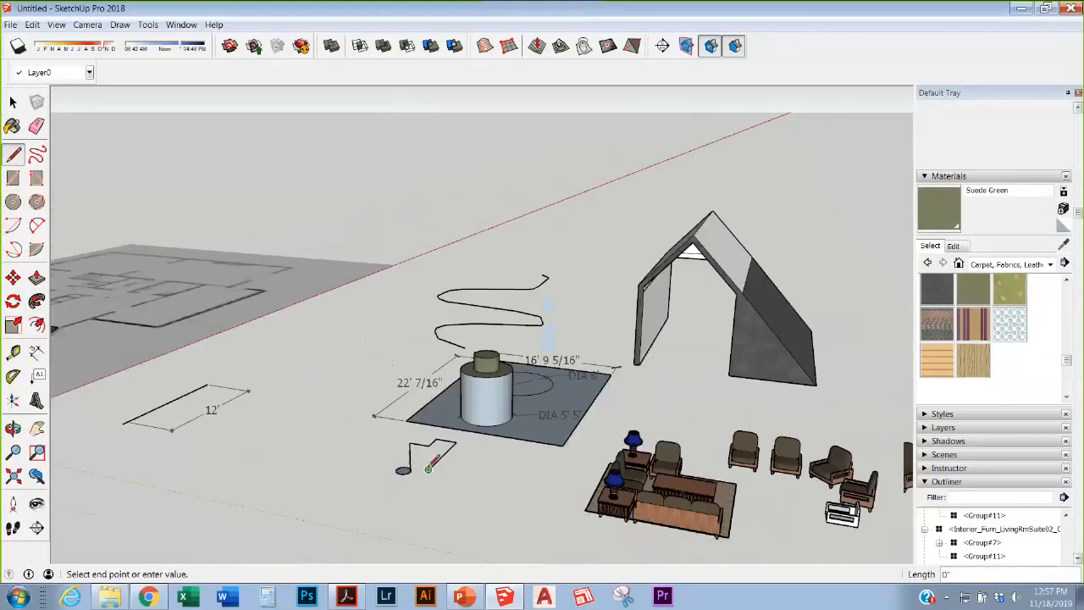
middle_drag(421, 487, 739, 391)
scroll(666, 387, down, 2)
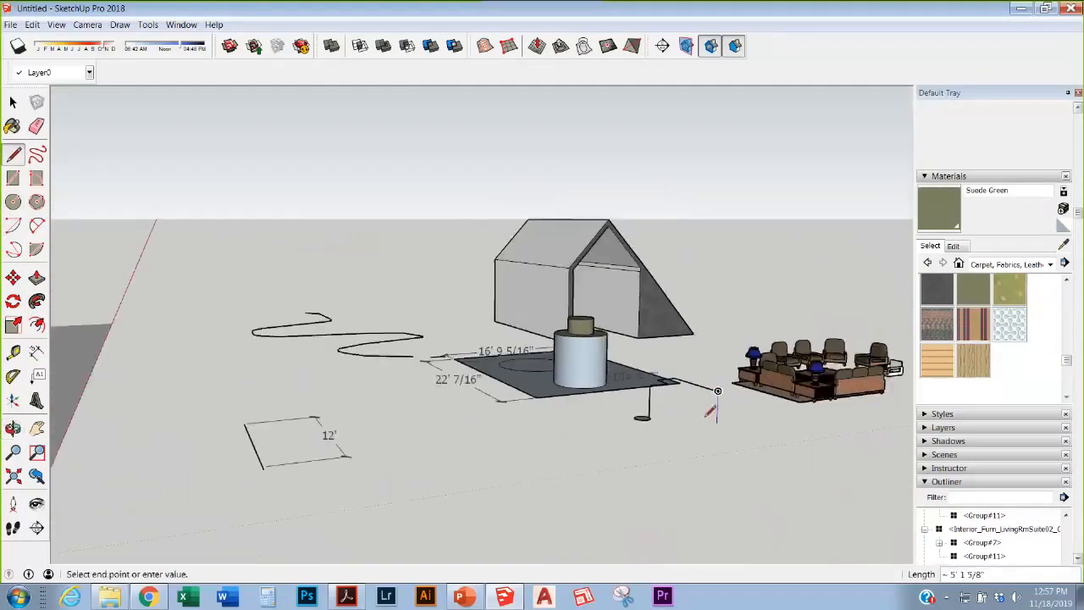
click(714, 417)
scroll(708, 415, up, 3)
middle_drag(674, 408, 622, 475)
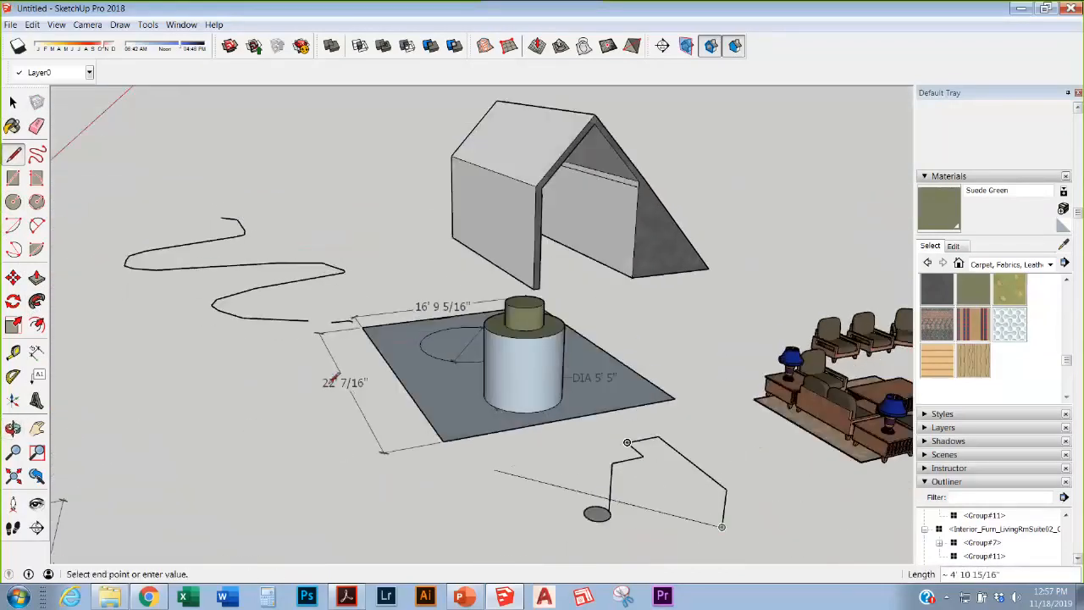
key(space)
scroll(609, 516, down, 3)
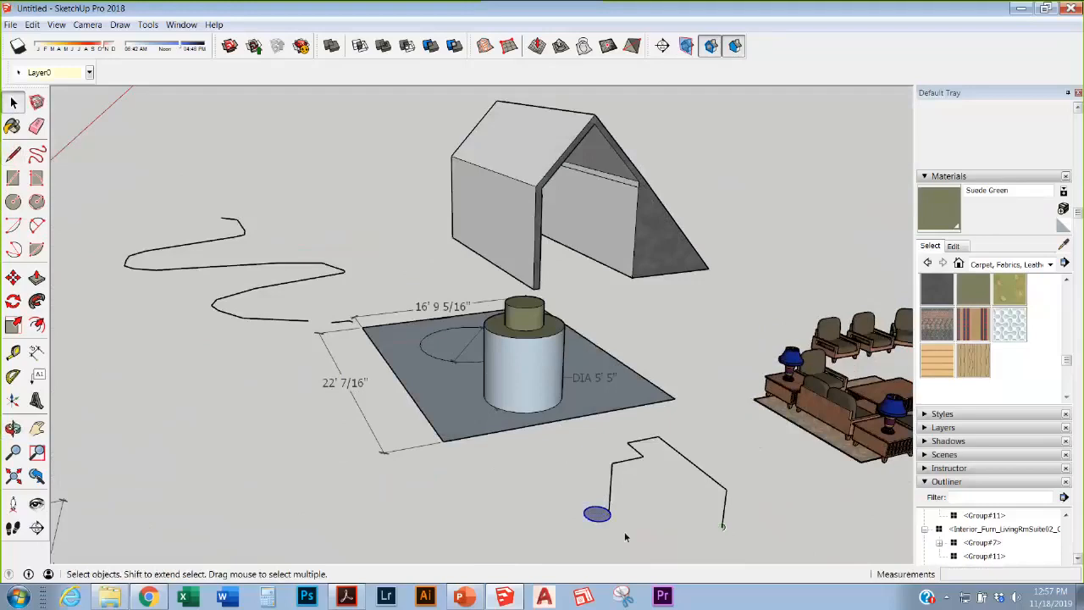
click(38, 327)
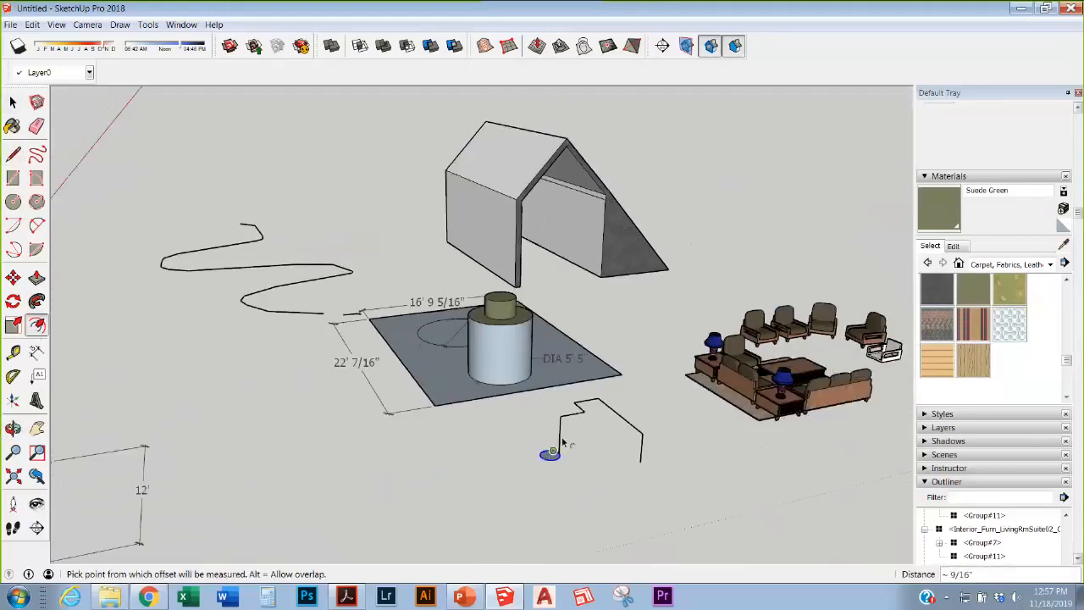
scroll(552, 454, up, 3)
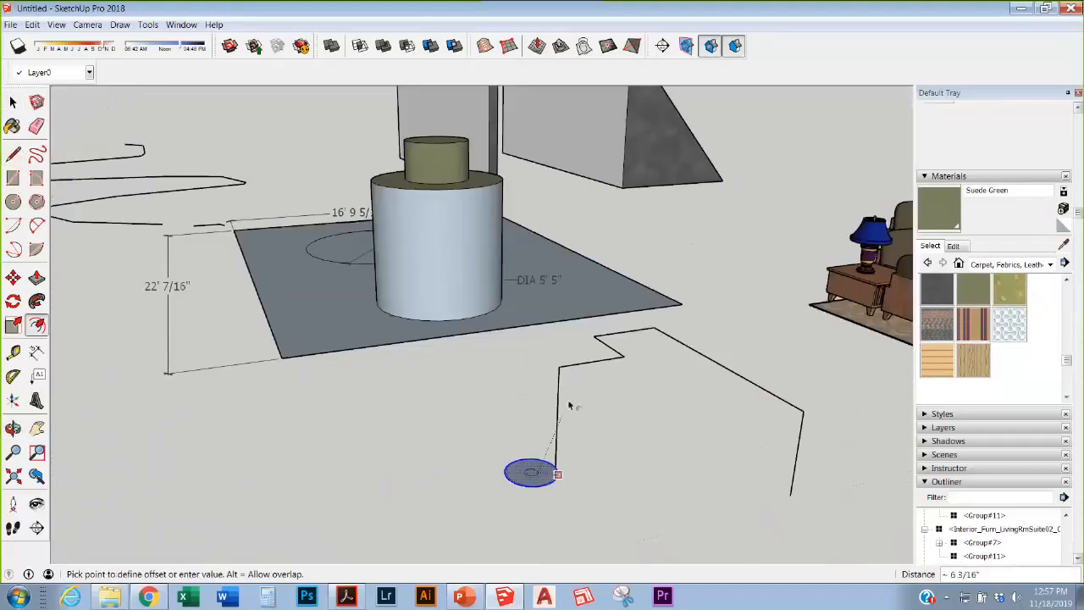
Step: Select the small circle face and begin a Follow Me sweep along its path
click(36, 301)
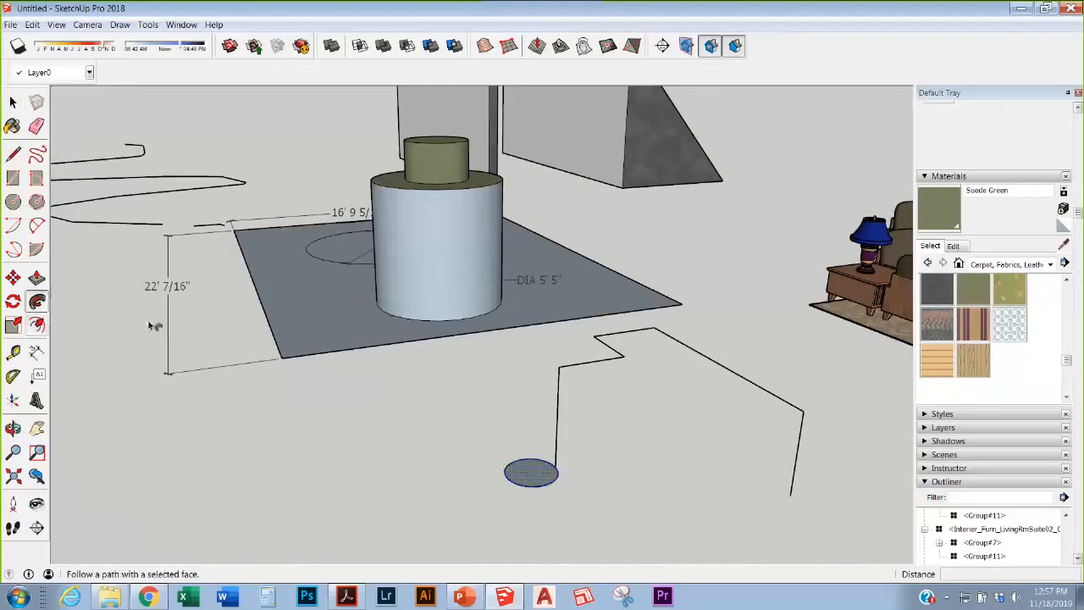
drag(515, 472, 565, 396)
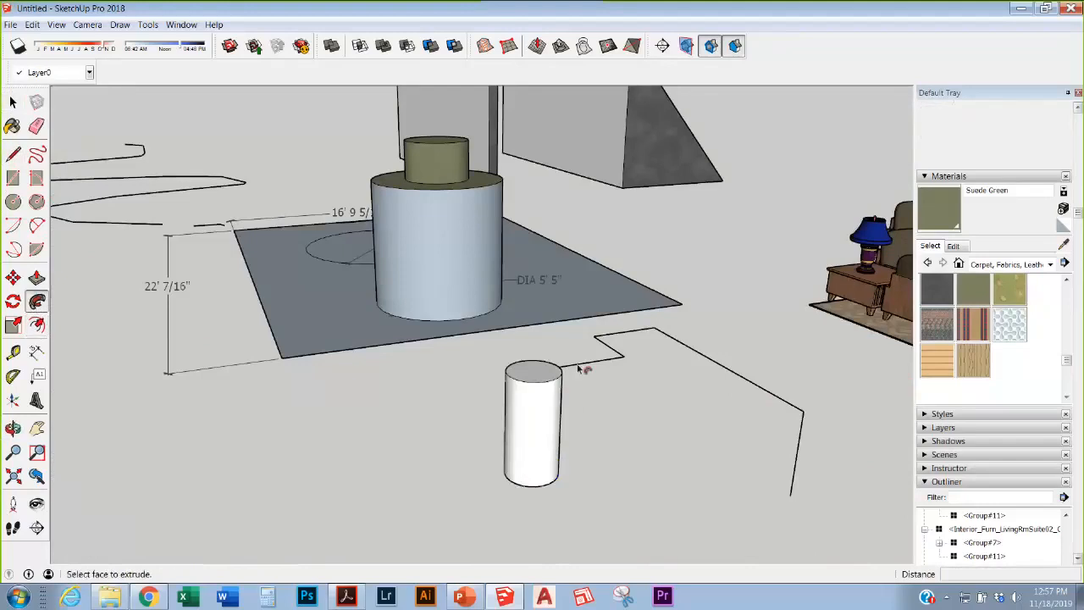
key(ctrl+z)
click(12, 102)
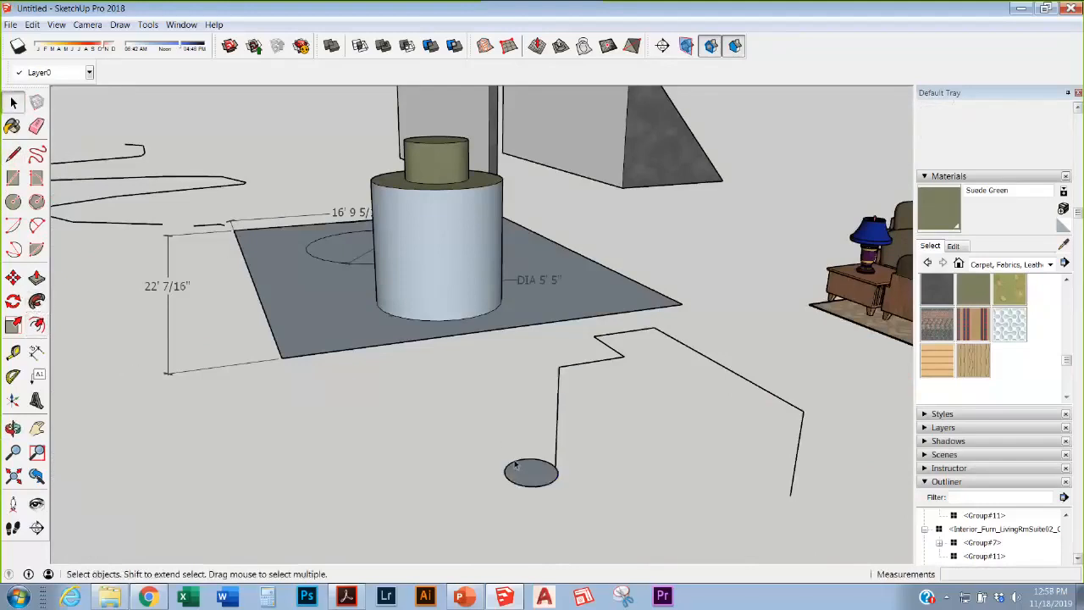
drag(496, 446, 578, 513)
click(37, 301)
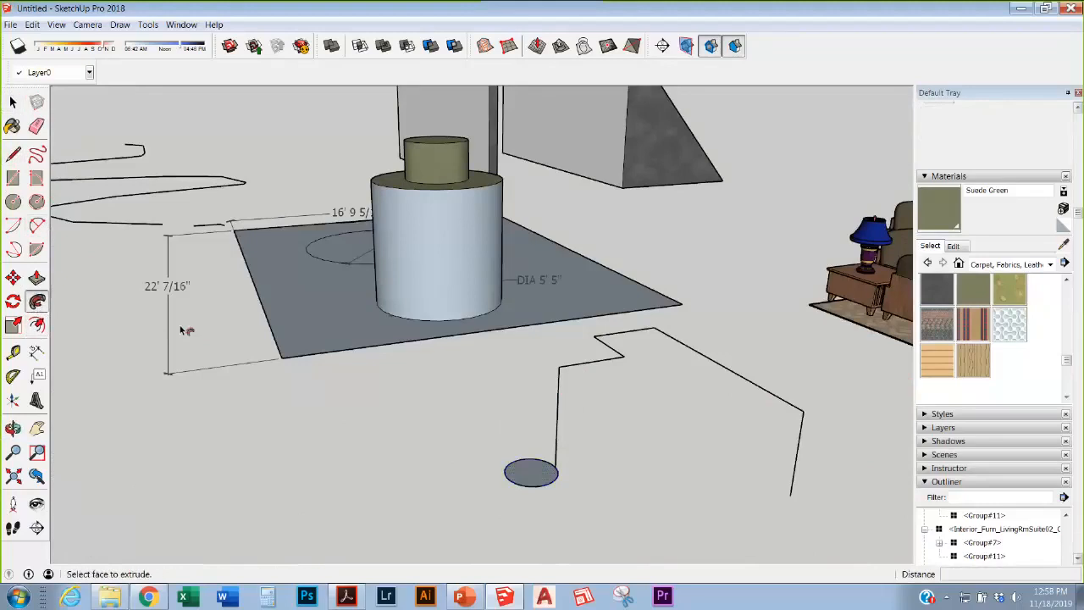
drag(542, 473, 554, 475)
drag(581, 366, 666, 316)
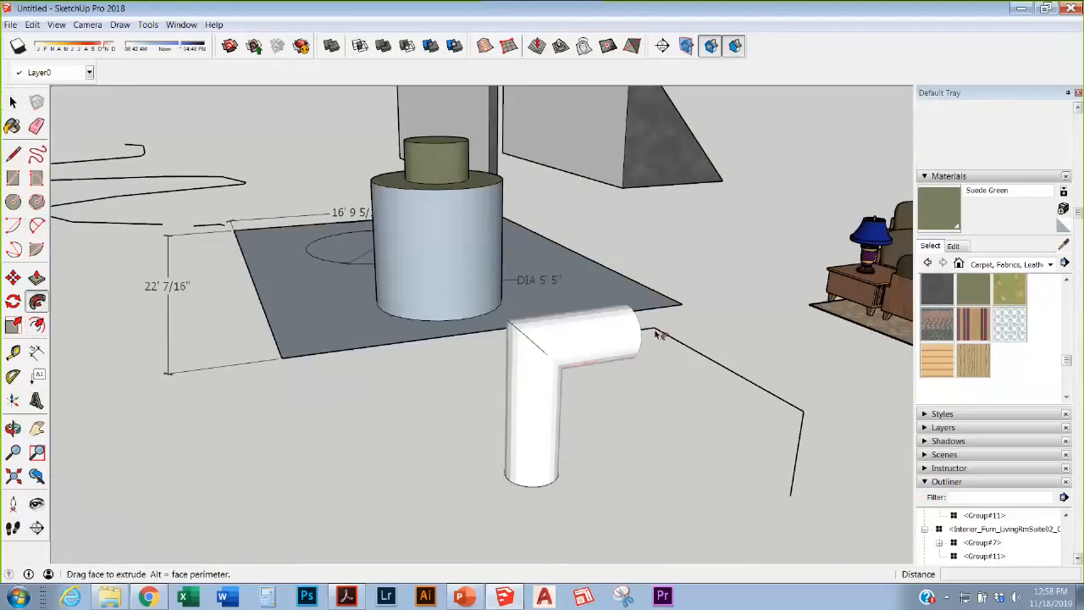
Step: Extend the sweep to the path's end, forming a bent white pipe, and inspect it
middle_drag(658, 343, 334, 262)
drag(333, 261, 441, 456)
scroll(464, 284, down, 2)
scroll(437, 456, down, 3)
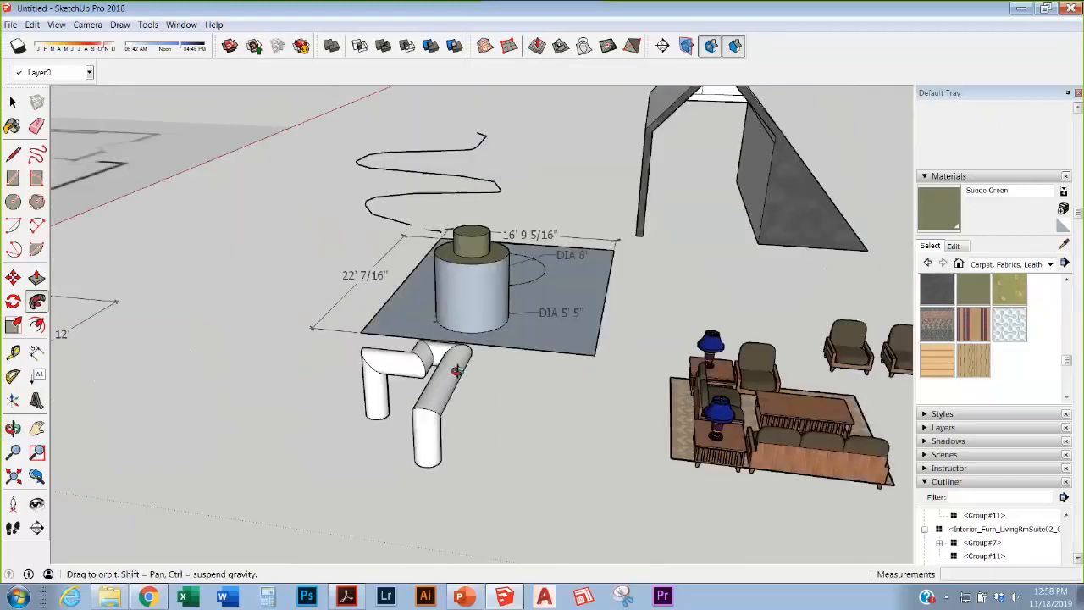
middle_drag(454, 369, 525, 415)
scroll(527, 415, up, 2)
scroll(578, 423, up, 2)
mouse_move(590, 420)
middle_down()
mouse_move(648, 252)
mouse_move(709, 416)
mouse_move(721, 491)
middle_up()
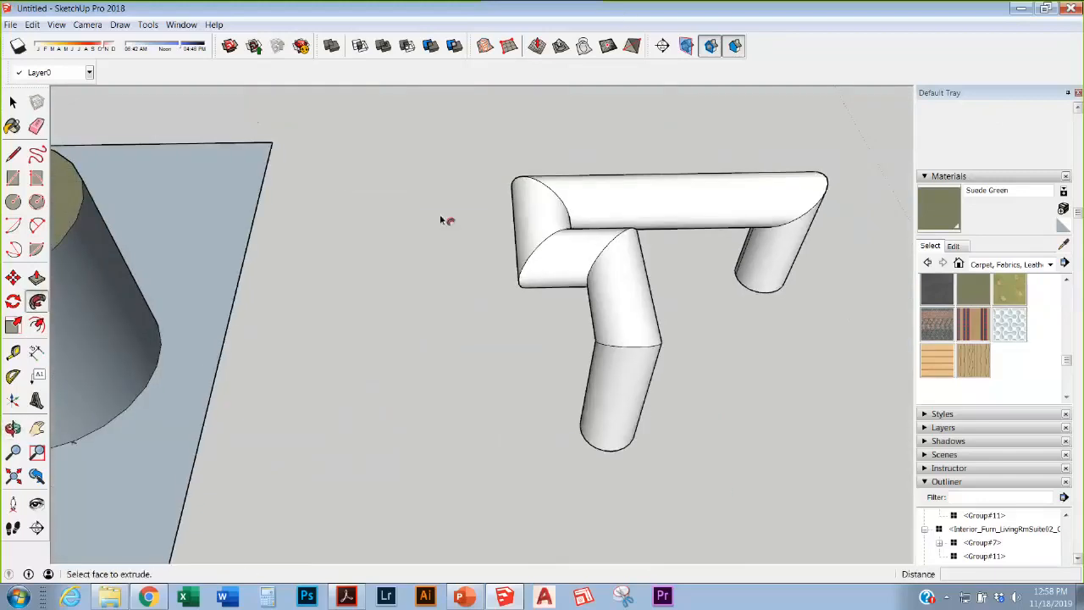
Step: Draw a rectangular footprint on the ground with small rectangles on its top and right edges
key(a)
click(13, 178)
click(410, 462)
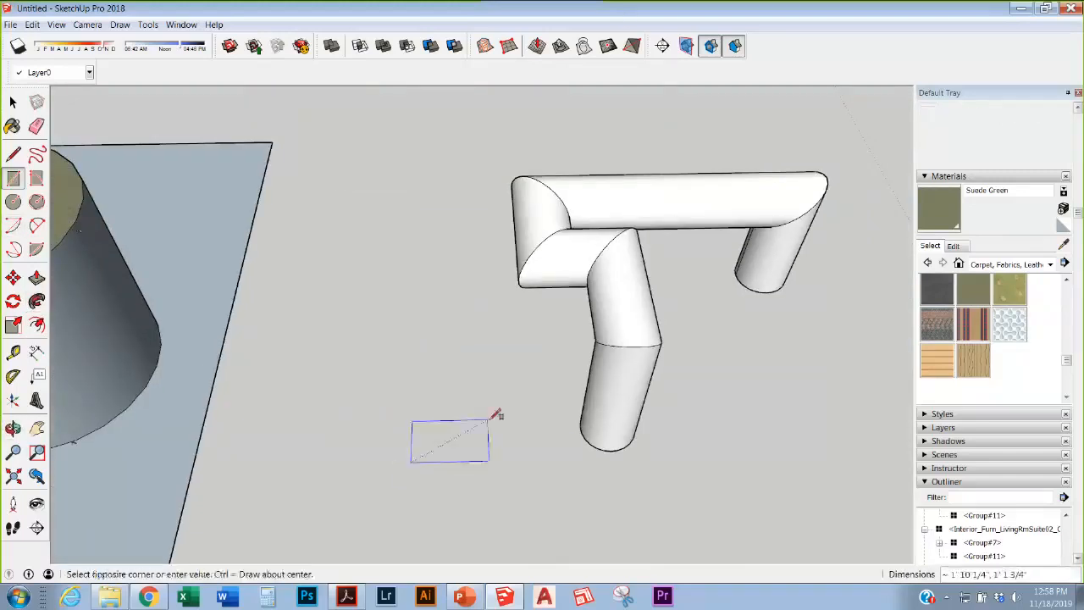
click(489, 420)
click(465, 420)
click(475, 434)
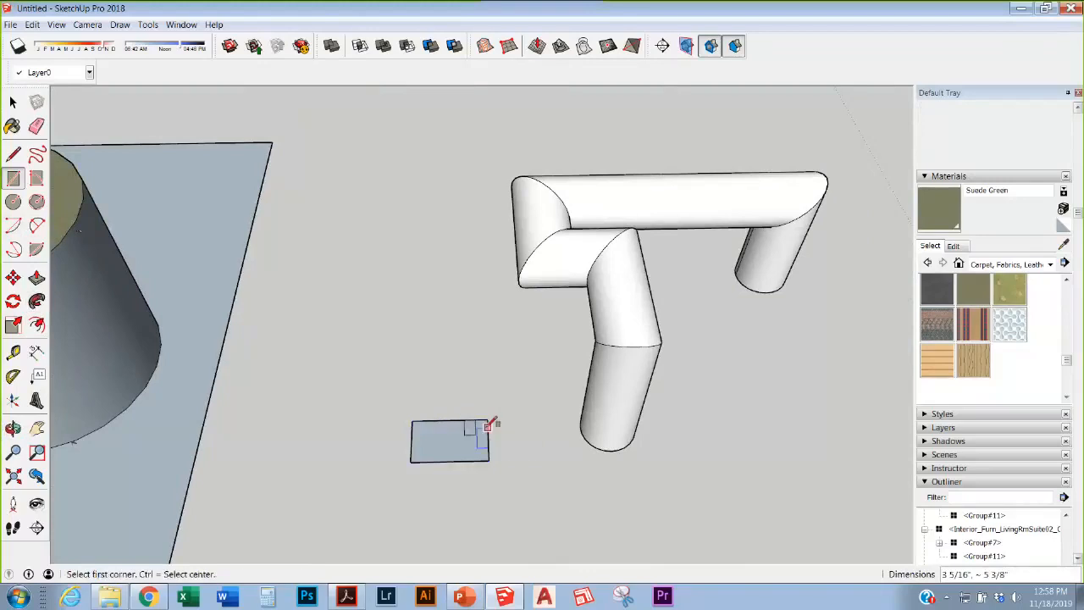
click(489, 458)
click(522, 439)
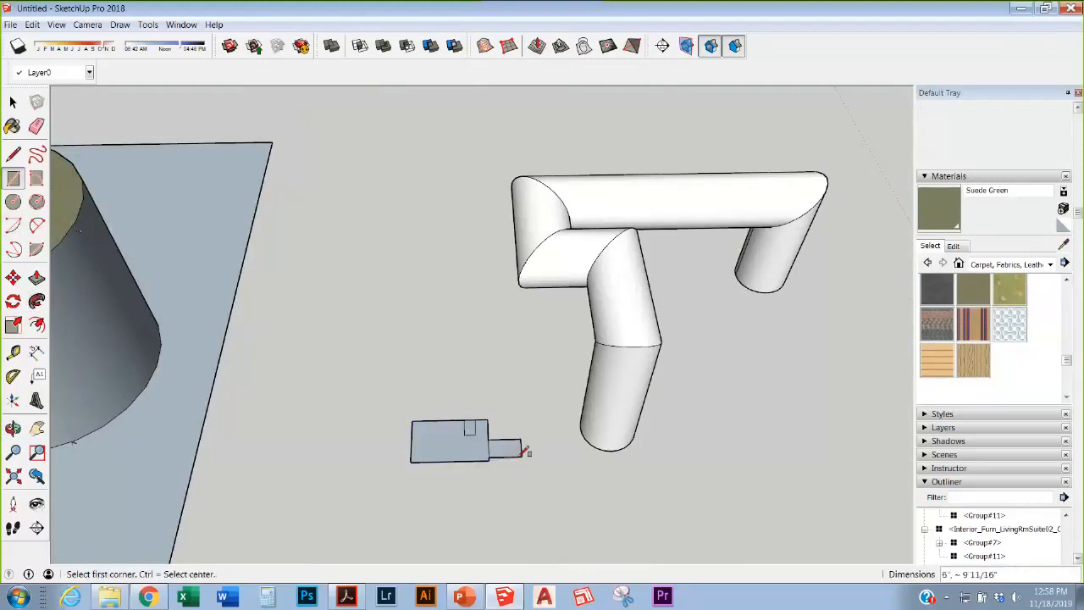
Step: Erase the small square's edge to cut a notch into the footprint
scroll(477, 419, up, 5)
key(e)
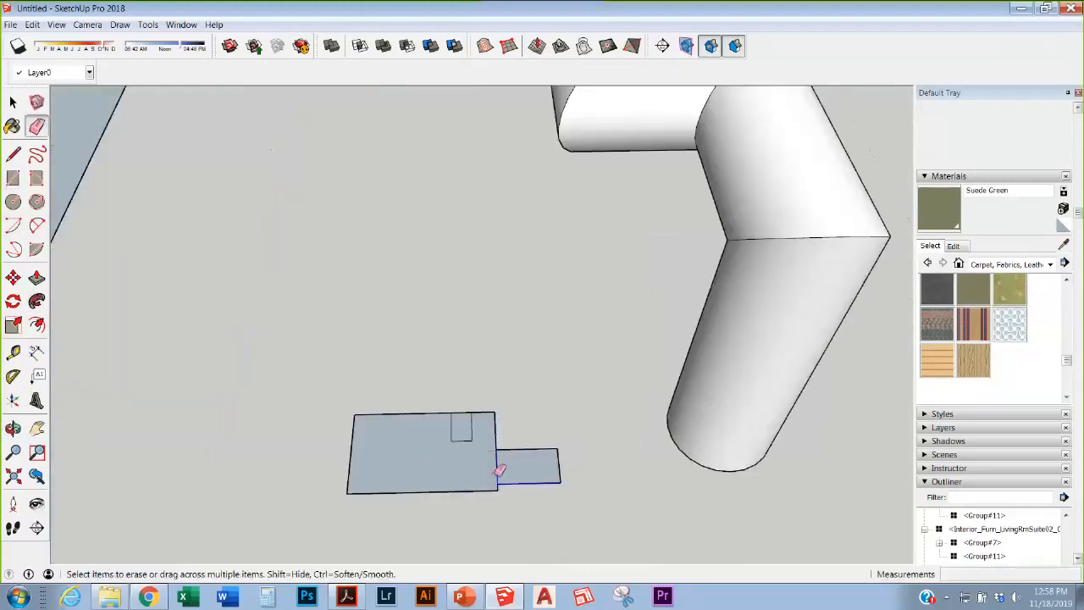
click(497, 465)
key(ctrl+z)
click(467, 413)
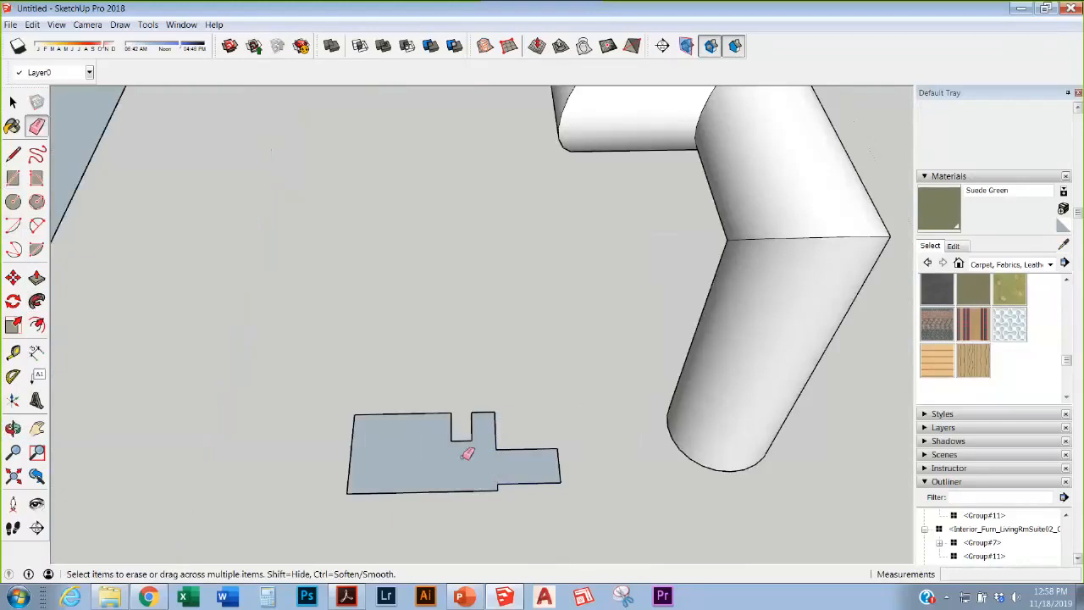
Step: Draw a trial vertical and leftward line from the shape's corner, then undo both segments
key(l)
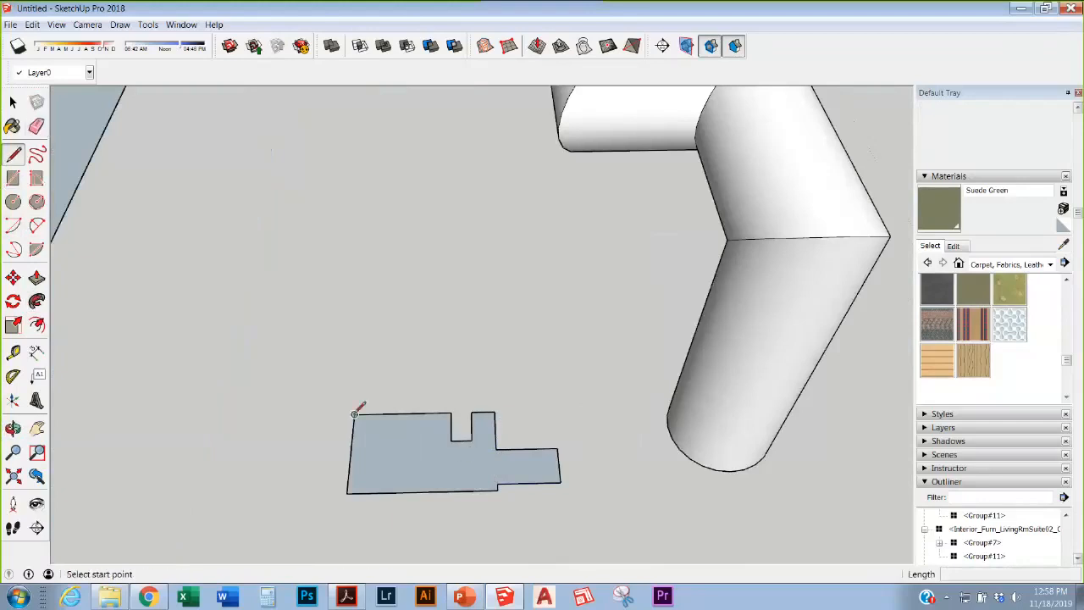
click(354, 415)
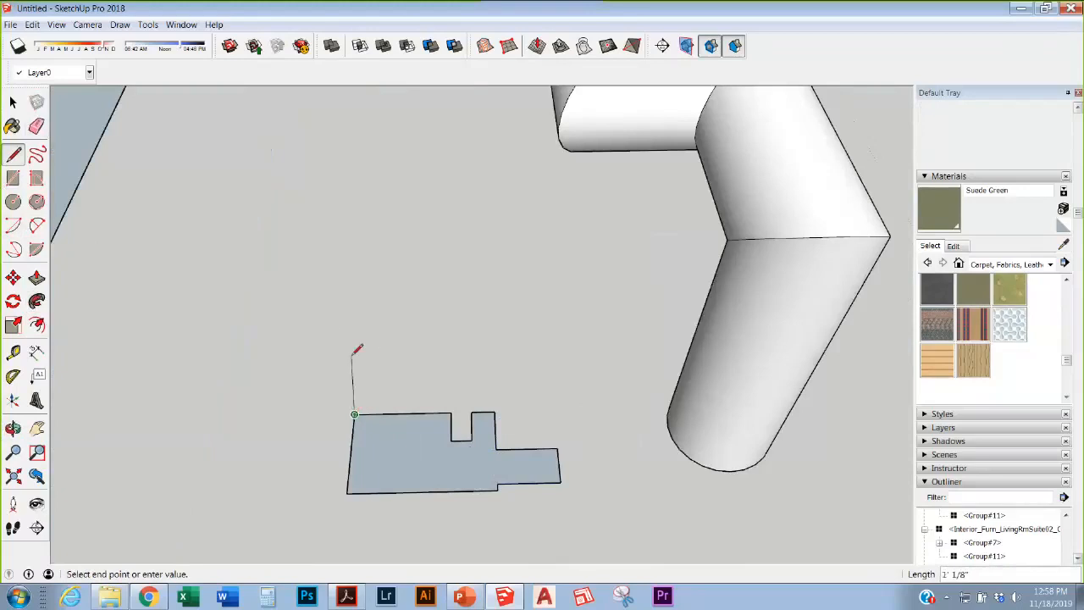
click(364, 321)
click(298, 322)
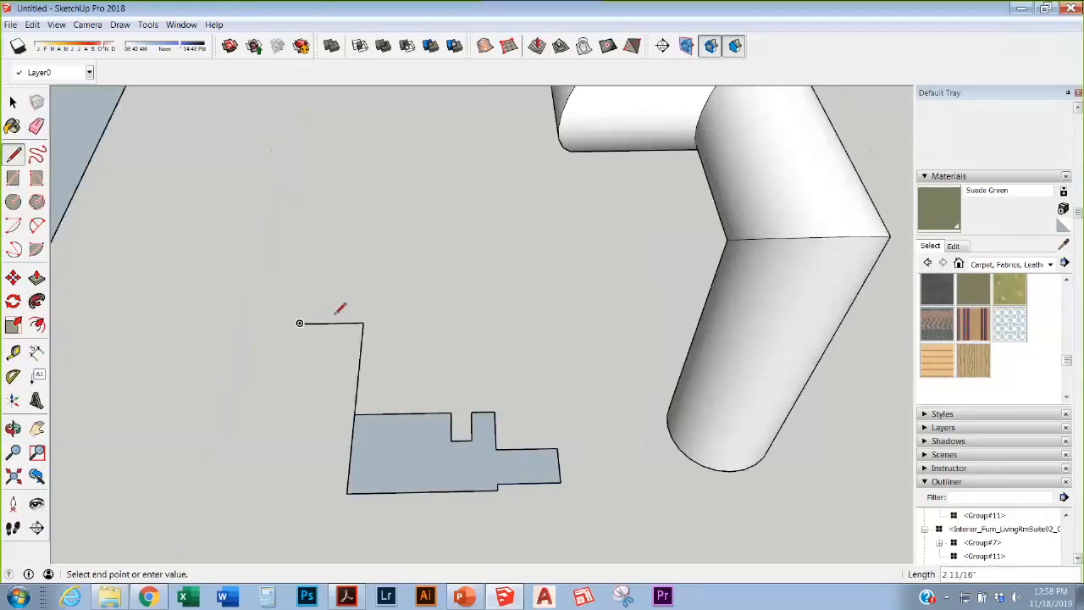
middle_drag(339, 307, 482, 233)
key(ctrl+z)
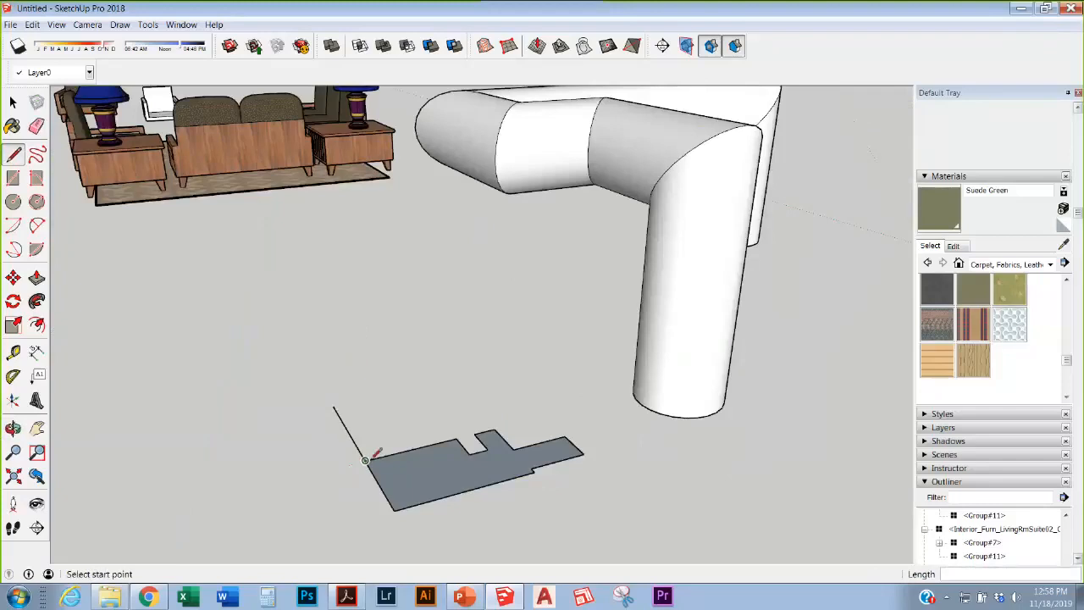
key(ctrl+z)
Step: Draw a three-segment line path up, left and down from the footprint's corner
click(367, 456)
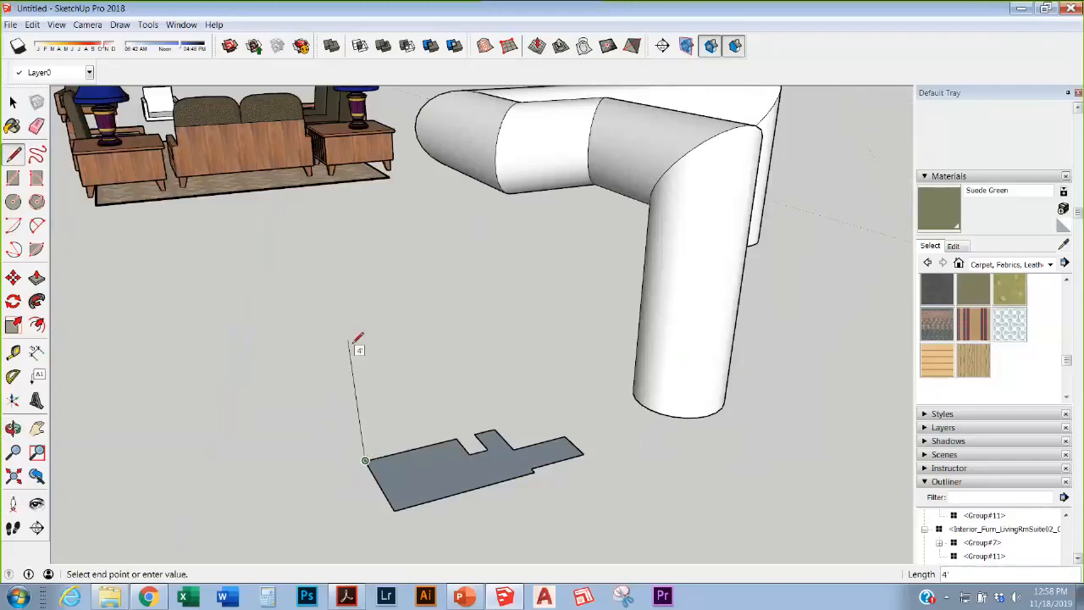
click(357, 343)
click(263, 360)
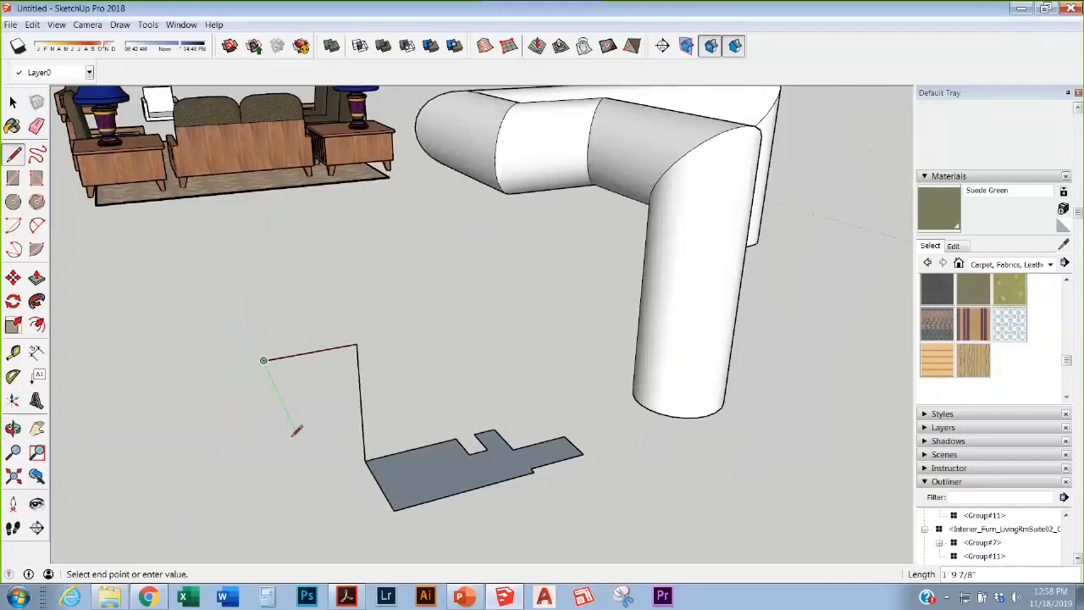
click(278, 482)
key(Escape)
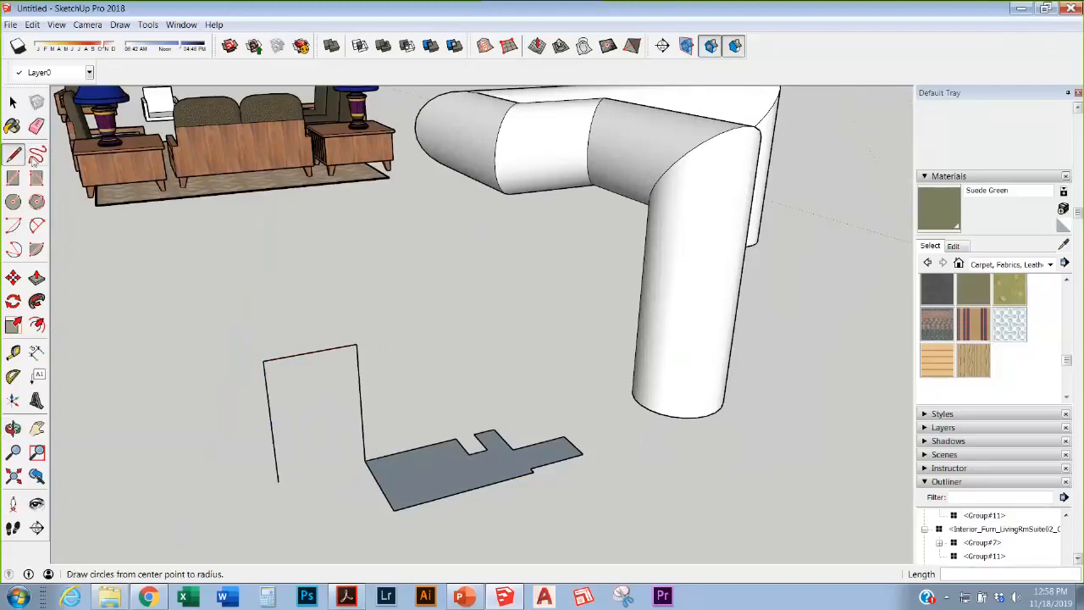
click(13, 103)
click(14, 103)
drag(640, 558, 606, 547)
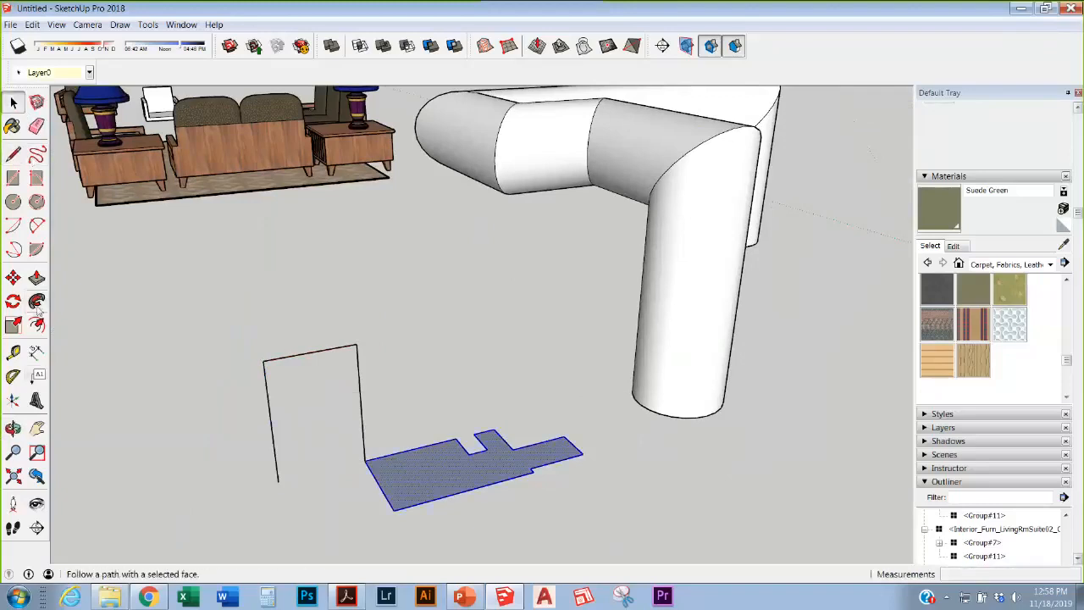
Step: Sweep the floor footprint along the drawn line path with Follow Me, undoing the accidental boxes
click(36, 301)
double_click(381, 477)
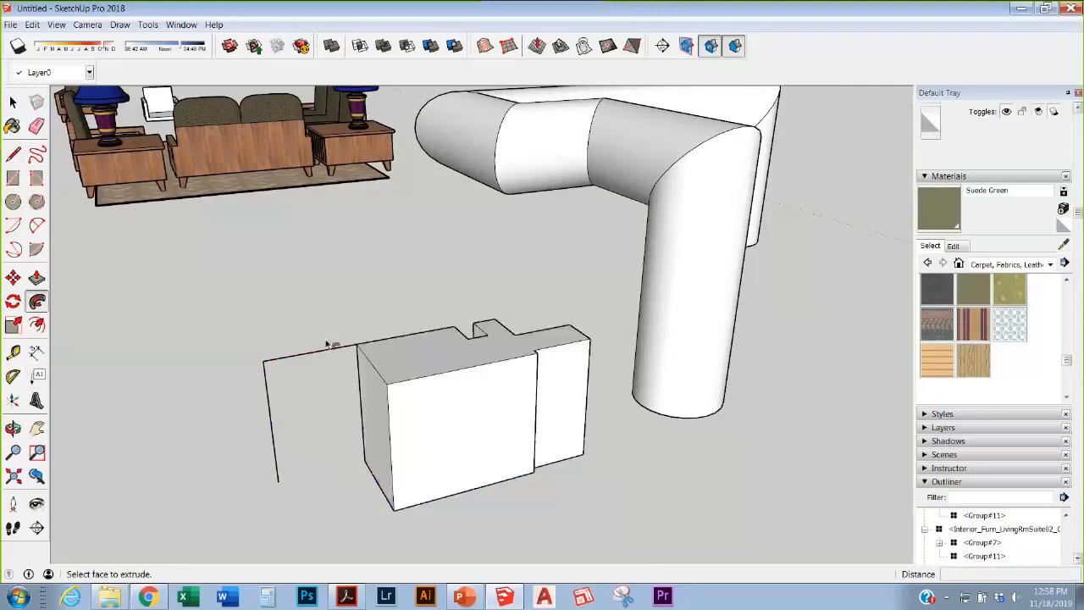
key(ctrl+z)
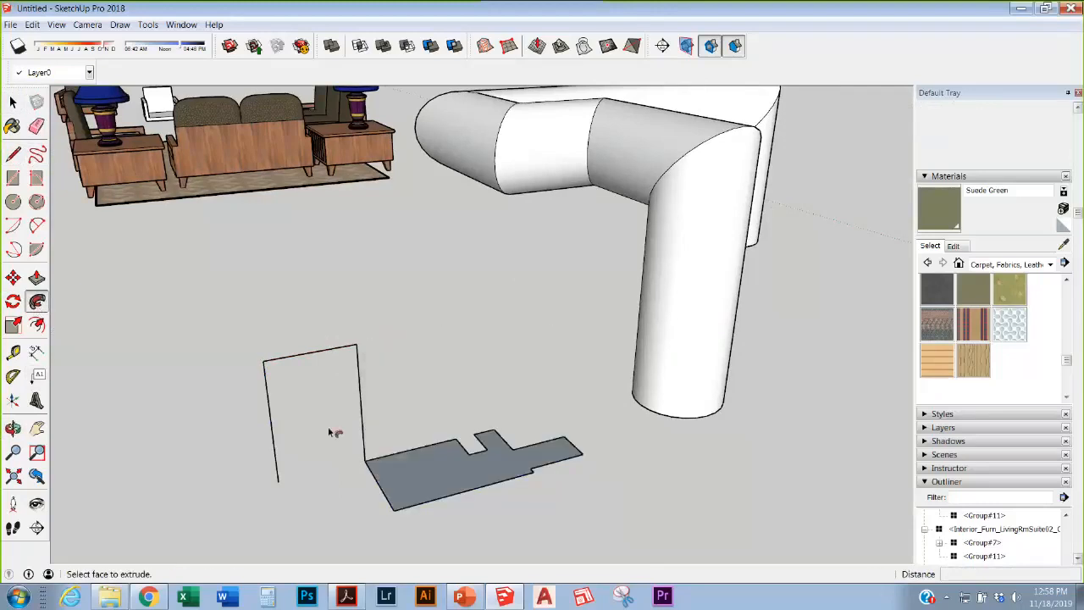
key(space)
drag(325, 403, 598, 537)
click(37, 301)
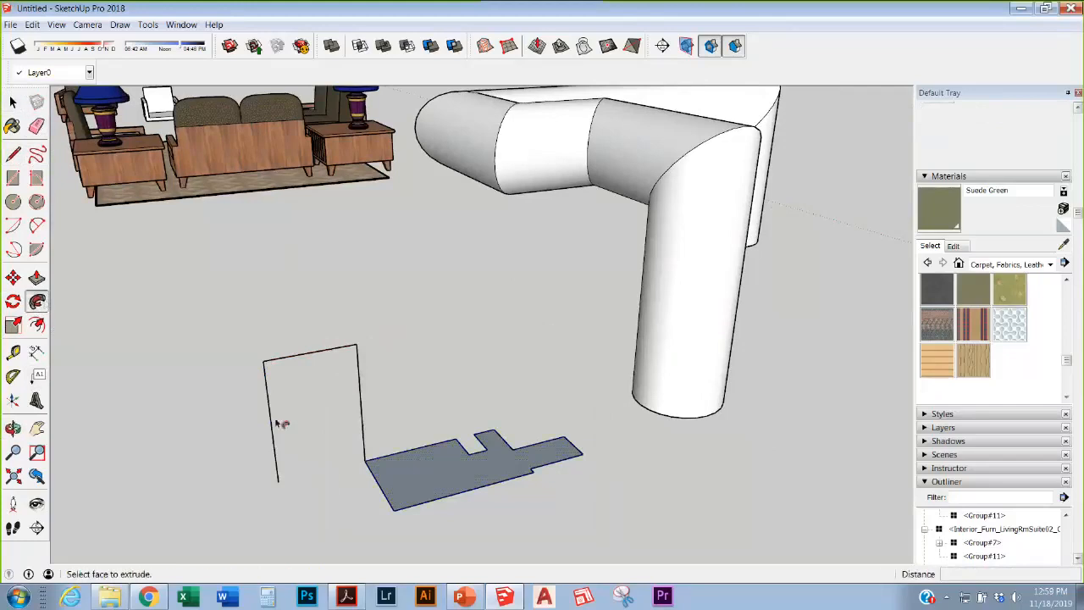
double_click(387, 465)
key(ctrl+z)
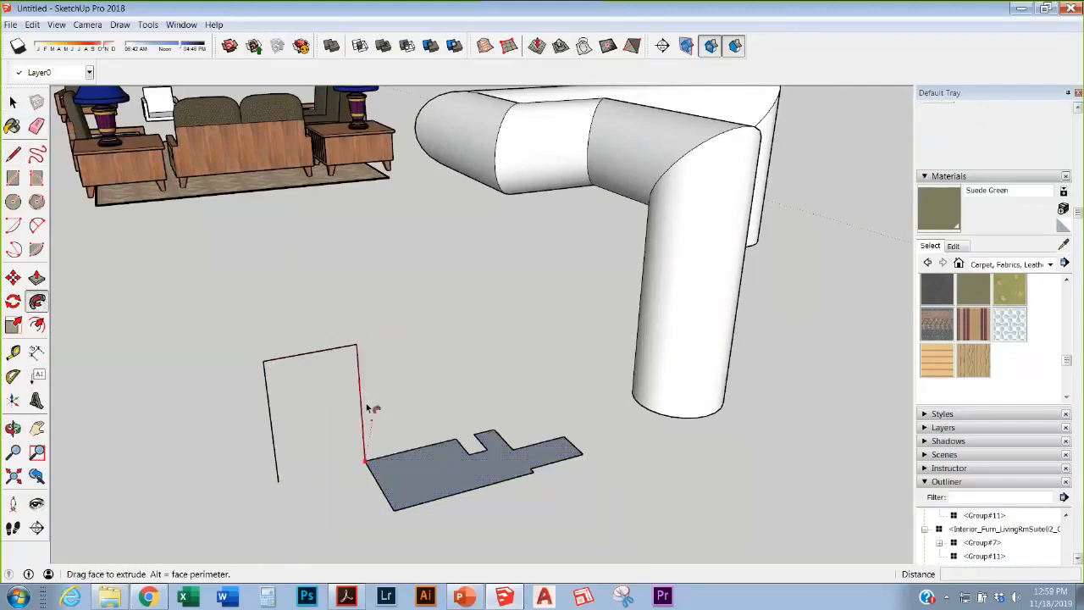
mouse_move(367, 405)
mouse_down()
mouse_move(352, 342)
mouse_move(275, 358)
mouse_move(260, 393)
mouse_move(268, 468)
mouse_up()
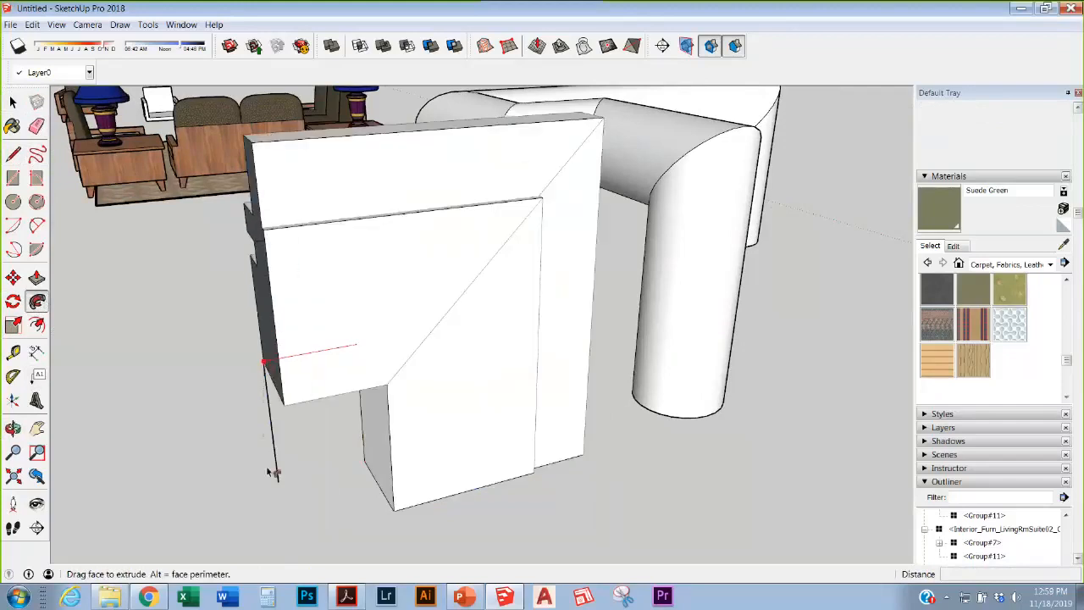
Step: Push/Pull the inner opening faces to cut the doorway through the stepped surround
scroll(271, 472, up, 3)
middle_drag(327, 439, 673, 491)
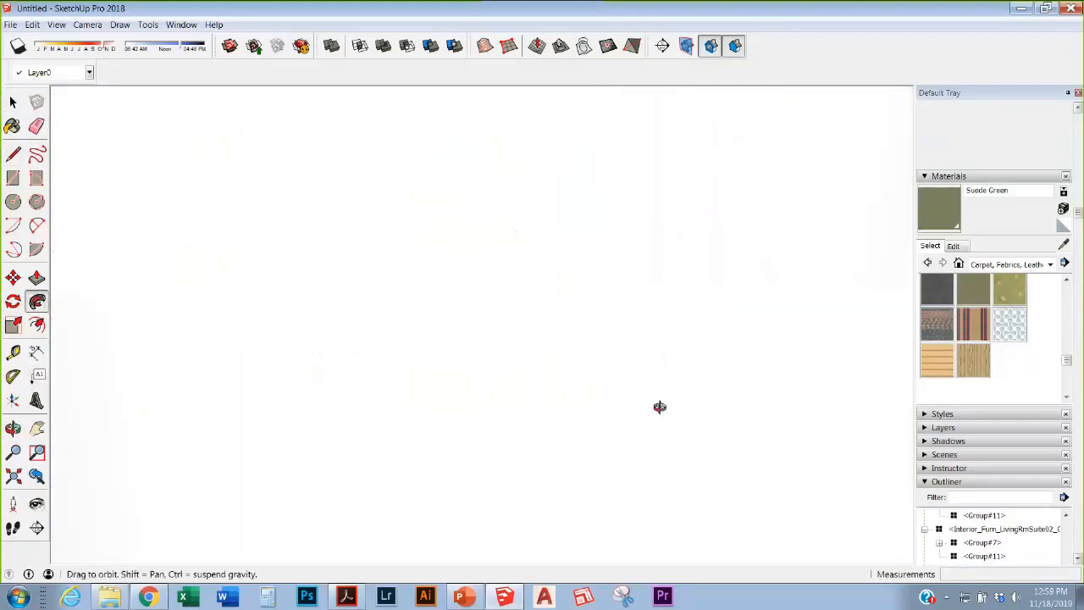
scroll(622, 360, down, 3)
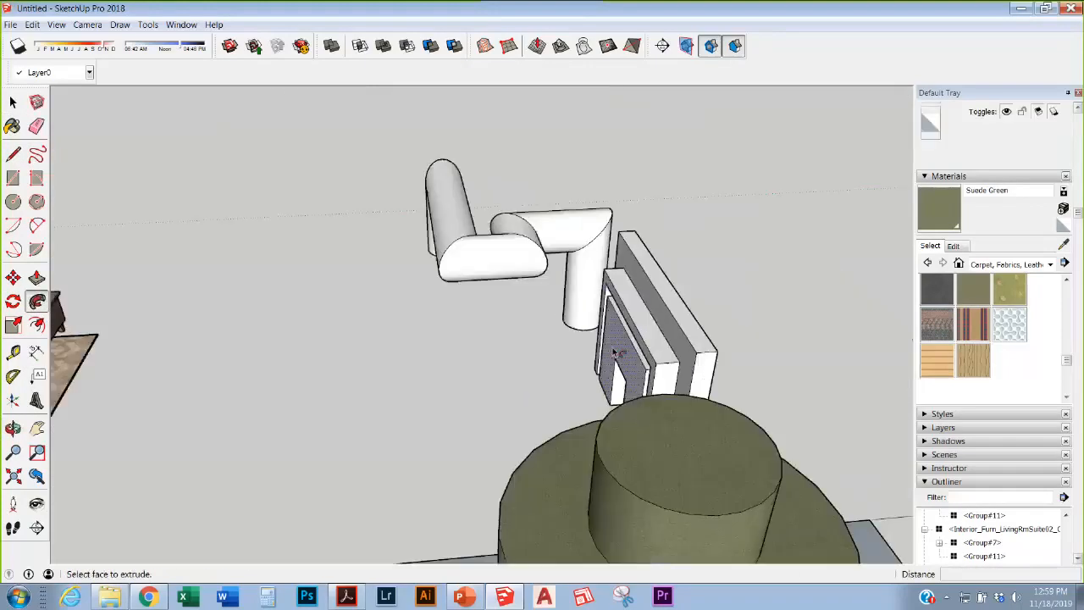
middle_drag(617, 353, 623, 284)
scroll(612, 288, up, 3)
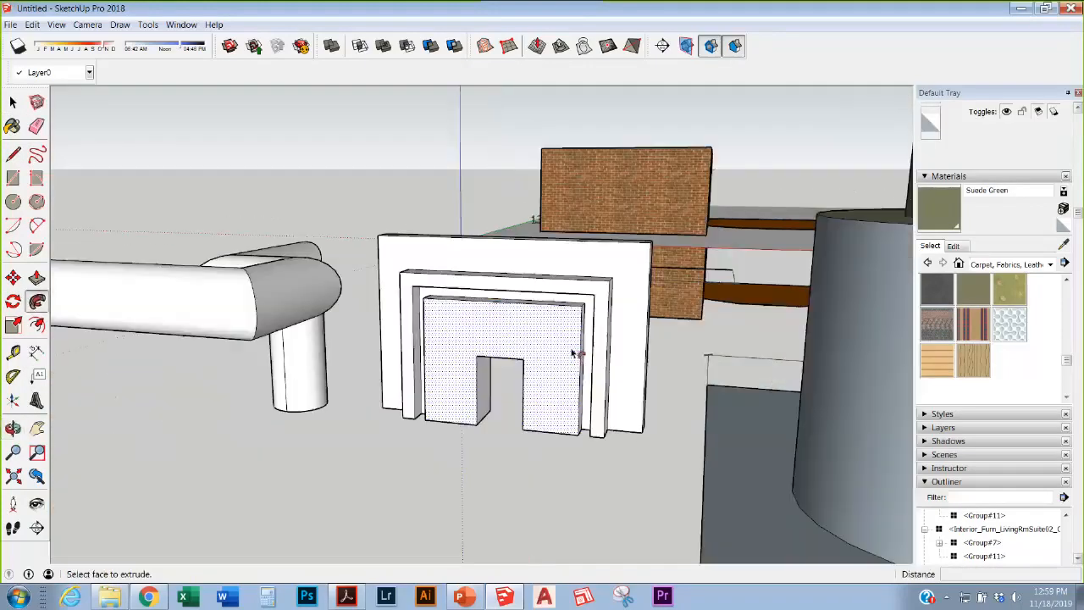
middle_drag(575, 353, 660, 434)
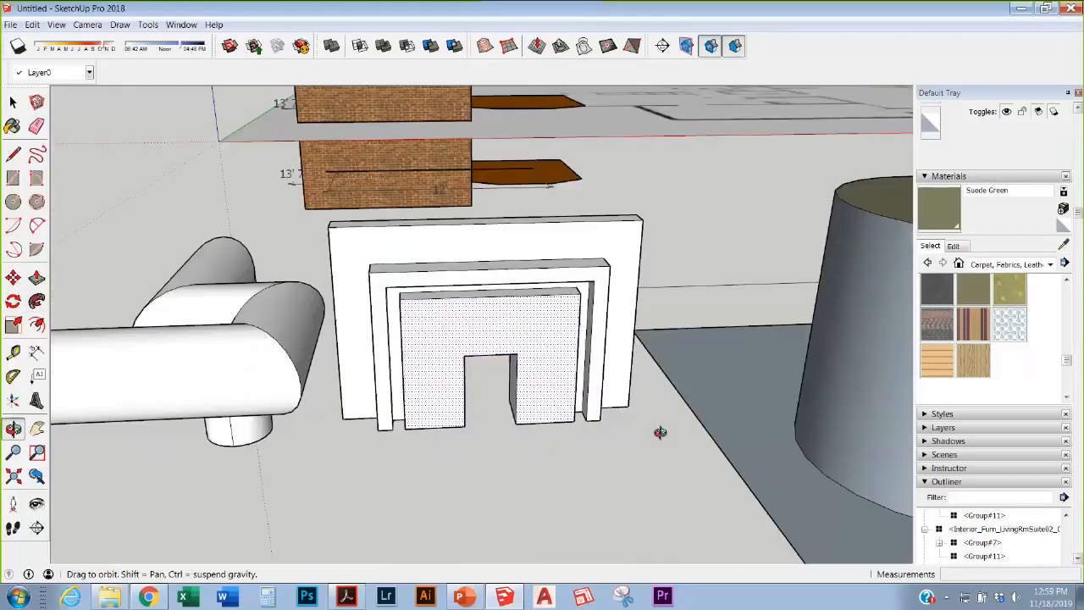
scroll(484, 380, up, 8)
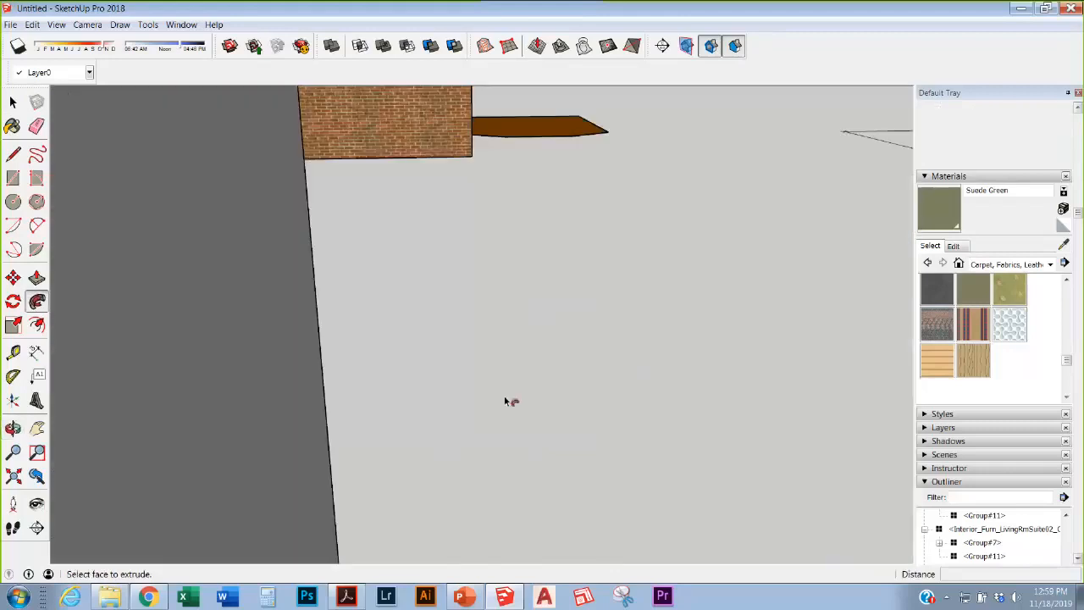
scroll(505, 400, down, 8)
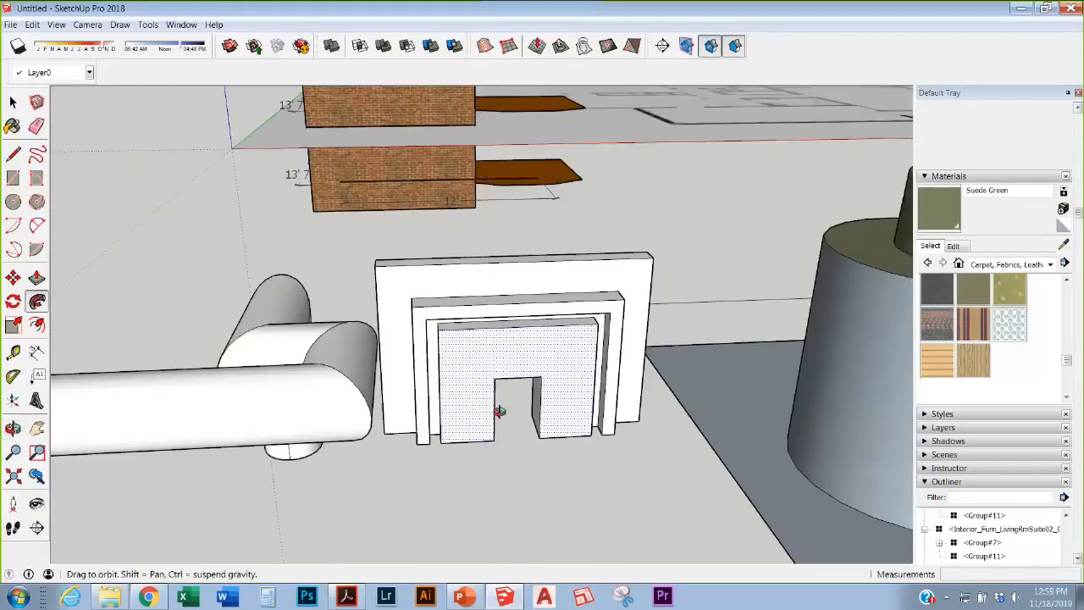
middle_drag(496, 409, 373, 384)
key(p)
click(565, 391)
click(566, 392)
scroll(544, 390, up, 5)
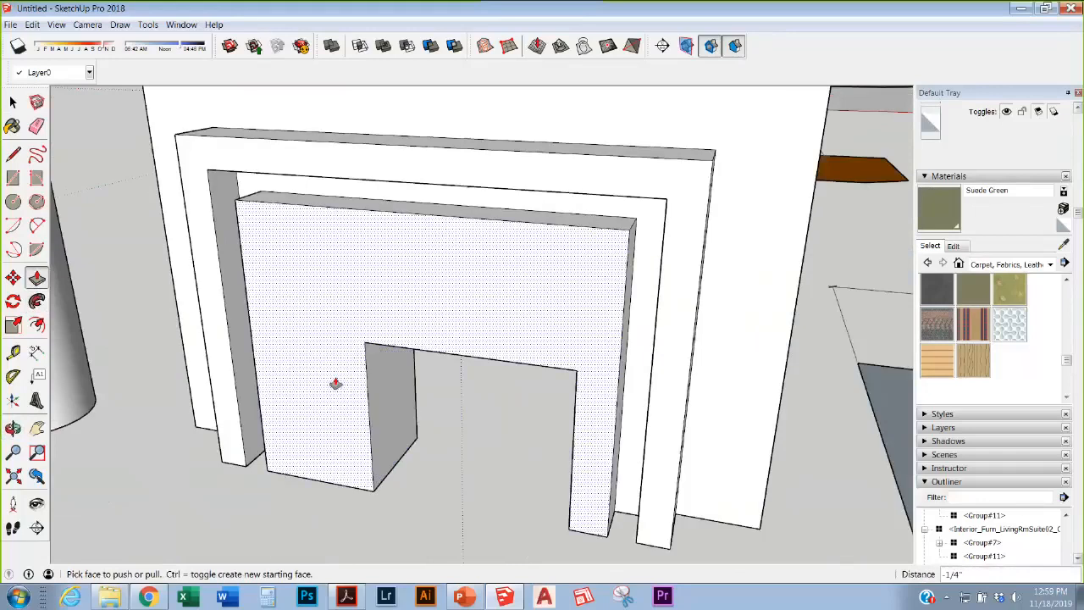
click(377, 383)
click(294, 383)
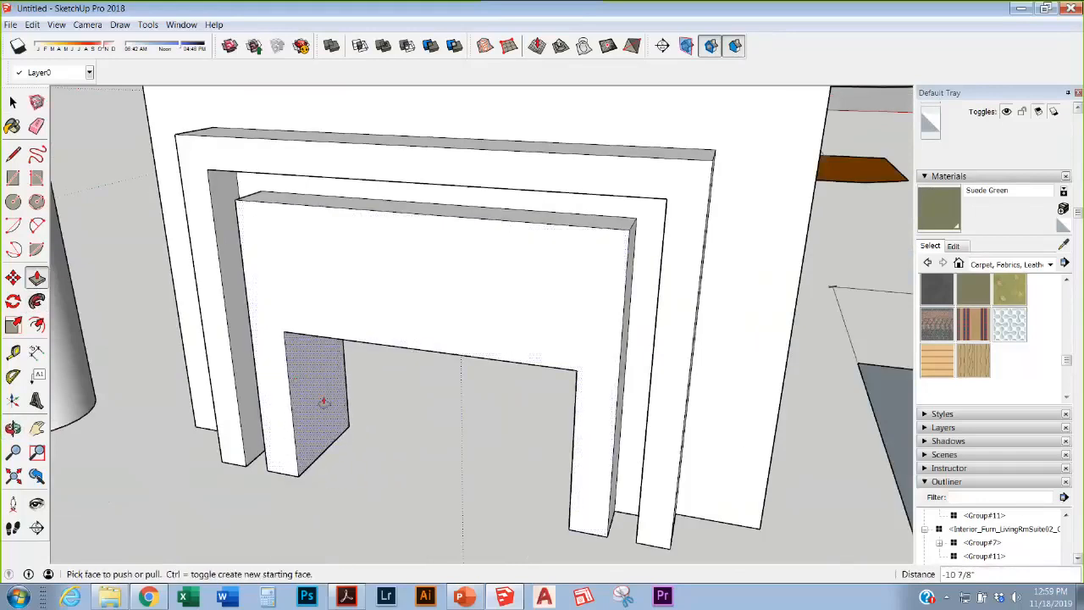
scroll(322, 377, down, 5)
Step: Orbit around the finished fireplace surround from the front, below and above
middle_drag(321, 377, 415, 249)
scroll(459, 322, up, 4)
scroll(459, 322, up, 2)
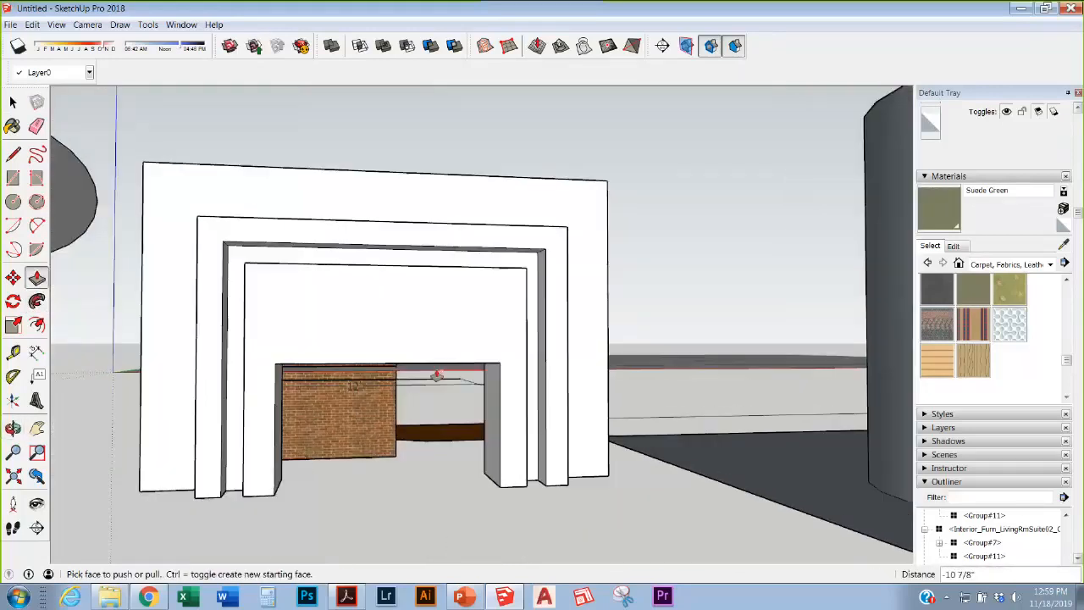
middle_drag(438, 375, 182, 504)
scroll(441, 356, down, 6)
scroll(437, 373, up, 5)
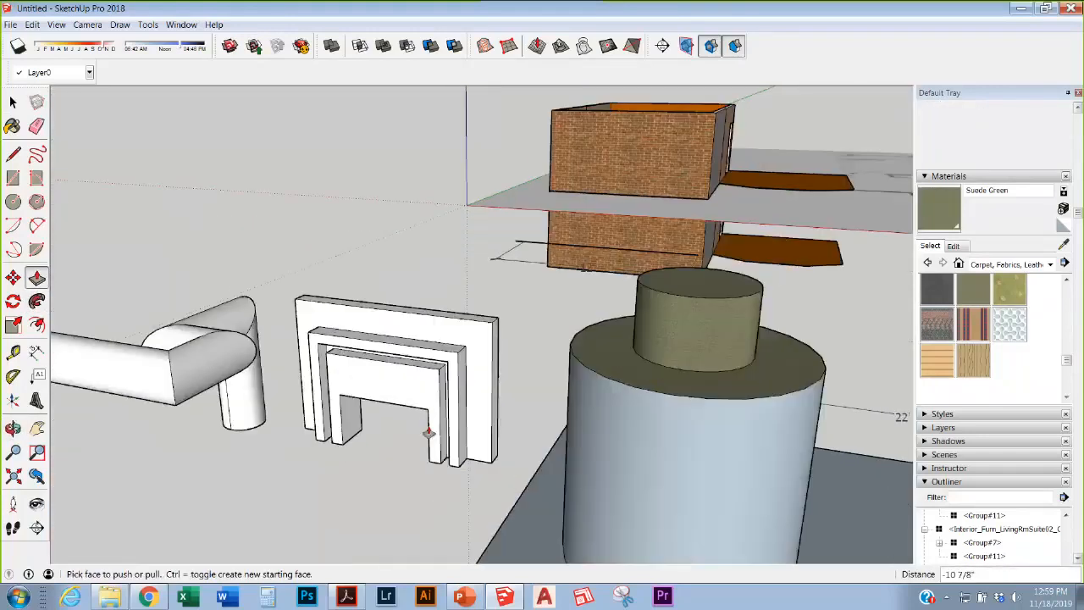
middle_drag(430, 433, 410, 487)
Step: Dimension the fireplace base at 4 1/2", 11 5/8" and 1' 9 3/8"
click(37, 352)
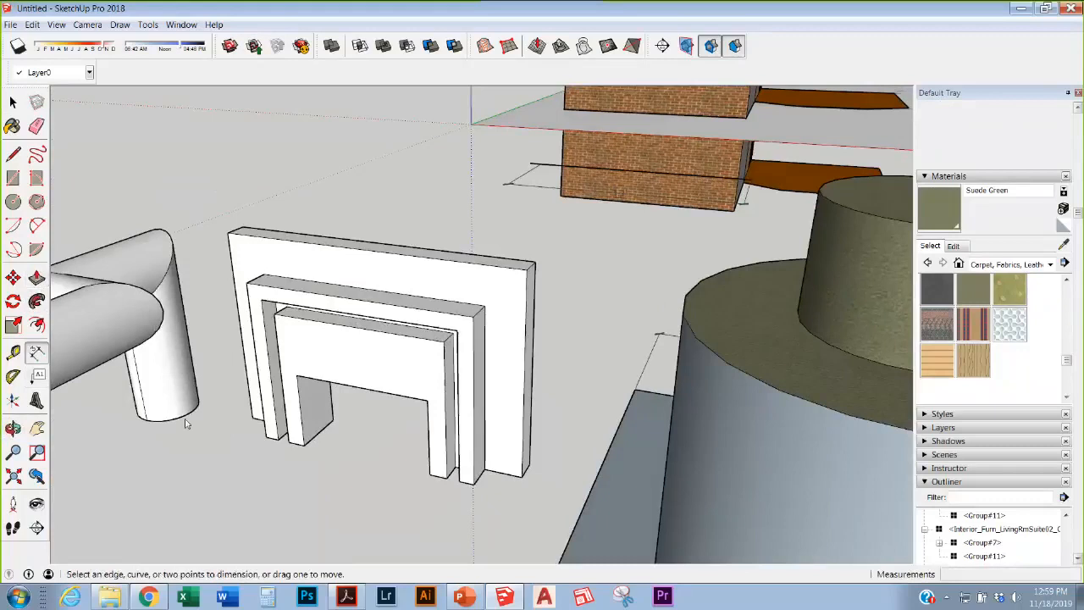
click(446, 479)
click(429, 475)
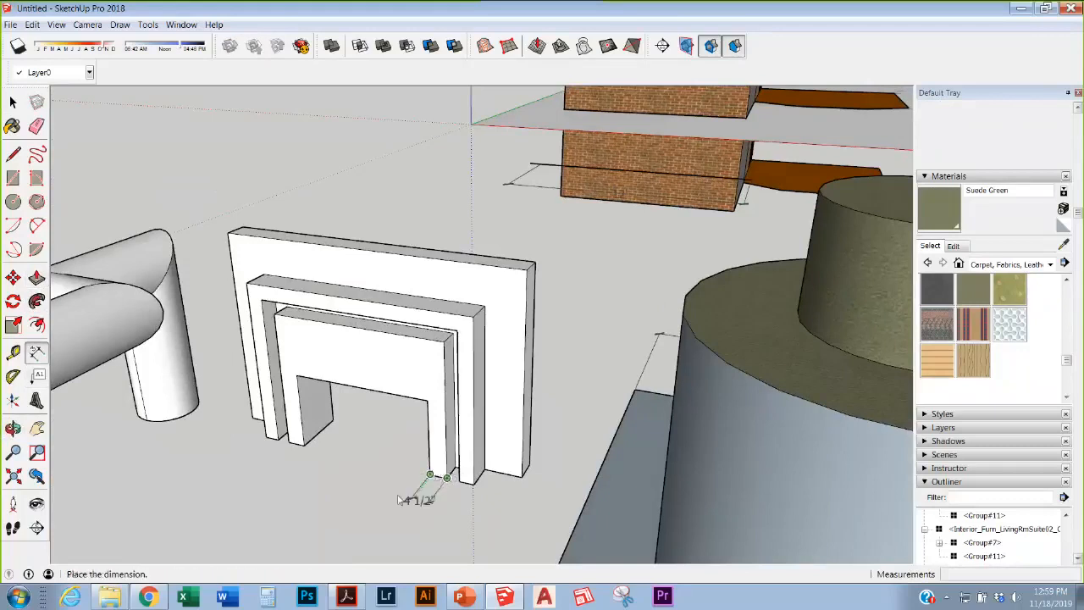
click(398, 497)
click(430, 475)
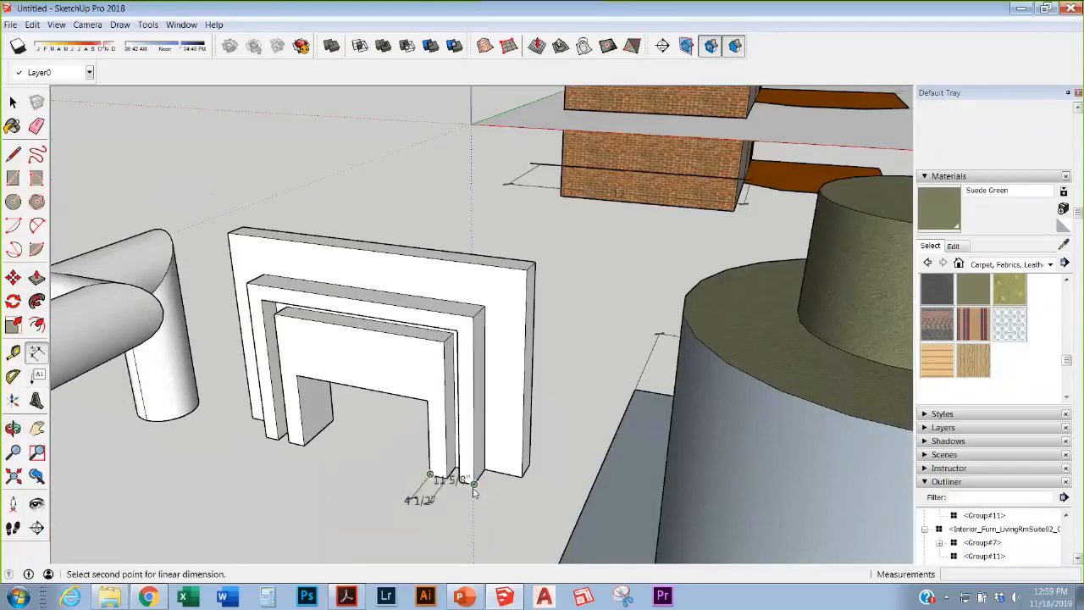
click(475, 484)
click(472, 490)
click(427, 476)
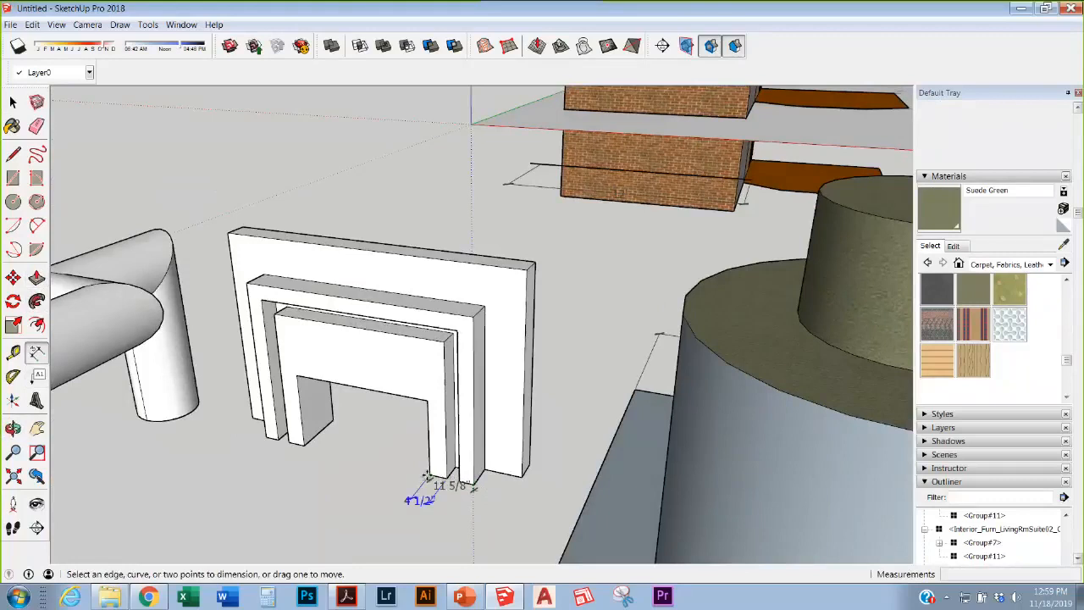
click(430, 476)
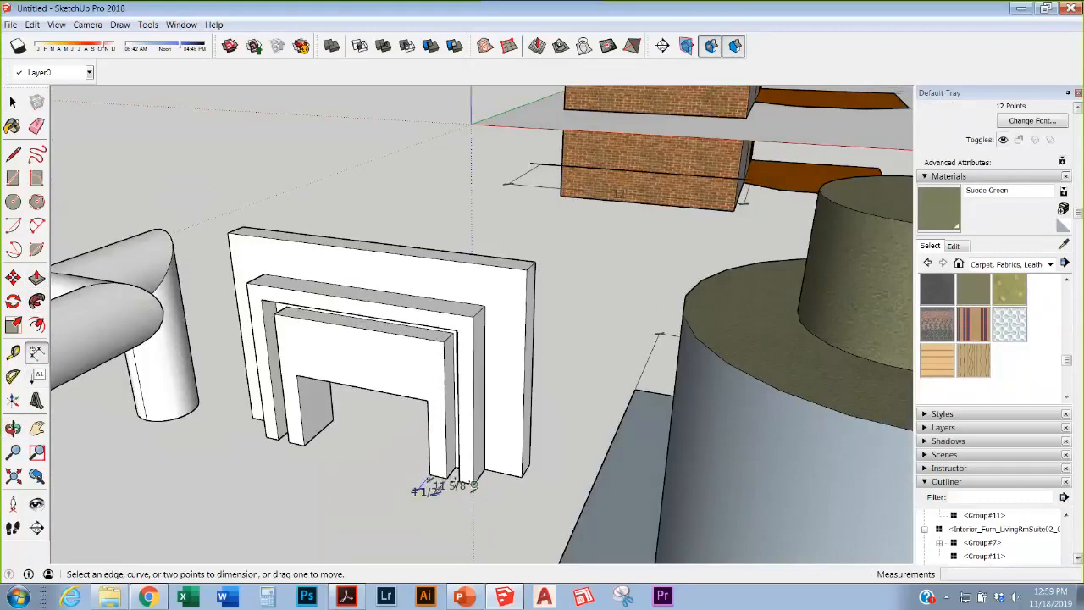
click(431, 475)
click(522, 477)
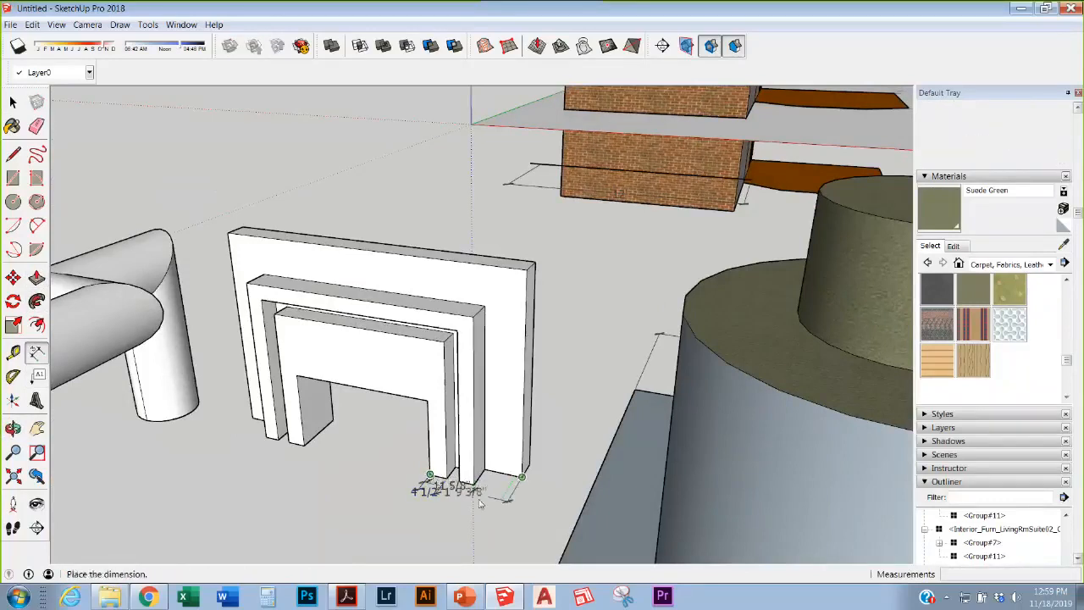
click(456, 521)
Step: Add the 5 1/4" and 7 1/8" dimensions on the right side, then snip the dimensioned fireplace
scroll(401, 429, down, 2)
scroll(402, 429, up, 4)
middle_drag(402, 429, 426, 388)
scroll(426, 390, down, 3)
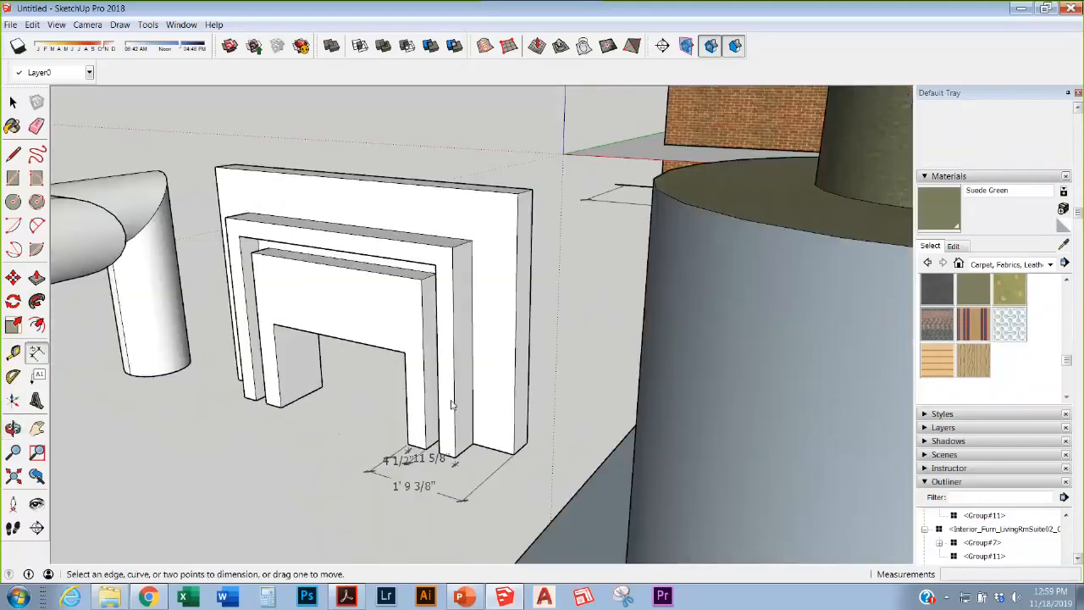
click(532, 190)
click(528, 447)
click(534, 332)
click(471, 241)
click(454, 247)
click(462, 270)
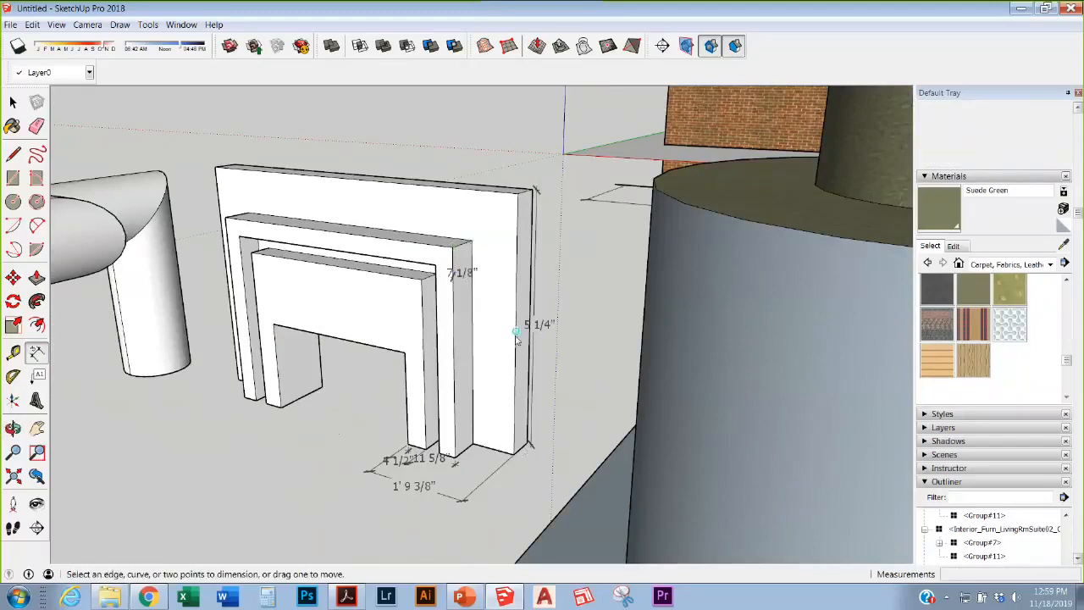
click(622, 597)
drag(199, 136, 600, 535)
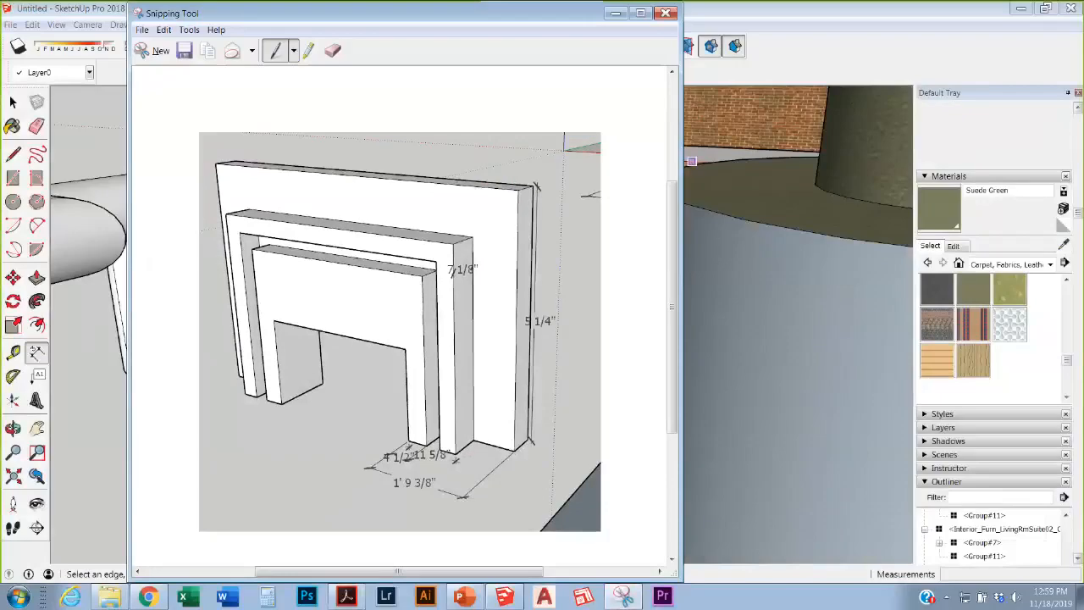
Step: Close the Snipping Tool without saving the snip and return to the Select tool
click(666, 12)
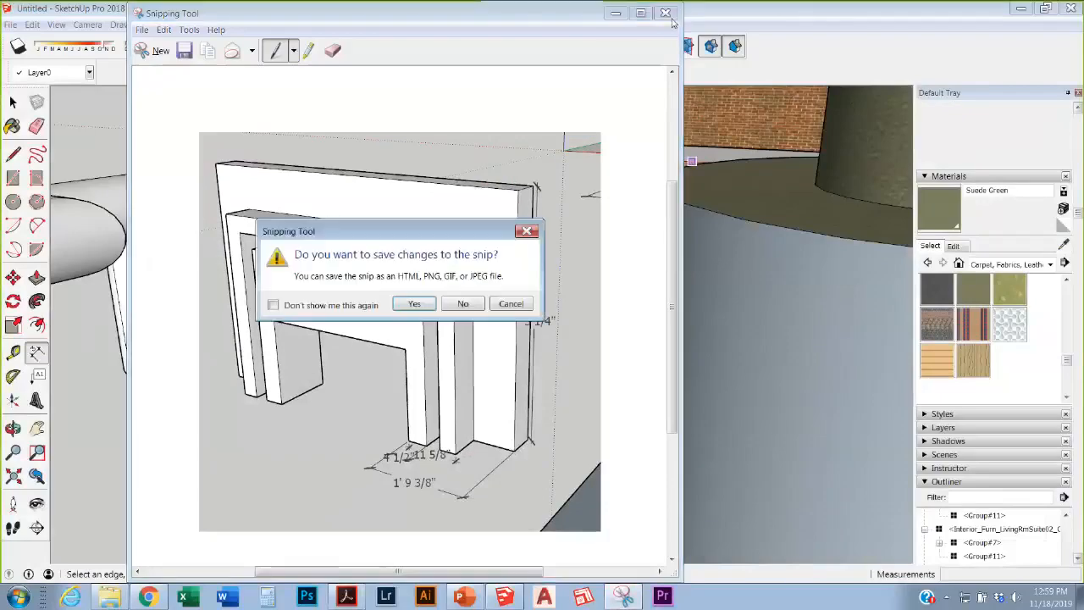
click(463, 303)
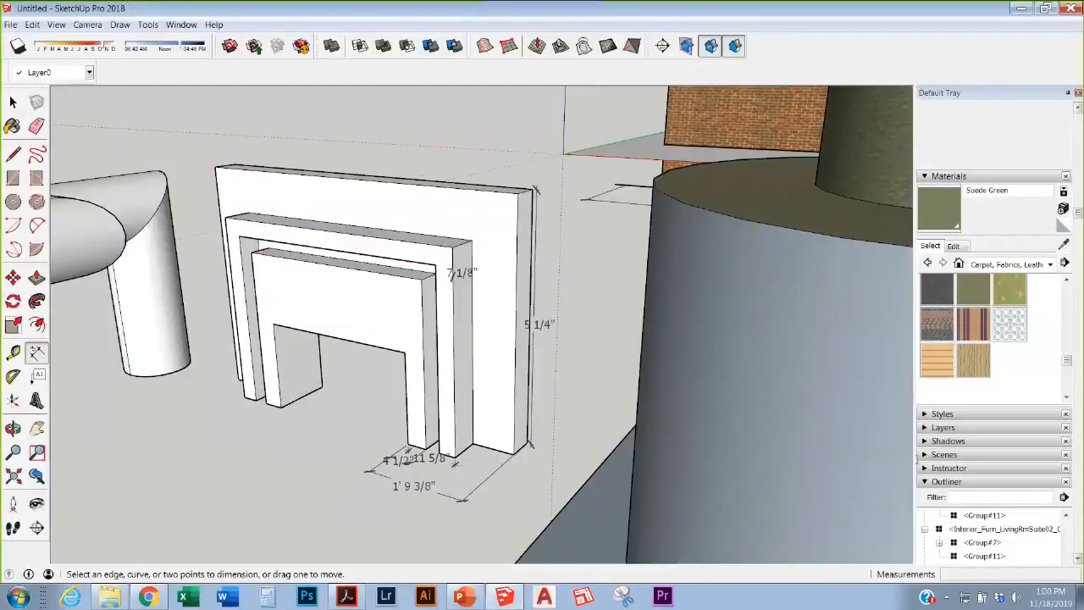
click(13, 102)
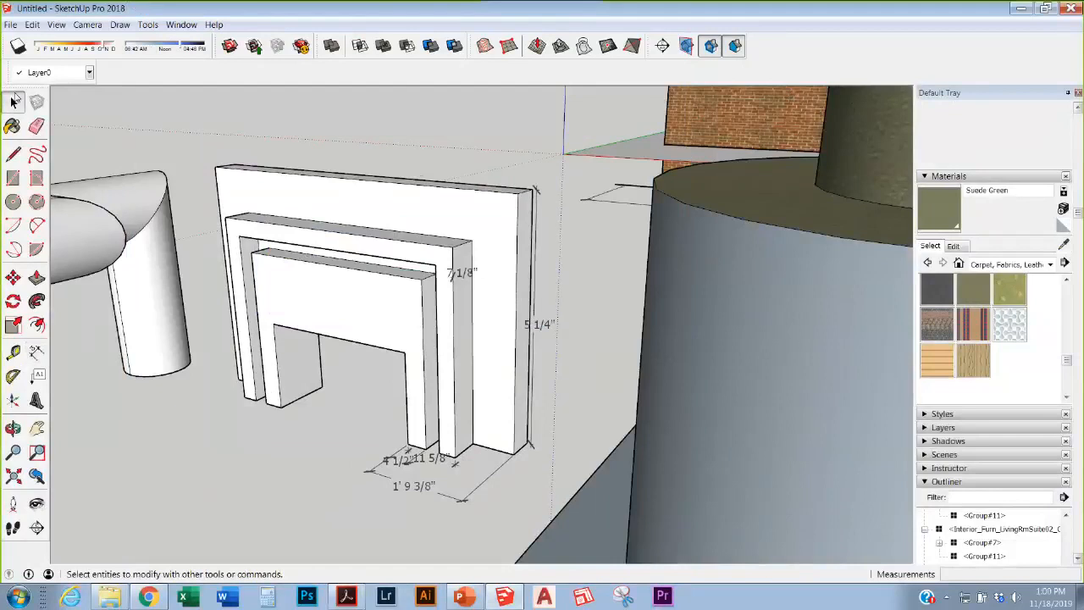
Step: Zoom and orbit to frame the sofas, coffee table and lamps on the rug
scroll(246, 381, down, 5)
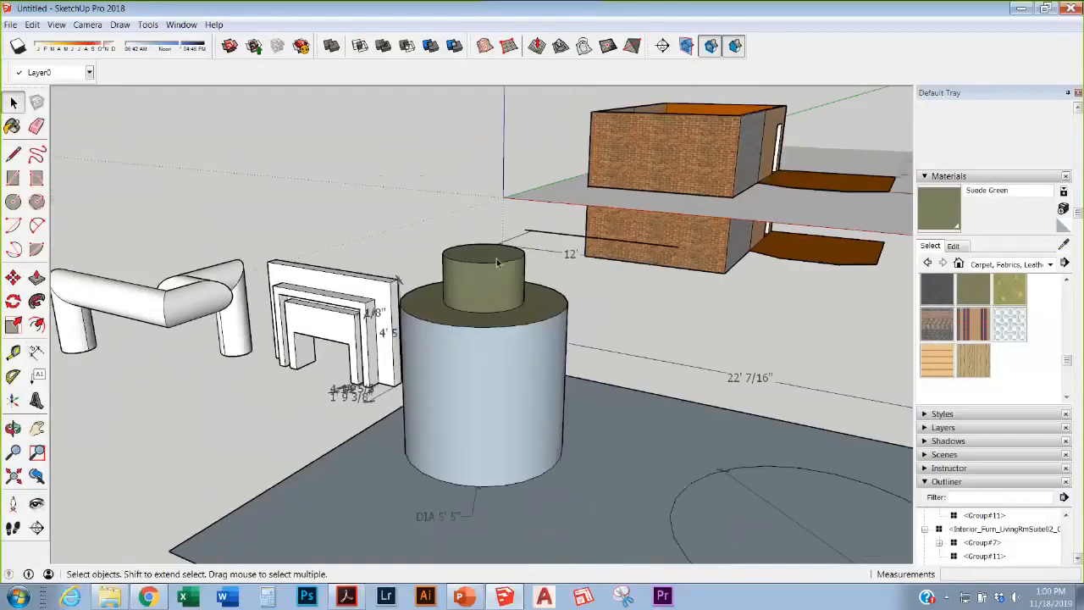
scroll(497, 263, down, 5)
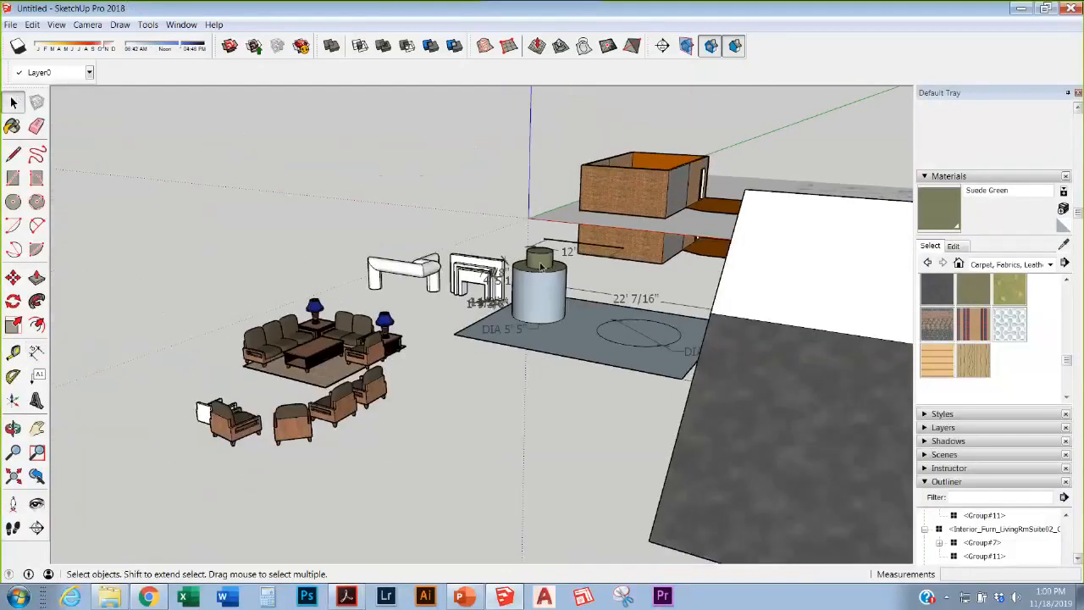
scroll(540, 267, up, 5)
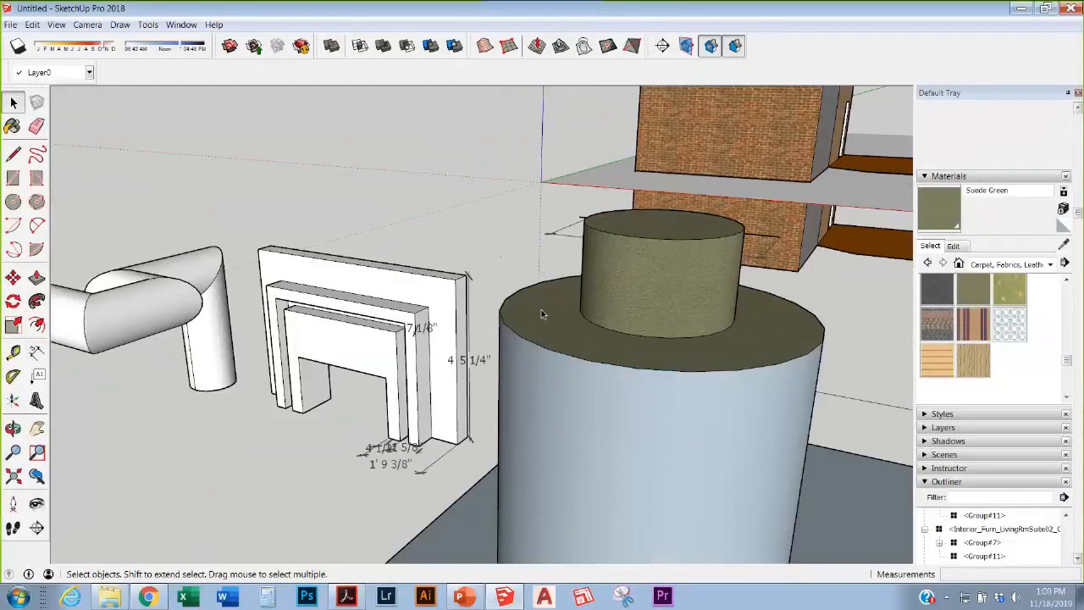
scroll(541, 310, down, 5)
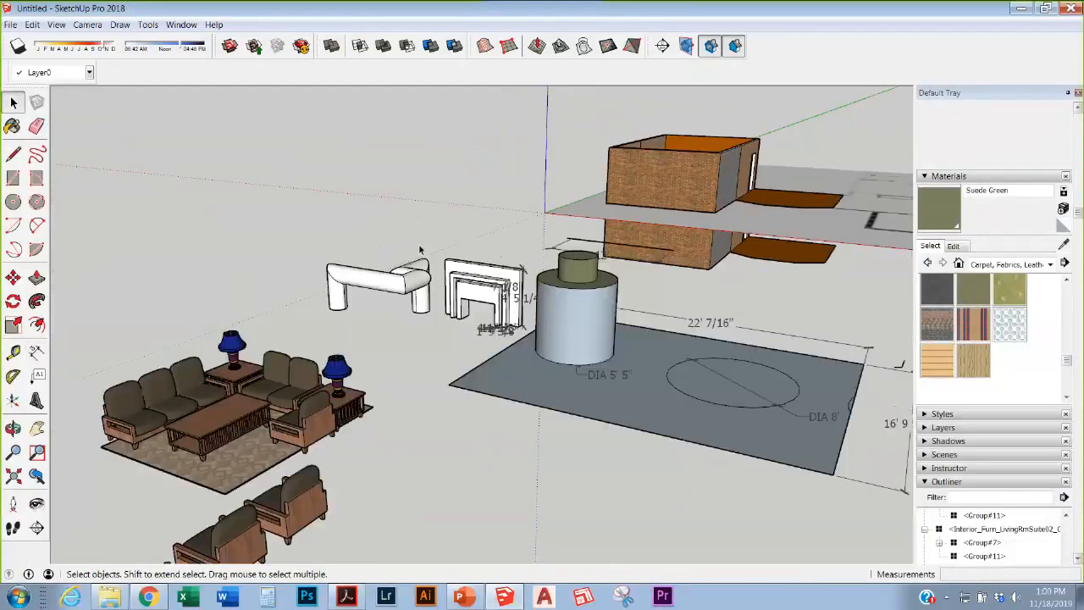
scroll(390, 309, up, 4)
scroll(459, 168, down, 7)
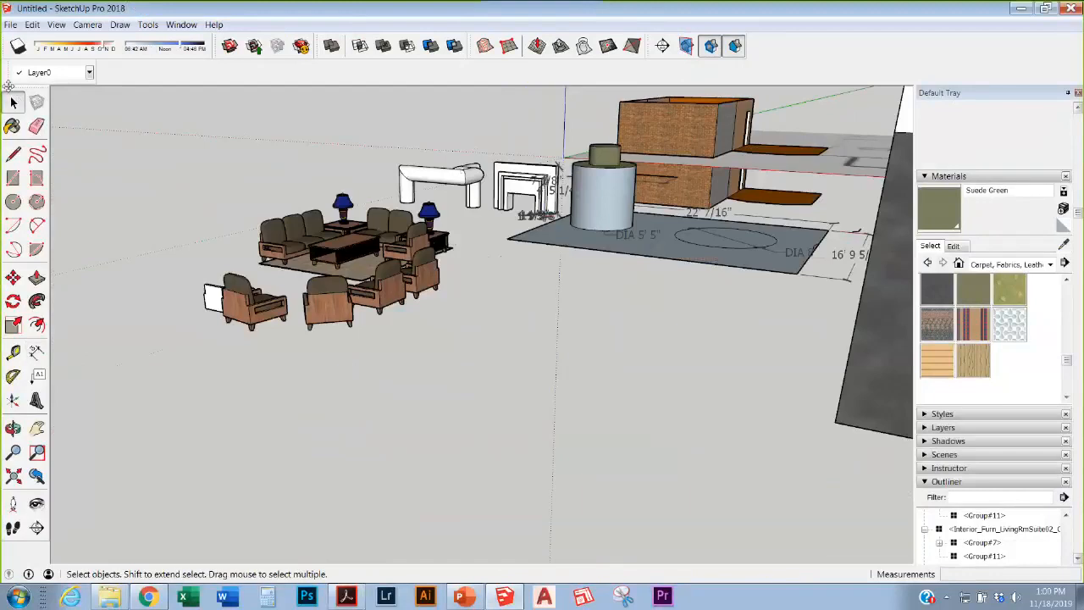
scroll(330, 180, up, 5)
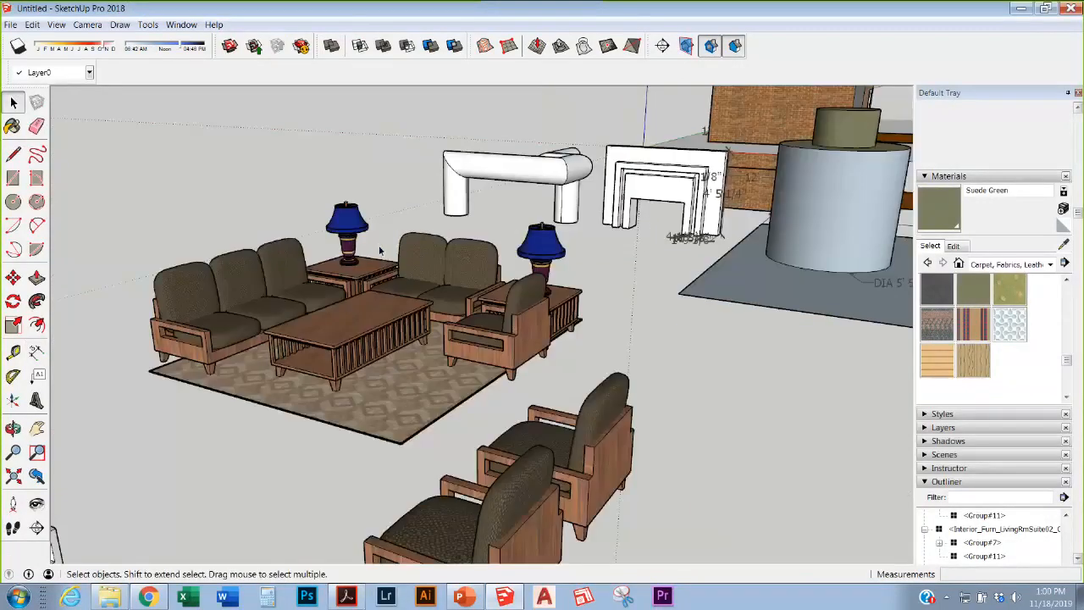
middle_drag(381, 249, 409, 302)
scroll(409, 303, down, 5)
scroll(306, 337, up, 6)
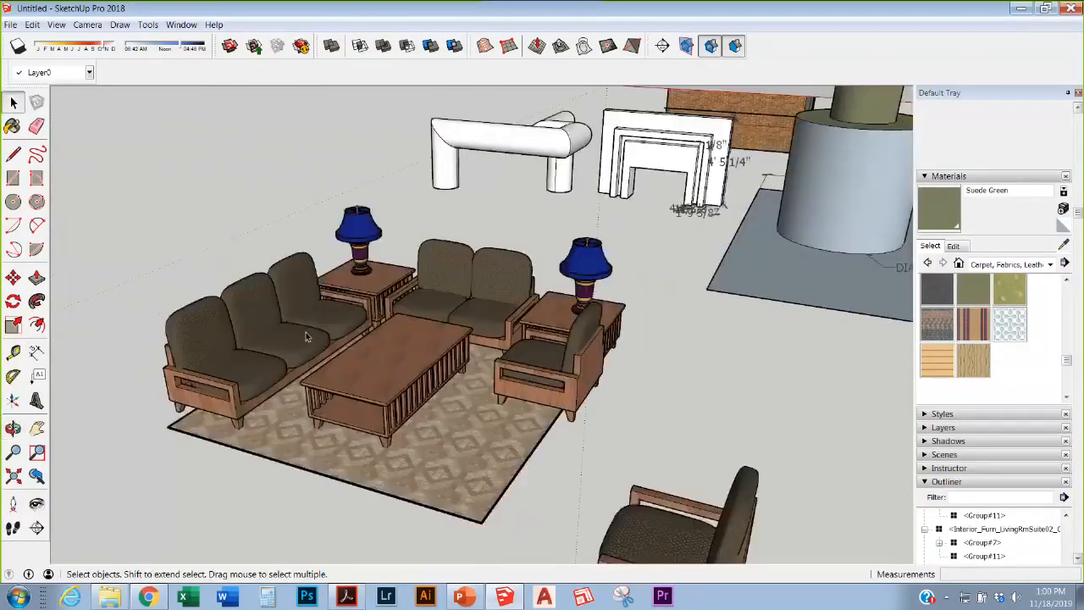
Step: Select the sofa, loveseat and armchair, then try moving the armchair alone and cancel
click(309, 338)
shift+click(479, 288)
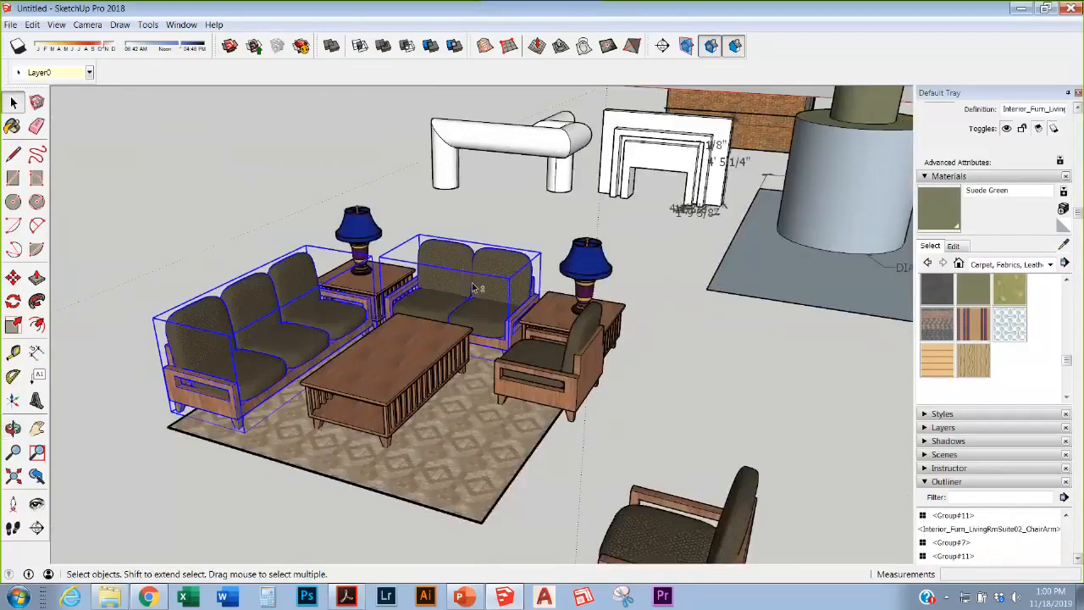
shift+click(564, 358)
click(675, 463)
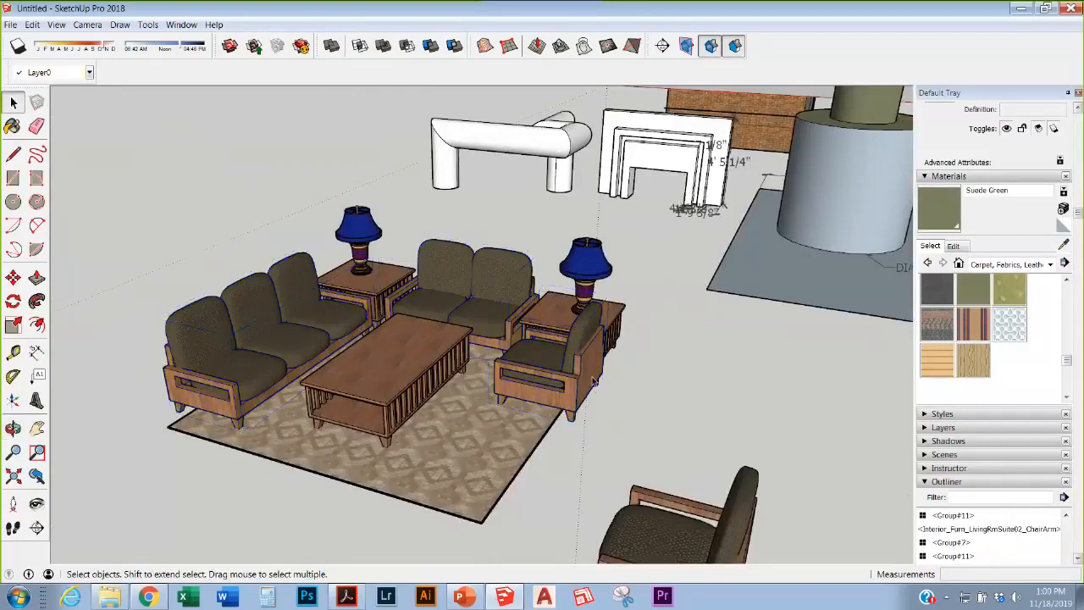
click(578, 368)
key(m)
click(580, 366)
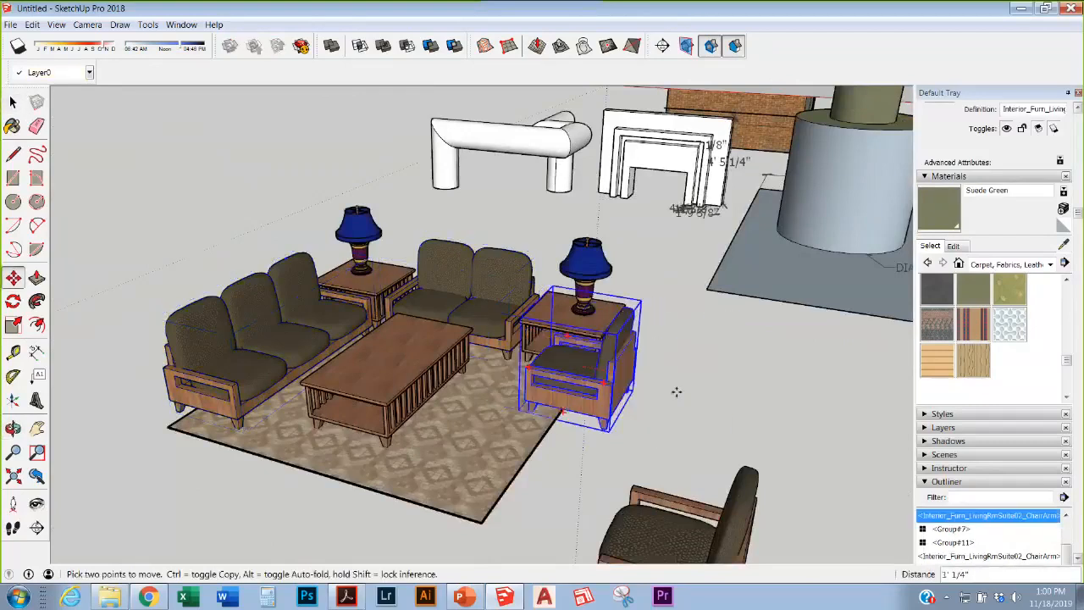
key(Escape)
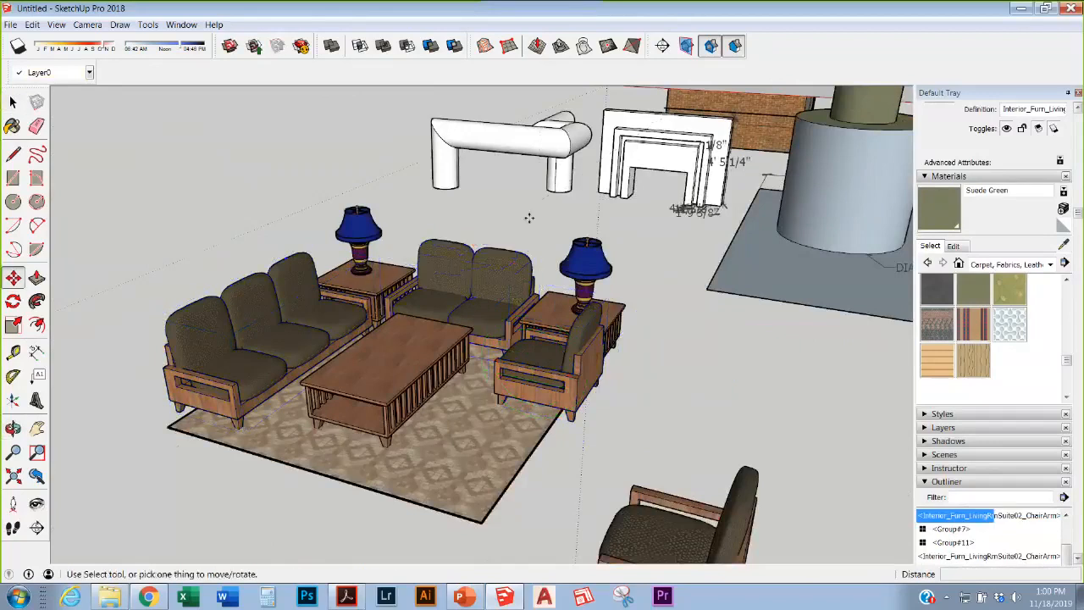
key(space)
Step: Make the three-seat sofa, loveseat and armchair into one group
click(244, 280)
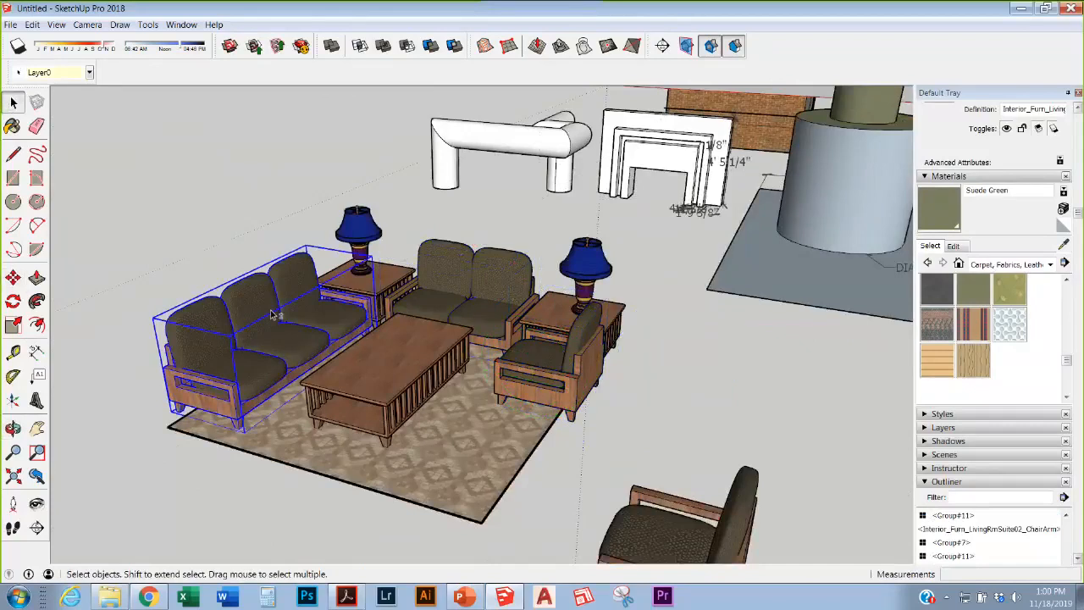
shift+click(446, 294)
shift+click(557, 354)
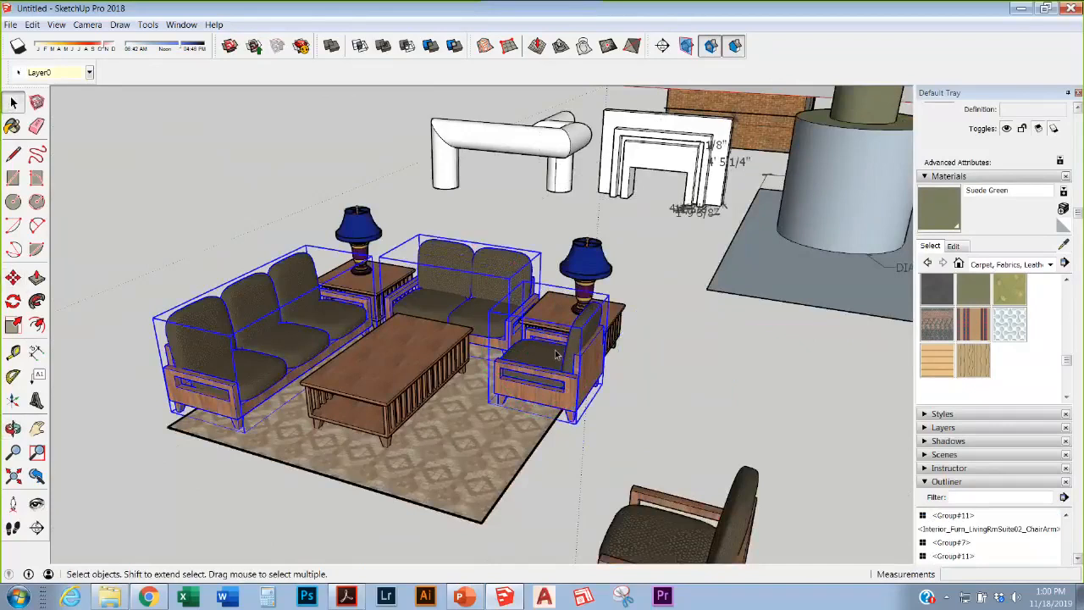
right_click(557, 354)
click(616, 472)
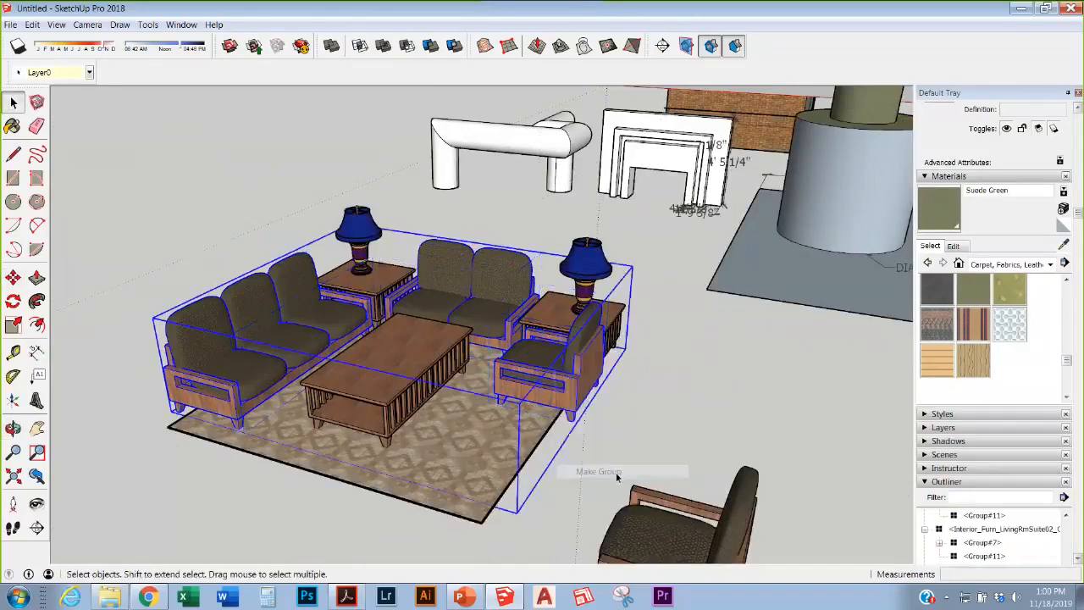
Step: Copy the furniture group to the upper left, then open the copy and select its three pieces
key(m)
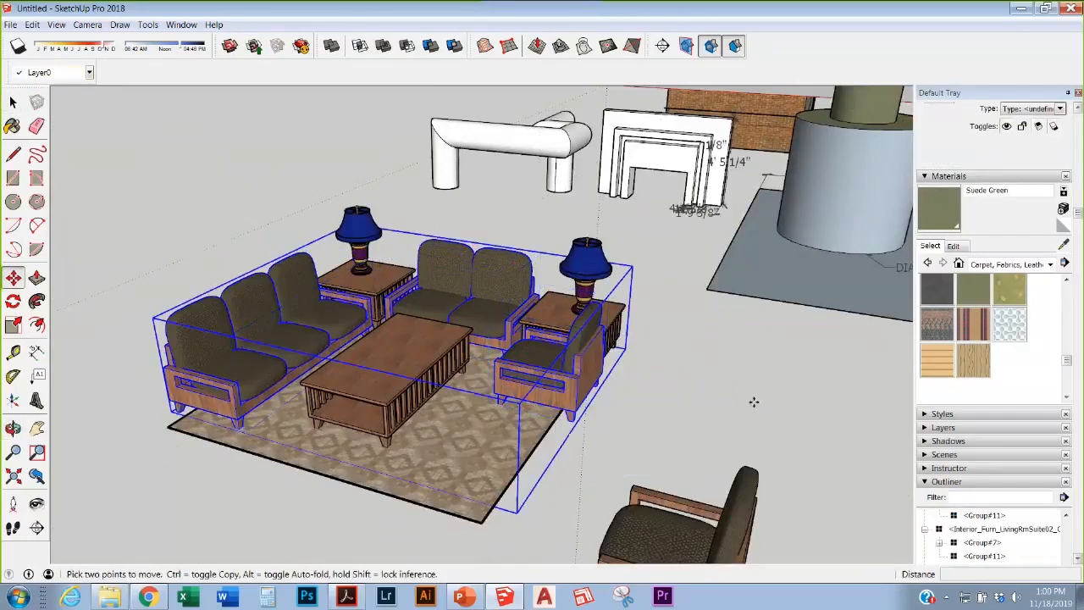
click(602, 356)
key(ctrl)
scroll(461, 319, down, 3)
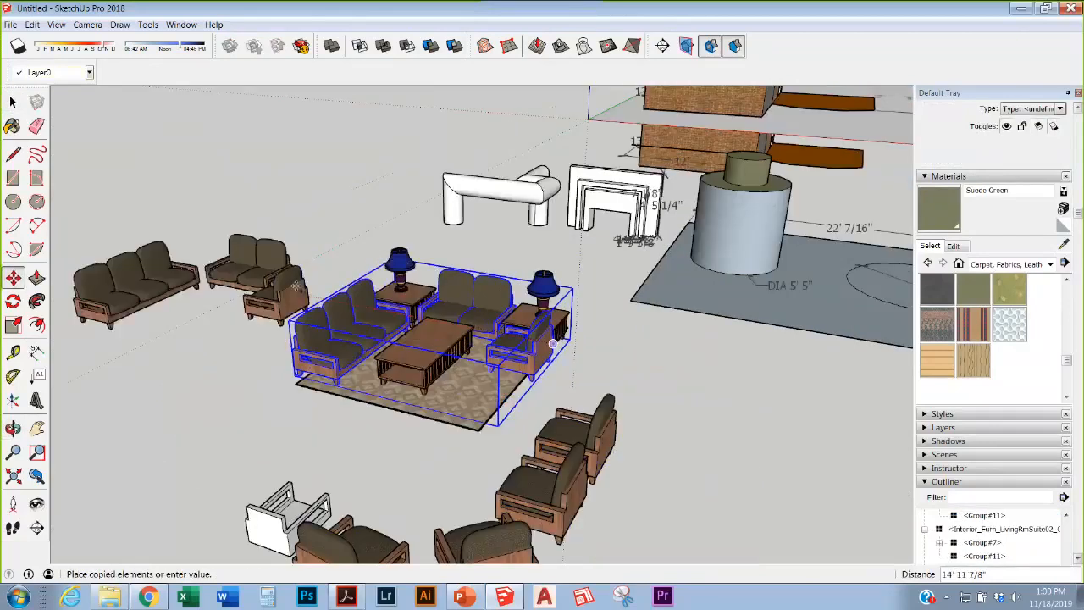
click(279, 288)
key(space)
scroll(762, 296, down, 3)
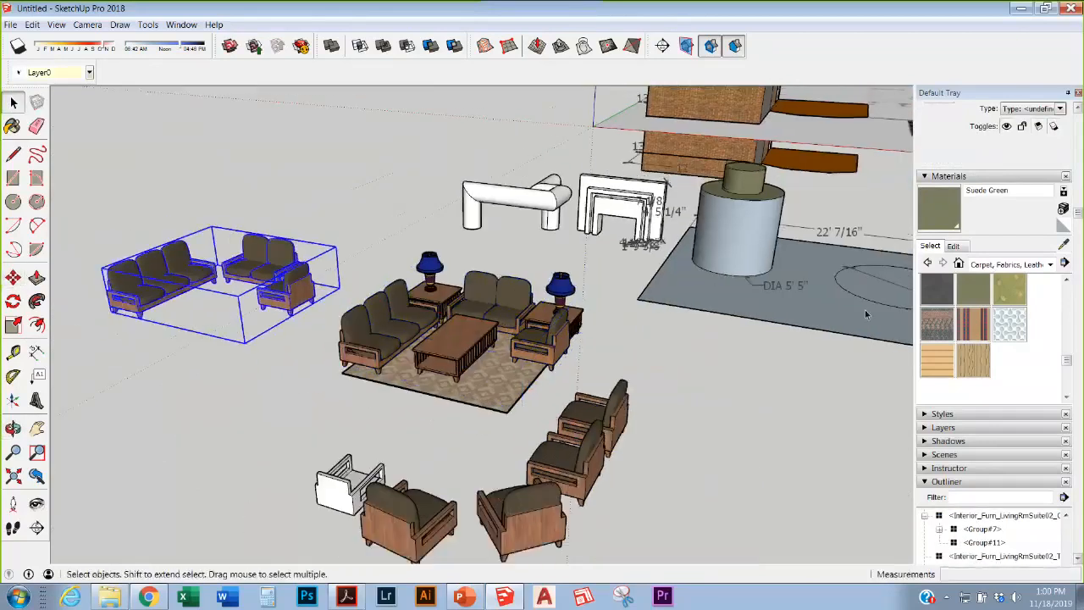
scroll(424, 280, up, 5)
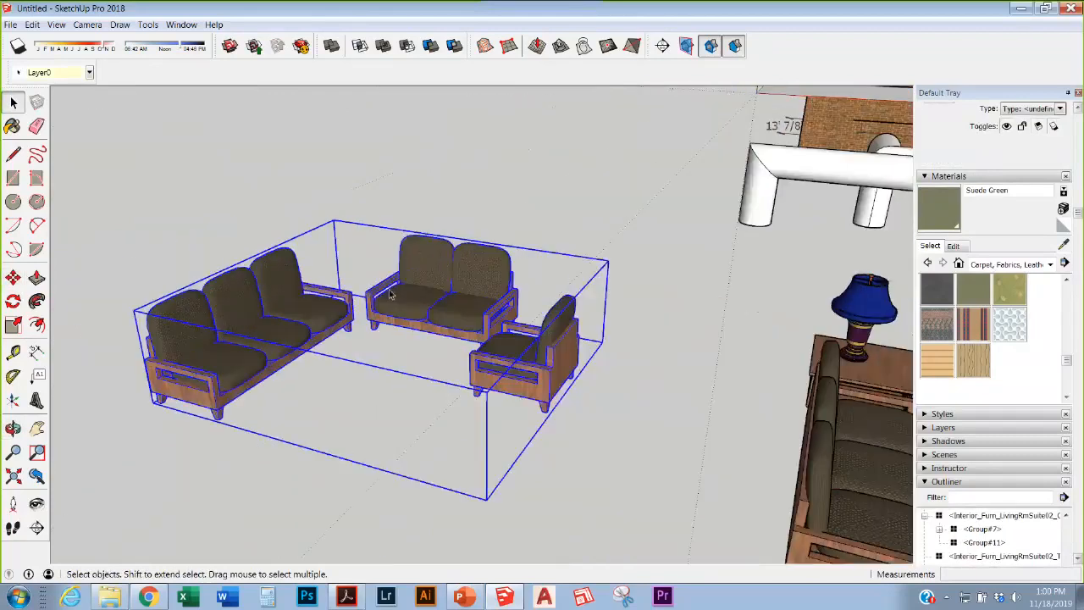
double_click(429, 315)
click(583, 373)
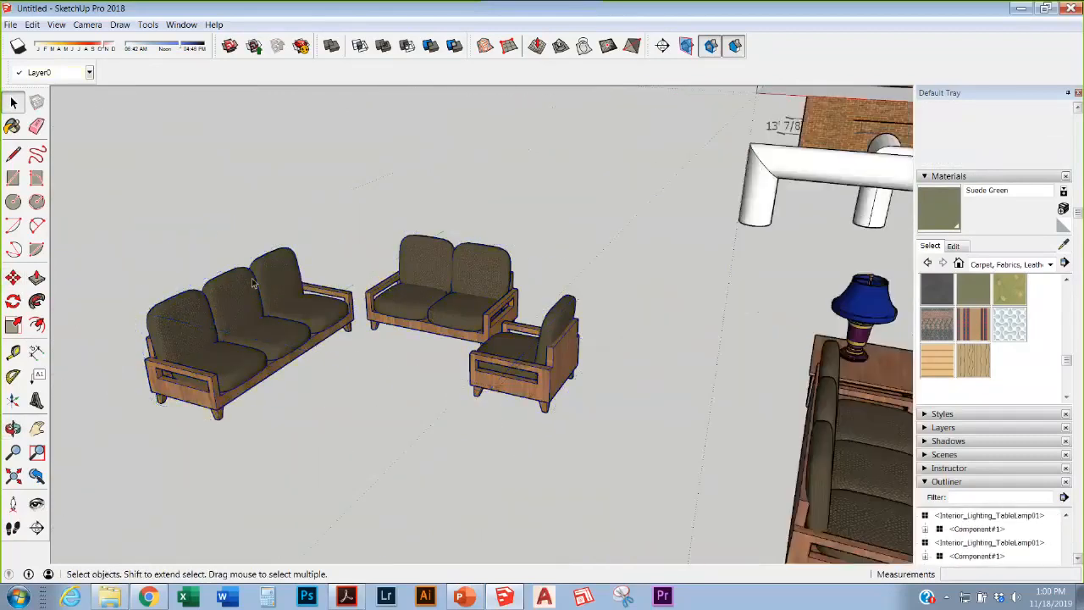
double_click(218, 288)
key(ctrl+a)
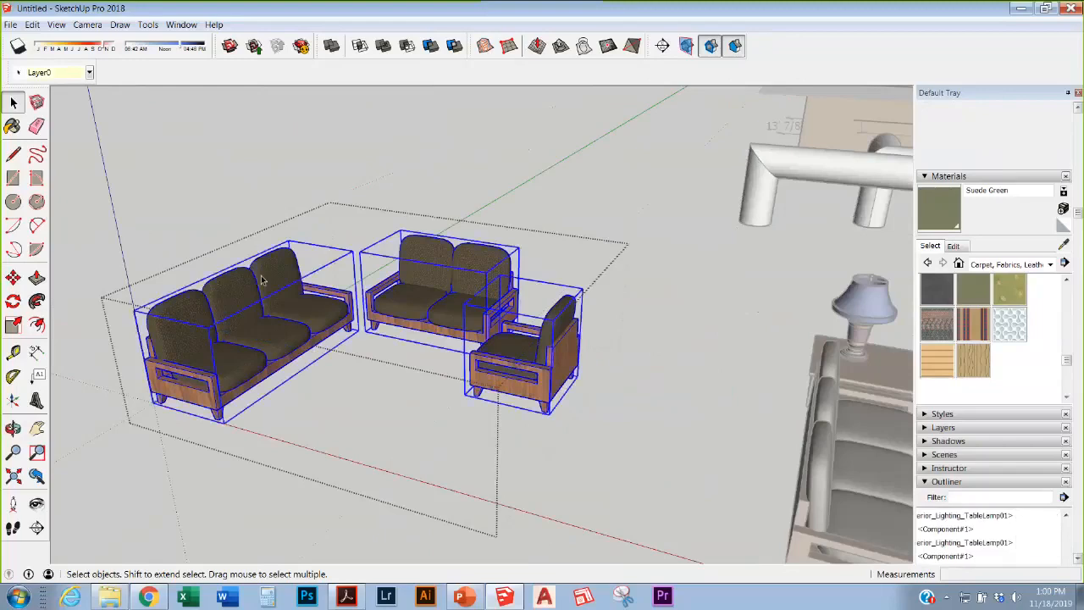
Step: Paint the large copied sofa's wooden frame Upholstery Striped Multi-Color, then exit the nested editing contexts
click(12, 125)
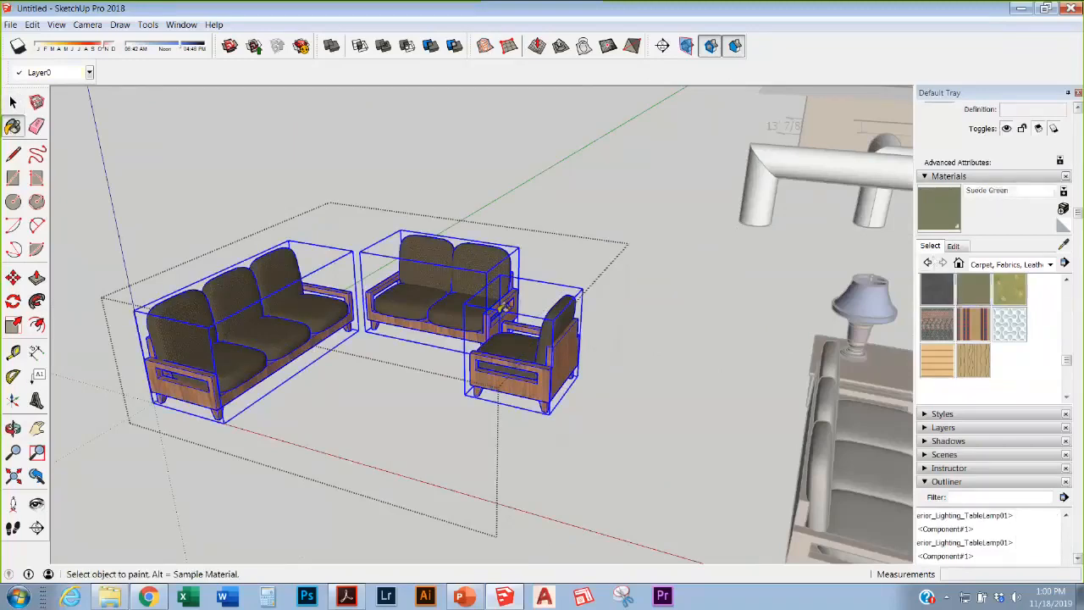
click(12, 102)
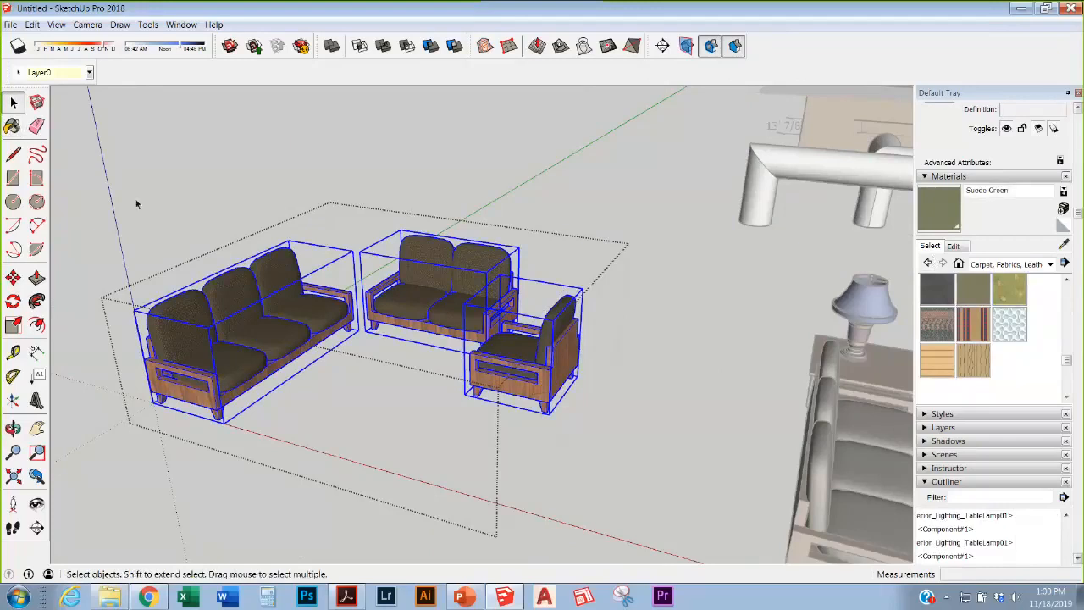
double_click(206, 404)
triple_click(206, 404)
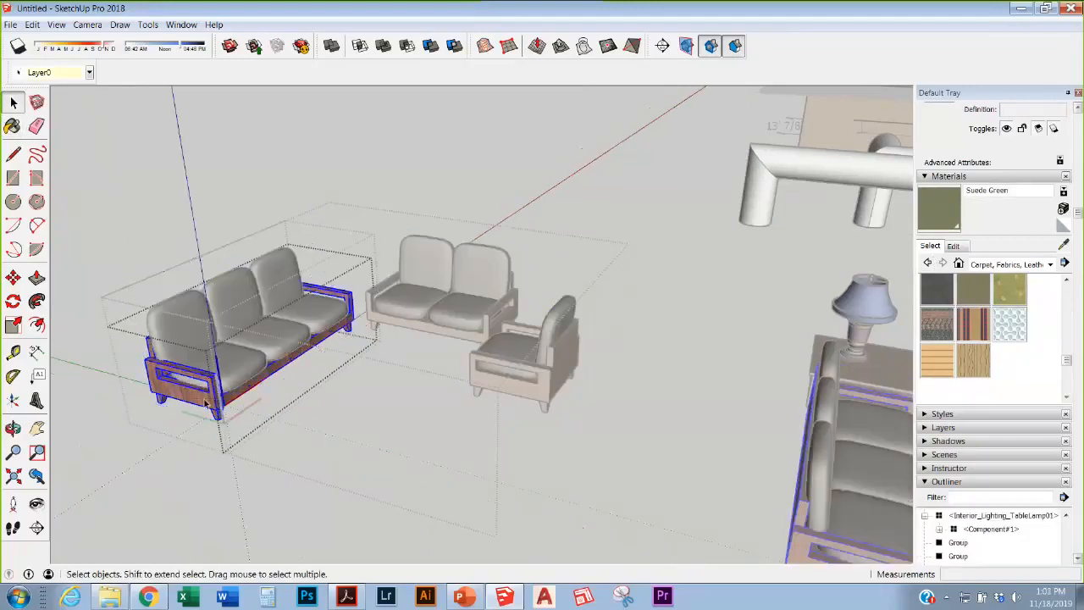
key(b)
click(973, 323)
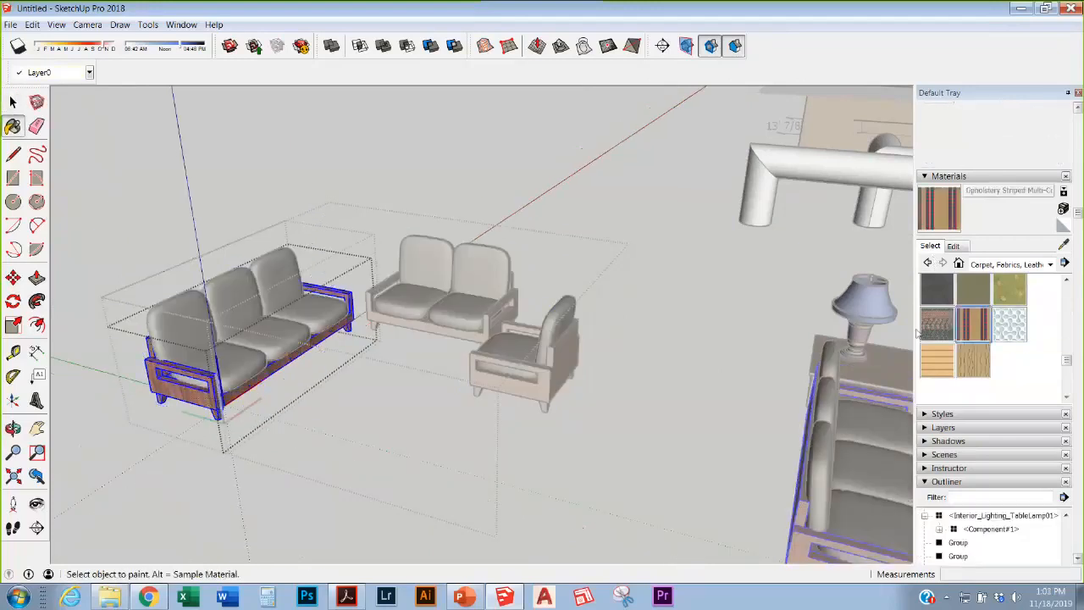
click(185, 407)
scroll(259, 355, up, 5)
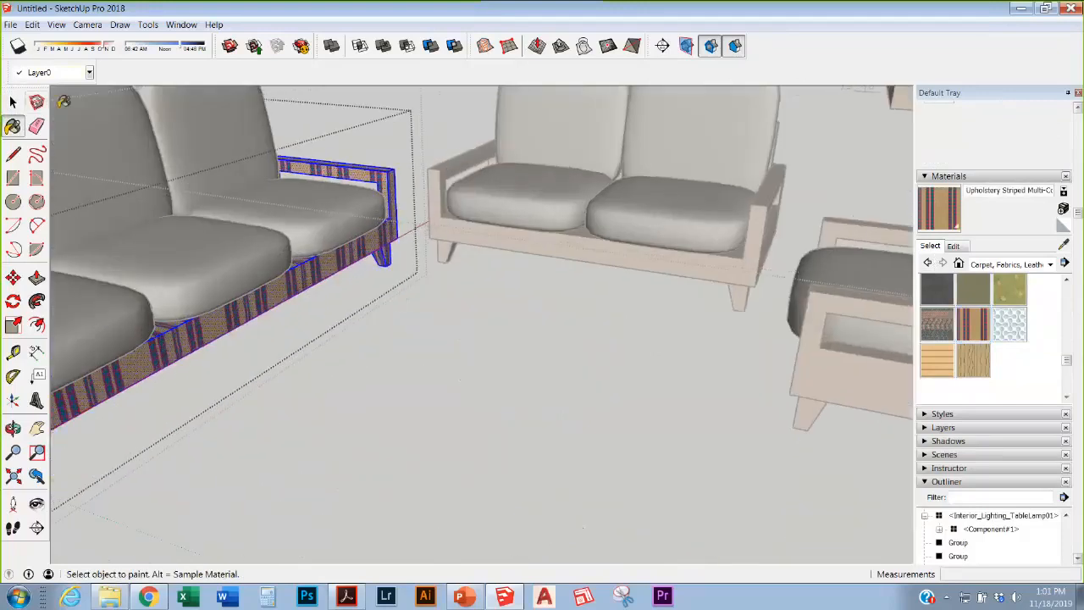
click(13, 103)
click(411, 263)
click(520, 320)
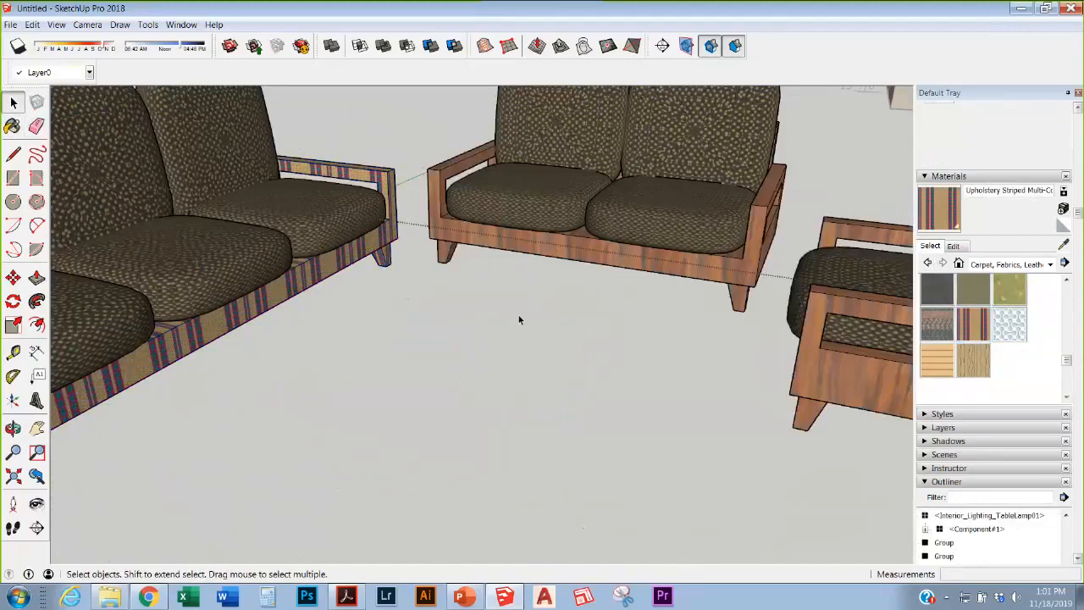
scroll(520, 319, down, 6)
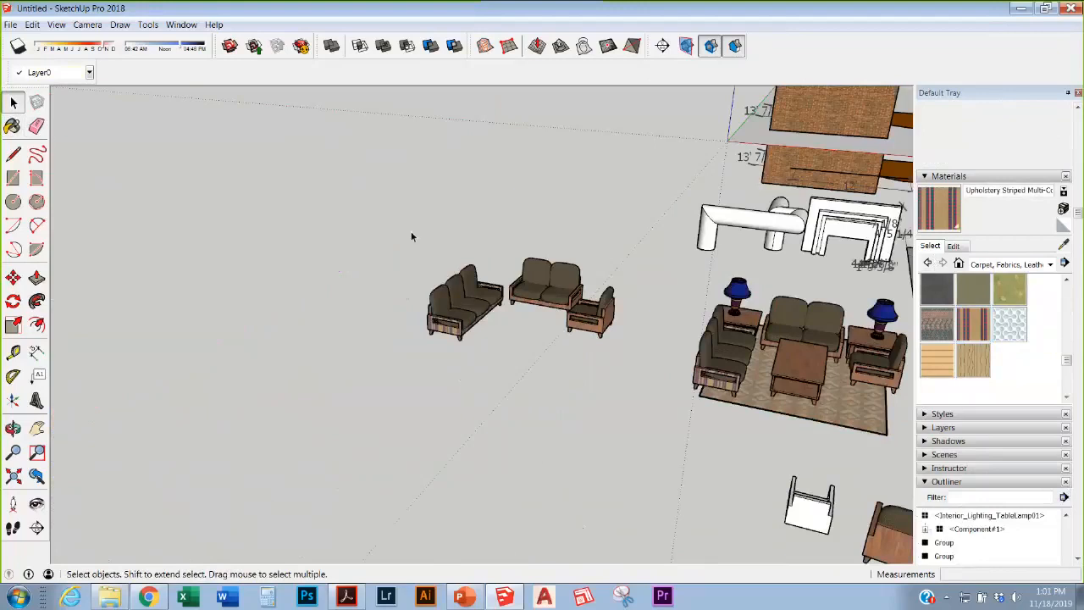
scroll(691, 304, down, 1)
scroll(691, 304, down, 4)
scroll(526, 296, up, 9)
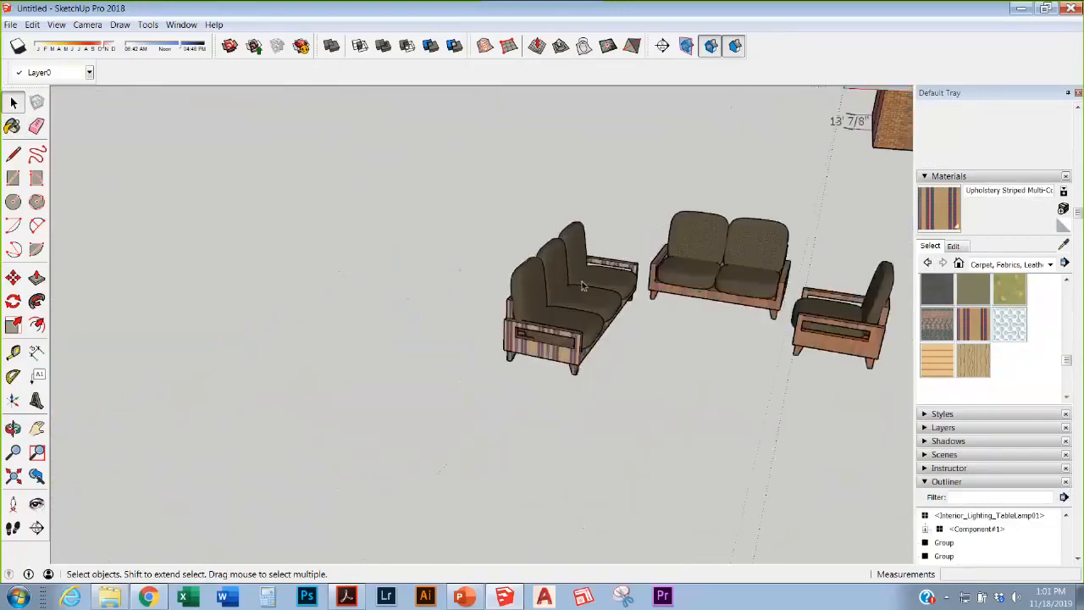
middle_drag(603, 281, 589, 345)
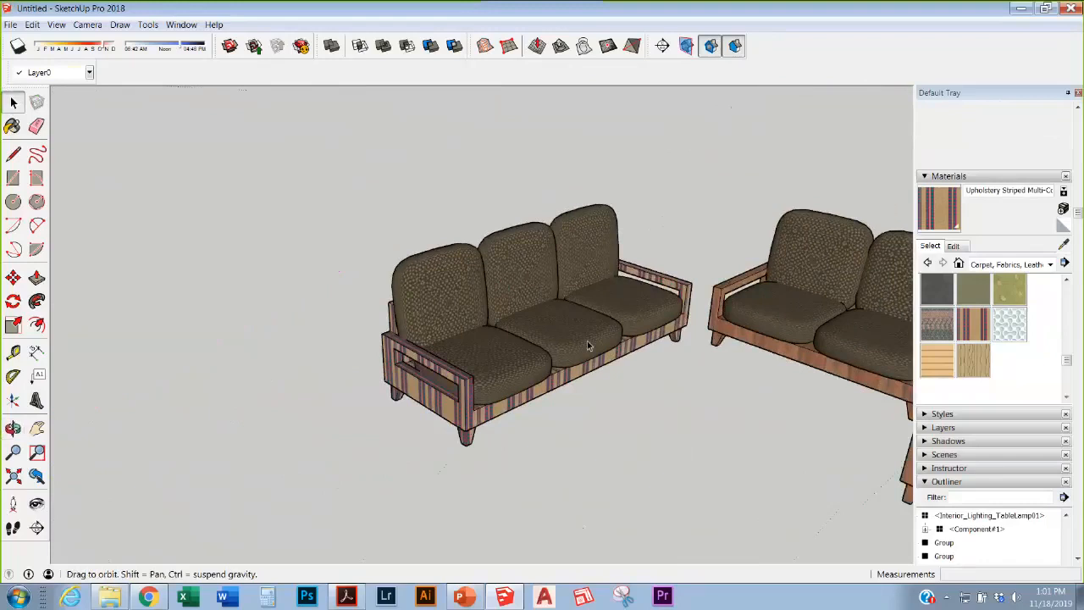
scroll(589, 345, up, 2)
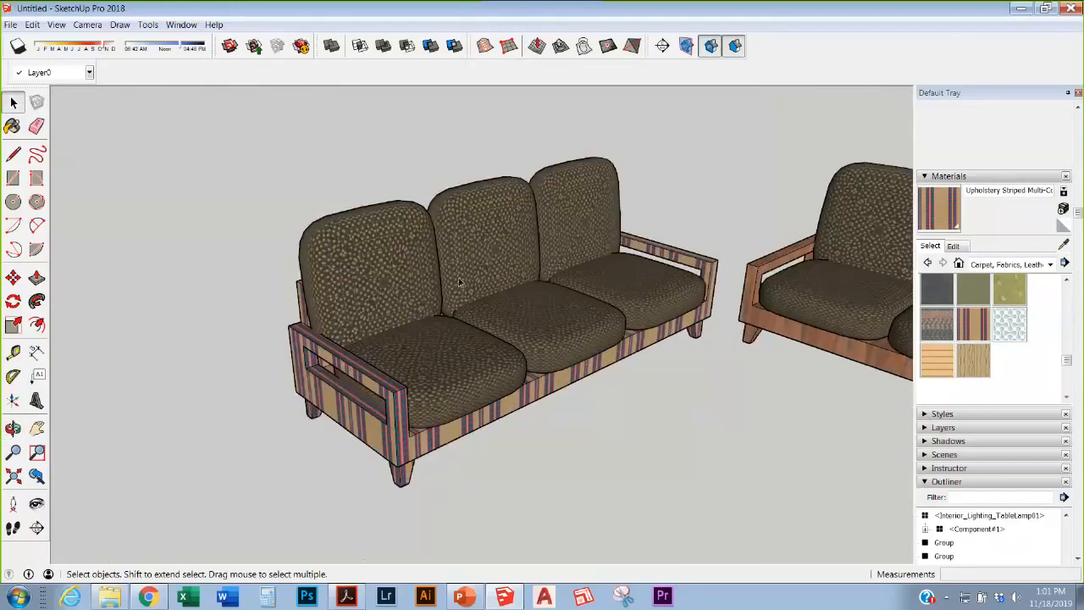
scroll(425, 326, up, 2)
middle_drag(424, 326, 206, 188)
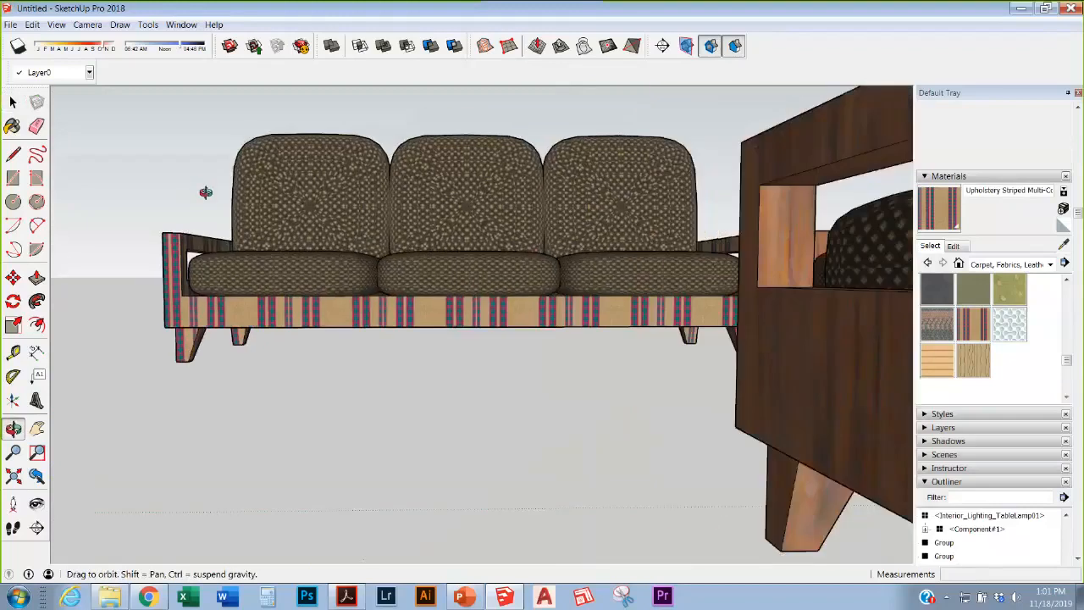
middle_drag(476, 193, 603, 242)
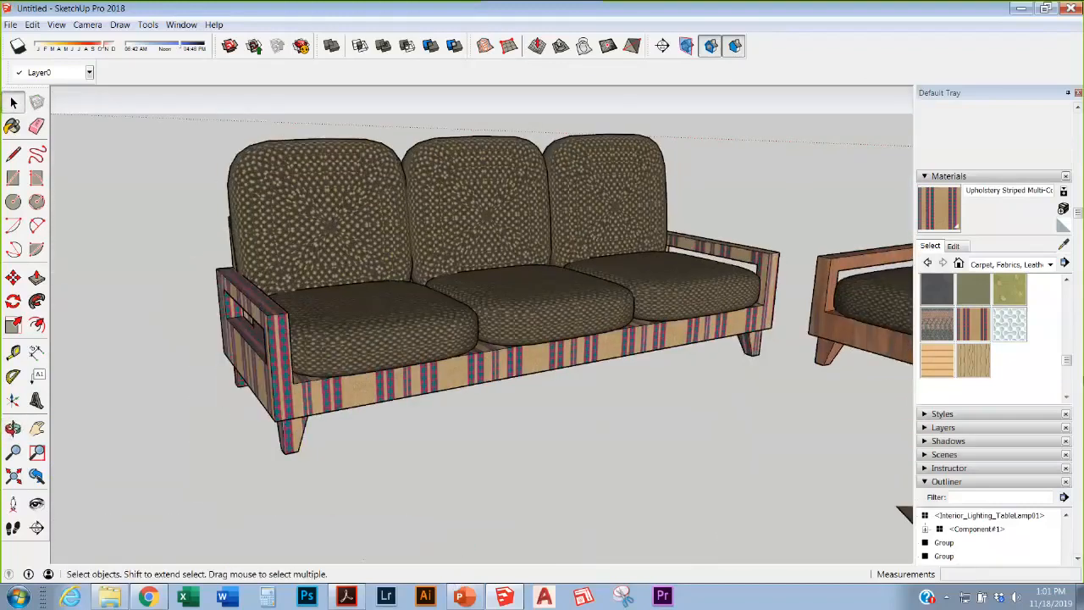
scroll(444, 159, down, 3)
middle_drag(443, 159, 457, 243)
scroll(520, 260, down, 2)
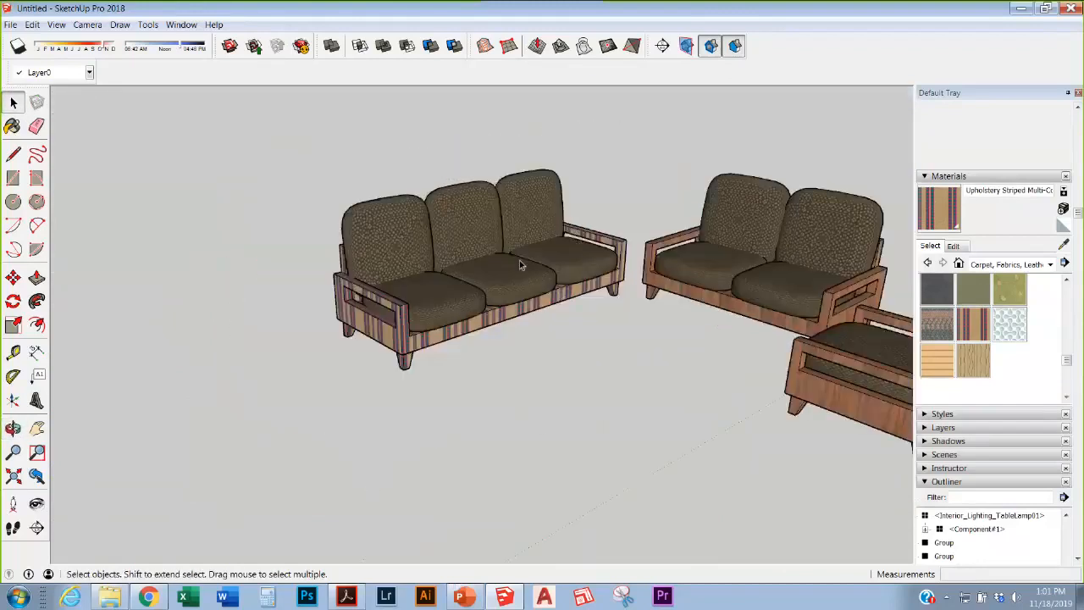
scroll(520, 260, up, 3)
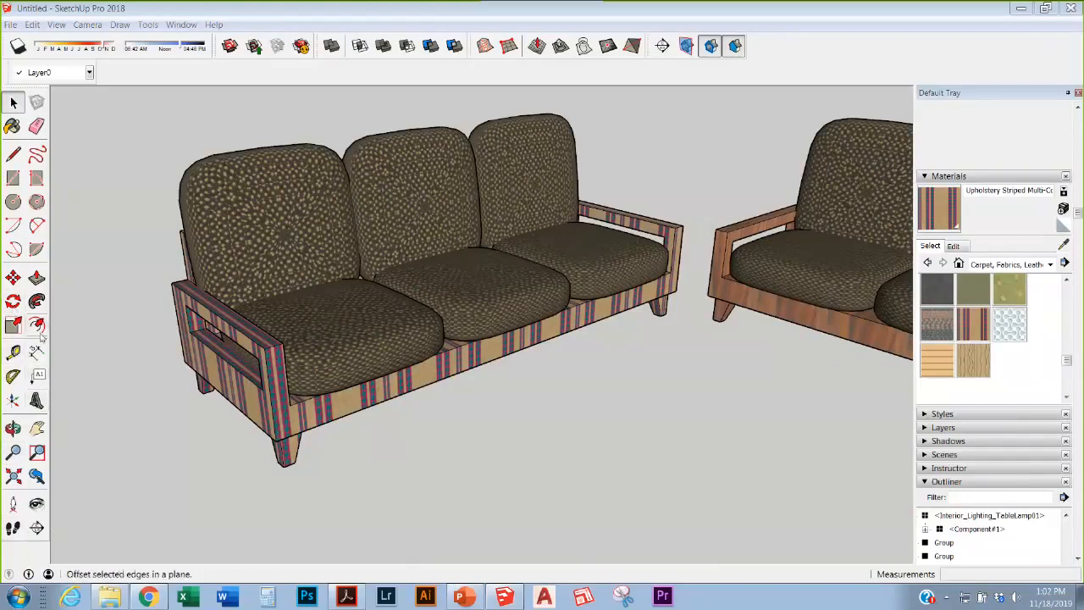
click(326, 359)
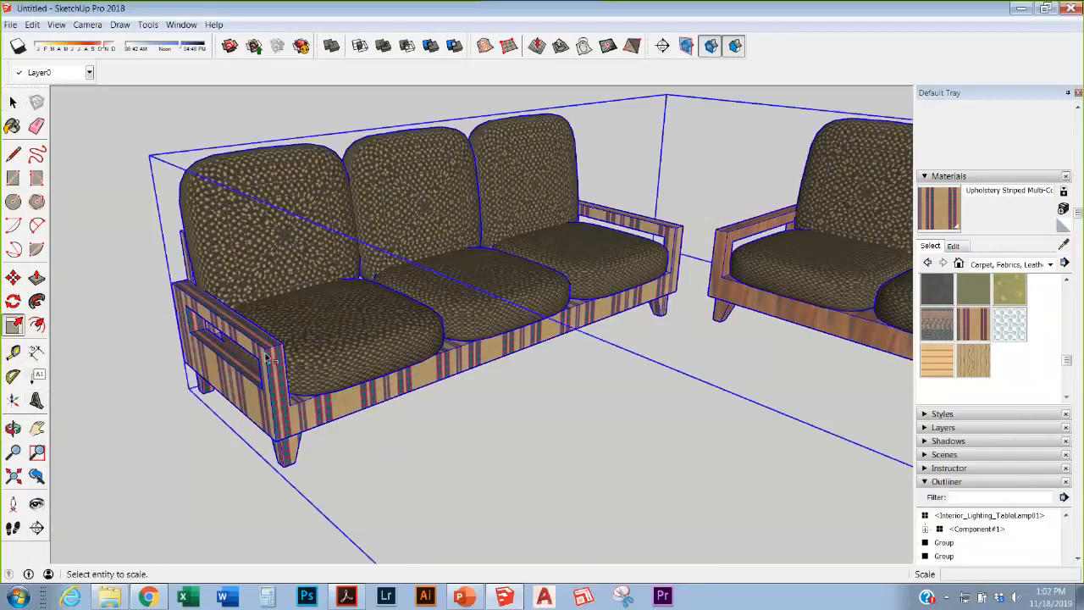
scroll(326, 360, down, 5)
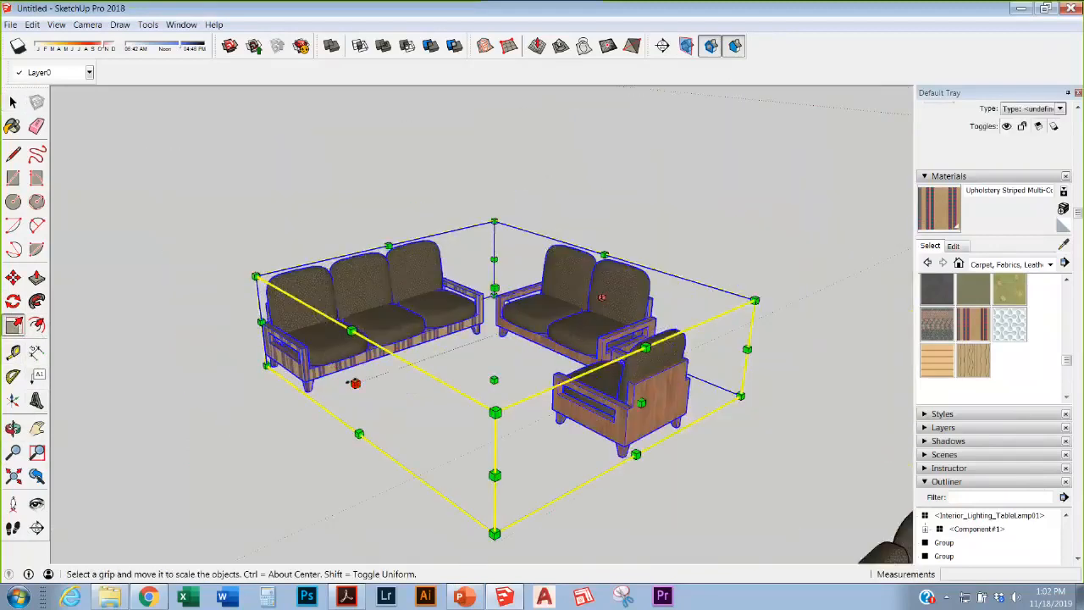
drag(355, 383, 602, 297)
drag(320, 381, 331, 385)
drag(493, 289, 495, 254)
key(Escape)
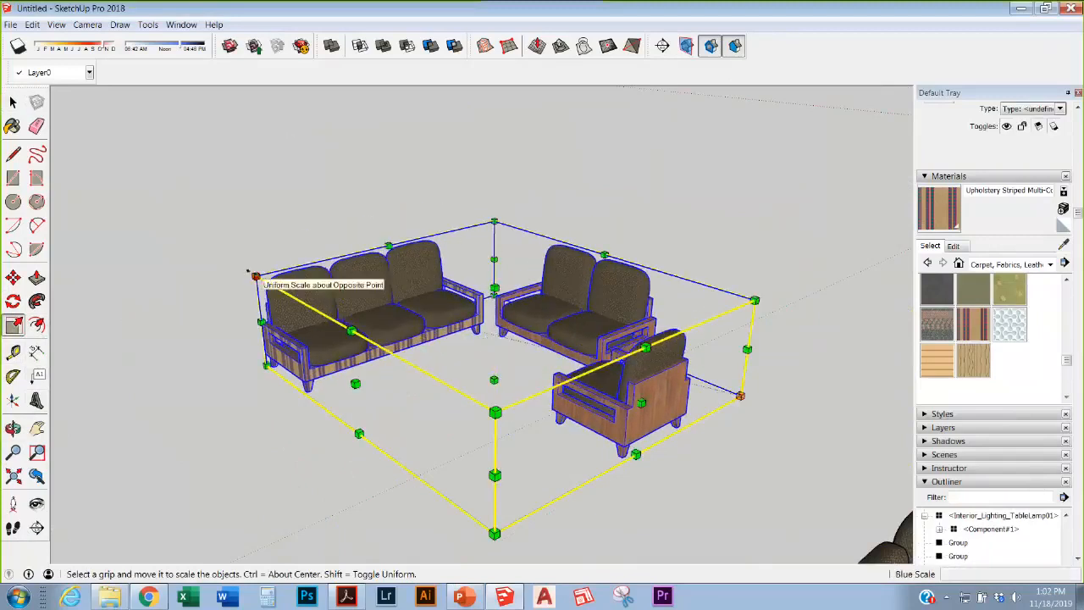
click(253, 276)
drag(251, 276, 279, 353)
scroll(282, 322, up, 3)
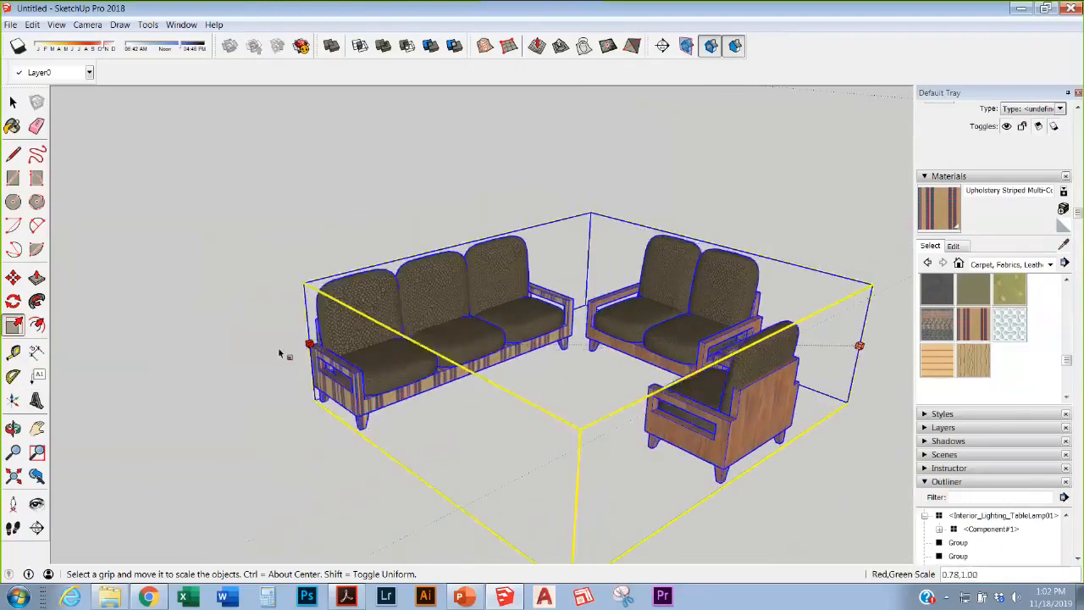
key(Escape)
key(Escape)
scroll(377, 263, down, 3)
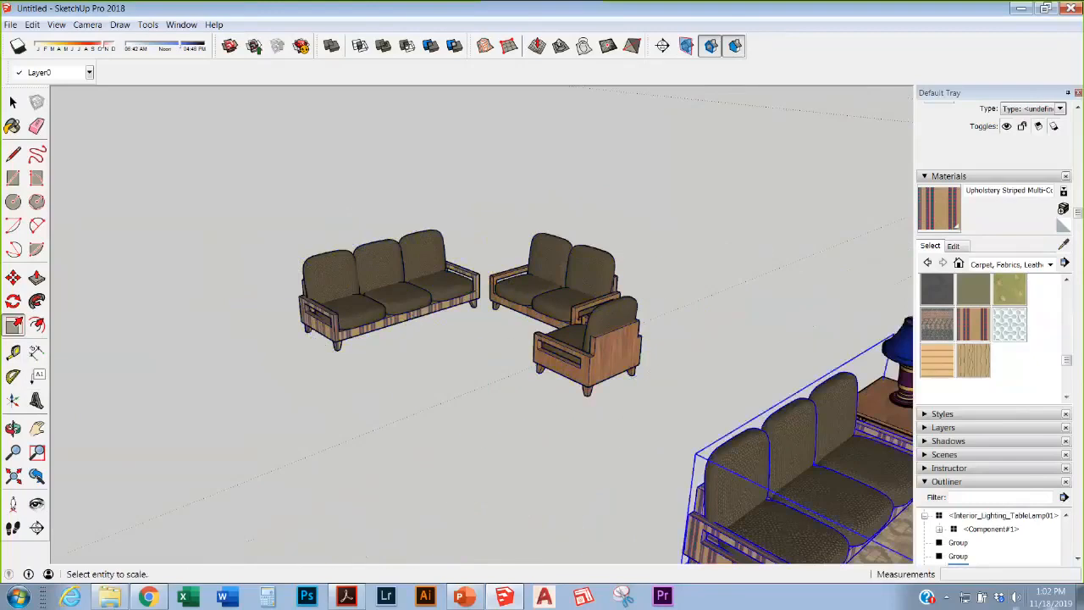
click(427, 261)
drag(489, 215, 491, 137)
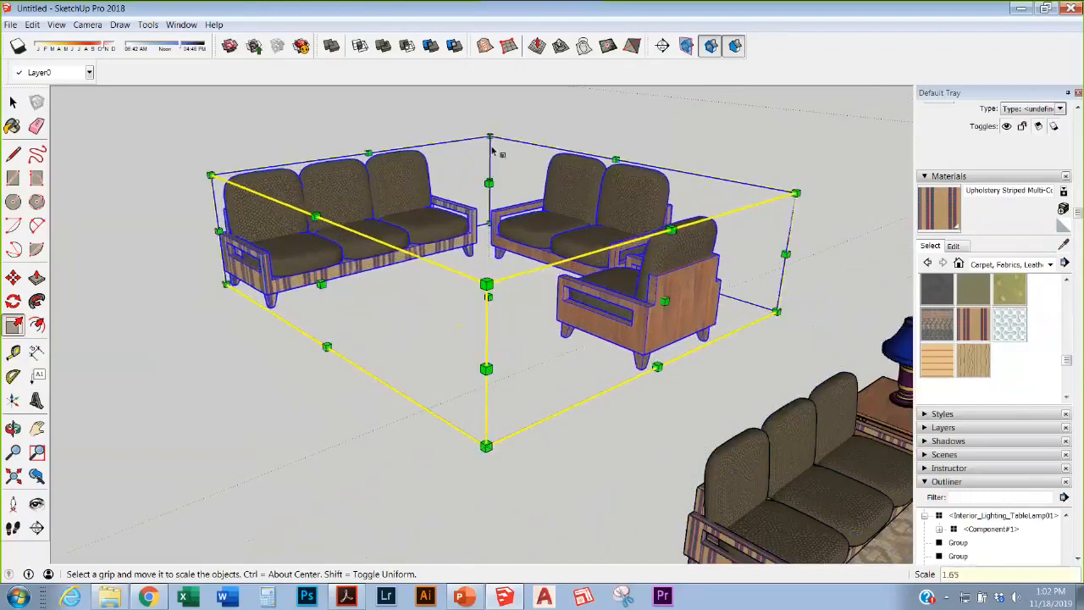
scroll(581, 336, down, 1)
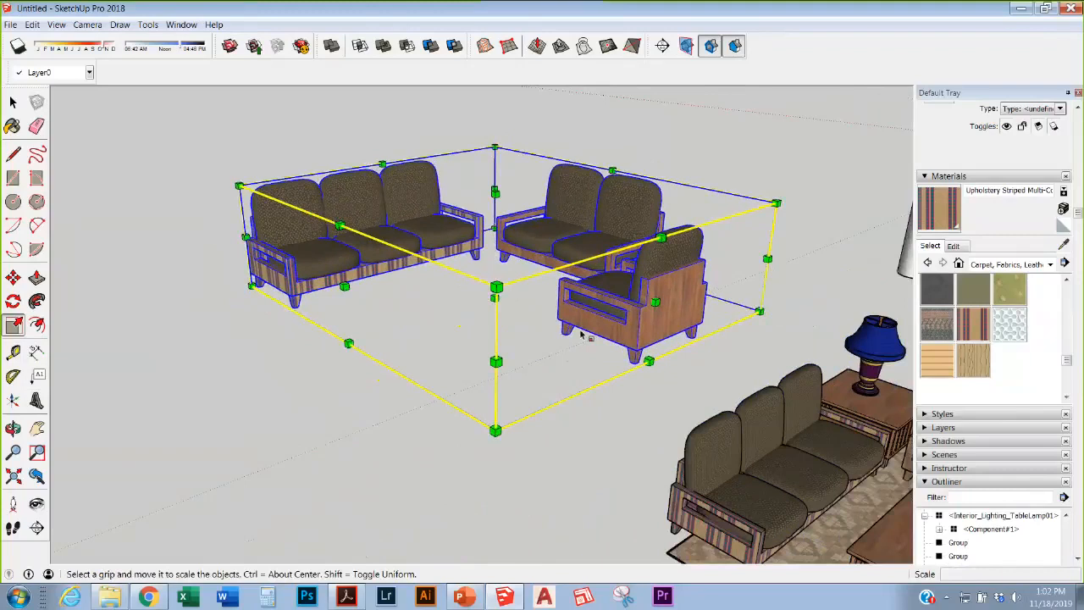
scroll(513, 267, up, 1)
middle_drag(480, 237, 649, 297)
key(ctrl+z)
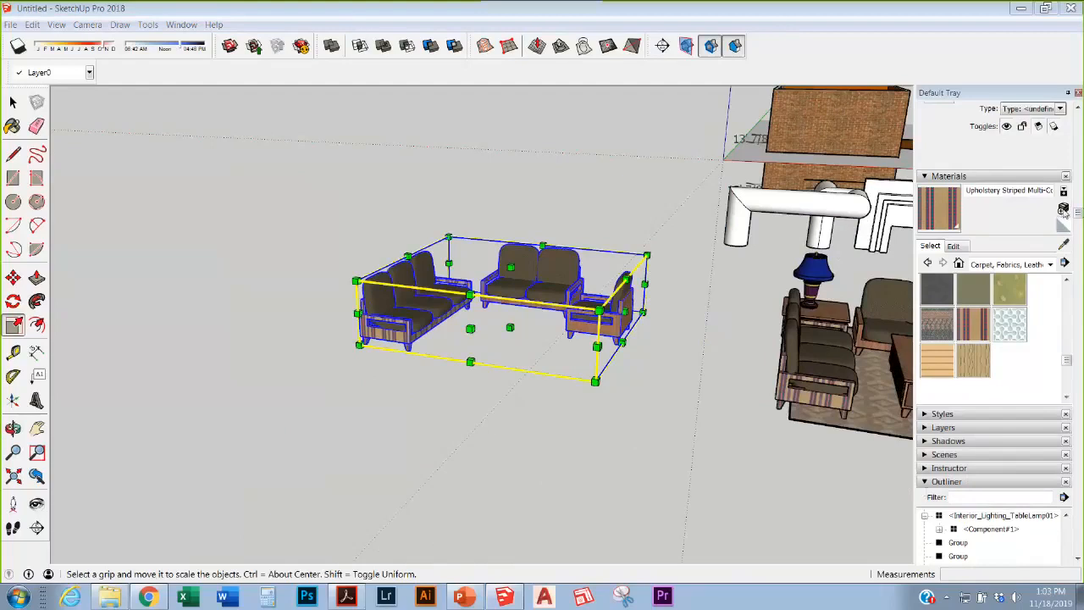
click(1064, 210)
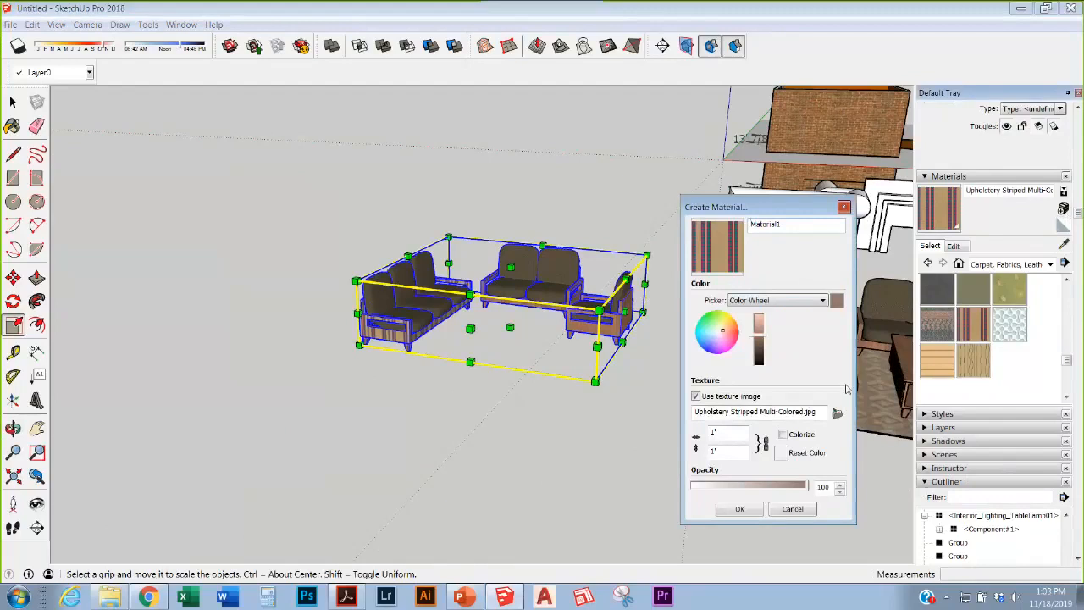
mouse_move(1035, 412)
mouse_down()
mouse_move(1035, 395)
mouse_move(1018, 410)
mouse_up()
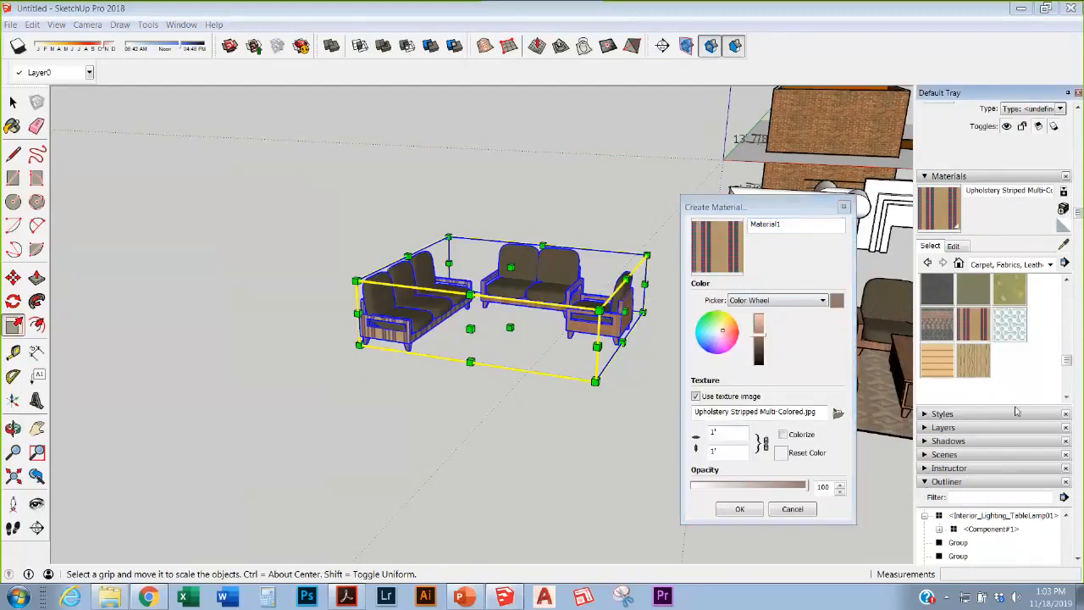
click(838, 414)
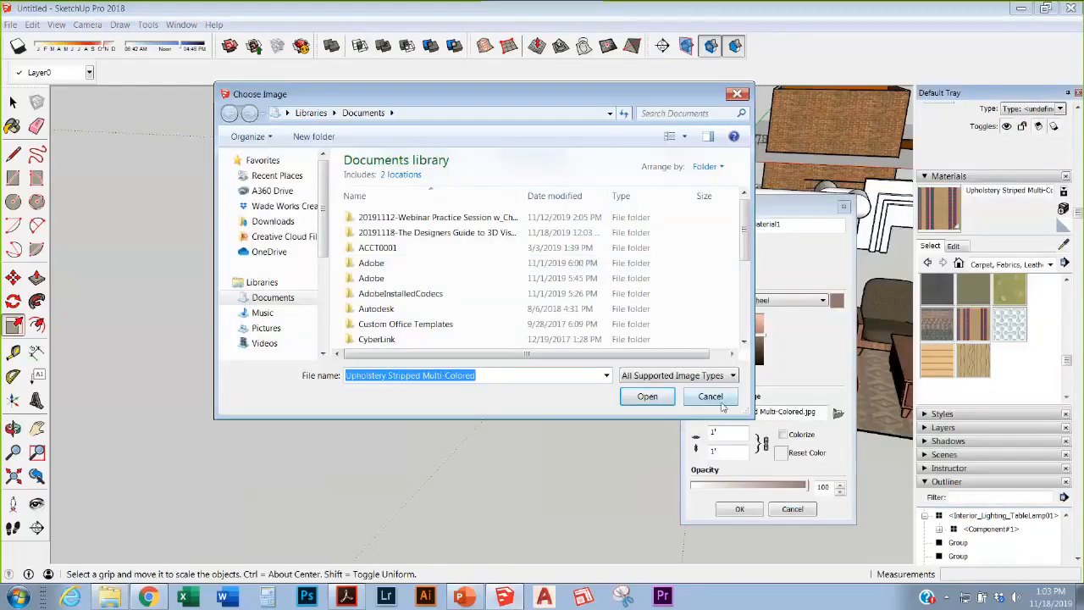
key(Return)
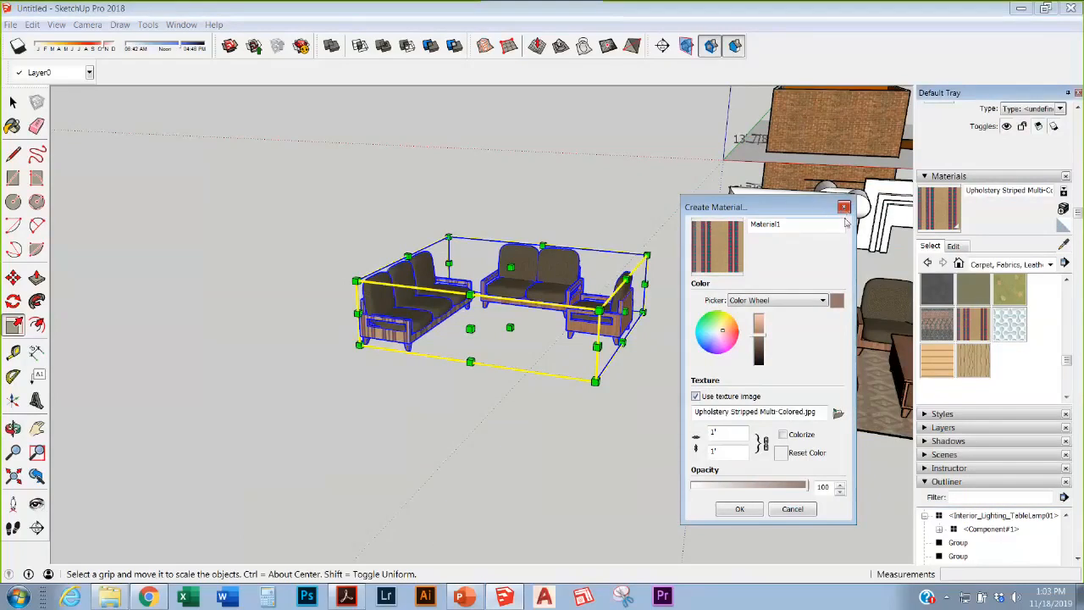
click(843, 207)
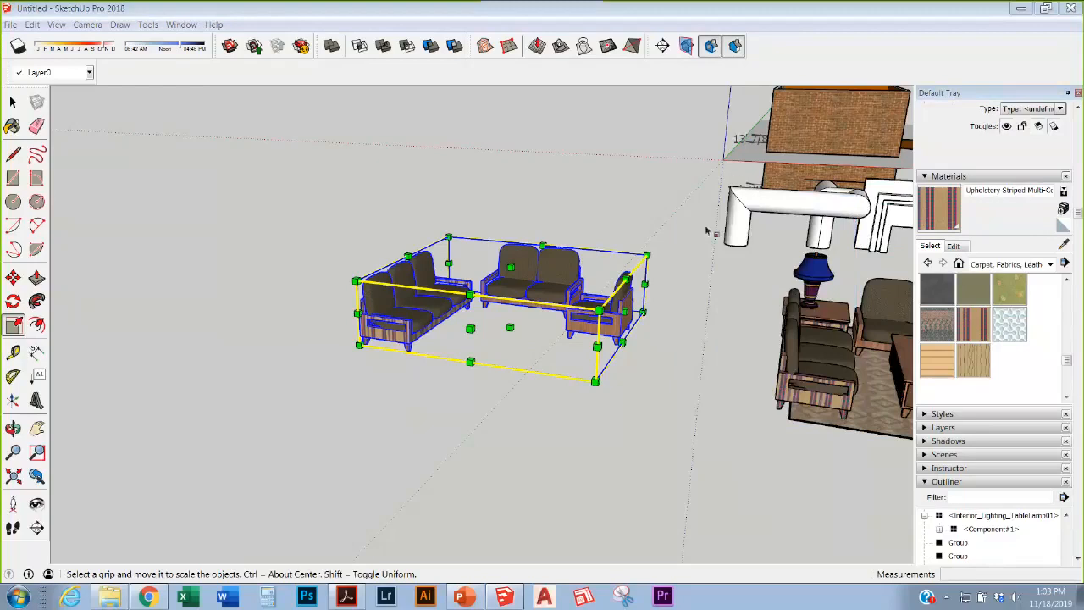
middle_drag(707, 229, 637, 266)
scroll(500, 217, down, 6)
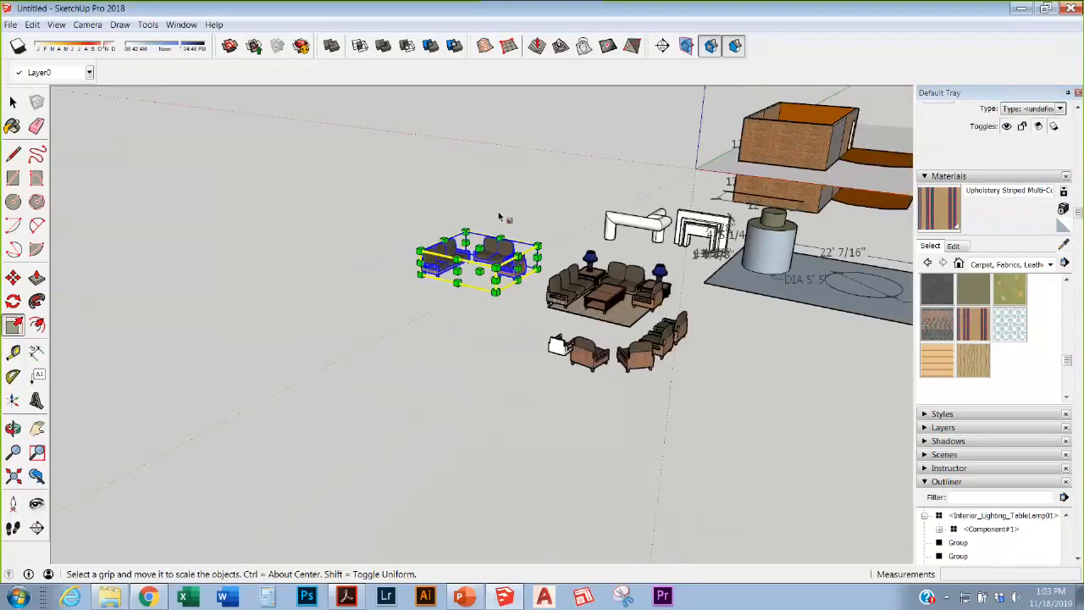
scroll(784, 315, up, 2)
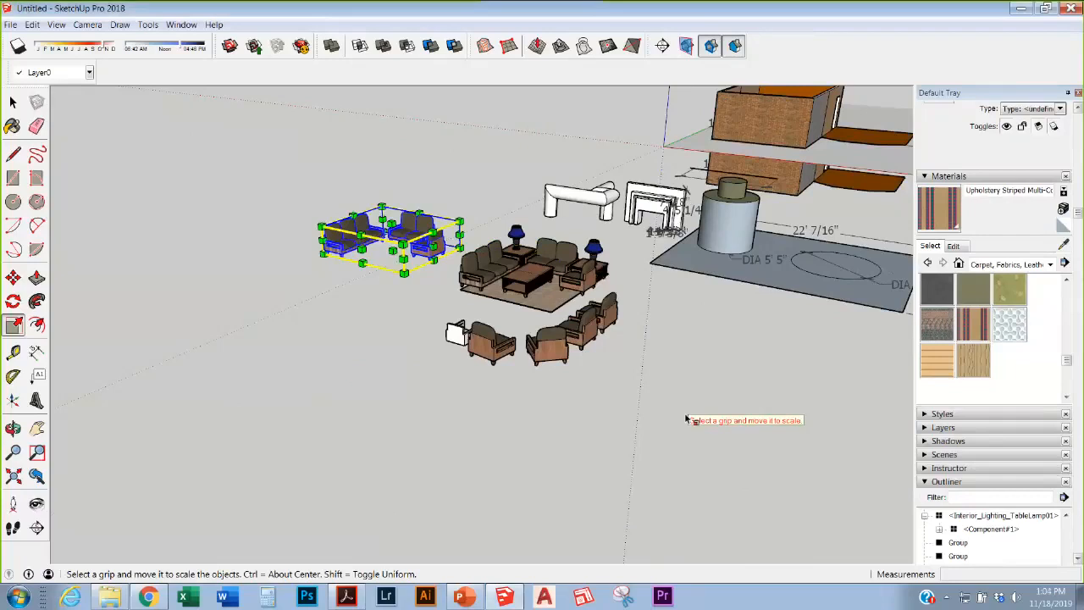
key(r)
Step: Draw a small floor rectangle and then a larger floor slab rectangle
click(316, 402)
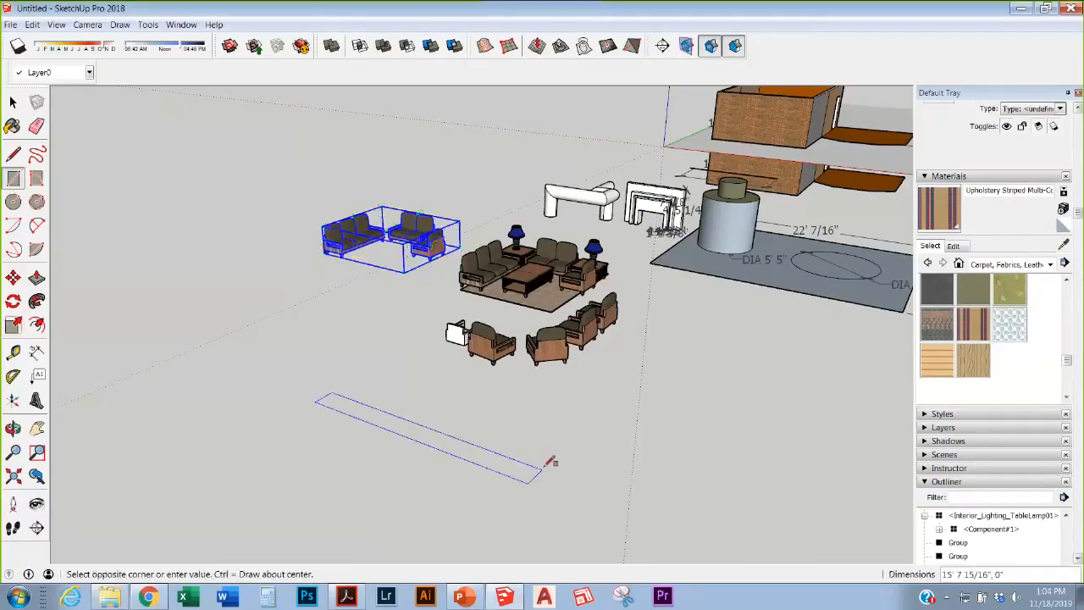
click(603, 406)
scroll(373, 373, up, 3)
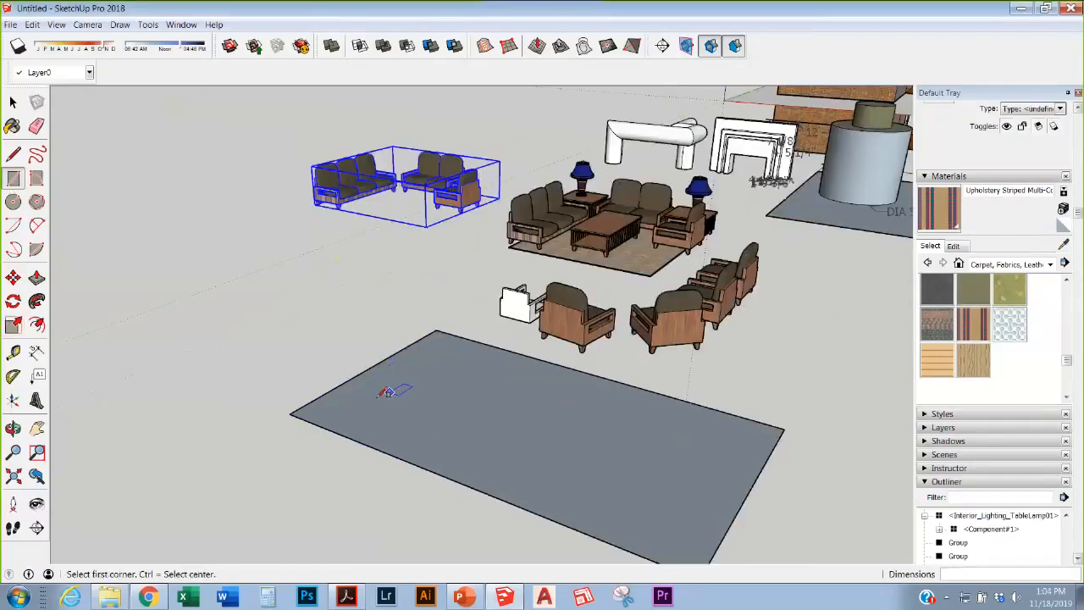
click(461, 314)
scroll(837, 382, up, 1)
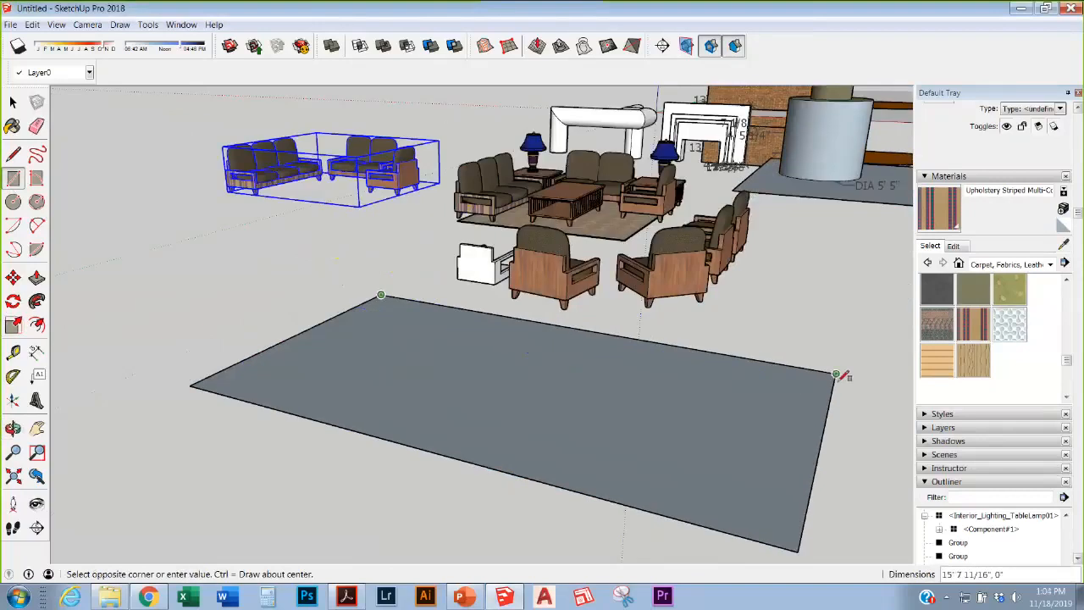
click(836, 381)
Step: Push/Pull the back-edge strip up about 7' 1" into a wall and orbit to inspect it
key(p)
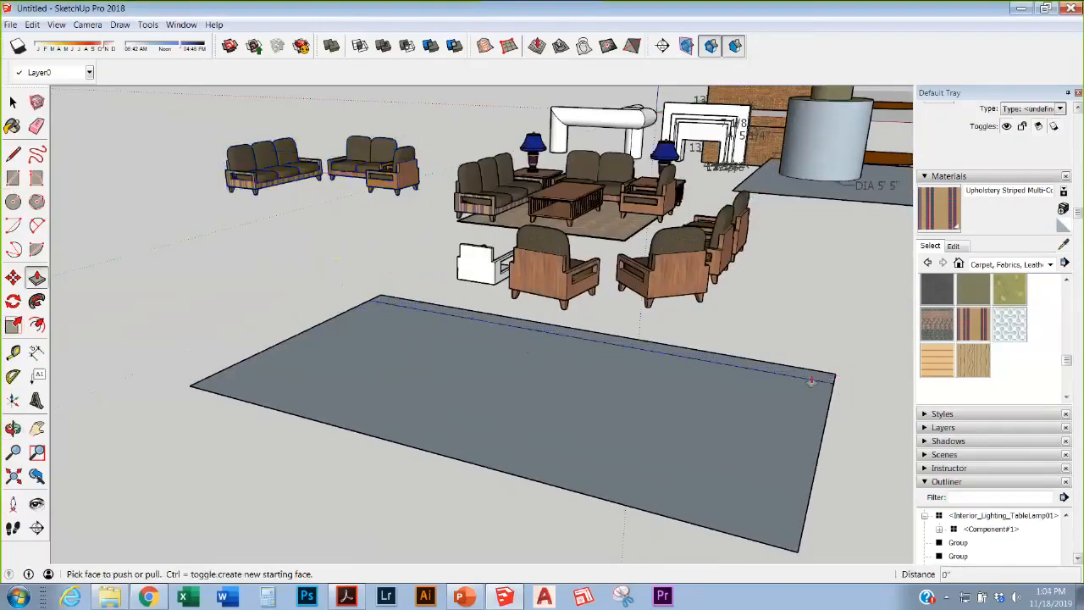
click(821, 386)
click(799, 121)
scroll(423, 321, down, 3)
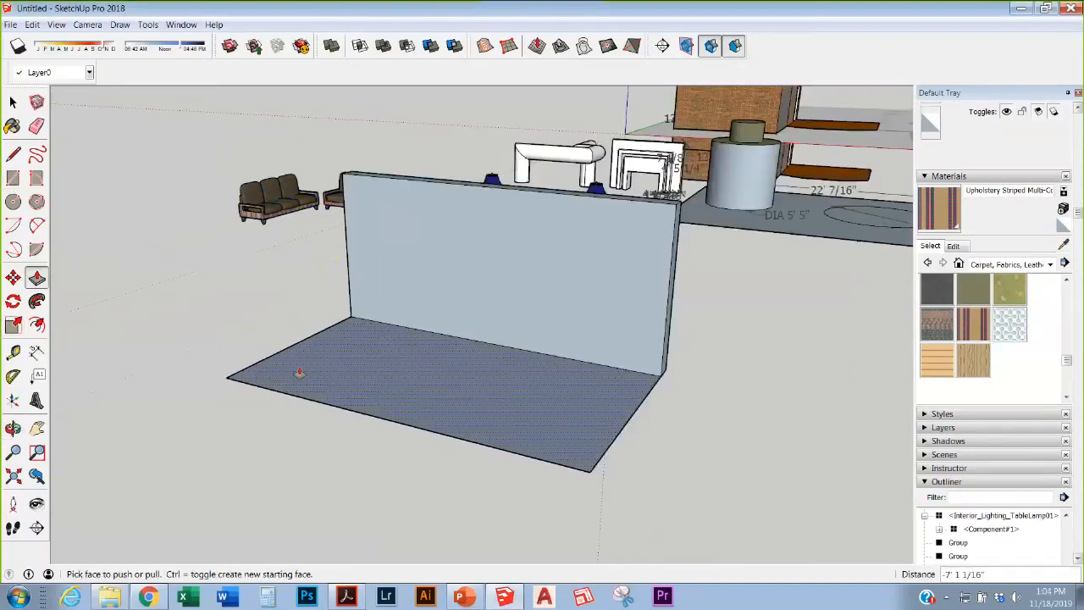
middle_drag(542, 356, 515, 390)
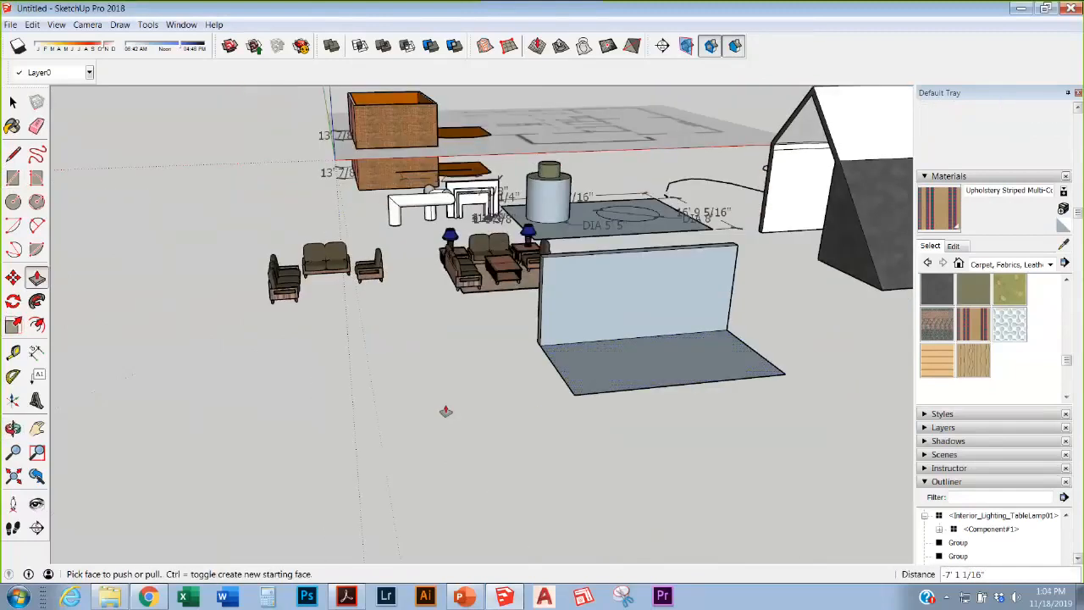
scroll(474, 390, down, 1)
scroll(588, 300, up, 5)
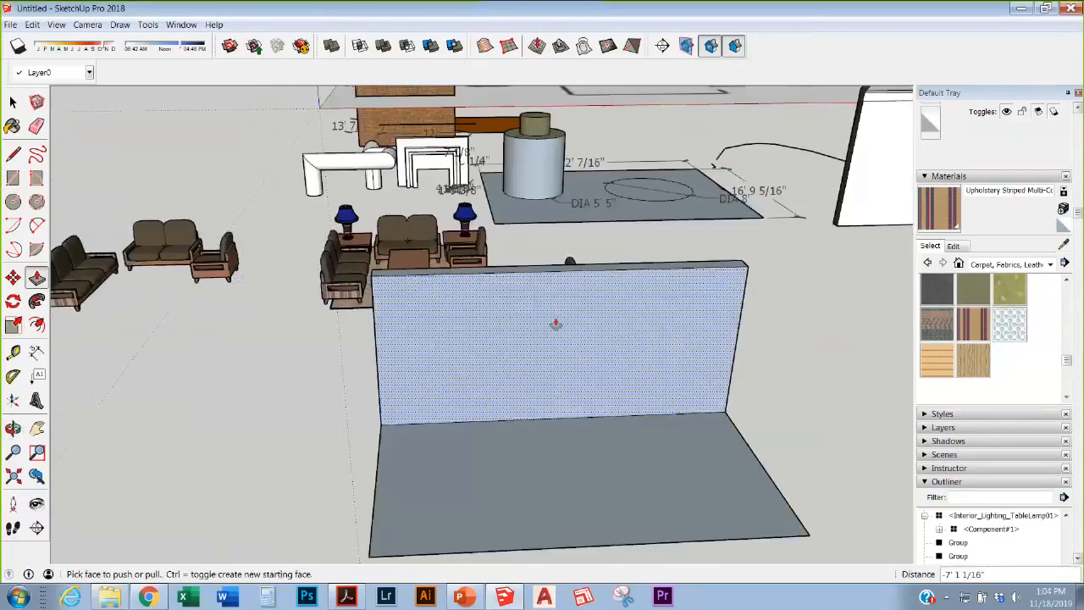
middle_drag(556, 324, 212, 279)
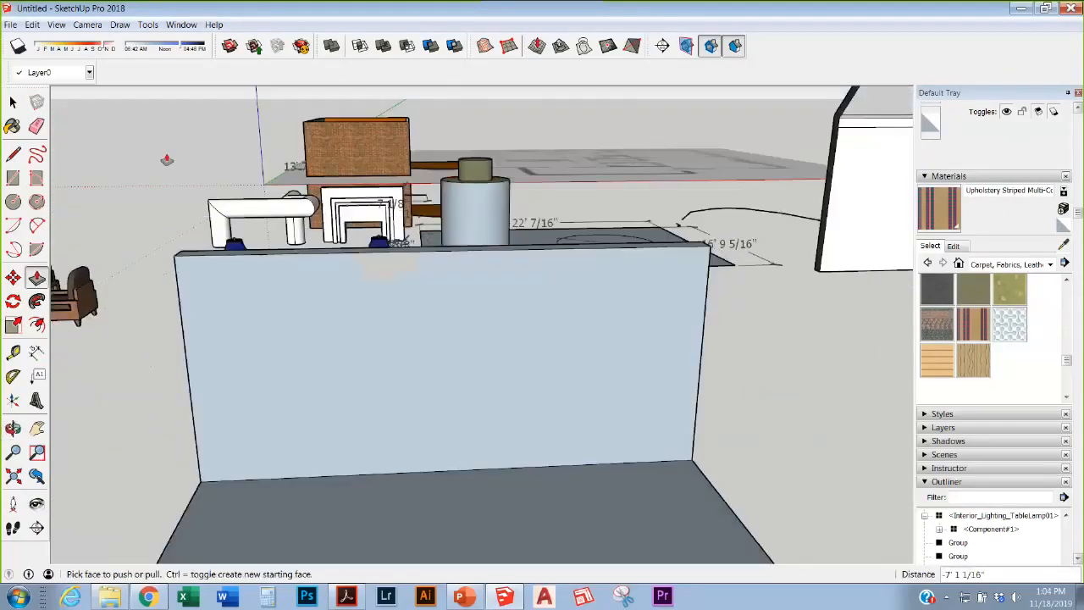
click(12, 178)
scroll(347, 271, down, 3)
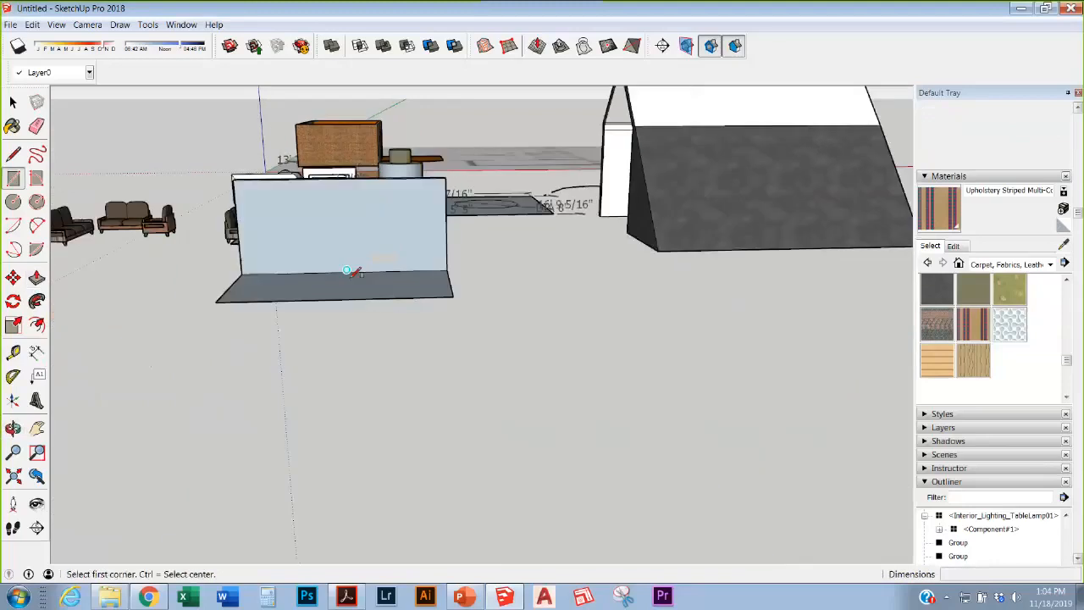
Step: Draw a roughly 6 by 2.5 foot rectangle on the floor and extrude it into a box
middle_drag(347, 271, 489, 259)
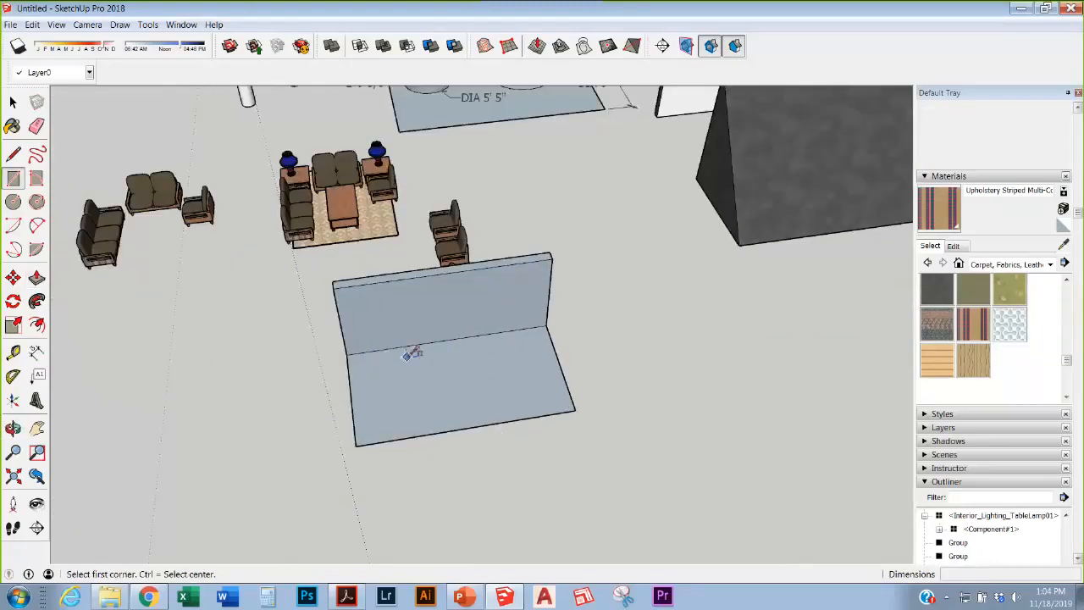
click(410, 354)
click(496, 380)
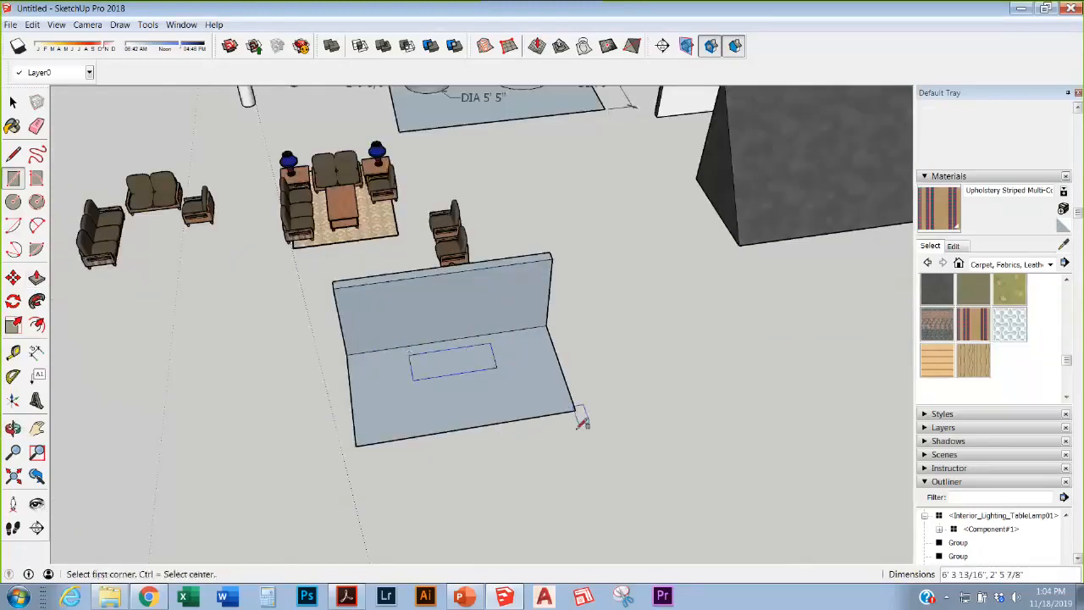
scroll(537, 366, up, 5)
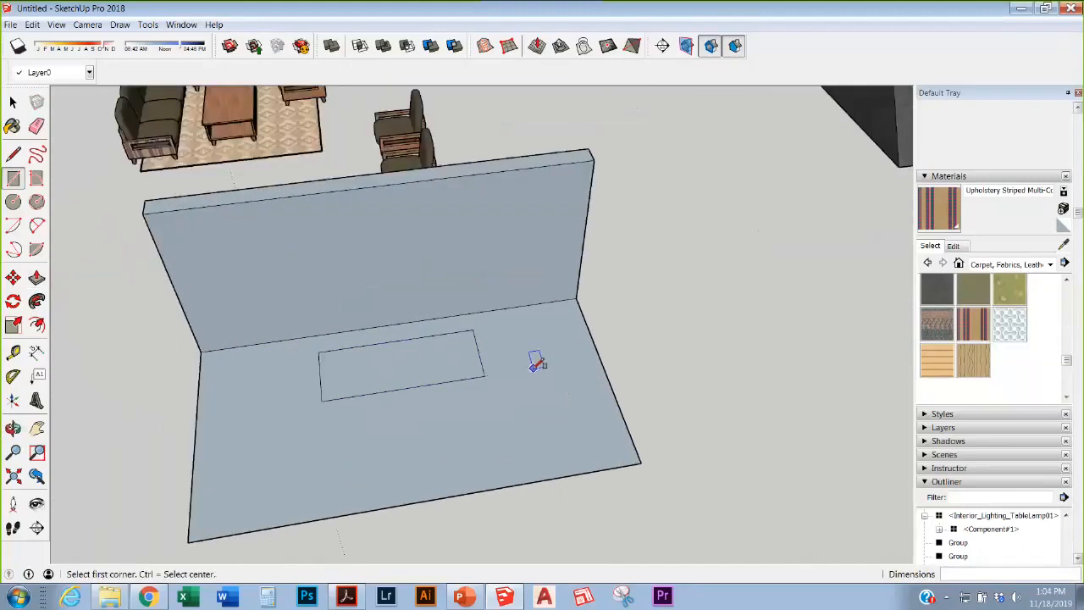
key(p)
click(443, 358)
click(443, 322)
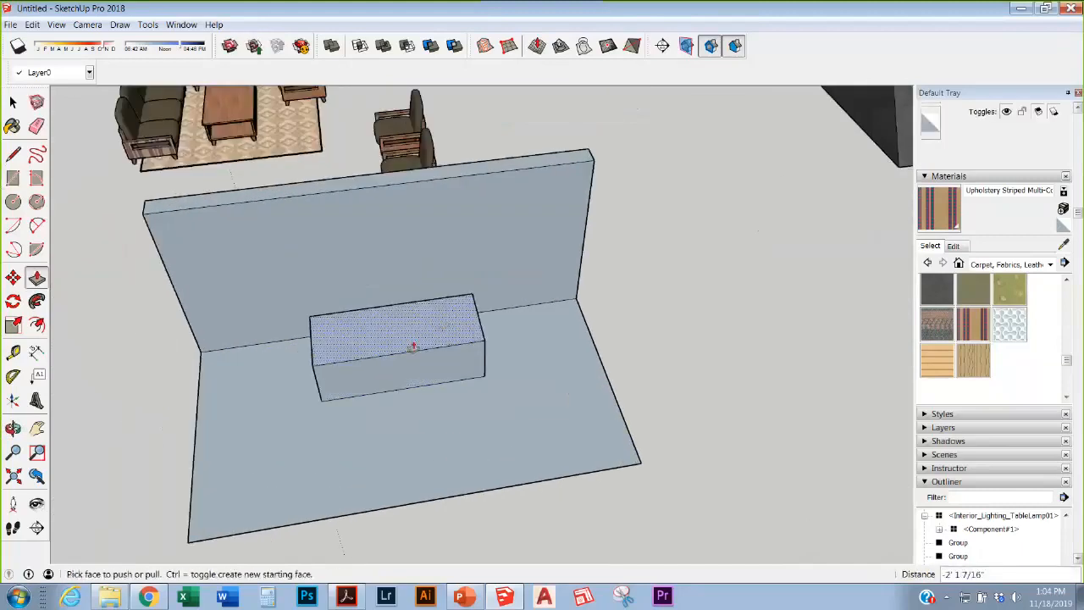
Step: Push a rectangle on the box top down to form the sofa's seat recess
key(r)
click(330, 363)
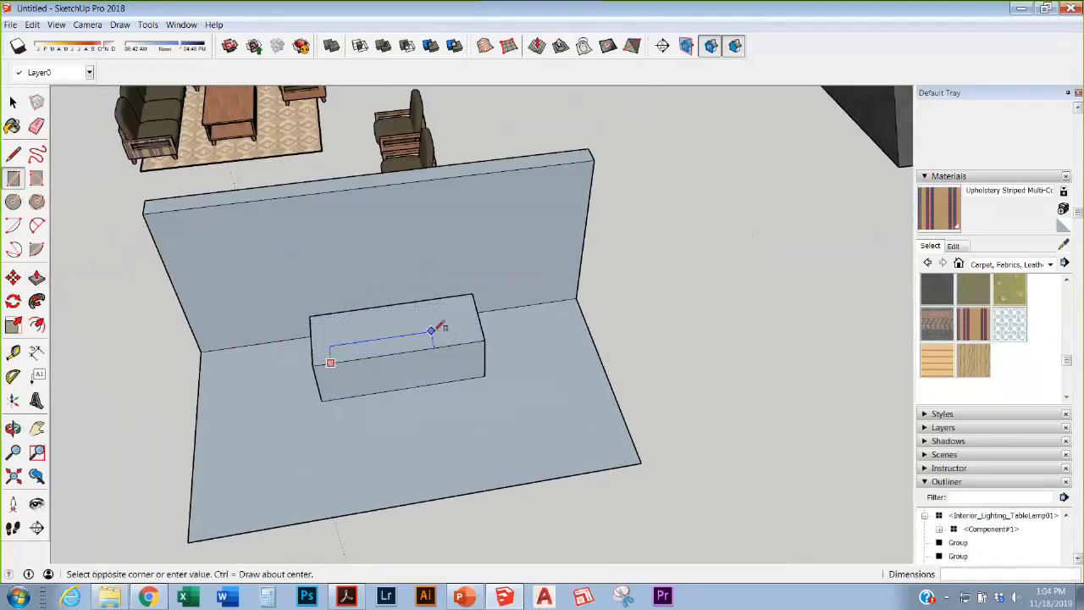
click(460, 310)
key(p)
click(424, 332)
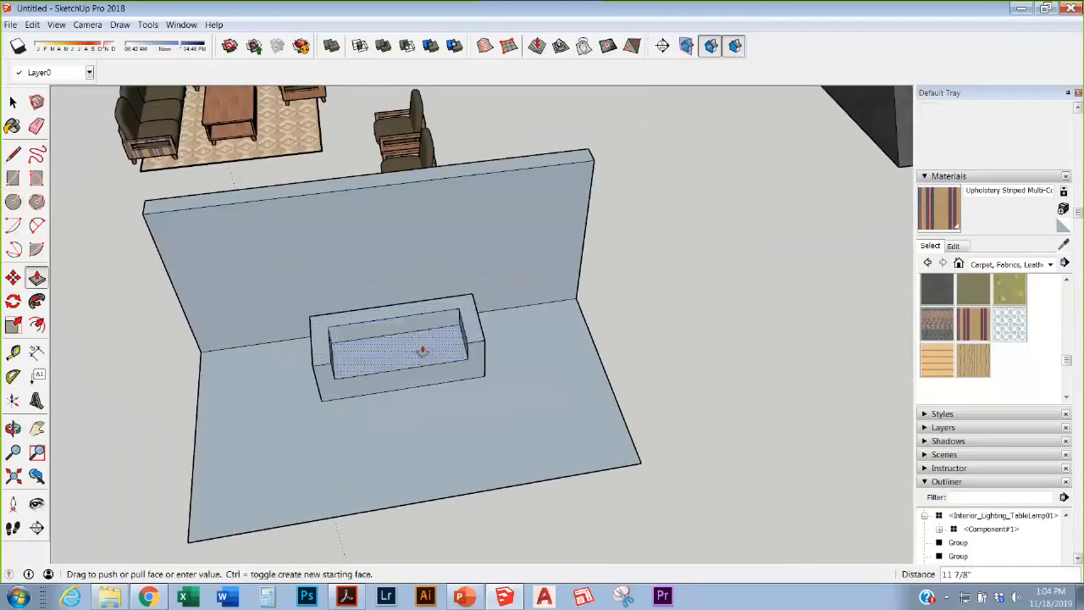
click(421, 362)
Step: Window-select the sofa box and make it a group
middle_drag(421, 363, 440, 211)
key(space)
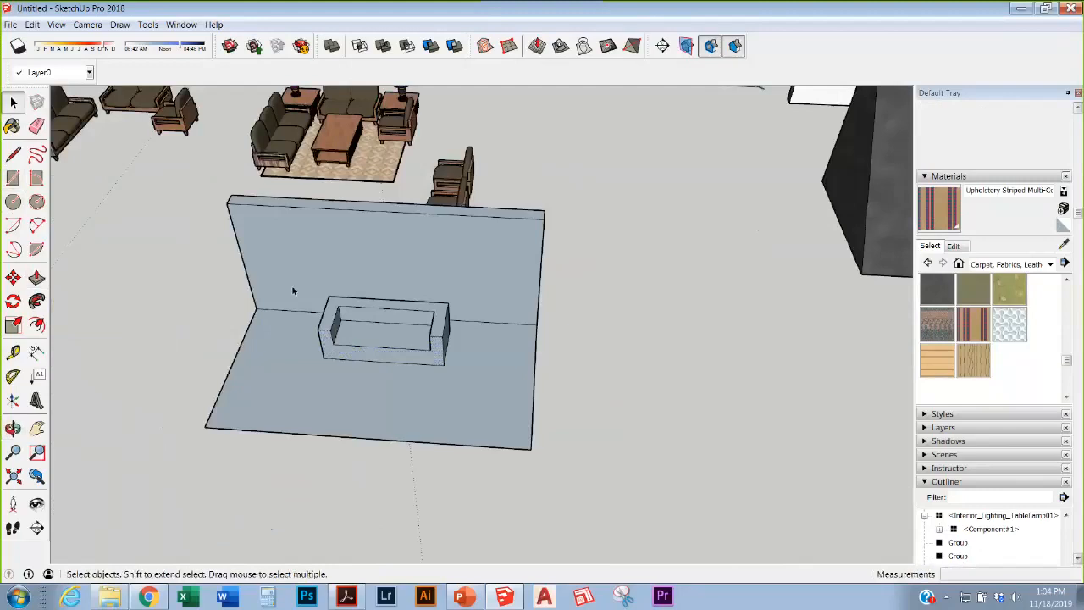
drag(291, 285, 500, 388)
right_click(414, 333)
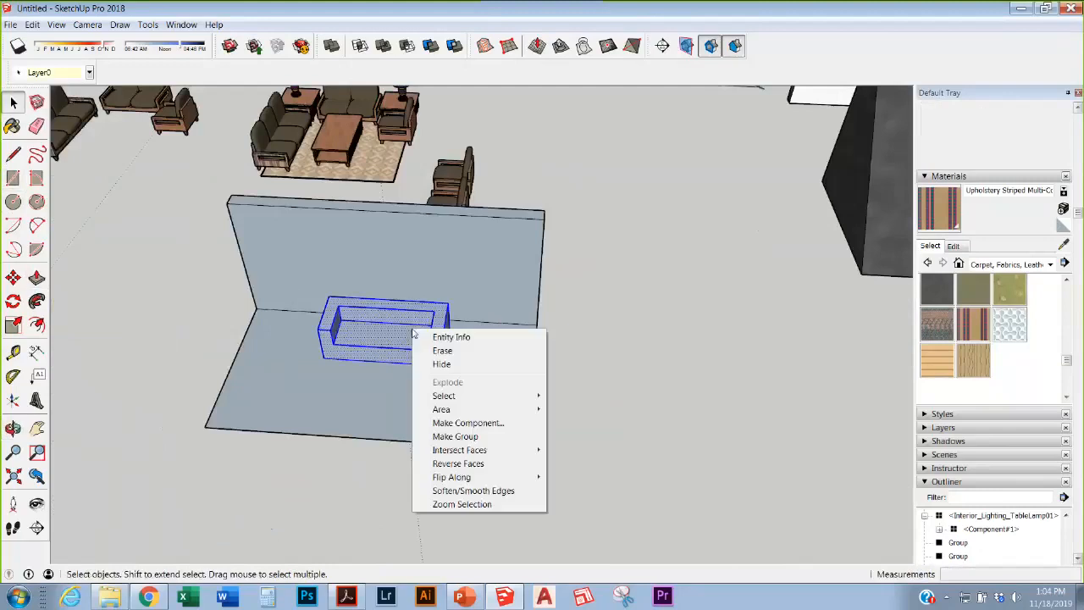
click(436, 435)
Step: Orbit around the grouped sofa, ending on a low front view of wall and sofa
scroll(431, 360, up, 2)
key(m)
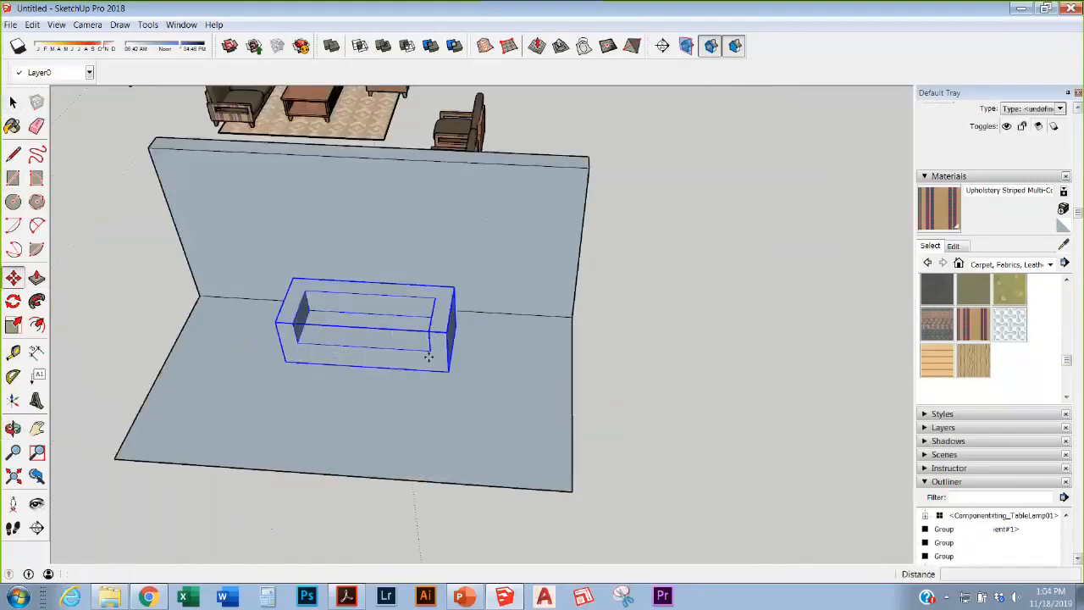
click(428, 358)
key(Escape)
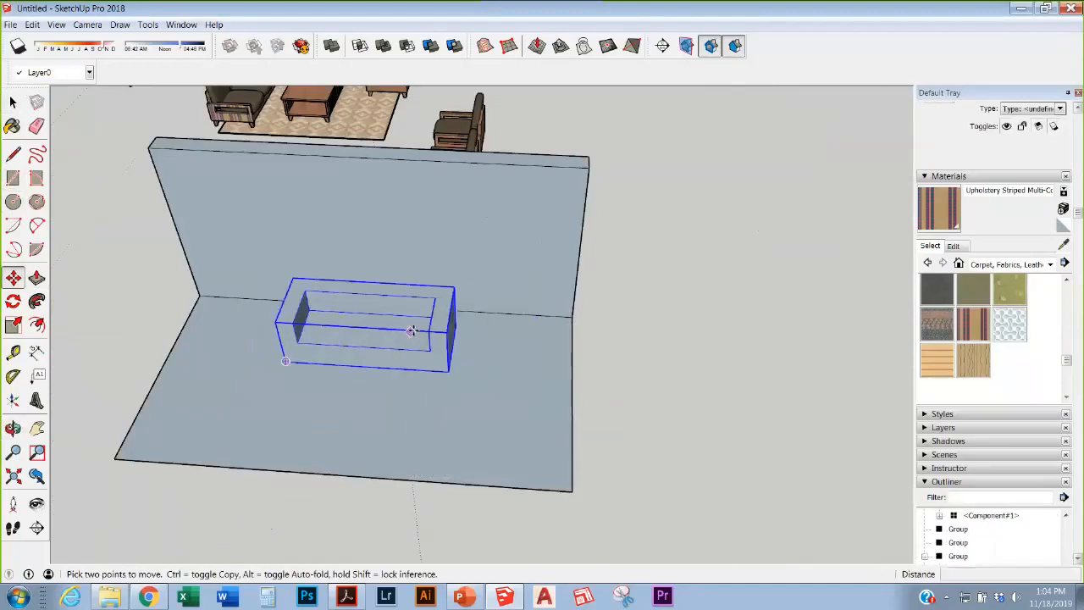
scroll(376, 348, down, 2)
scroll(379, 349, up, 4)
middle_drag(366, 358, 562, 246)
key(Escape)
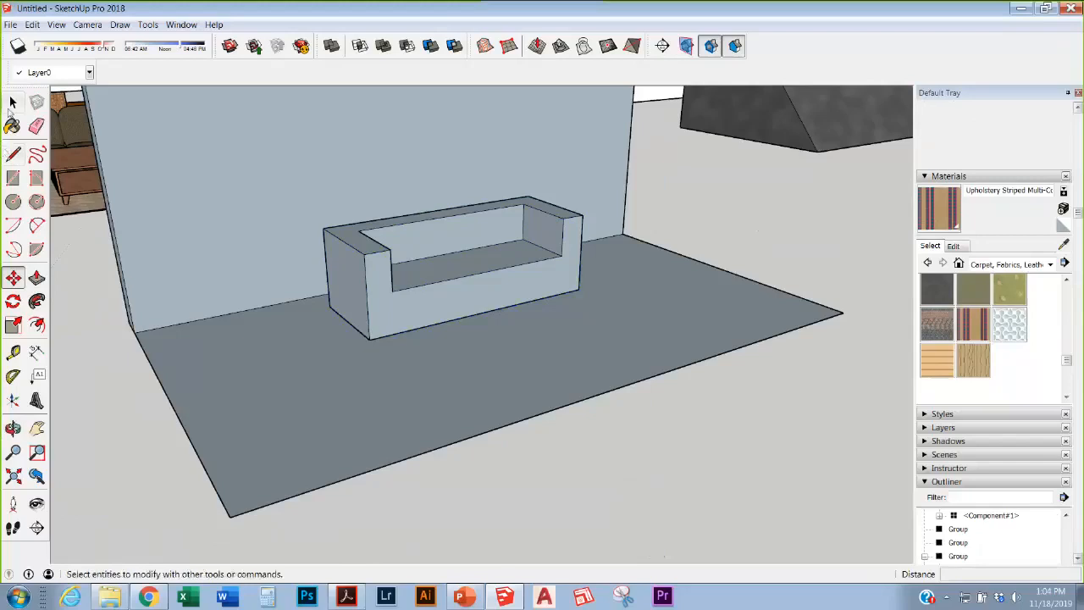
key(space)
scroll(475, 269, up, 4)
middle_drag(564, 288, 437, 415)
scroll(824, 420, down, 6)
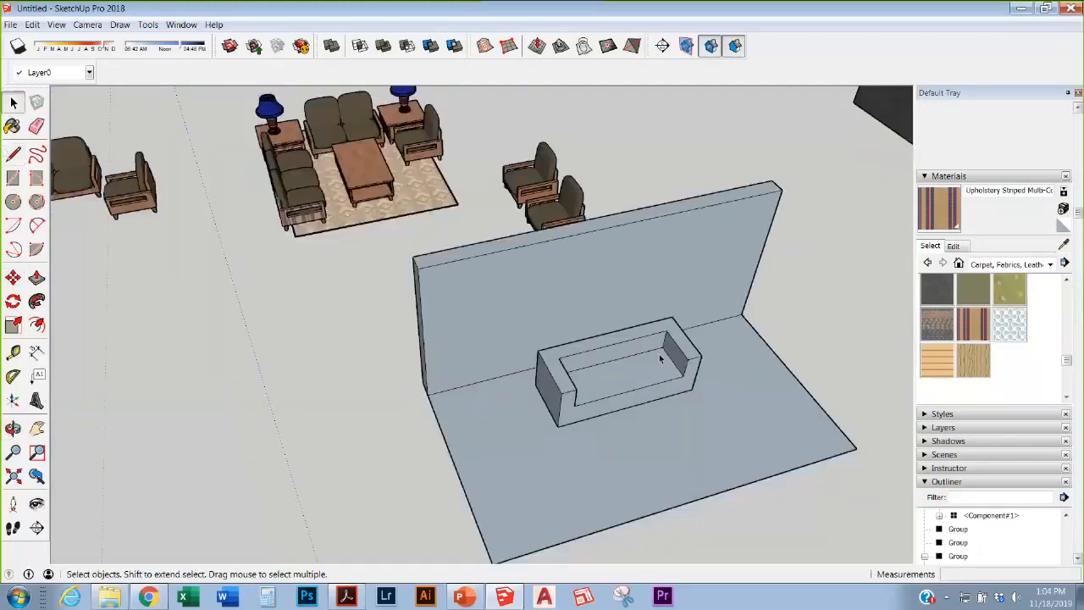
middle_drag(673, 346, 449, 250)
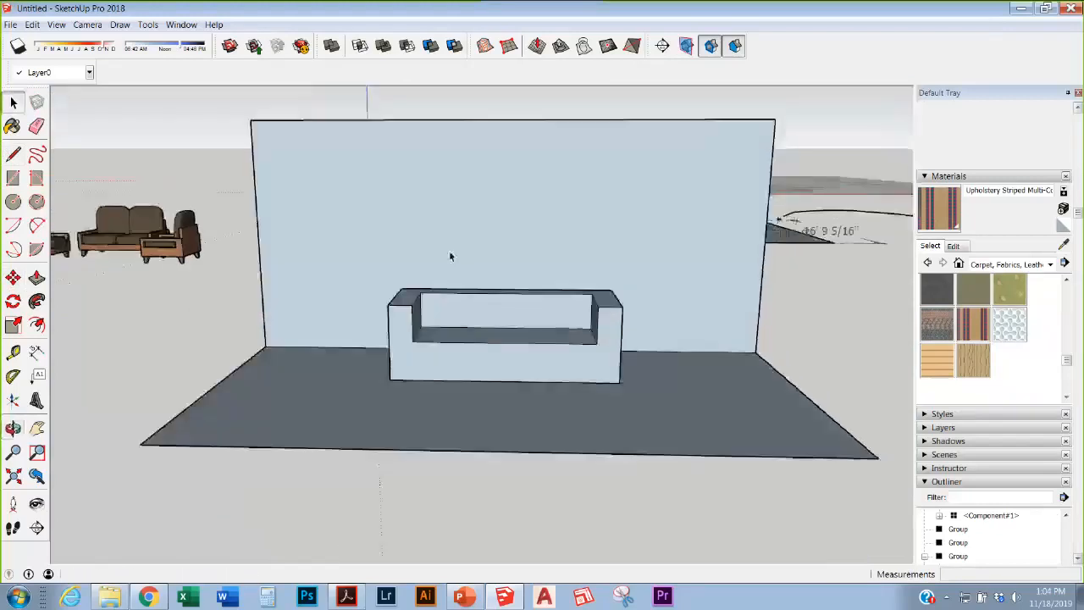
Step: Draw the left leg, top bar and right leg rectangles of a frame on the wall
scroll(444, 254, up, 2)
key(r)
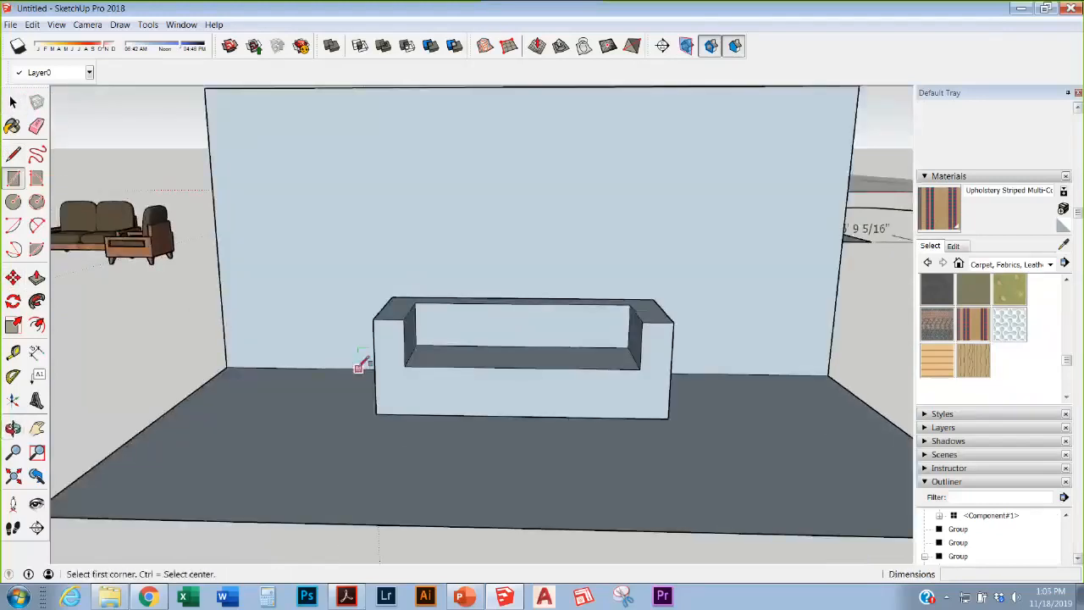
click(359, 368)
click(326, 179)
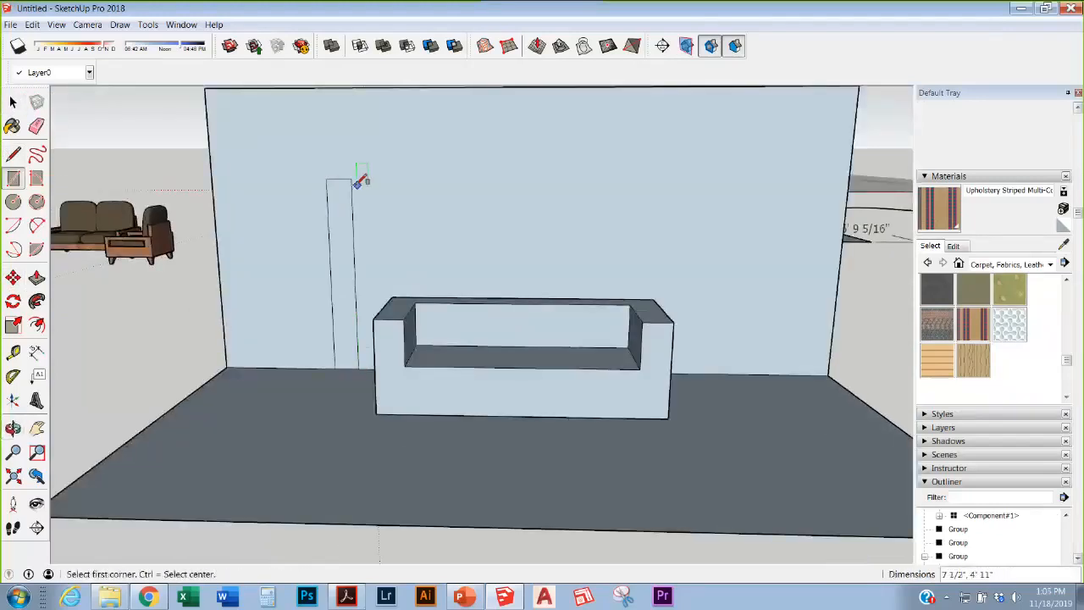
click(351, 179)
click(682, 205)
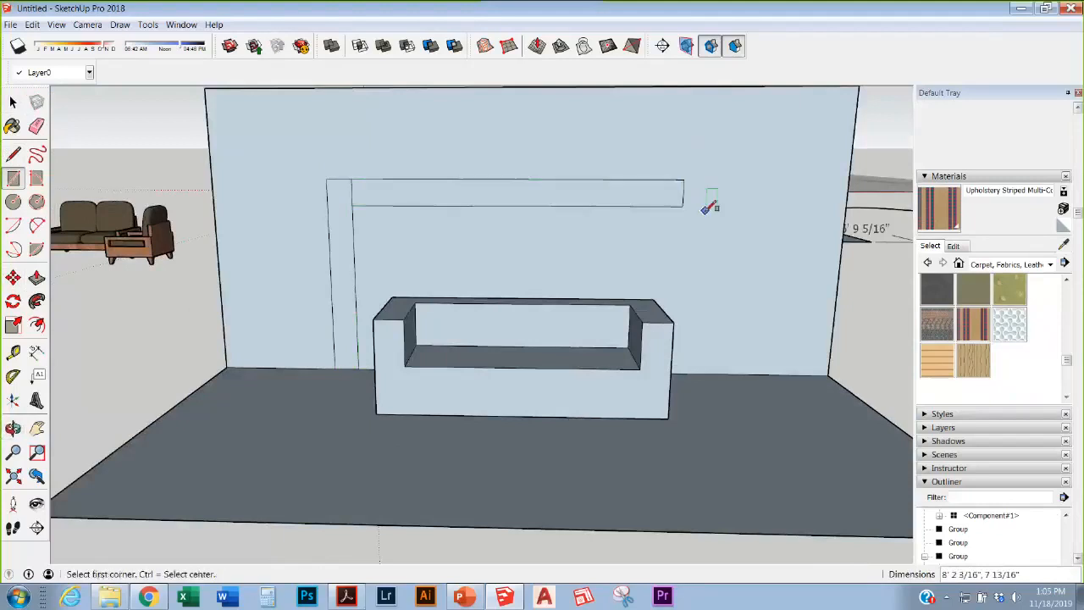
click(684, 178)
key(Escape)
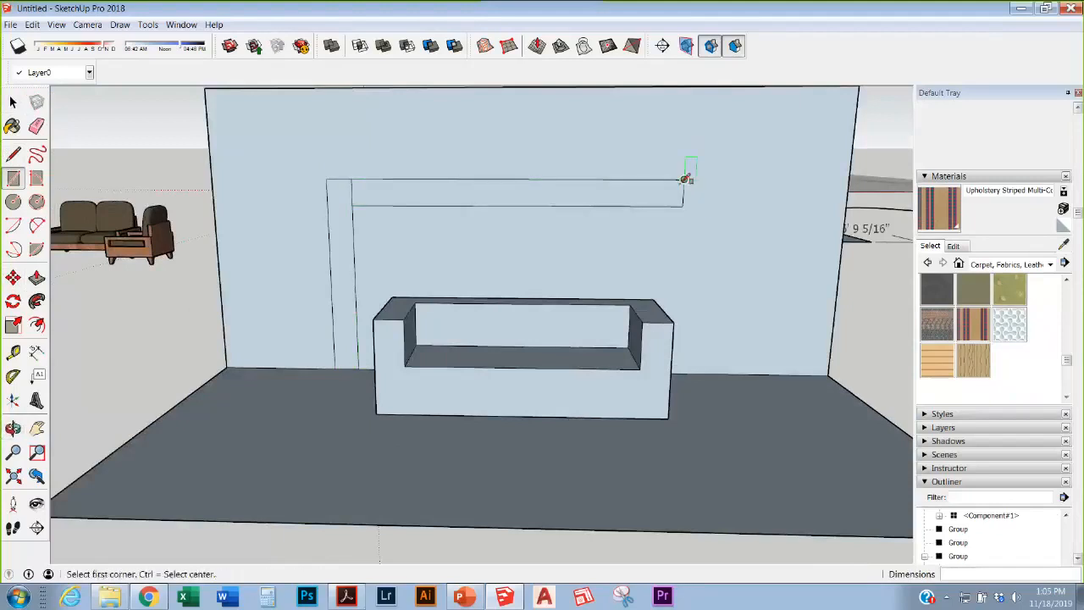
click(684, 179)
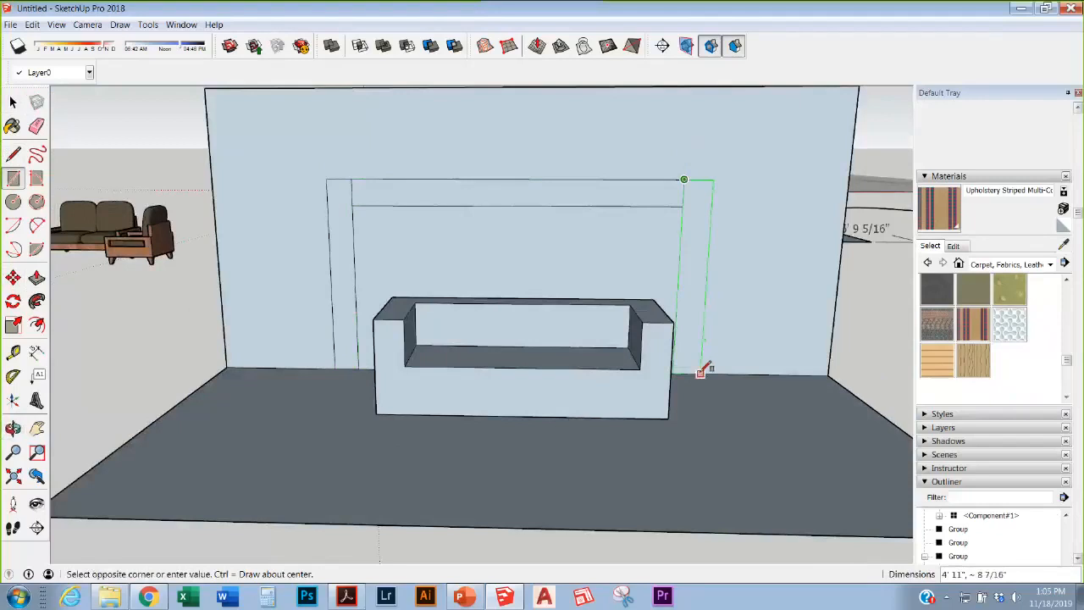
click(708, 367)
Step: Erase the corner dividing edges and extrude the U-shaped frame out from the wall
key(e)
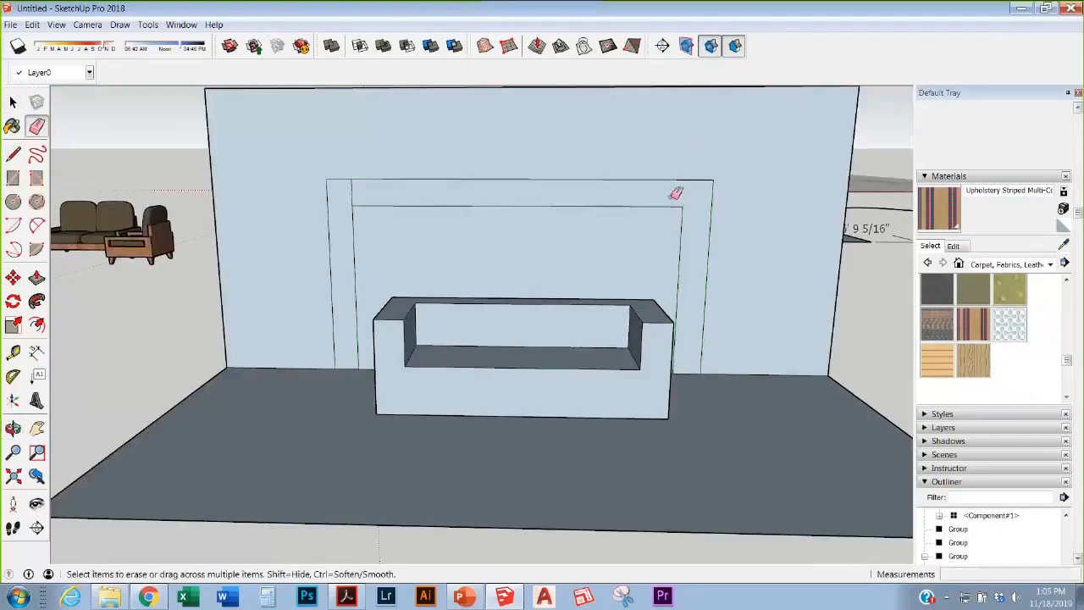
click(684, 193)
click(352, 193)
key(p)
click(374, 195)
click(375, 203)
Step: Draw a panel rectangle high on the wall above the frame
click(13, 178)
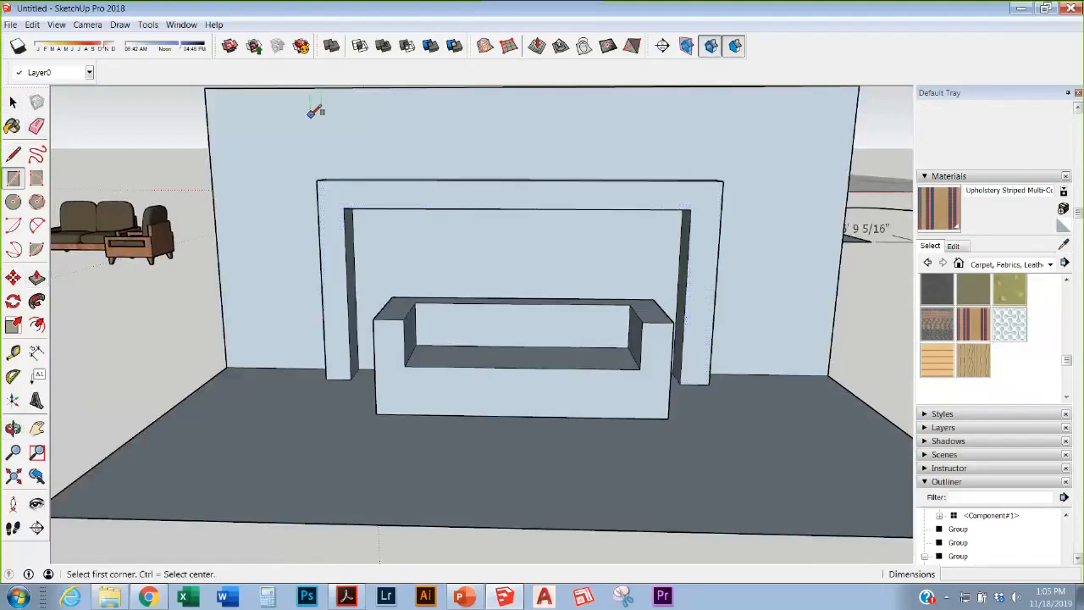
click(311, 116)
click(412, 162)
key(space)
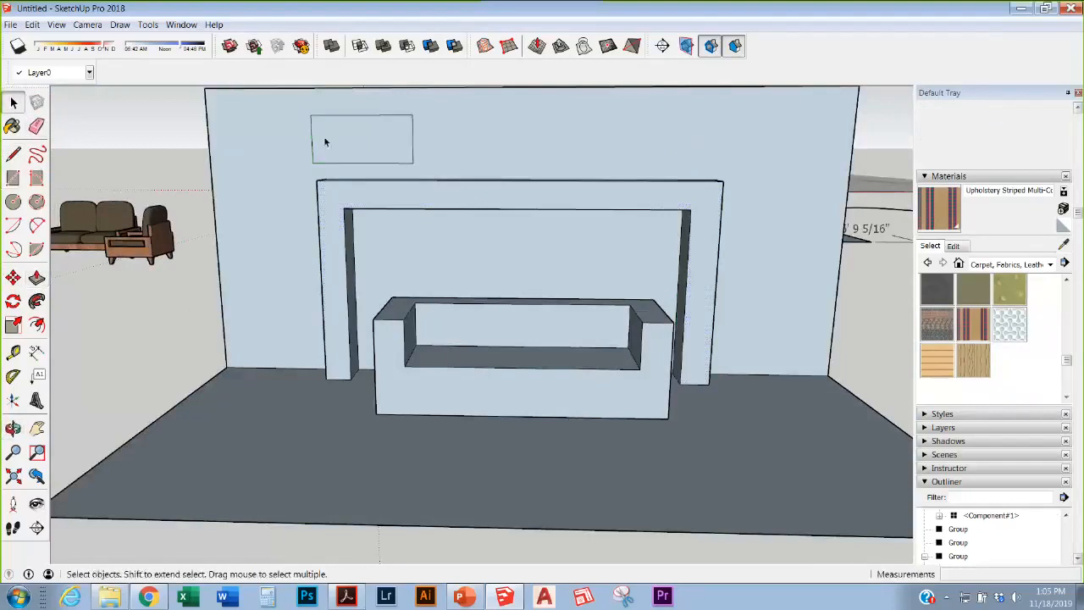
Step: Copy the panel rectangle three times to the right to make four panels
click(324, 142)
key(m)
key(ctrl)
click(350, 127)
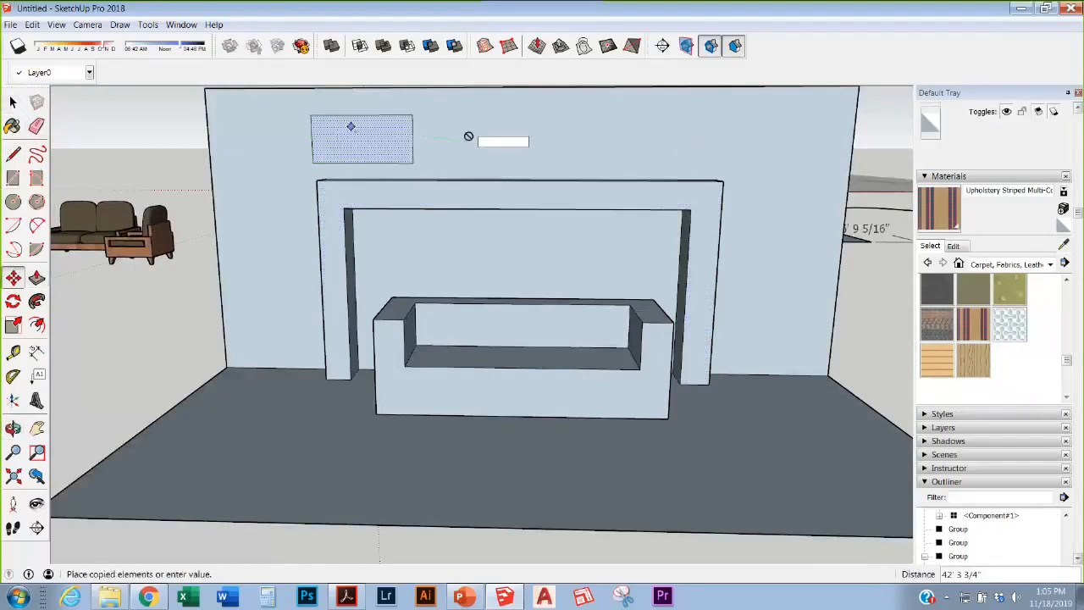
click(465, 127)
click(481, 133)
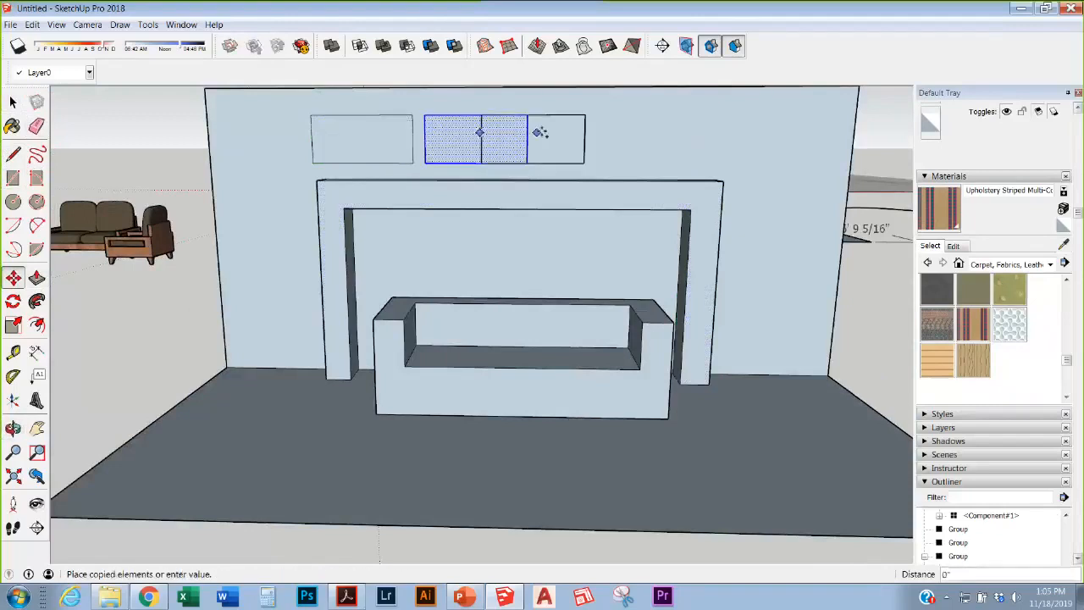
click(593, 133)
click(596, 133)
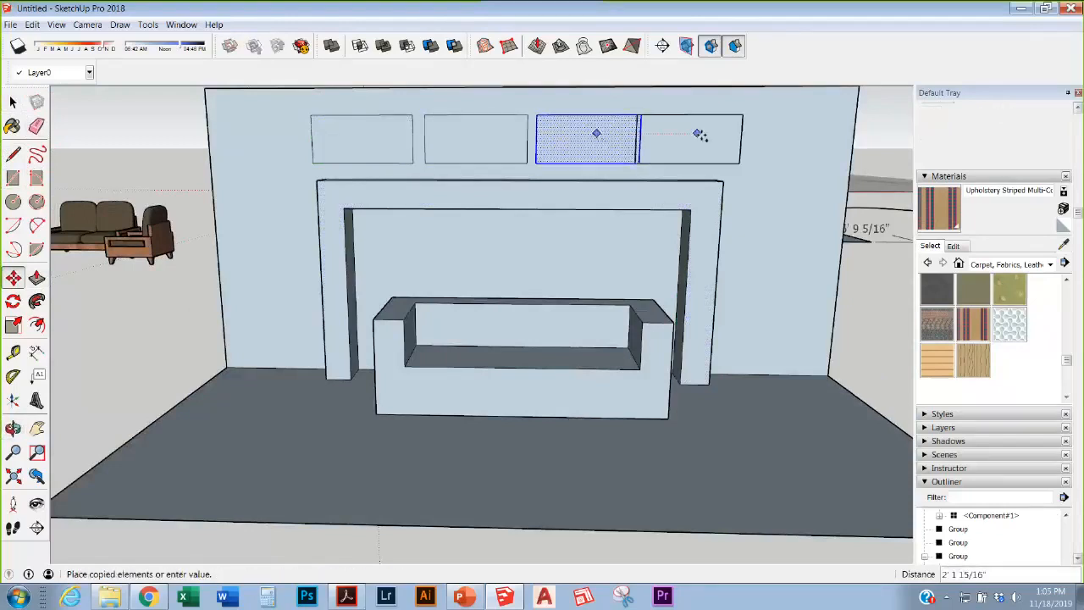
click(710, 133)
Step: Select all four panels and shift them slightly left
key(space)
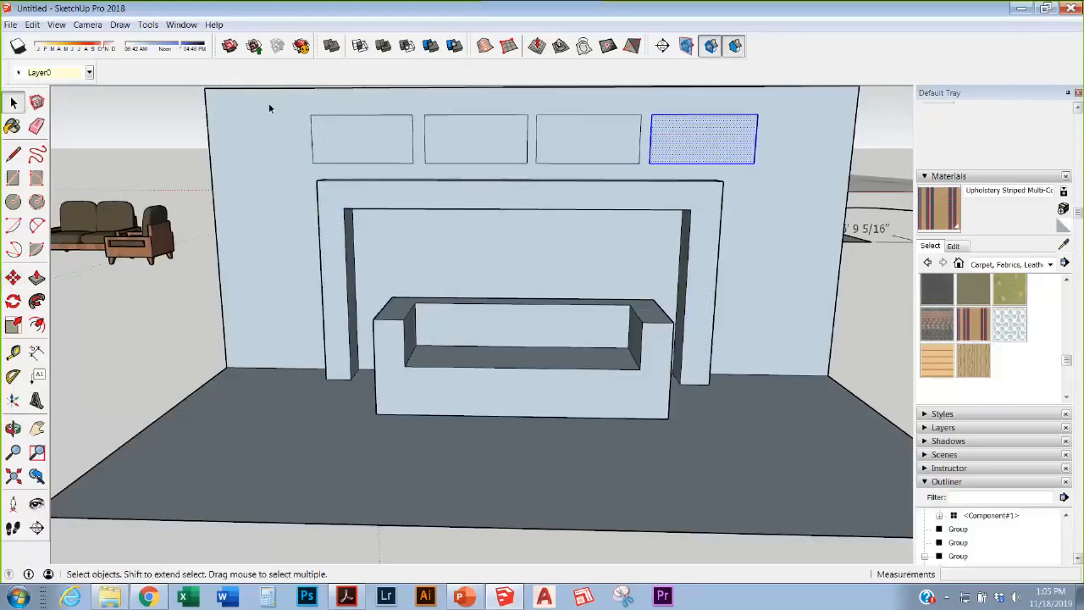
drag(268, 103, 789, 170)
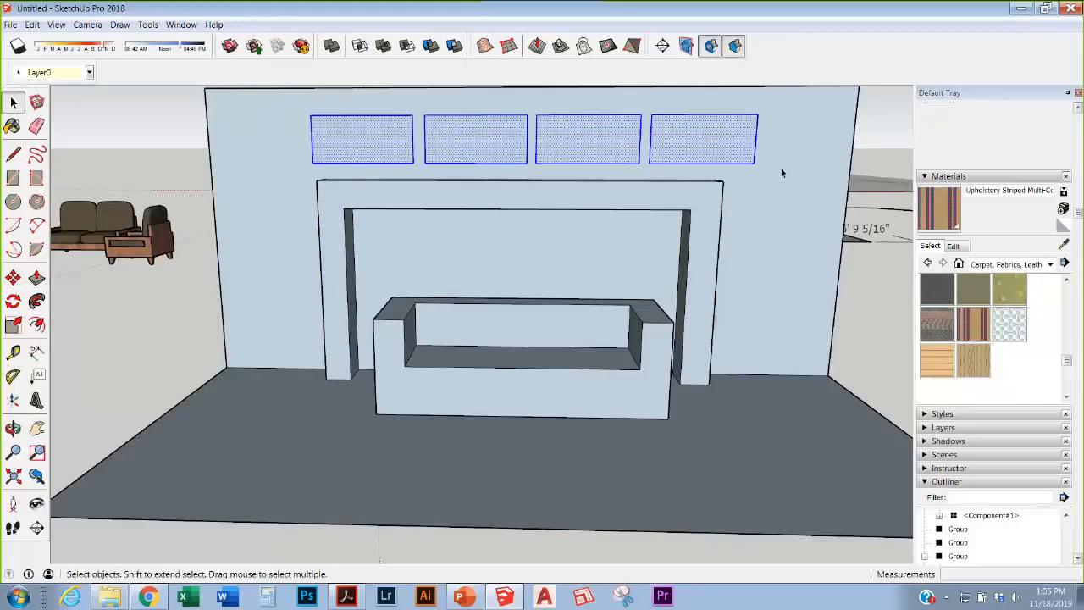
key(m)
click(721, 152)
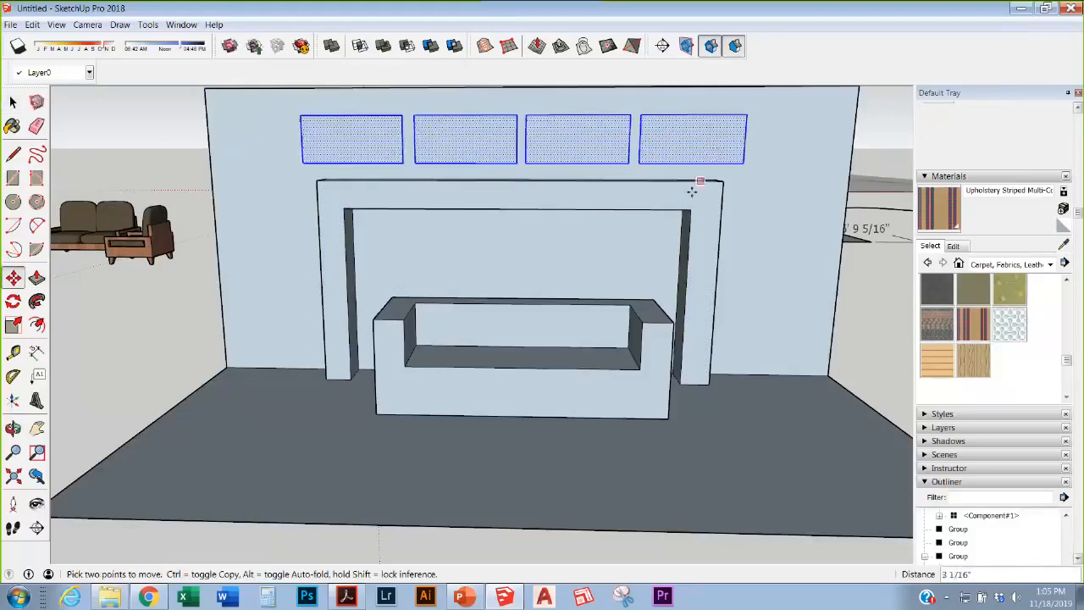
Step: Orbit to an overhead view and select the whole fireplace wall setup
scroll(692, 191, down, 5)
middle_drag(576, 241, 635, 262)
scroll(634, 262, up, 5)
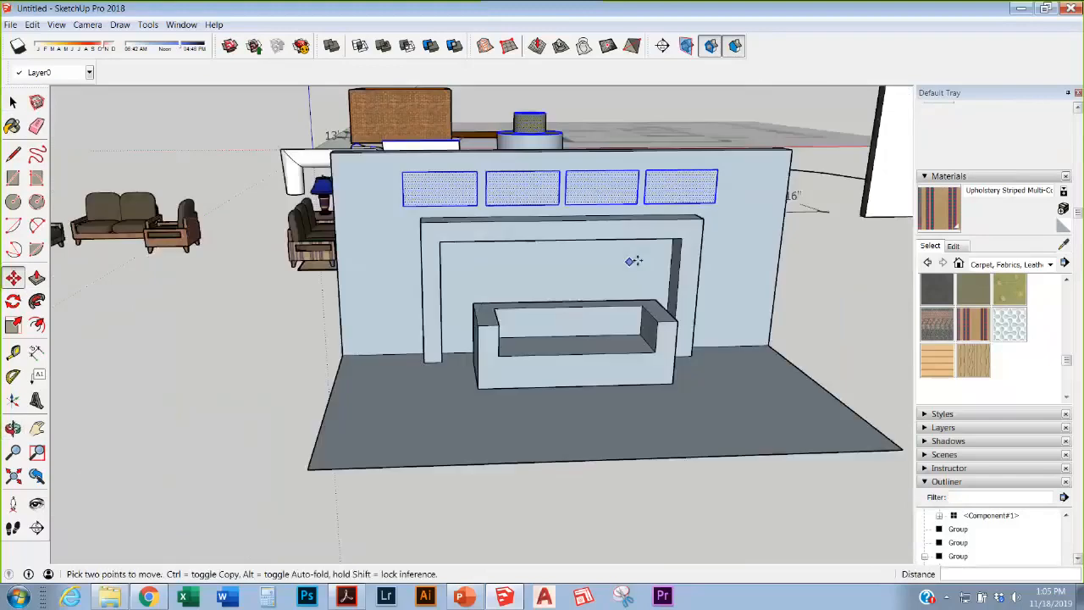
scroll(564, 330, down, 2)
scroll(455, 349, down, 1)
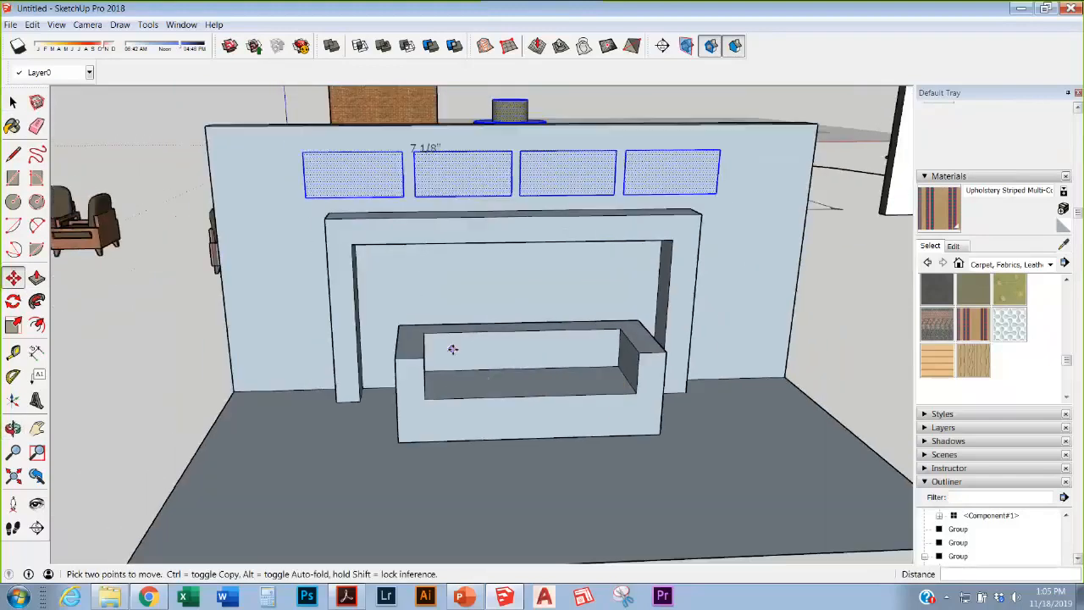
scroll(516, 311, up, 2)
scroll(529, 297, down, 1)
middle_drag(528, 297, 568, 327)
scroll(523, 370, down, 3)
middle_drag(522, 370, 240, 209)
scroll(515, 423, down, 2)
key(space)
drag(242, 222, 619, 386)
Step: Copy the wall scene, including the nearby chair, to the right
drag(259, 198, 666, 437)
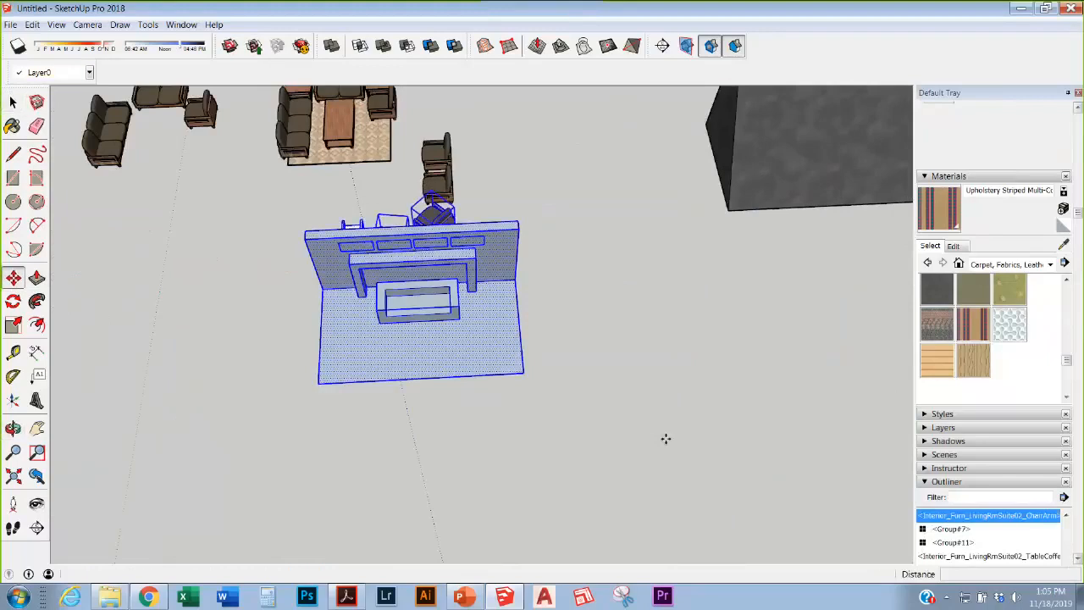
key(m)
key(ctrl)
click(442, 318)
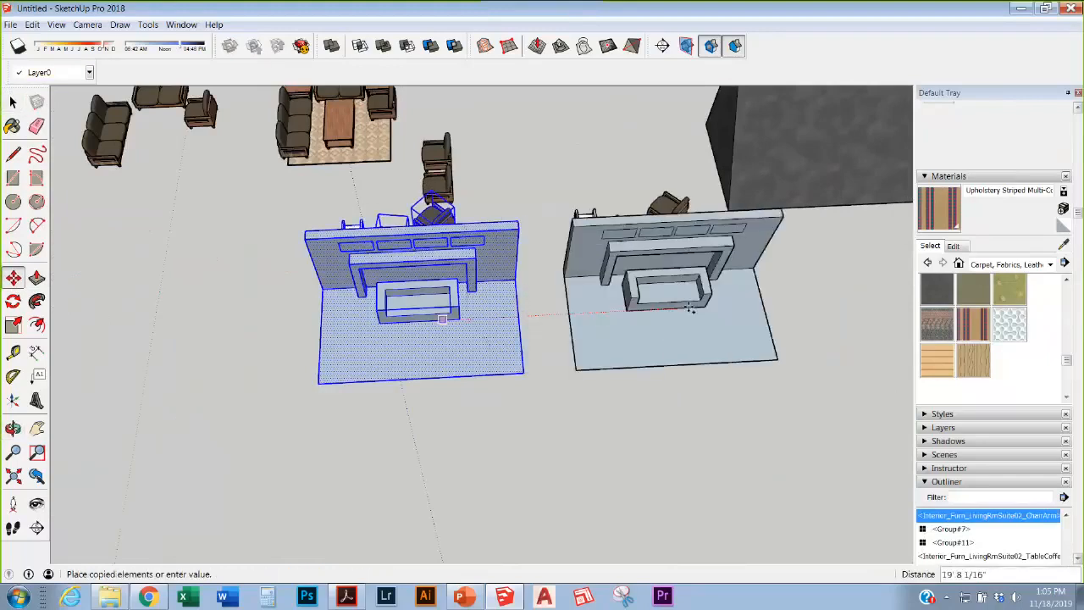
click(690, 310)
Step: Erase the panel outlines from the copied wall
scroll(687, 265, up, 2)
middle_drag(687, 265, 641, 224)
scroll(641, 224, up, 3)
key(e)
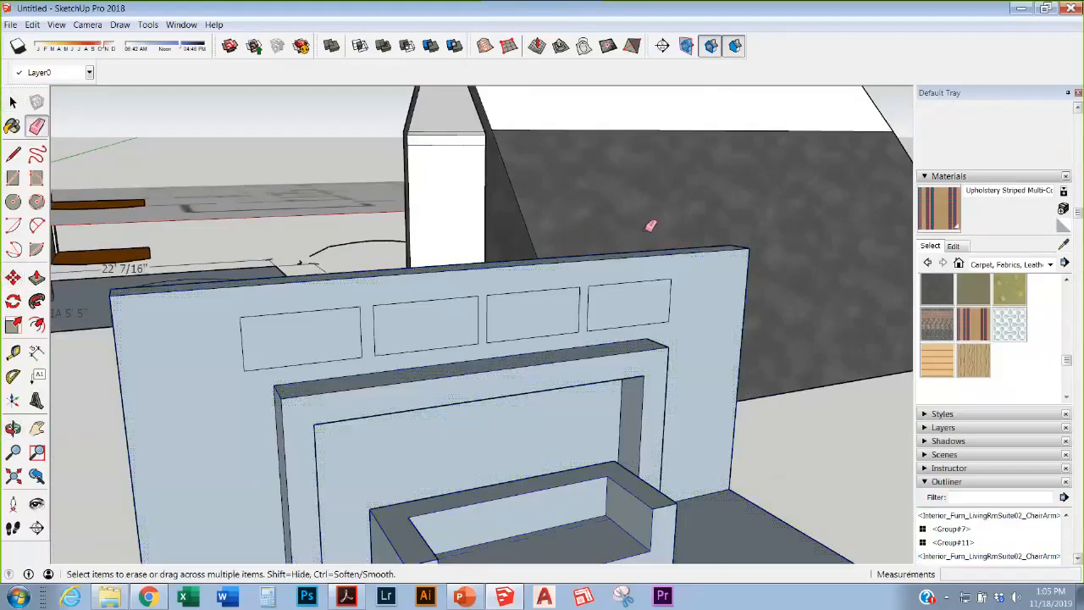
mouse_move(673, 291)
mouse_down()
mouse_move(236, 318)
mouse_move(314, 360)
mouse_move(333, 327)
mouse_move(396, 303)
mouse_move(534, 286)
mouse_move(501, 313)
mouse_move(574, 327)
mouse_move(615, 320)
mouse_move(624, 278)
mouse_move(648, 285)
mouse_up()
Step: Zoom and orbit to a higher view of the fireplace wall
scroll(653, 287, down, 2)
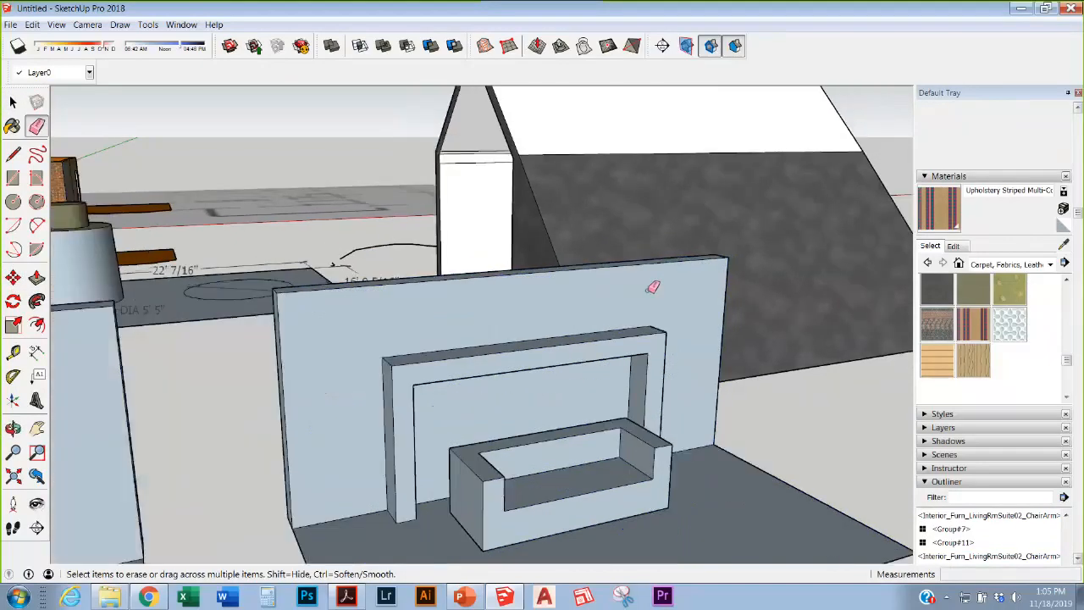
scroll(653, 287, down, 5)
scroll(471, 330, up, 1)
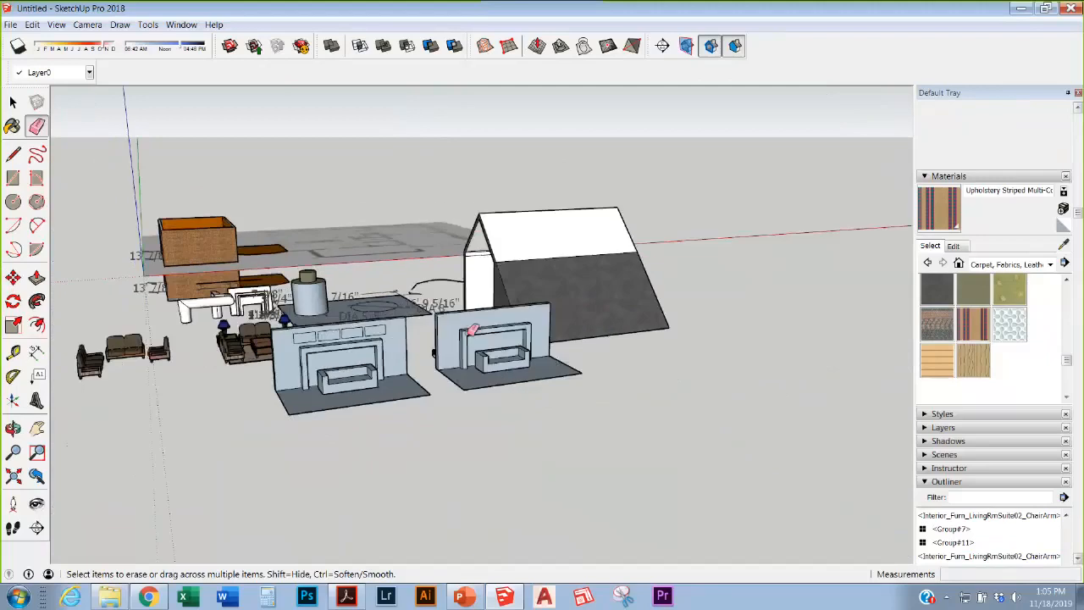
scroll(471, 330, up, 4)
scroll(508, 339, down, 1)
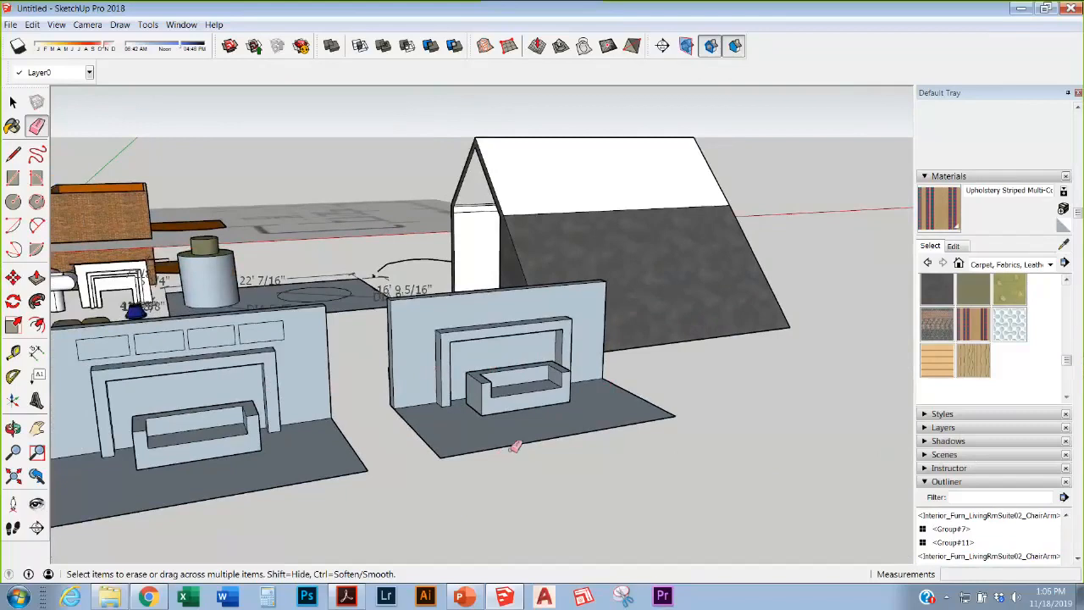
scroll(508, 340, down, 3)
scroll(508, 341, up, 4)
middle_drag(508, 340, 520, 416)
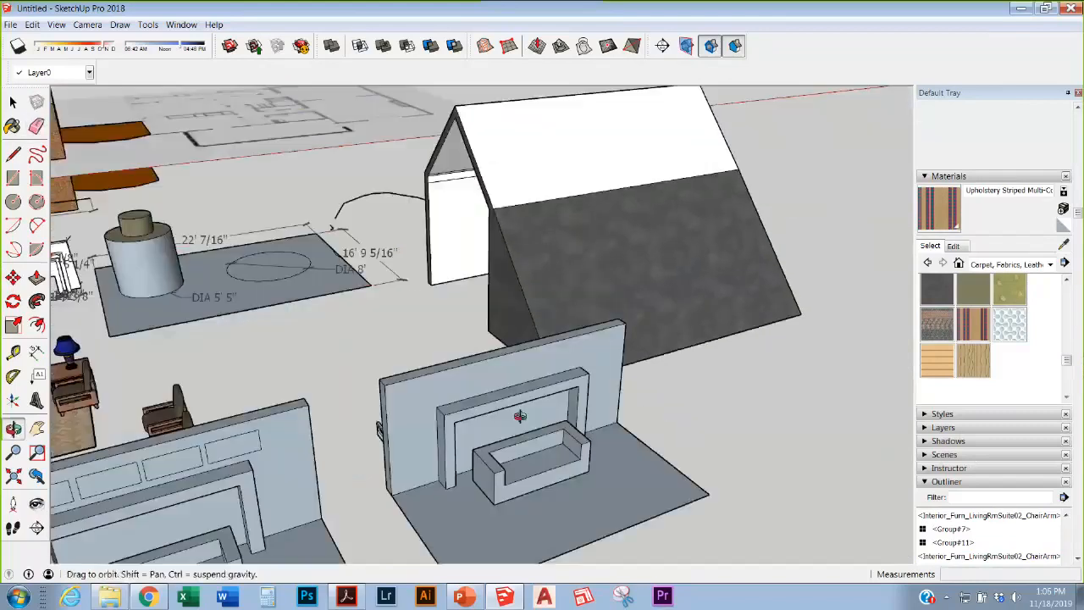
scroll(520, 416, down, 5)
scroll(417, 296, up, 3)
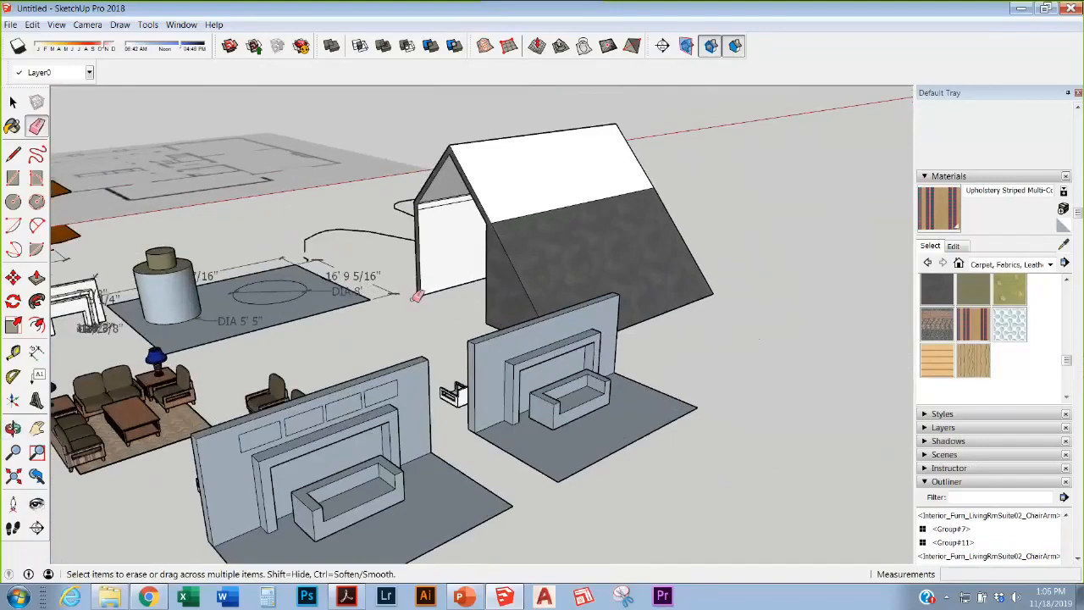
scroll(417, 296, down, 1)
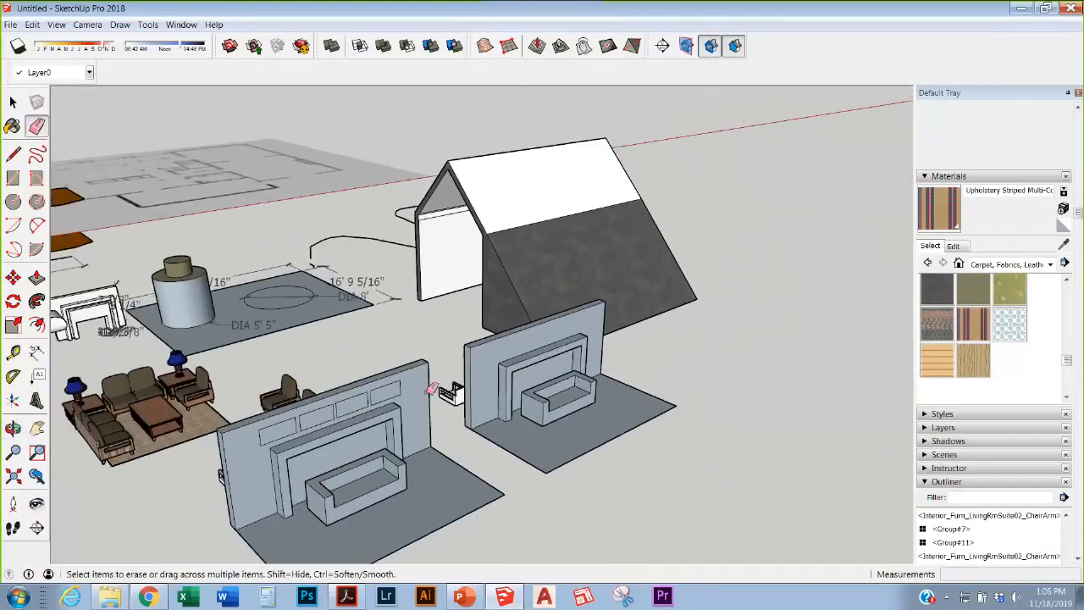
scroll(26, 157, up, 4)
Step: Draw a rectangle on the ground beside the vignettes
click(12, 178)
scroll(332, 152, down, 5)
click(443, 391)
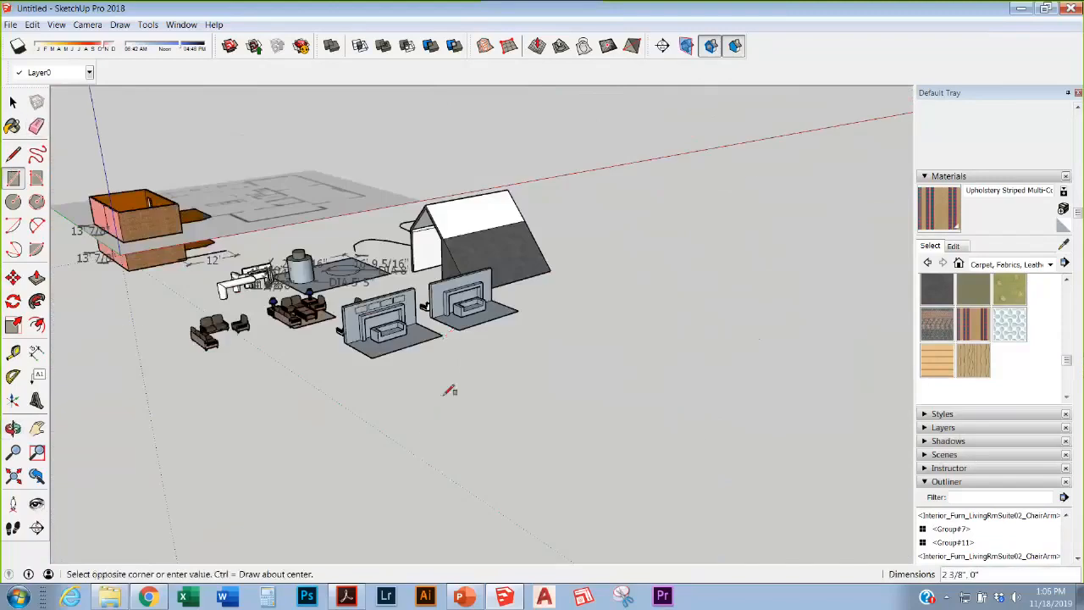
click(481, 344)
Step: Orbit to a near-overhead view of the floor-plan image
scroll(508, 348, down, 3)
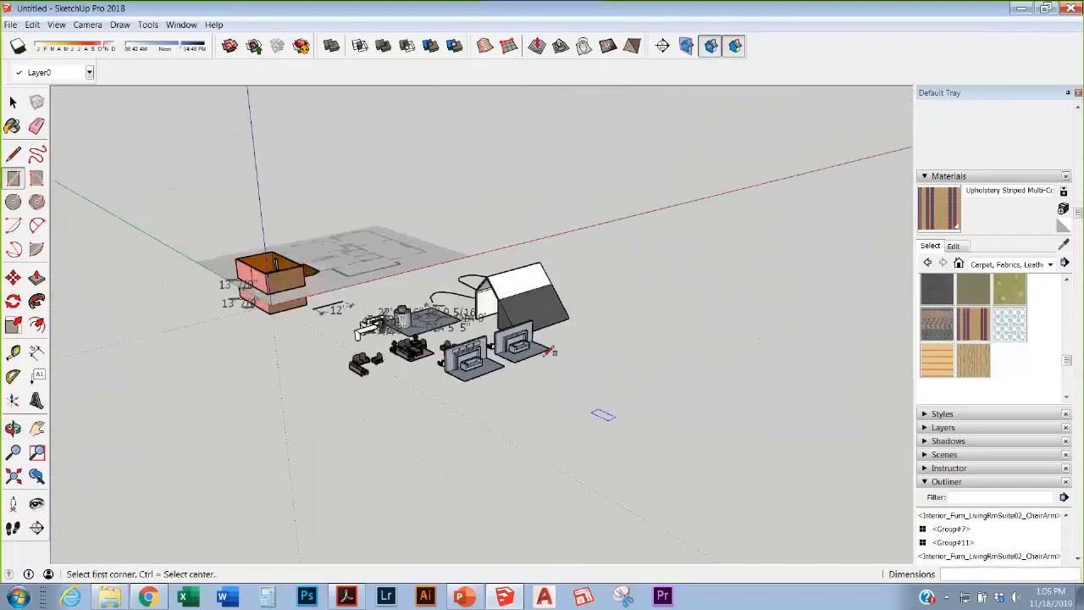
scroll(333, 280, up, 5)
middle_drag(333, 283, 253, 480)
Step: Trace a rectangle over the room below the stairs from an upright overhead view
scroll(393, 380, down, 2)
scroll(525, 284, up, 4)
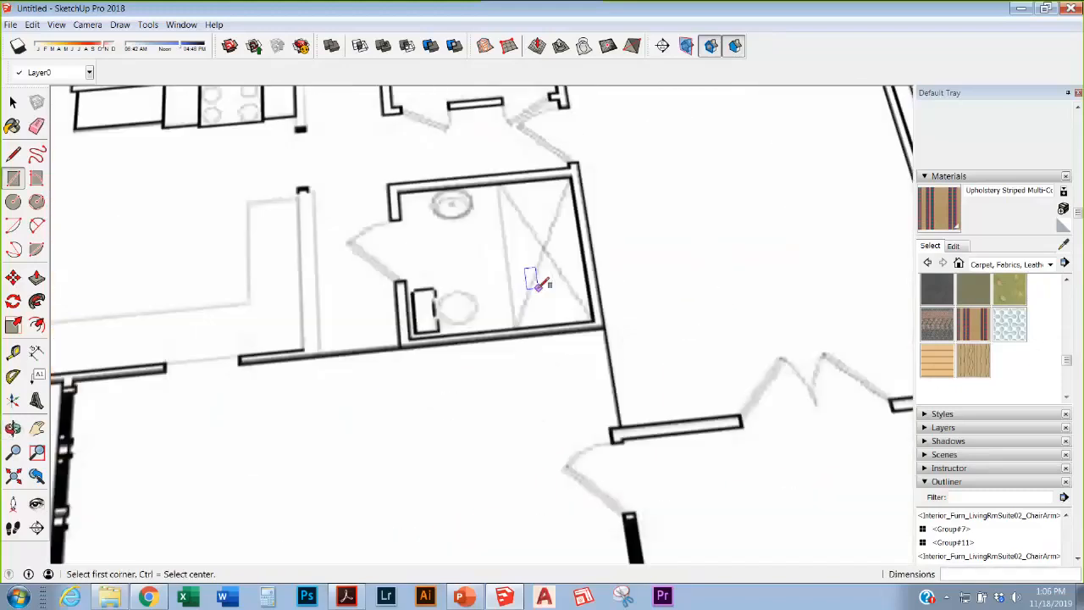
middle_drag(537, 286, 439, 435)
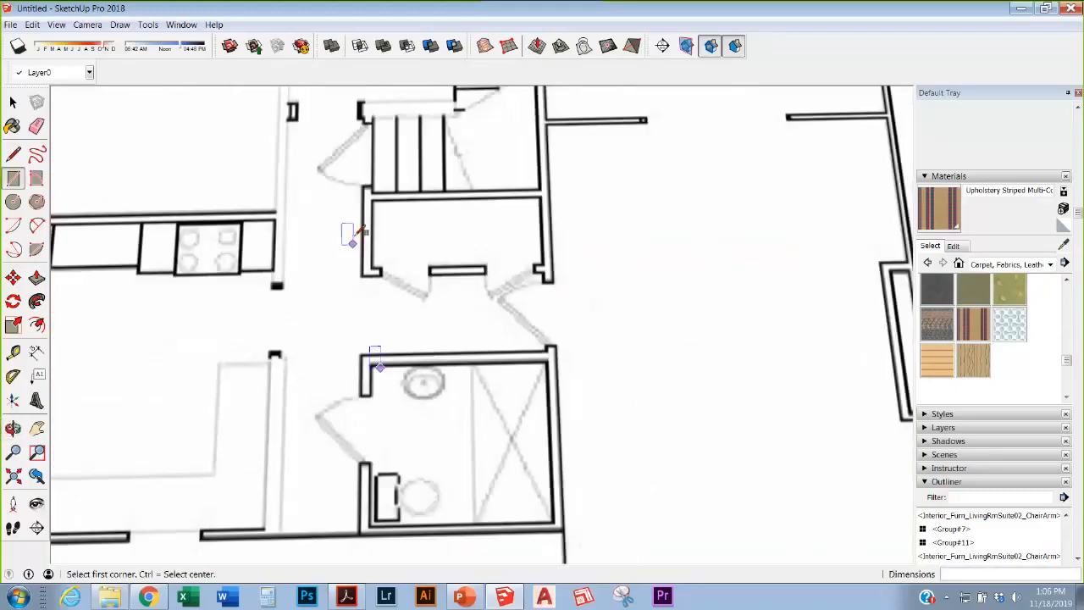
click(373, 200)
click(555, 524)
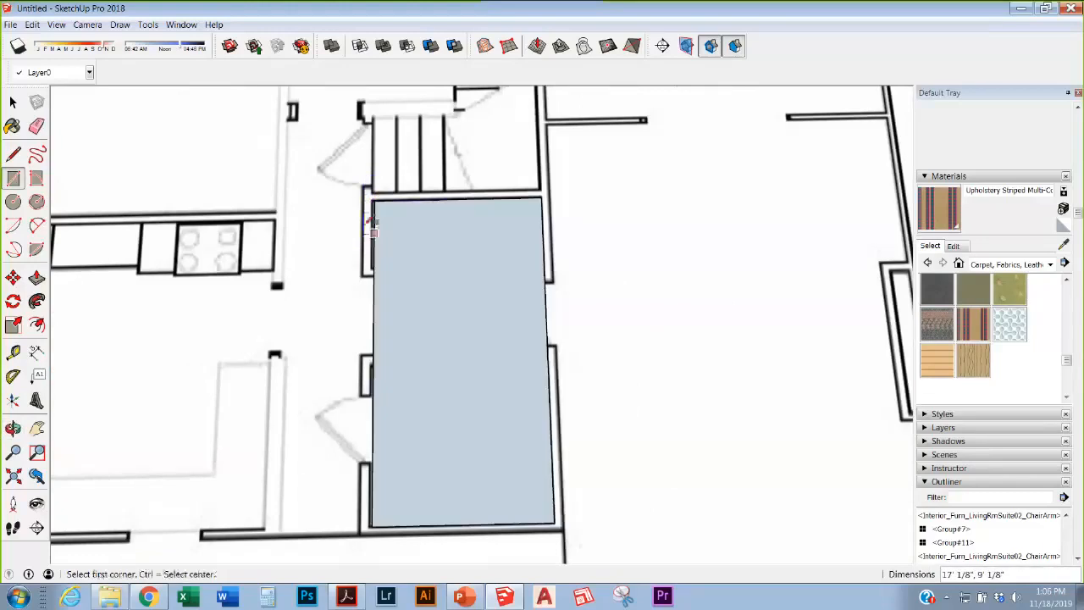
Step: Split off the face's top strip with an edge and cross it with two diagonals
click(376, 277)
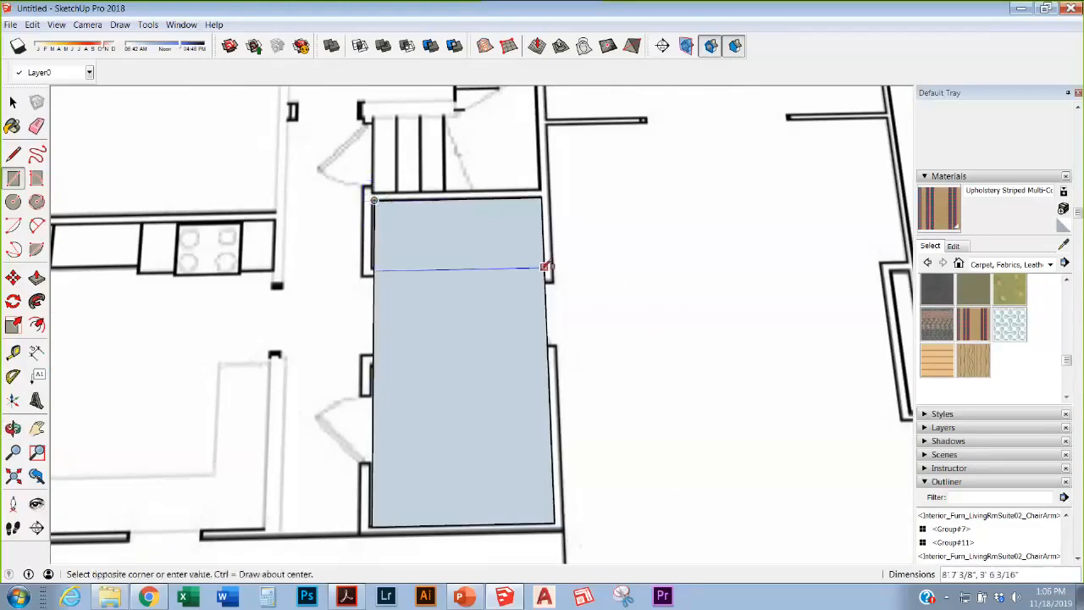
click(543, 274)
key(l)
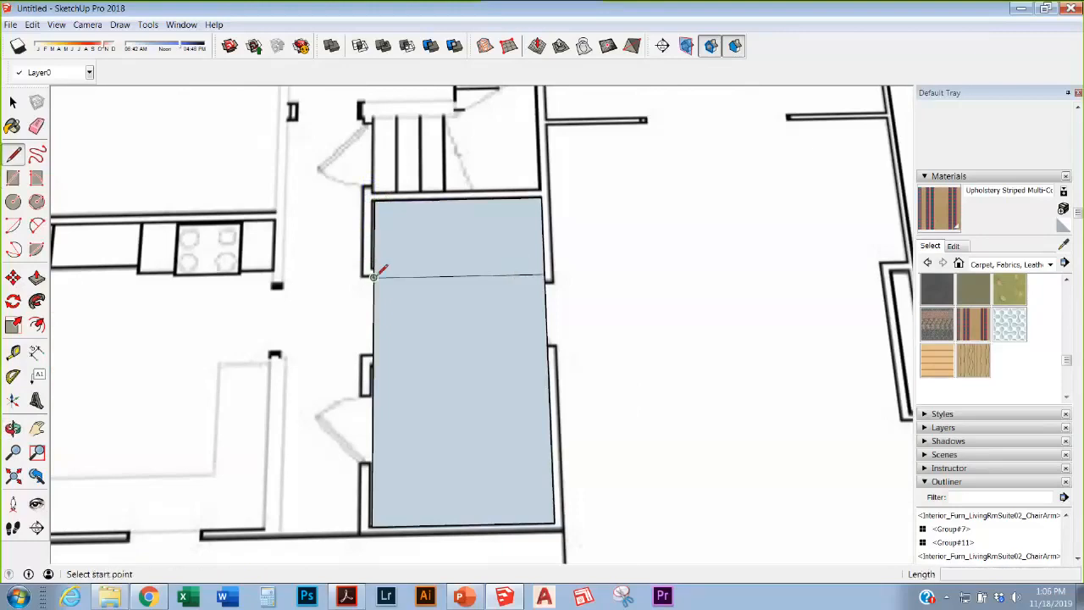
click(374, 277)
click(542, 196)
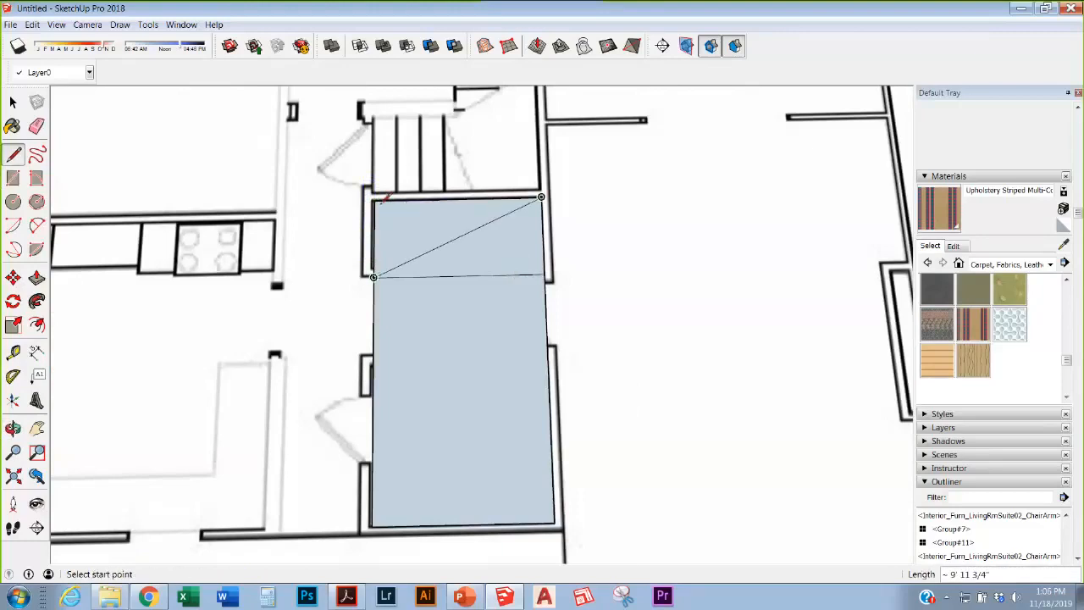
click(373, 201)
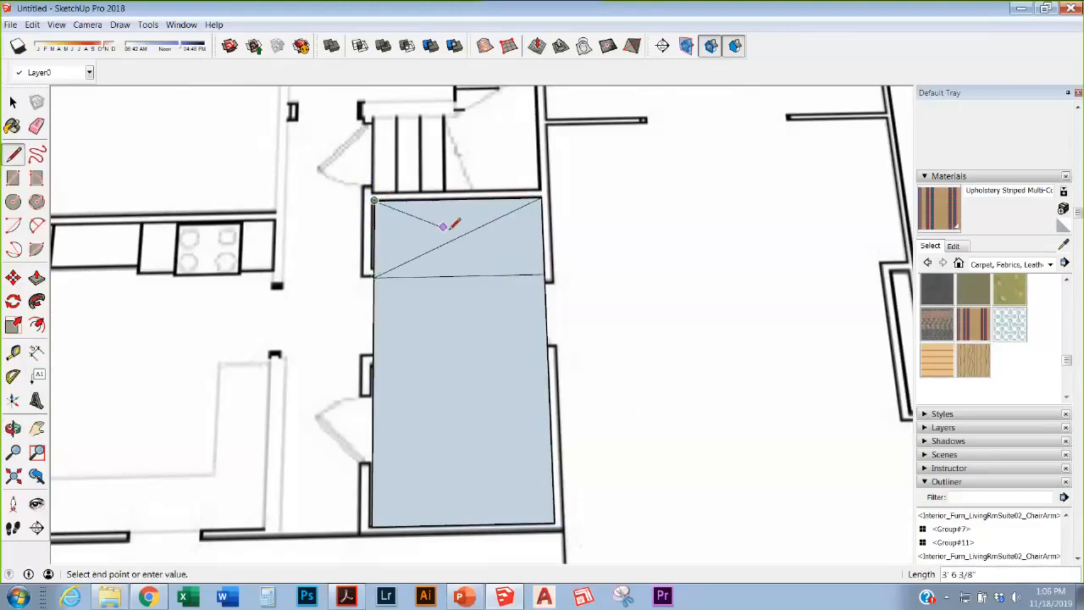
click(545, 273)
click(13, 177)
scroll(511, 369, down, 1)
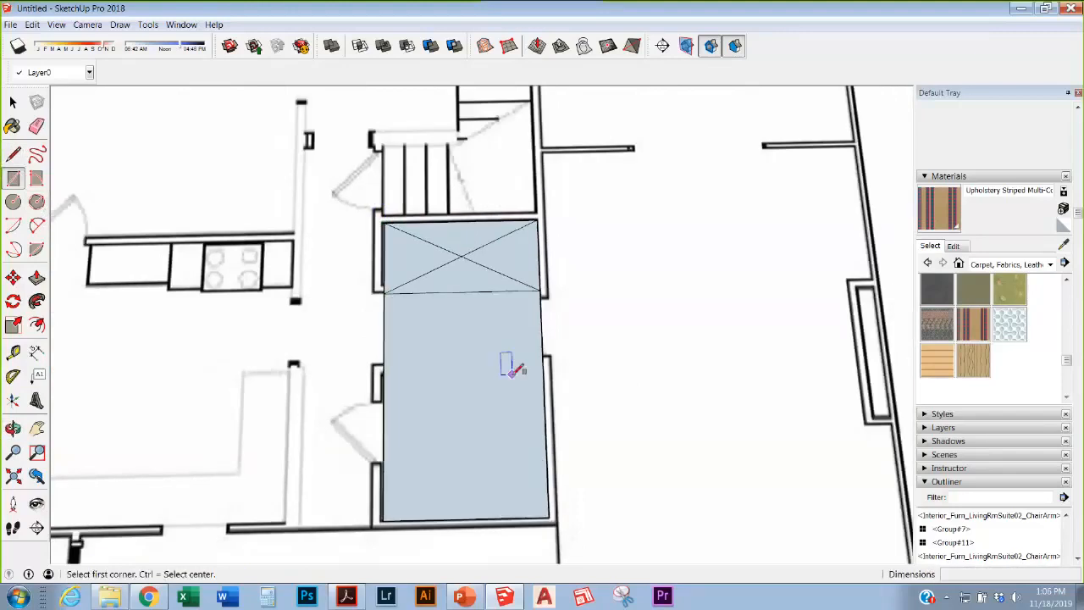
Step: Draw a small rectangle by the right wall with a small circle beside it
scroll(513, 368, up, 2)
click(527, 319)
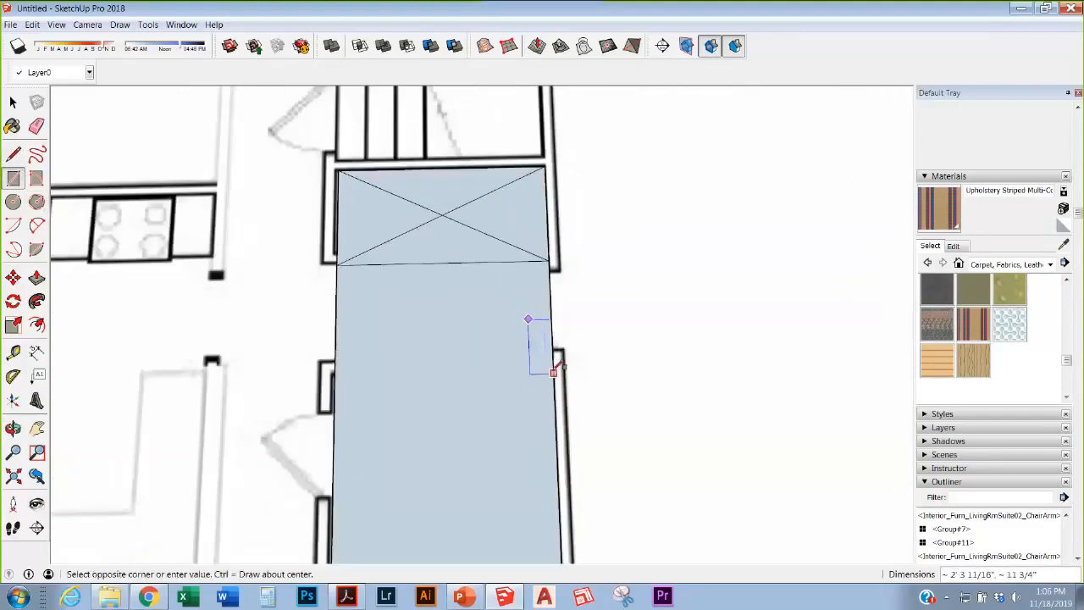
scroll(555, 373, up, 1)
click(548, 368)
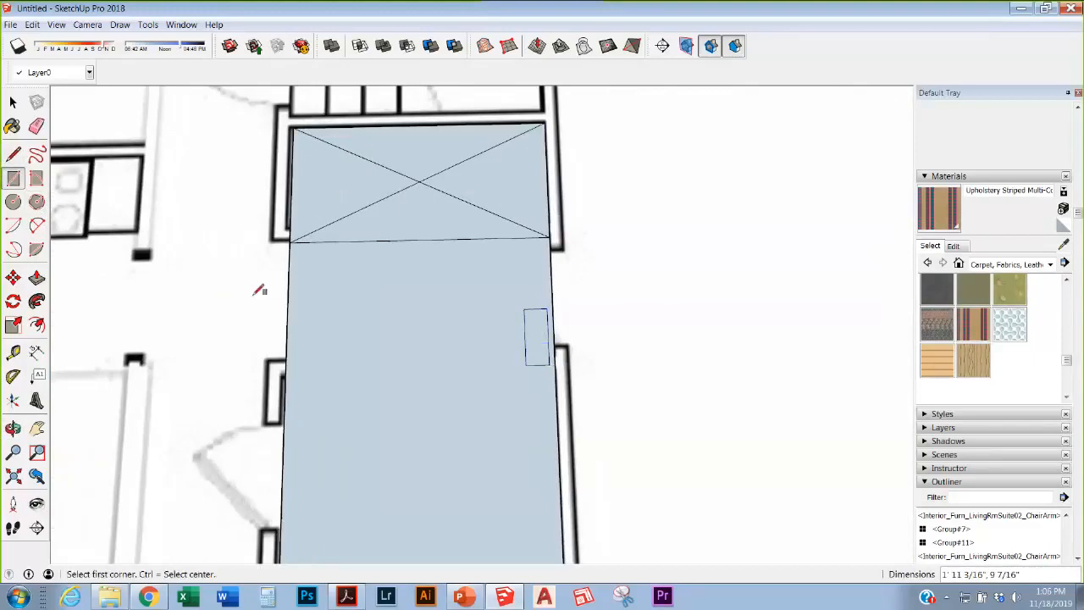
click(13, 201)
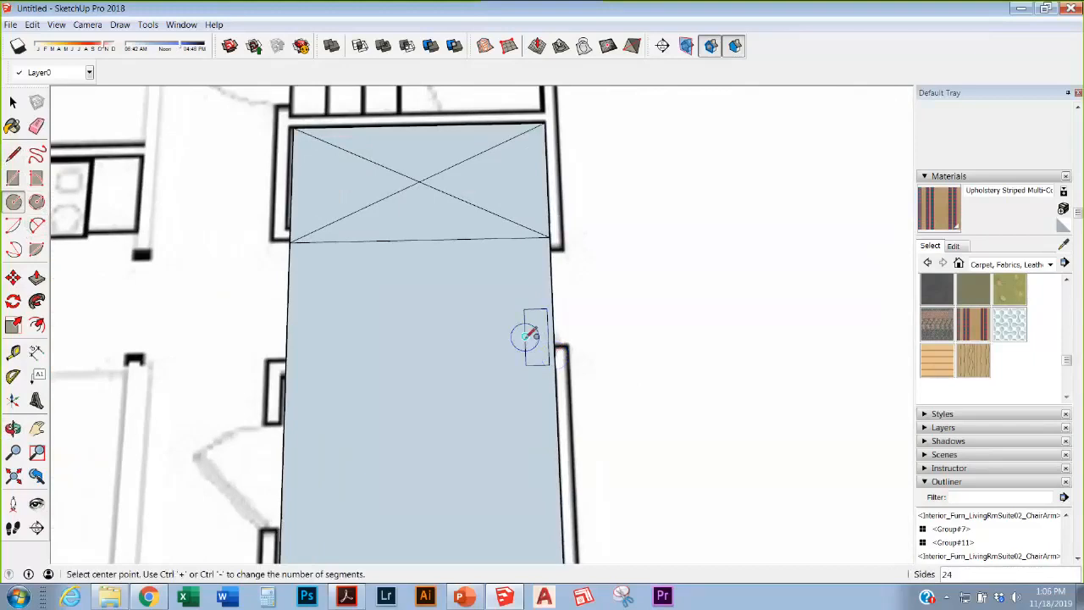
click(497, 334)
click(513, 333)
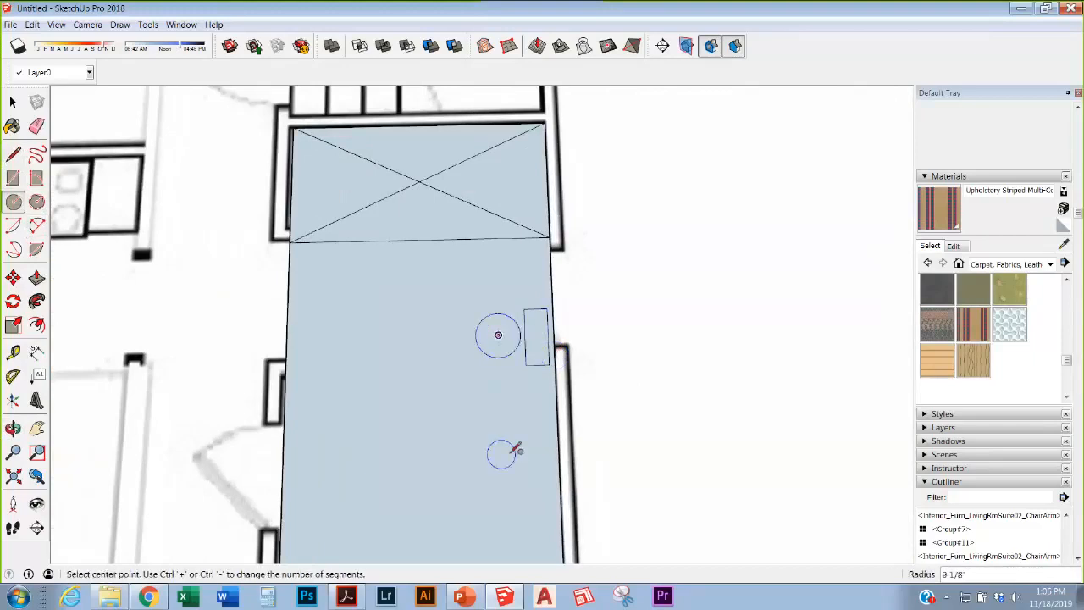
scroll(499, 450, down, 1)
scroll(458, 326, up, 1)
Step: Draw a tall rectangle at the room's lower left and copy it to the lower right
click(12, 178)
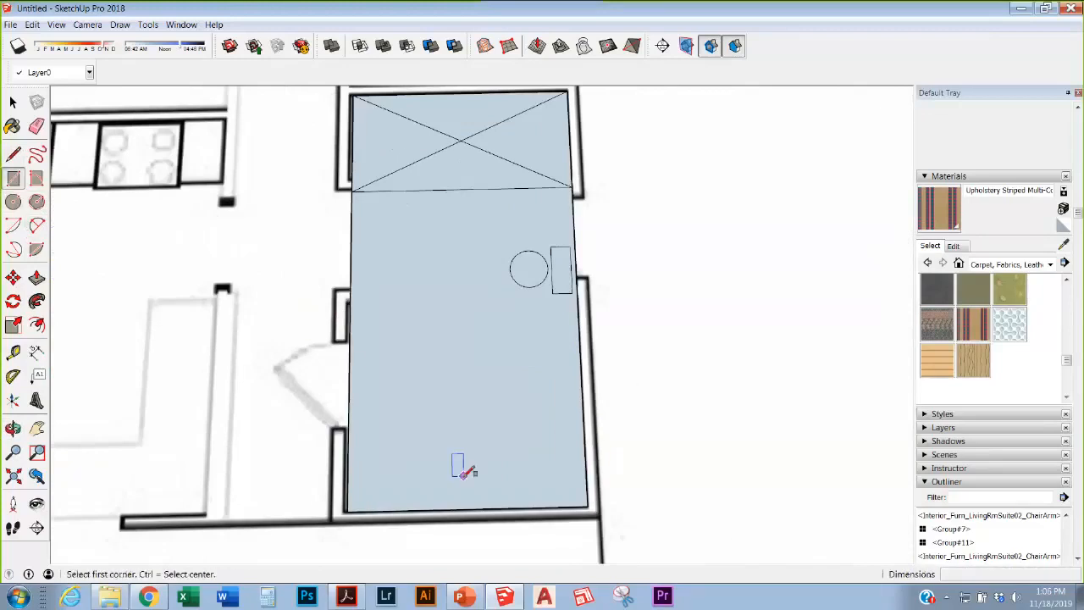
click(362, 386)
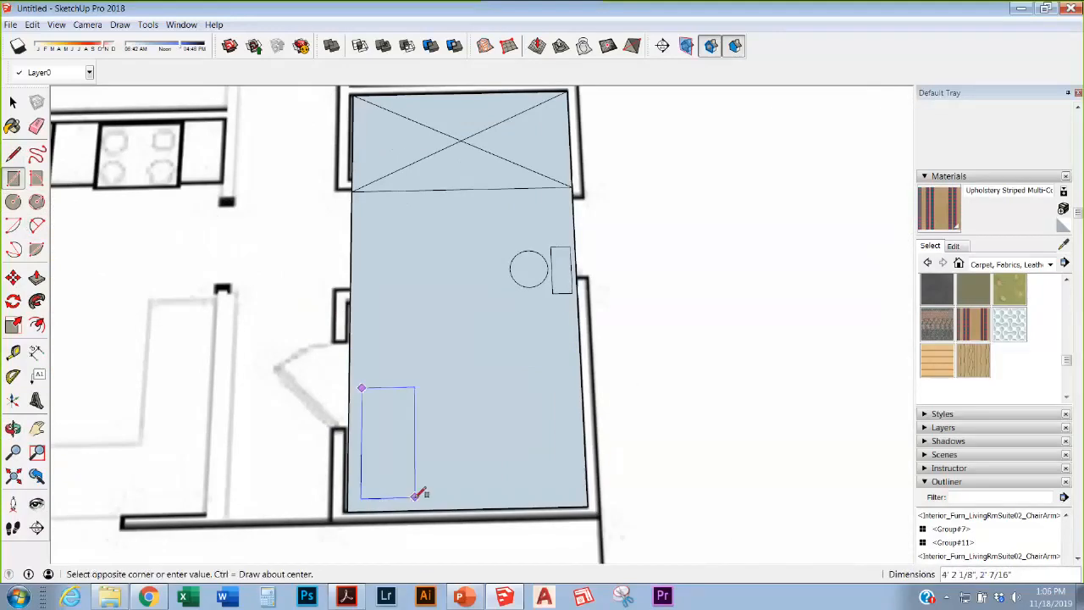
click(415, 498)
key(m)
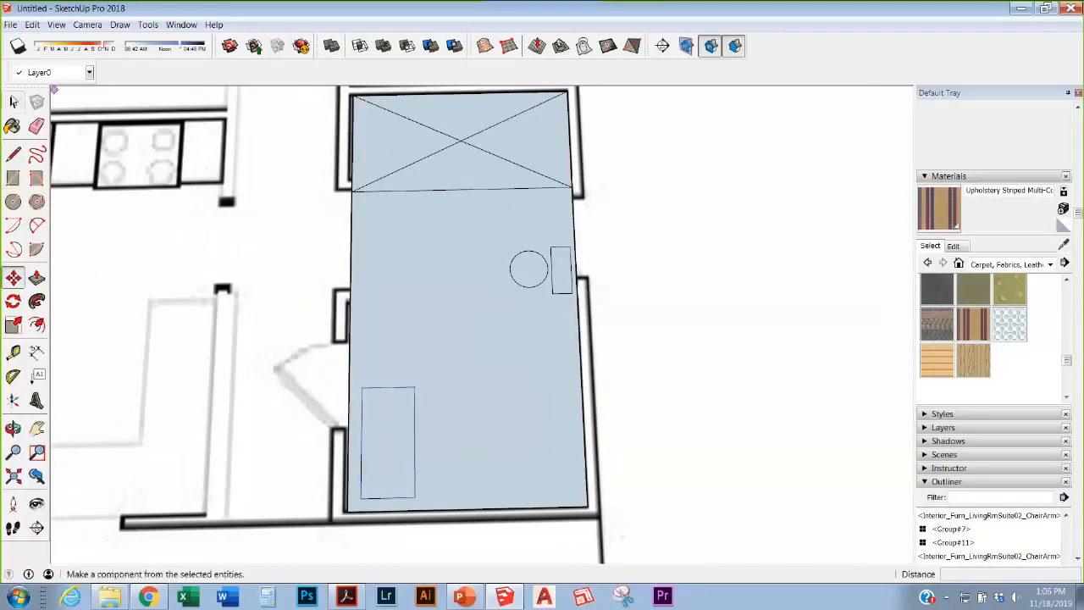
key(space)
click(393, 432)
key(m)
key(ctrl)
click(393, 424)
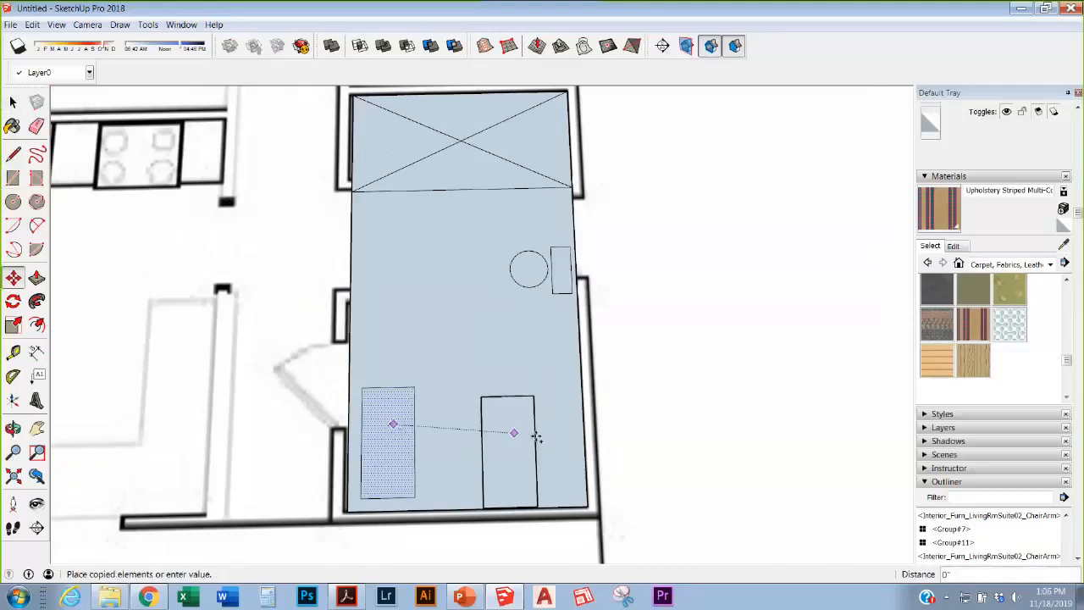
click(551, 421)
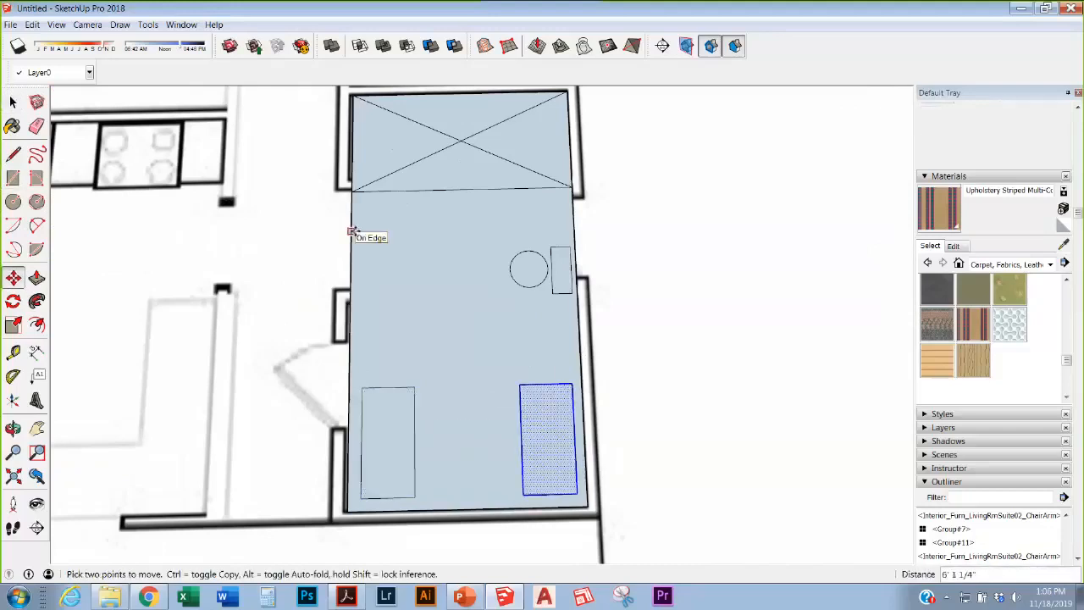
Step: Hide the large floor face so the floor plan shows through
scroll(325, 297, up, 2)
middle_drag(398, 281, 512, 273)
scroll(512, 274, down, 3)
click(13, 101)
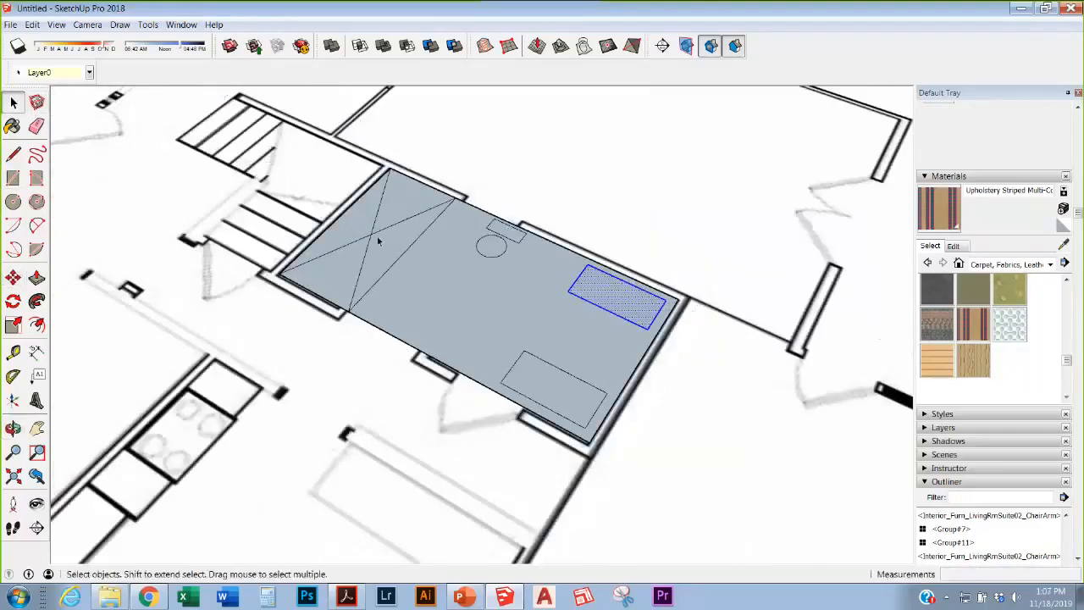
right_click(435, 259)
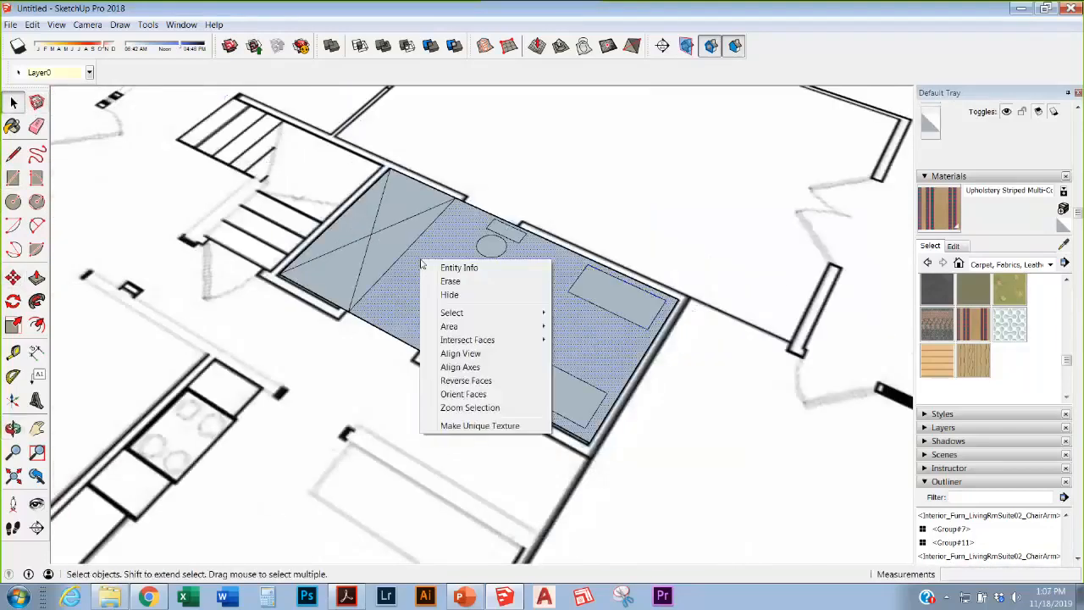
click(465, 295)
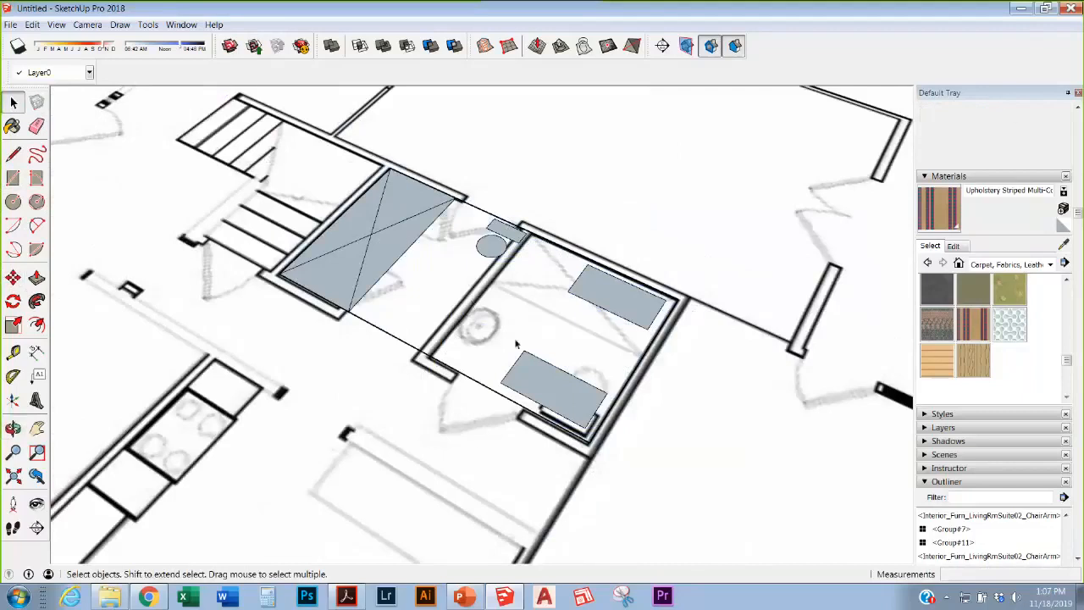
Step: Move the circle and narrow rectangle down-right into the room
middle_drag(516, 343, 315, 250)
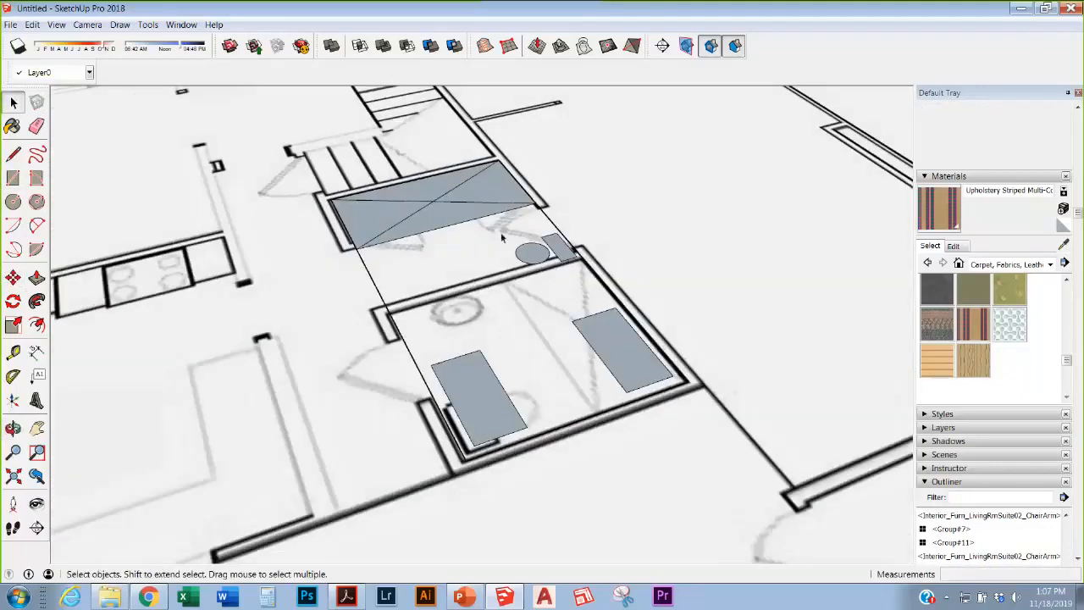
drag(500, 218, 578, 264)
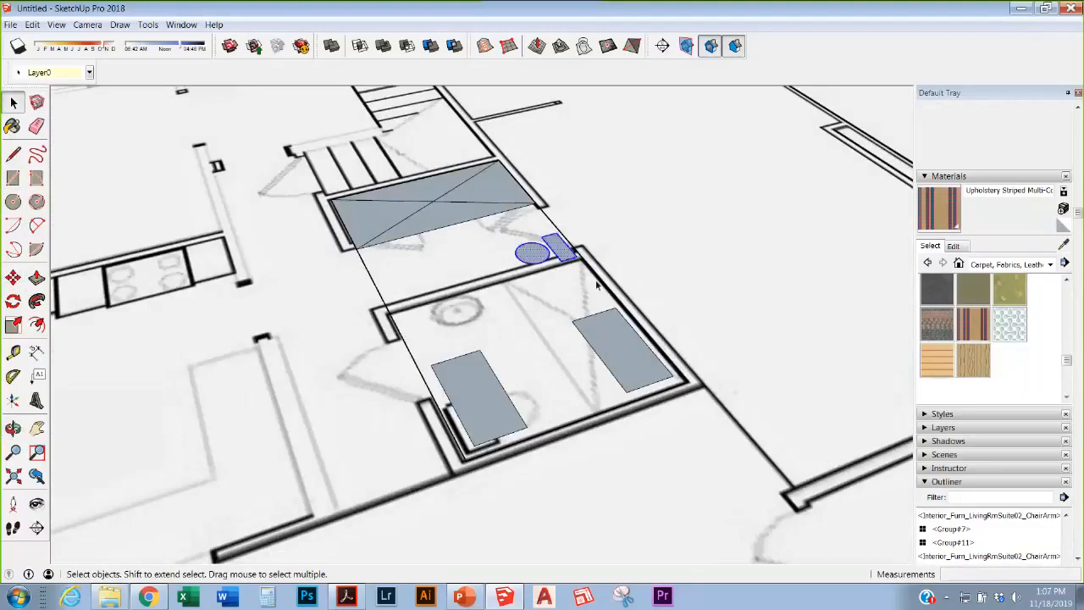
key(m)
click(536, 247)
click(561, 278)
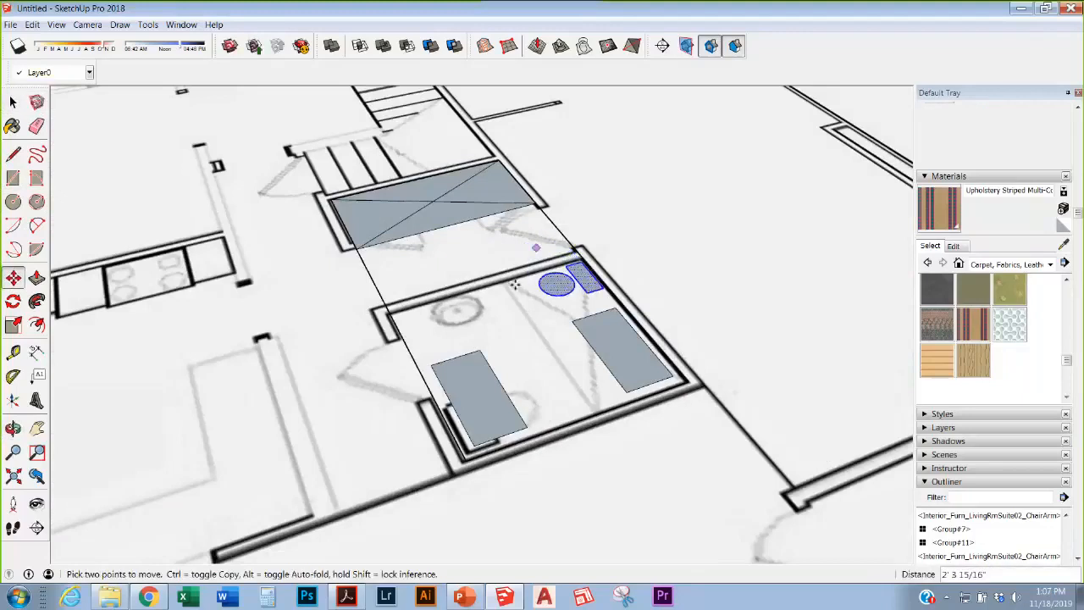
middle_drag(515, 285, 542, 303)
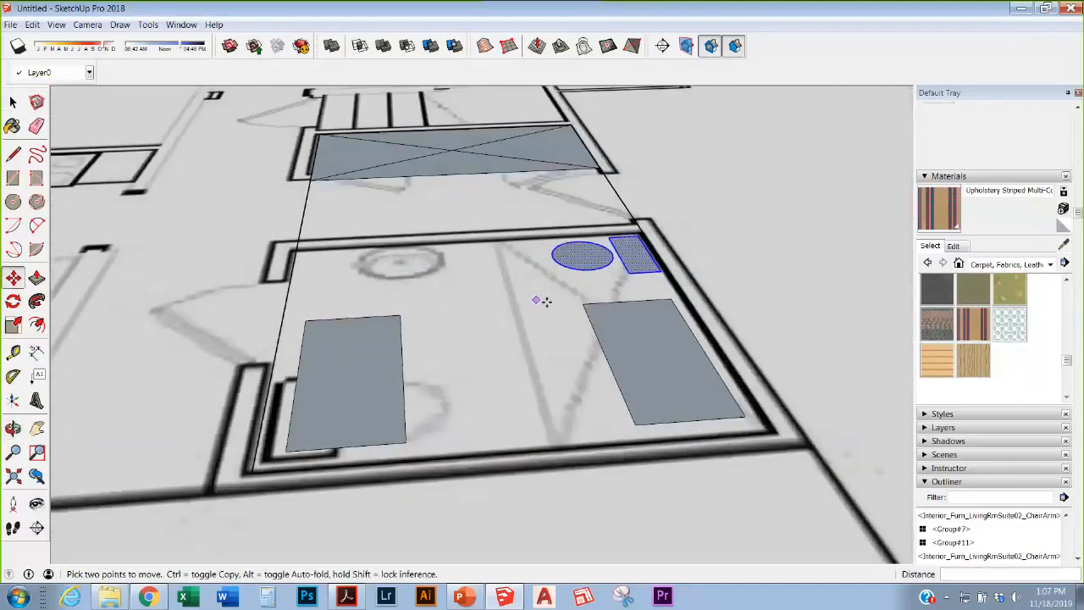
scroll(595, 305, down, 5)
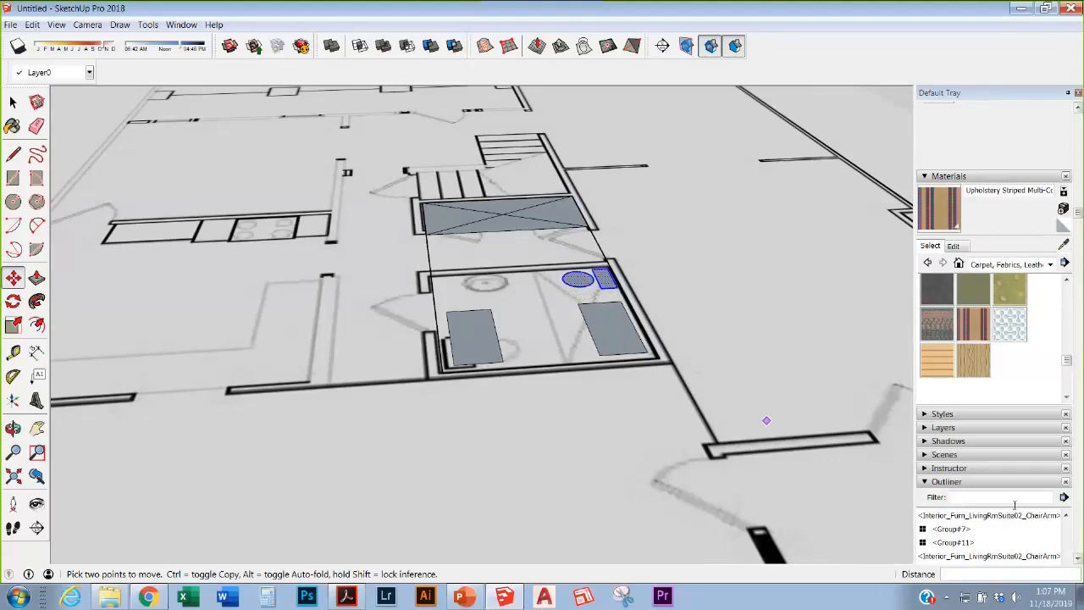
Step: Zoom and orbit to frame the full floor plan and orange room, then shrink the SketchUp window
scroll(940, 436, up, 1)
scroll(940, 436, down, 1)
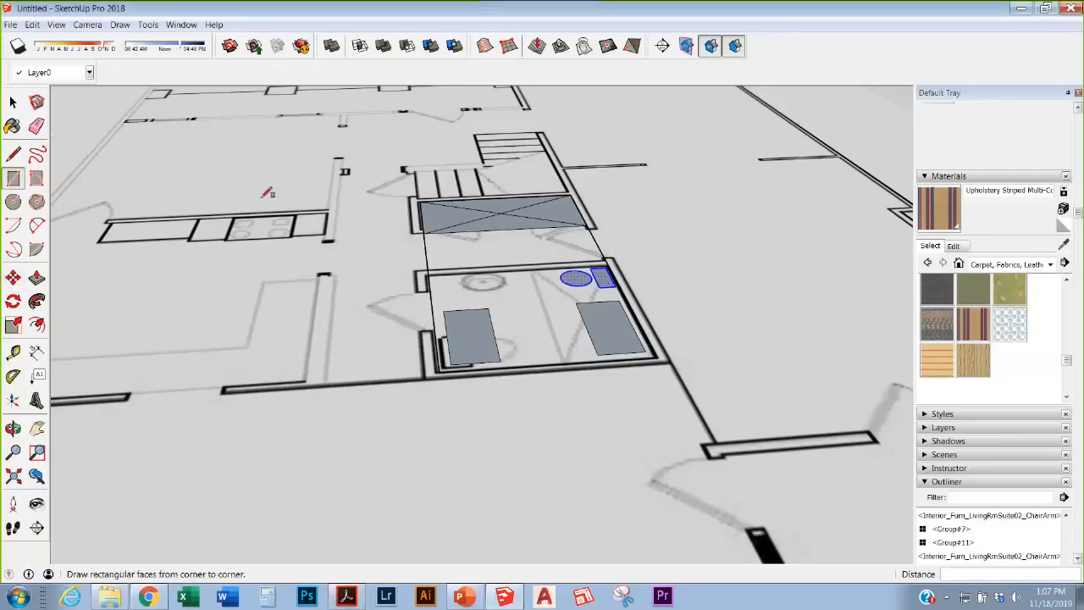
click(12, 178)
scroll(533, 490, down, 5)
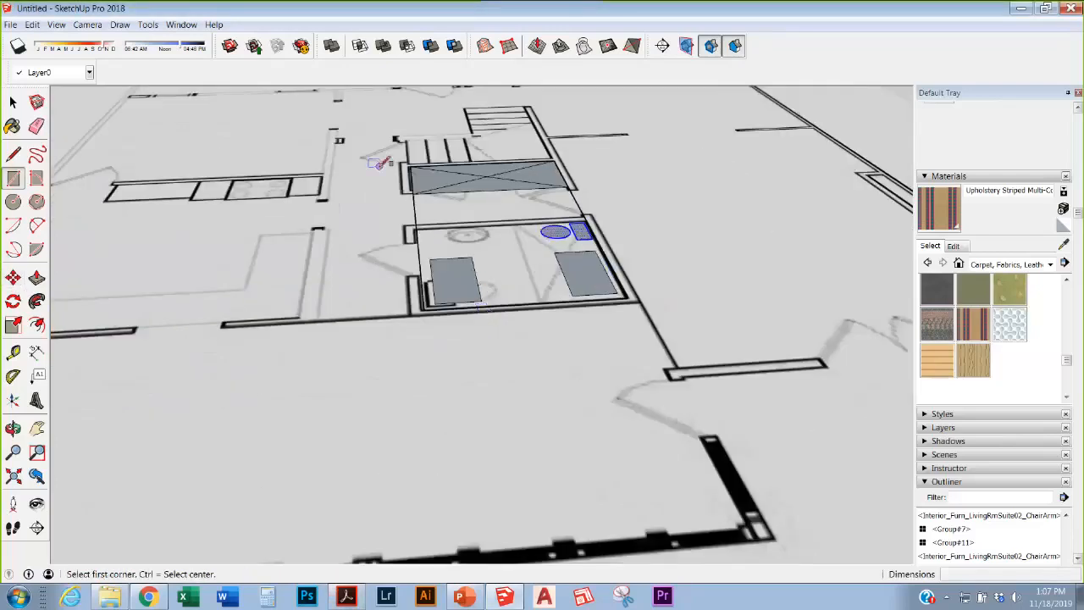
middle_drag(491, 406, 593, 322)
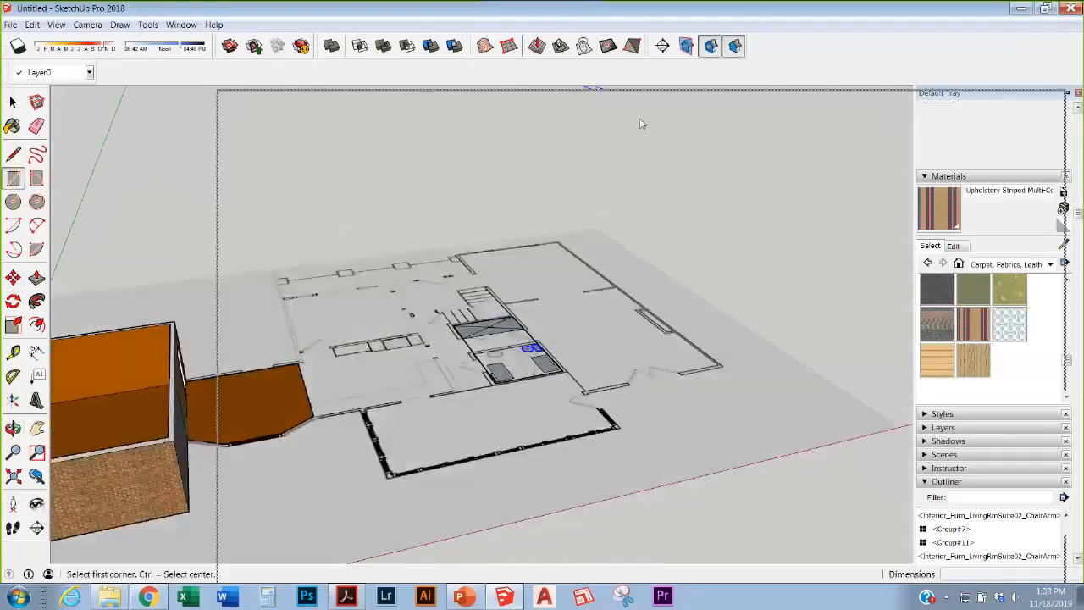
drag(641, 124, 435, 260)
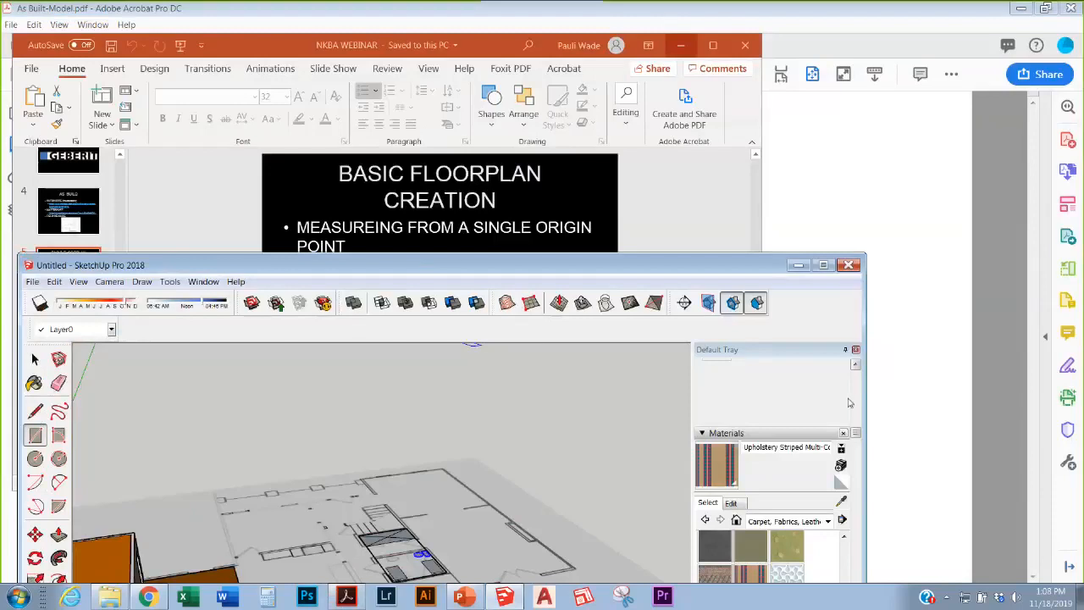
Step: Bring the As Built-Model PDF forward and open 'sample sketchup' from the project folder
click(1073, 467)
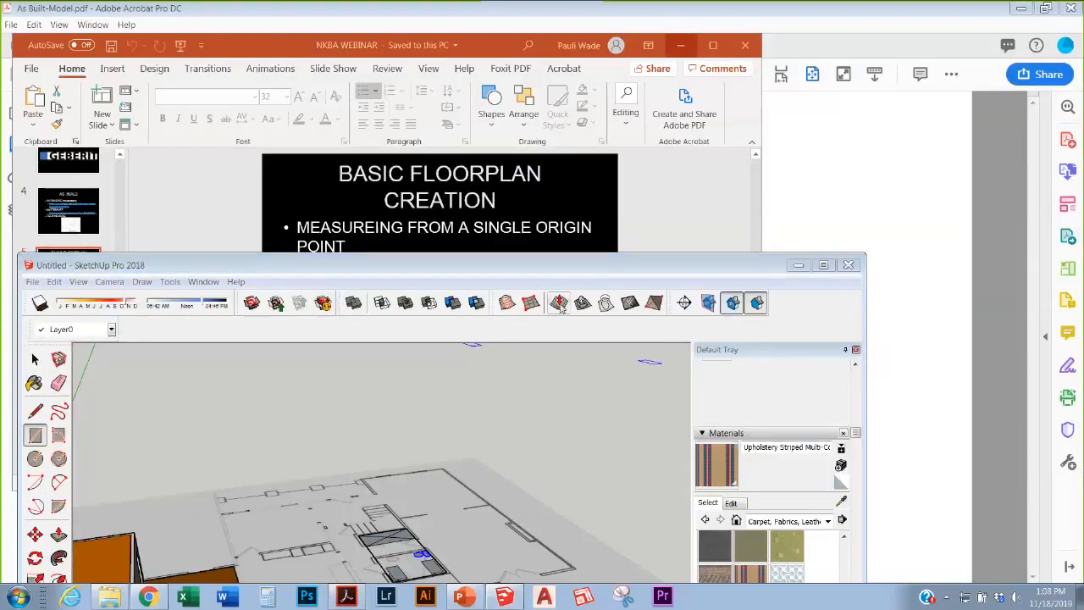
mouse_move(585, 274)
mouse_down()
mouse_move(588, 129)
mouse_move(615, 239)
mouse_up()
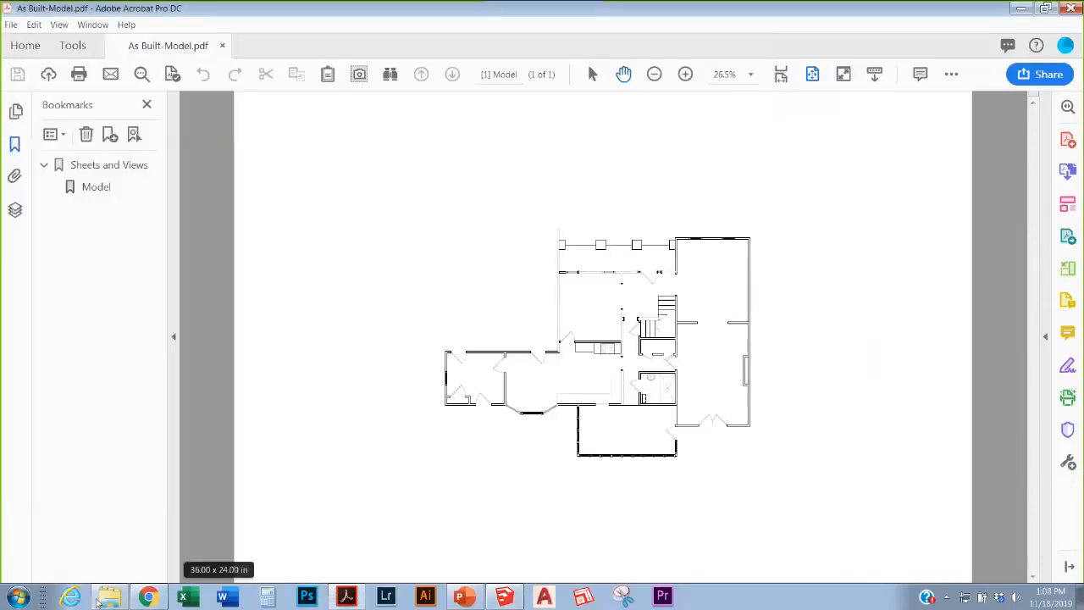
click(106, 597)
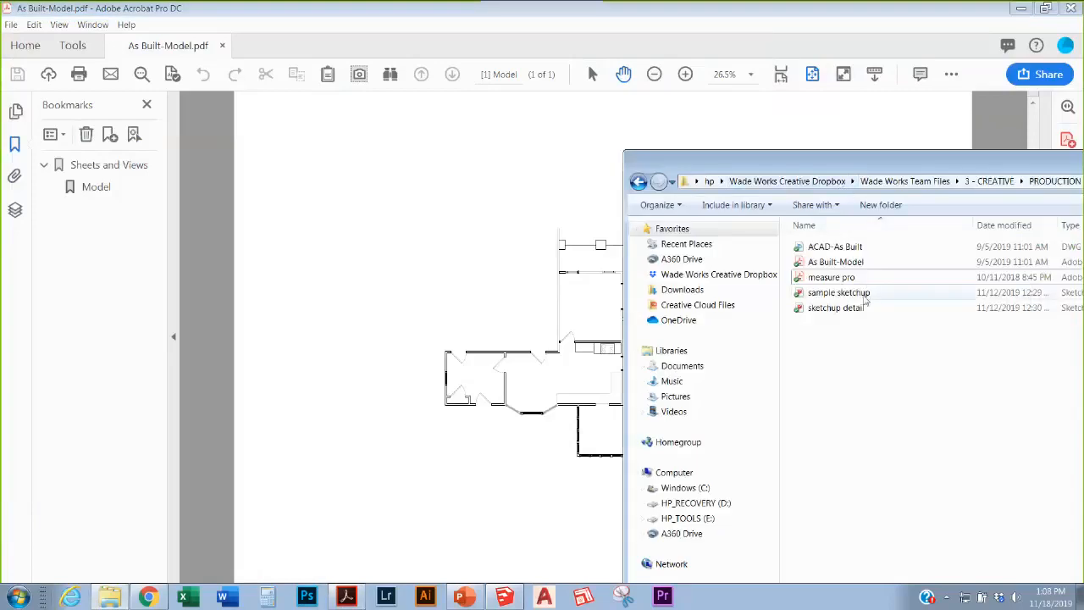
click(847, 292)
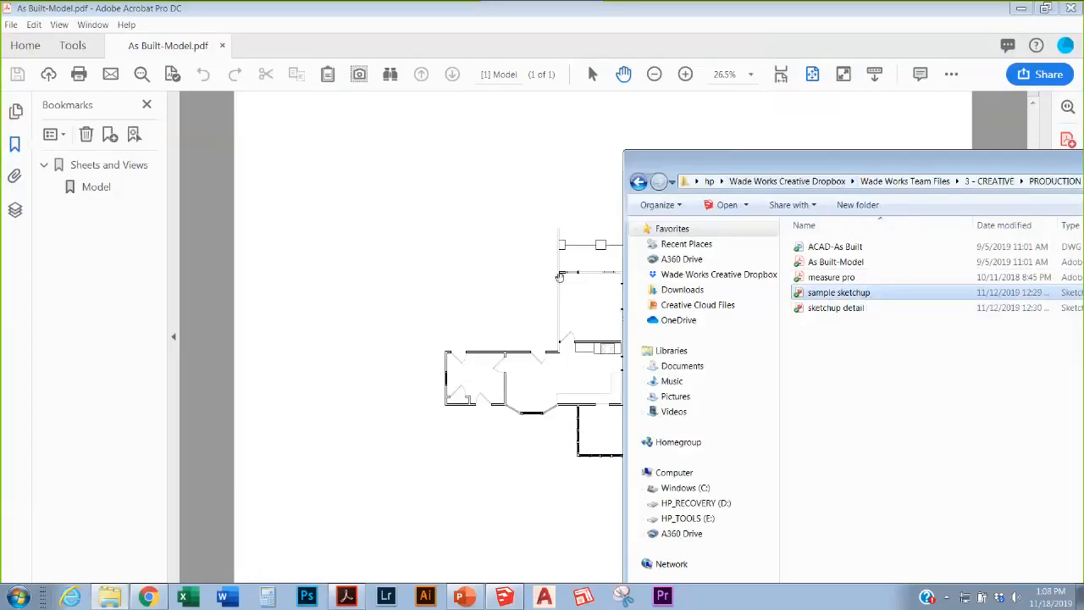
click(559, 277)
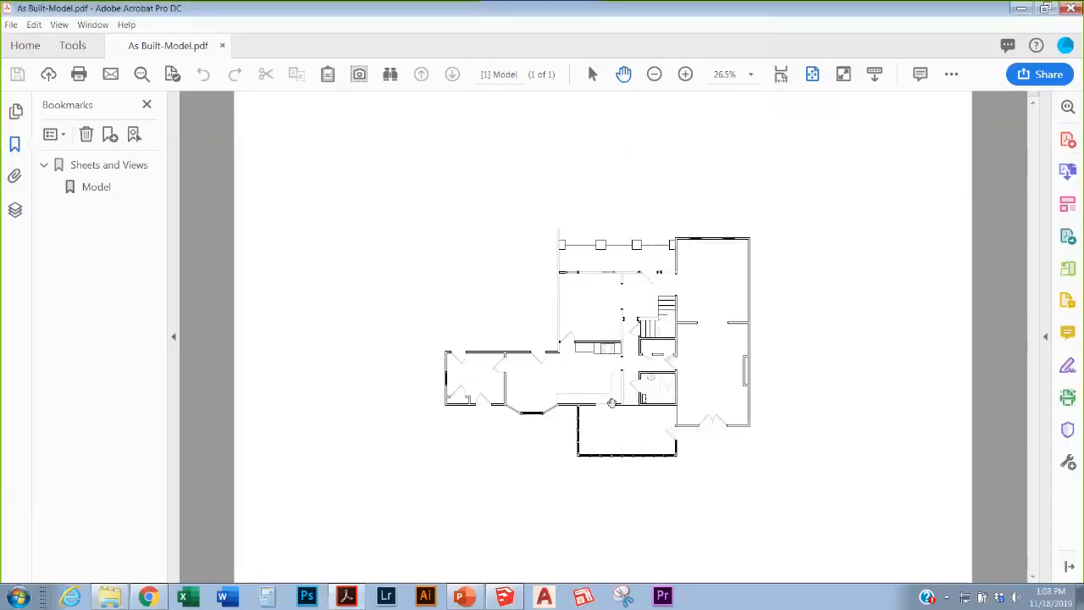
mouse_move(504, 596)
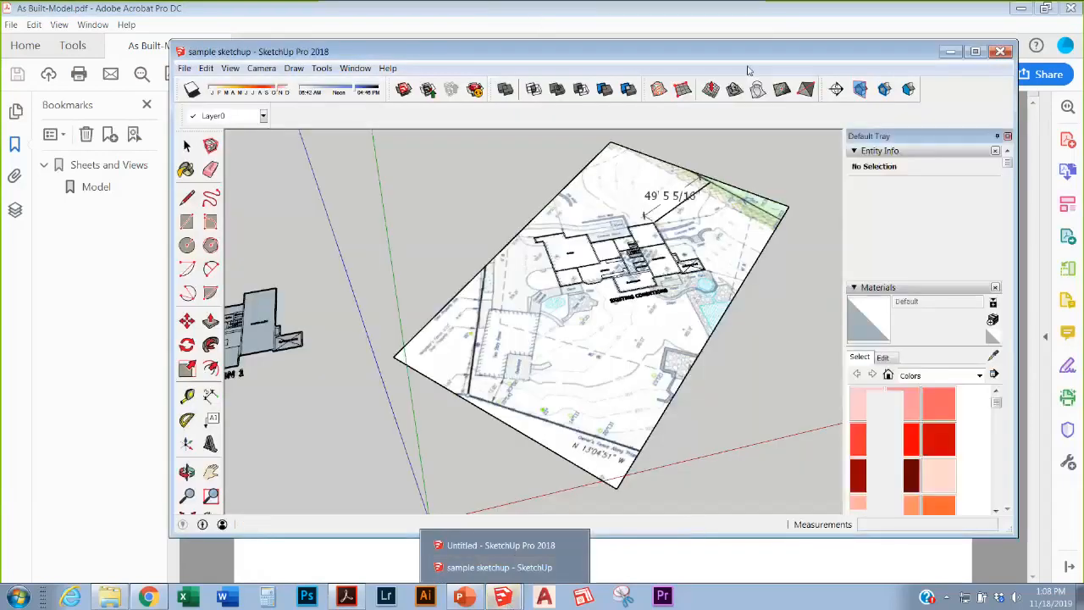
Step: Maximize the 'sample sketchup' window and orbit to a low angle over the site plan
drag(665, 30, 695, 6)
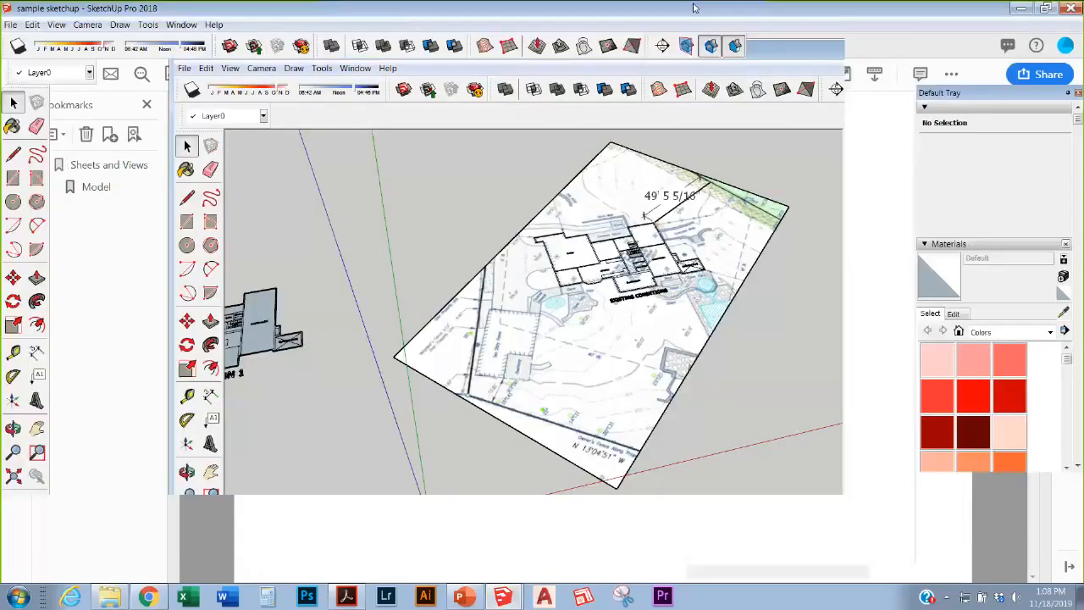
scroll(641, 278, up, 6)
scroll(533, 416, down, 8)
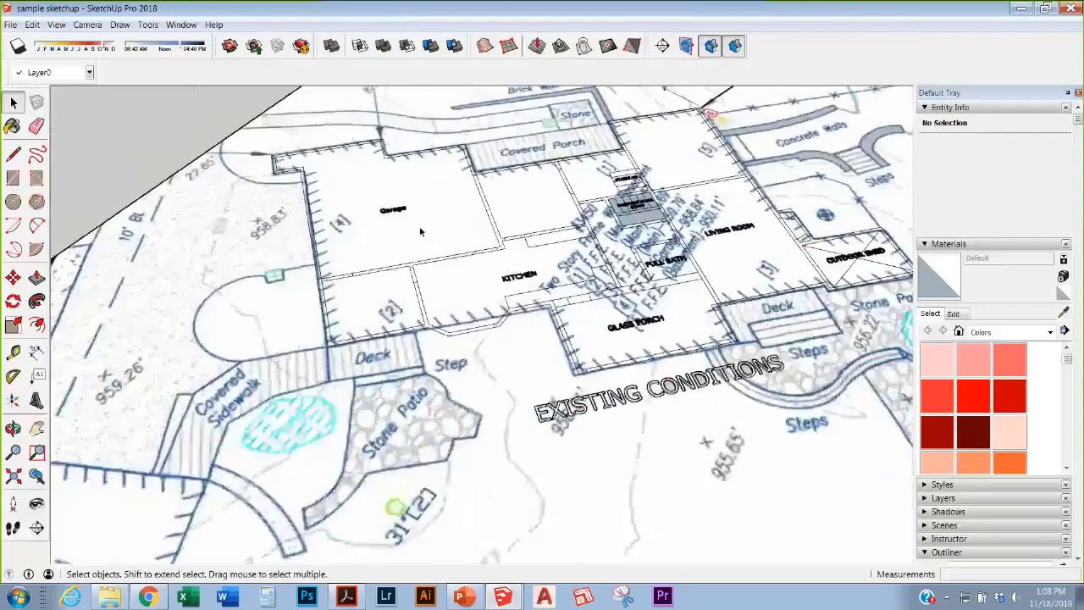
click(533, 405)
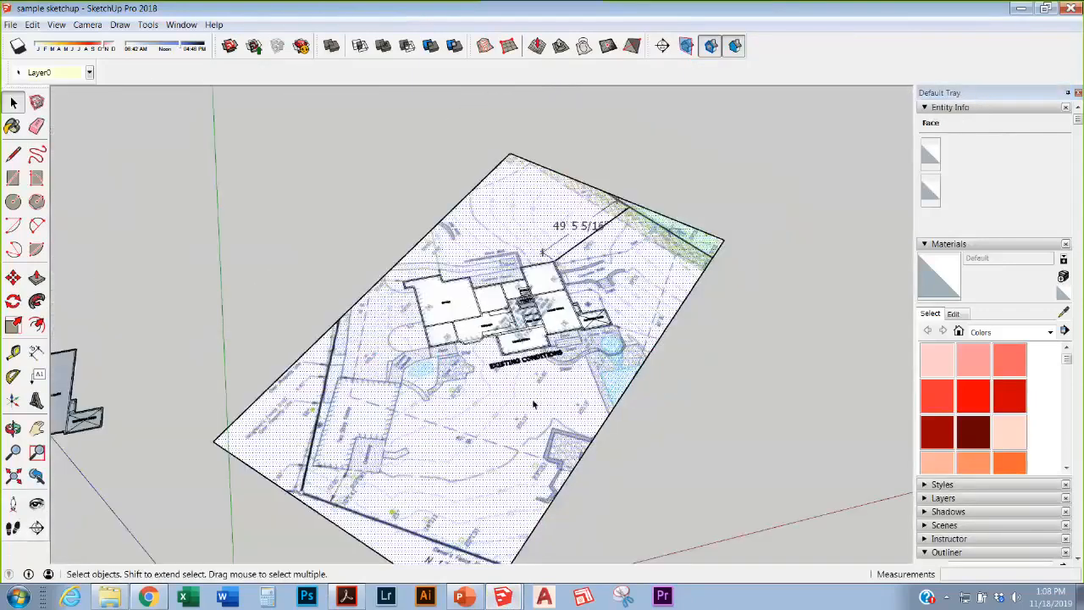
middle_drag(533, 405, 381, 398)
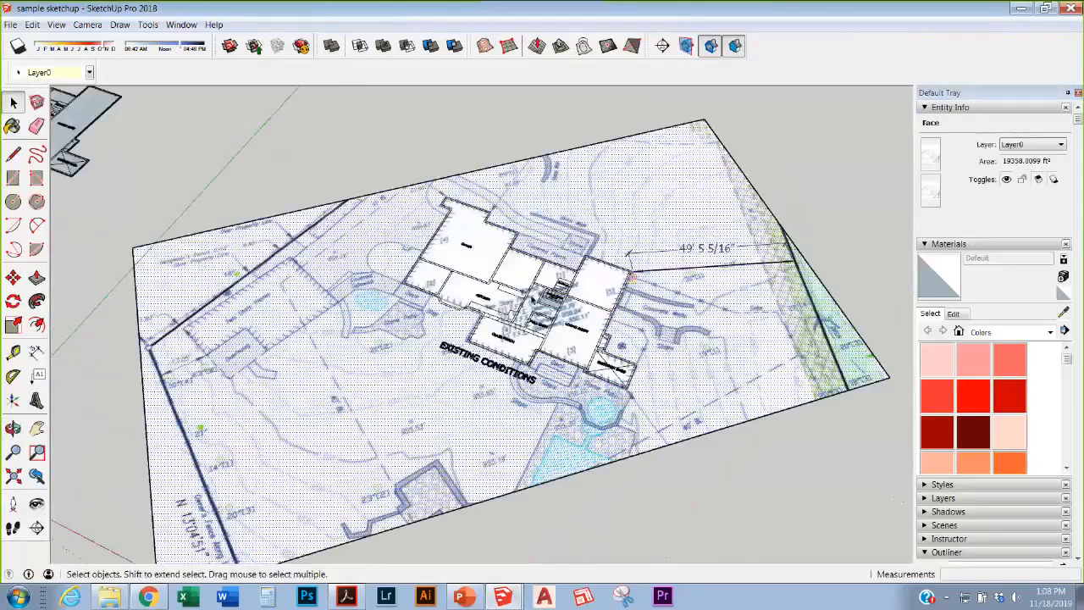
scroll(681, 334, down, 2)
click(610, 508)
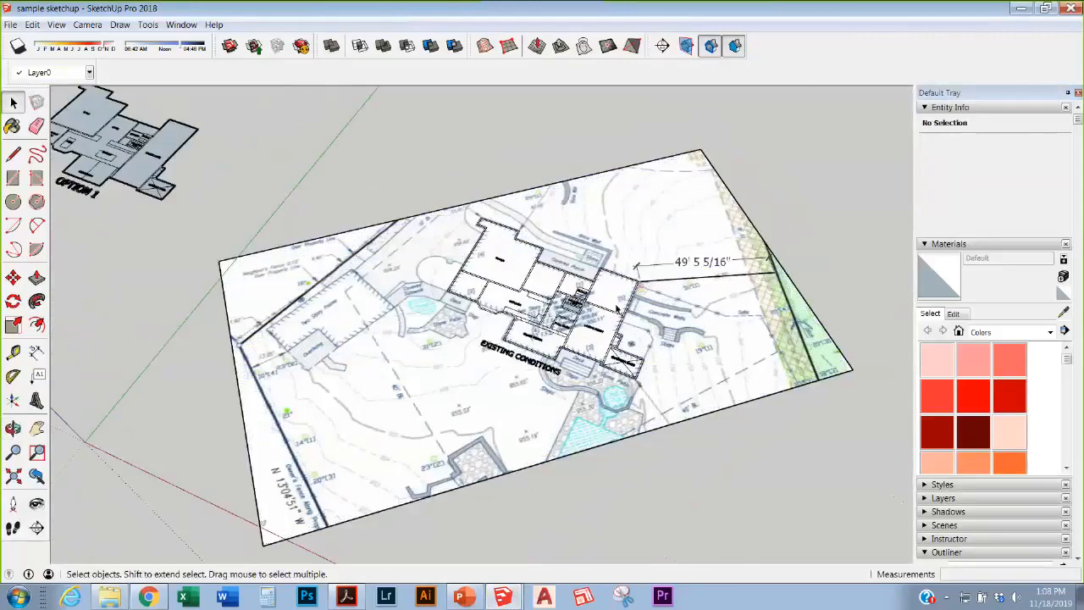
scroll(617, 309, up, 3)
scroll(818, 436, down, 4)
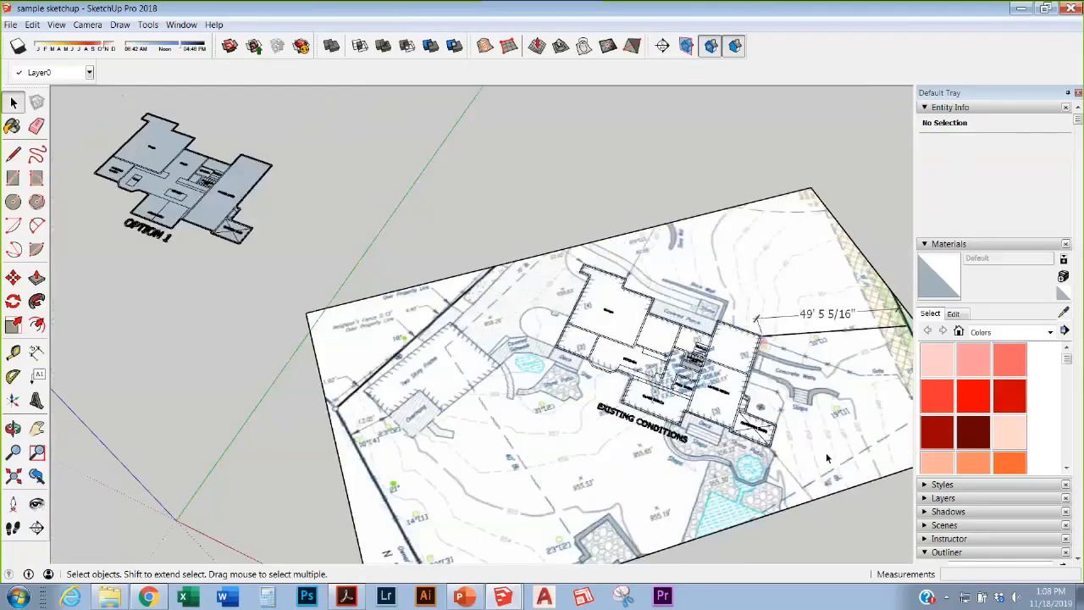
scroll(243, 233, up, 3)
scroll(296, 248, up, 4)
Step: Orbit and zoom around the OPTION 1 and OPTION 2 plans
middle_drag(450, 336, 784, 364)
scroll(386, 291, down, 4)
scroll(403, 299, down, 8)
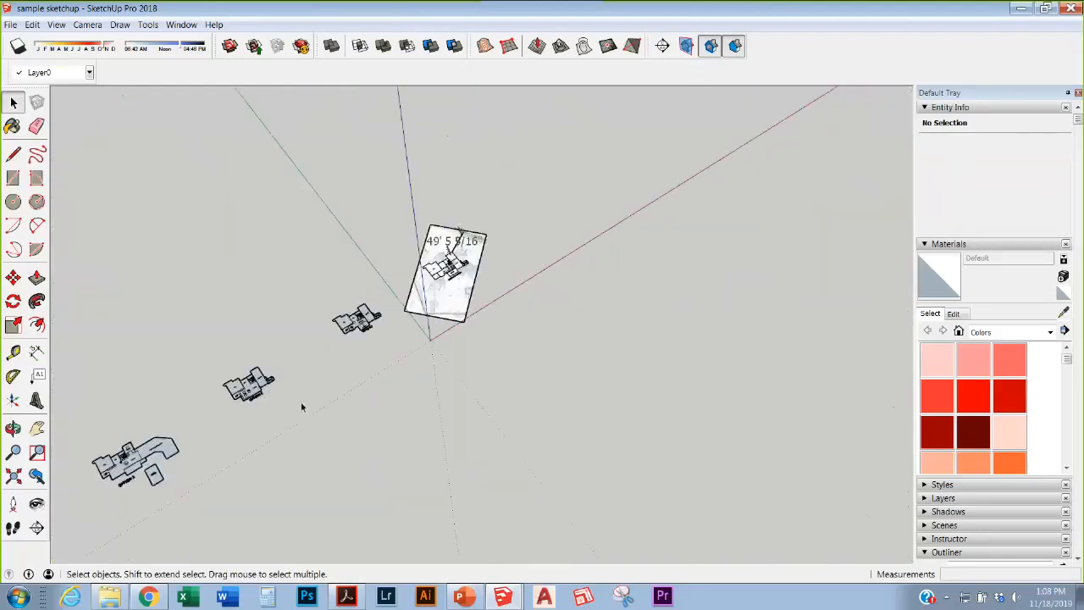
scroll(242, 404, up, 2)
scroll(242, 404, up, 4)
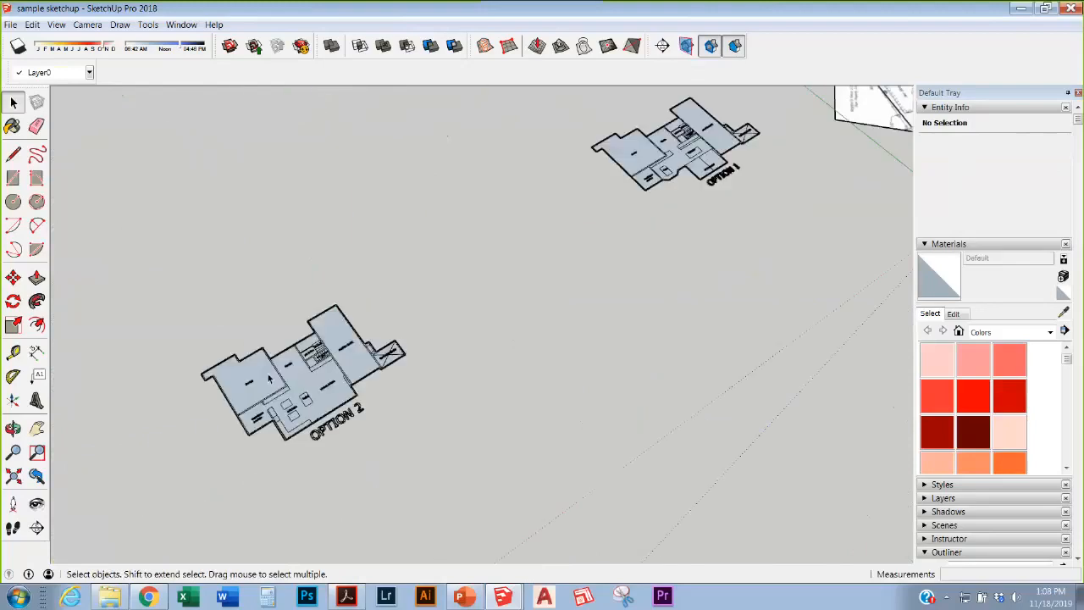
scroll(269, 379, up, 6)
mouse_move(370, 339)
middle_down()
mouse_move(370, 325)
mouse_move(370, 339)
middle_up()
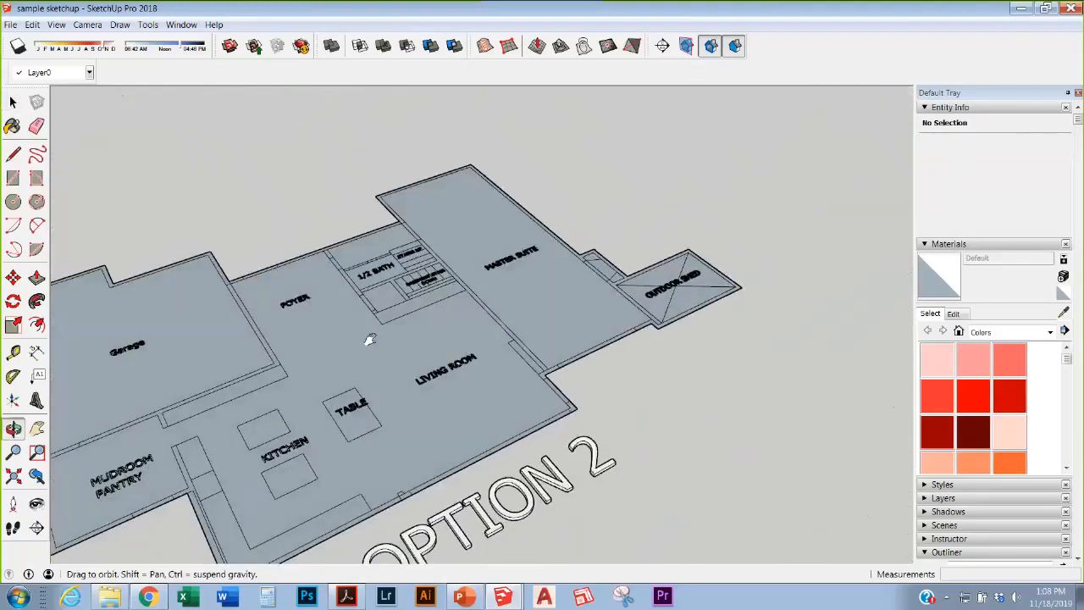
scroll(435, 242, down, 3)
scroll(269, 407, up, 2)
Step: Push/pull the wall beside the OPTION 2 garage up 8'
key(p)
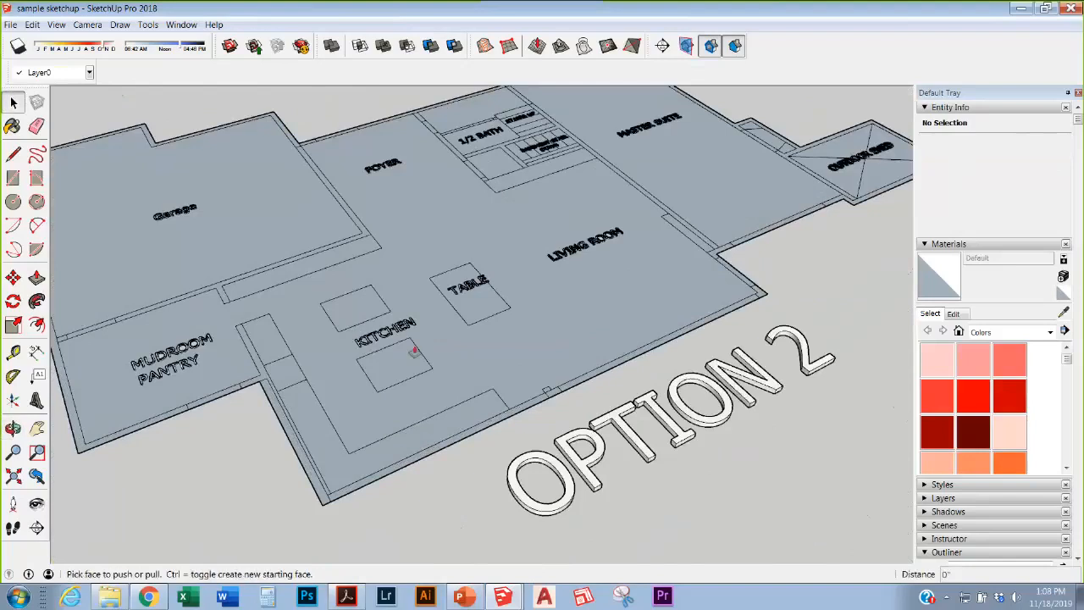
click(365, 240)
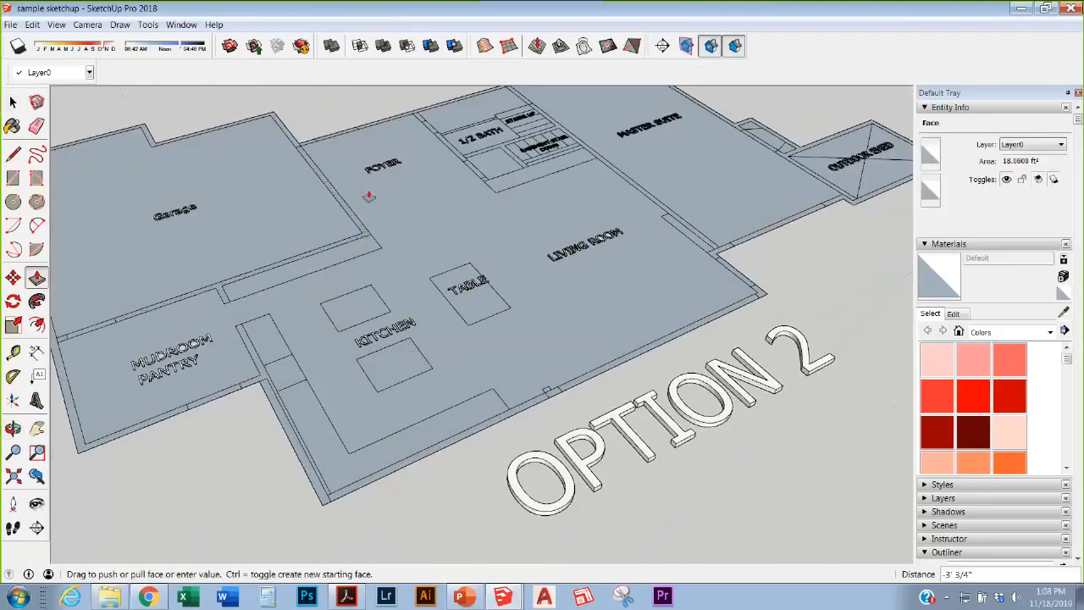
text(8')
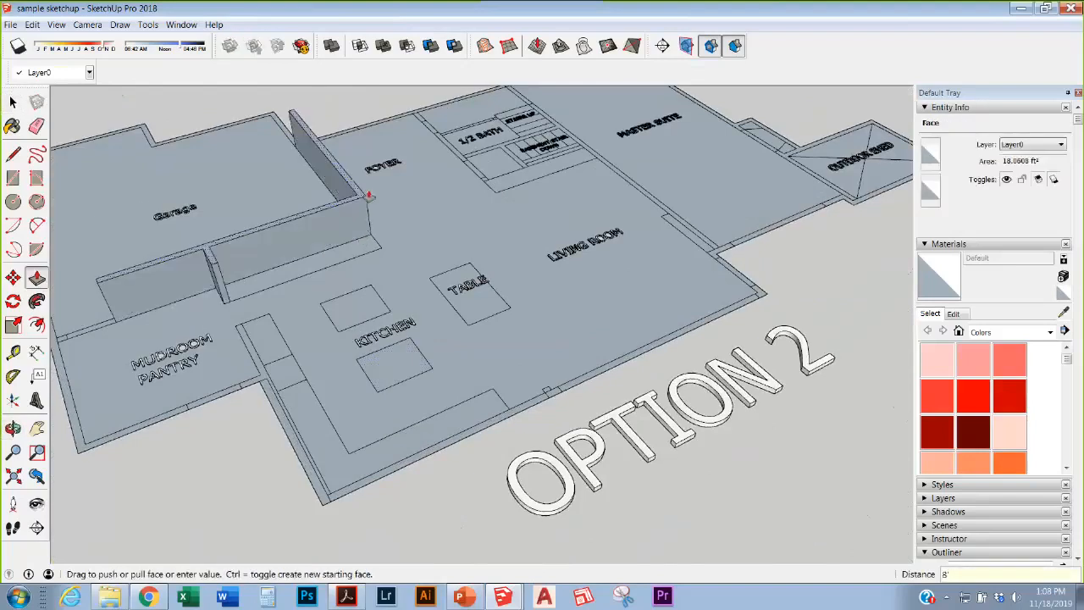
key(Return)
scroll(585, 313, down, 1)
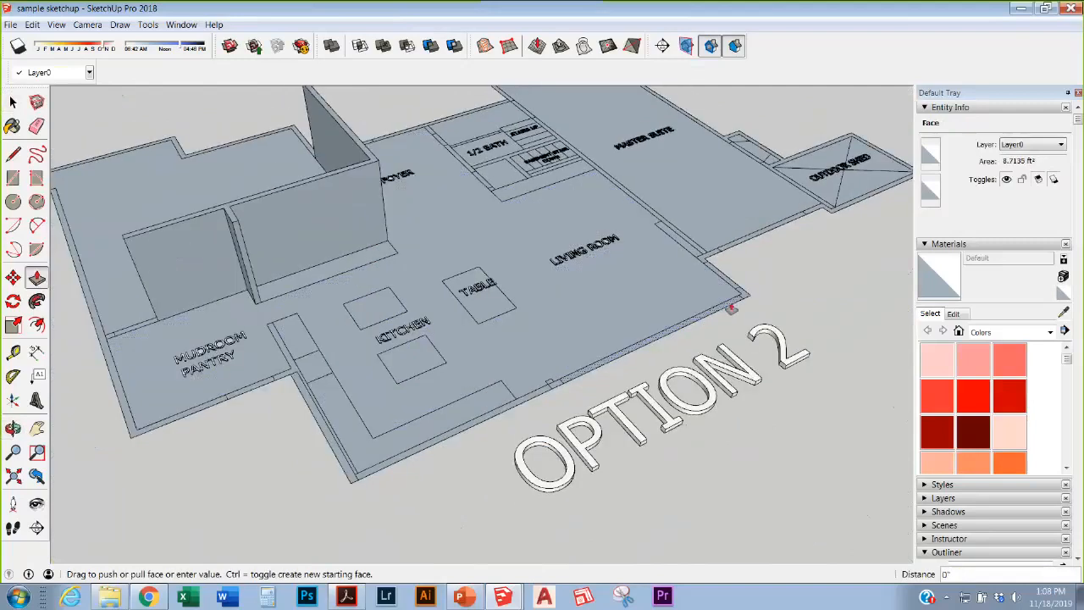
click(731, 309)
scroll(731, 309, down, 6)
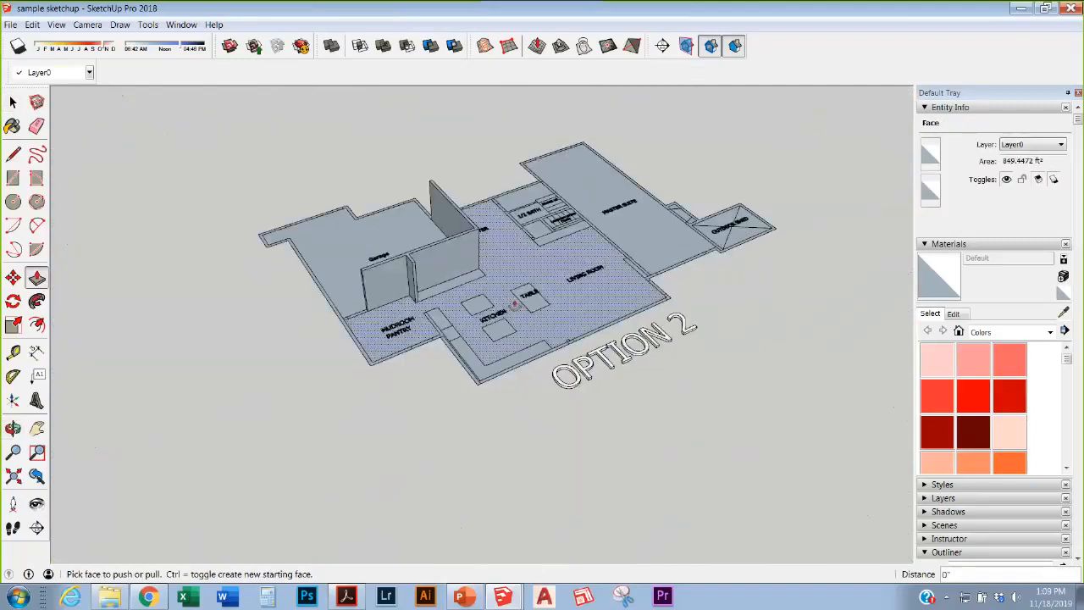
scroll(443, 300, down, 5)
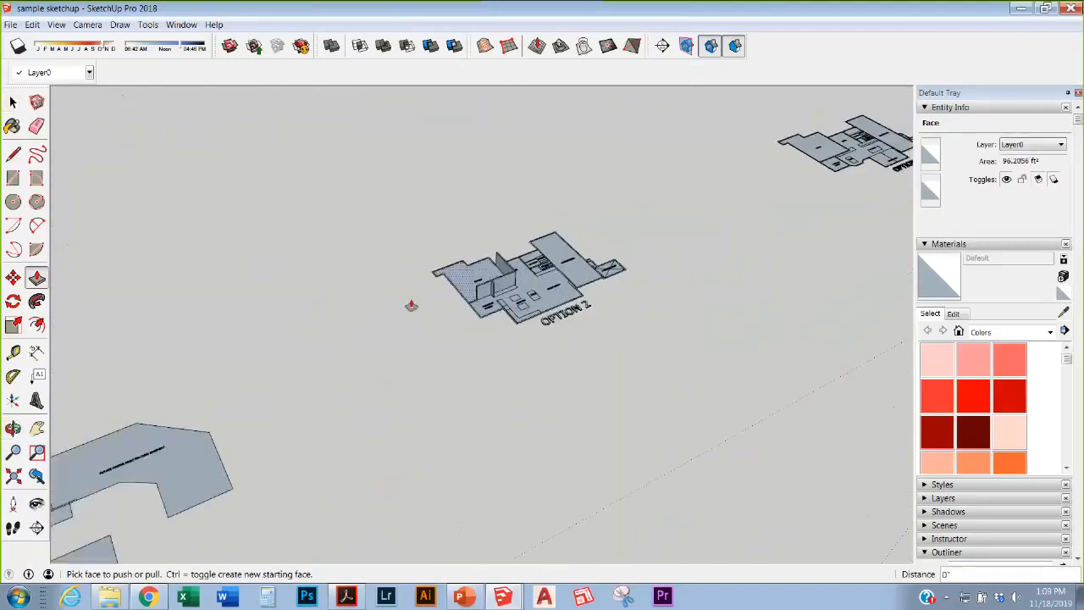
scroll(407, 306, down, 2)
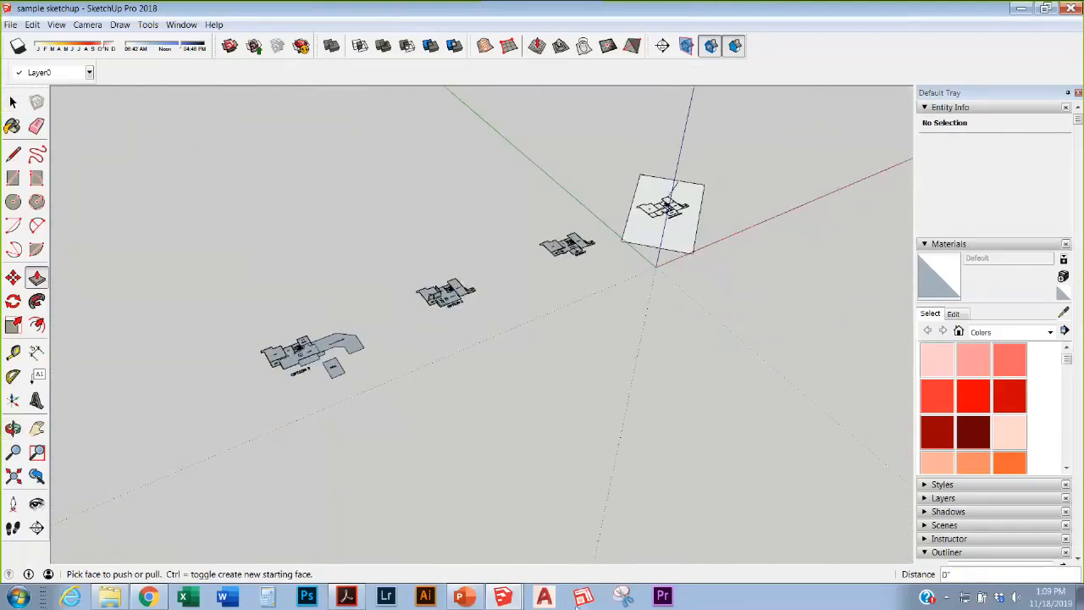
Step: Open the project files folder and launch the 'sketchup detail' model
click(109, 603)
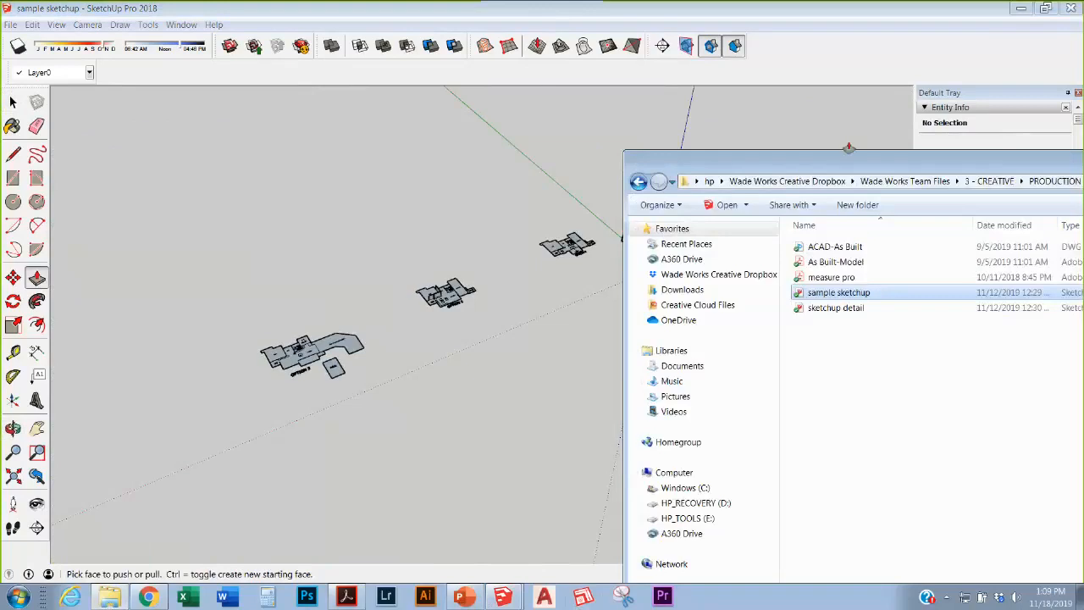
drag(847, 151, 621, 129)
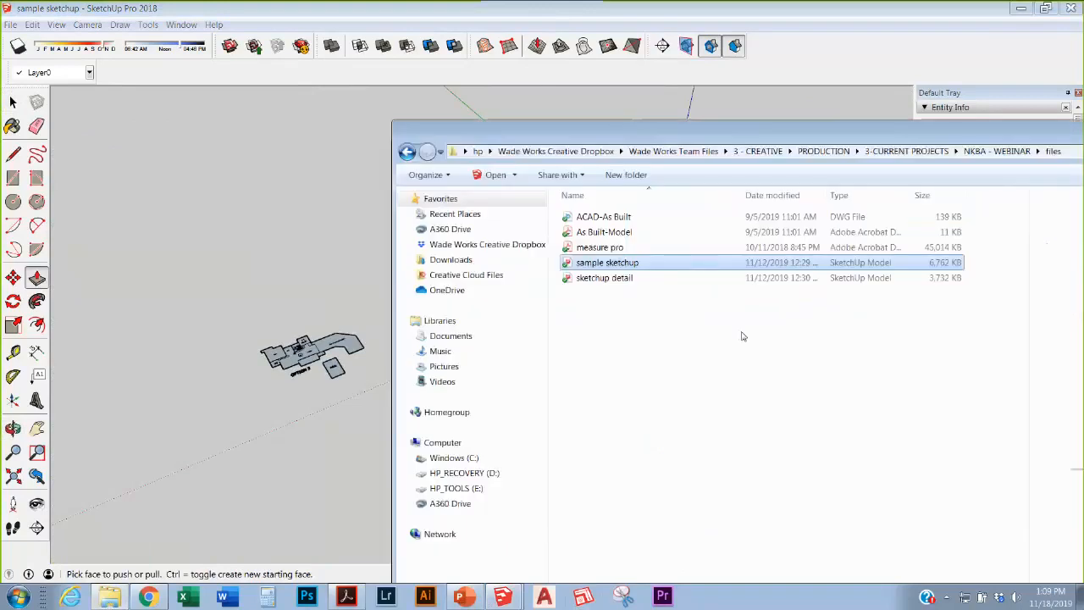
click(637, 320)
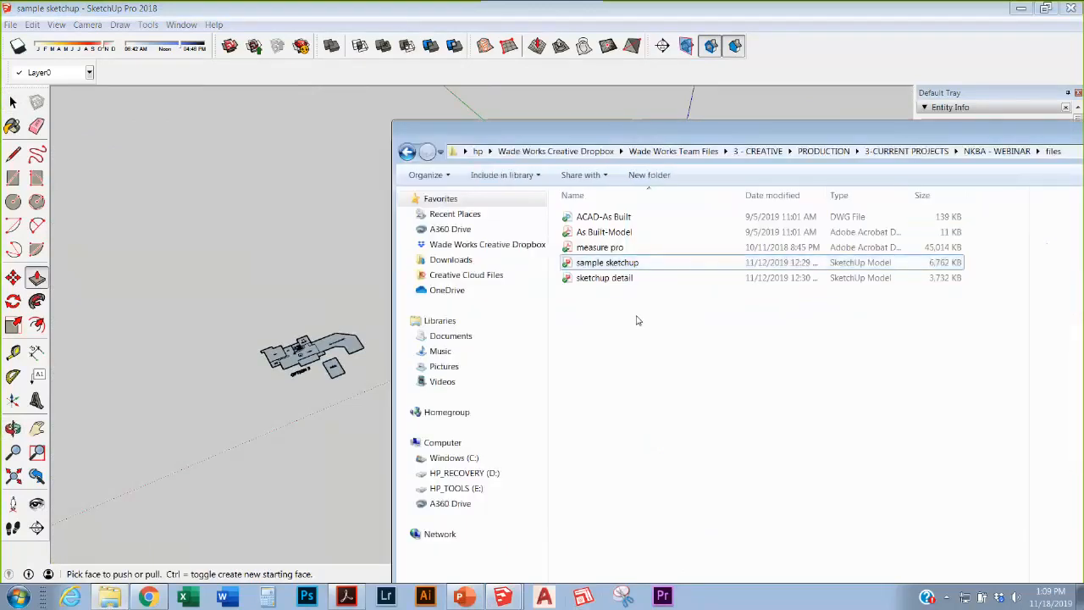
click(597, 281)
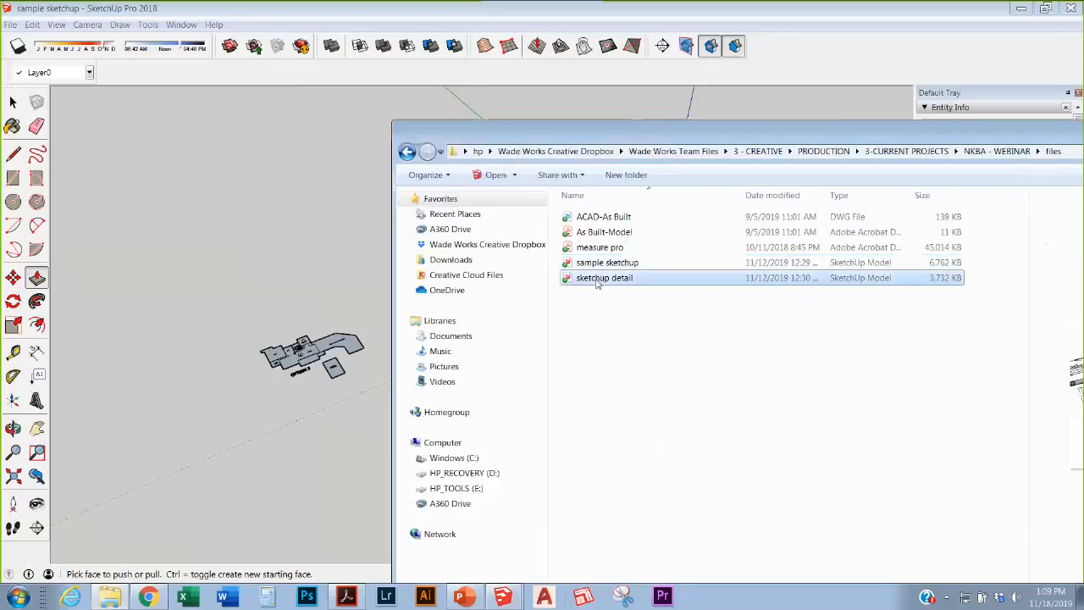
drag(827, 152, 605, 156)
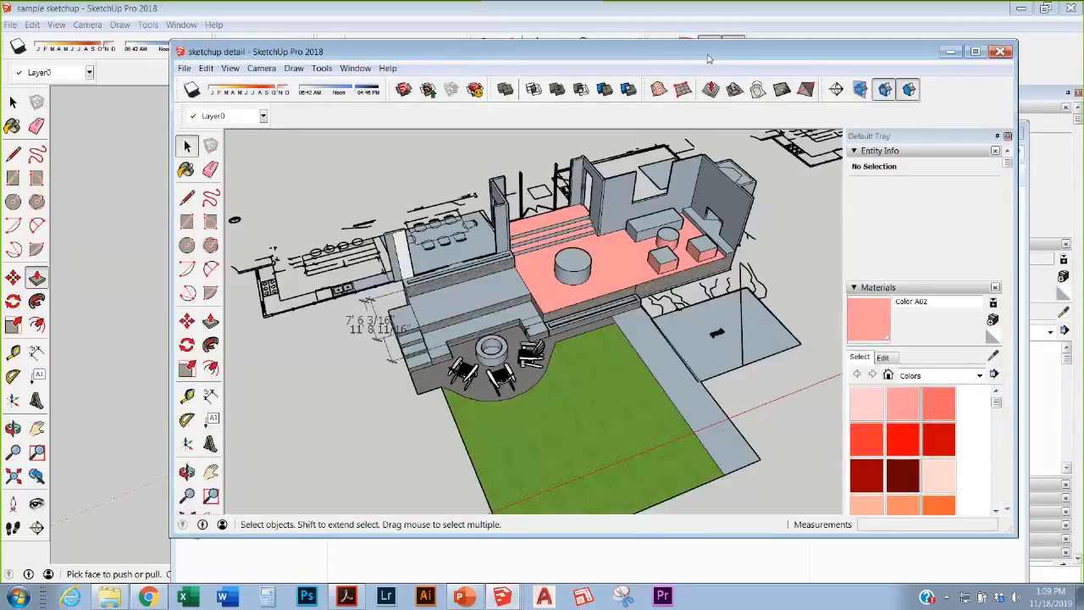
Step: Maximize 'sketchup detail' and orbit from a top-down to an oblique view of the deck models
drag(603, 52, 603, 1)
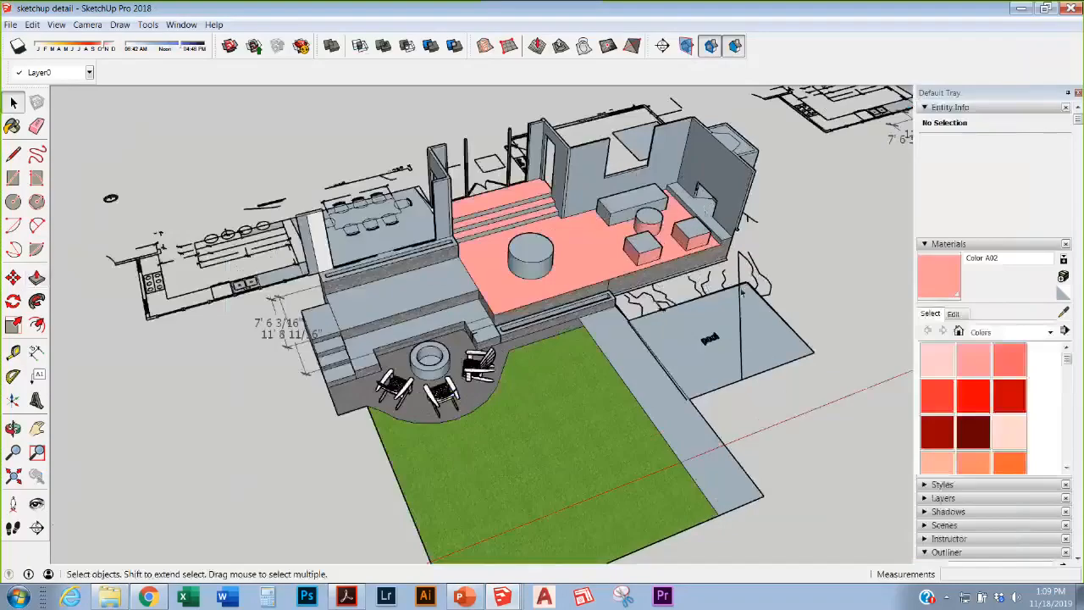
scroll(734, 298, down, 4)
middle_drag(734, 298, 636, 450)
scroll(508, 317, down, 2)
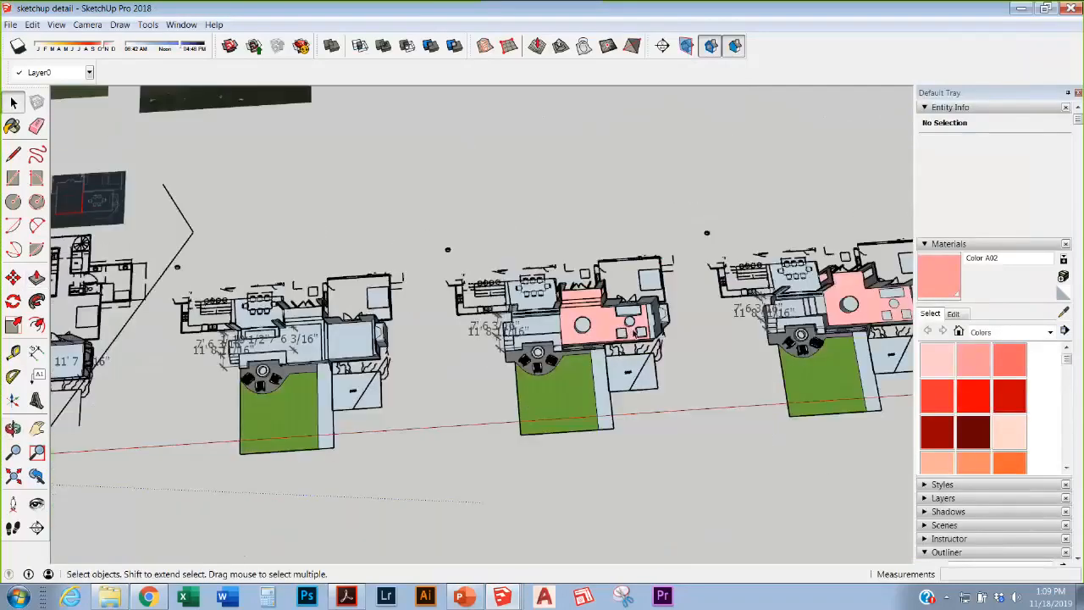
scroll(670, 327, down, 2)
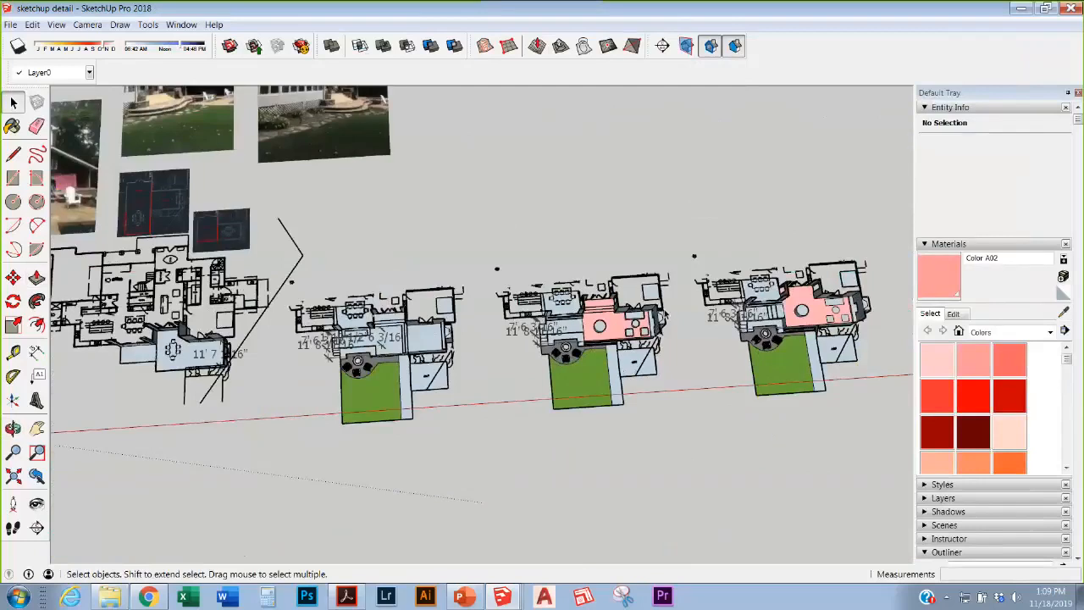
scroll(790, 388, down, 2)
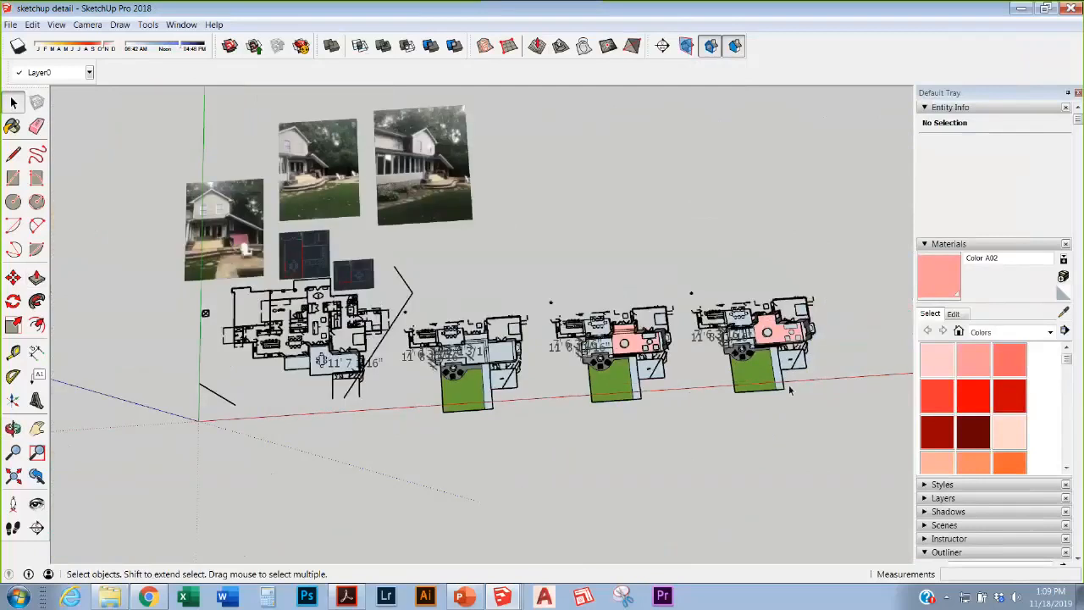
scroll(676, 355, up, 5)
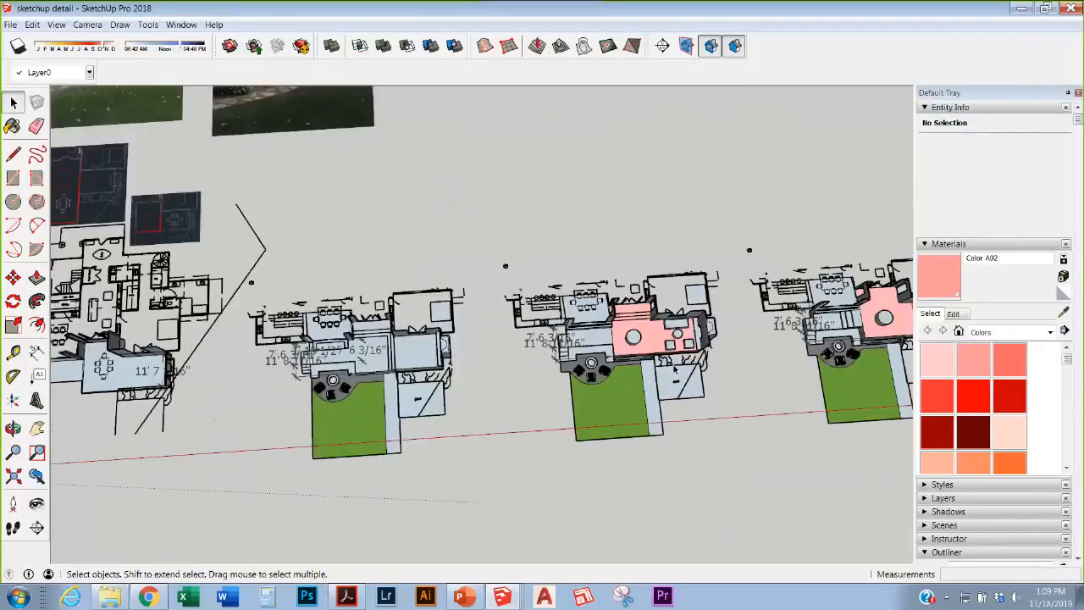
middle_drag(677, 381, 605, 373)
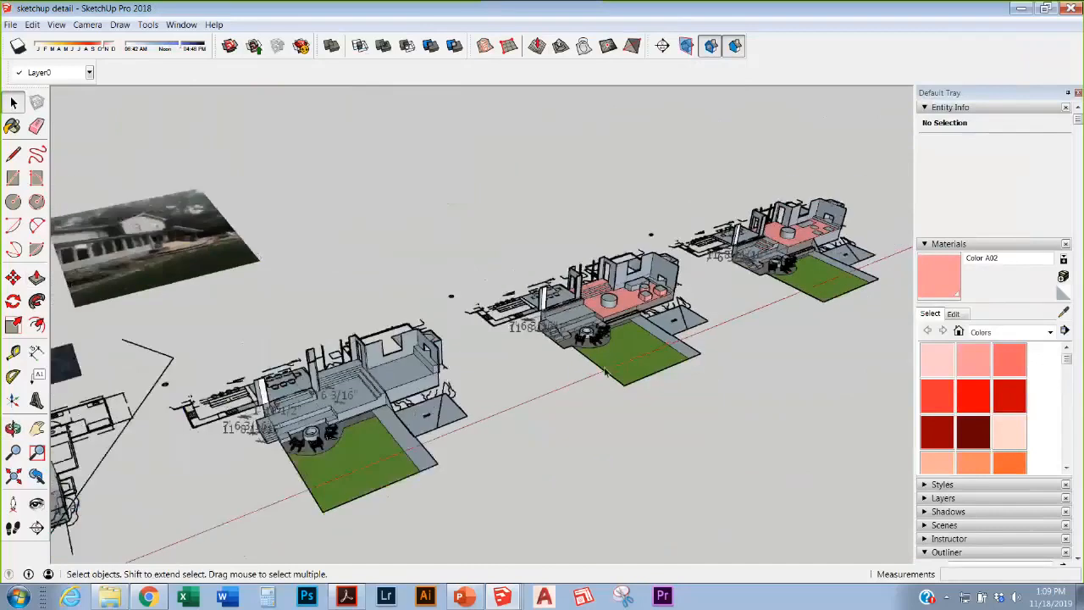
scroll(292, 327, down, 3)
scroll(262, 346, up, 4)
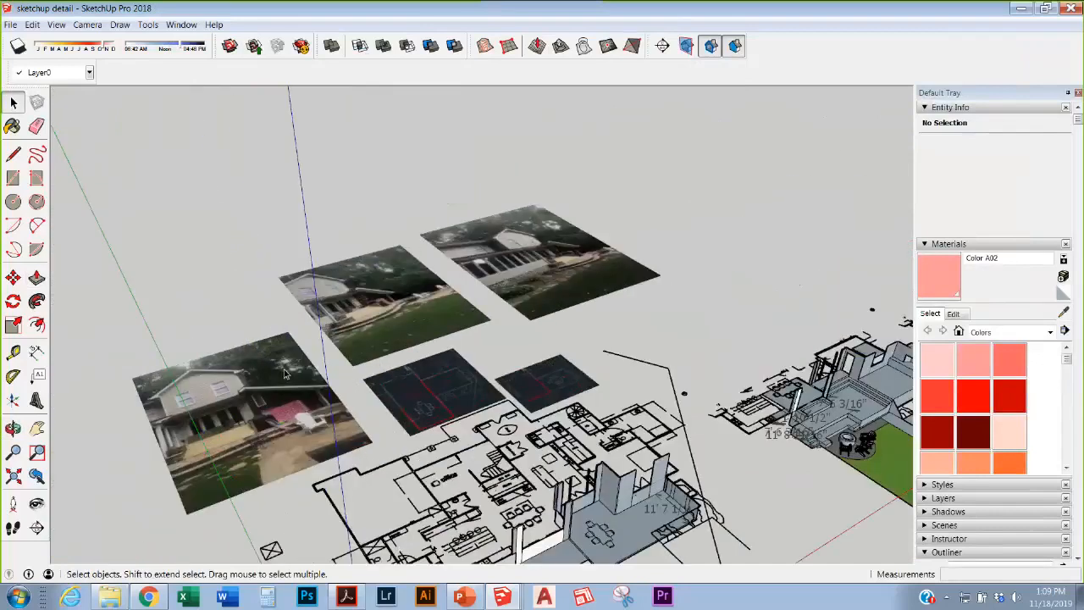
Step: Tilt around the house photos and orbit to see the extruded walls in 3D
middle_drag(309, 347, 194, 449)
scroll(194, 444, down, 2)
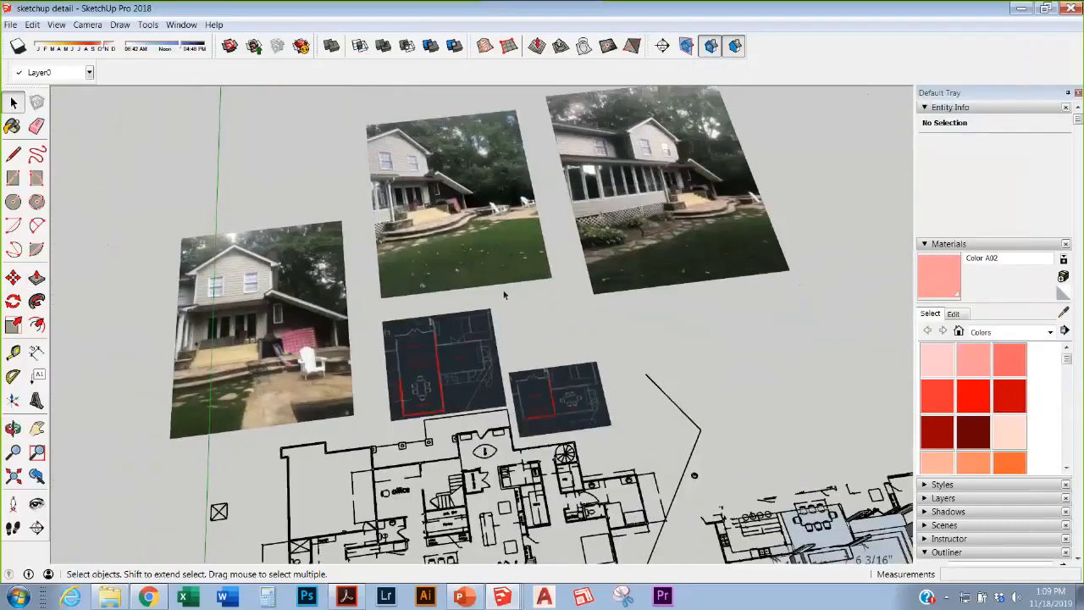
scroll(503, 290, up, 3)
scroll(505, 283, up, 2)
mouse_move(506, 282)
middle_down()
mouse_move(466, 257)
mouse_move(476, 342)
middle_up()
scroll(477, 341, down, 2)
scroll(501, 213, down, 4)
scroll(466, 457, up, 3)
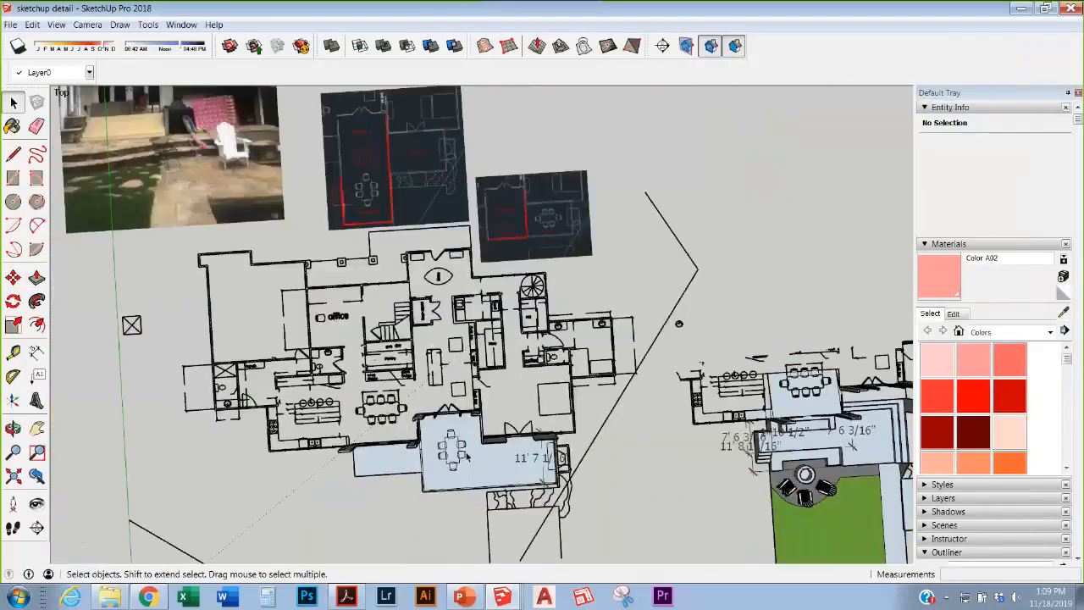
scroll(449, 388, up, 3)
scroll(520, 203, down, 4)
scroll(481, 431, up, 2)
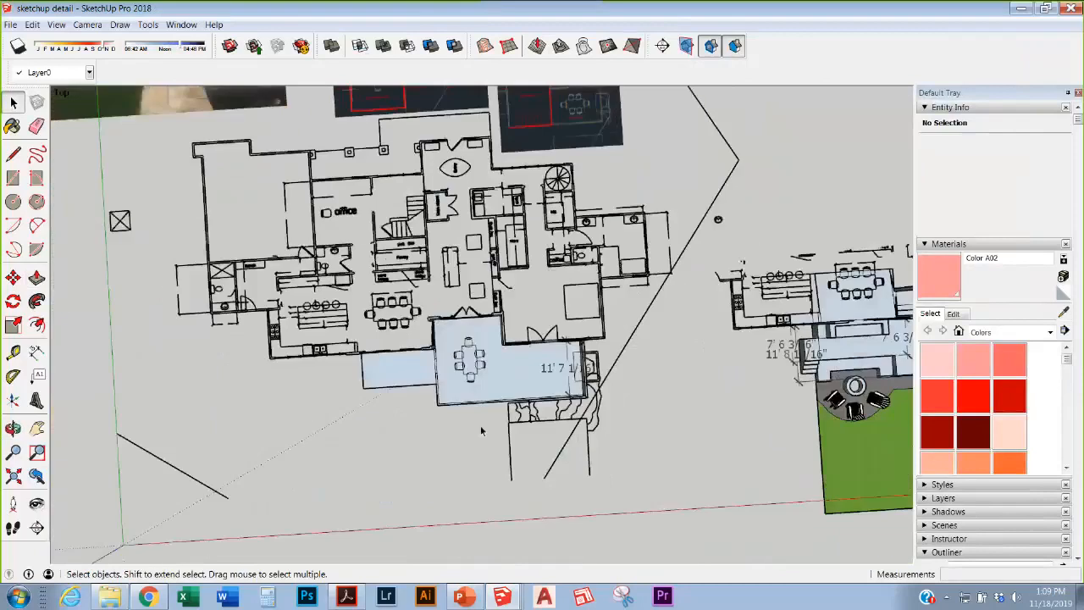
scroll(481, 431, up, 2)
middle_drag(482, 431, 549, 328)
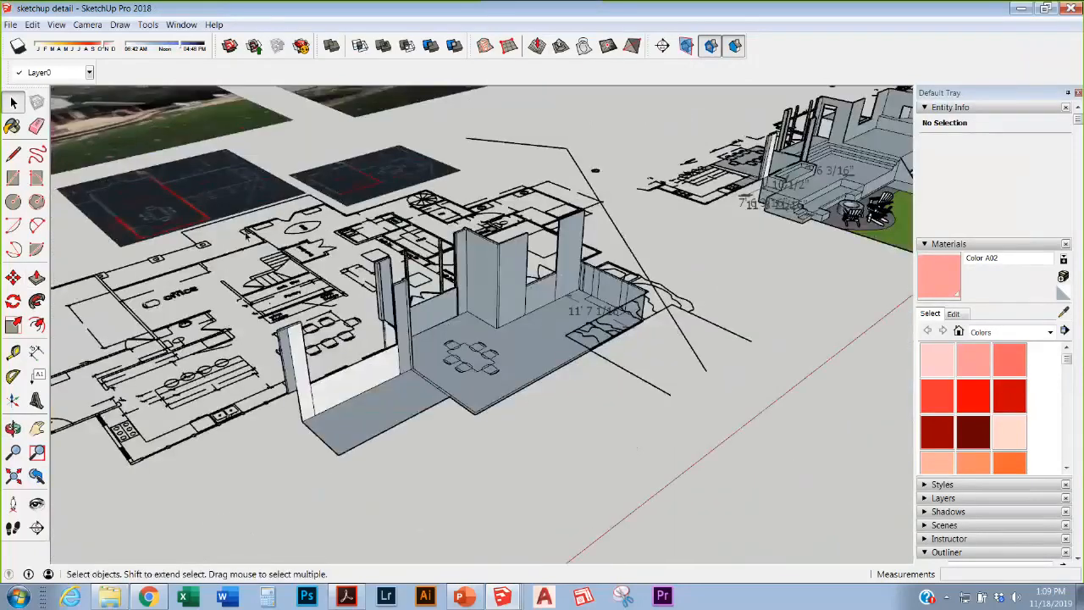
scroll(495, 218, down, 2)
scroll(695, 190, up, 6)
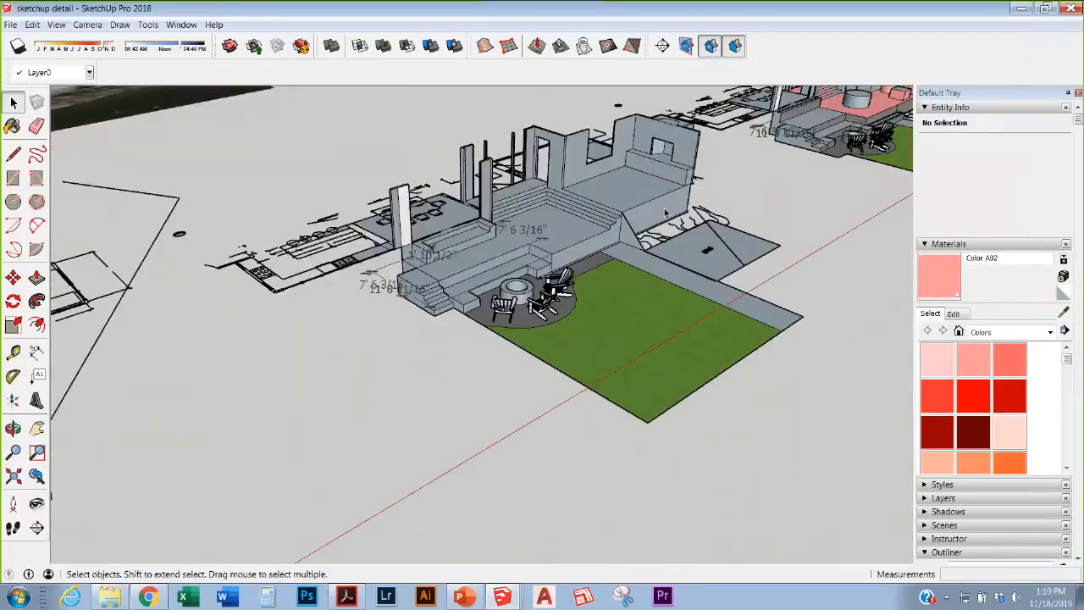
Step: Orbit around the patio and lawn, ending close on the pink deck model
middle_drag(588, 256, 251, 312)
scroll(251, 312, down, 3)
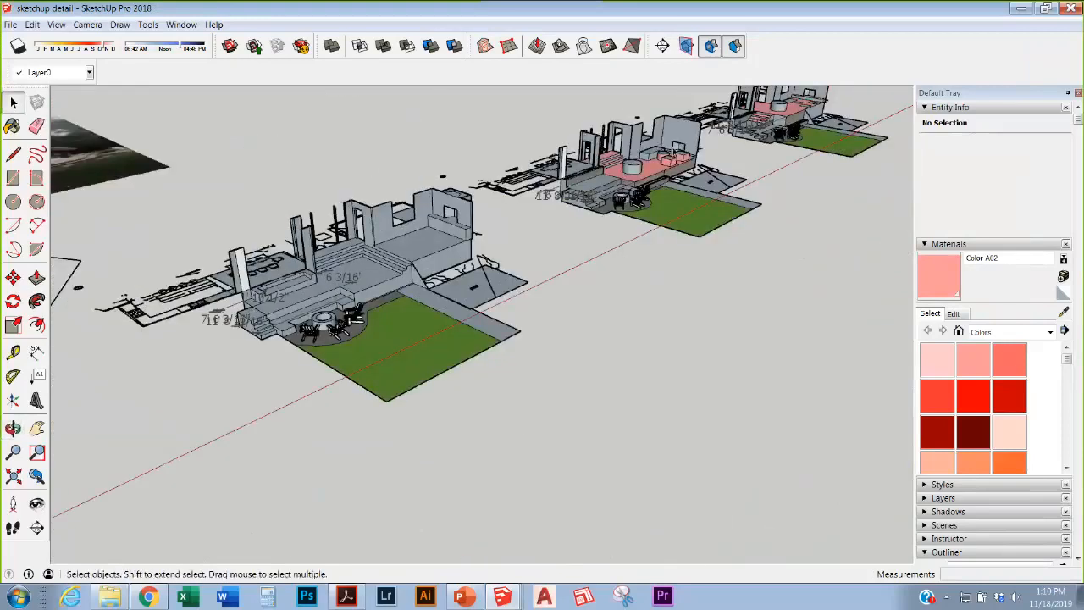
scroll(619, 153, up, 5)
mouse_move(619, 153)
middle_down()
mouse_move(537, 190)
mouse_move(416, 289)
middle_up()
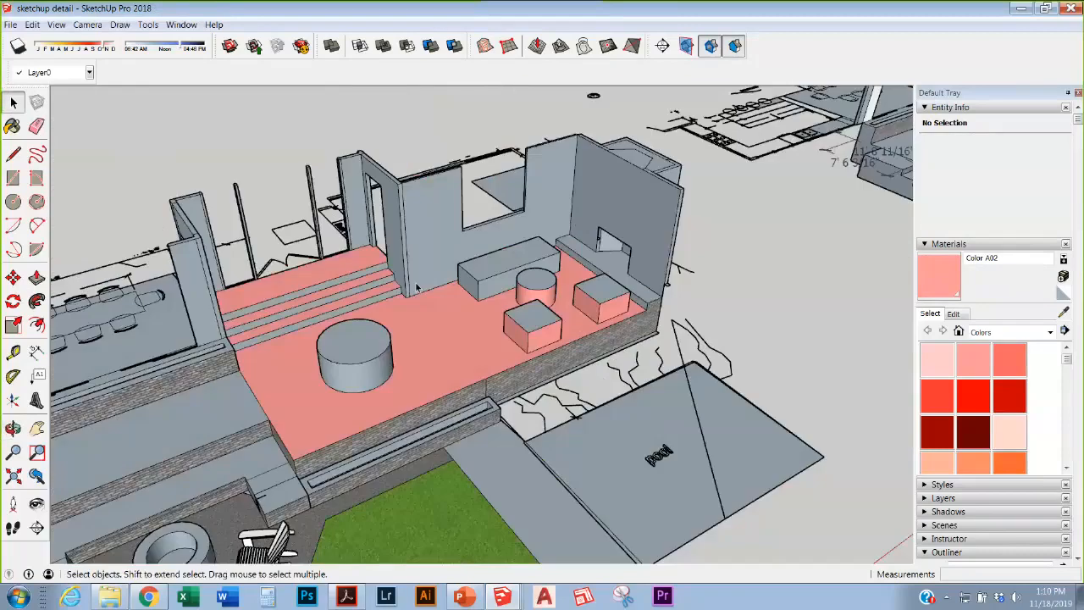
scroll(416, 289, down, 3)
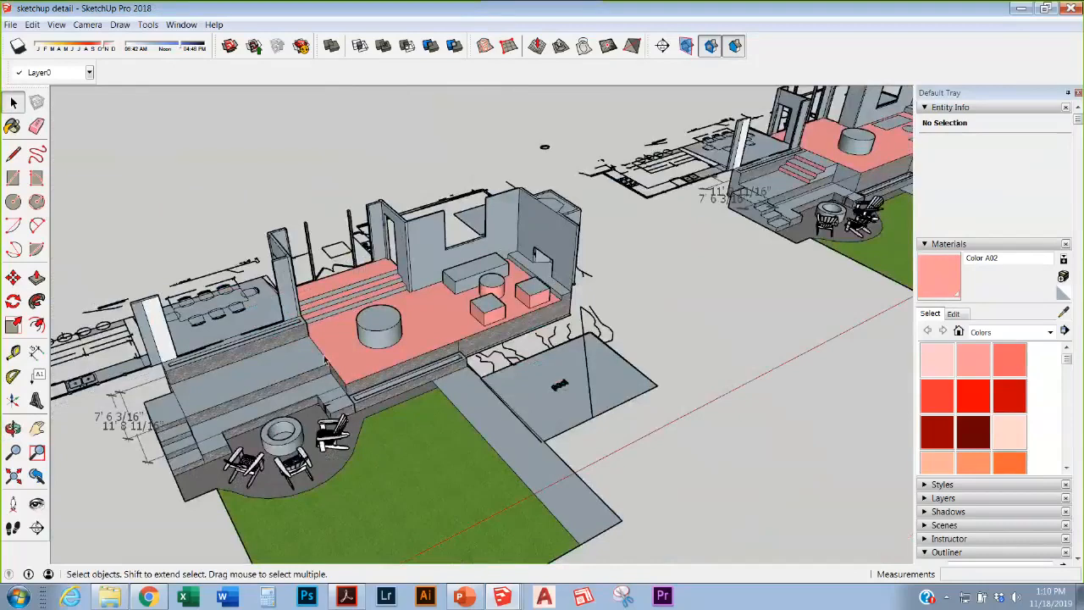
scroll(324, 360, down, 2)
scroll(753, 215, up, 5)
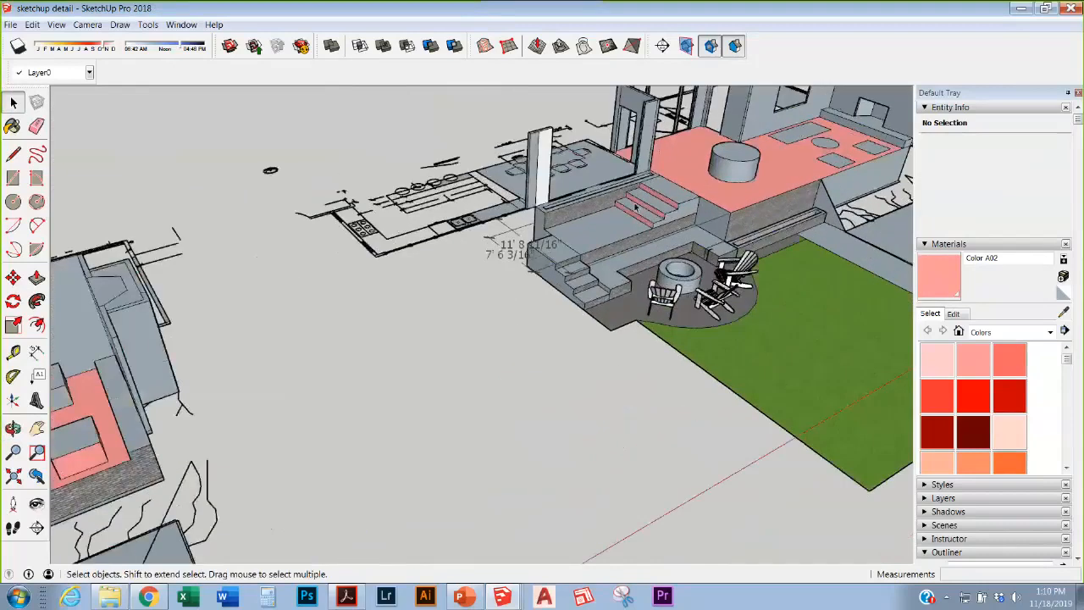
scroll(752, 215, up, 3)
Step: Enter the deck group, select its geometry and a face, and orbit lower on the deck
click(718, 188)
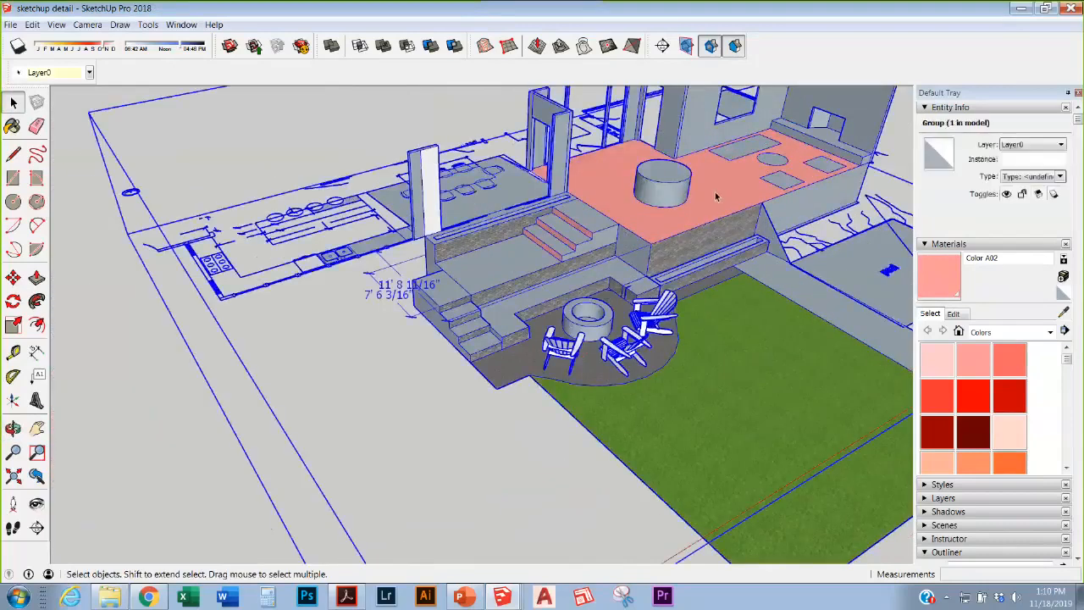
double_click(718, 193)
triple_click(726, 173)
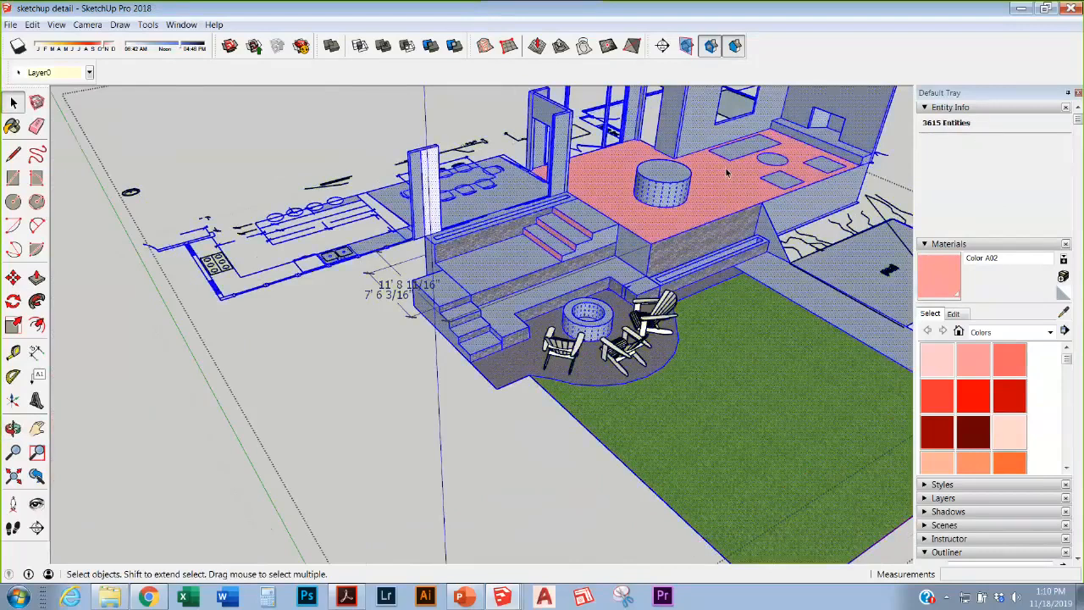
click(726, 174)
middle_drag(726, 174, 508, 231)
scroll(508, 230, down, 2)
scroll(770, 304, up, 1)
scroll(508, 231, down, 3)
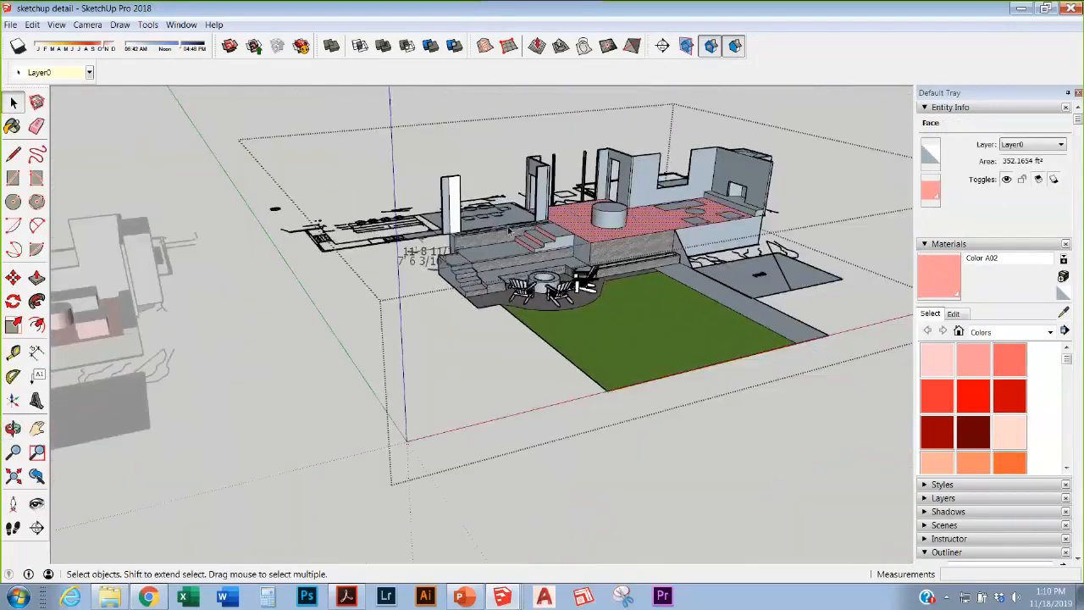
scroll(549, 233, up, 4)
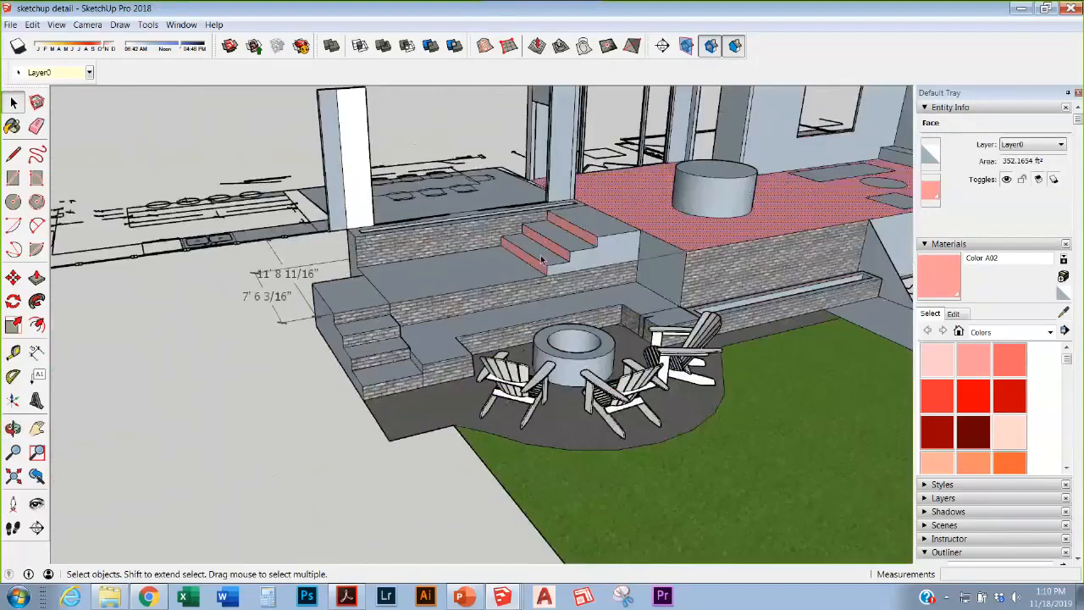
Step: Zoom in on the floor plan until labels like Pantry, His and Hers are readable
middle_drag(549, 233, 566, 388)
scroll(577, 307, down, 3)
scroll(665, 415, down, 10)
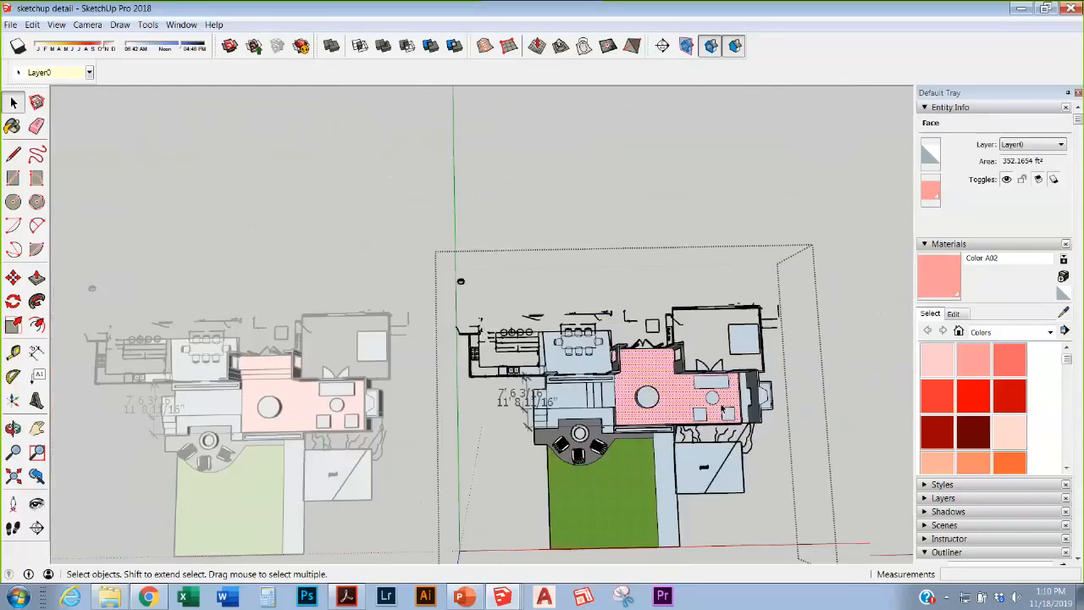
scroll(212, 374, up, 8)
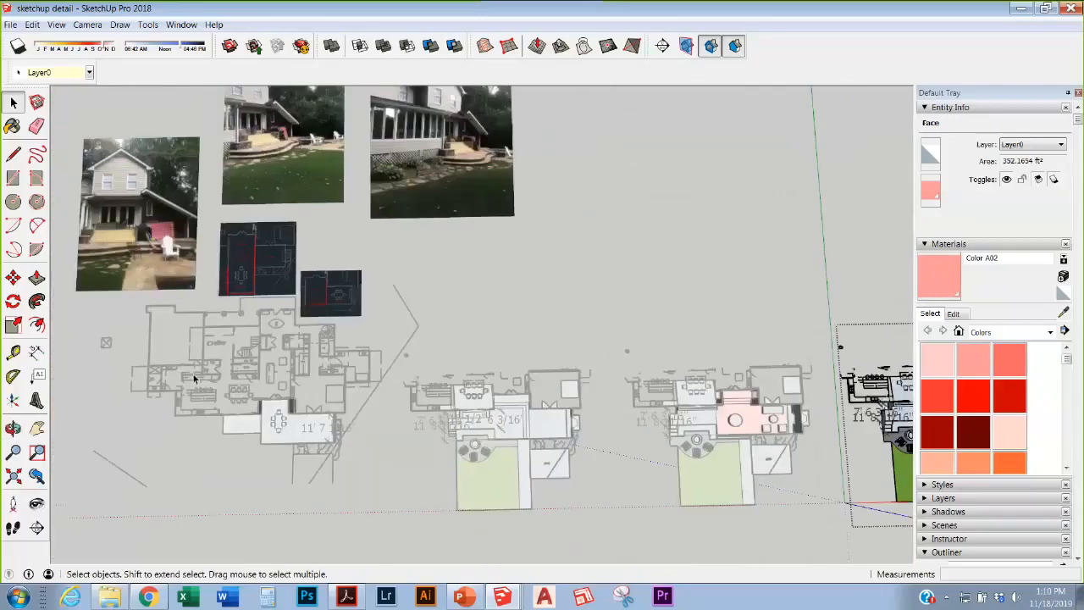
scroll(536, 369, up, 6)
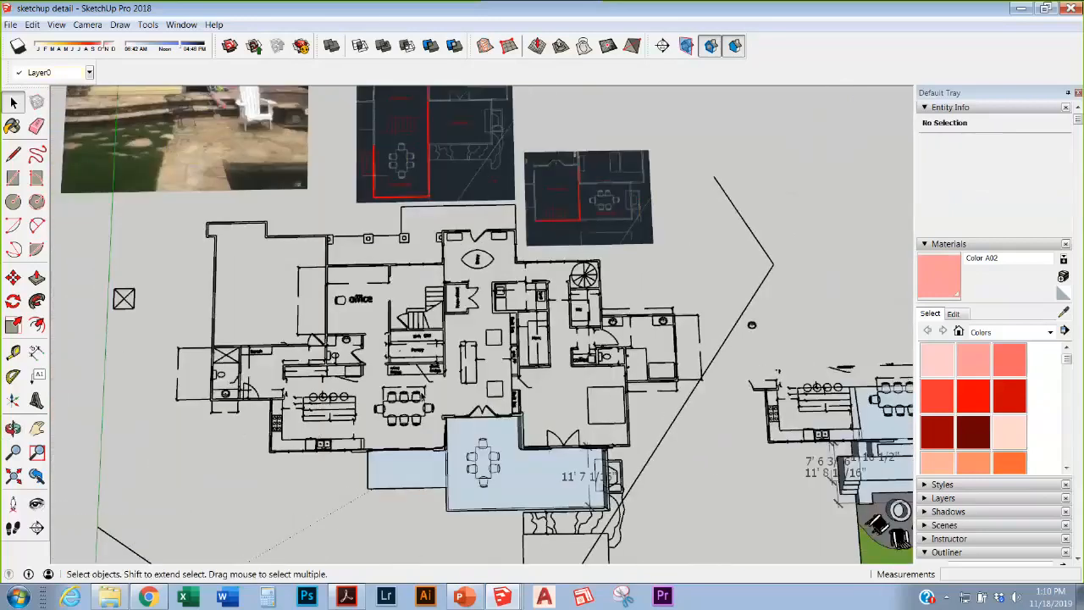
scroll(516, 360, down, 1)
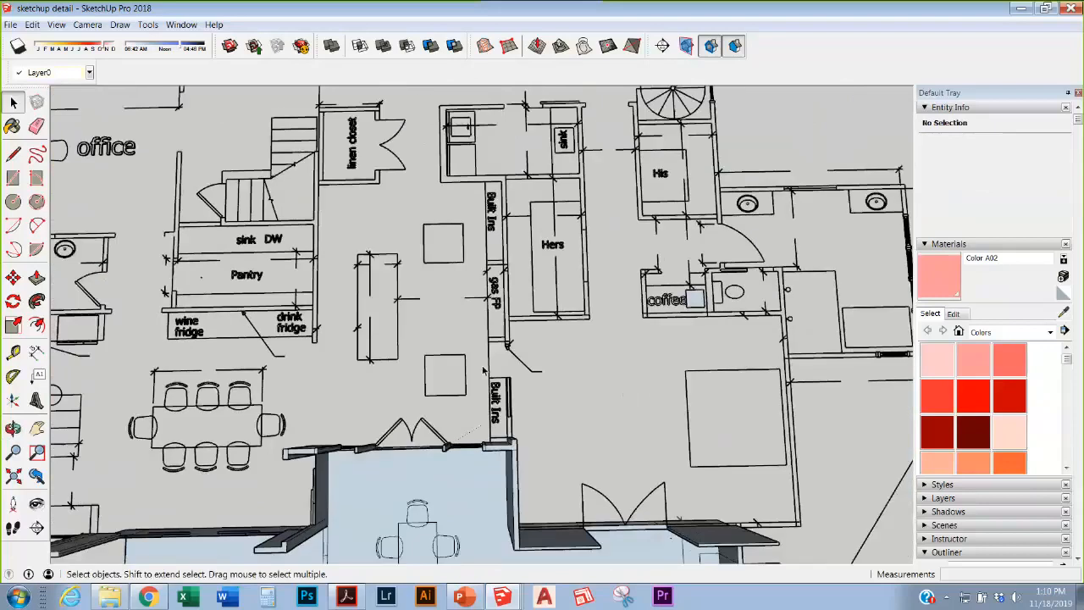
middle_drag(511, 351, 332, 290)
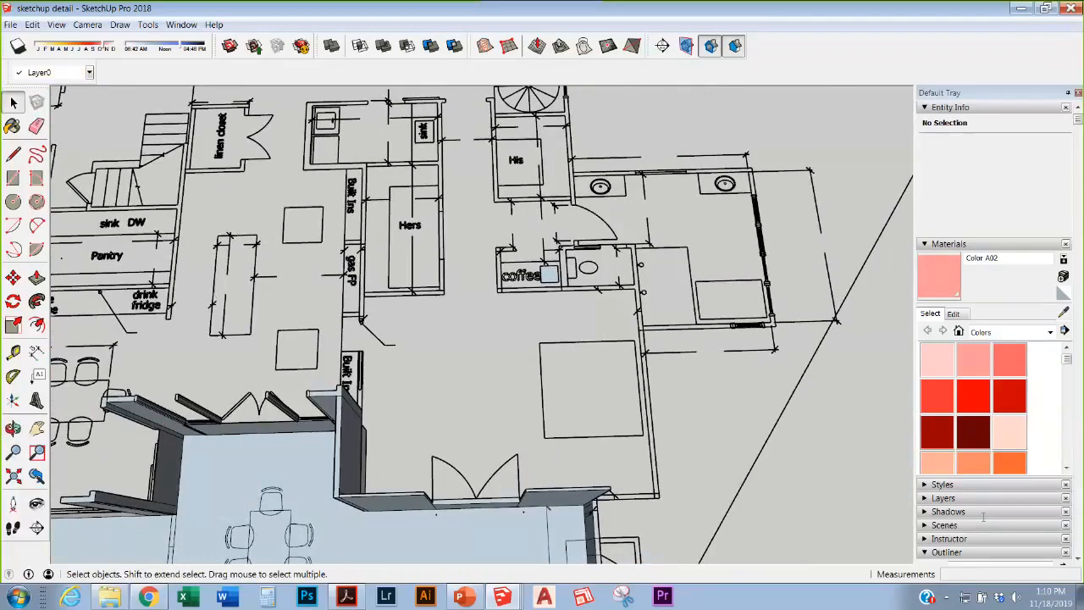
Step: Open the File > Export menu and close it without exporting
click(11, 24)
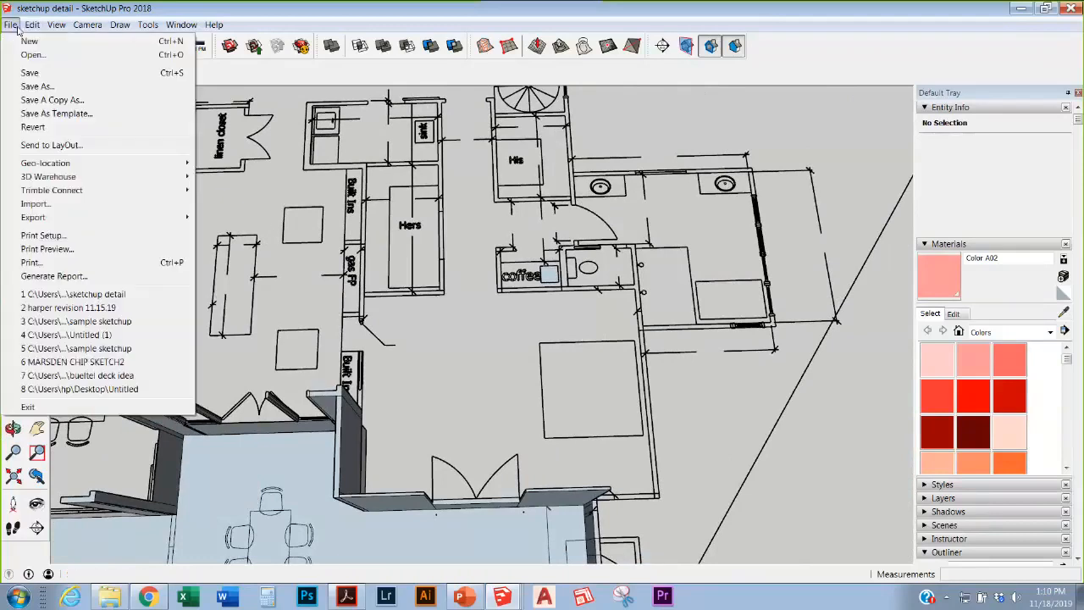
mouse_move(38, 218)
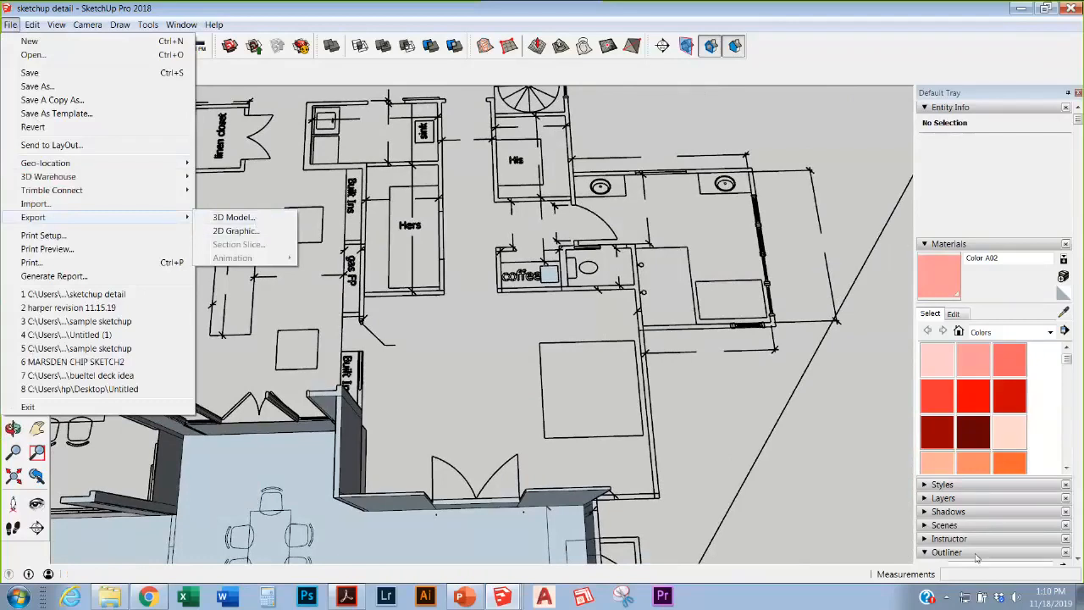
click(712, 392)
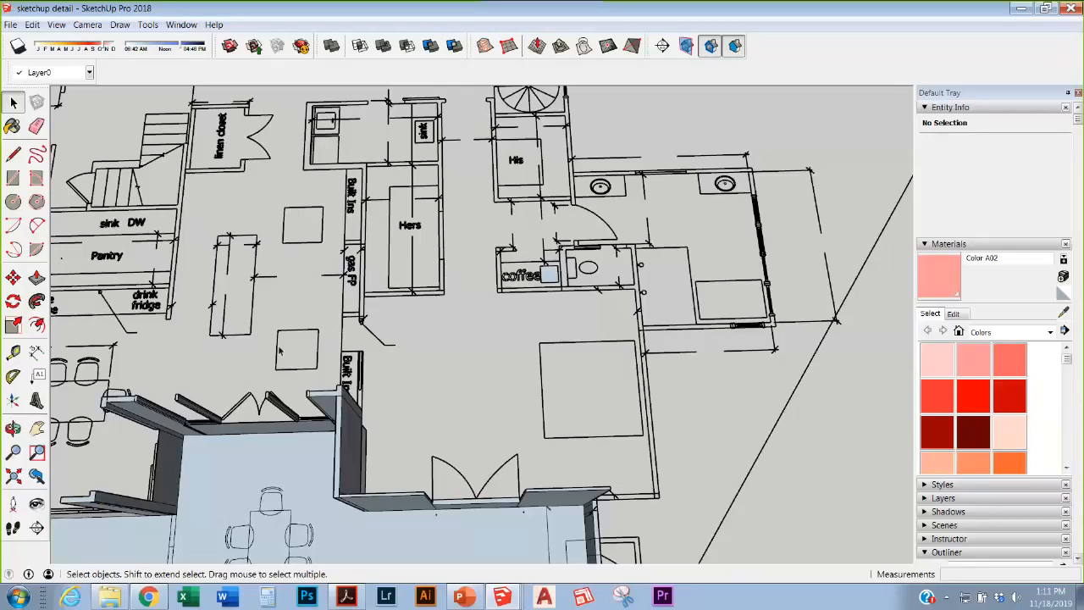
Step: Orbit to an oblique overview of the scene, then bring the NKBA WEBINAR deck forward
scroll(665, 293, down, 6)
middle_drag(666, 294, 792, 64)
scroll(599, 476, down, 5)
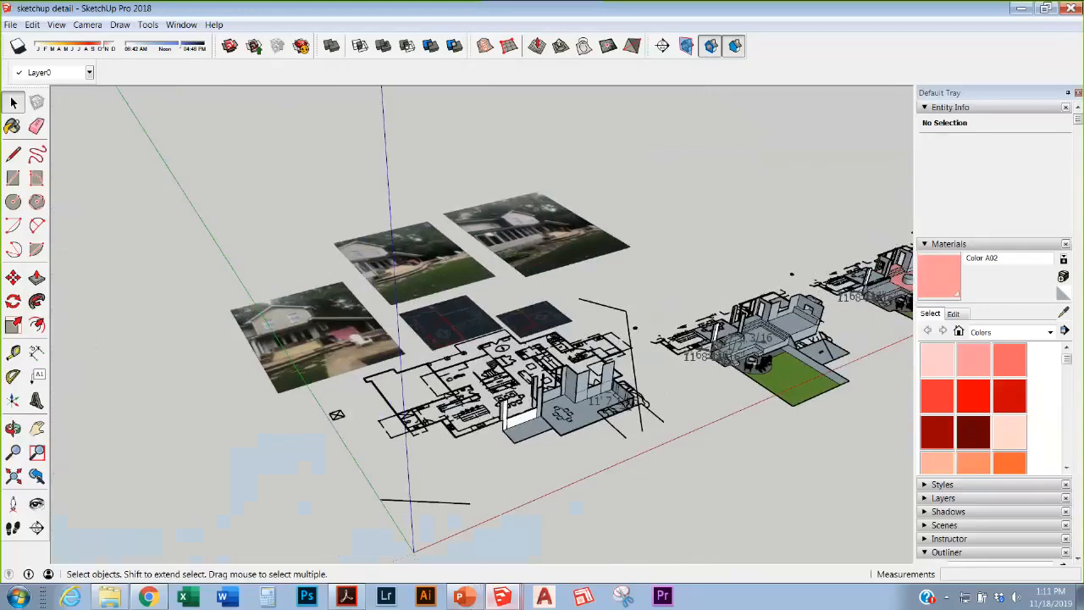
click(460, 597)
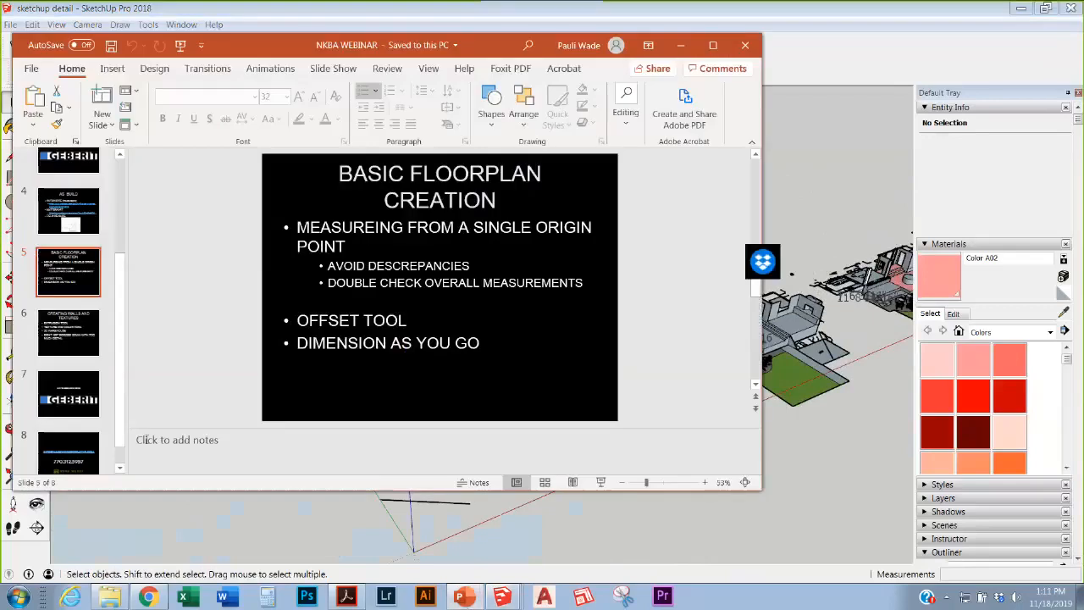
Step: Run the NKBA WEBINAR slide show from slide 5 through to the closing contact slide
click(602, 482)
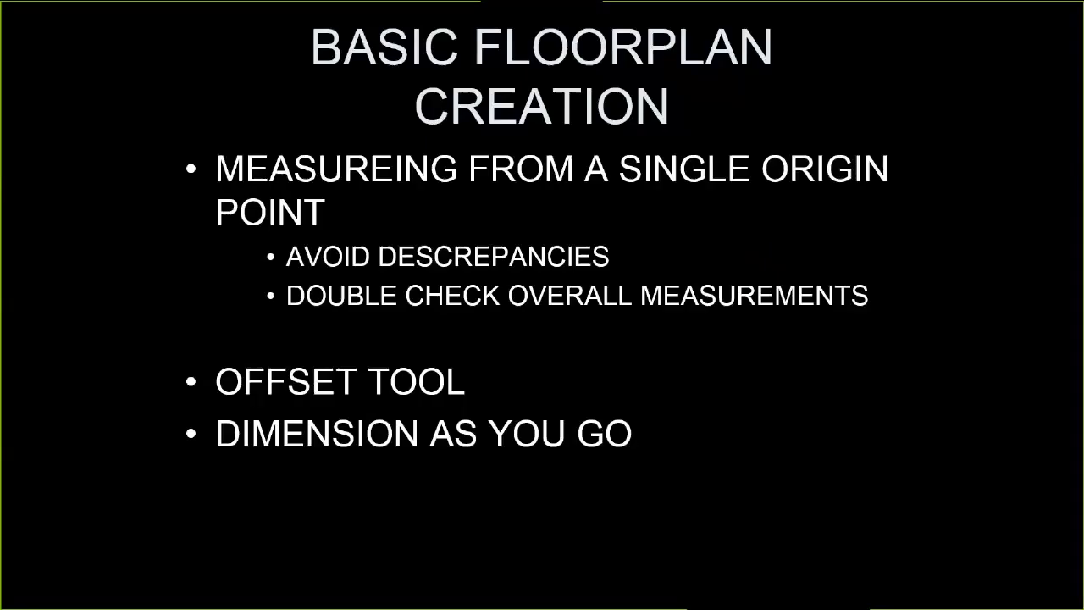
key(Right)
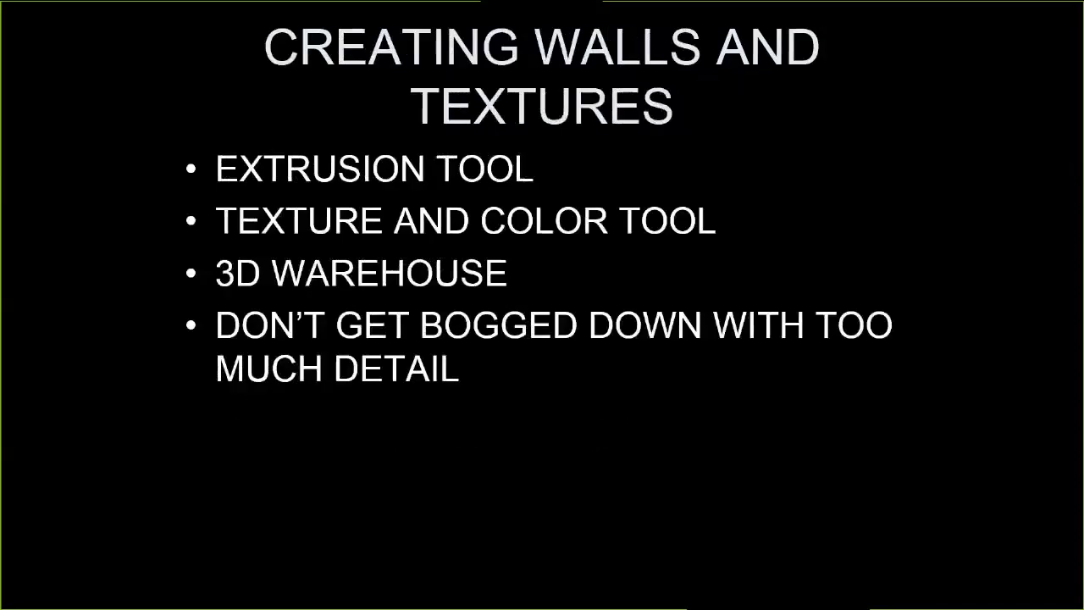
key(Right)
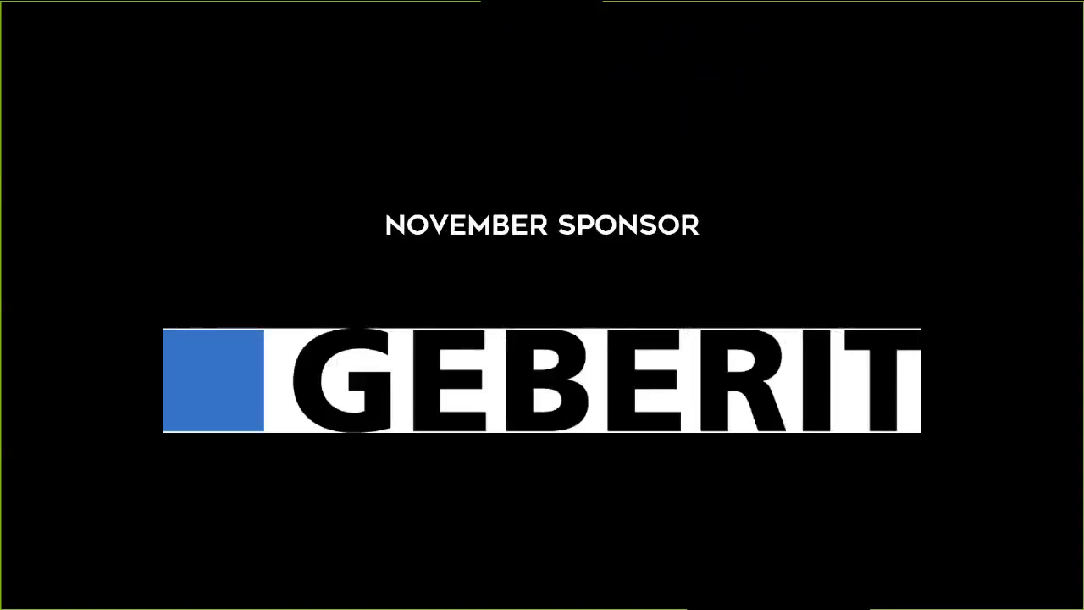
key(Right)
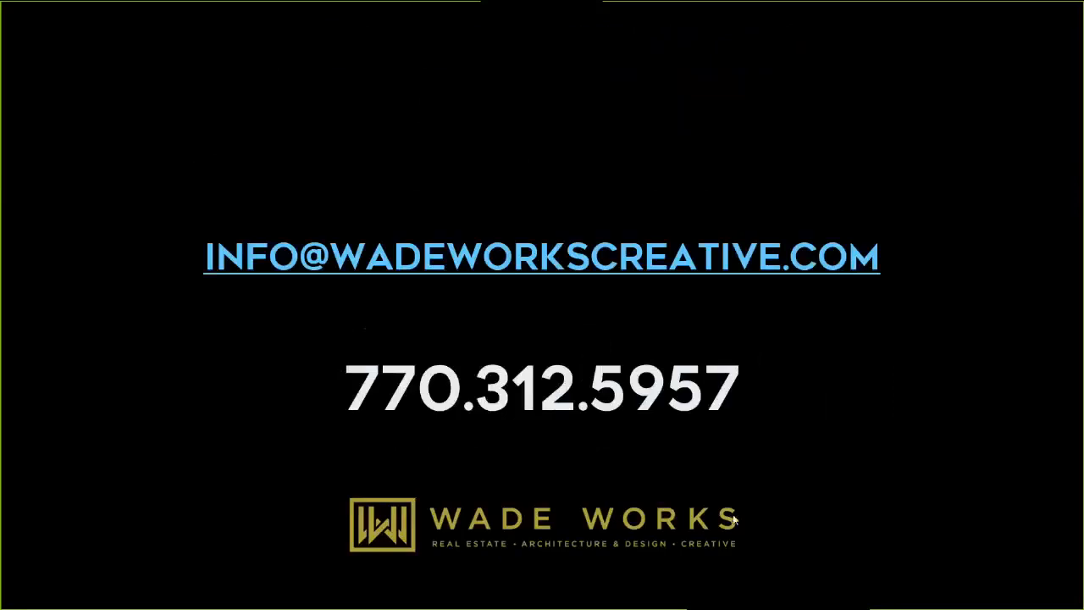
drag(737, 516, 942, 293)
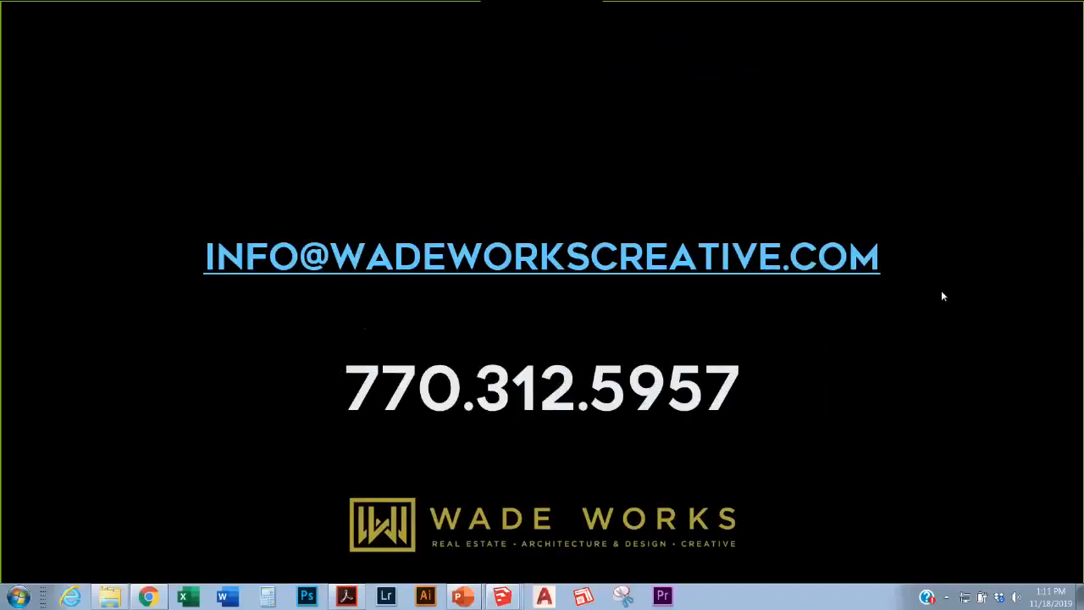